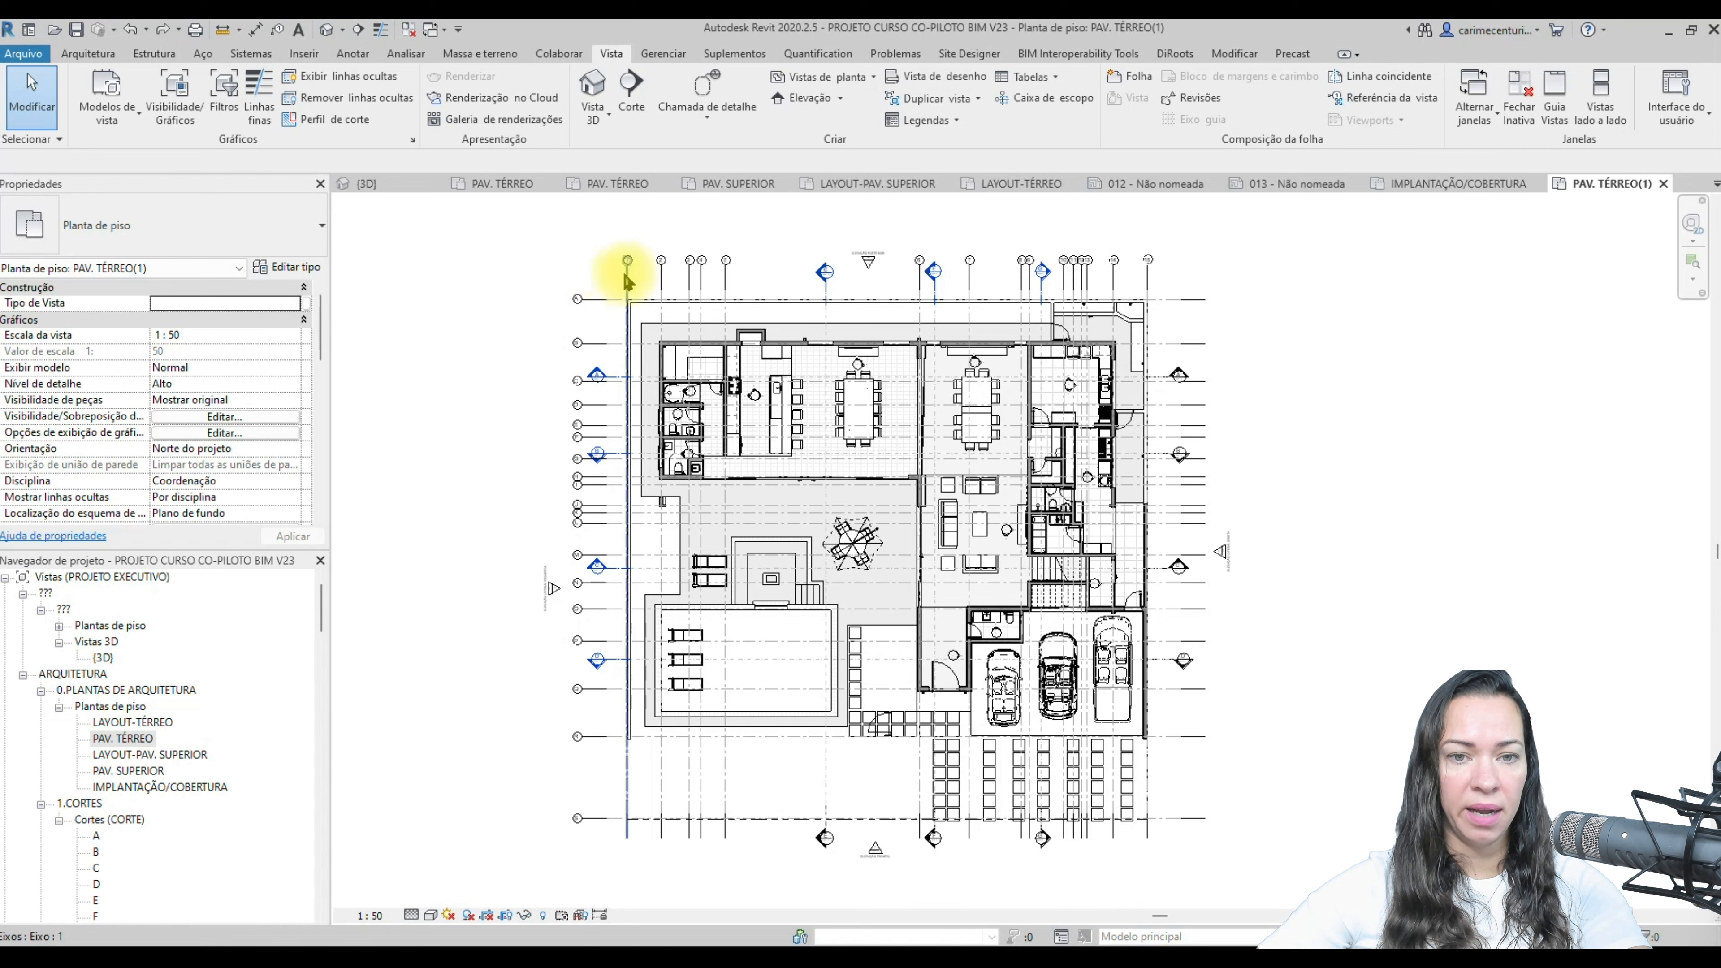
- Hide the whole grid-line (Eixos) category in the PAV. TÉRREO(1) floor plan
left_click(627, 278)
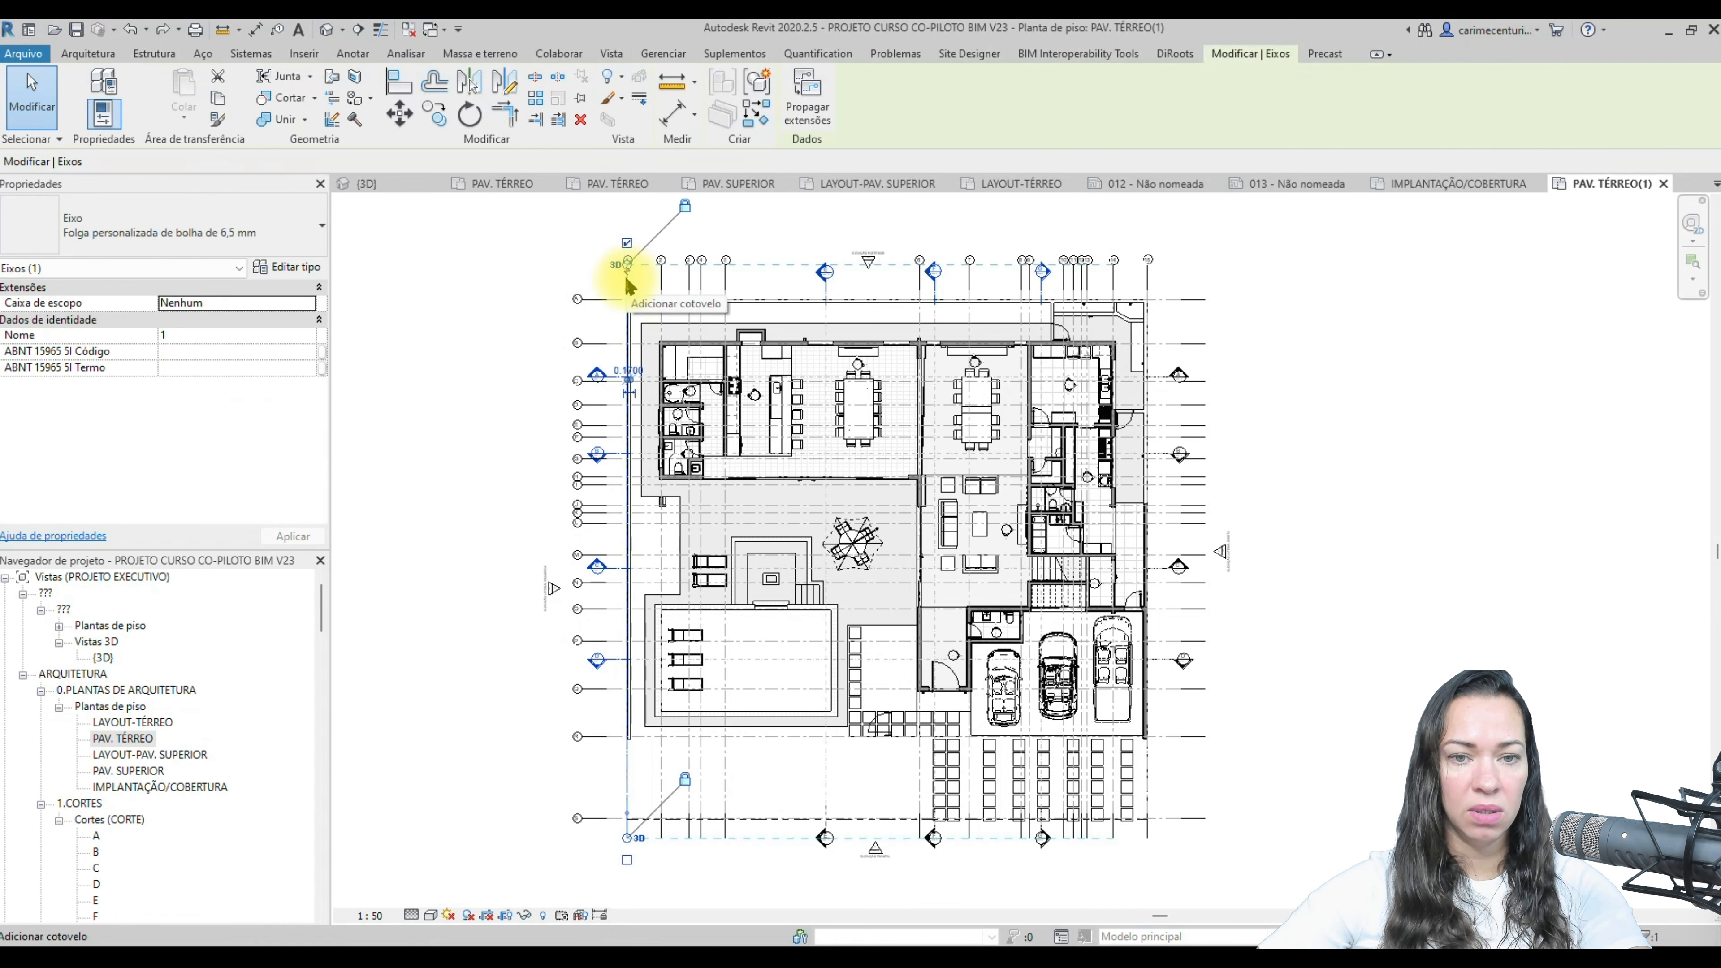
right_click(628, 285)
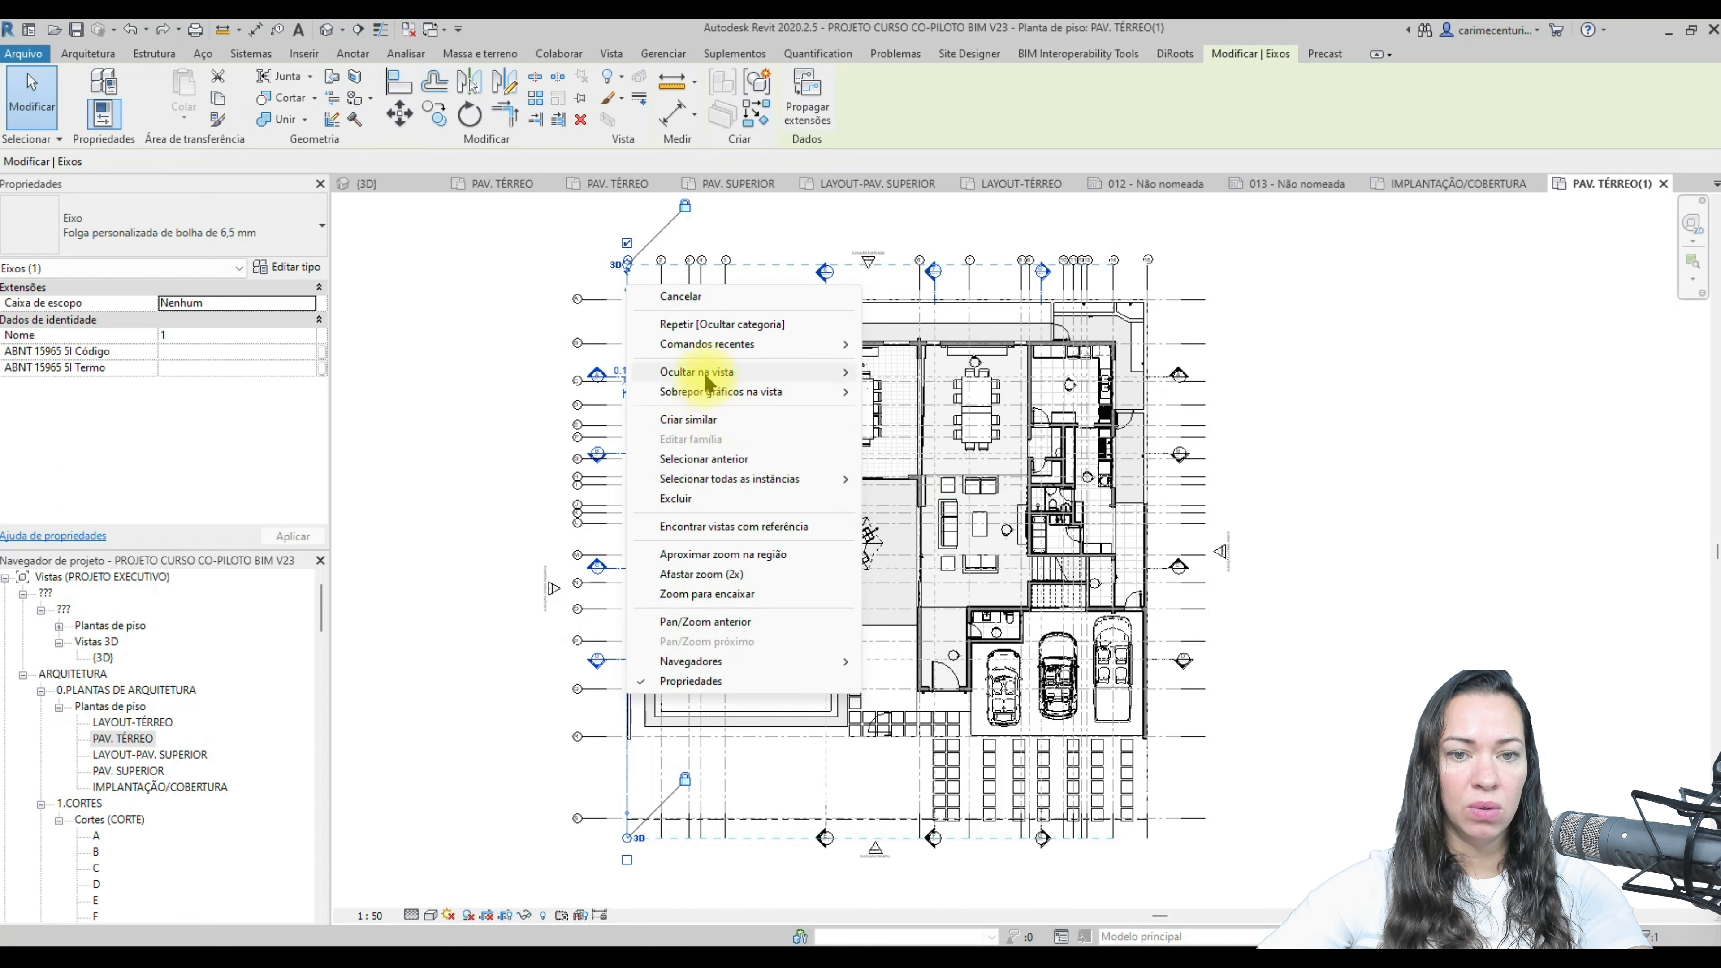
left_click(913, 392)
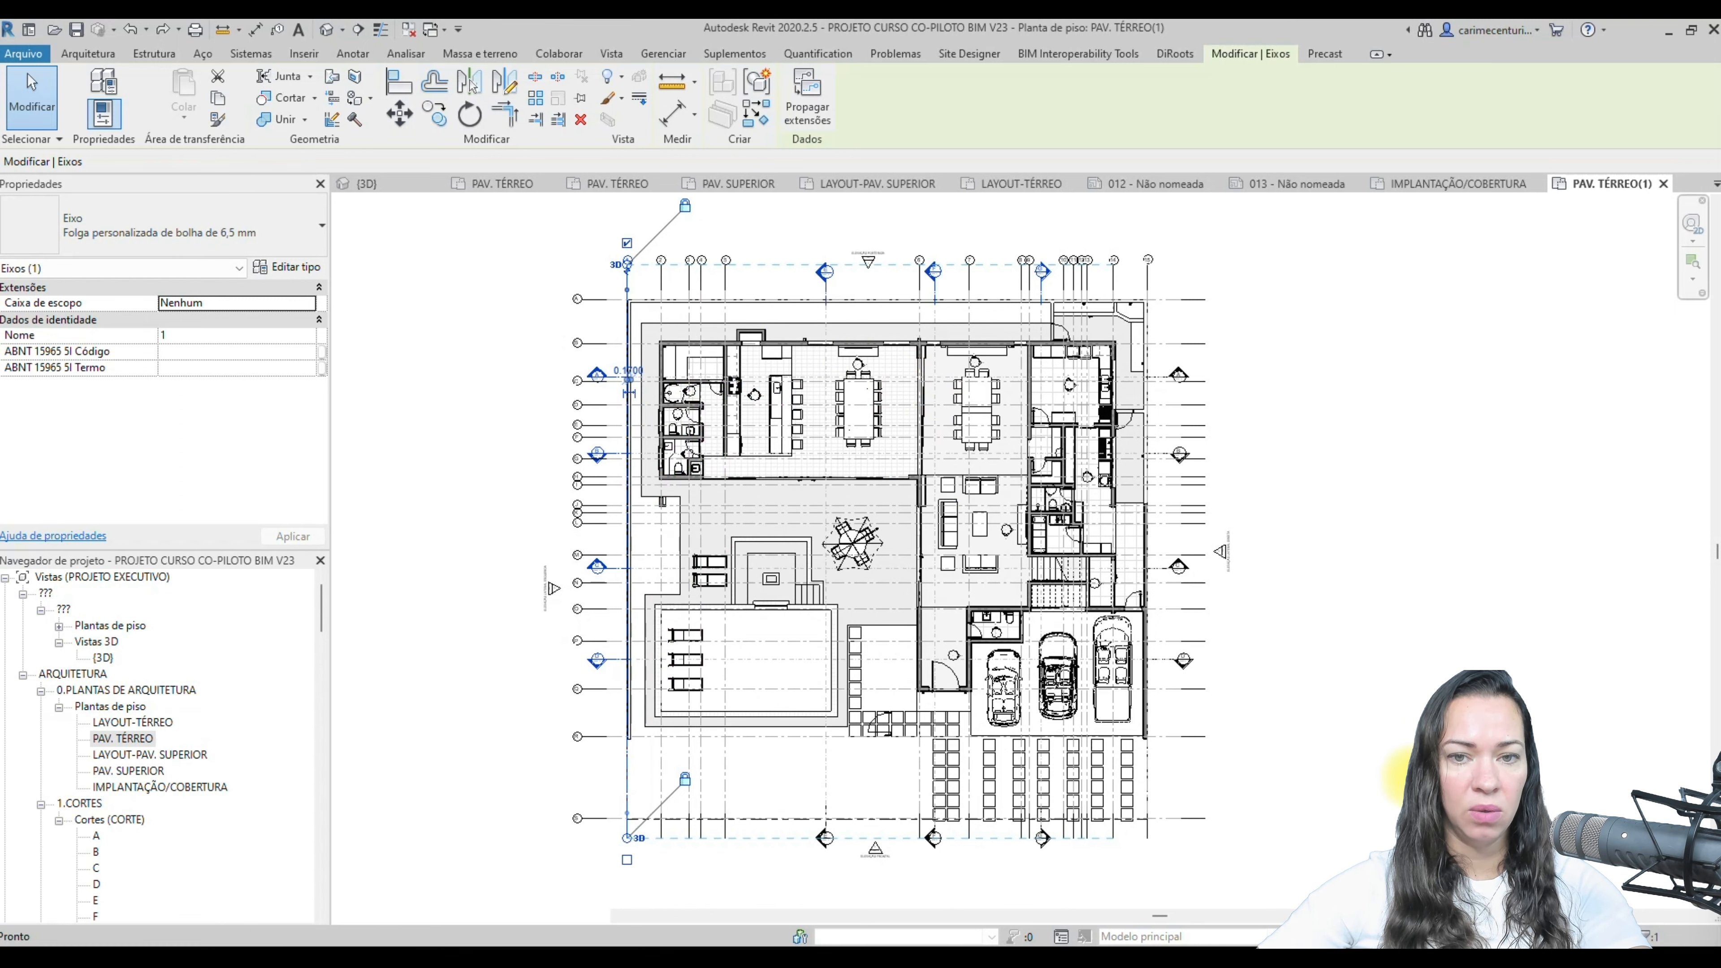
middle_click_drag(1356, 494, 1360, 499)
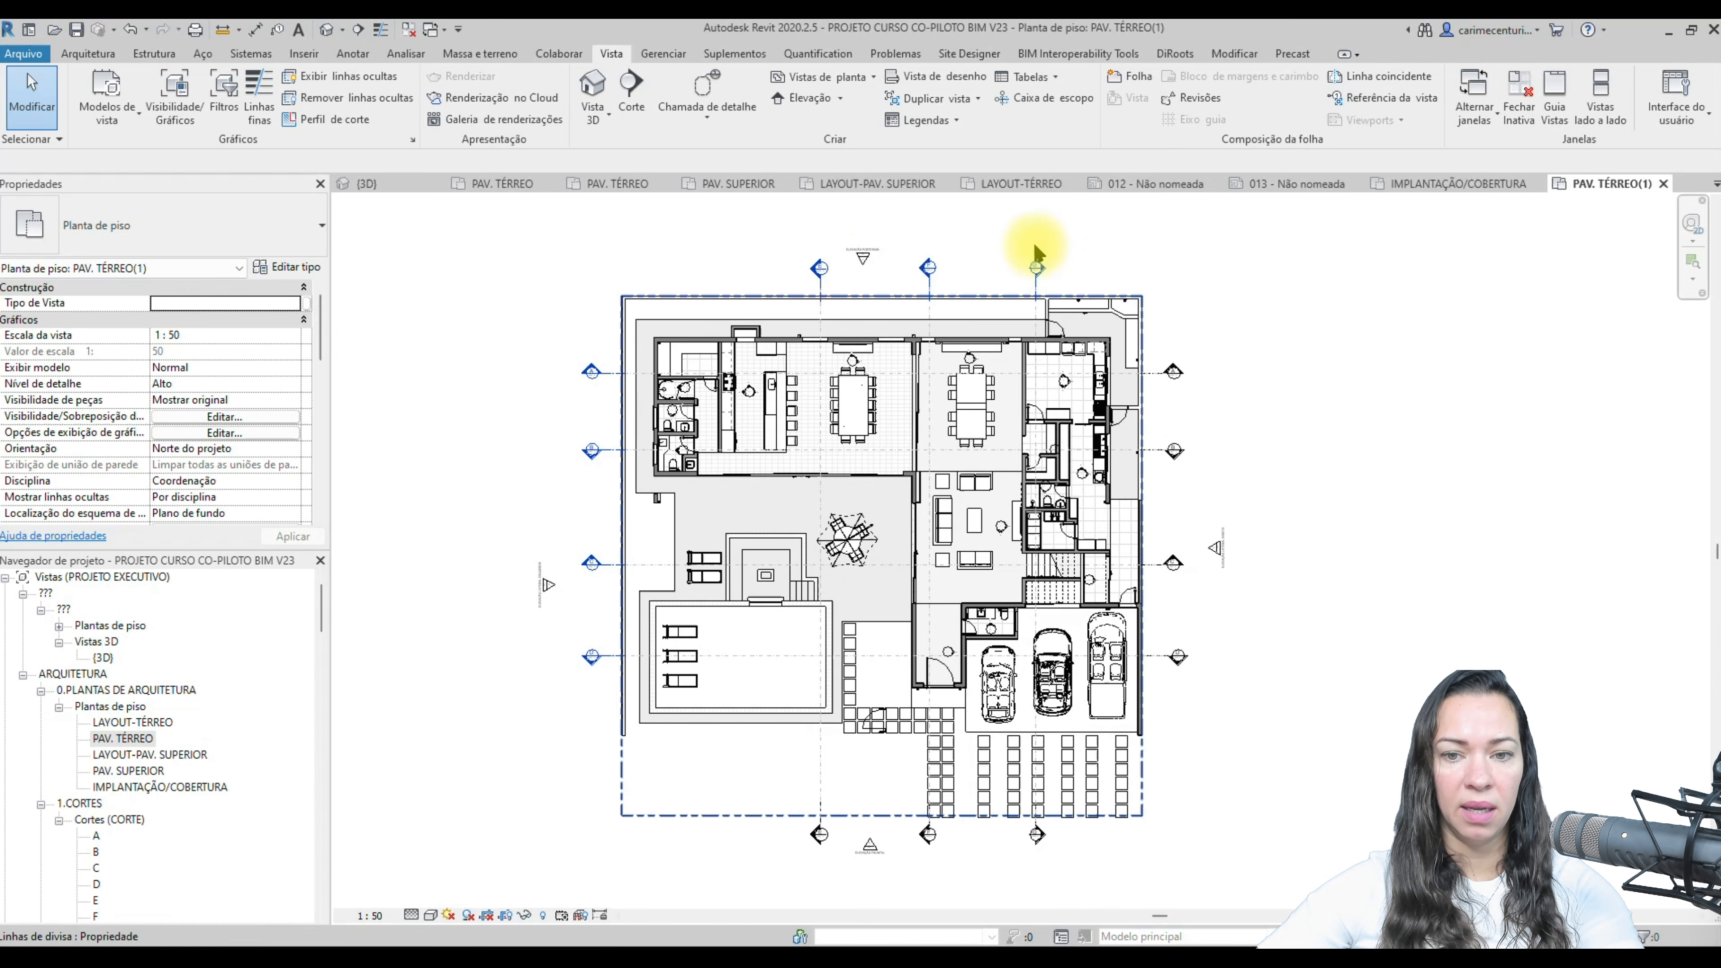
- In the plan's visibility/graphics overrides, turn off the annotation categories Cortes and Elevações
key("v")
key("g")
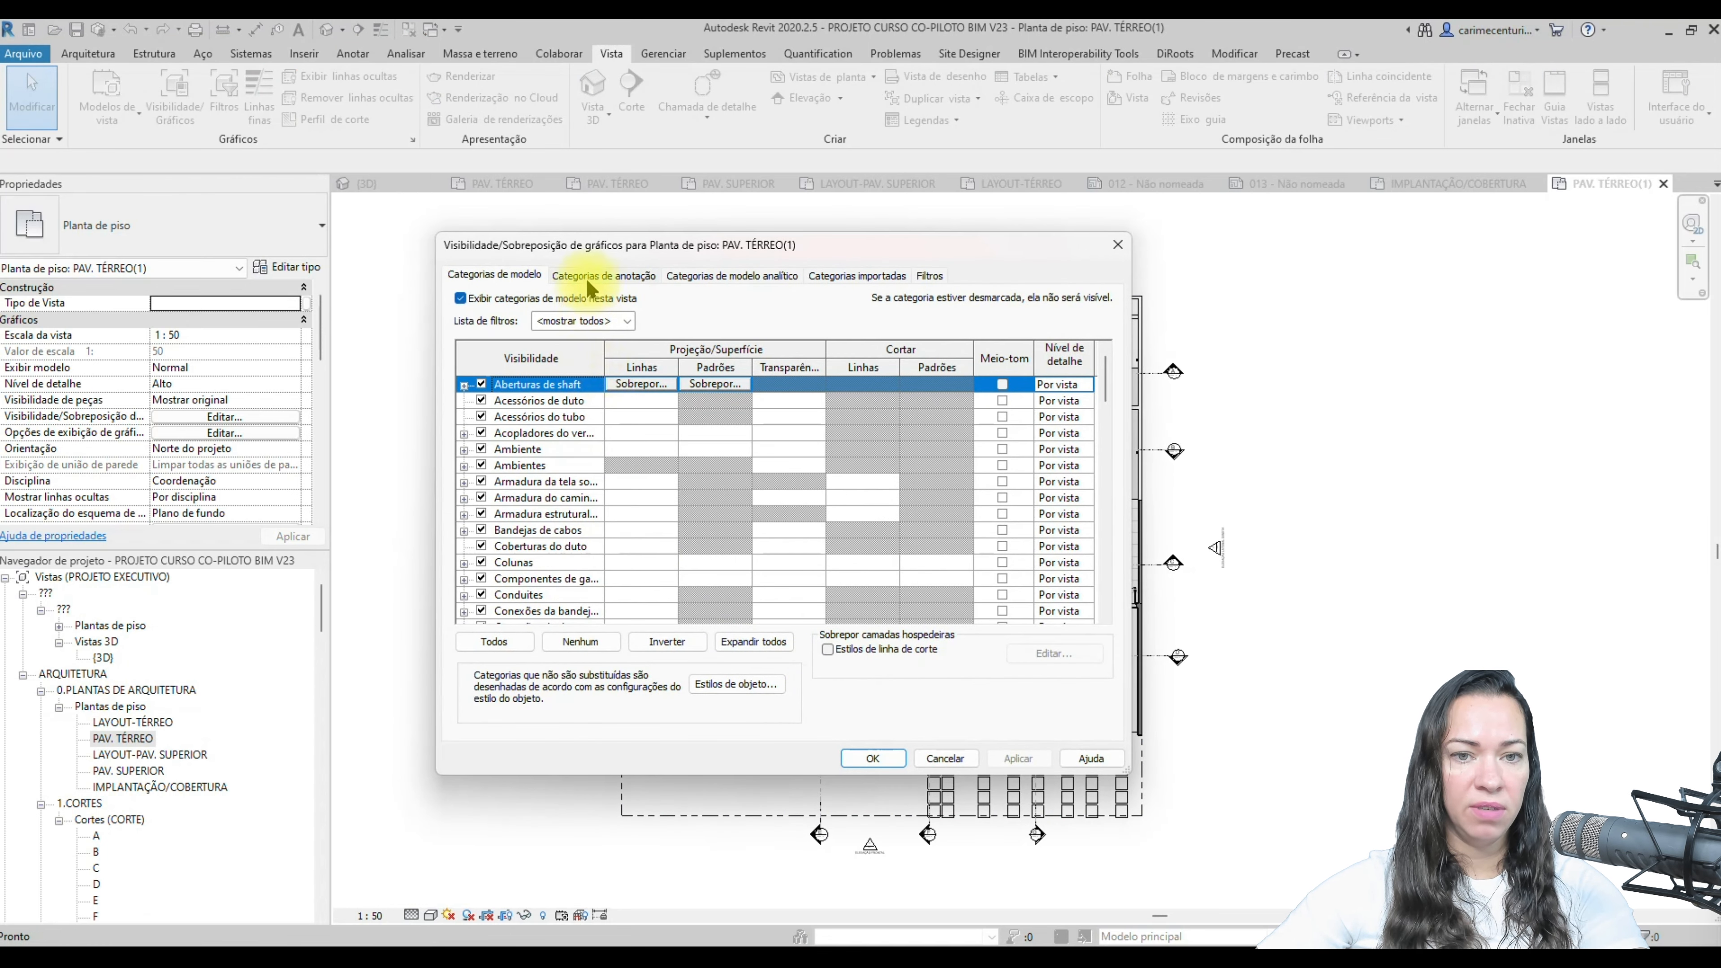
left_click(590, 277)
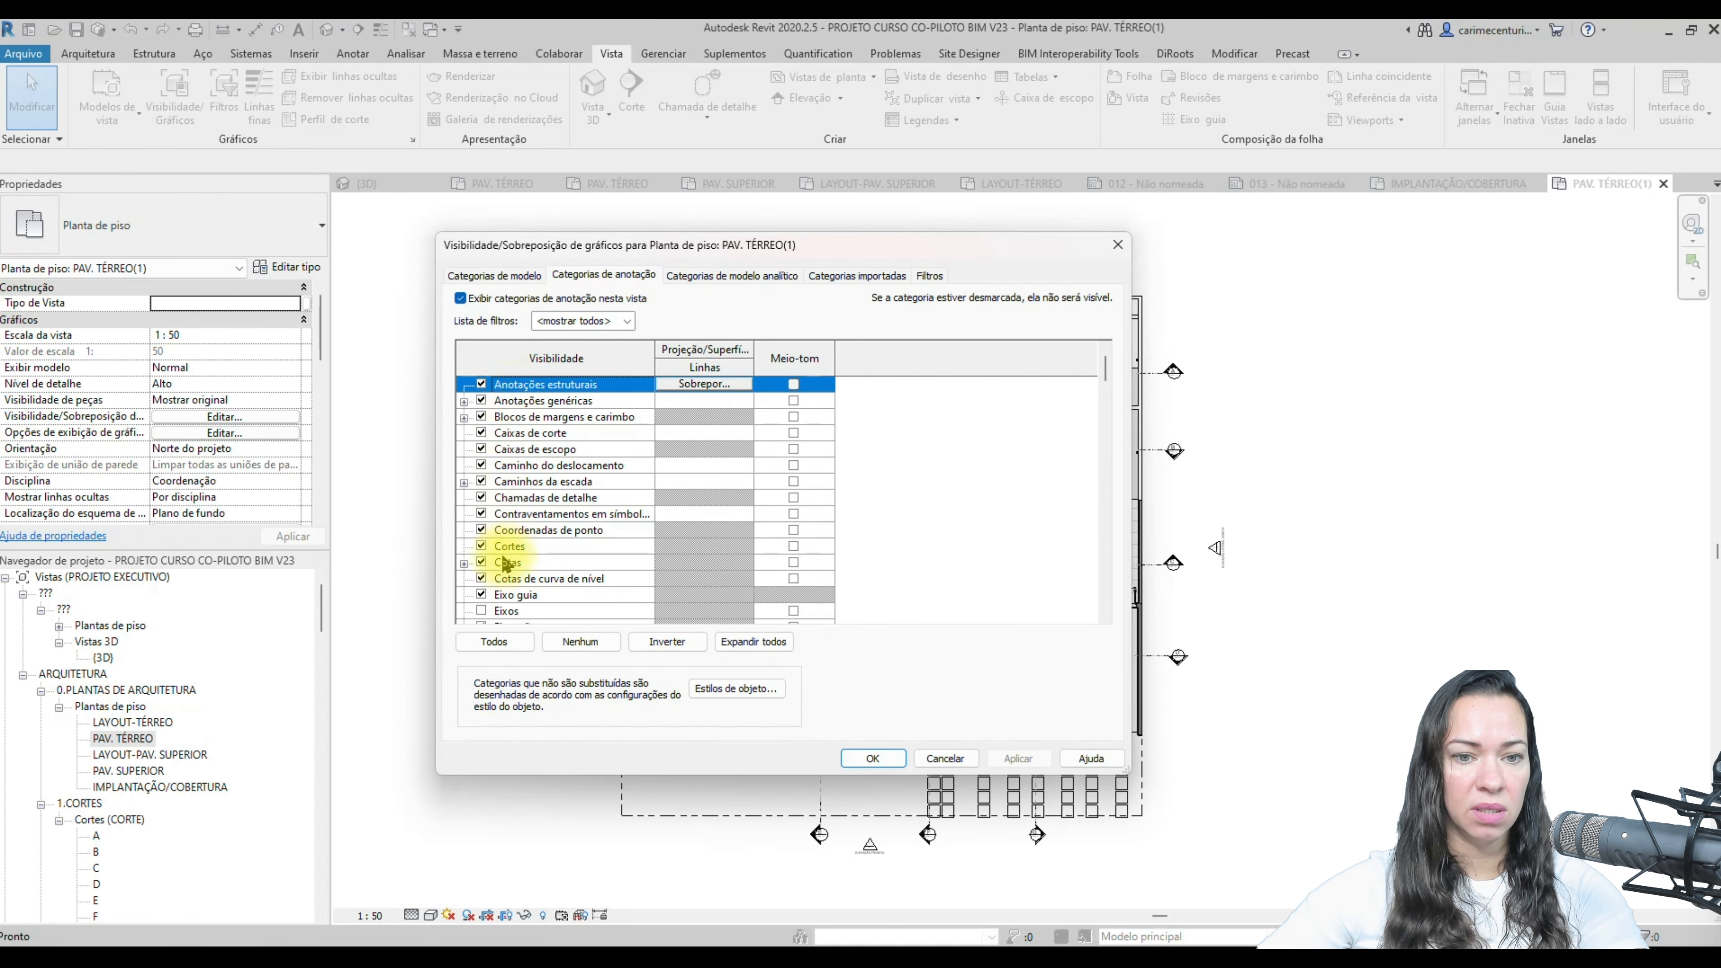
left_click(481, 547)
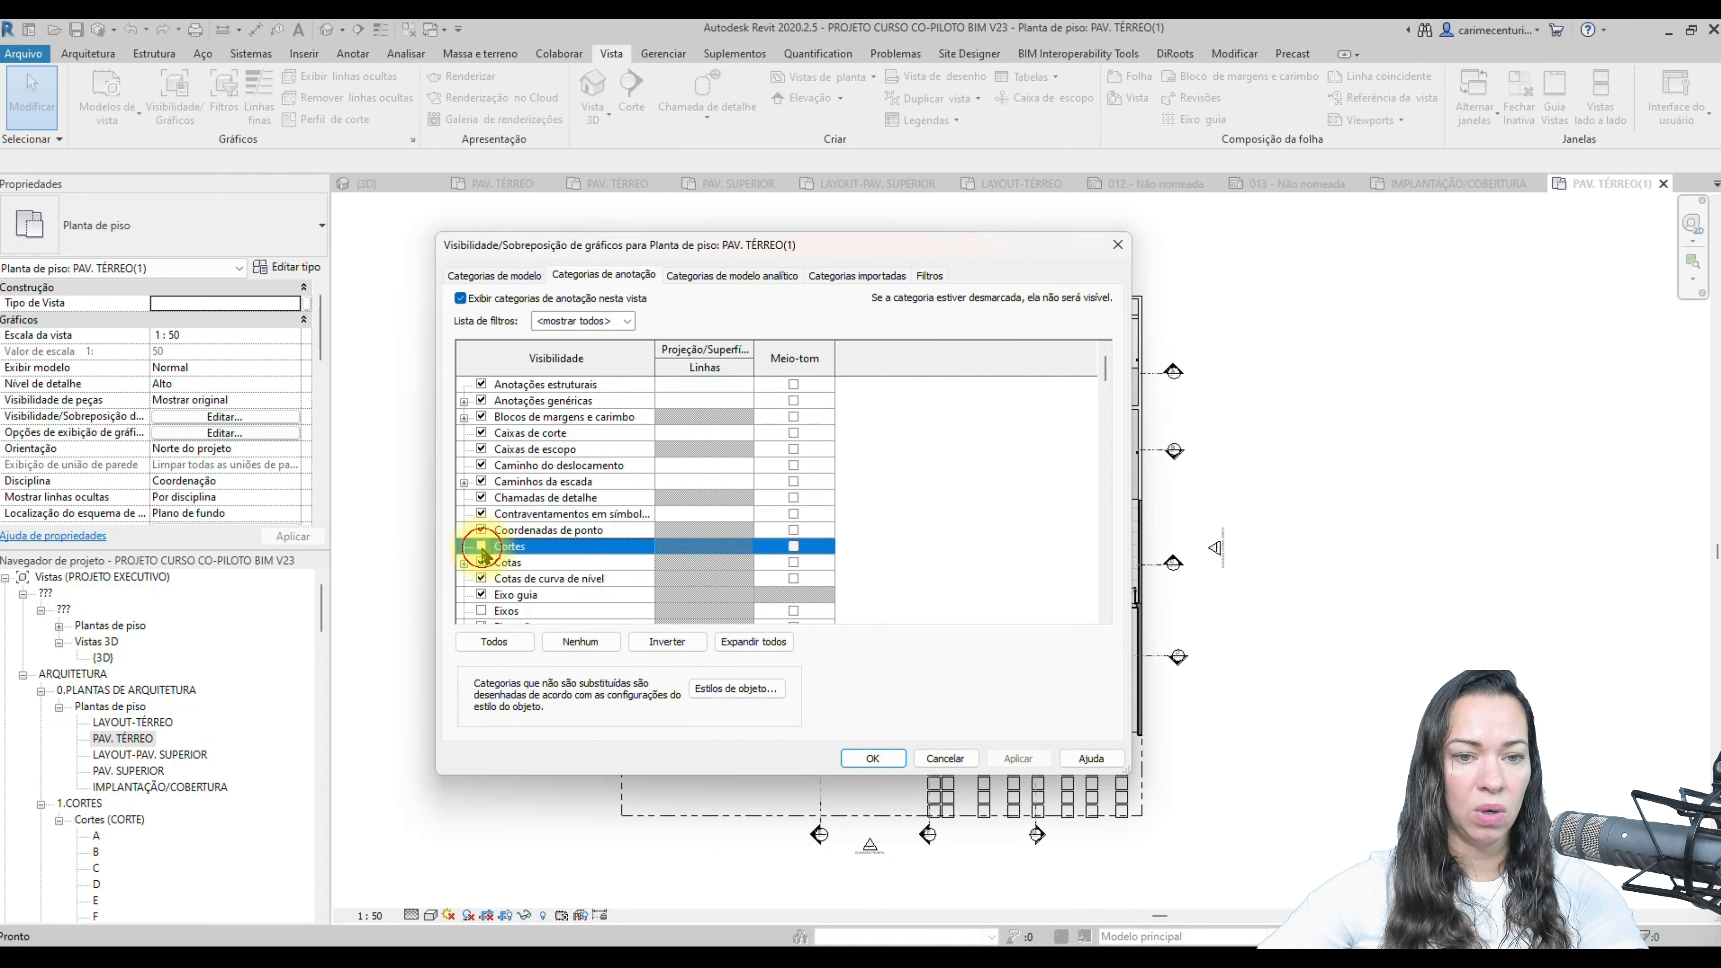
scroll(518, 488, "down", 3)
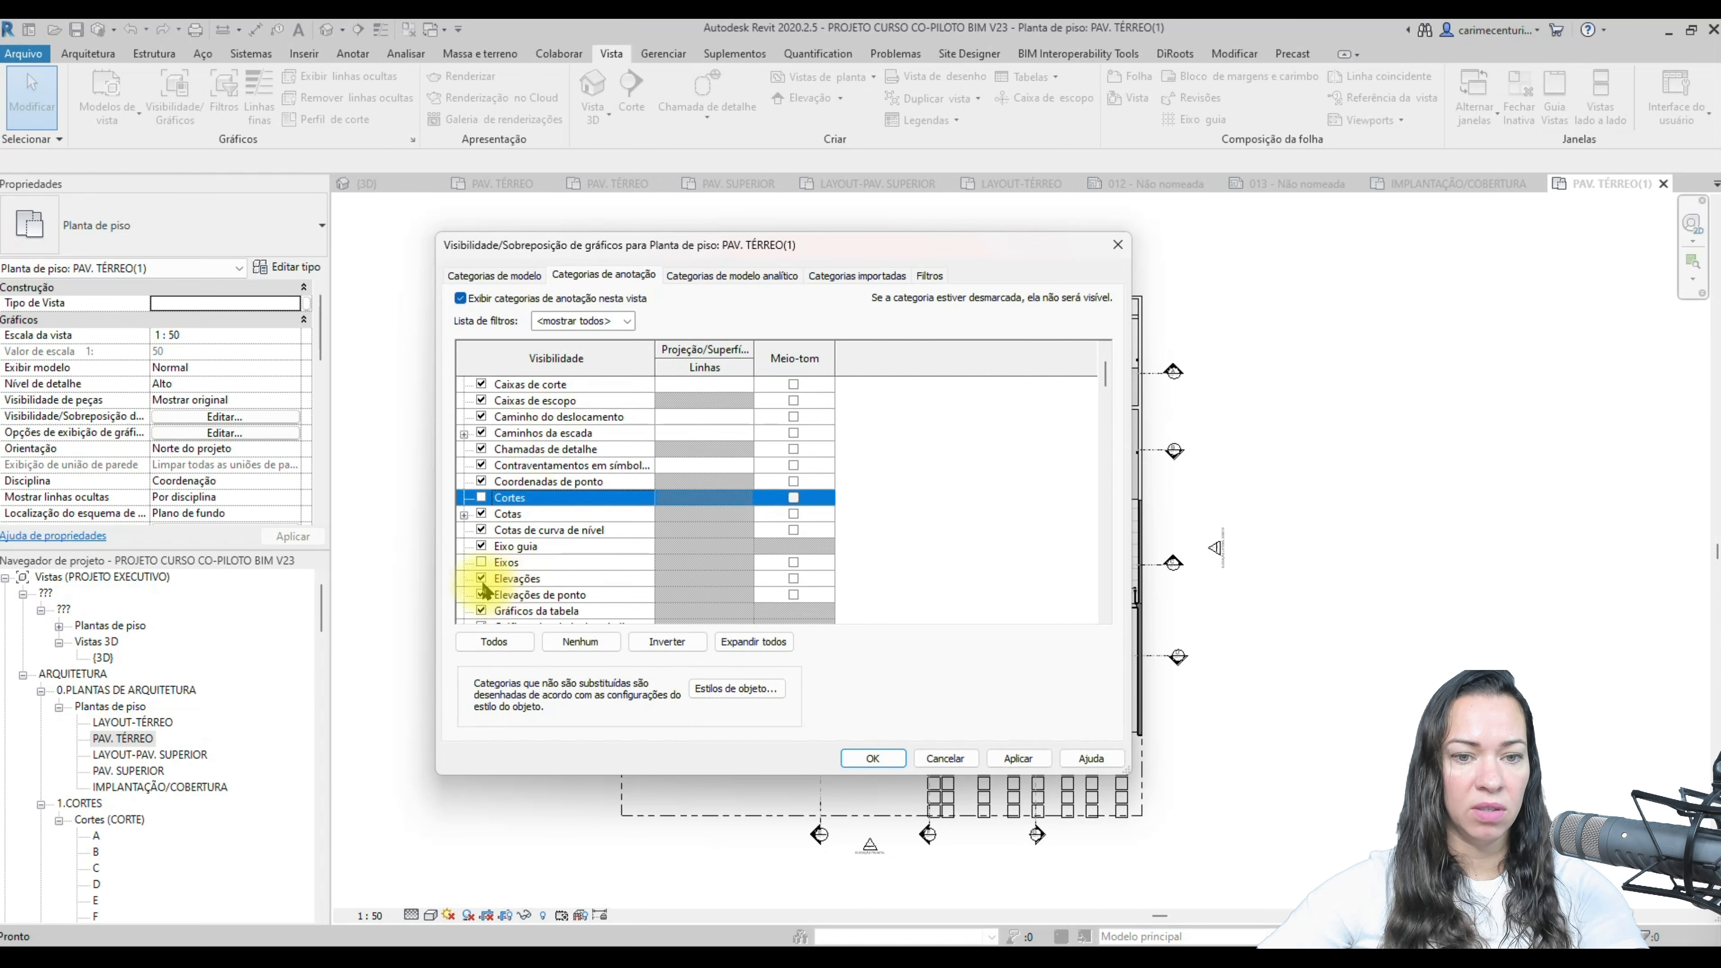
left_click(481, 579)
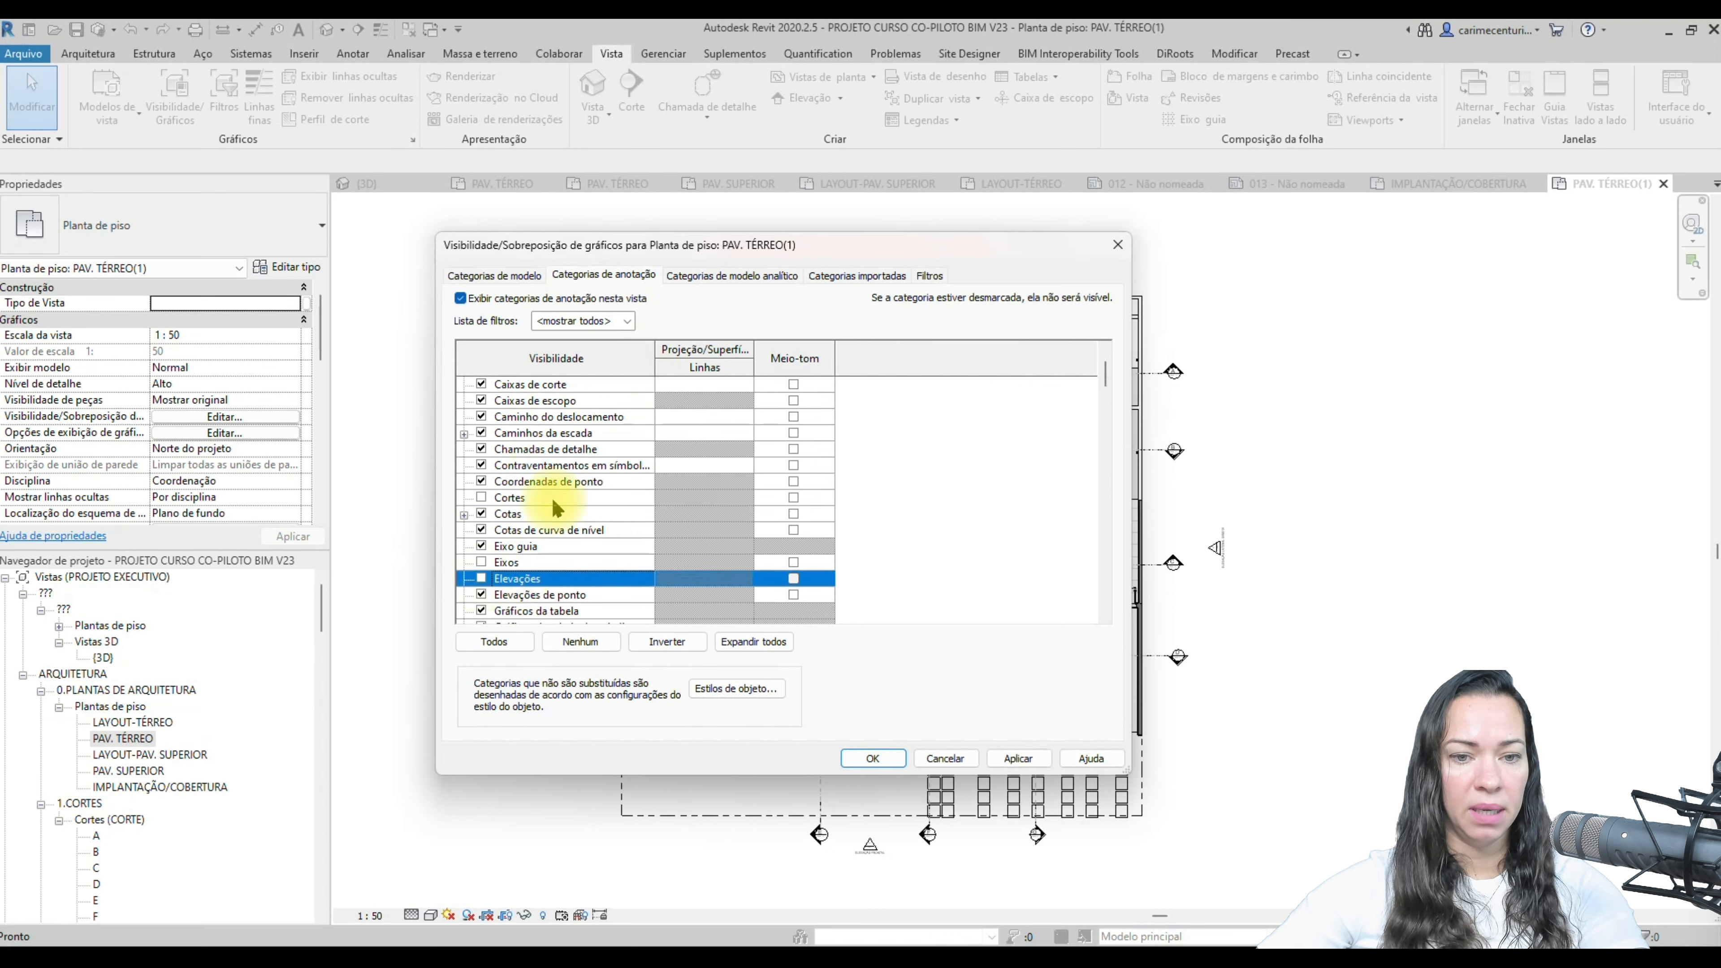
- Turn off the Cotas annotation category as well and apply the visibility overrides to the plan
scroll(504, 614, "down", 3)
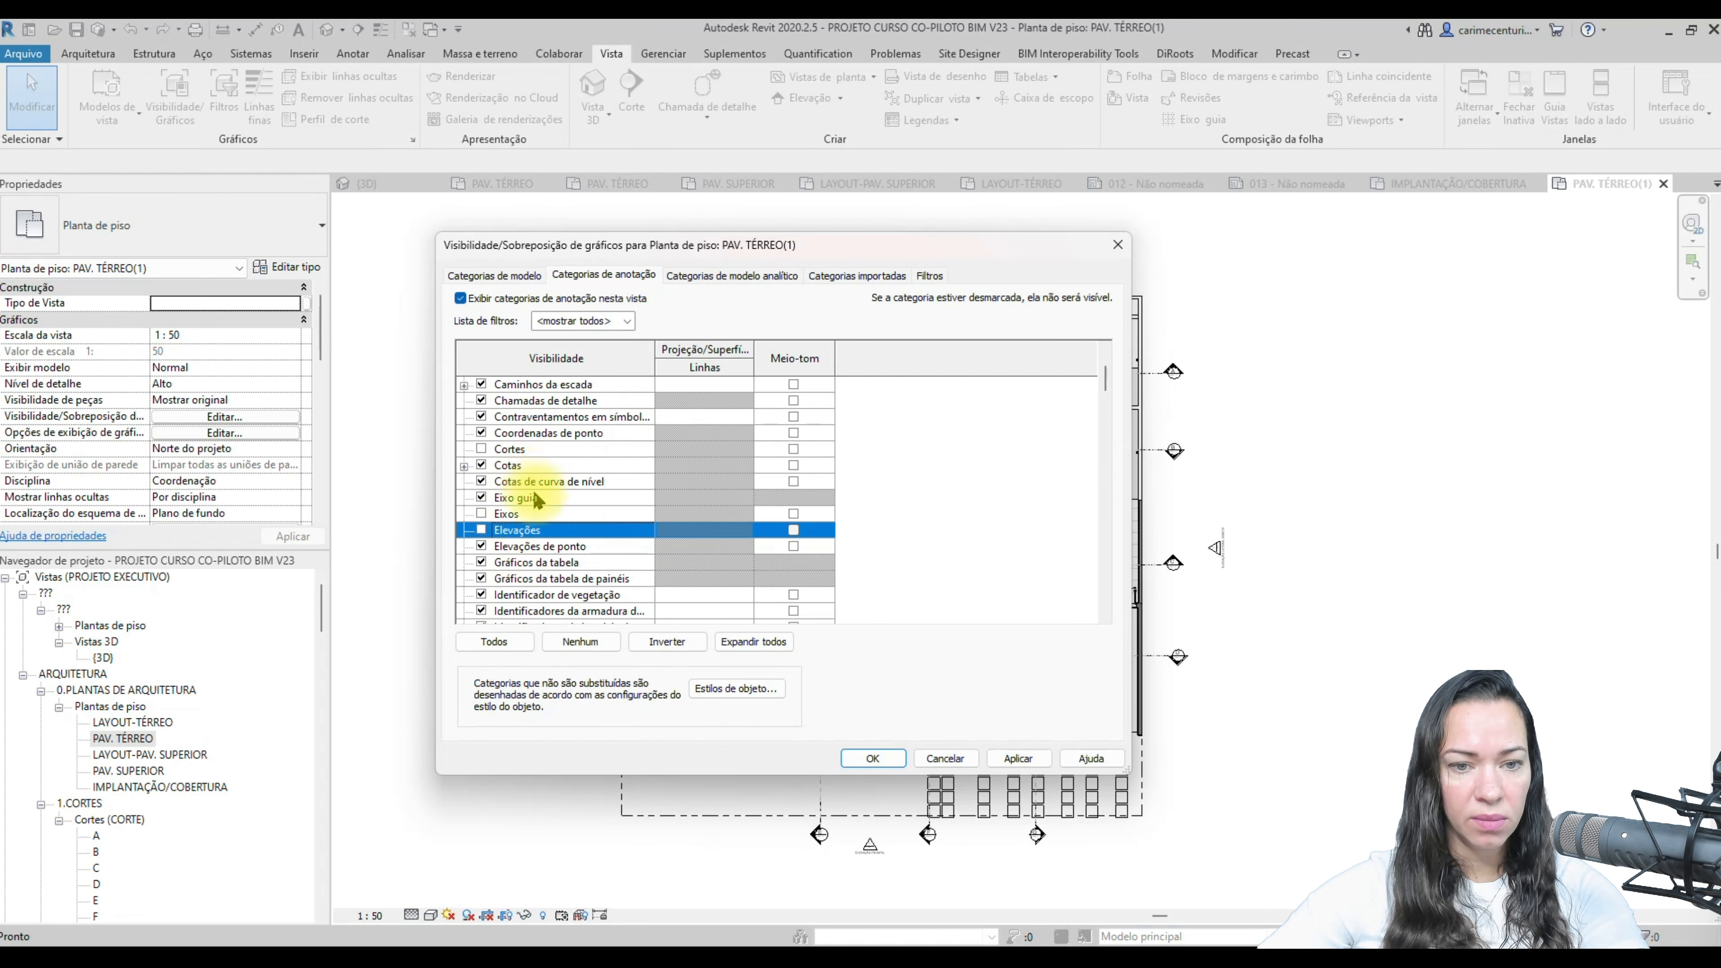
scroll(537, 501, "down", 3)
scroll(538, 503, "down", 3)
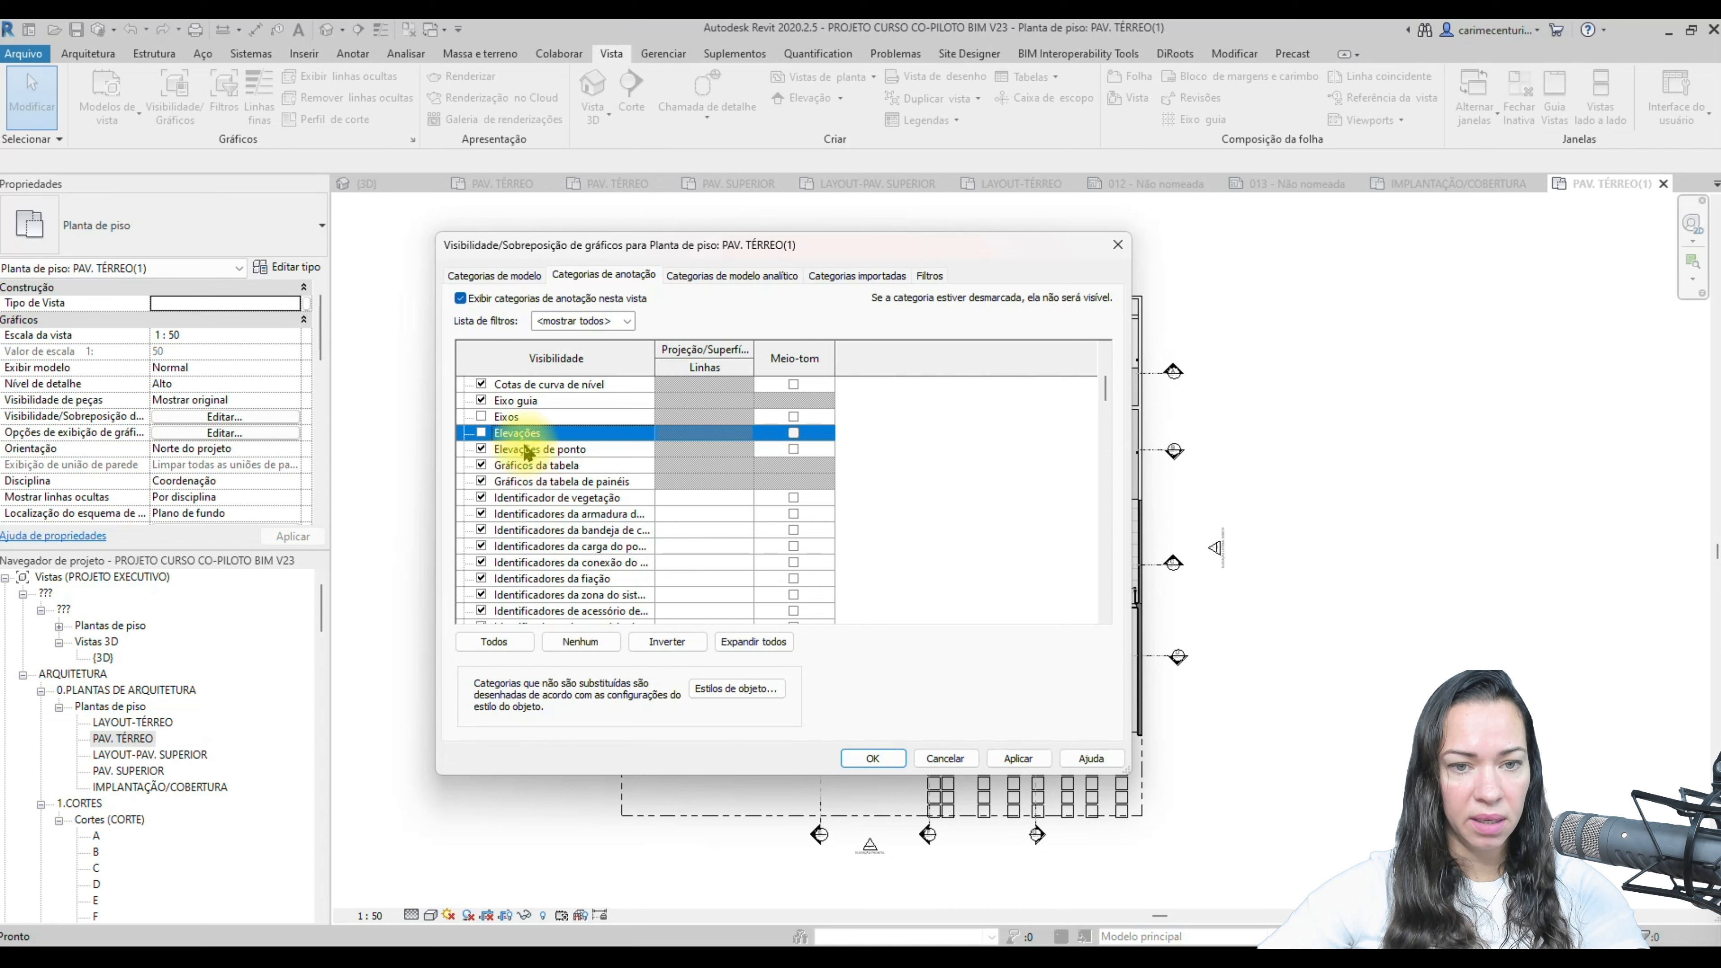
scroll(539, 456, "up", 7)
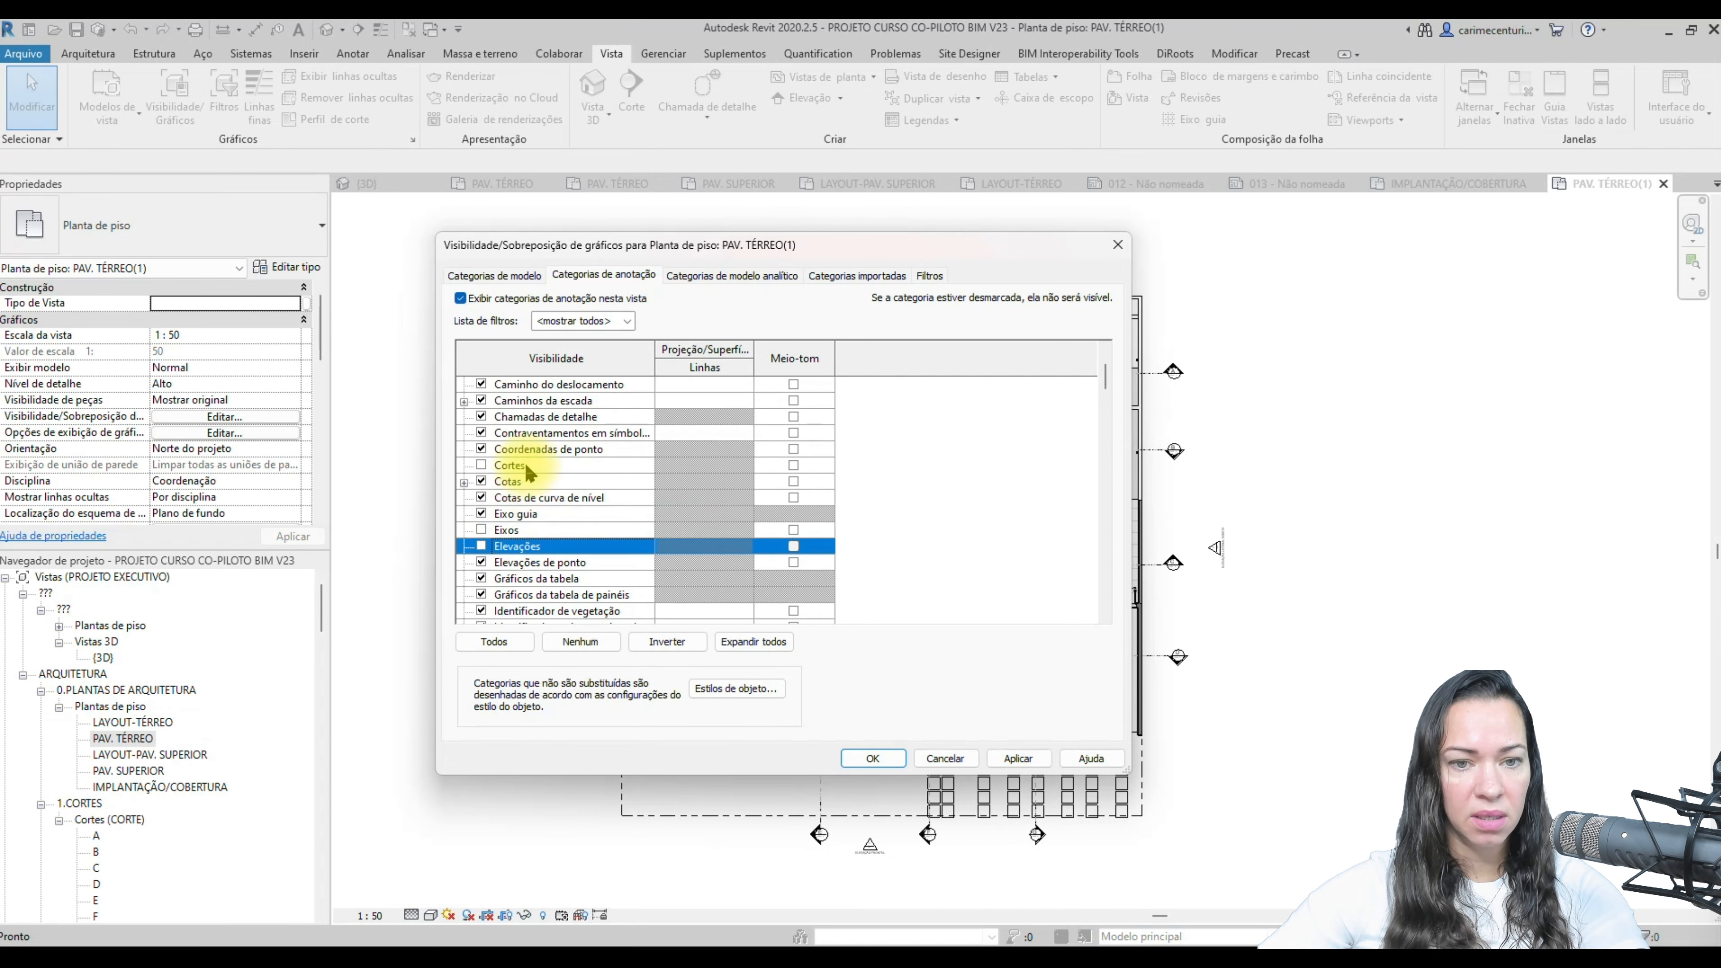
scroll(527, 481, "up", 1)
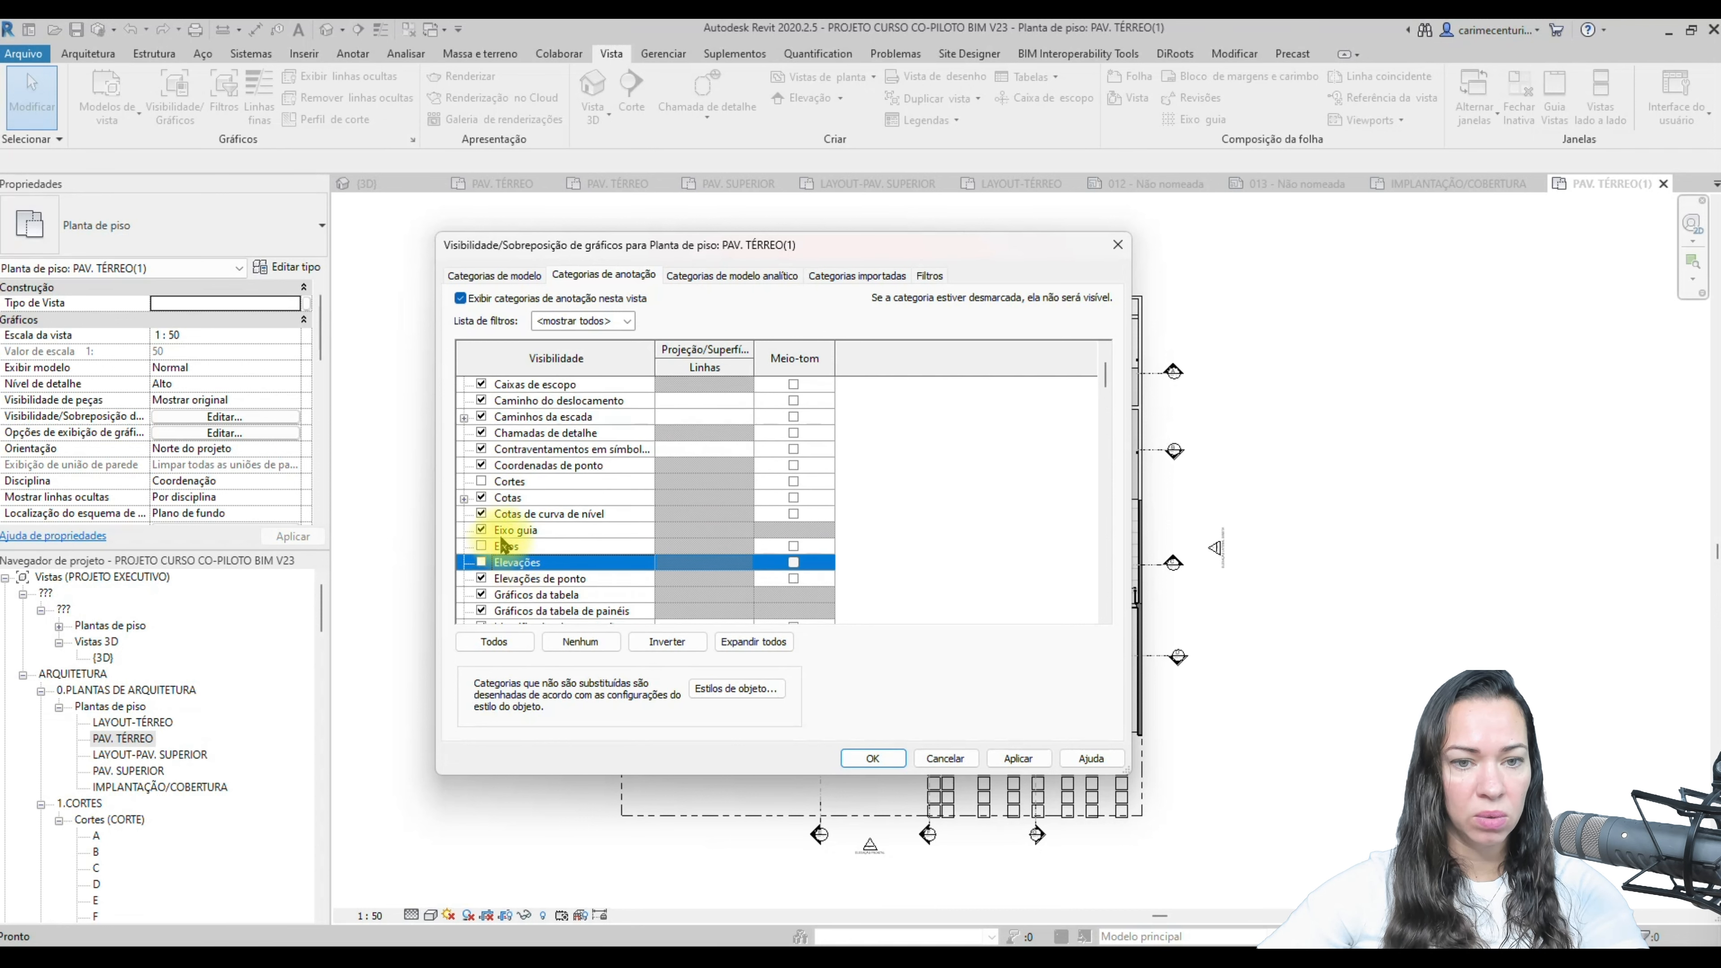
scroll(504, 545, "down", 2)
left_click(481, 466)
scroll(547, 542, "up", 6)
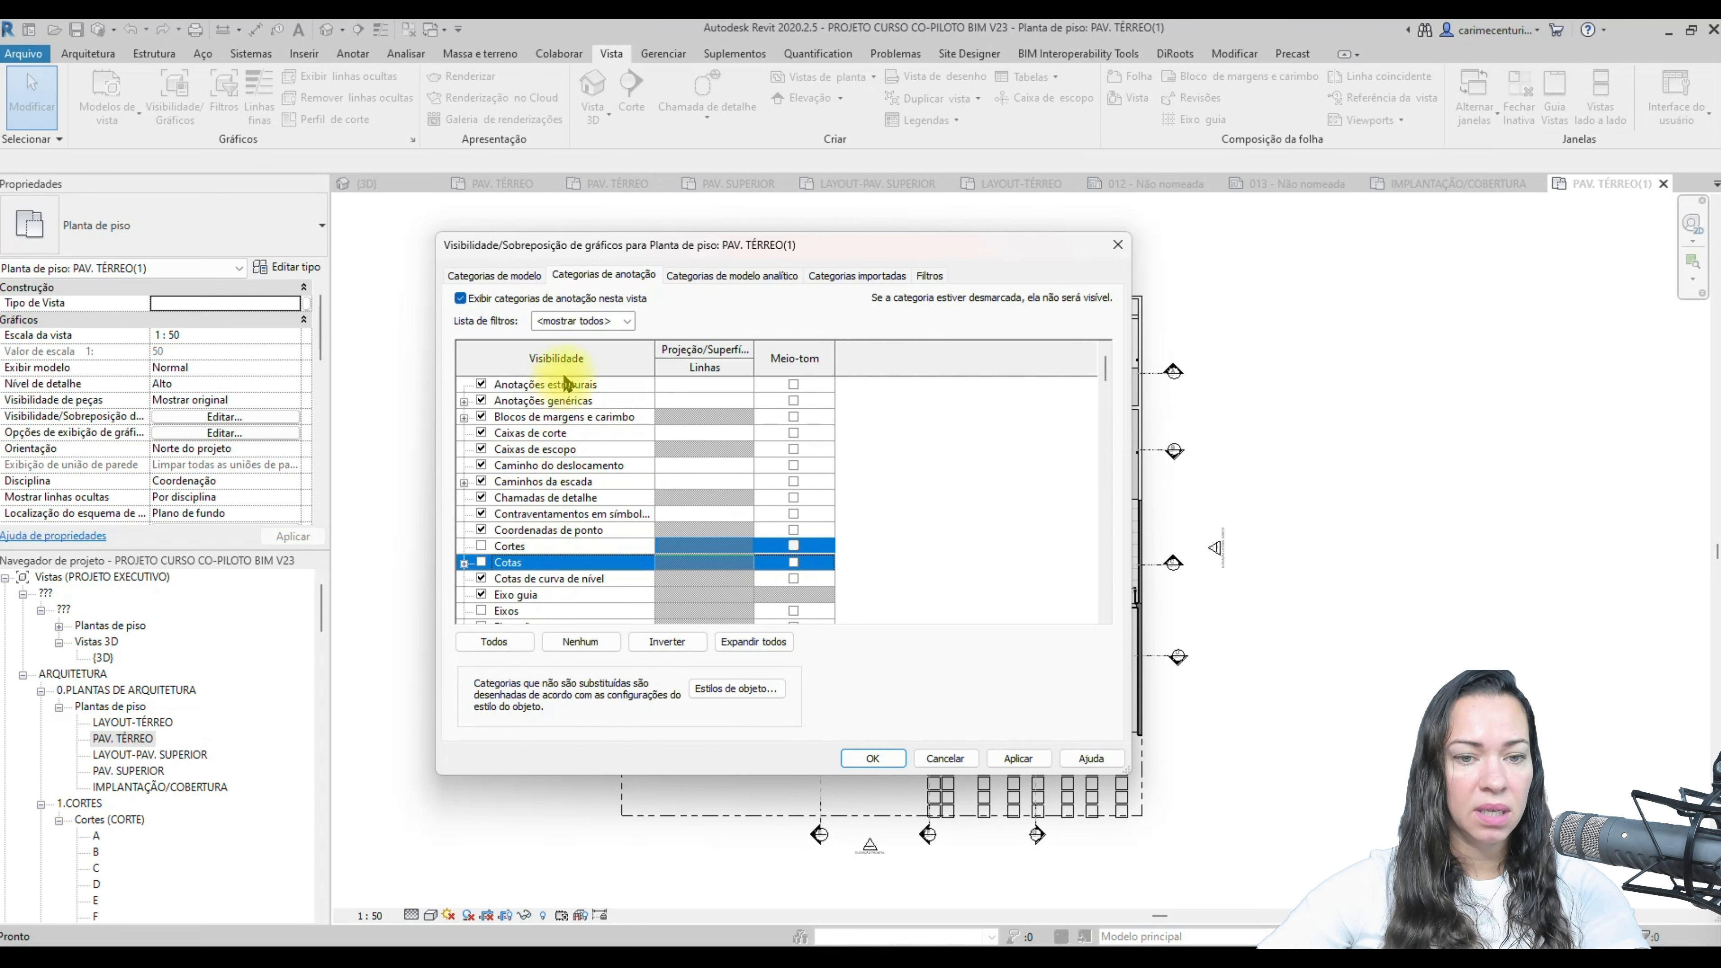
scroll(562, 447, "down", 14)
scroll(555, 471, "down", 5)
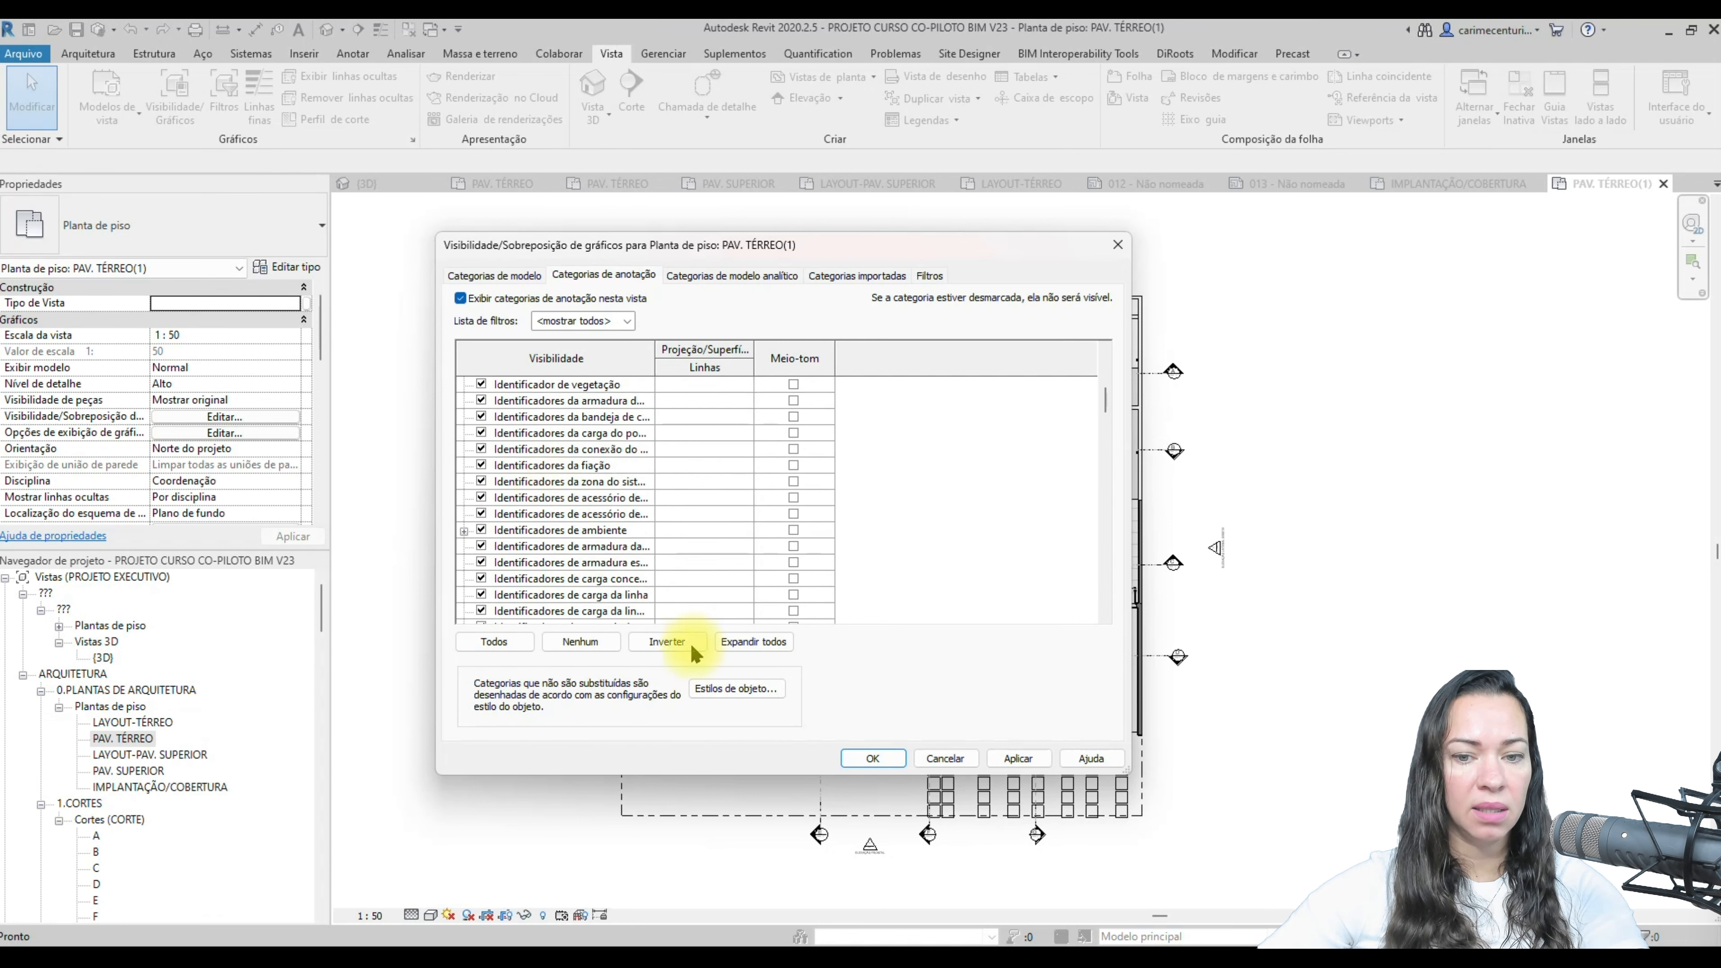
left_click(871, 758)
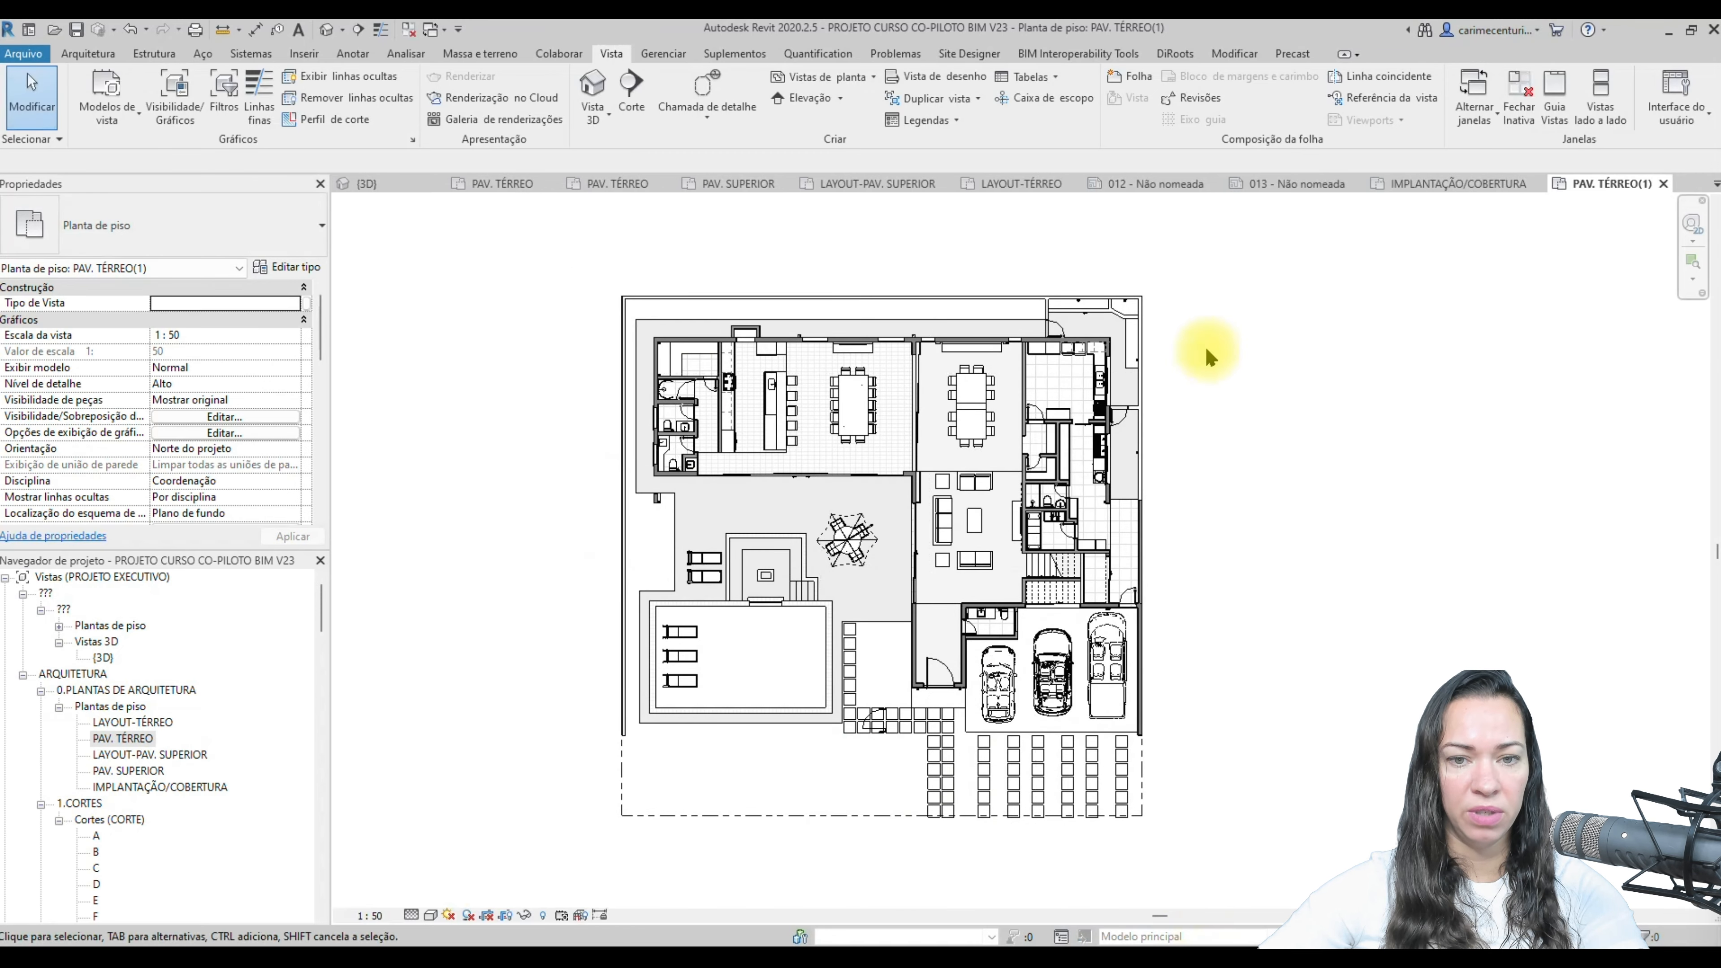
- Configure the plan's display with scale 1 : 50, detail level Alto and visual style Linha oculta
middle_click_drag(1323, 523, 1298, 500)
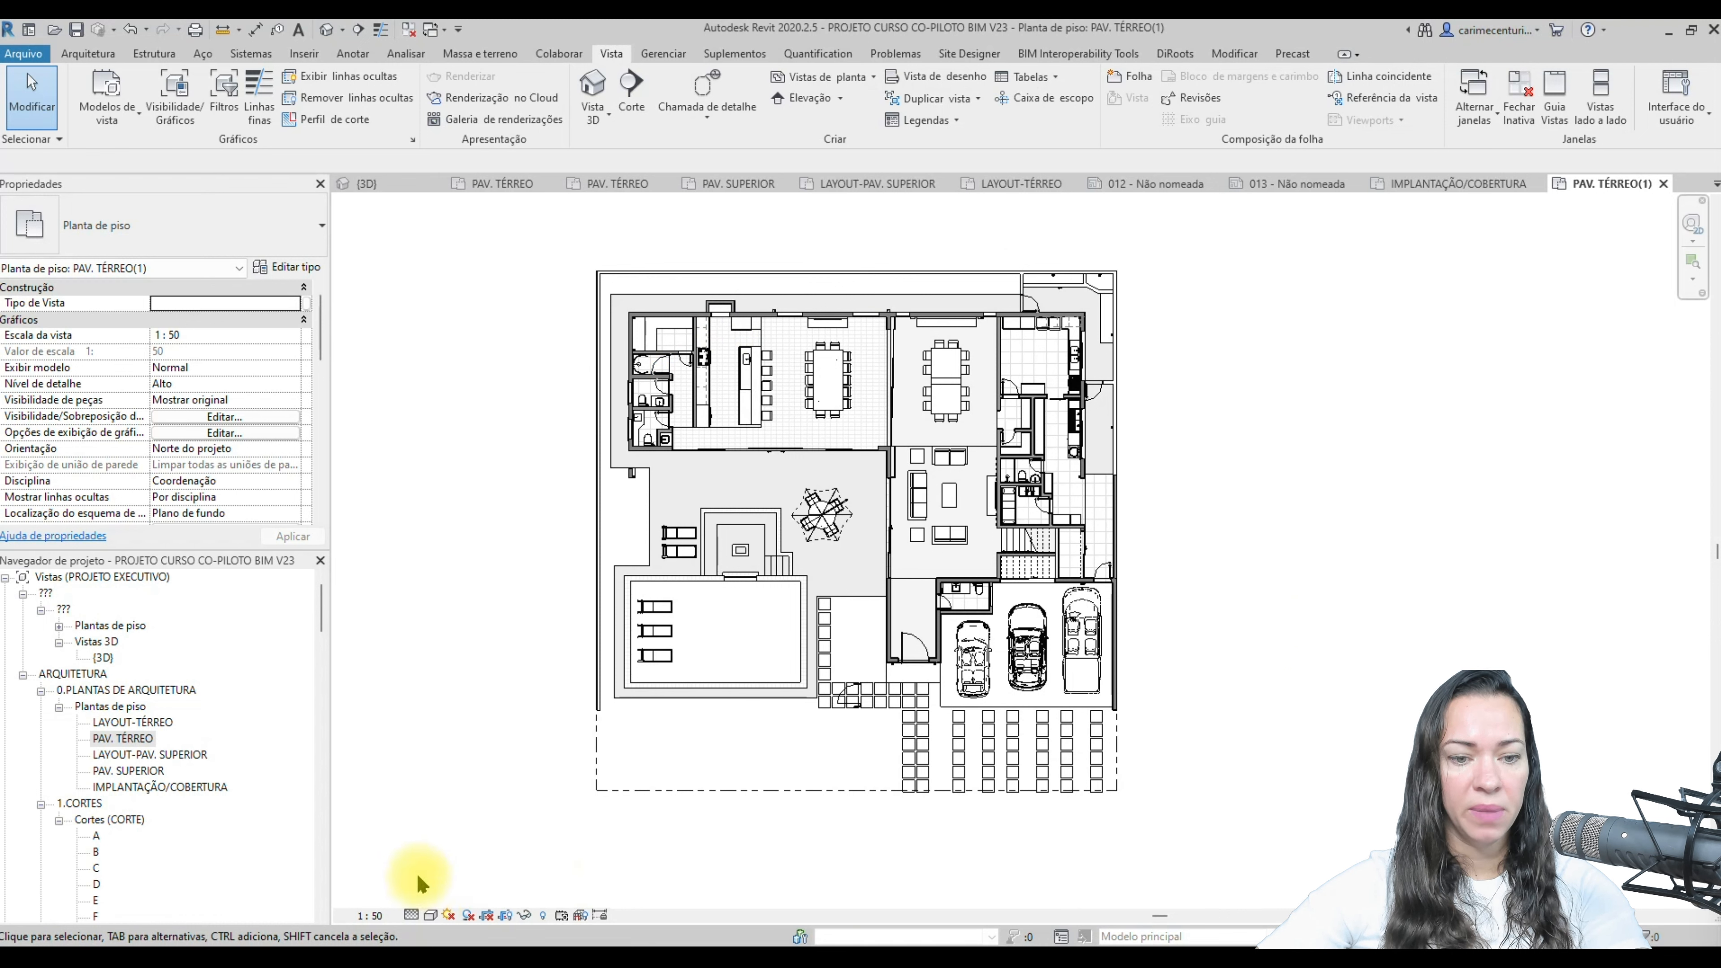
left_click(374, 916)
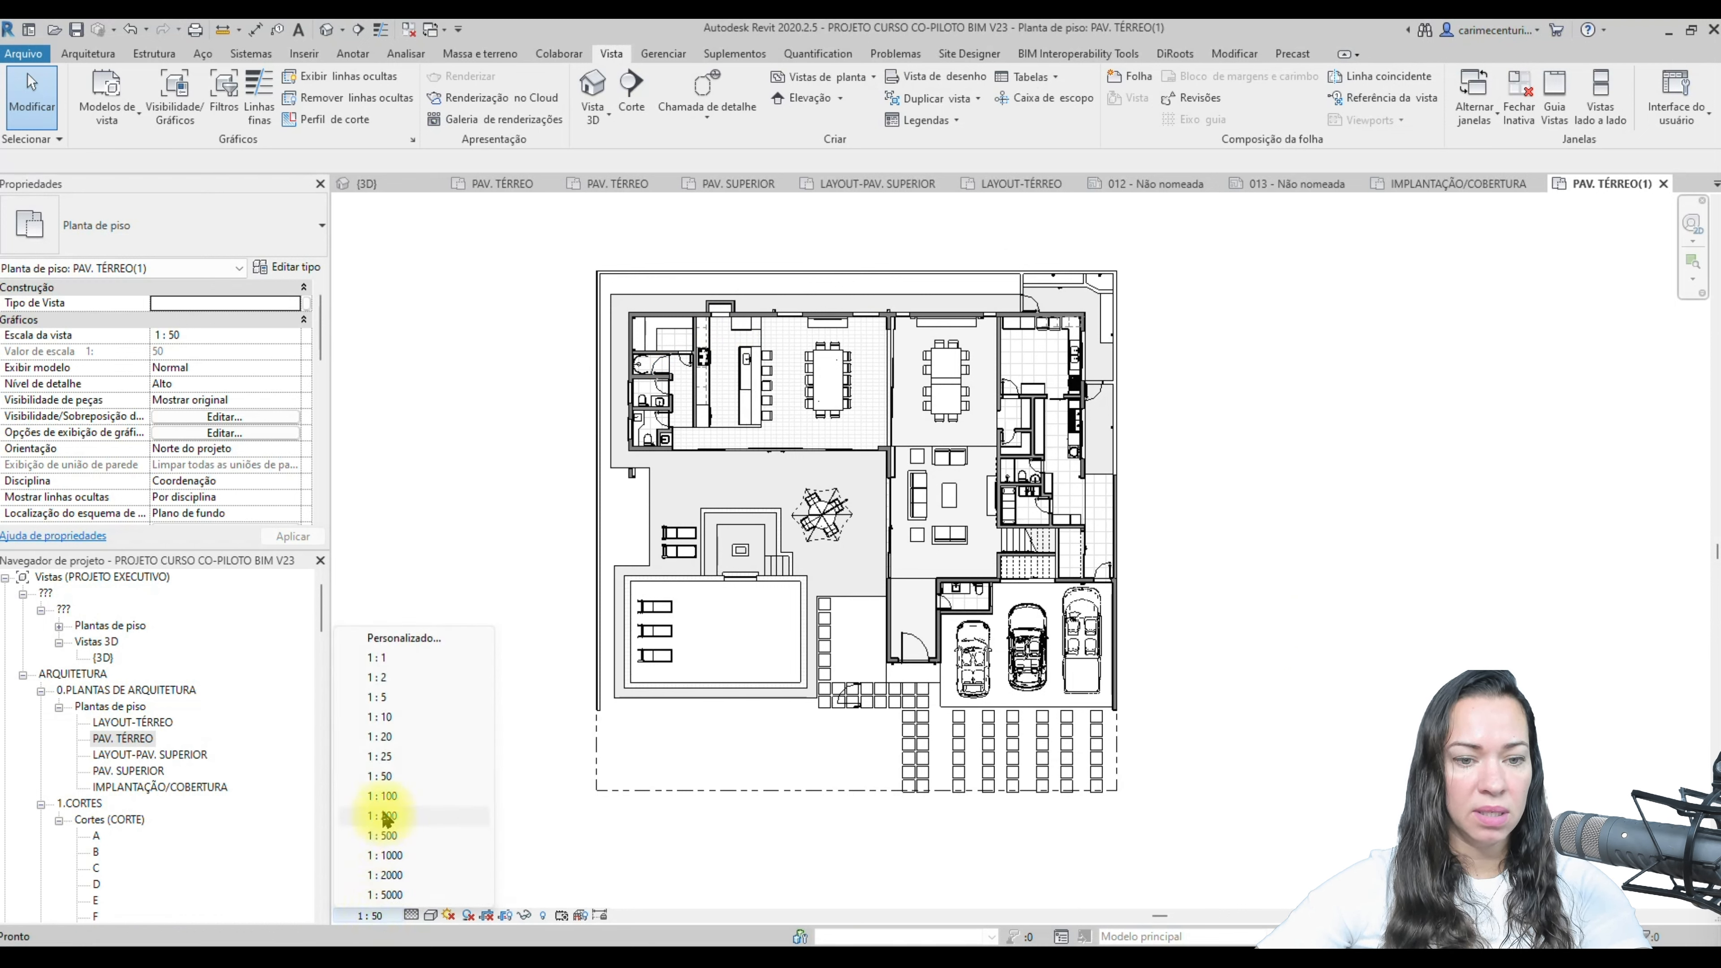
left_click(385, 785)
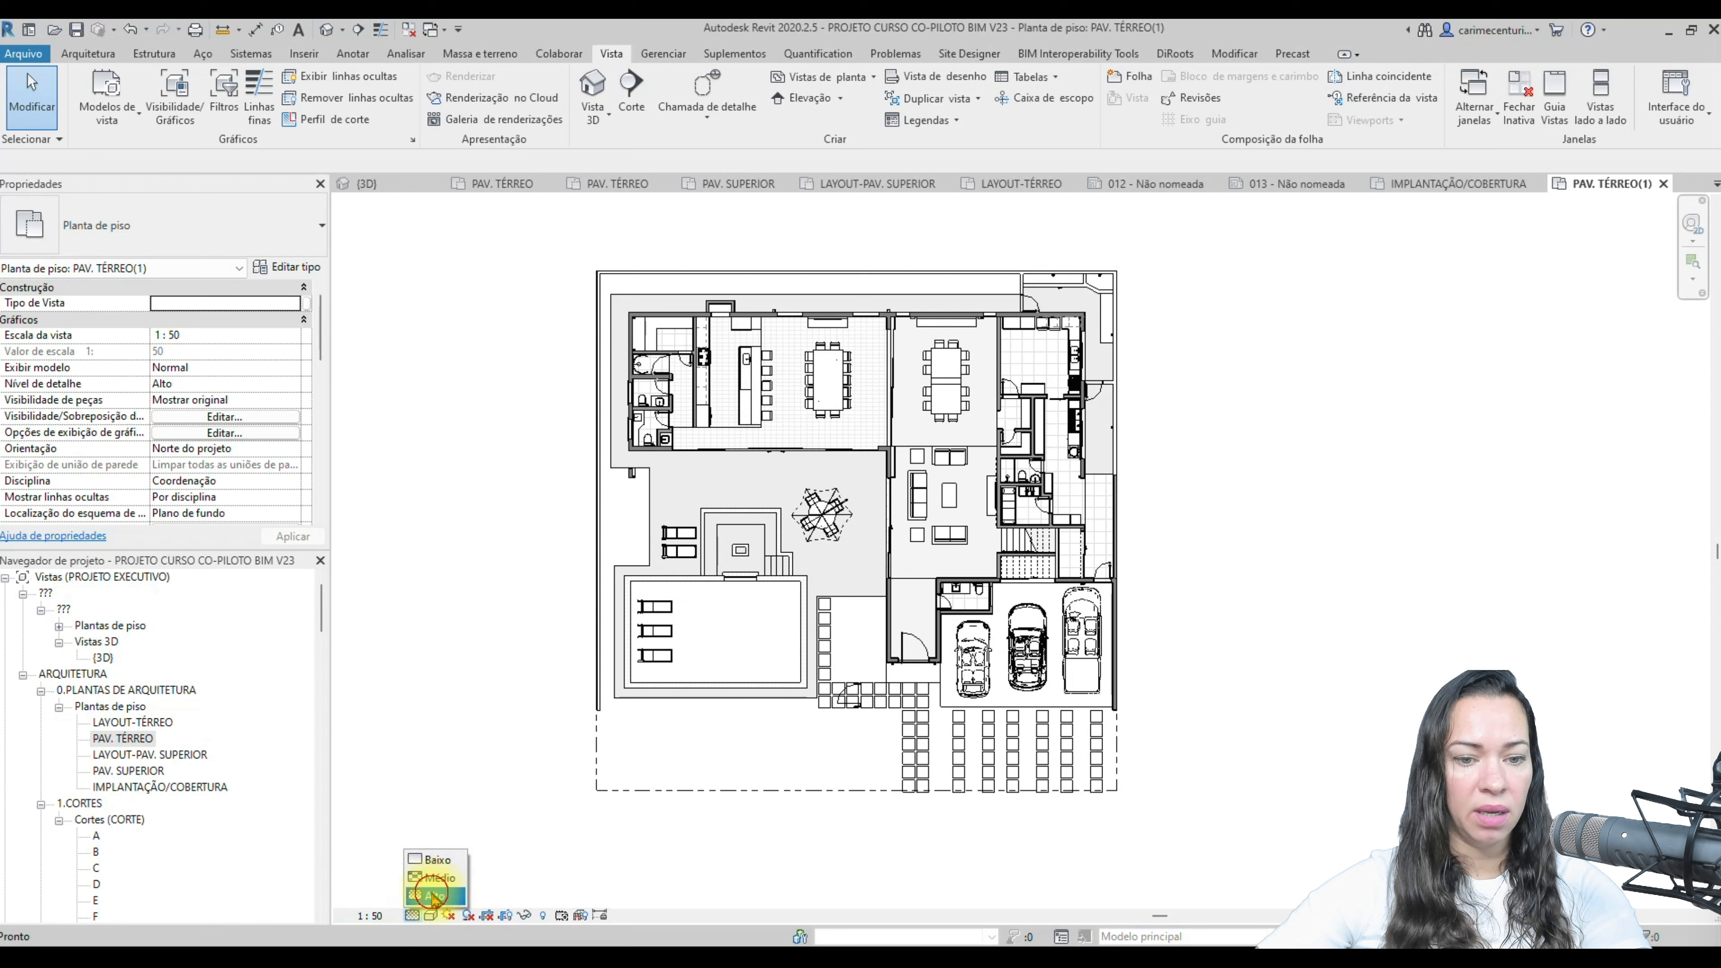
left_click(434, 896)
left_click(434, 917)
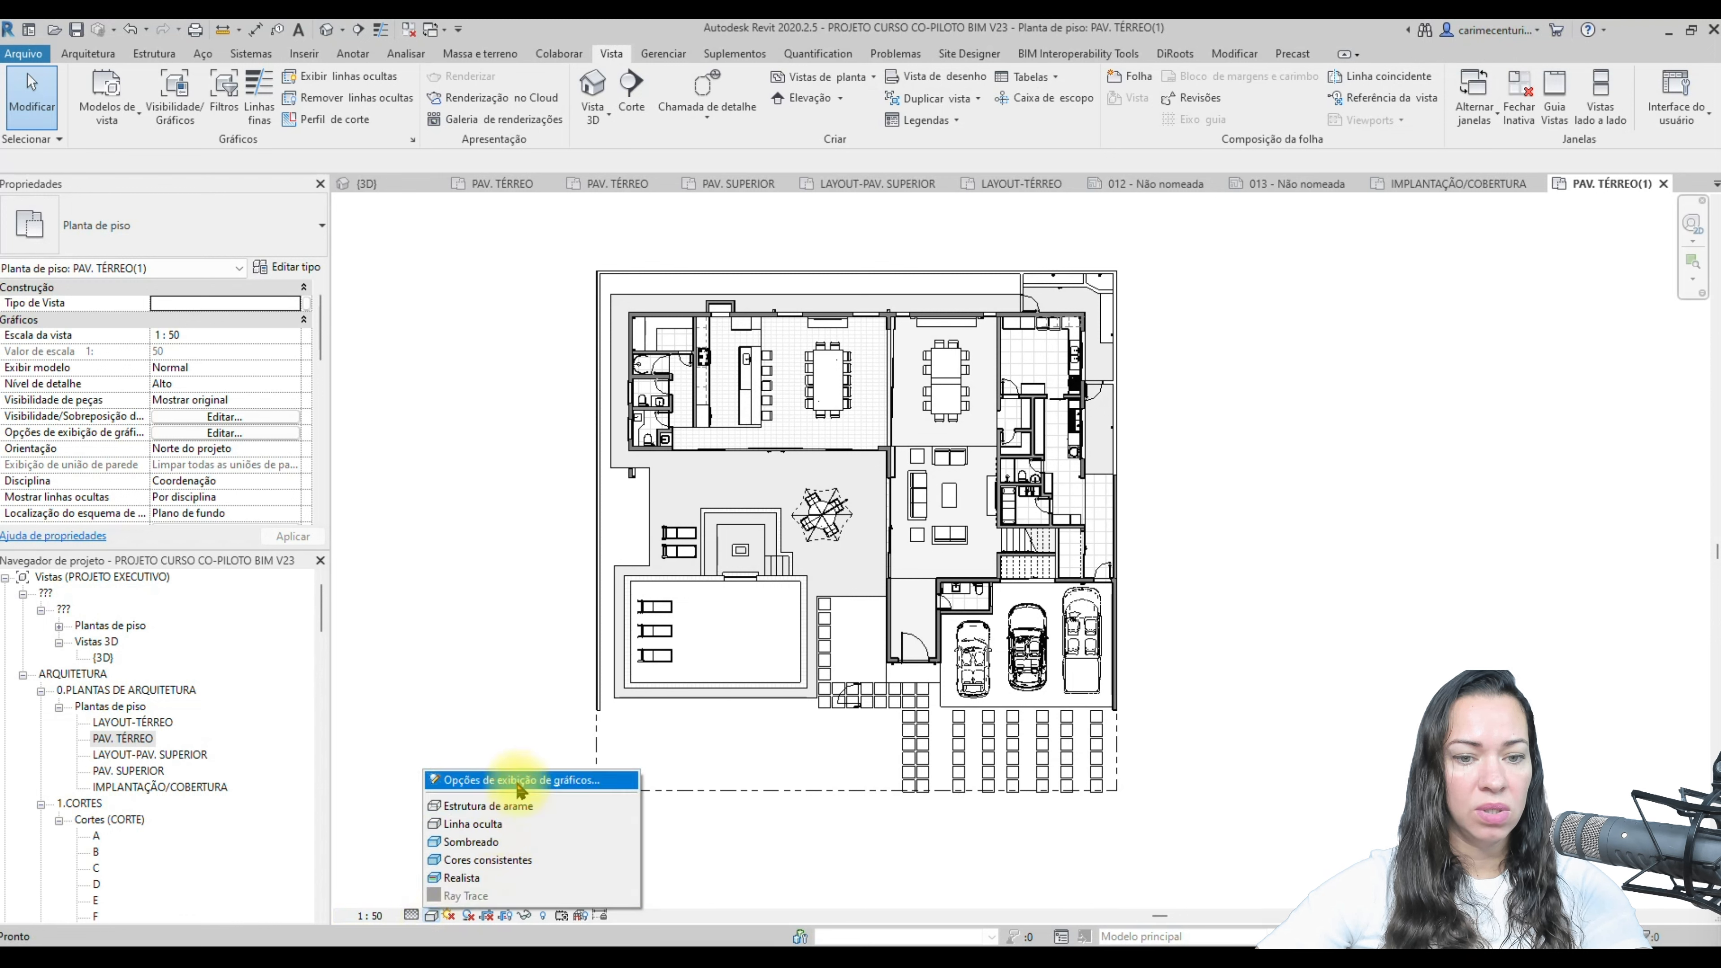
left_click(474, 824)
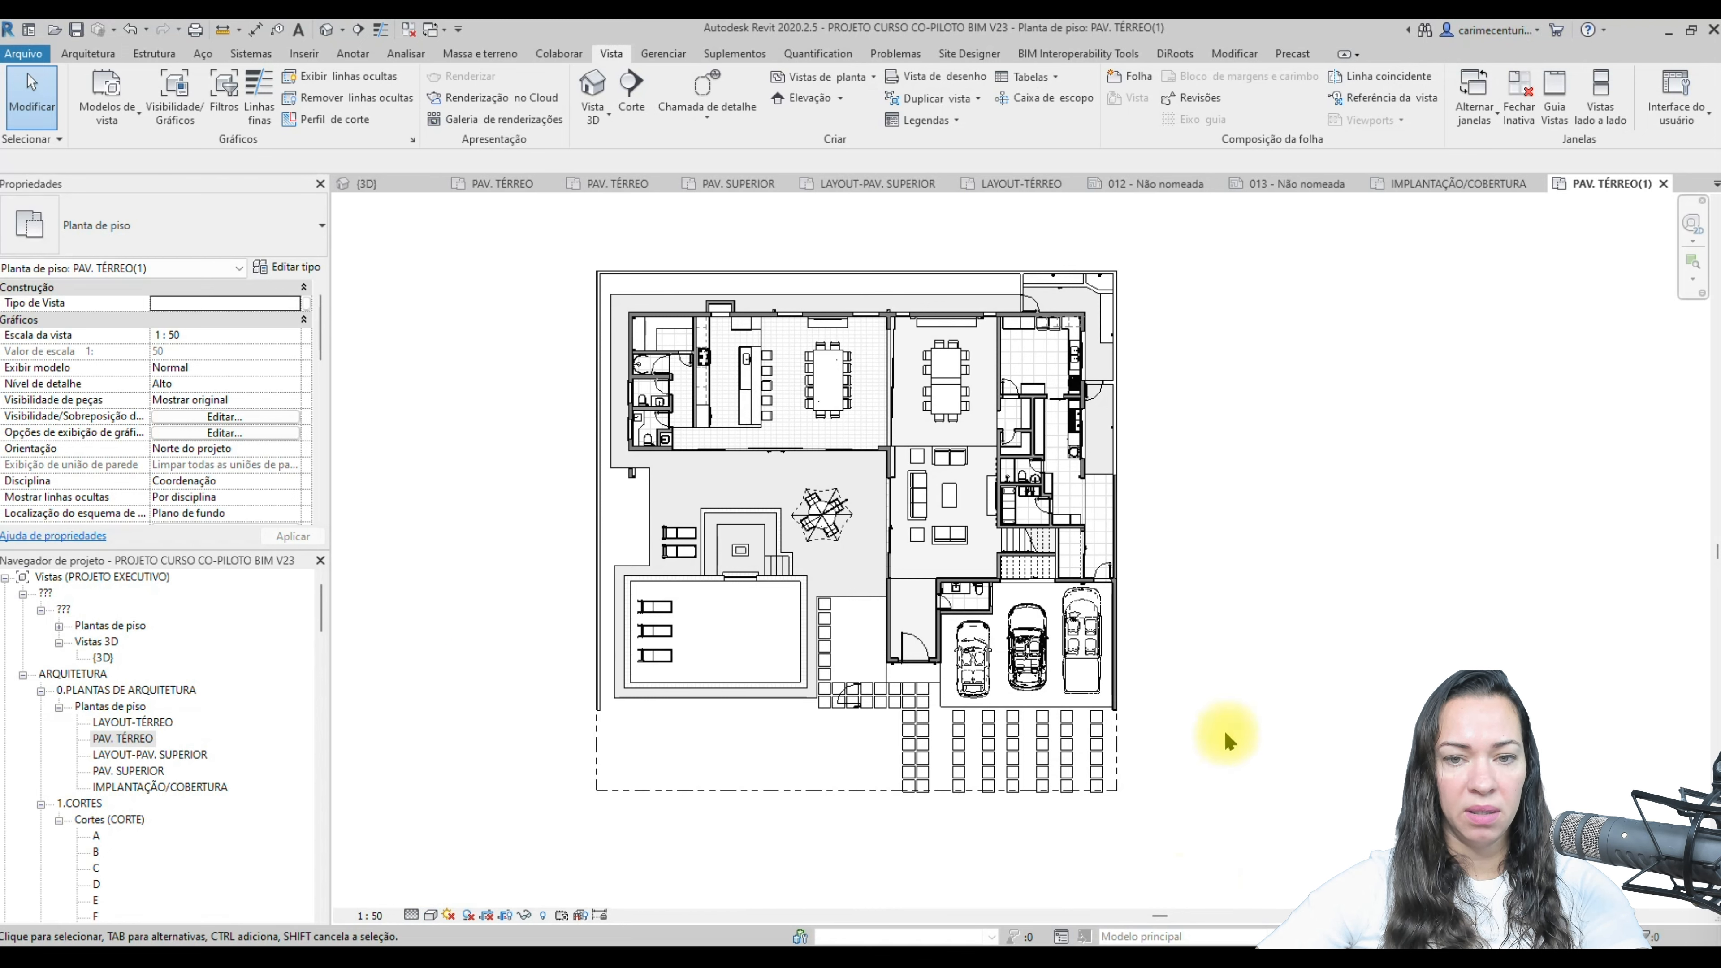
- Hide the room separation line category in the plan, using the line between the dining and living areas
middle_click_drag(1228, 723, 1198, 738)
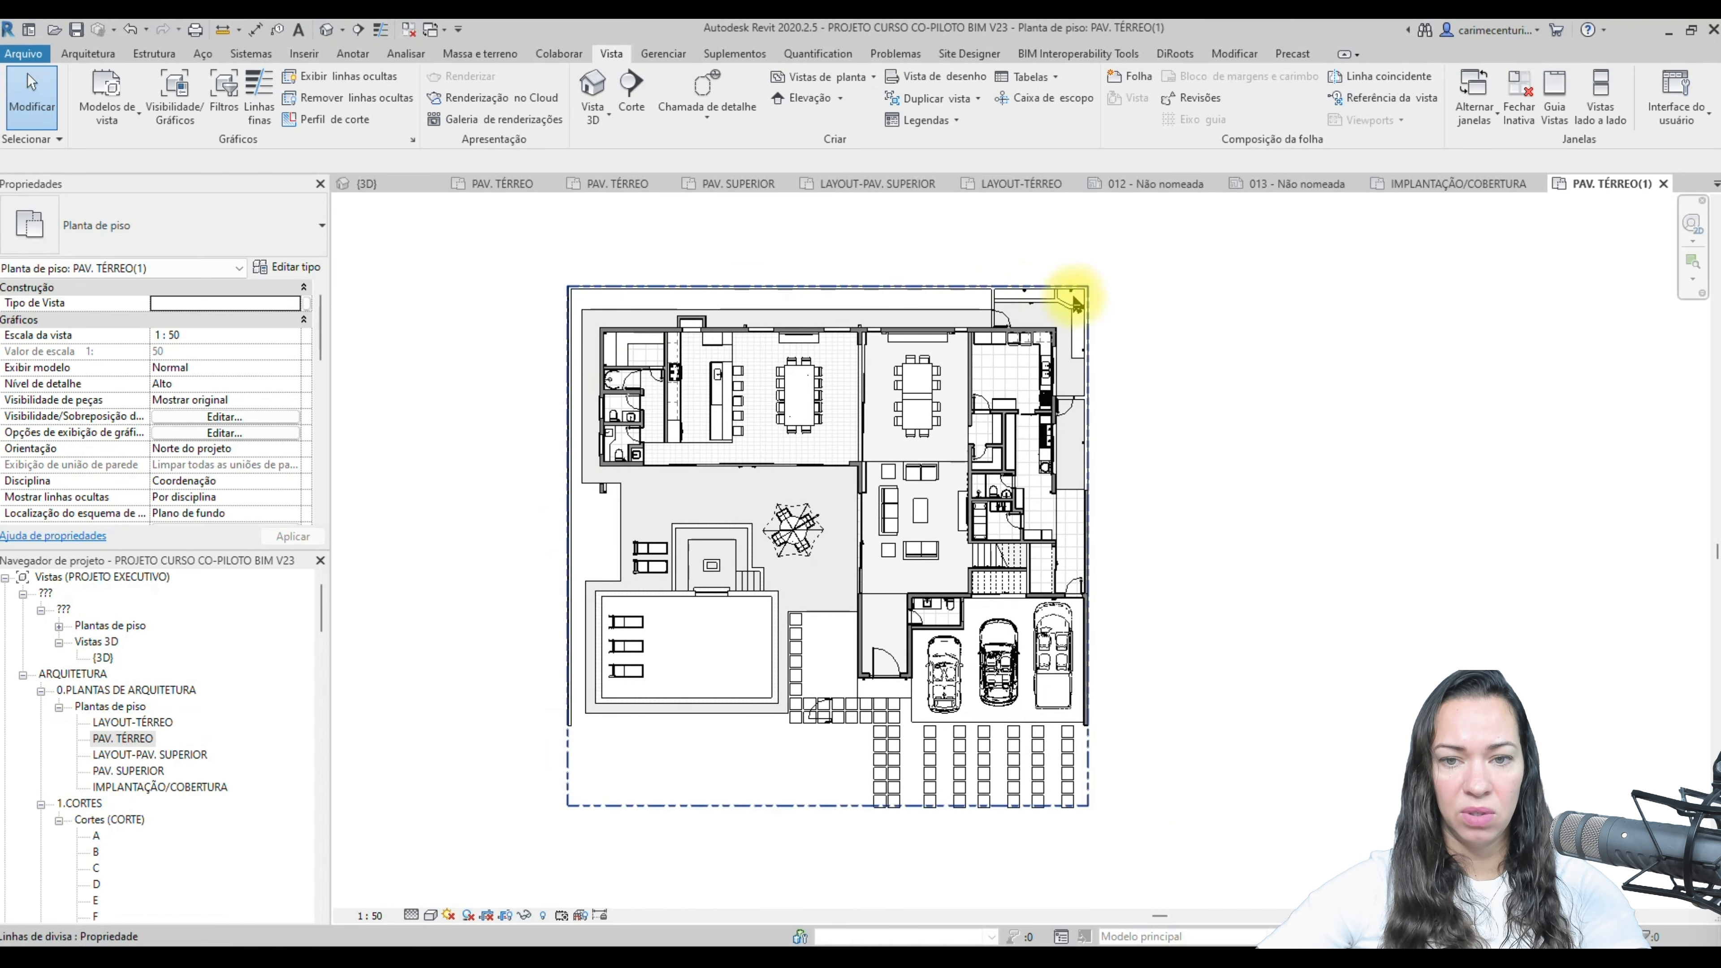
scroll(1384, 685, "up", 1)
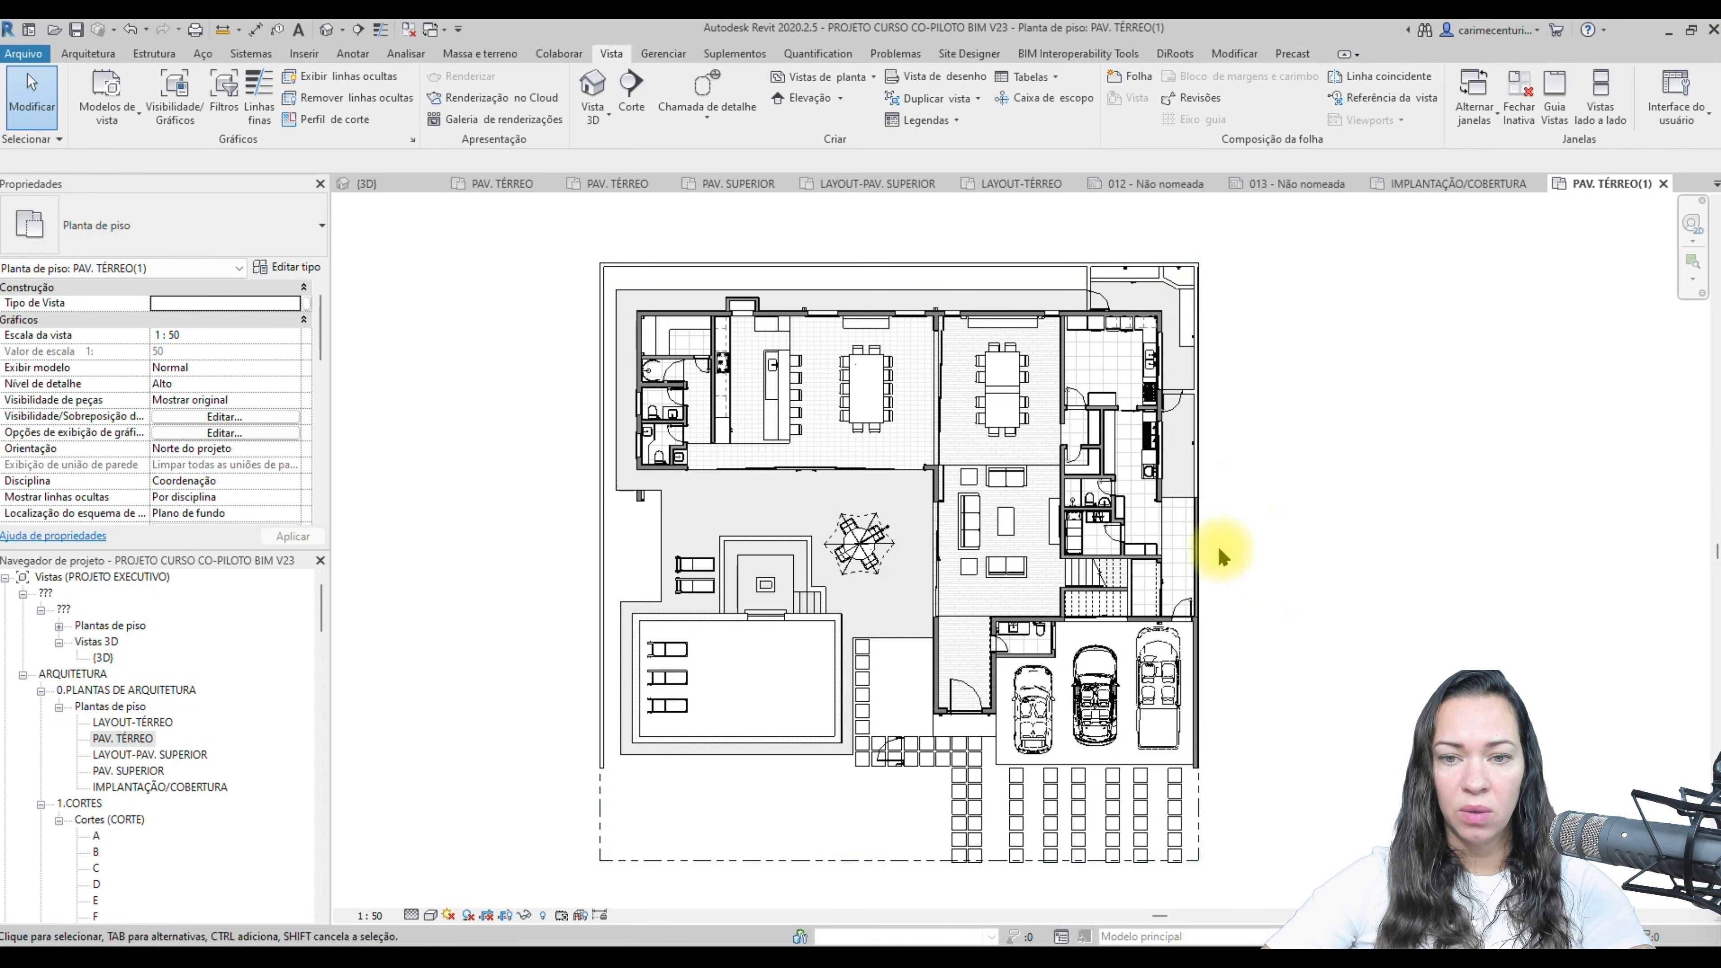
scroll(949, 467, "up", 6)
scroll(952, 468, "up", 1)
left_click(973, 479)
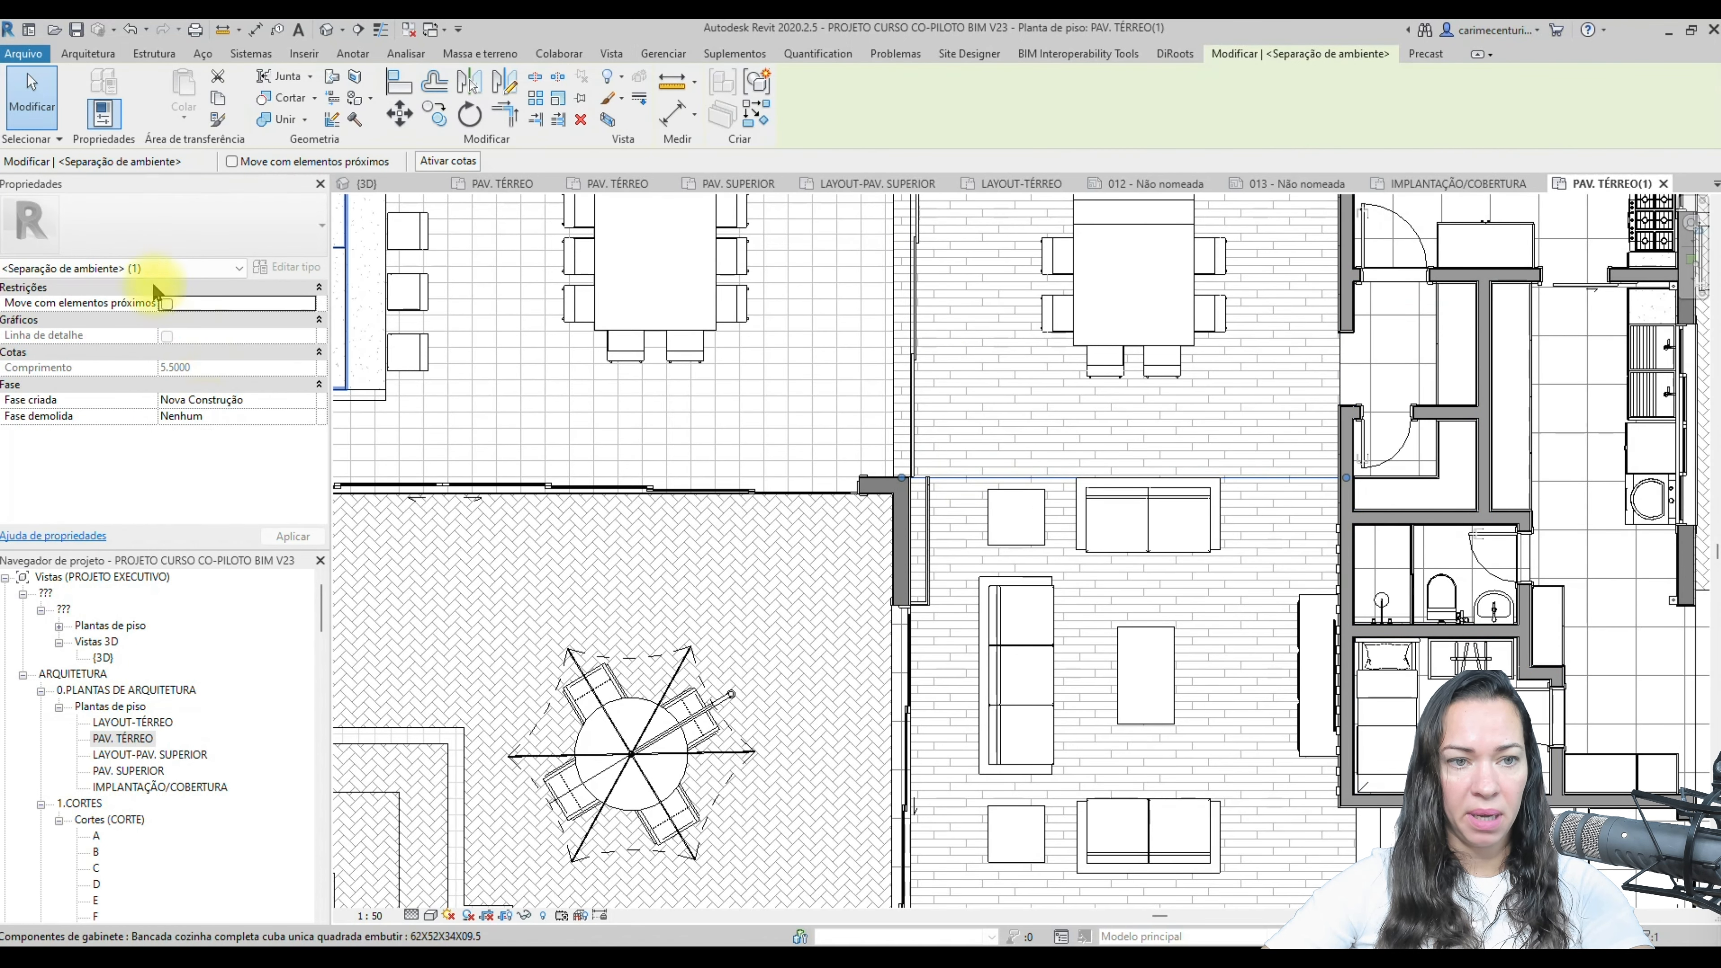
right_click(962, 482)
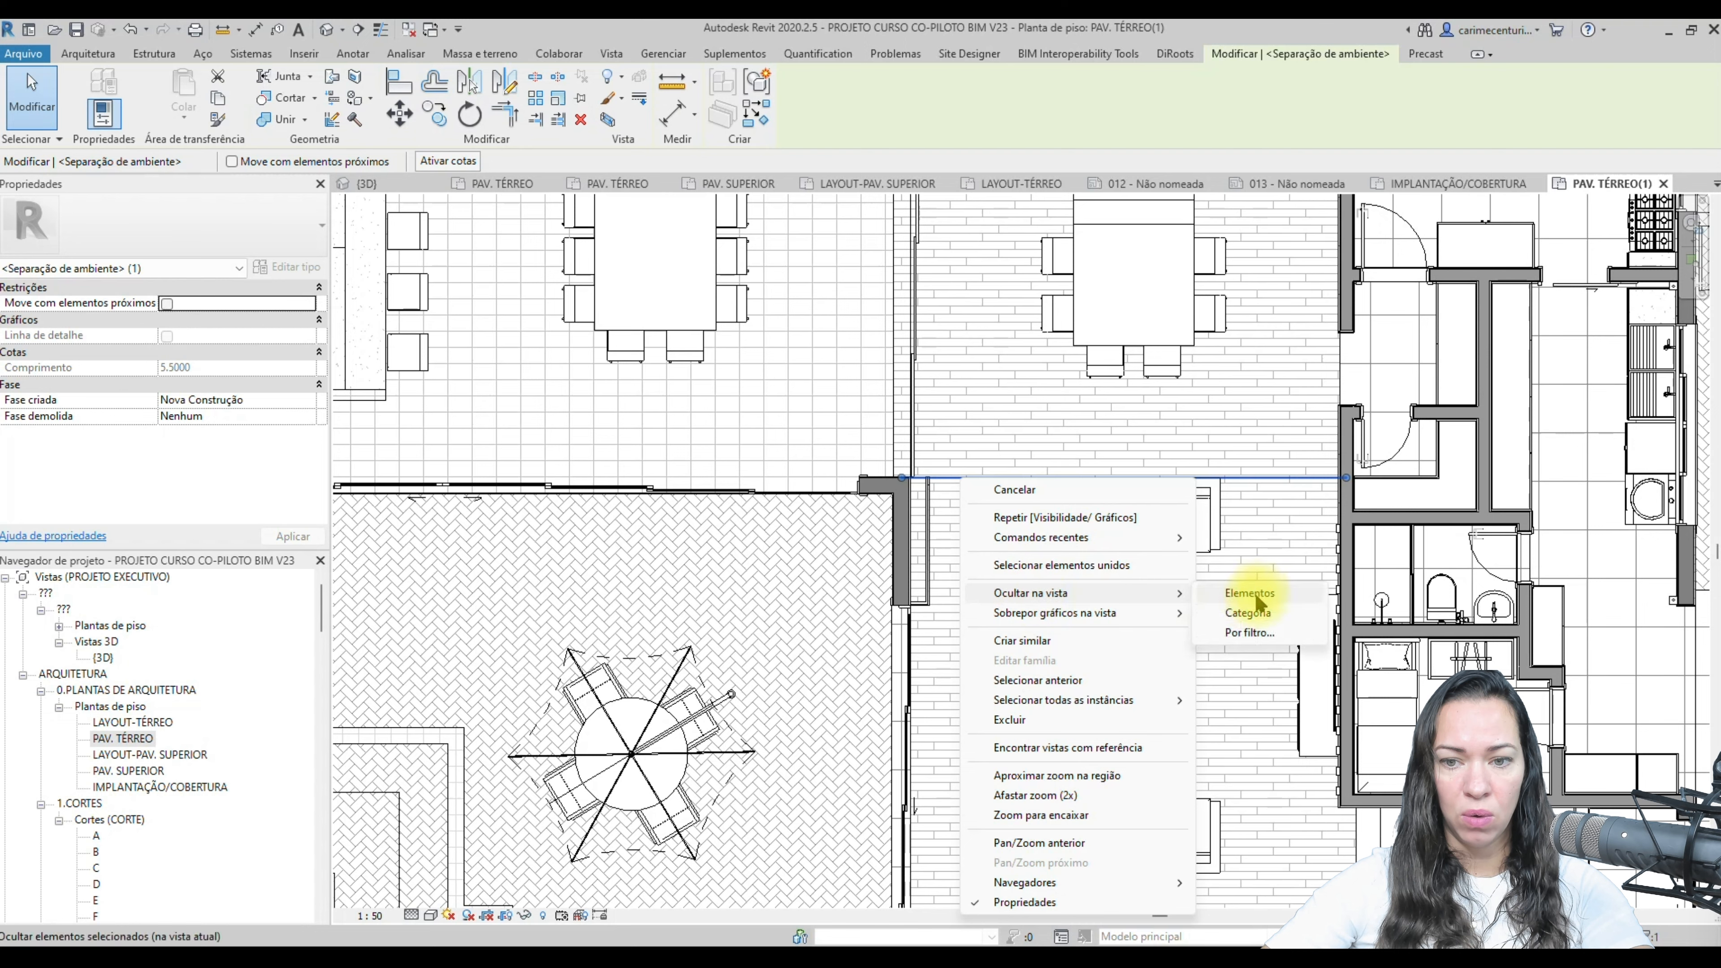
left_click(1248, 612)
scroll(941, 451, "down", 3)
scroll(942, 451, "down", 2)
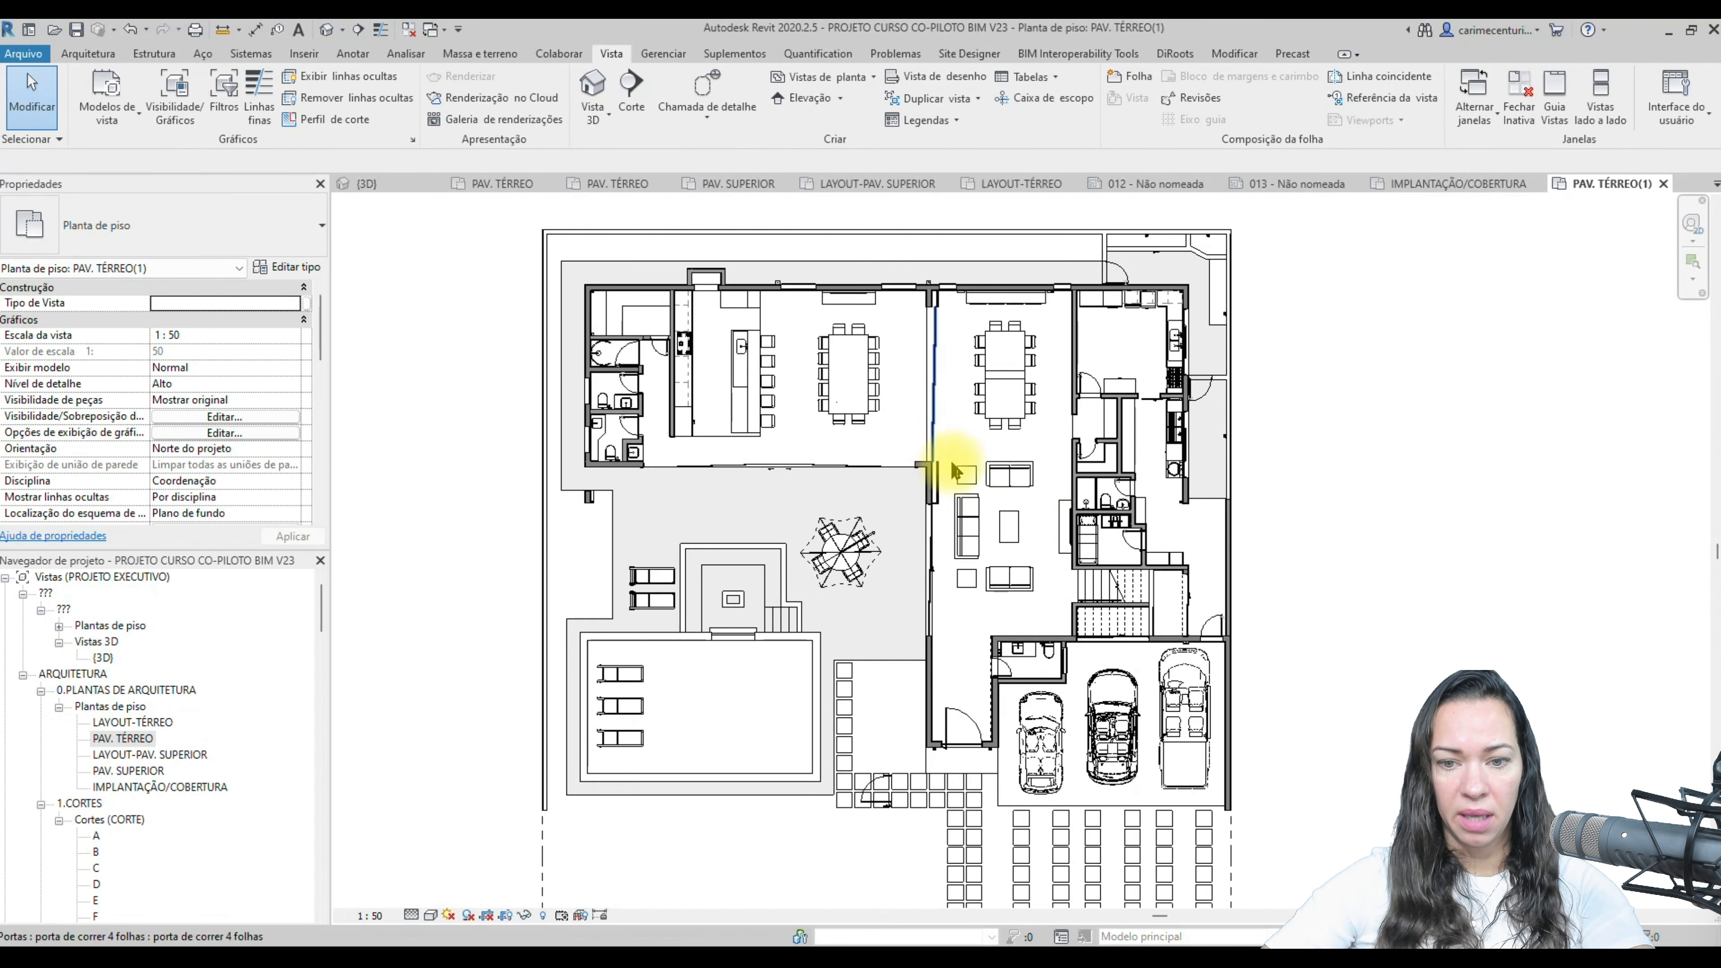
- Try to hide the Modelos genéricos category in the plan, using the water downpipe beside the upper exterior wall
middle_click_drag(1366, 759, 1365, 664)
scroll(1365, 664, "down", 2)
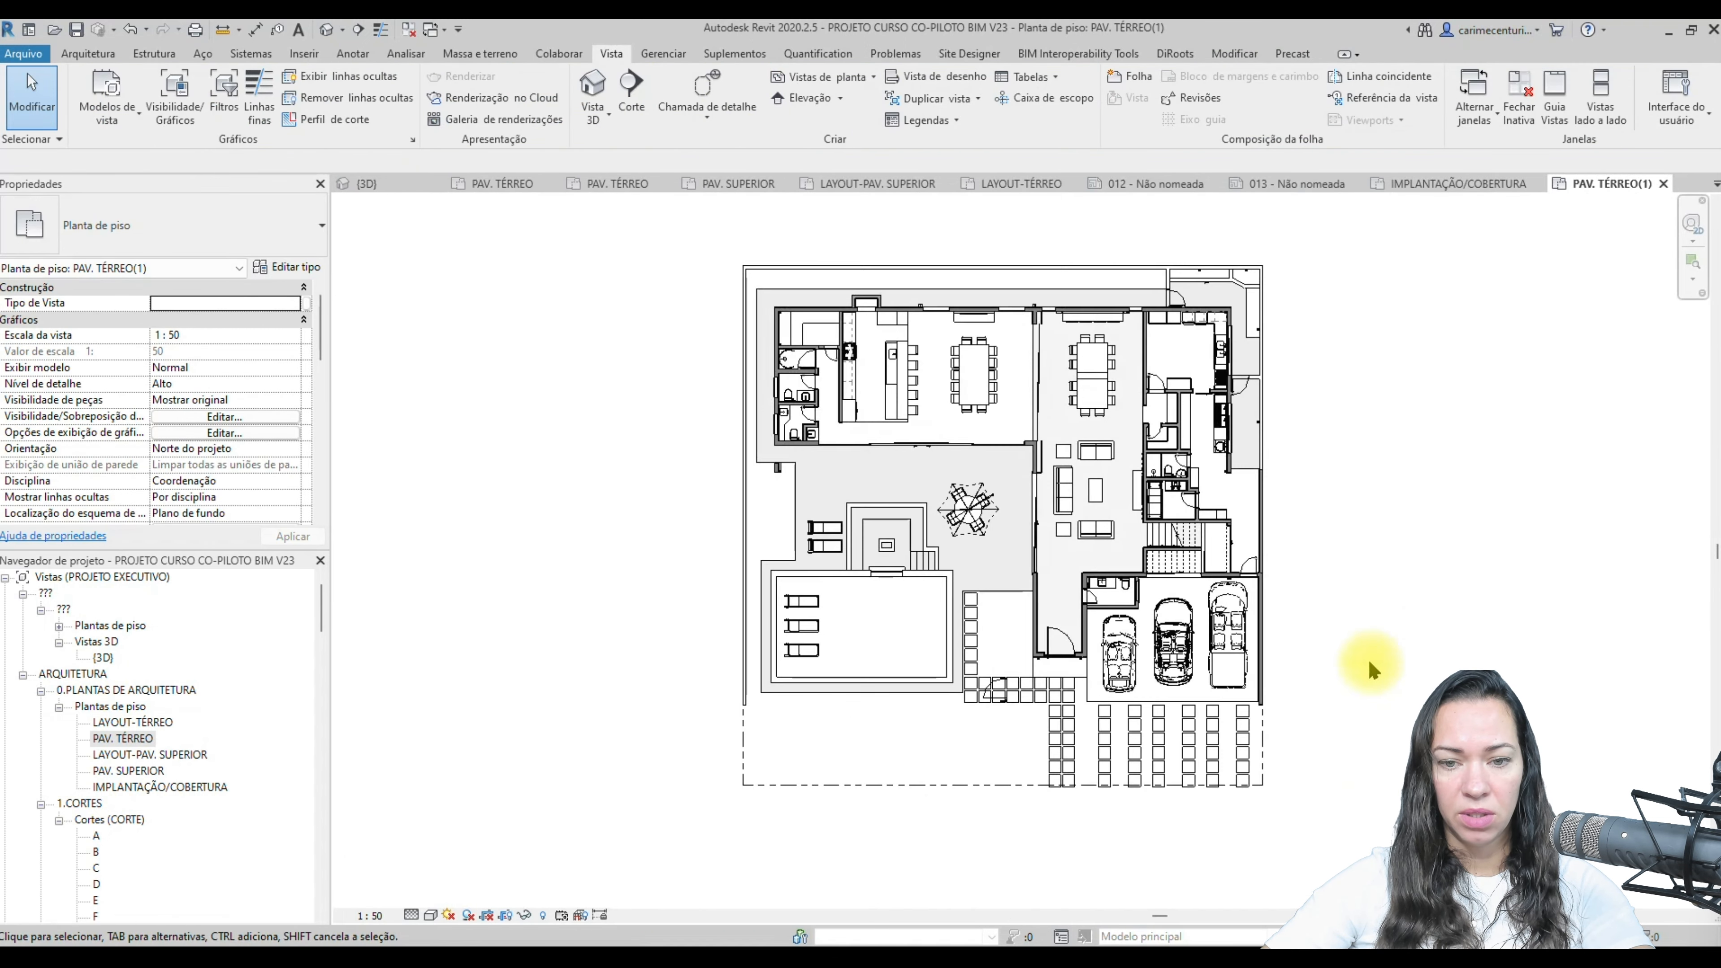
middle_click_drag(1429, 576, 1425, 596)
scroll(953, 288, "up", 6)
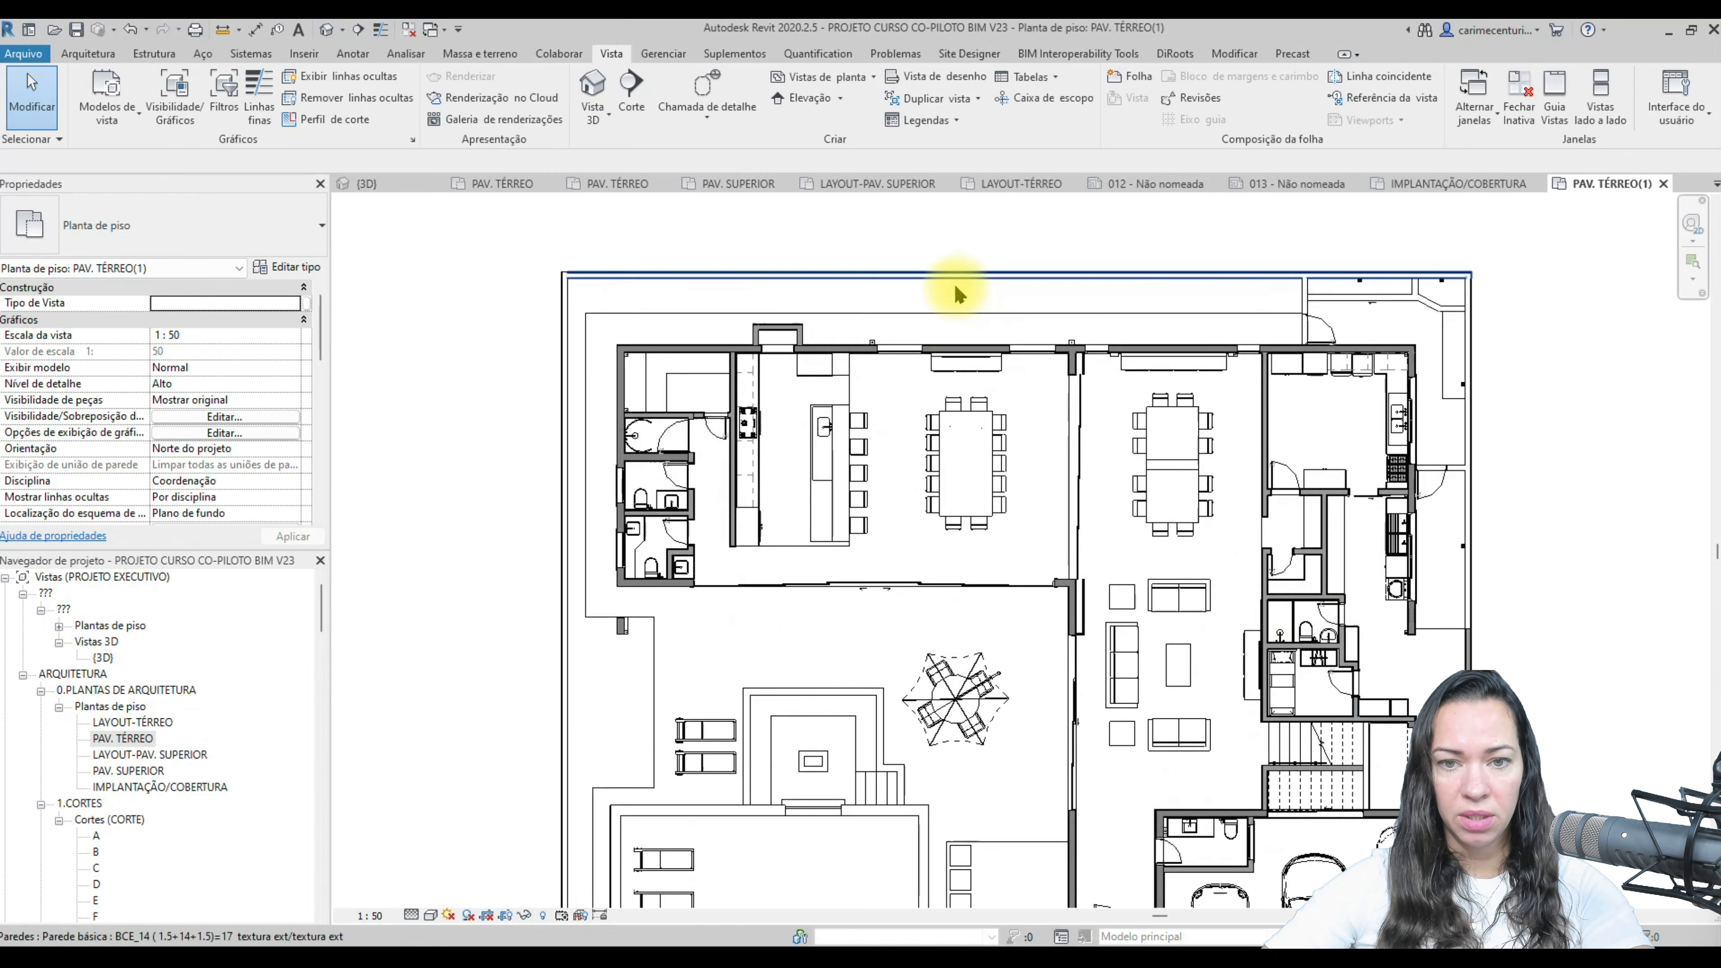
scroll(791, 383, "up", 2)
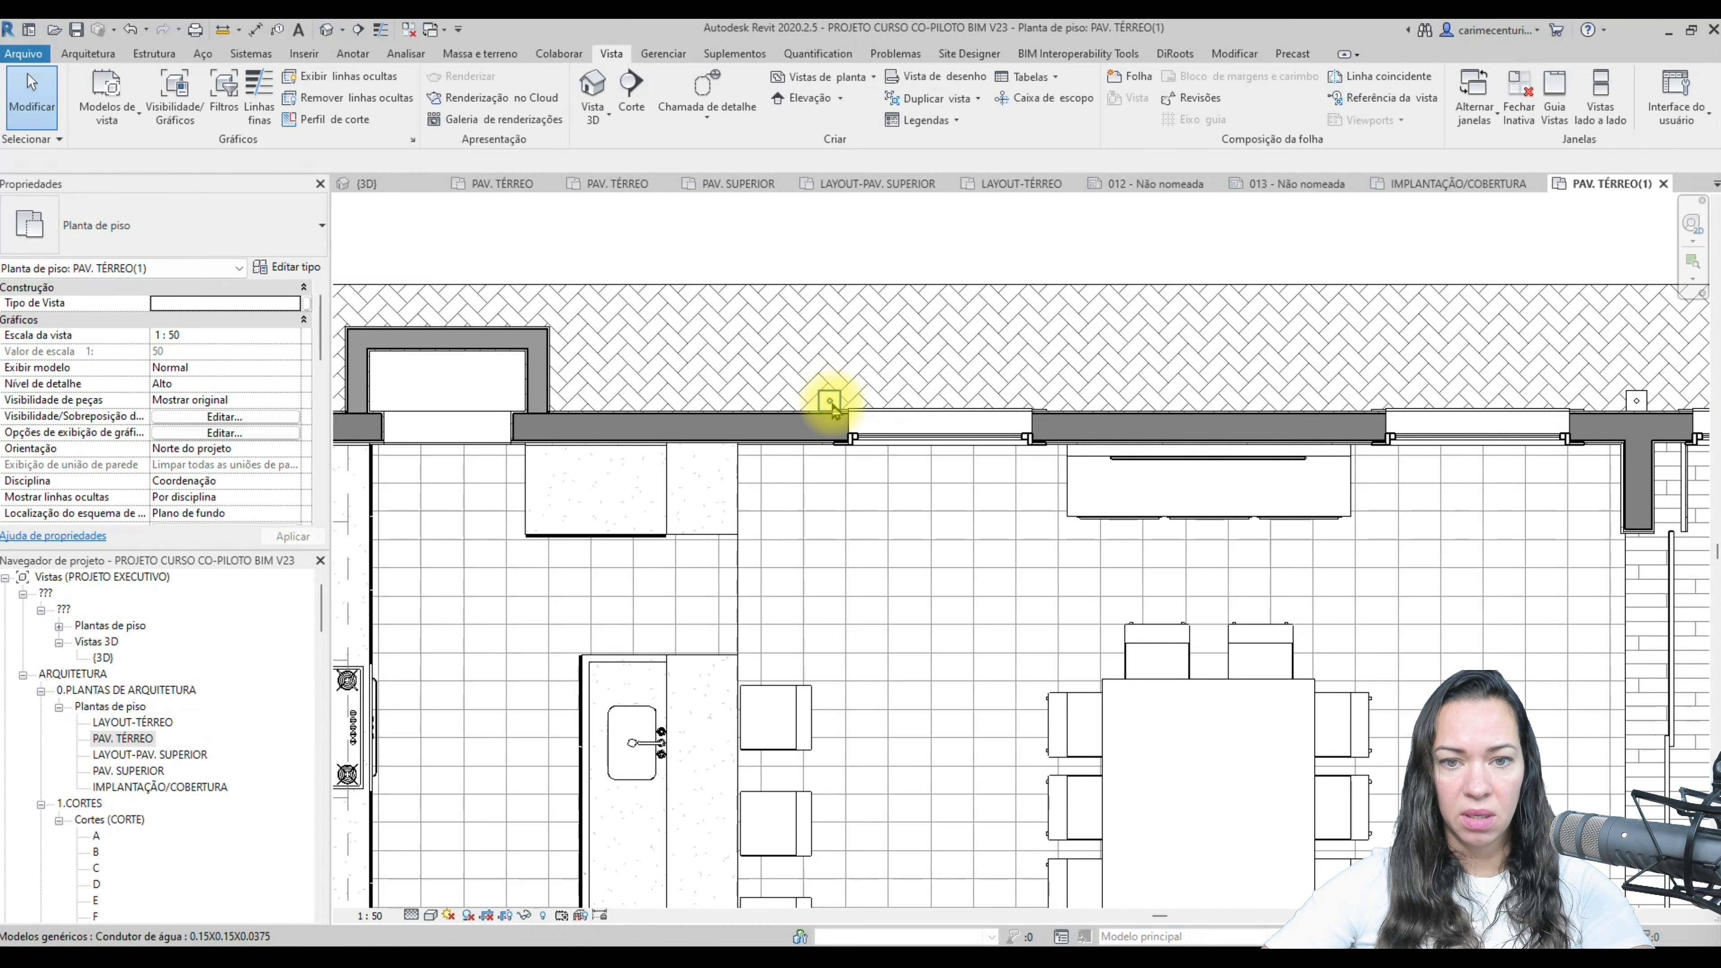
left_click(830, 405)
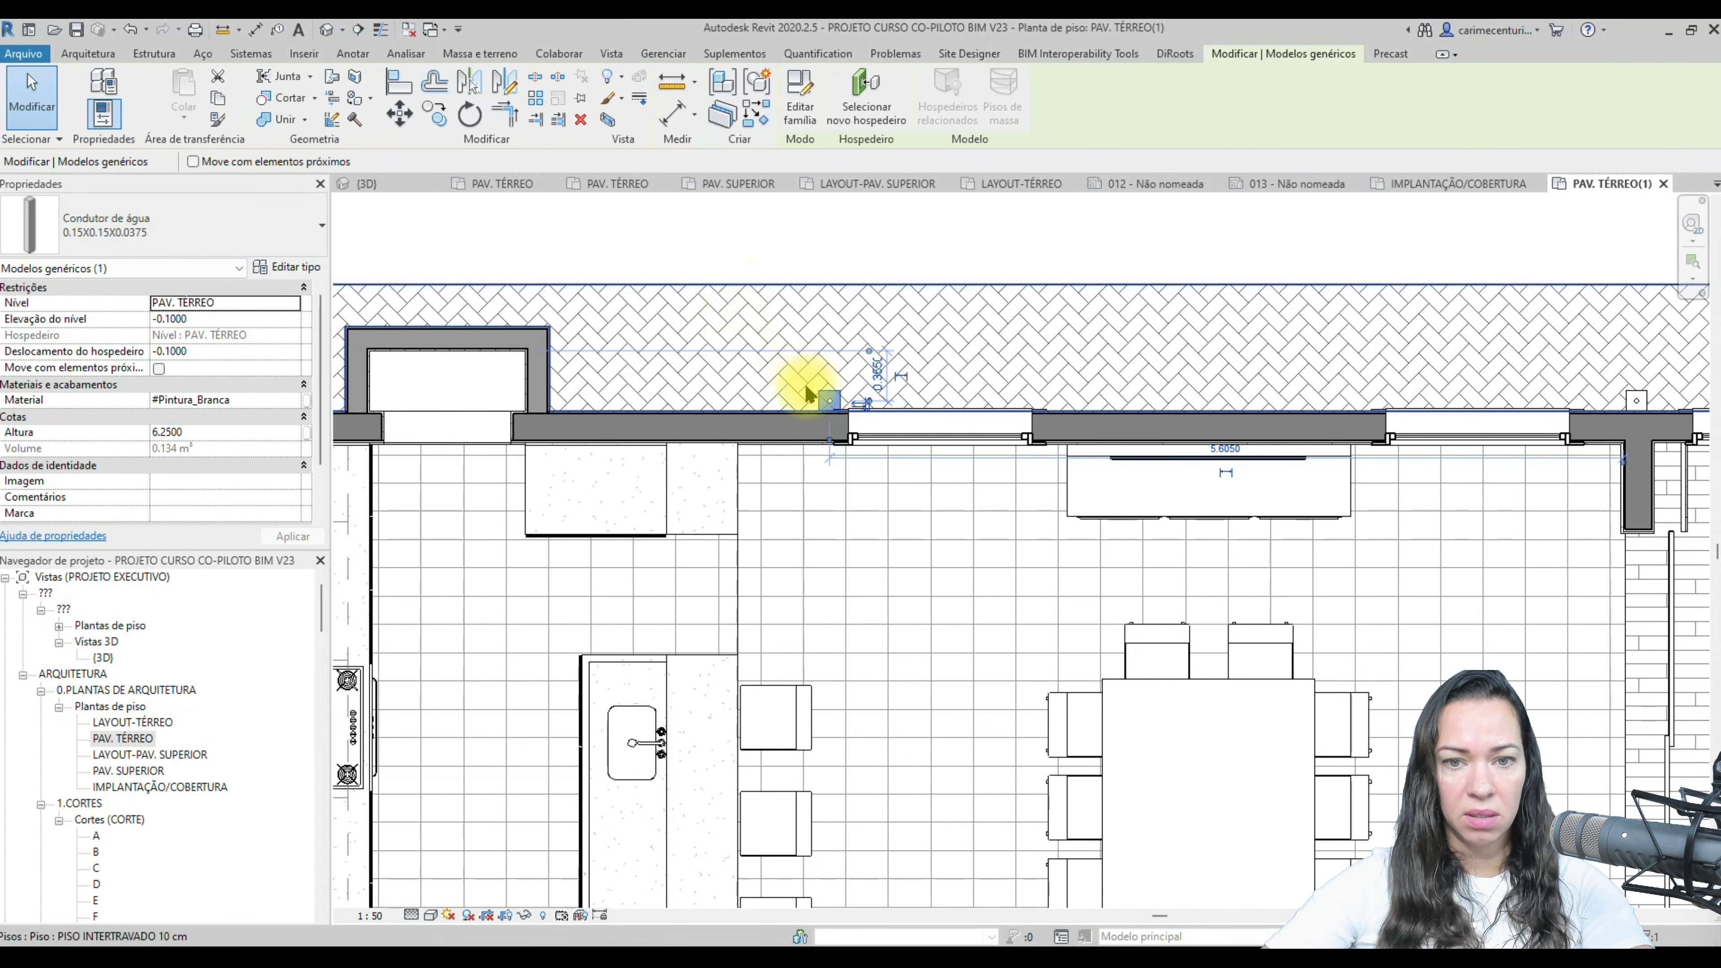
right_click(830, 406)
mouse_move(1047, 494)
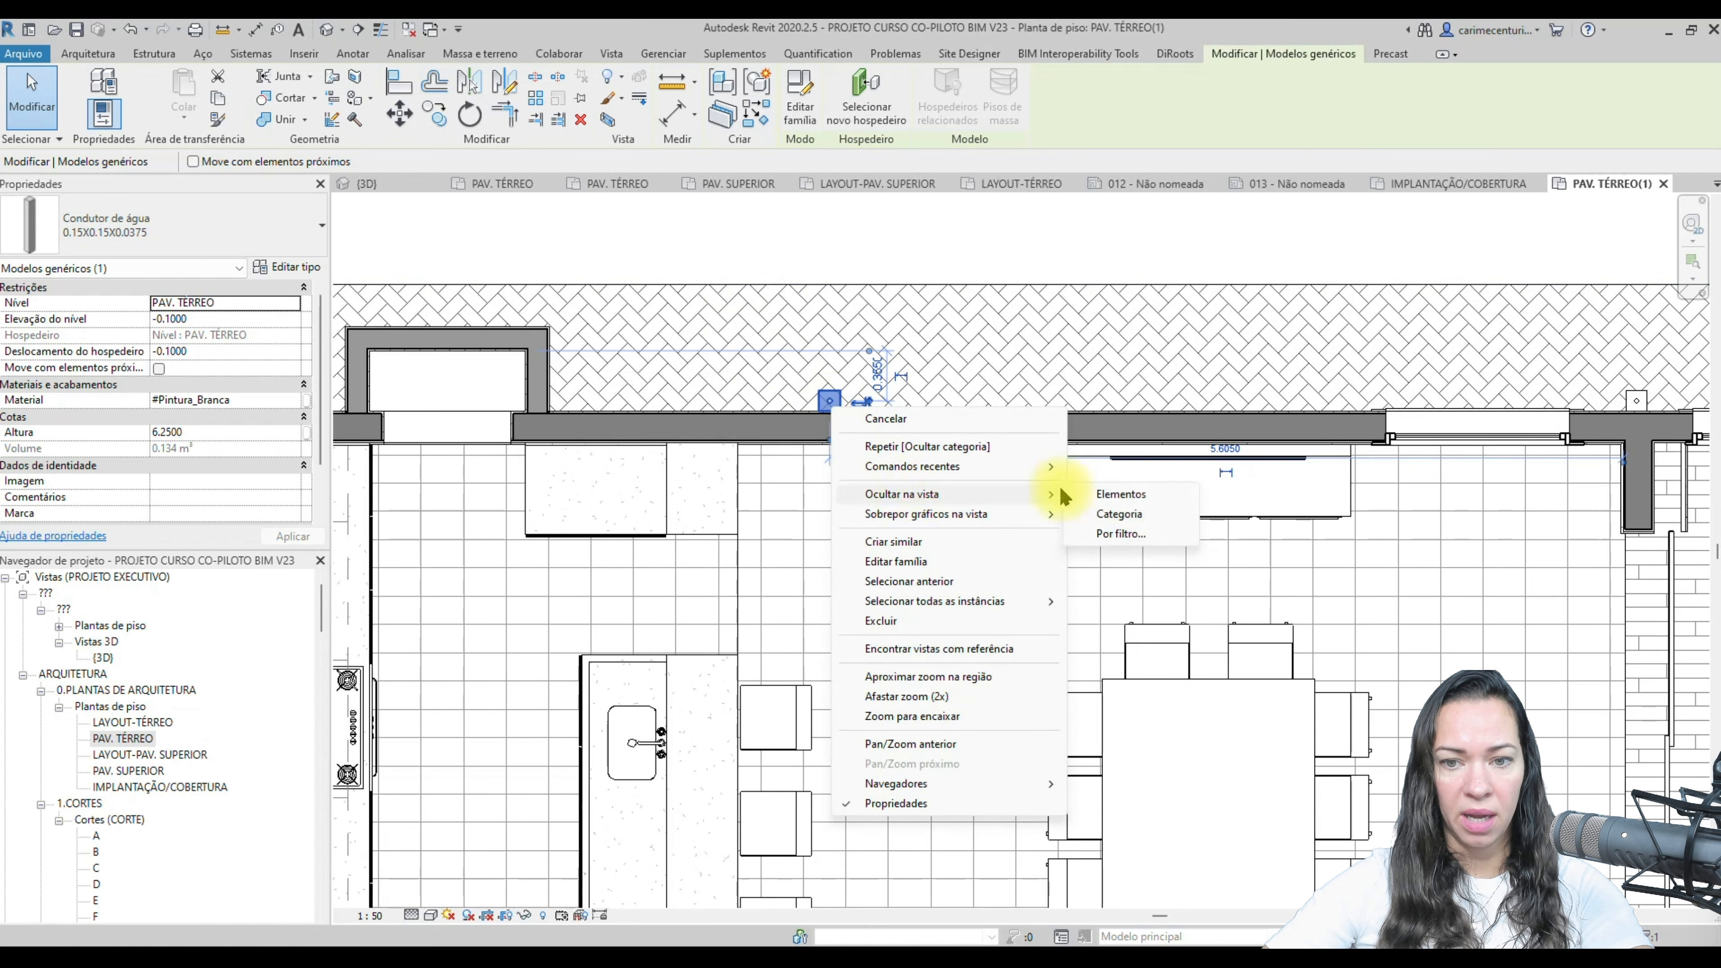
left_click(1143, 521)
scroll(759, 434, "down", 5)
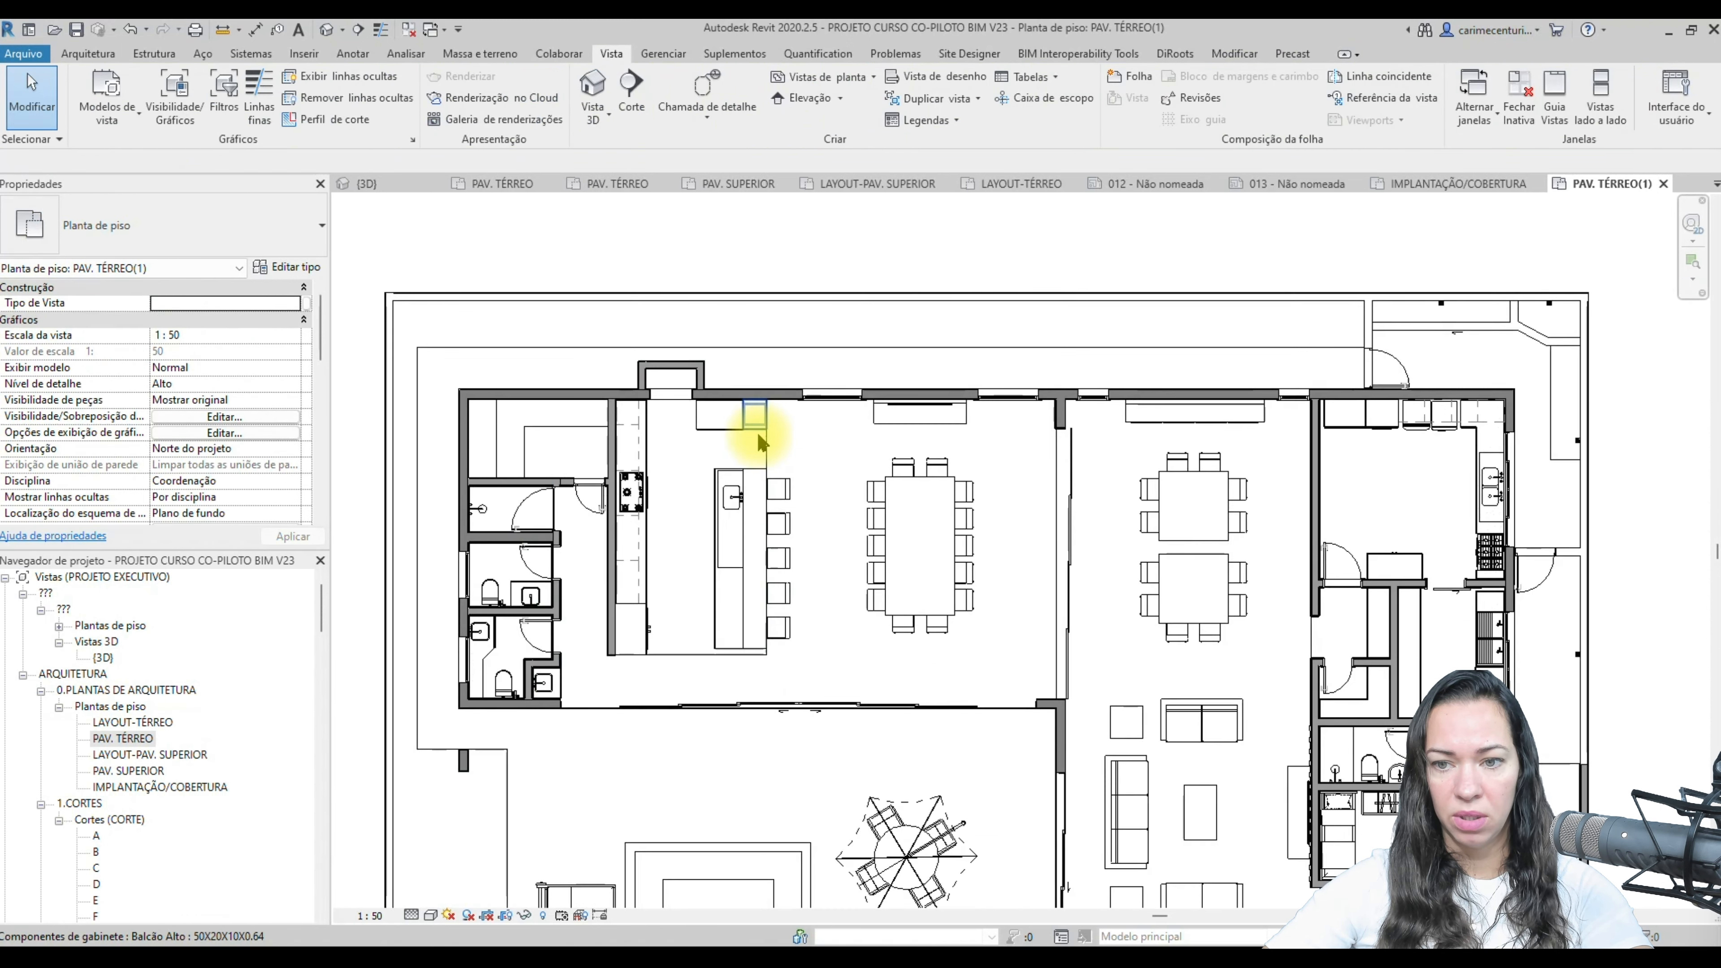
- Check the plan and undo hiding the generic models category
middle_click_drag(1367, 723, 1353, 587)
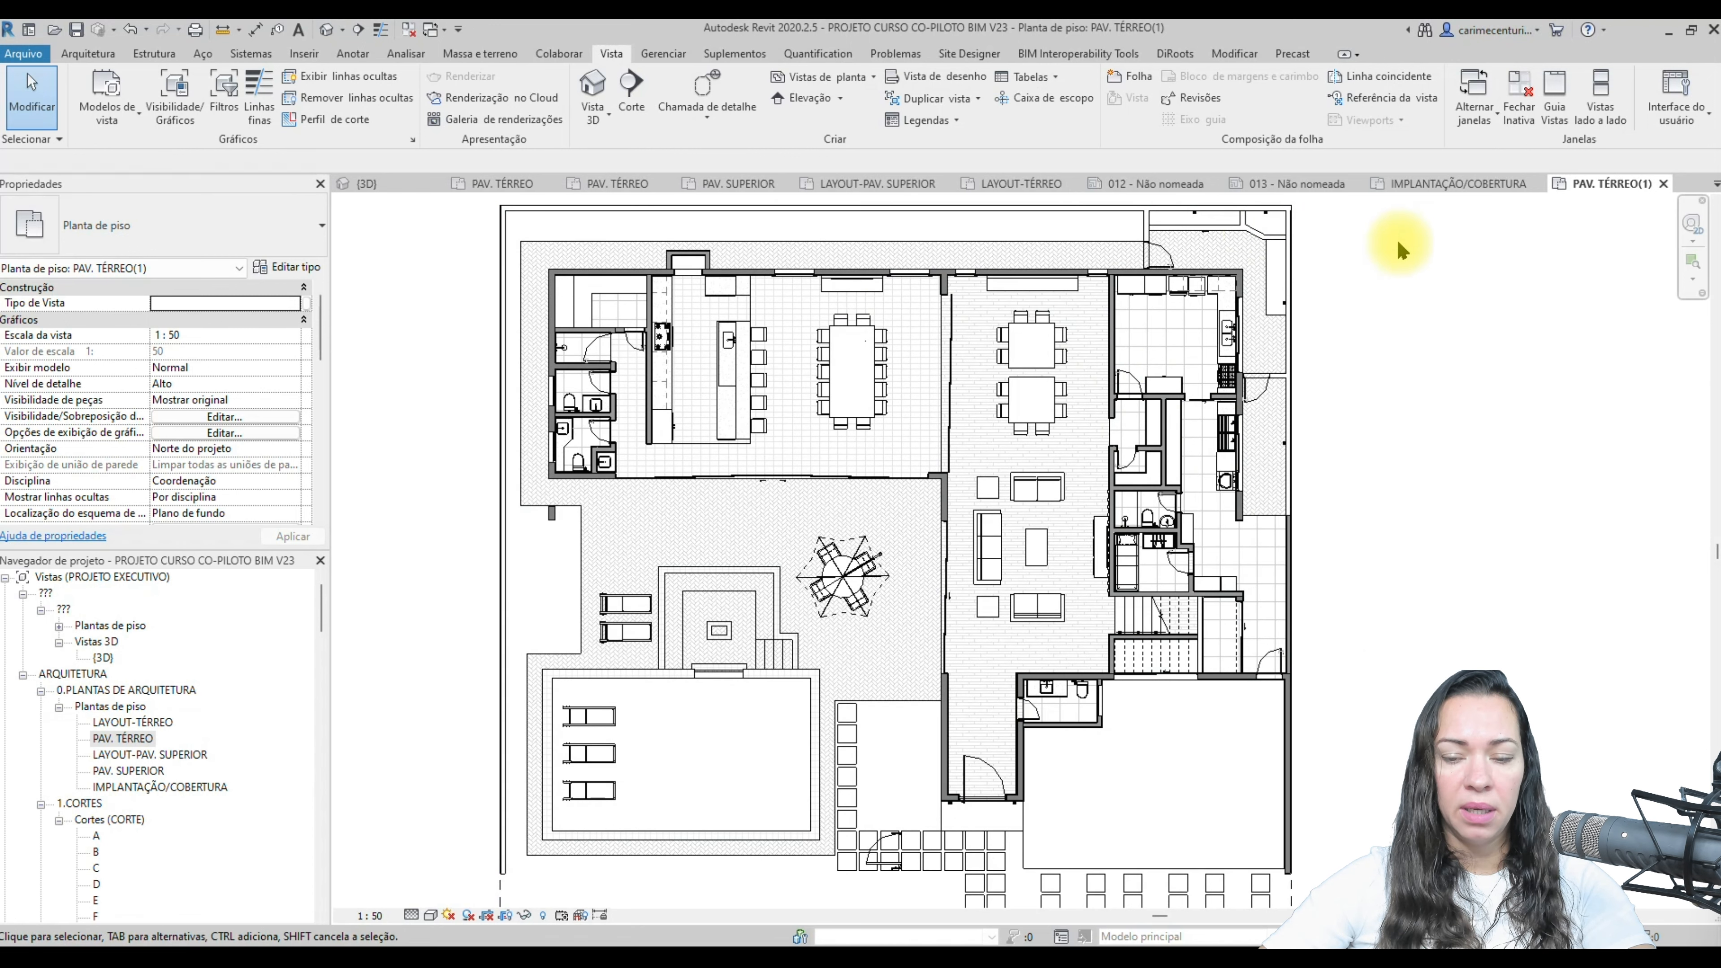
middle_click_drag(1541, 370, 1543, 349)
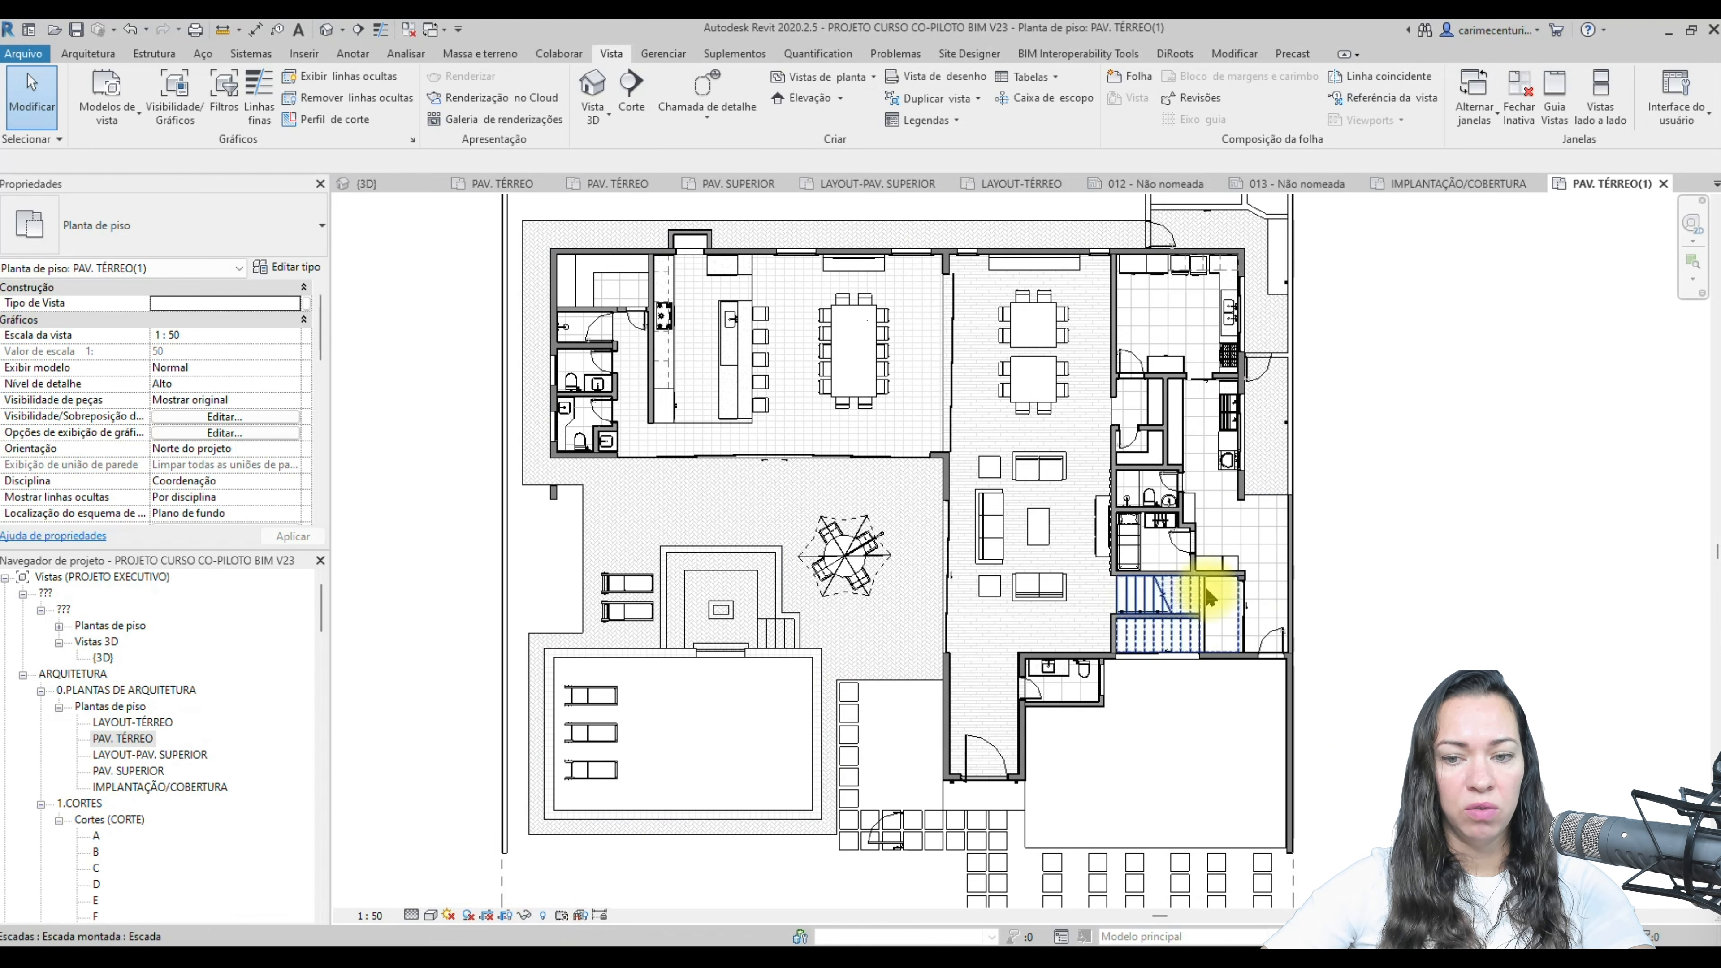
key("ctrl+z")
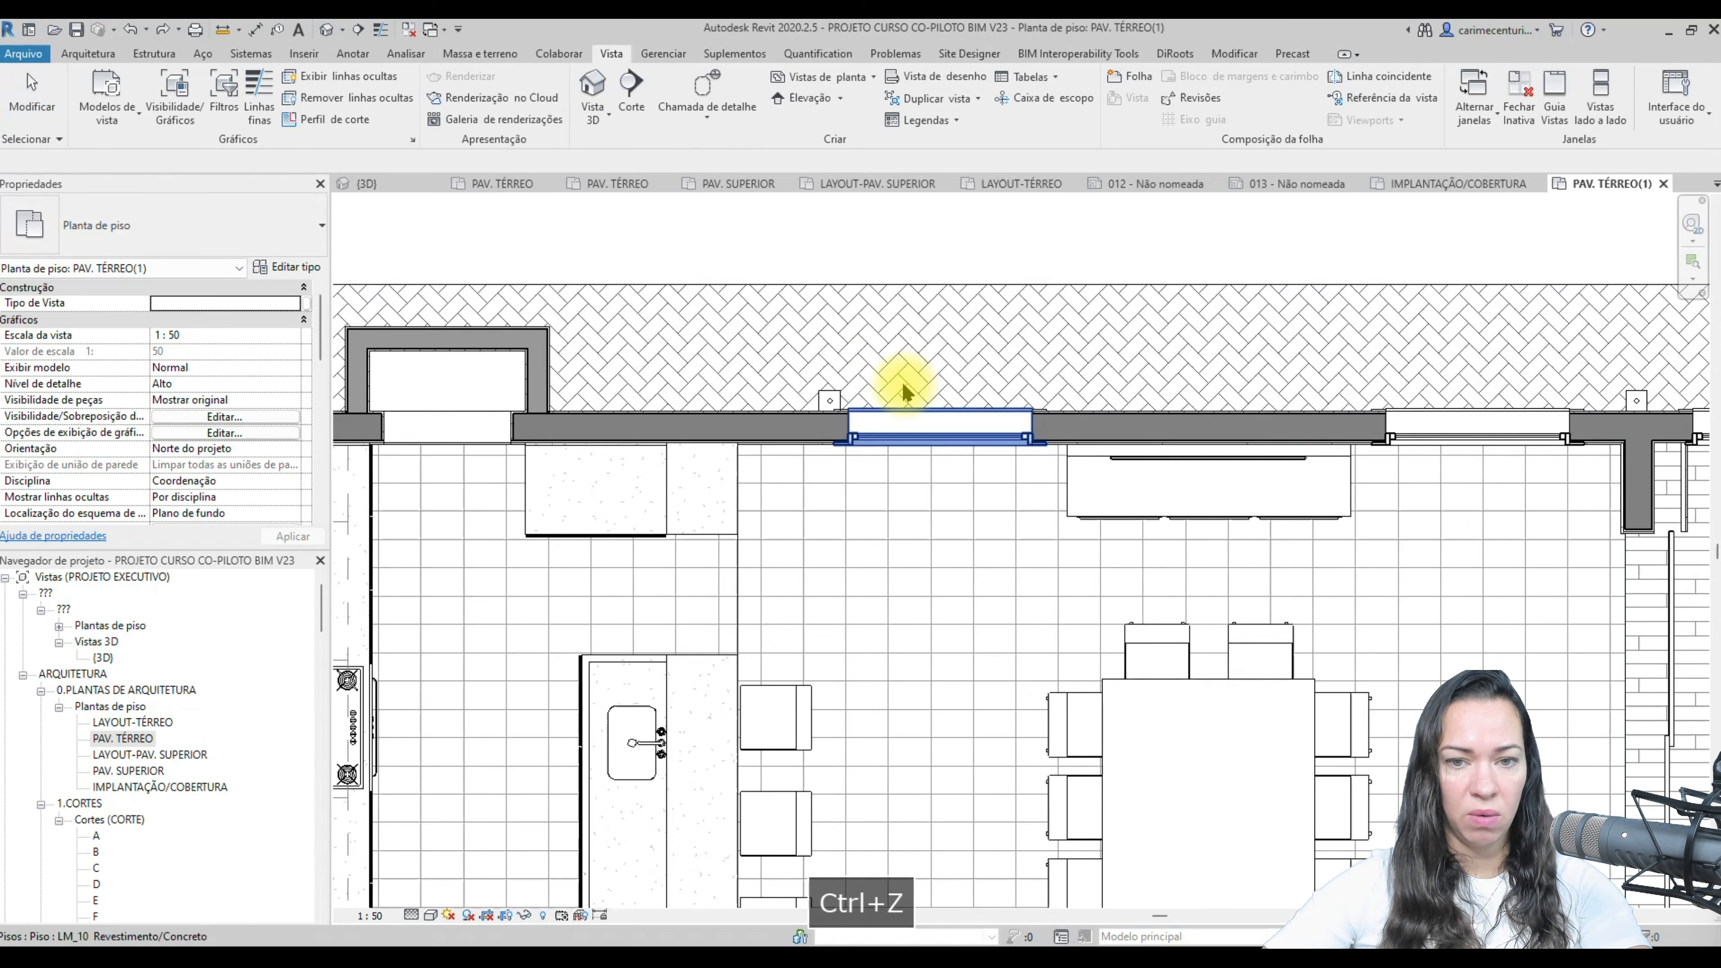
- Check which category the water downpipe on the upper exterior wall and the pickup truck in the garage belong to
scroll(881, 380, "down", 5)
scroll(1229, 646, "up", 5)
scroll(749, 365, "down", 3)
scroll(826, 412, "up", 8)
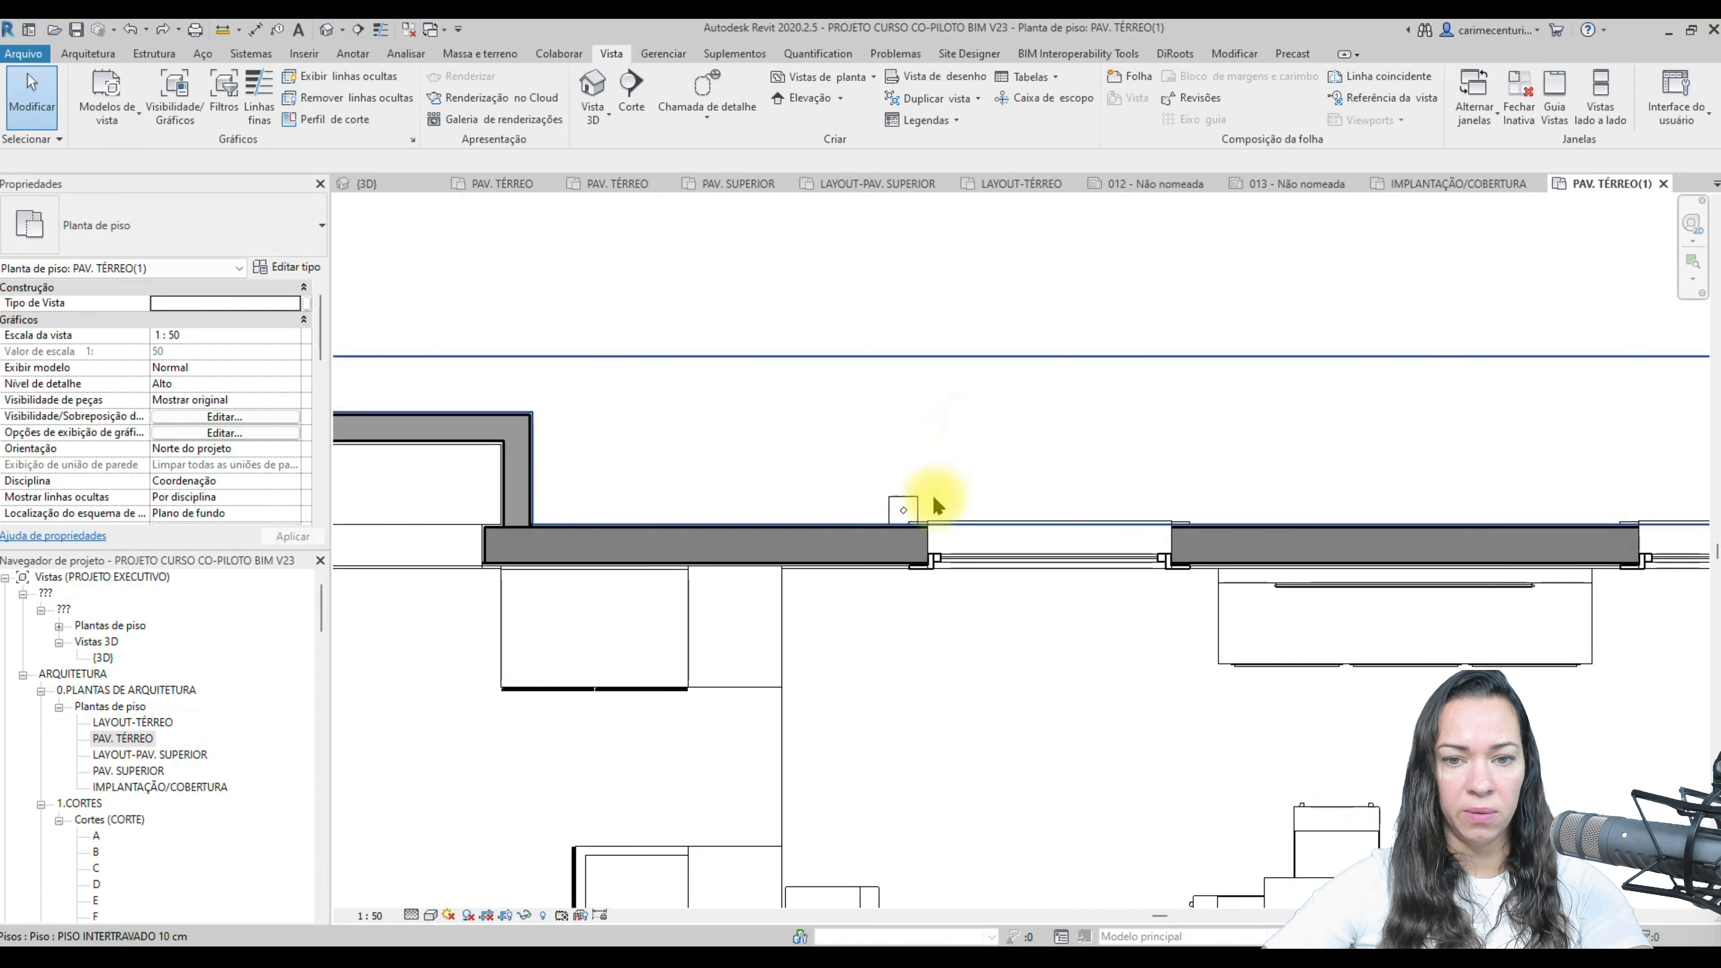
left_click(904, 508)
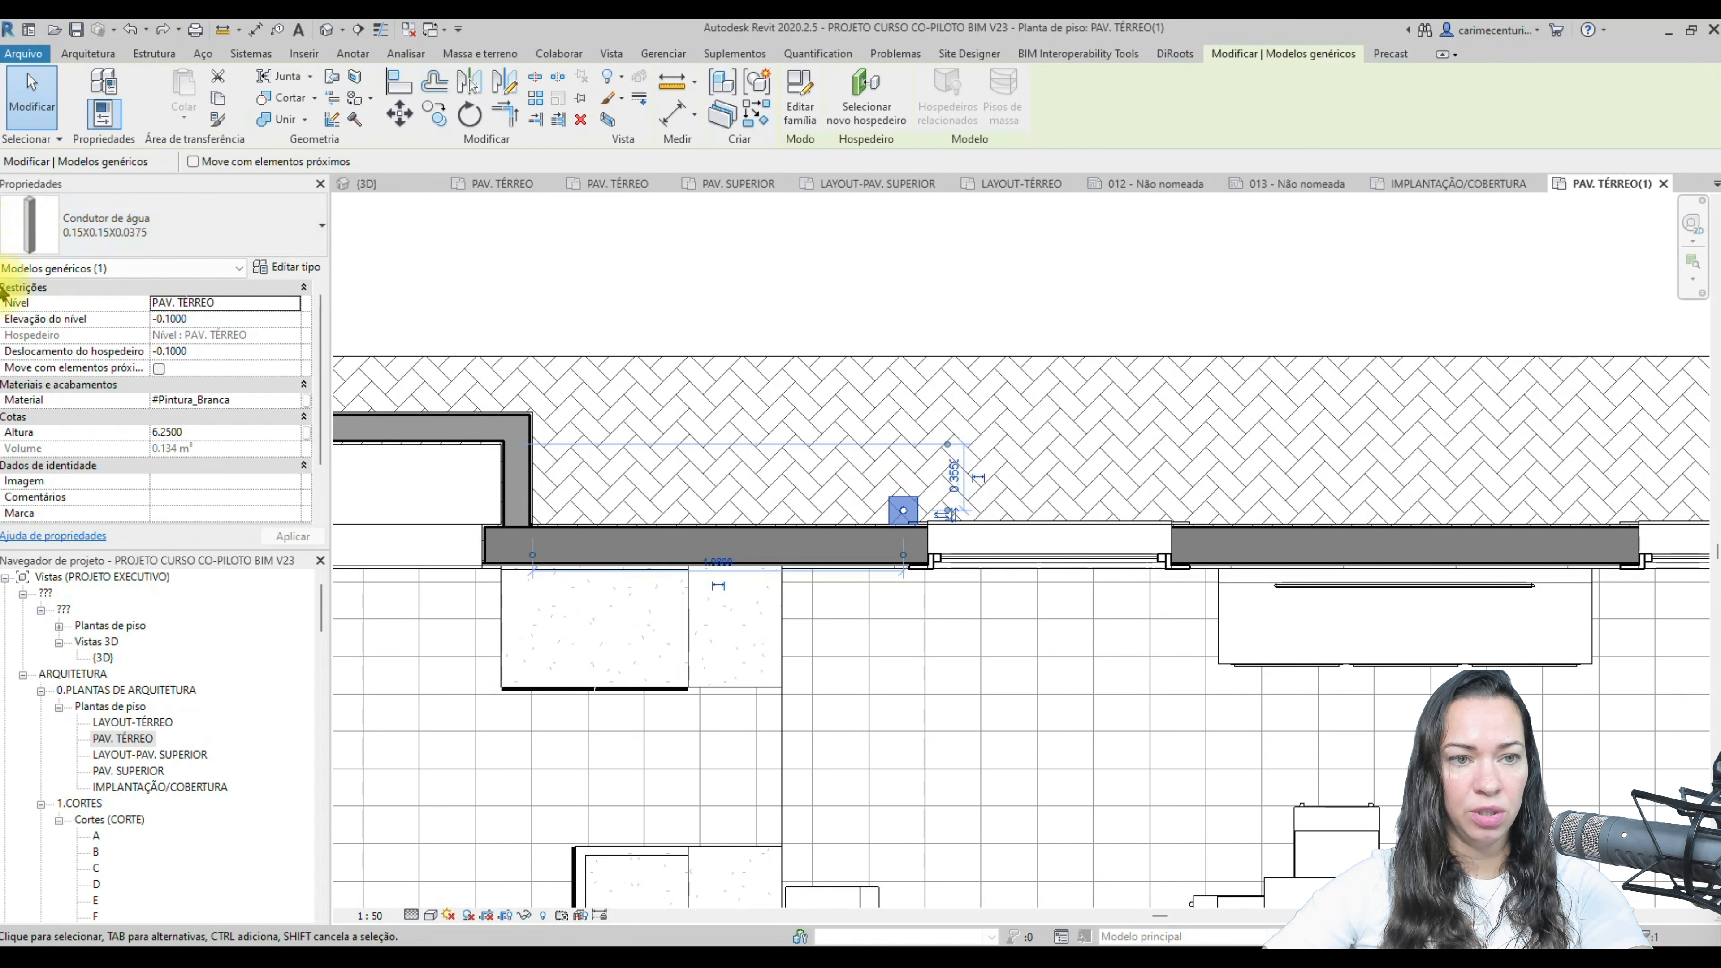
scroll(741, 264, "down", 5)
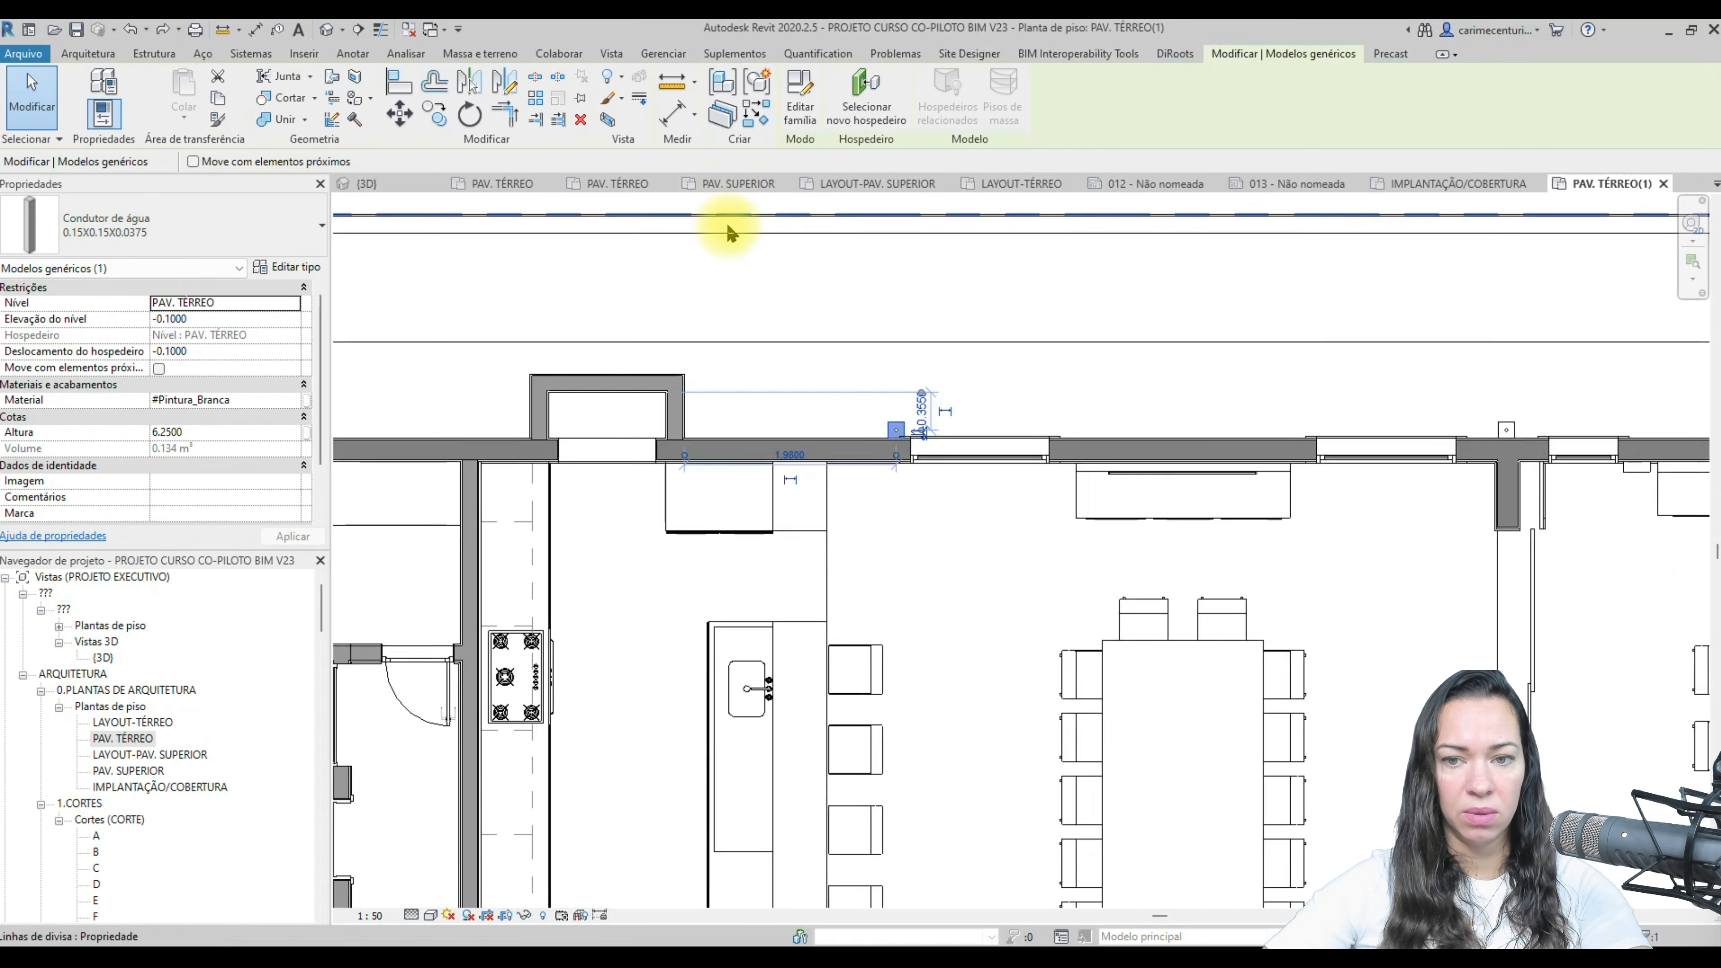
middle_click_drag(1478, 668, 1359, 249)
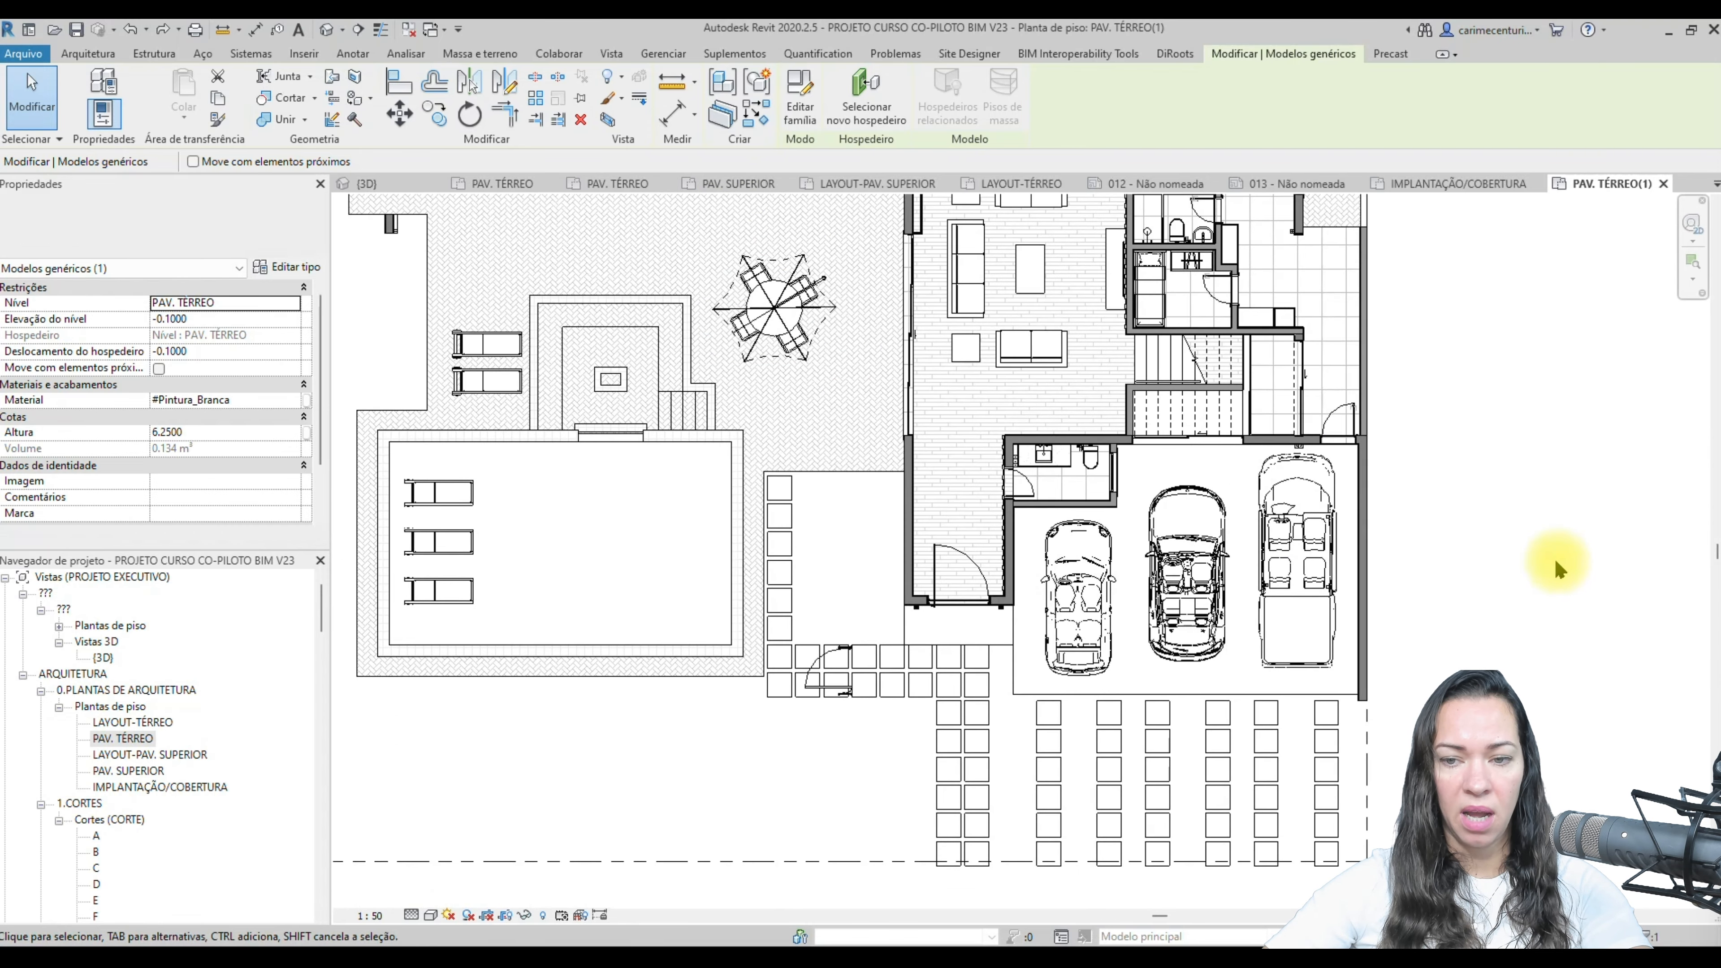
left_click(1552, 563)
left_click(1316, 600)
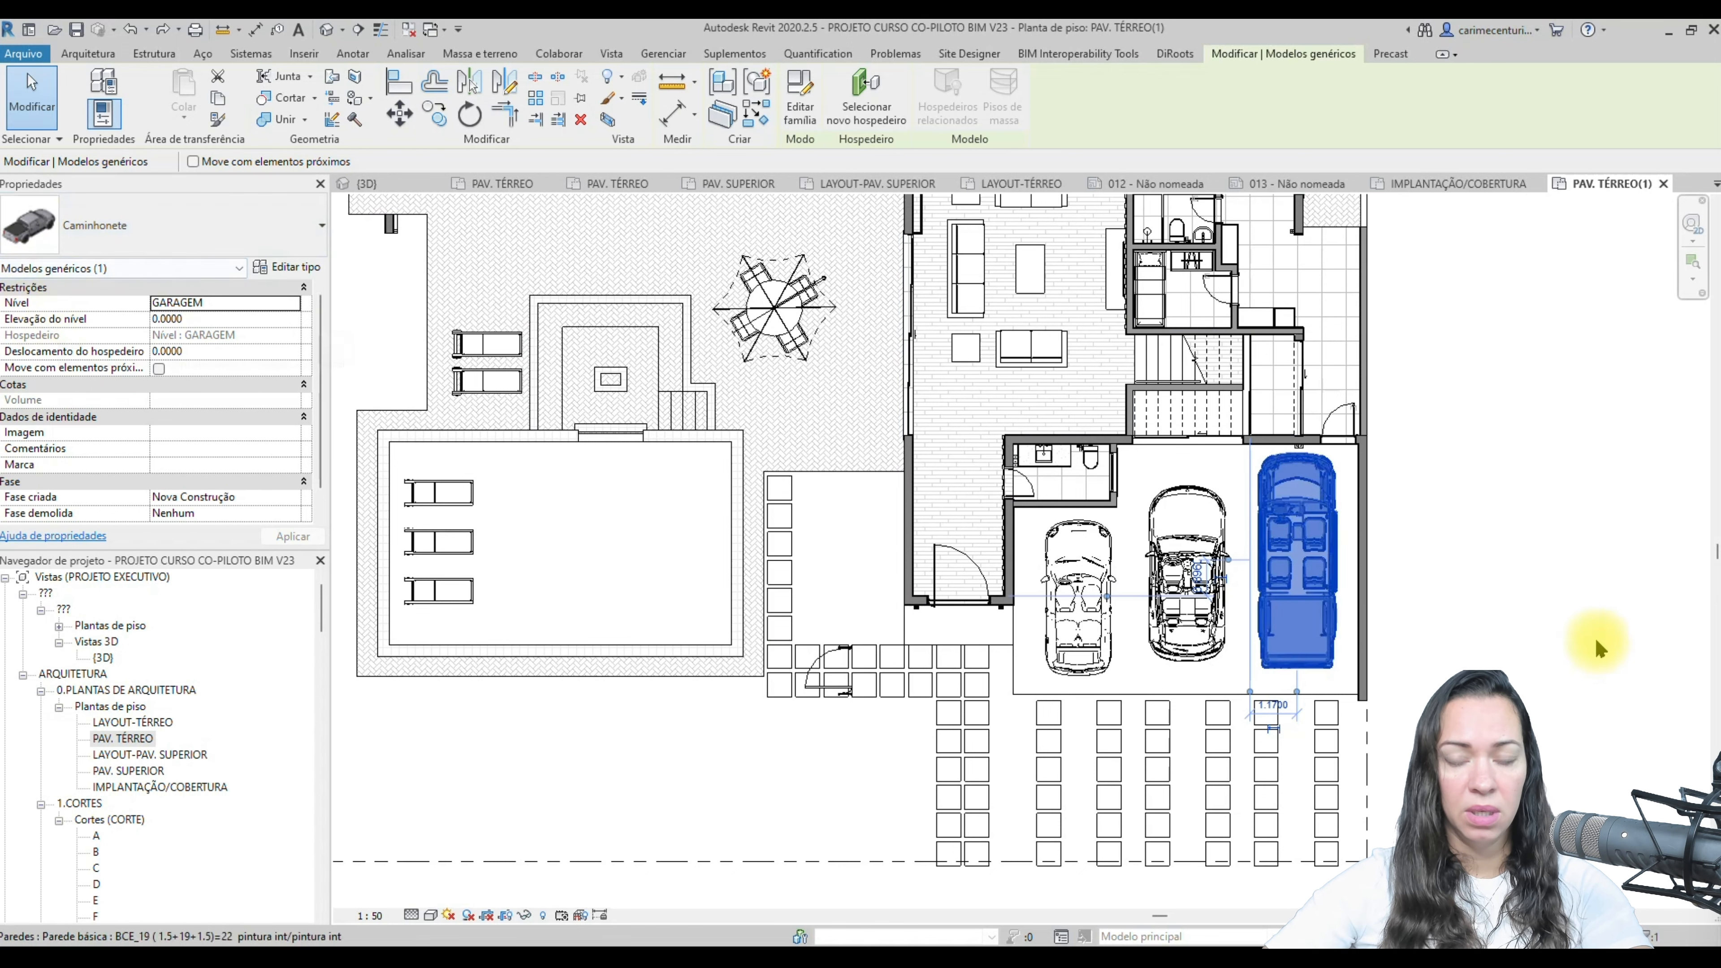
left_click(1537, 550)
scroll(807, 771, "down", 5)
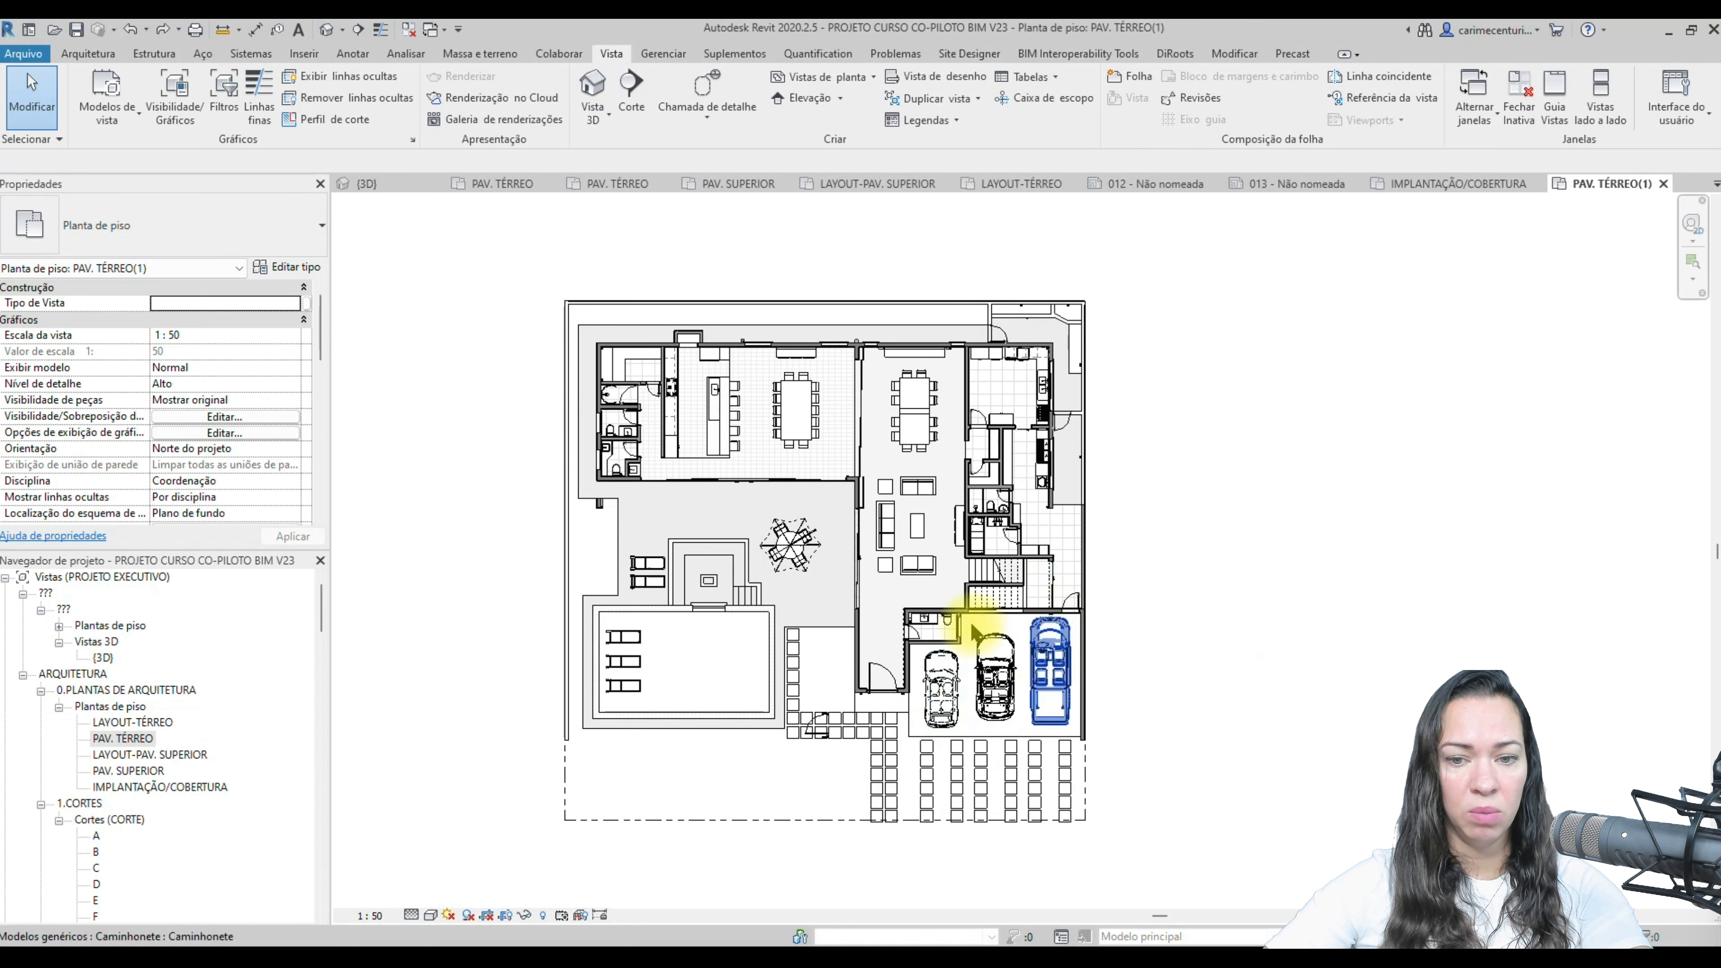
- Select all instances of the water downpipe visible in the view and hide only those elements in the plan
scroll(800, 312, "up", 3)
scroll(791, 303, "up", 3)
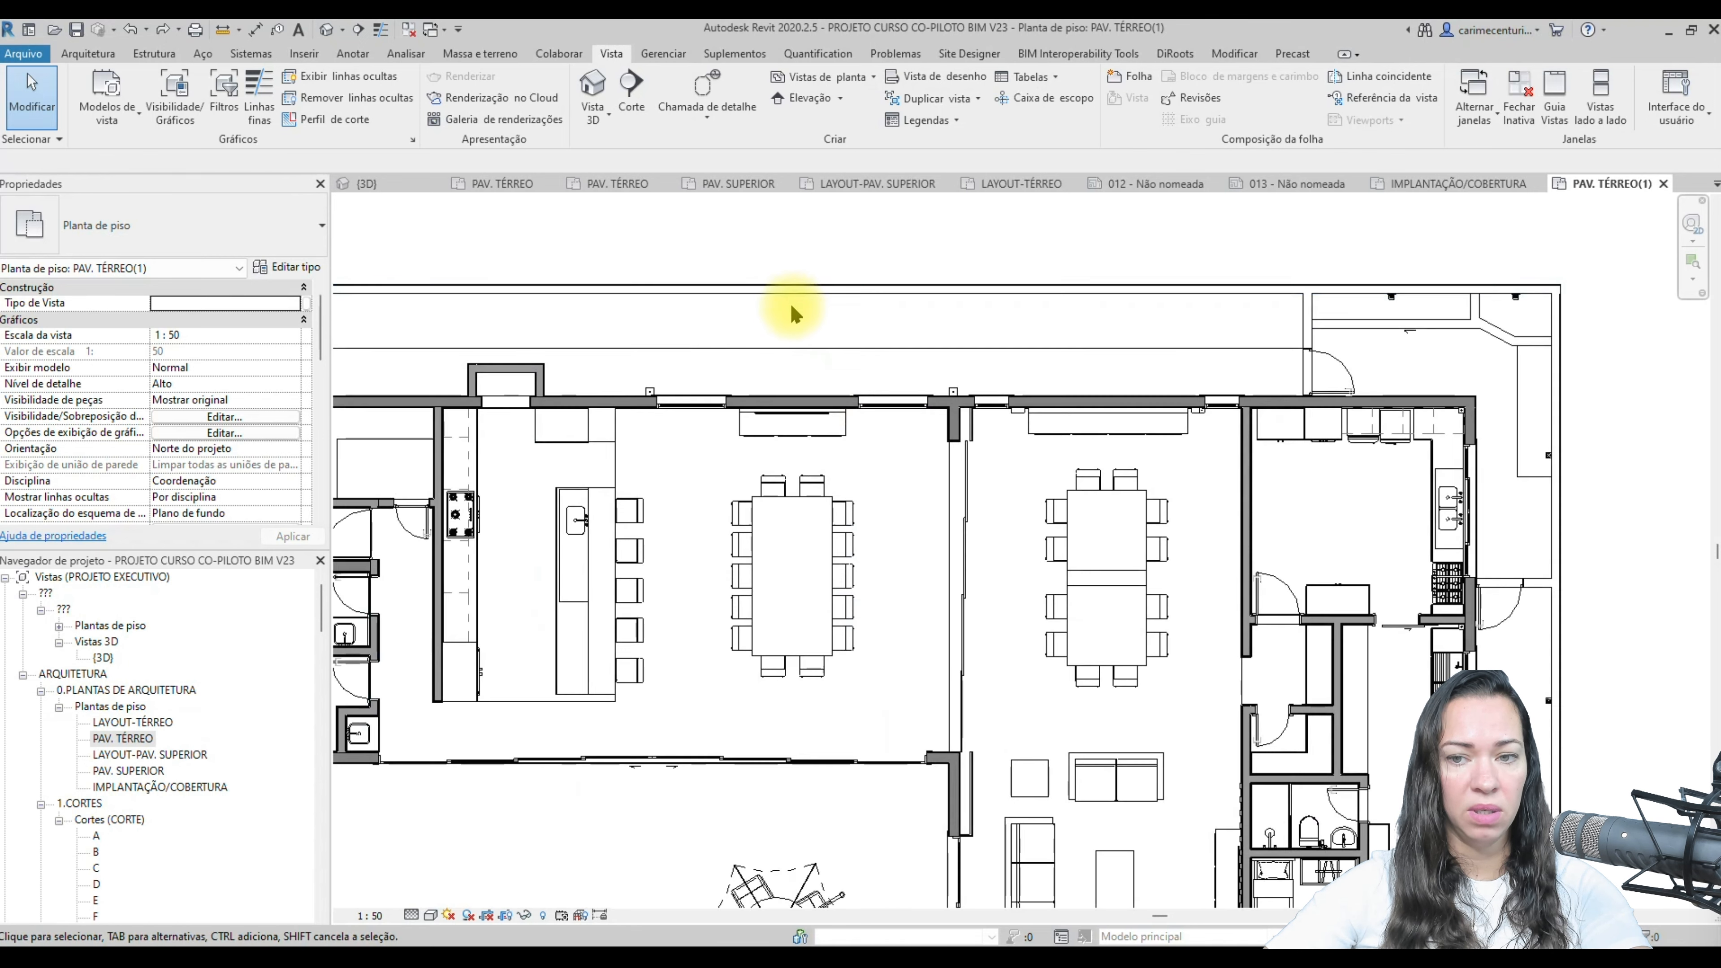
scroll(1016, 336, "down", 1)
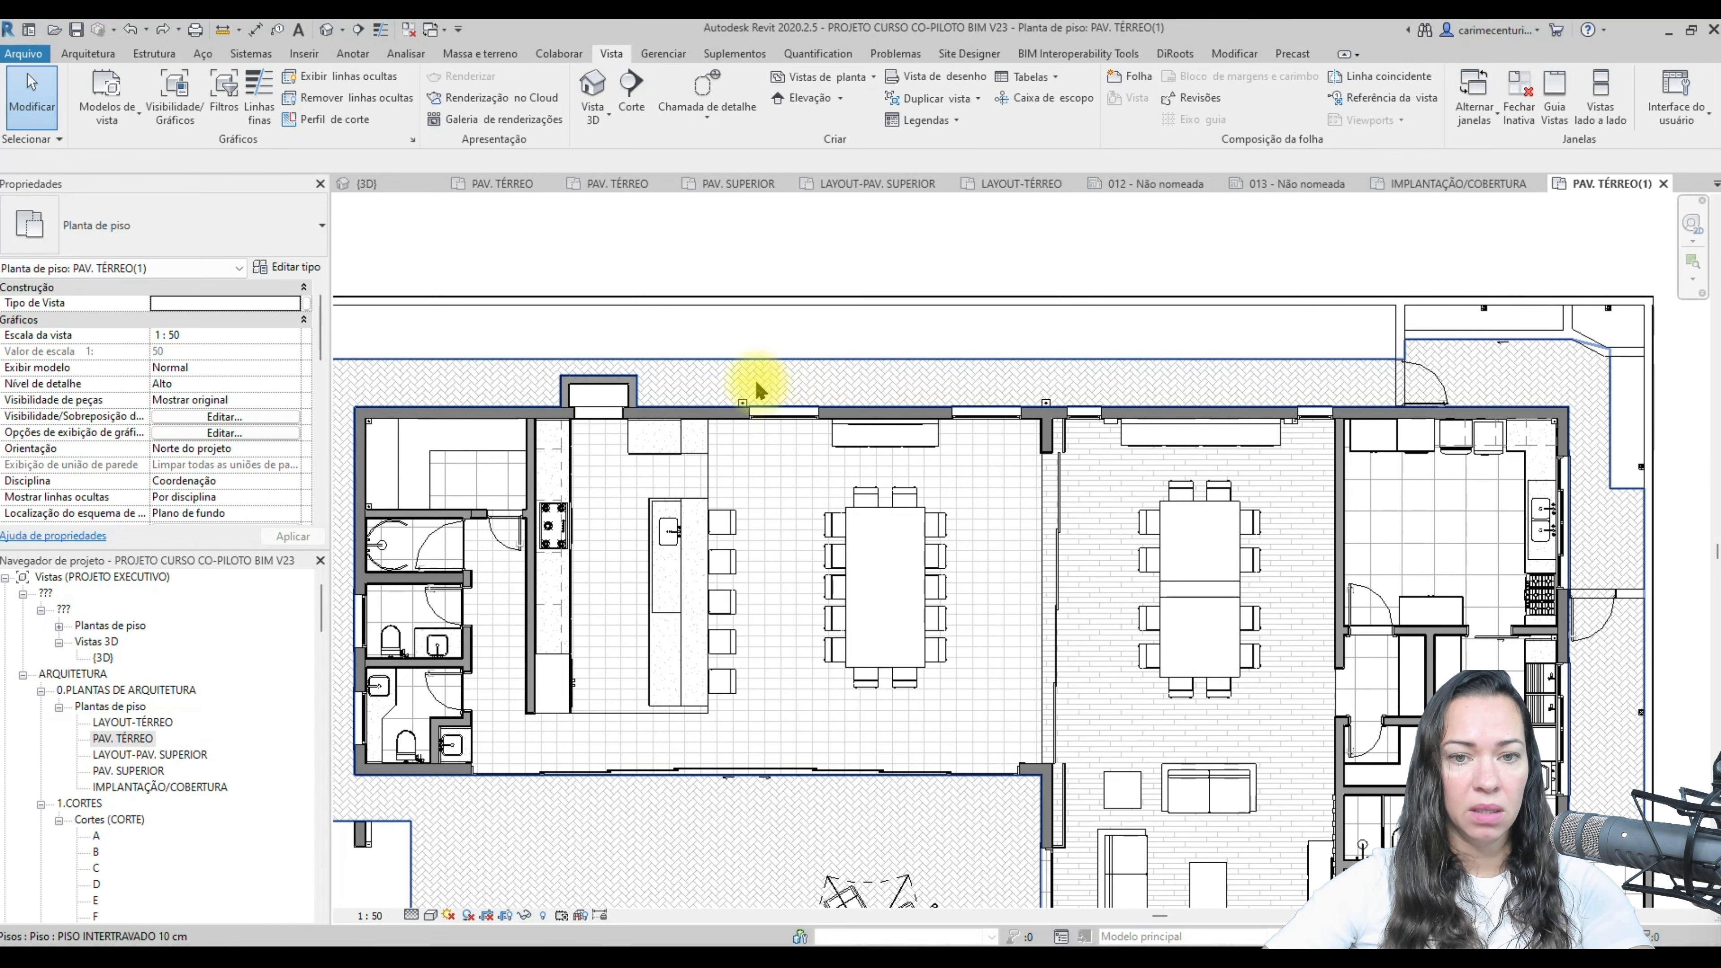
left_click(745, 405)
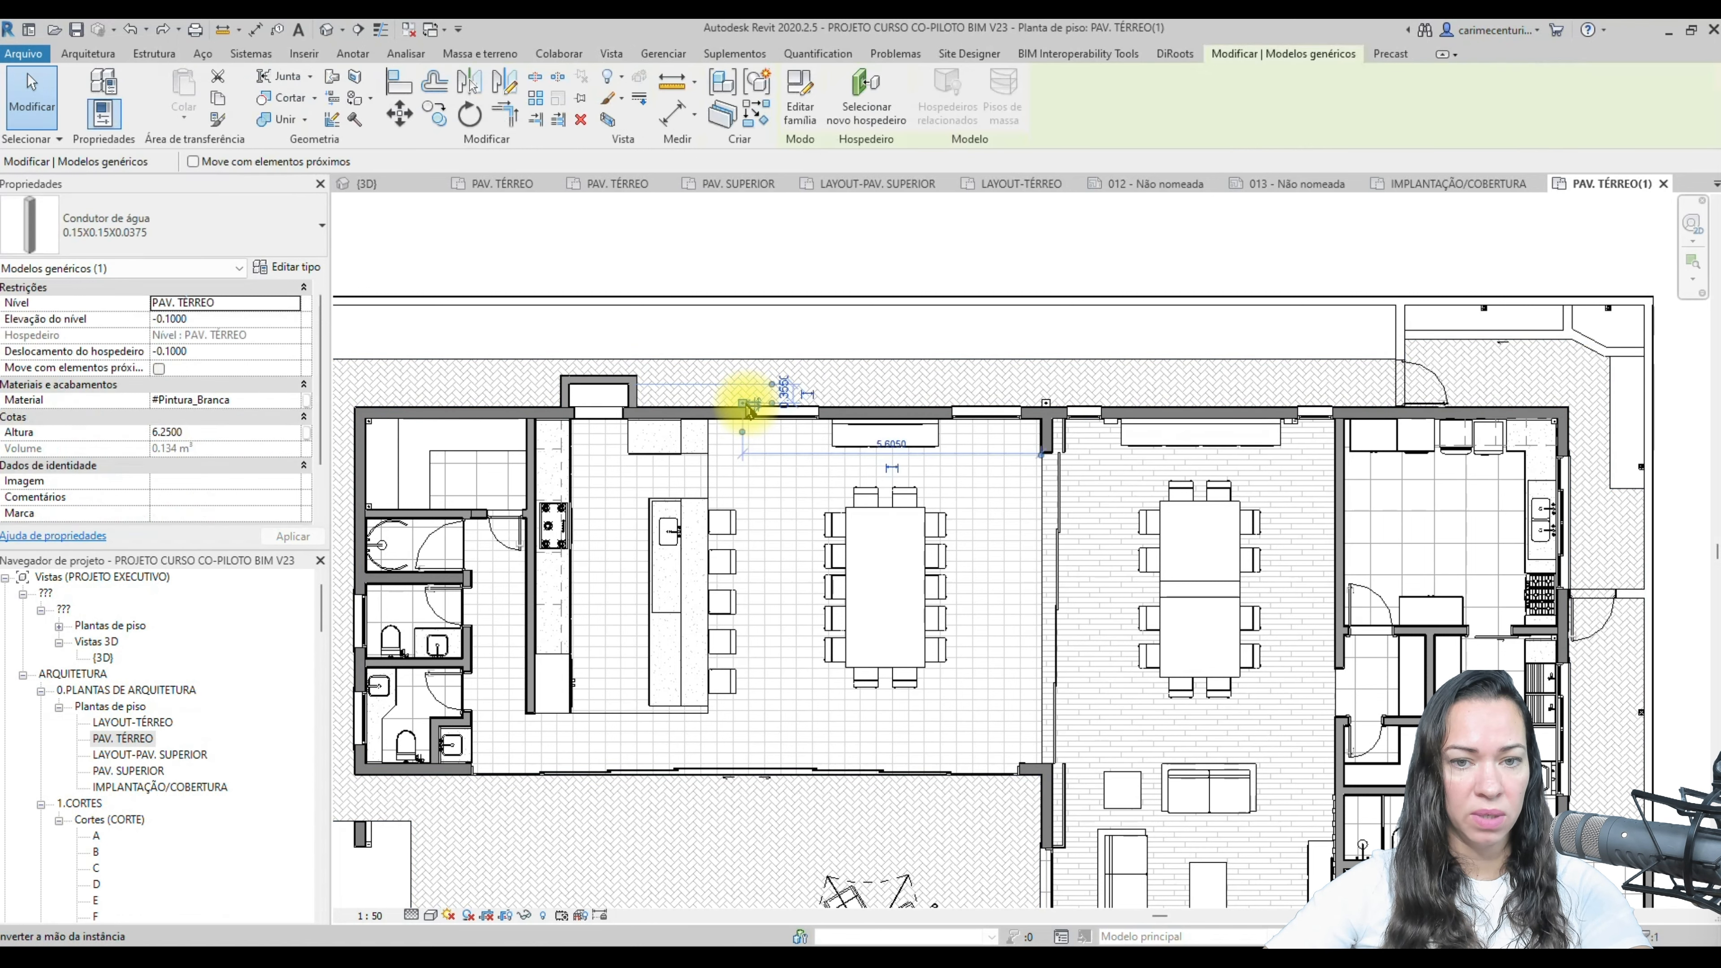
scroll(742, 410, "up", 5)
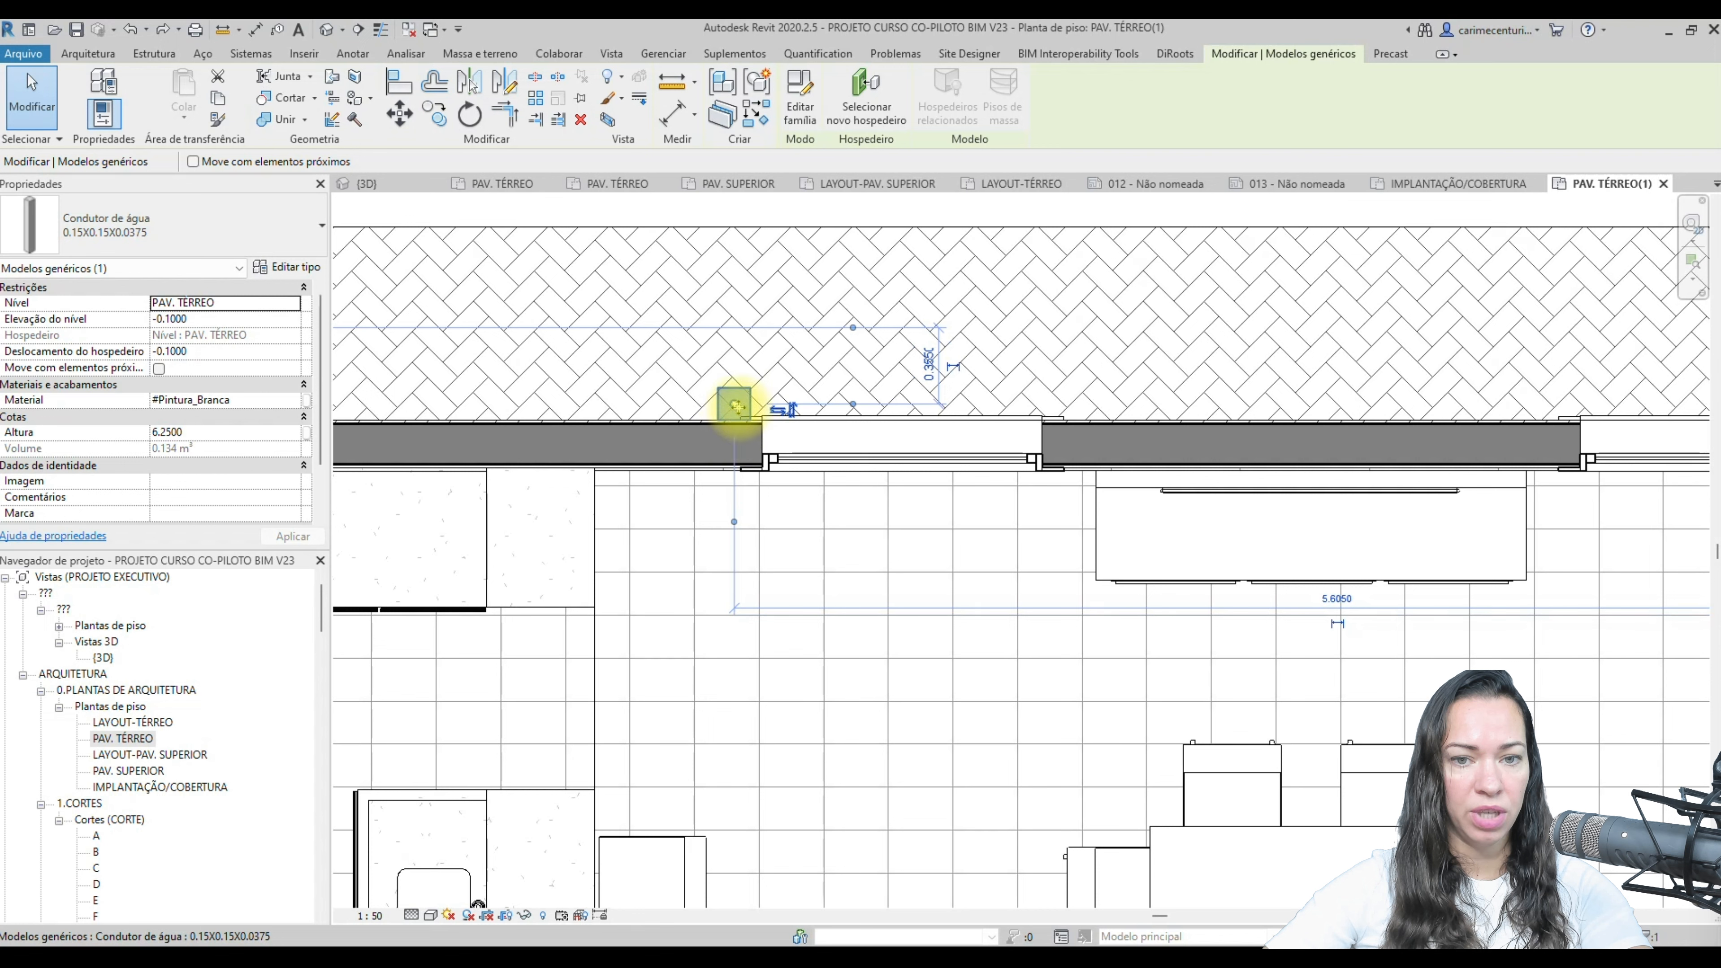
right_click(735, 406)
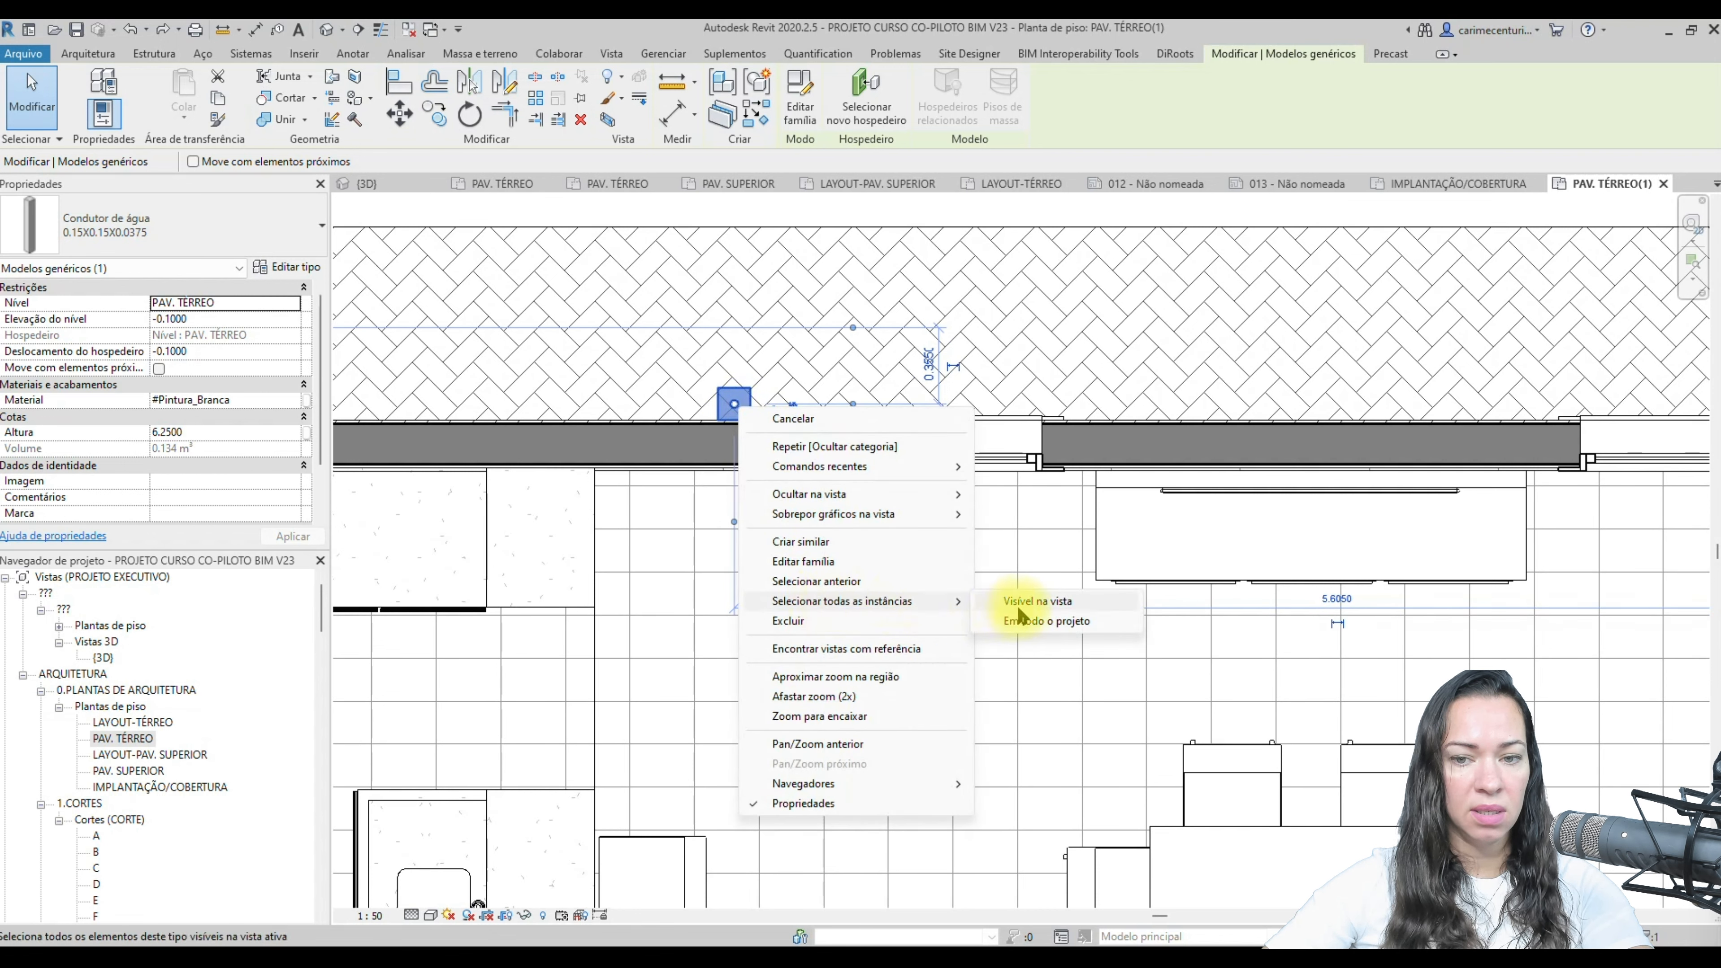
left_click(1020, 610)
scroll(820, 346, "down", 8)
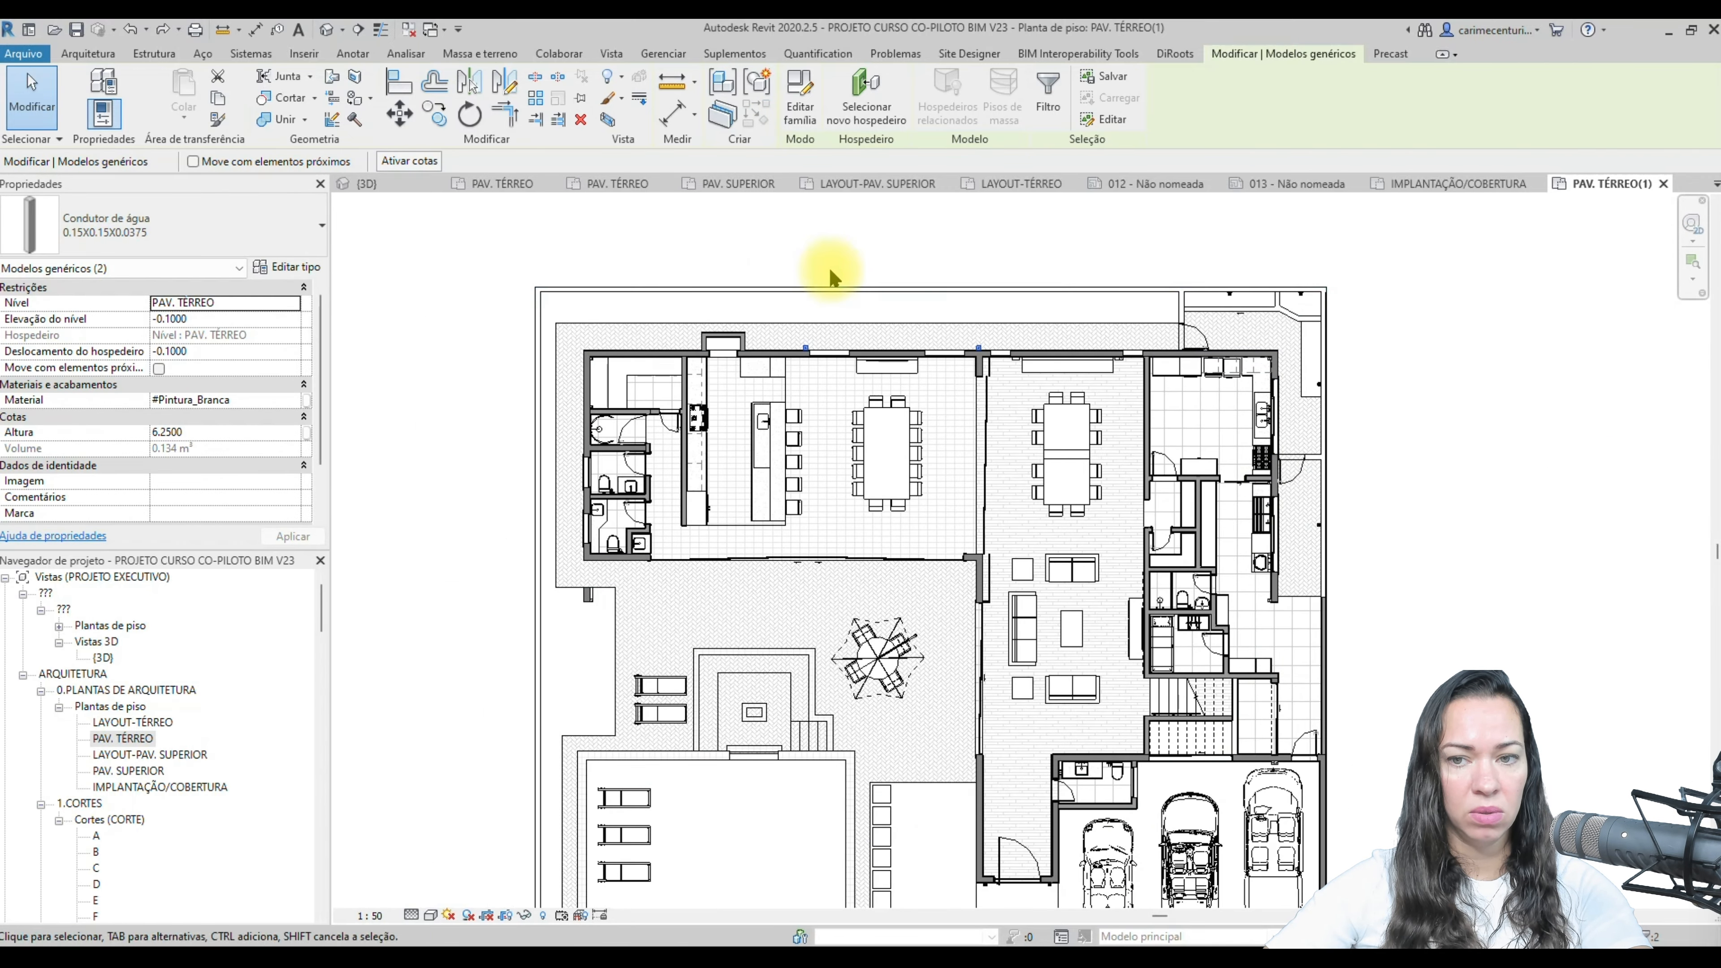
scroll(830, 285, "up", 5)
right_click(753, 469)
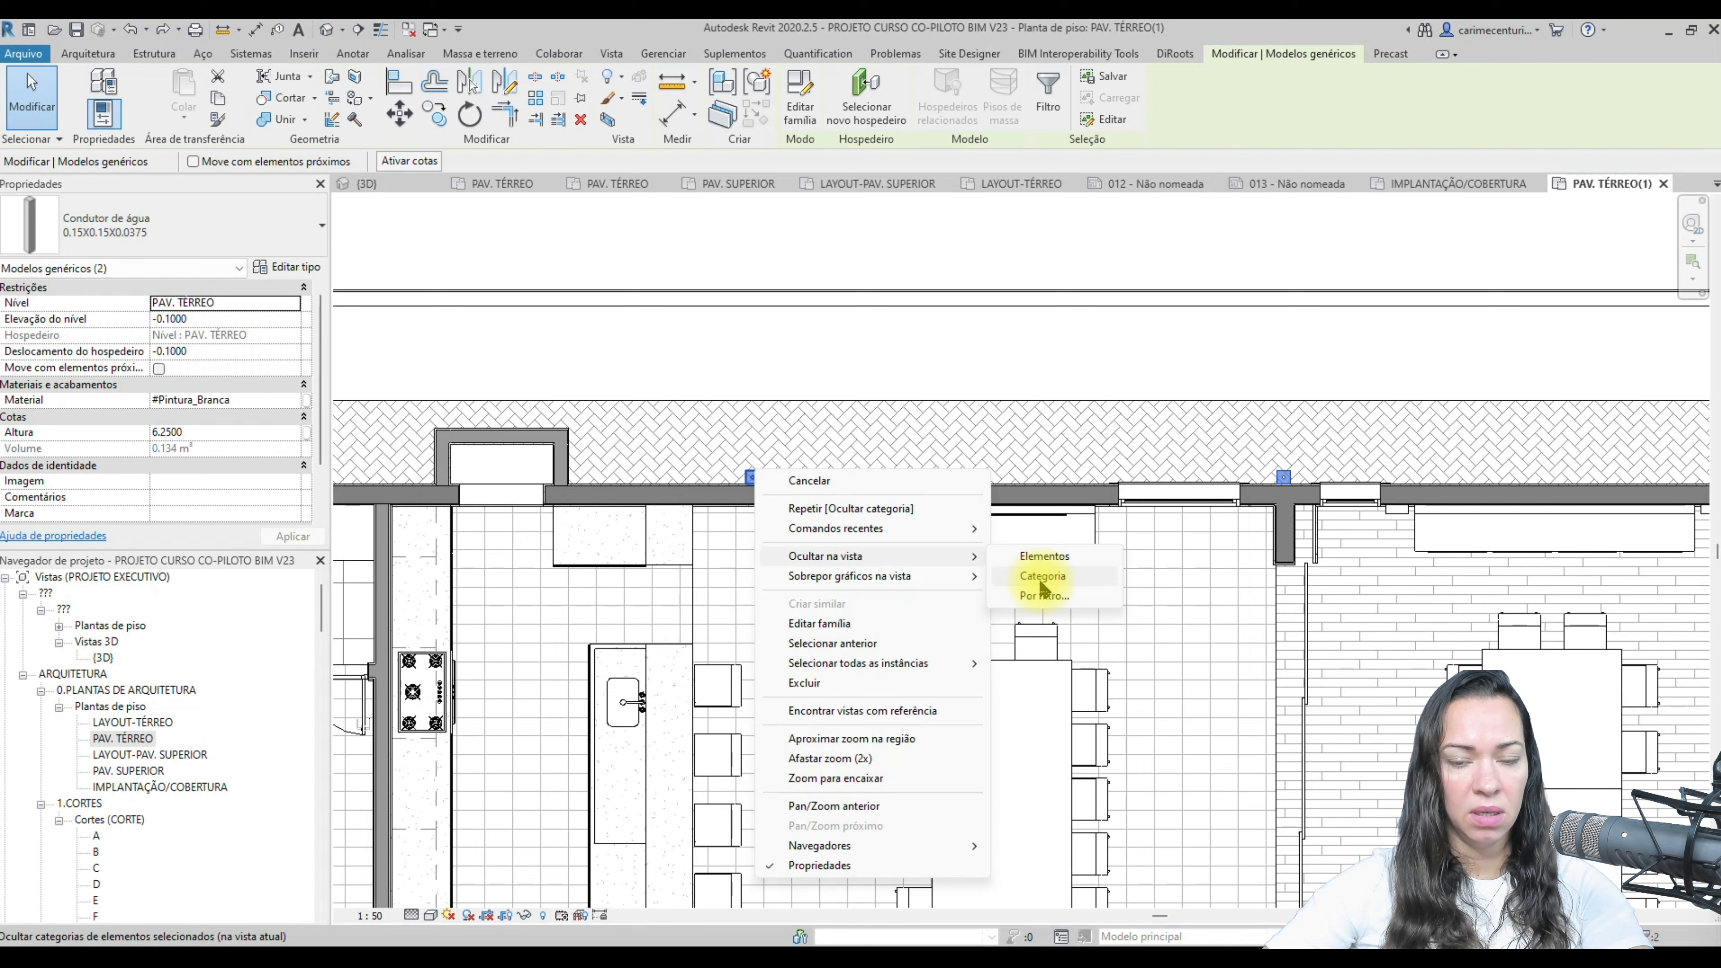
left_click(1044, 565)
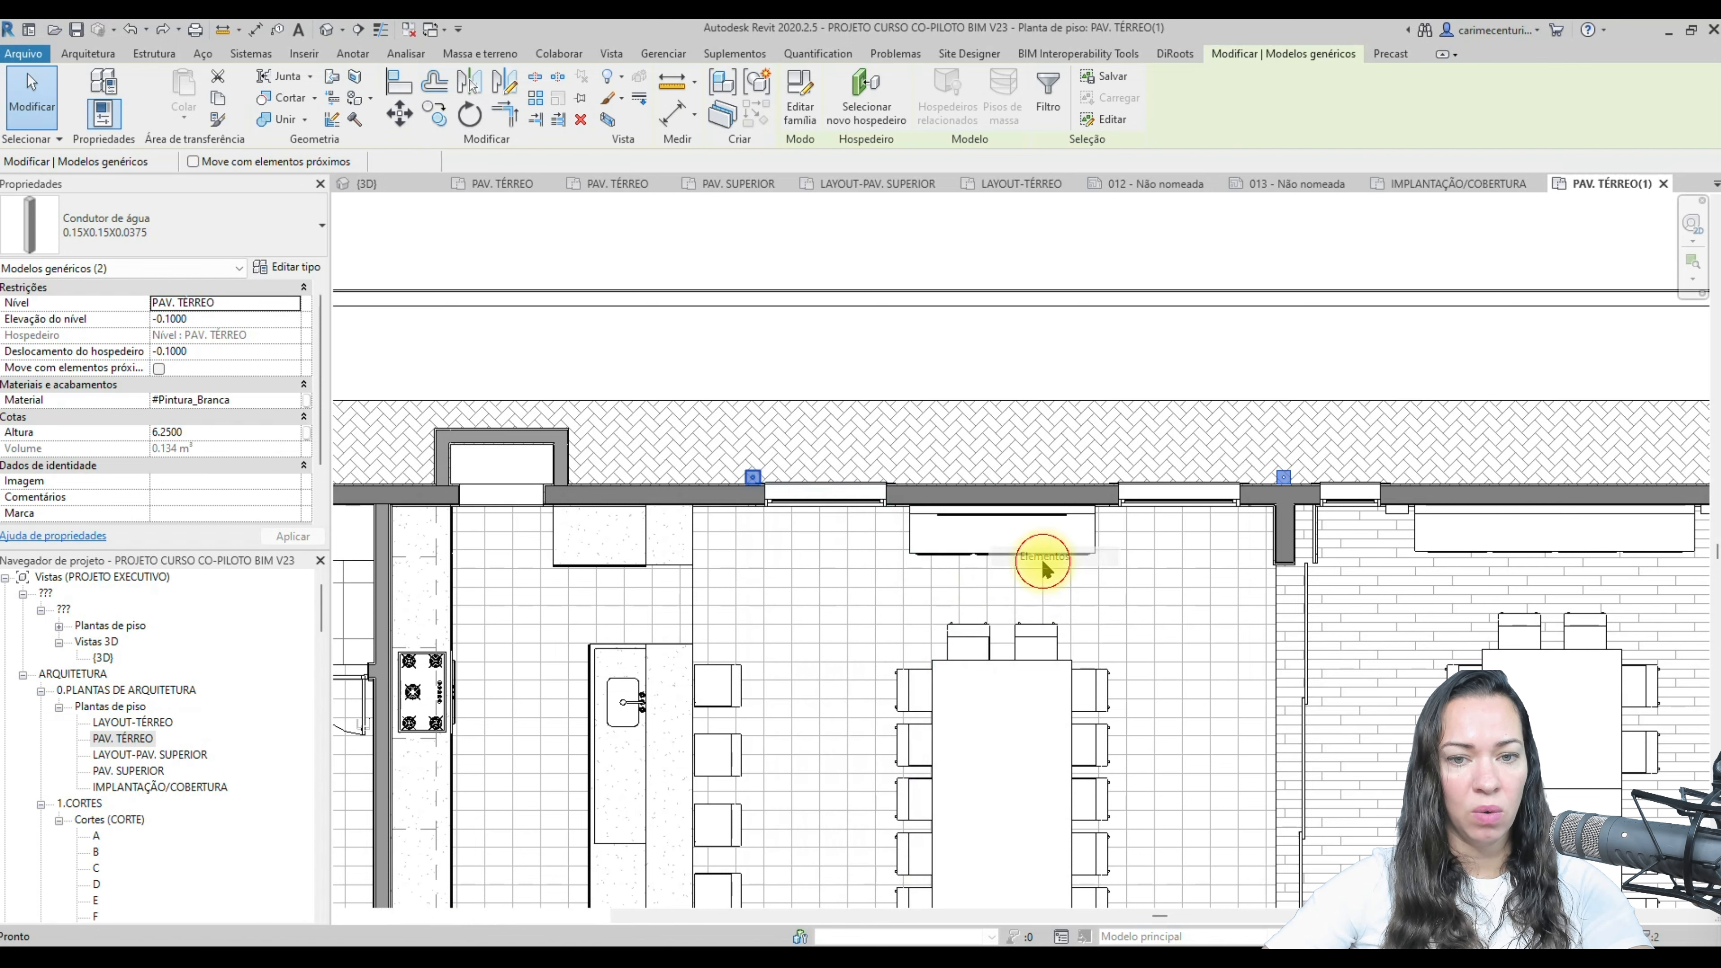
- Hide the Luminárias category in the plan, using the wall light near the upper corner of the site wall
scroll(766, 299, "down", 5)
middle_click_drag(1254, 545, 1192, 403)
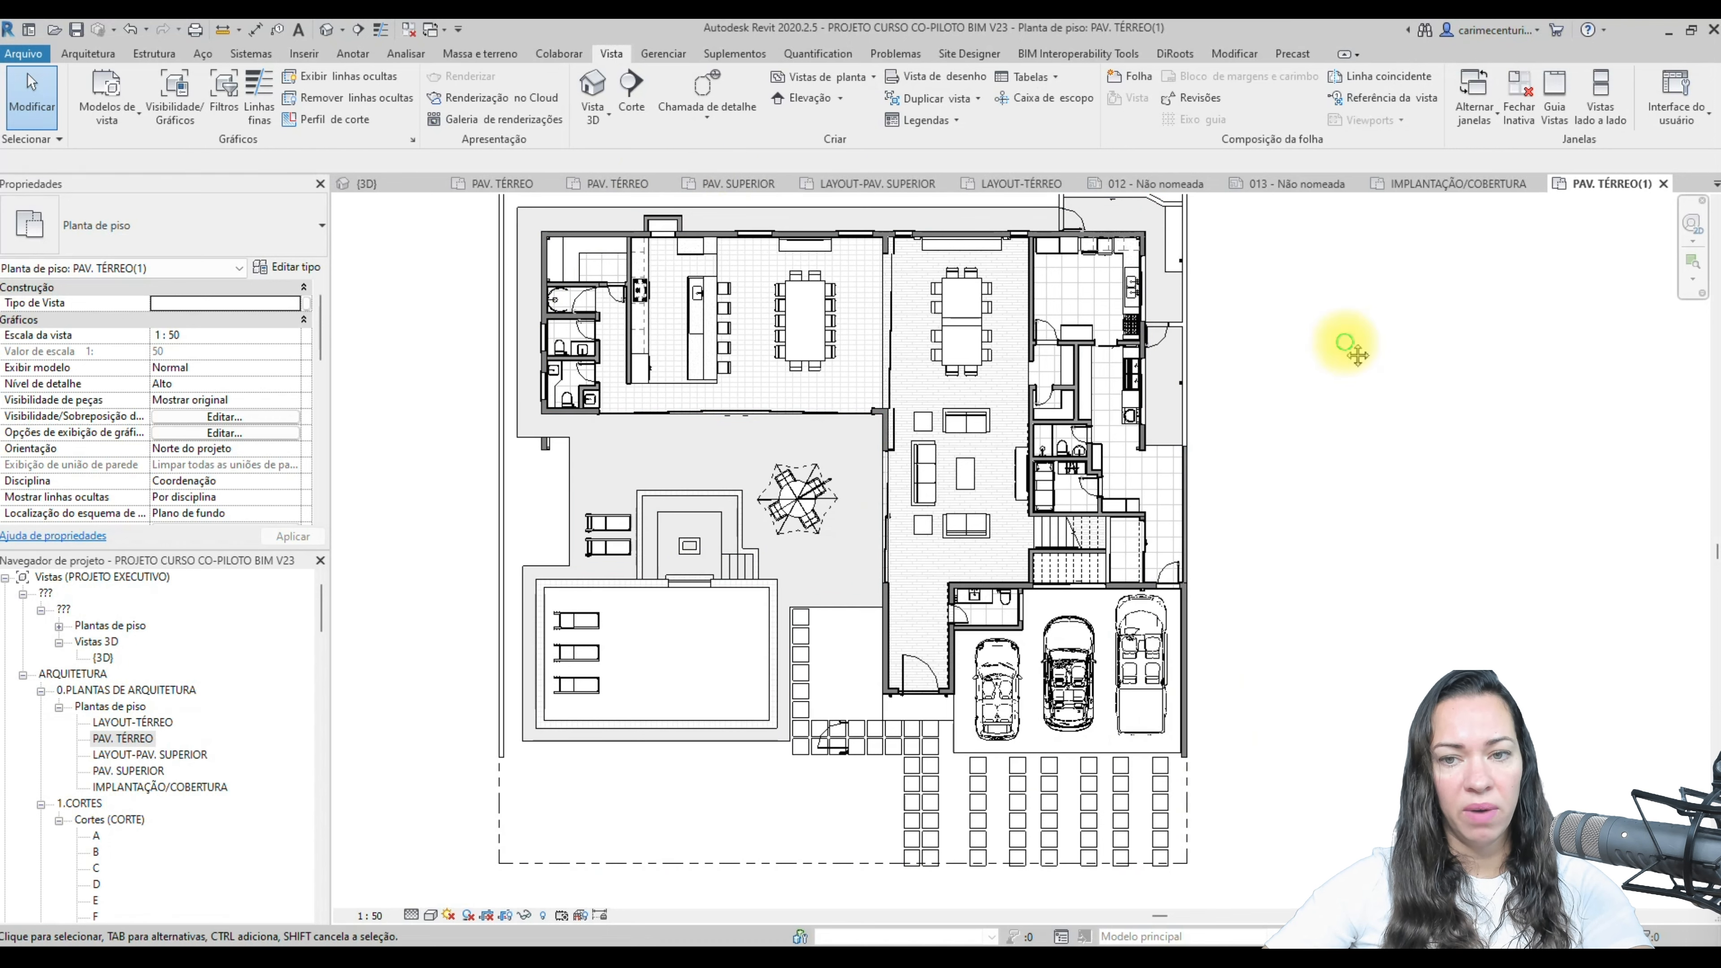
scroll(1237, 415, "up", 2)
scroll(1180, 242, "up", 2)
scroll(703, 396, "up", 4)
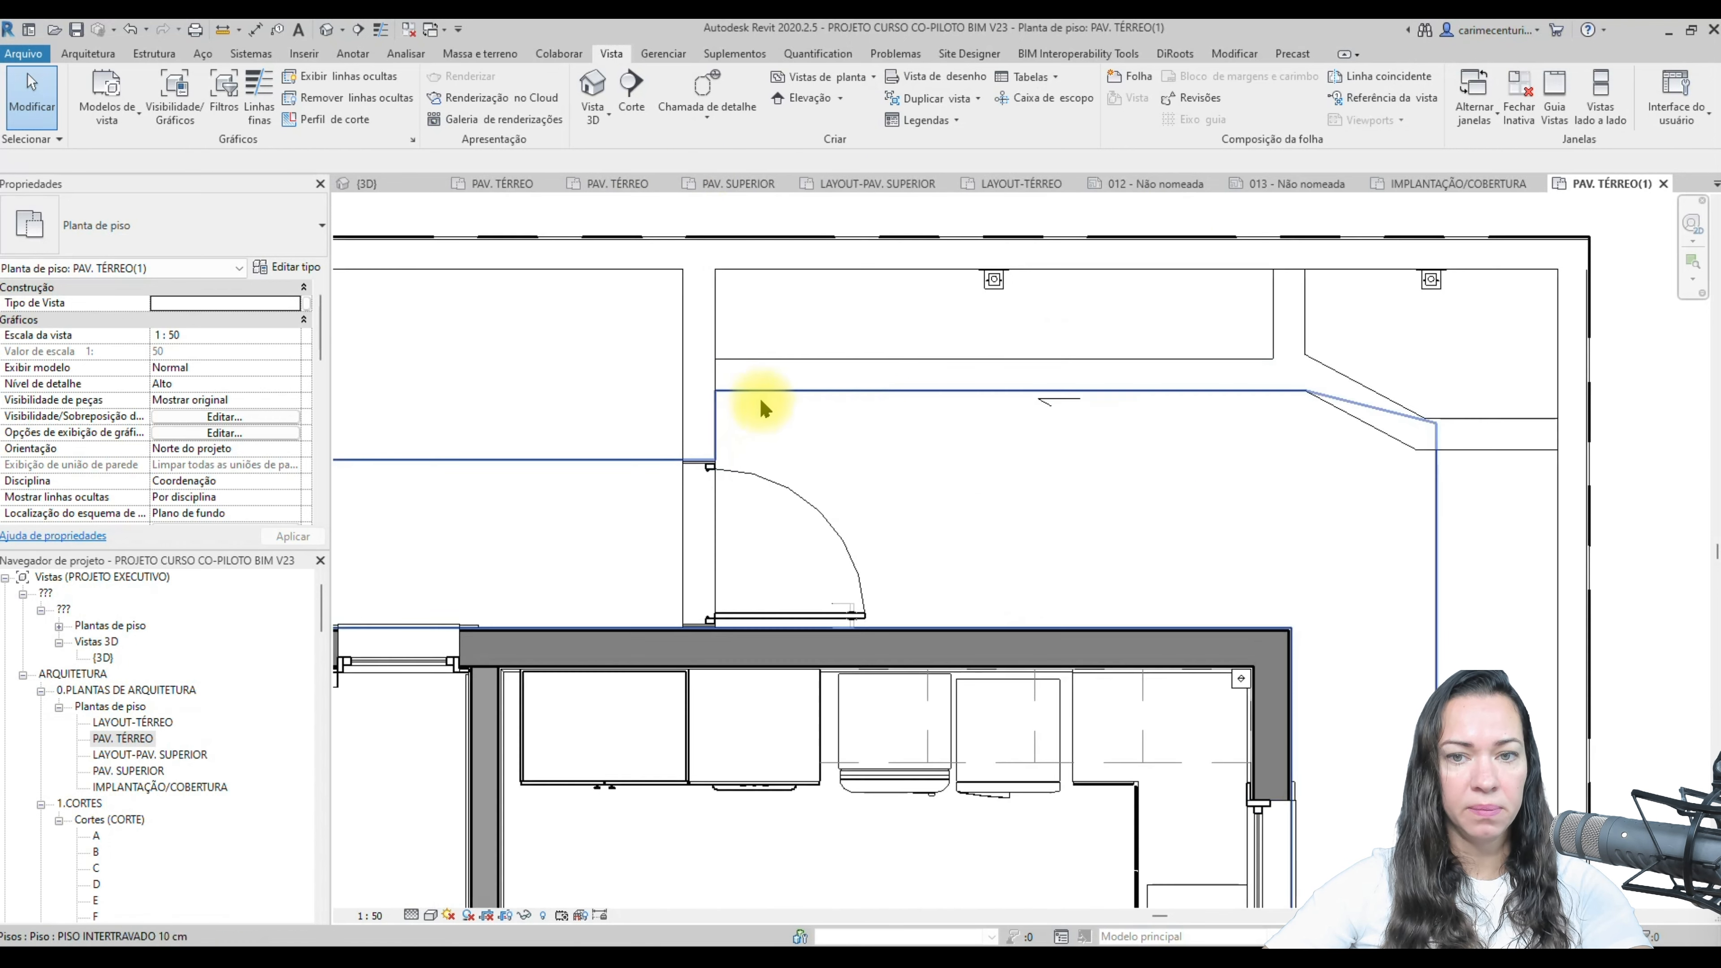
left_click(1435, 282)
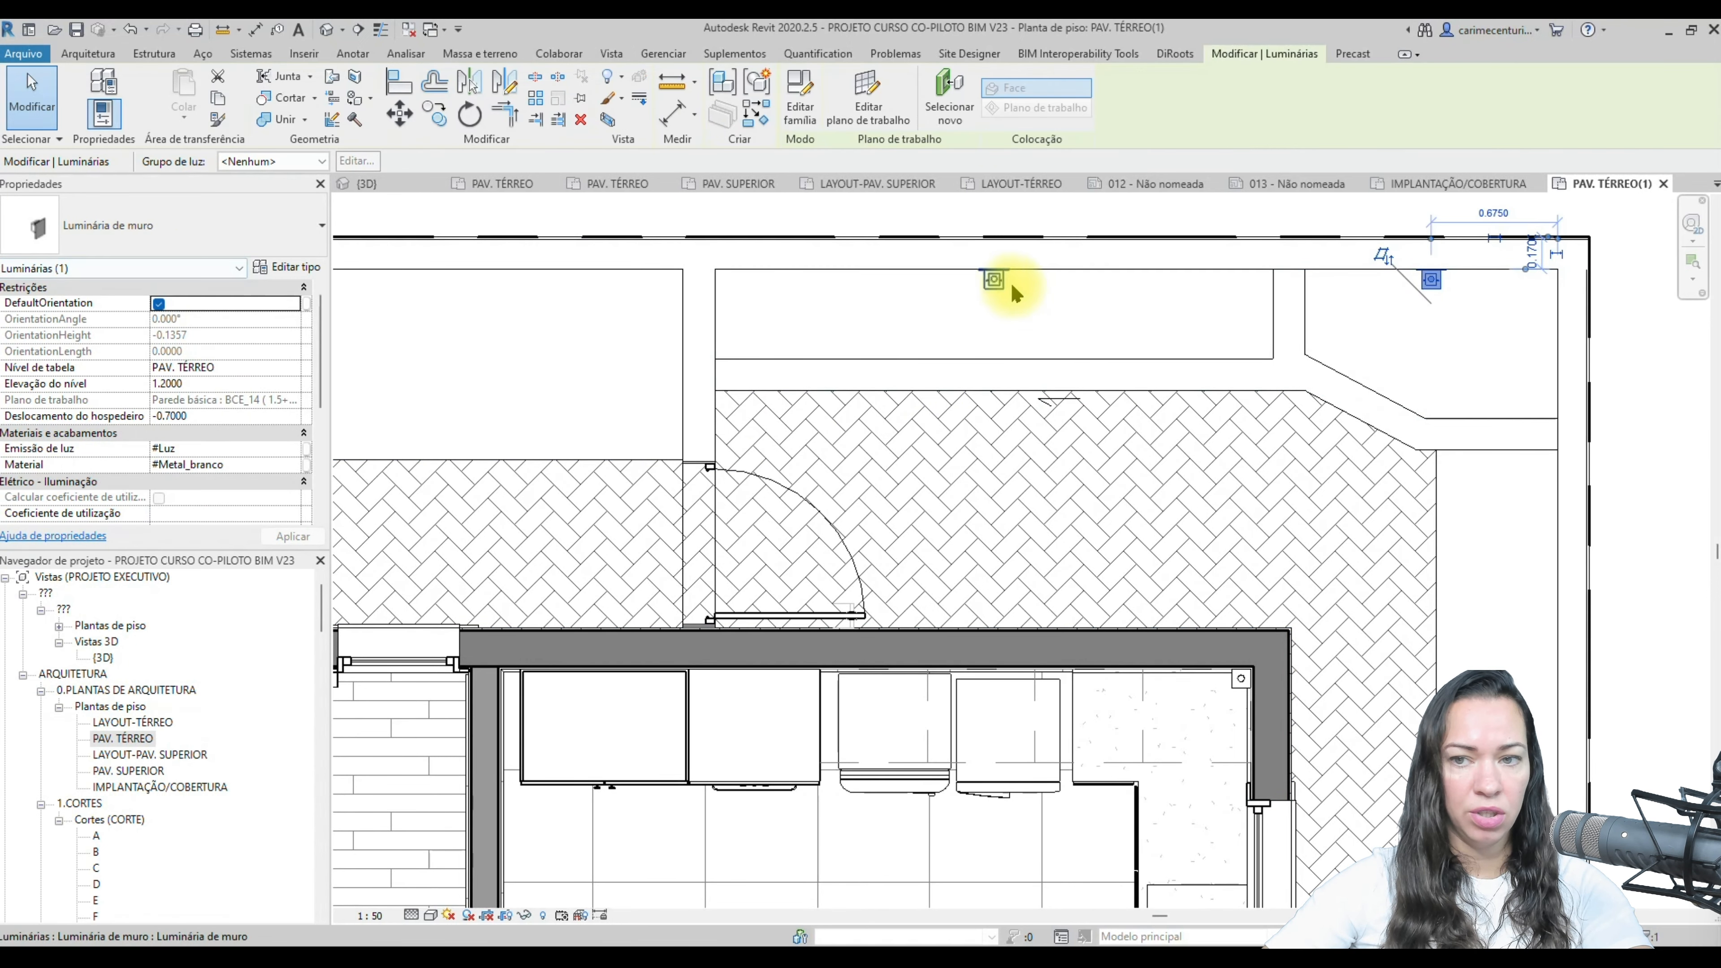
right_click(1428, 281)
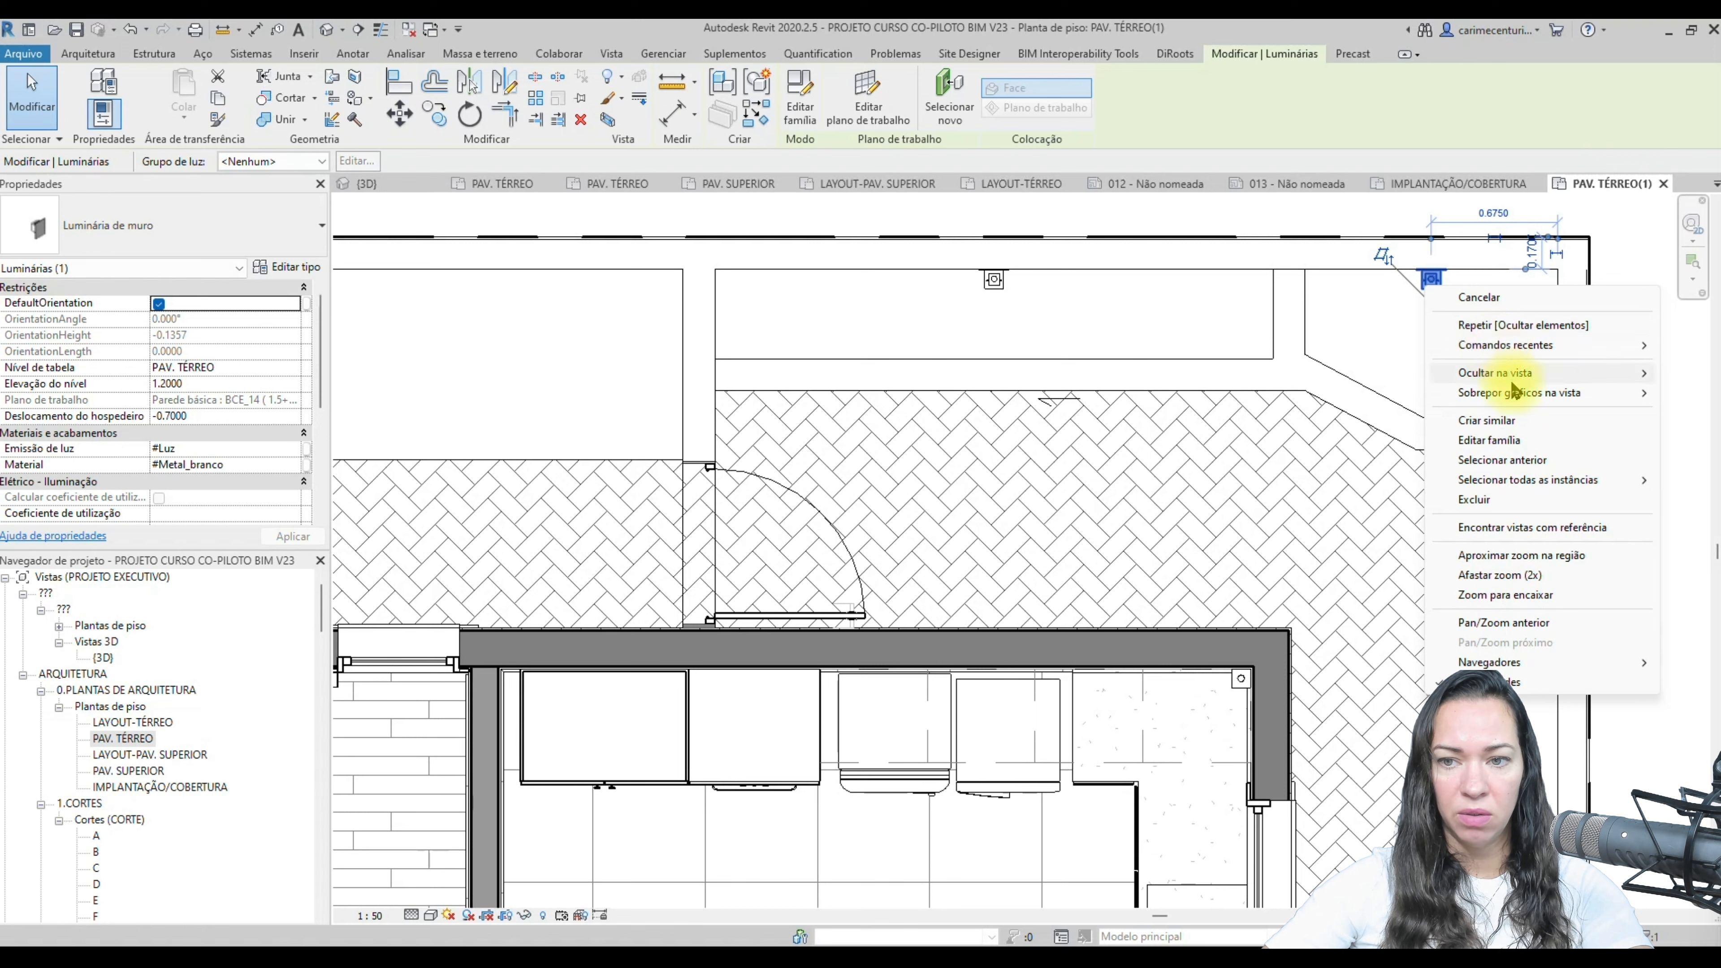
left_click(1376, 394)
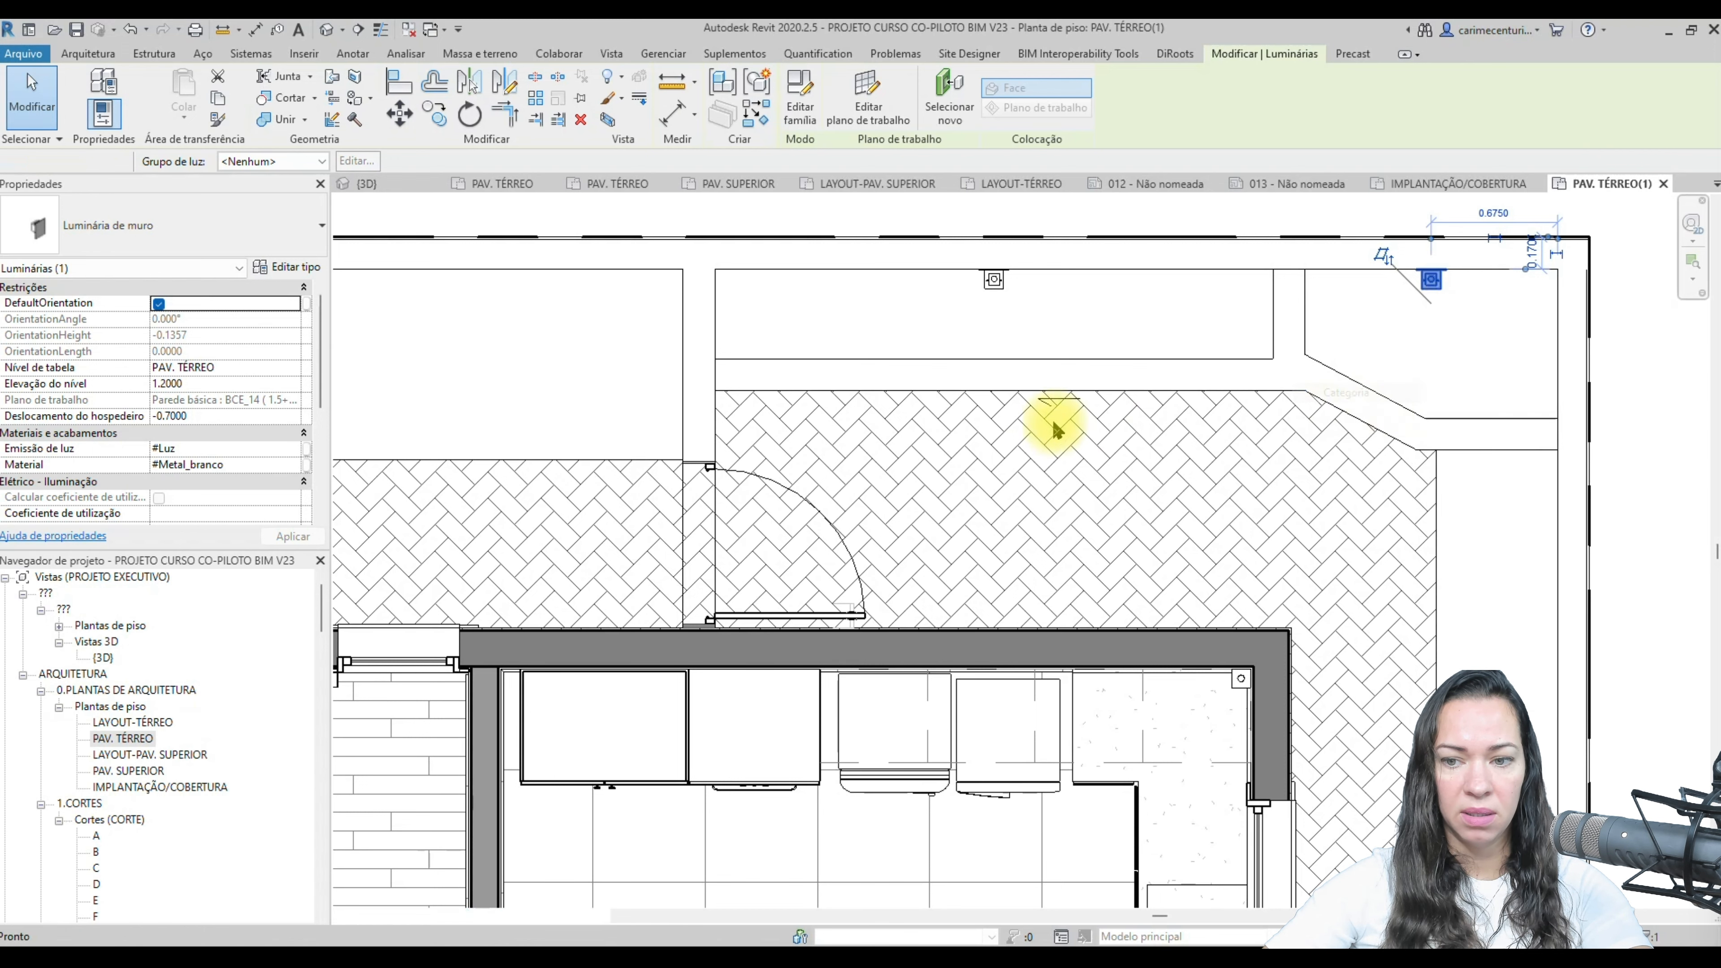
scroll(1018, 384, "down", 5)
scroll(976, 338, "down", 2)
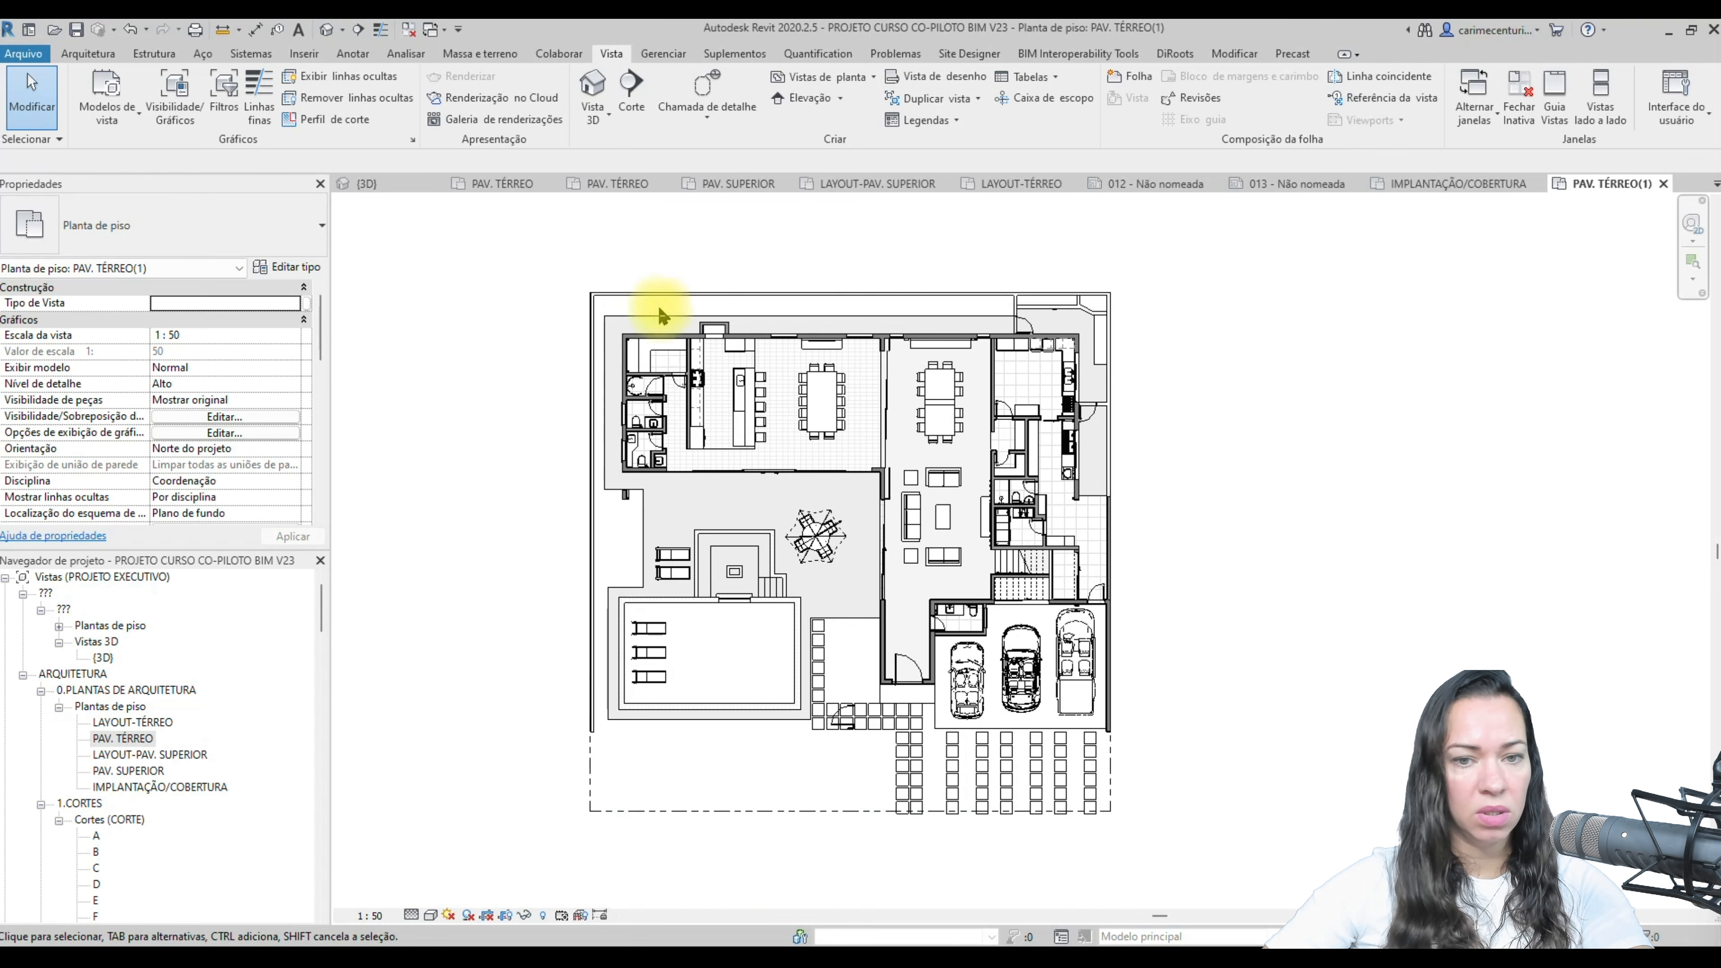
scroll(1118, 576, "up", 1)
middle_click_drag(1233, 567, 1305, 582)
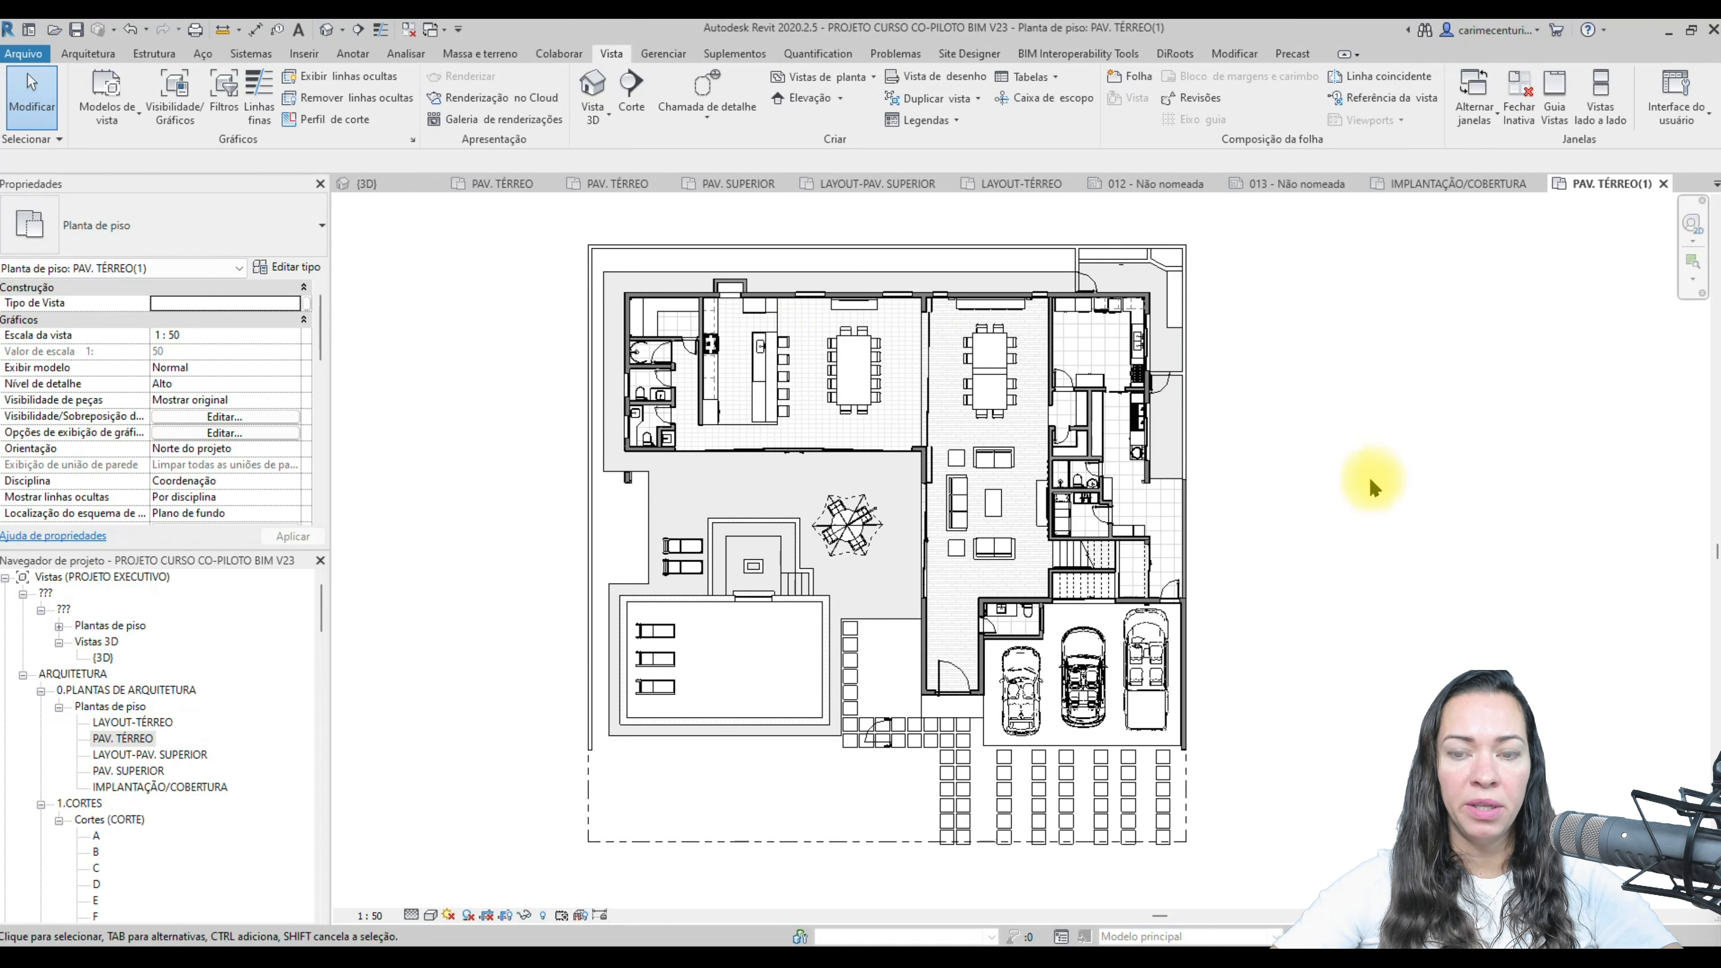
middle_click_drag(1382, 468, 1376, 470)
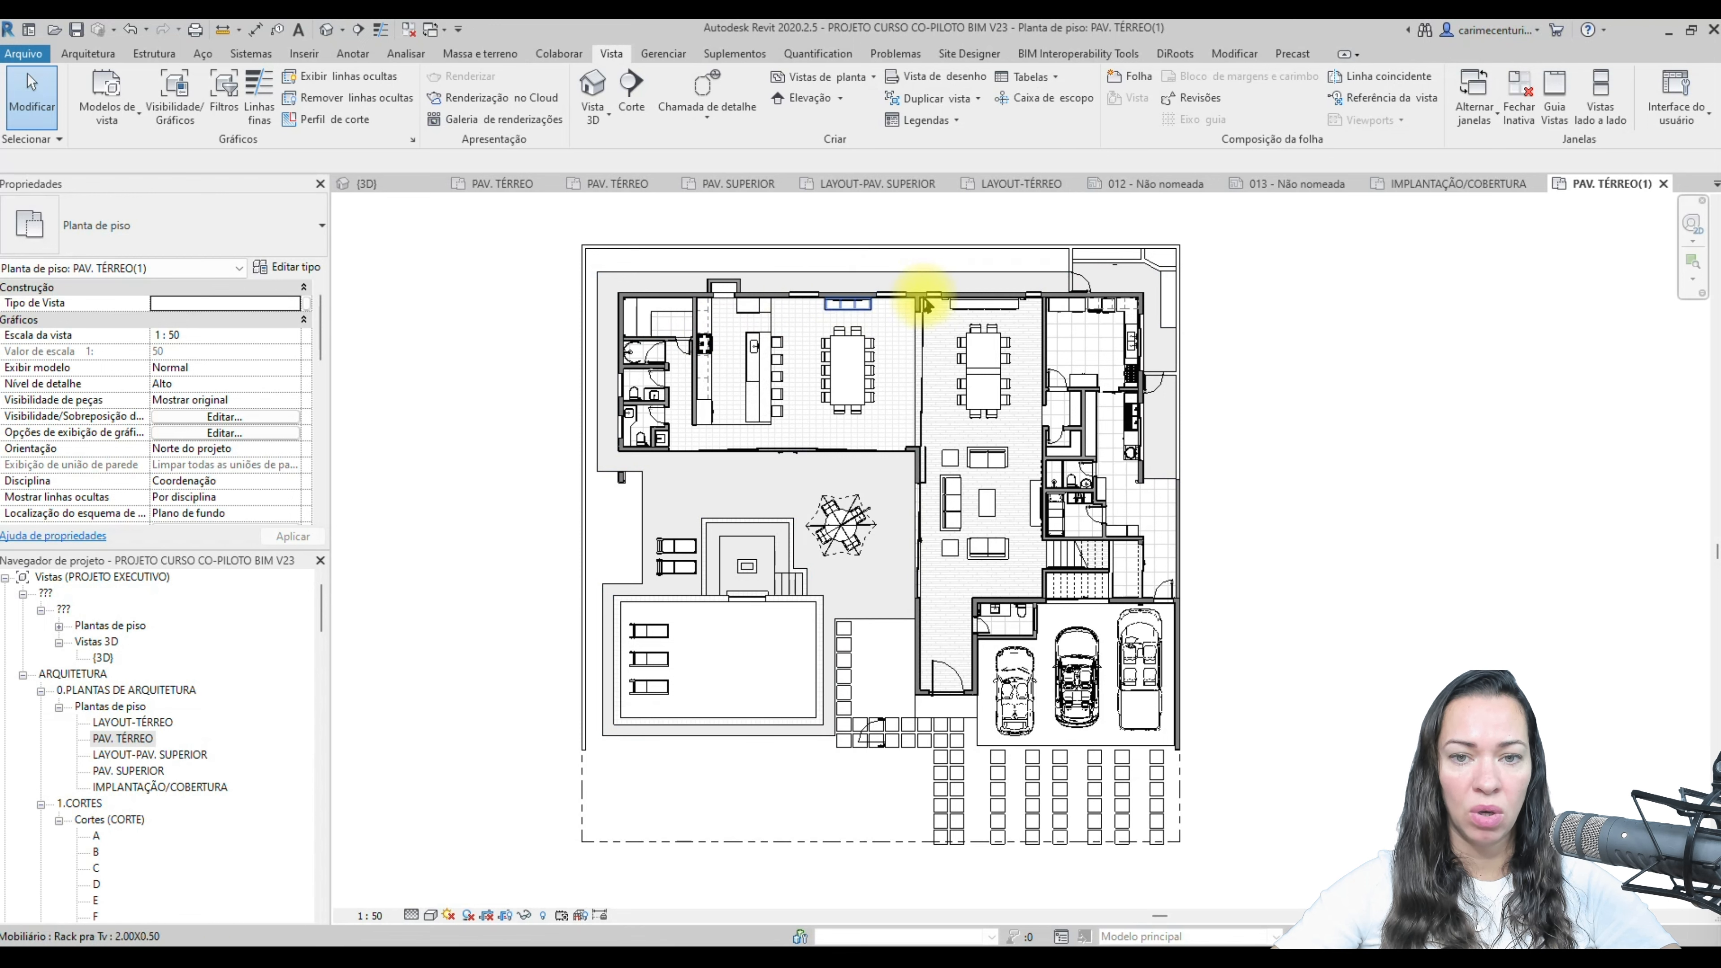
middle_click_drag(1313, 633, 1311, 630)
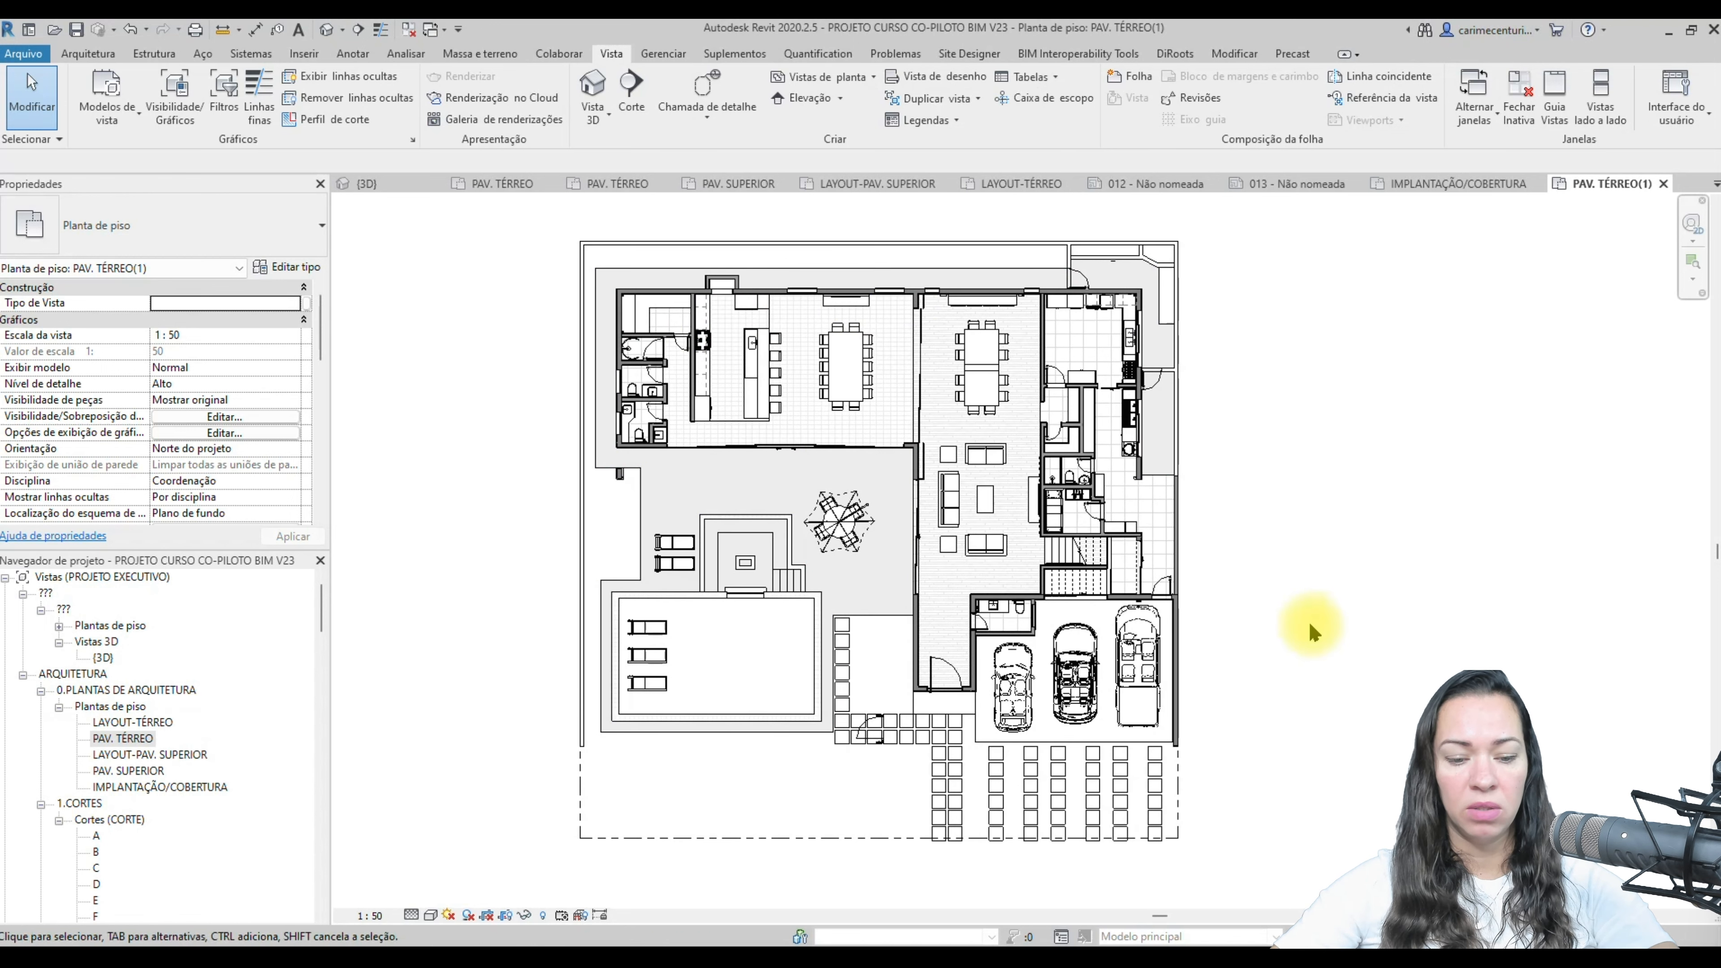
- Open the cut pattern override of the Paredes category in the plan's visibility/graphics overrides
key("g")
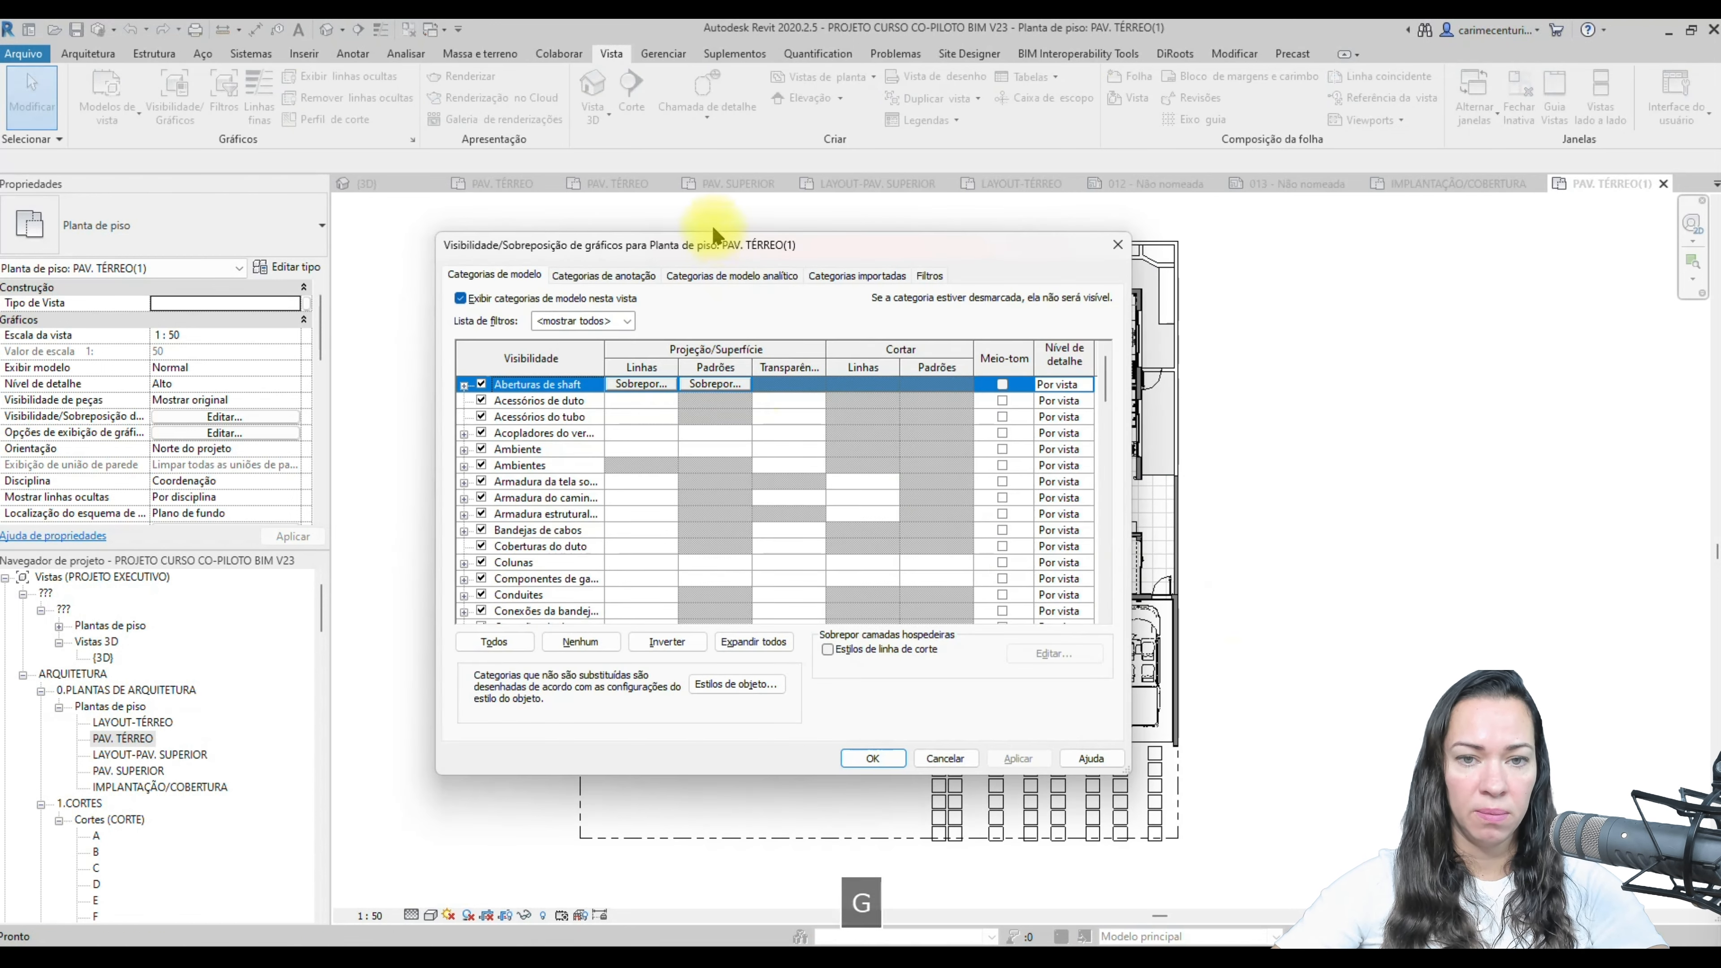
left_click_drag(715, 246, 835, 218)
left_click(676, 421)
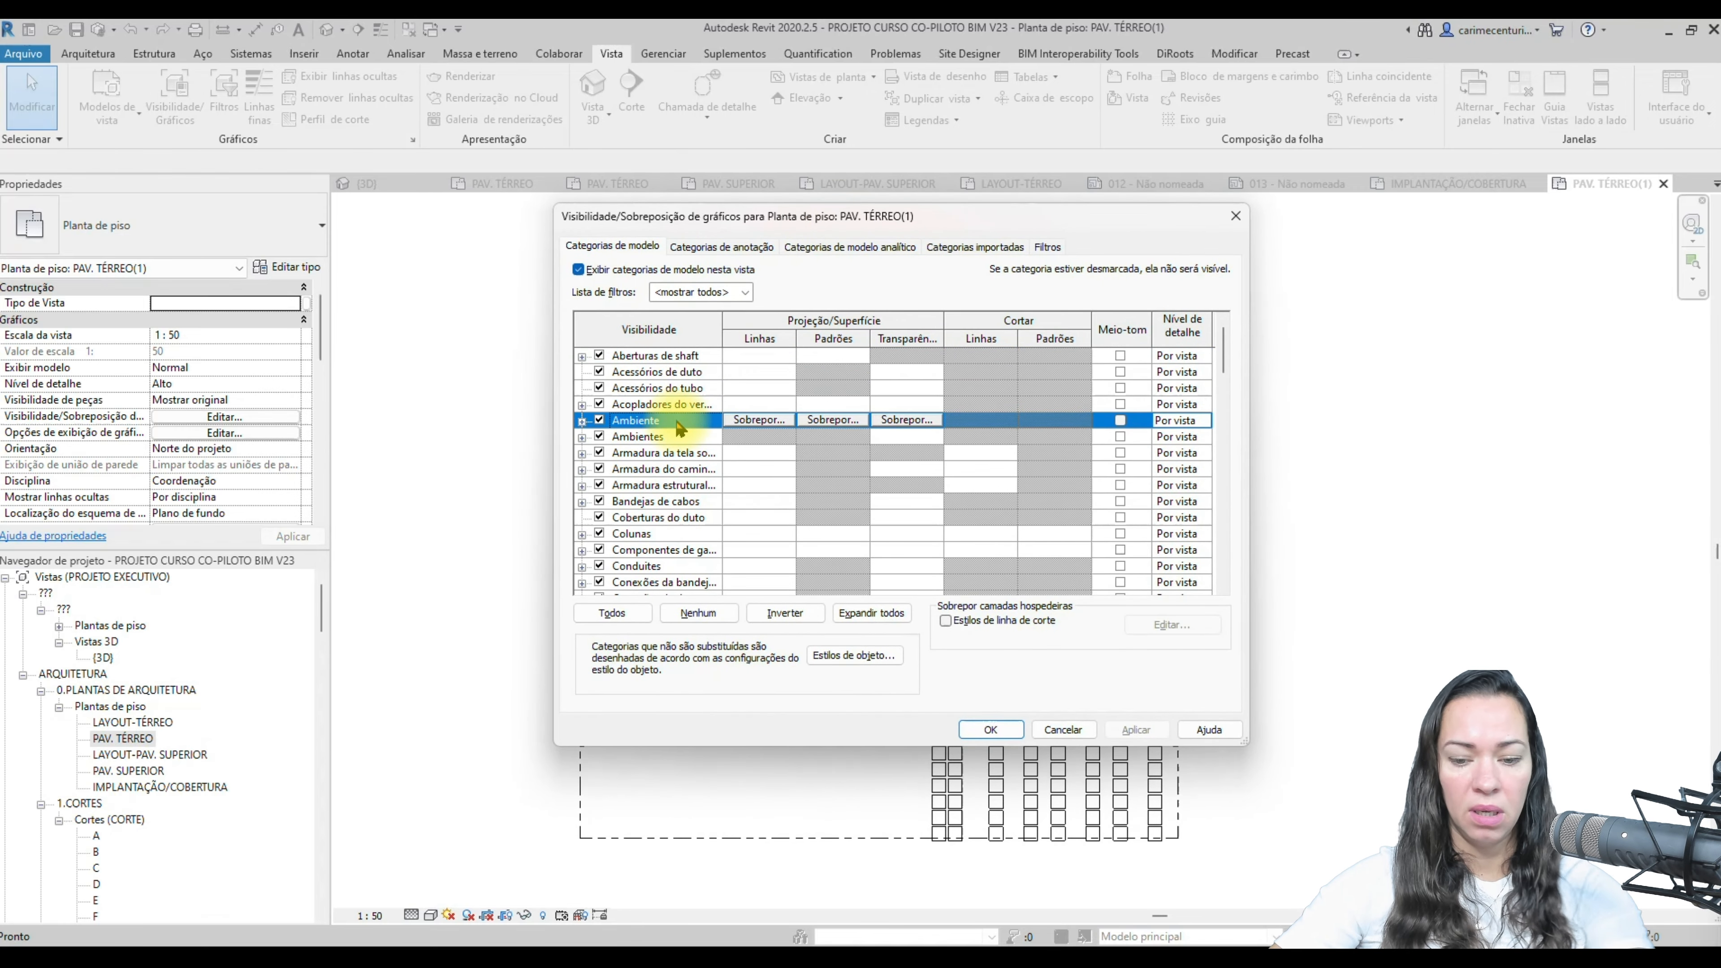
key("p")
scroll(677, 422, "down", 6)
left_click_drag(670, 456, 668, 473)
left_click(669, 473)
scroll(669, 476, "down", 1)
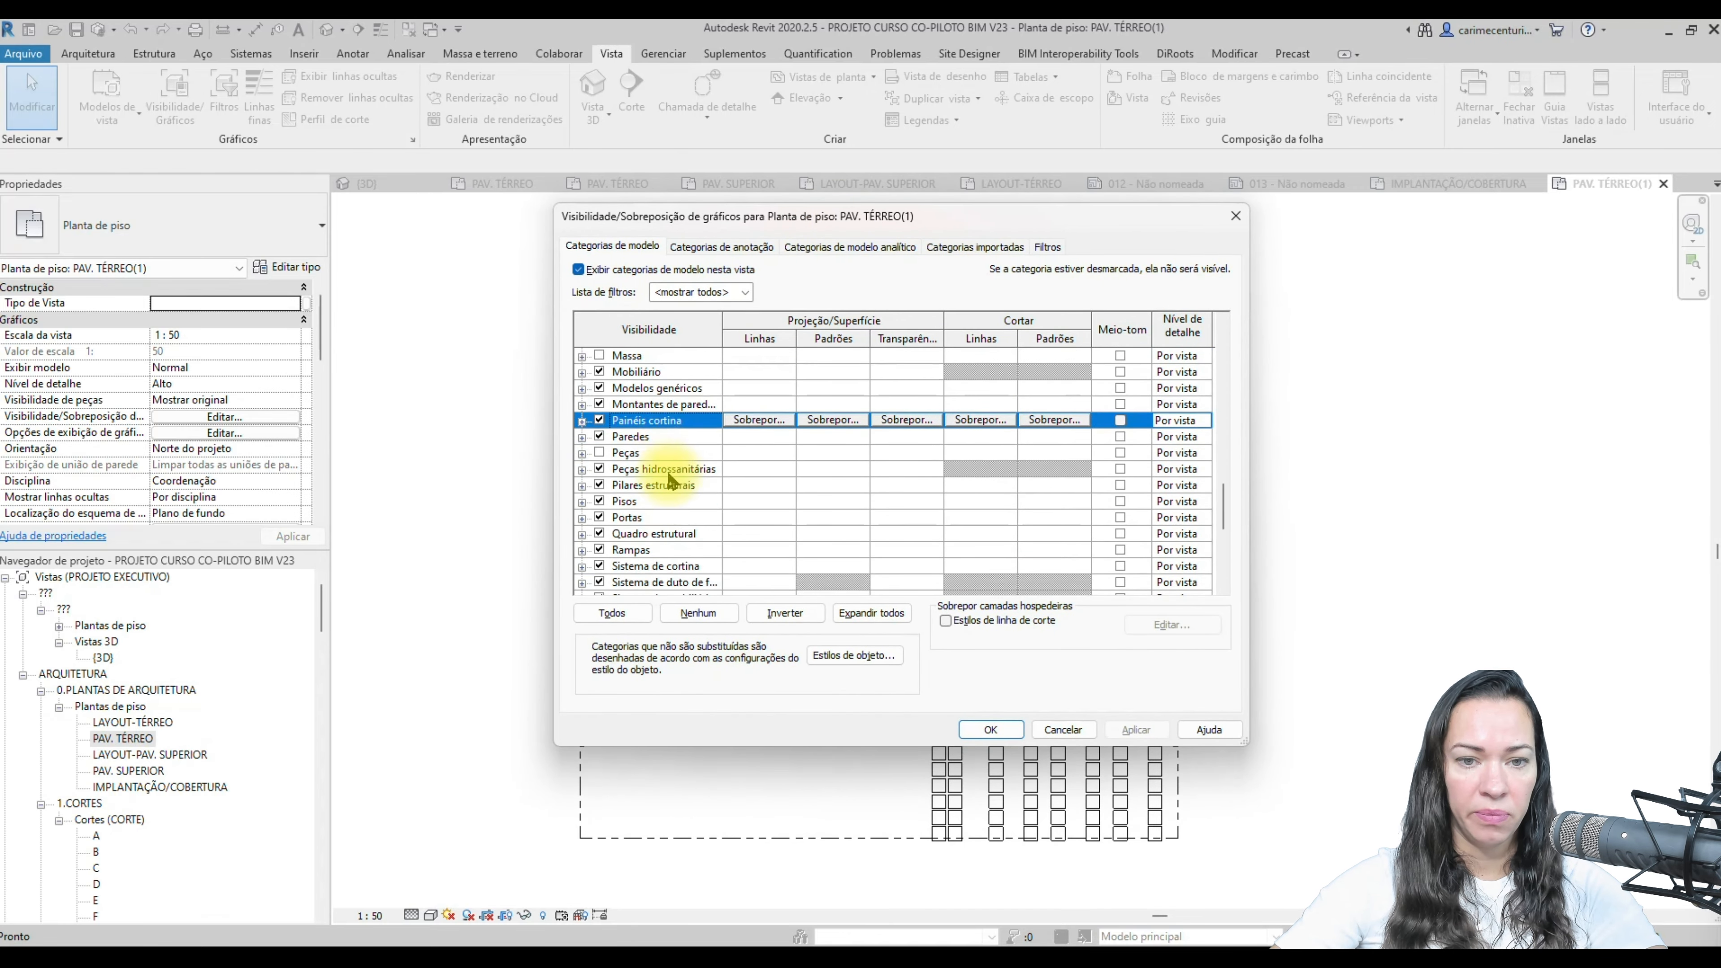
left_click(634, 437)
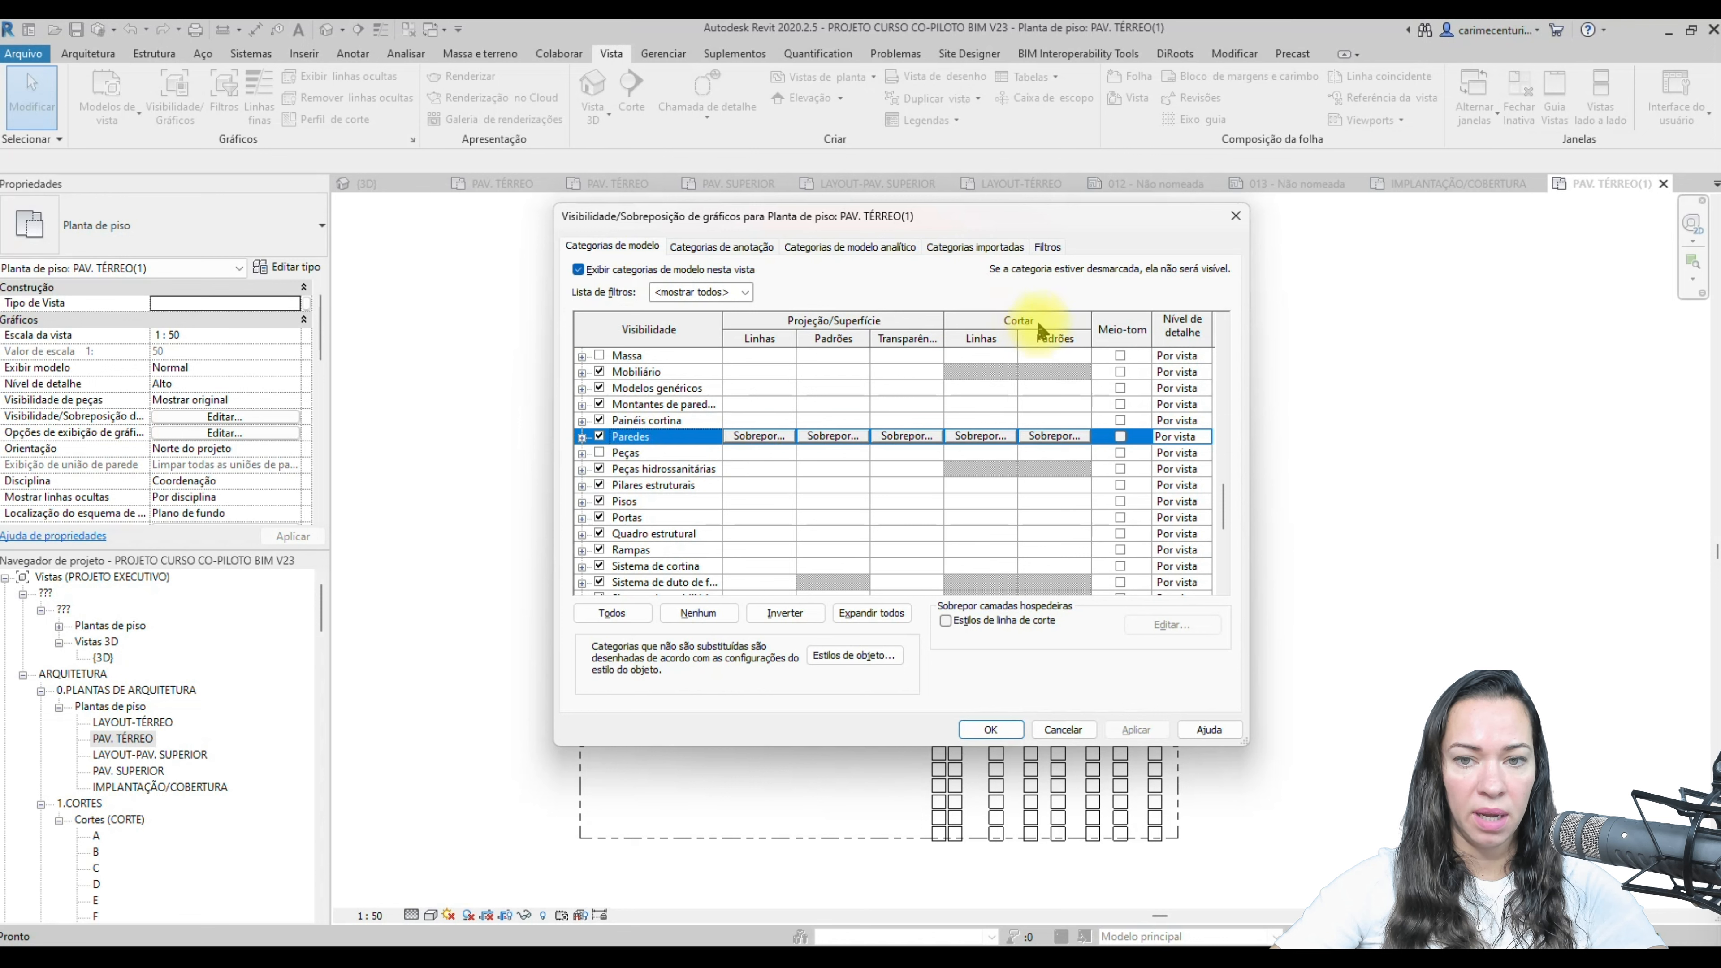
left_click(1056, 437)
left_click_drag(652, 399, 808, 333)
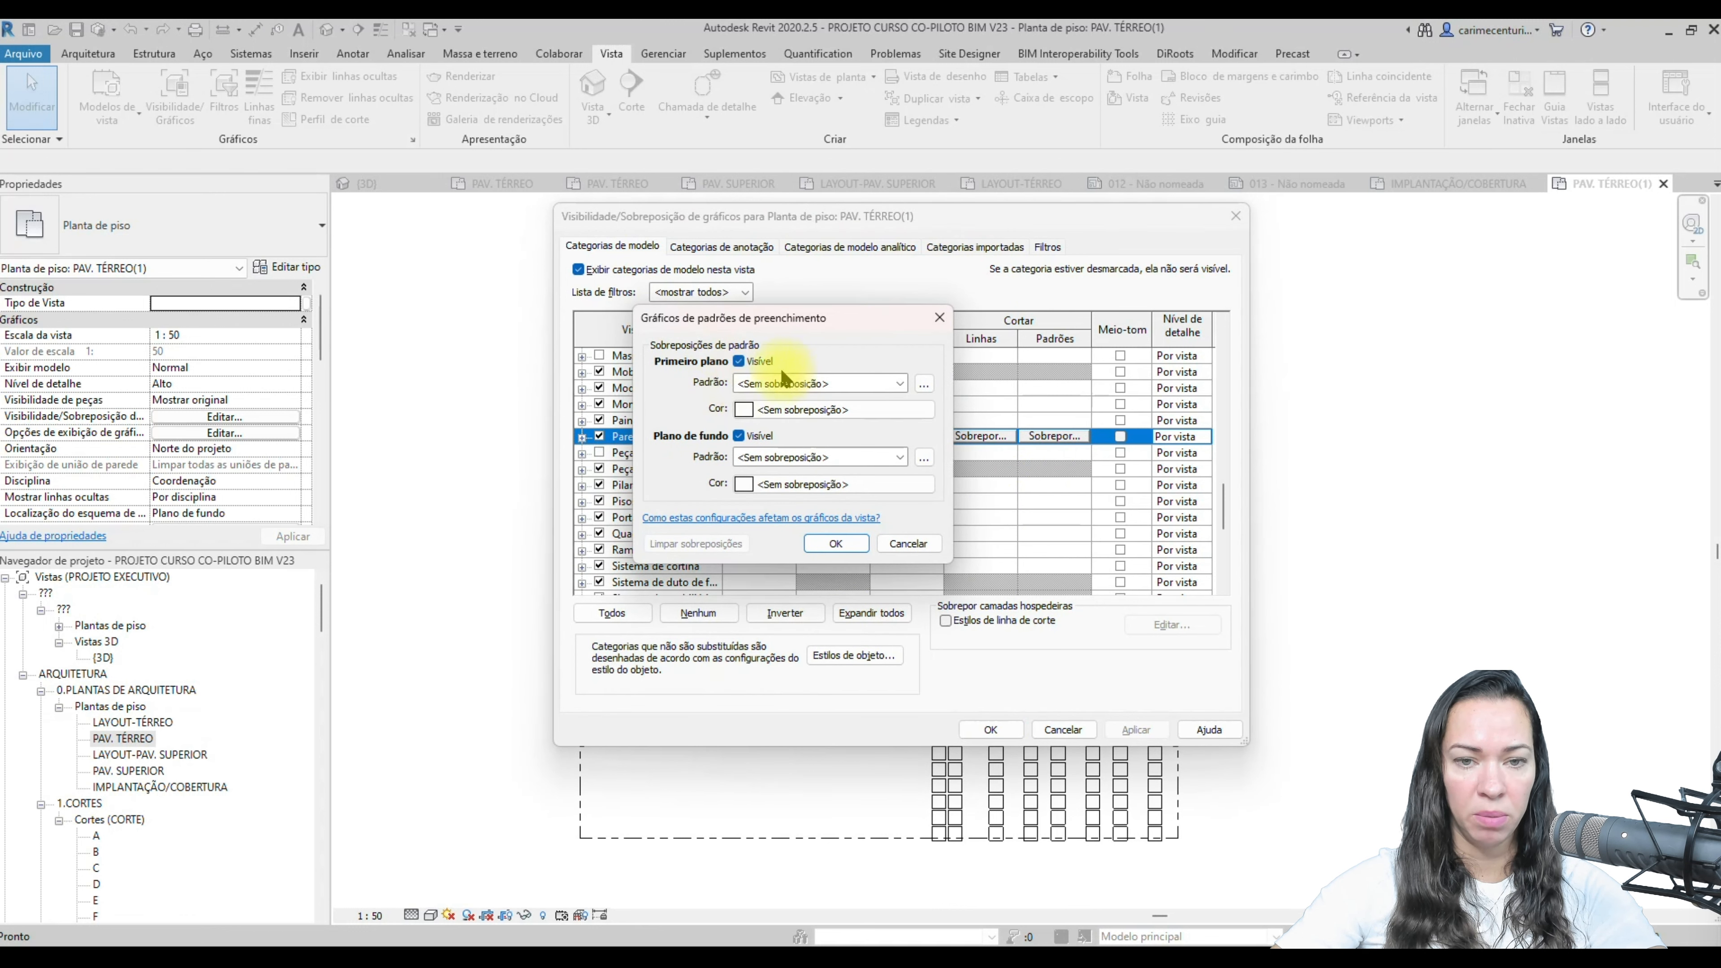
- Set the foreground cut pattern of the walls to solid fill with the colour Preto
left_click(764, 386)
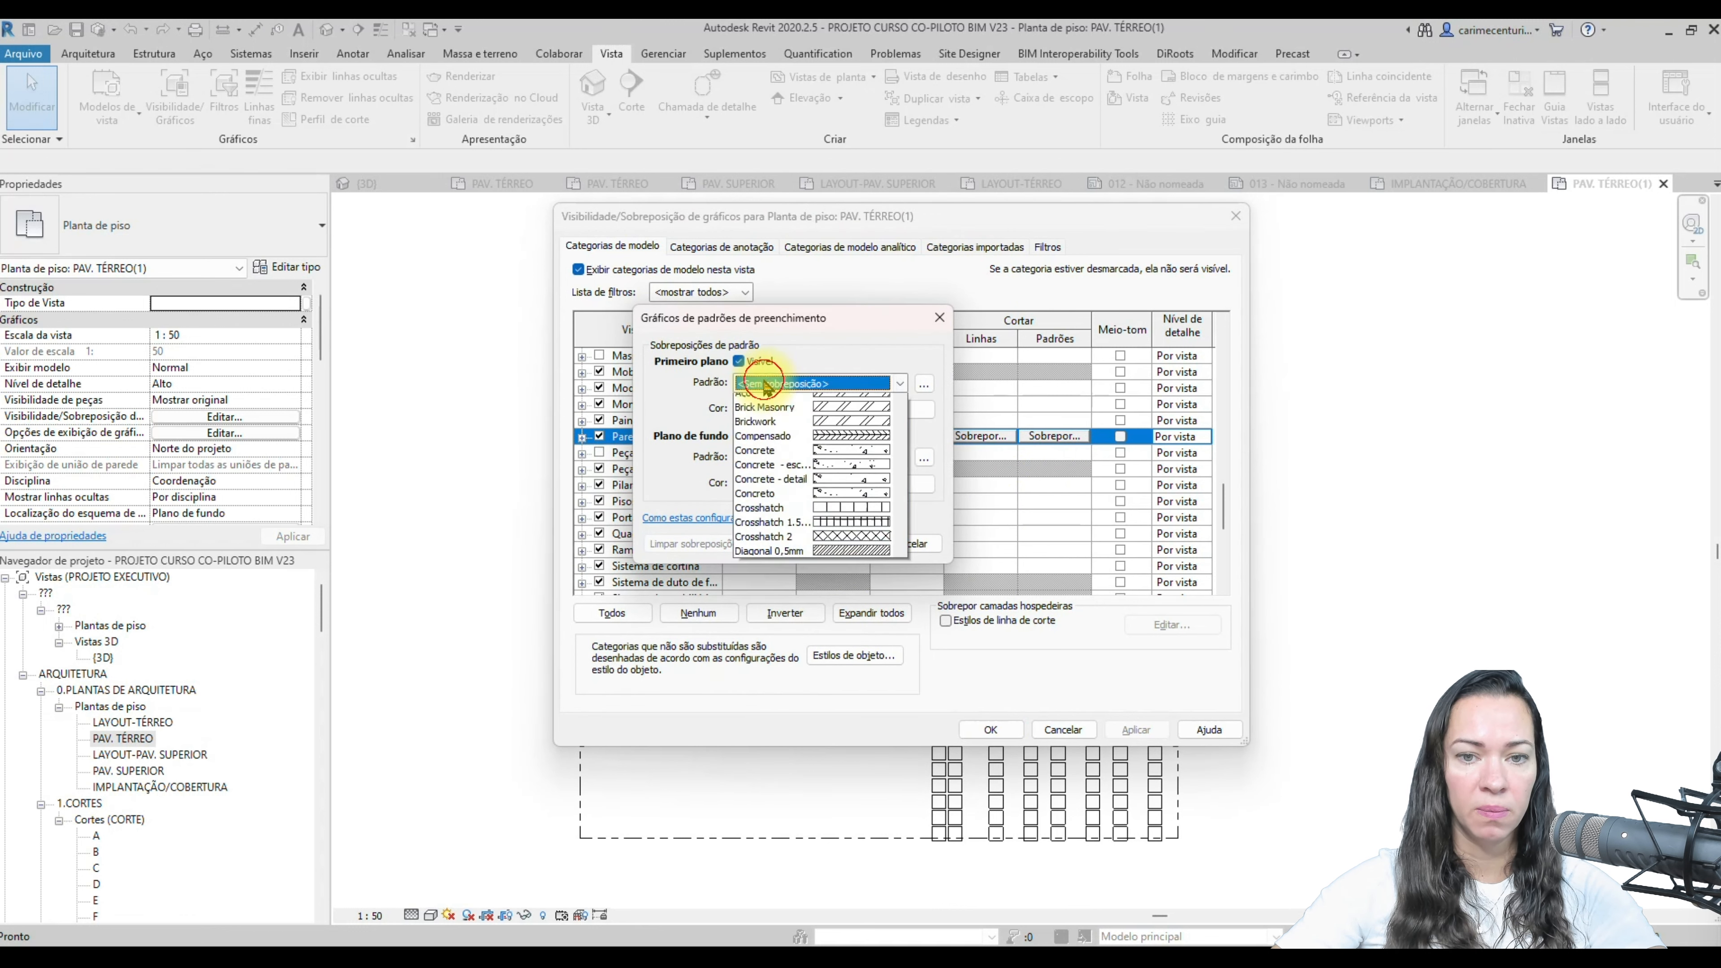
left_click(779, 414)
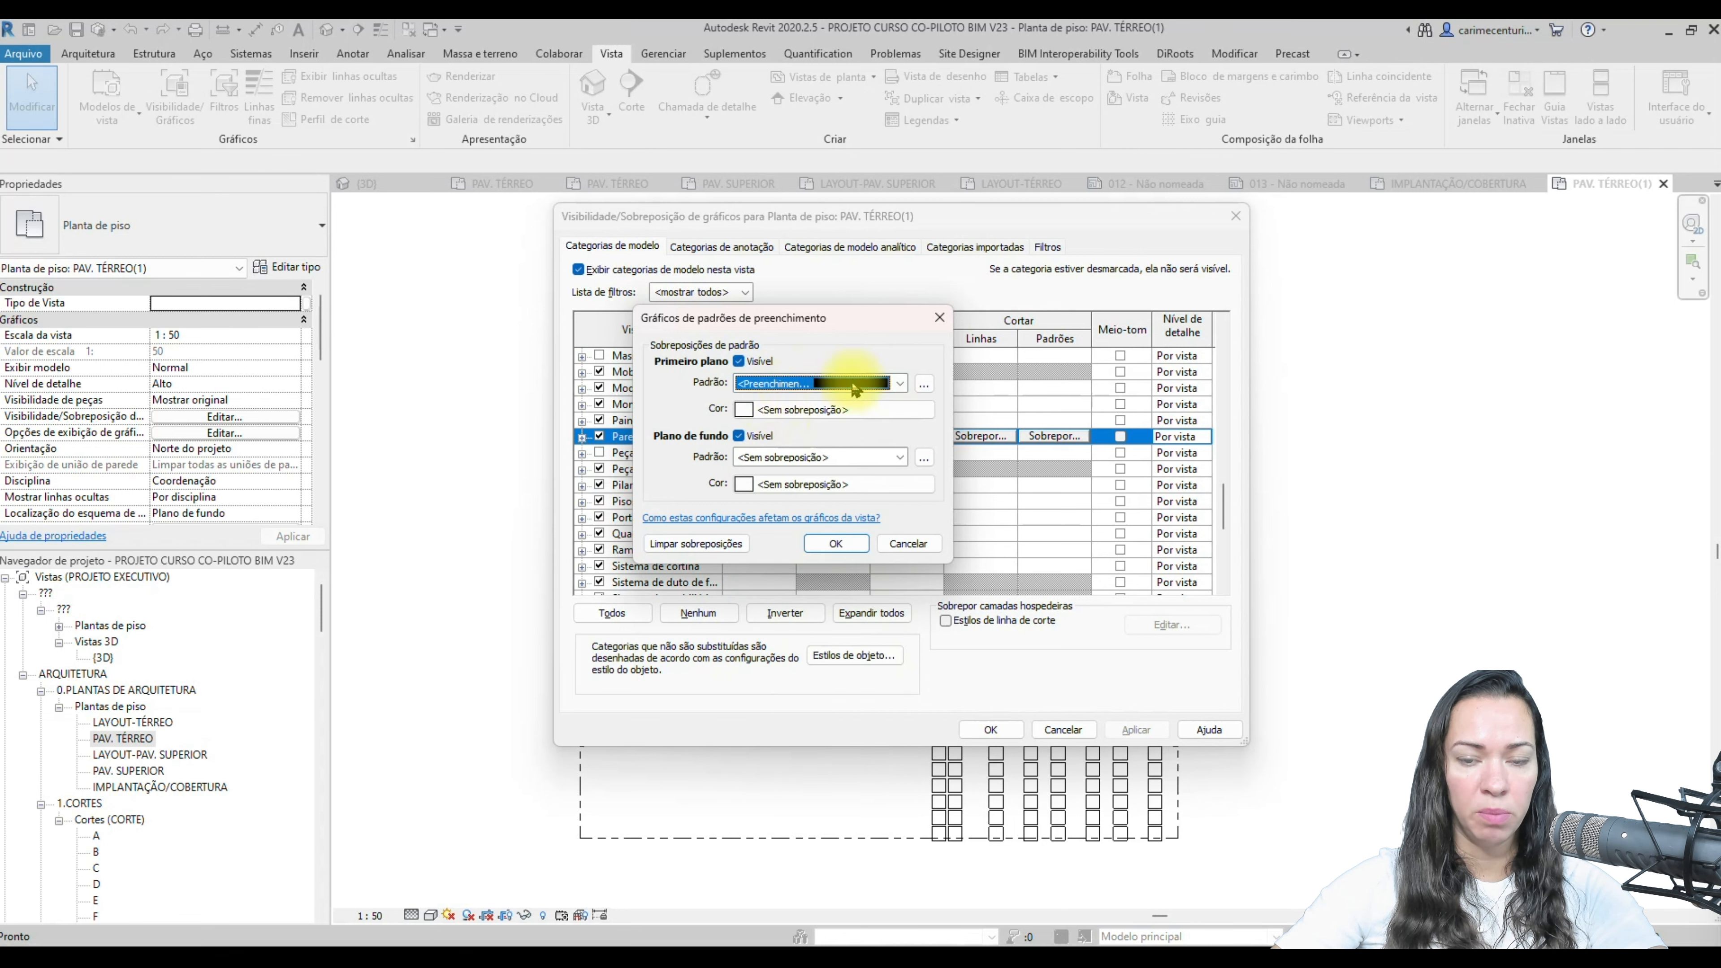
left_click(779, 410)
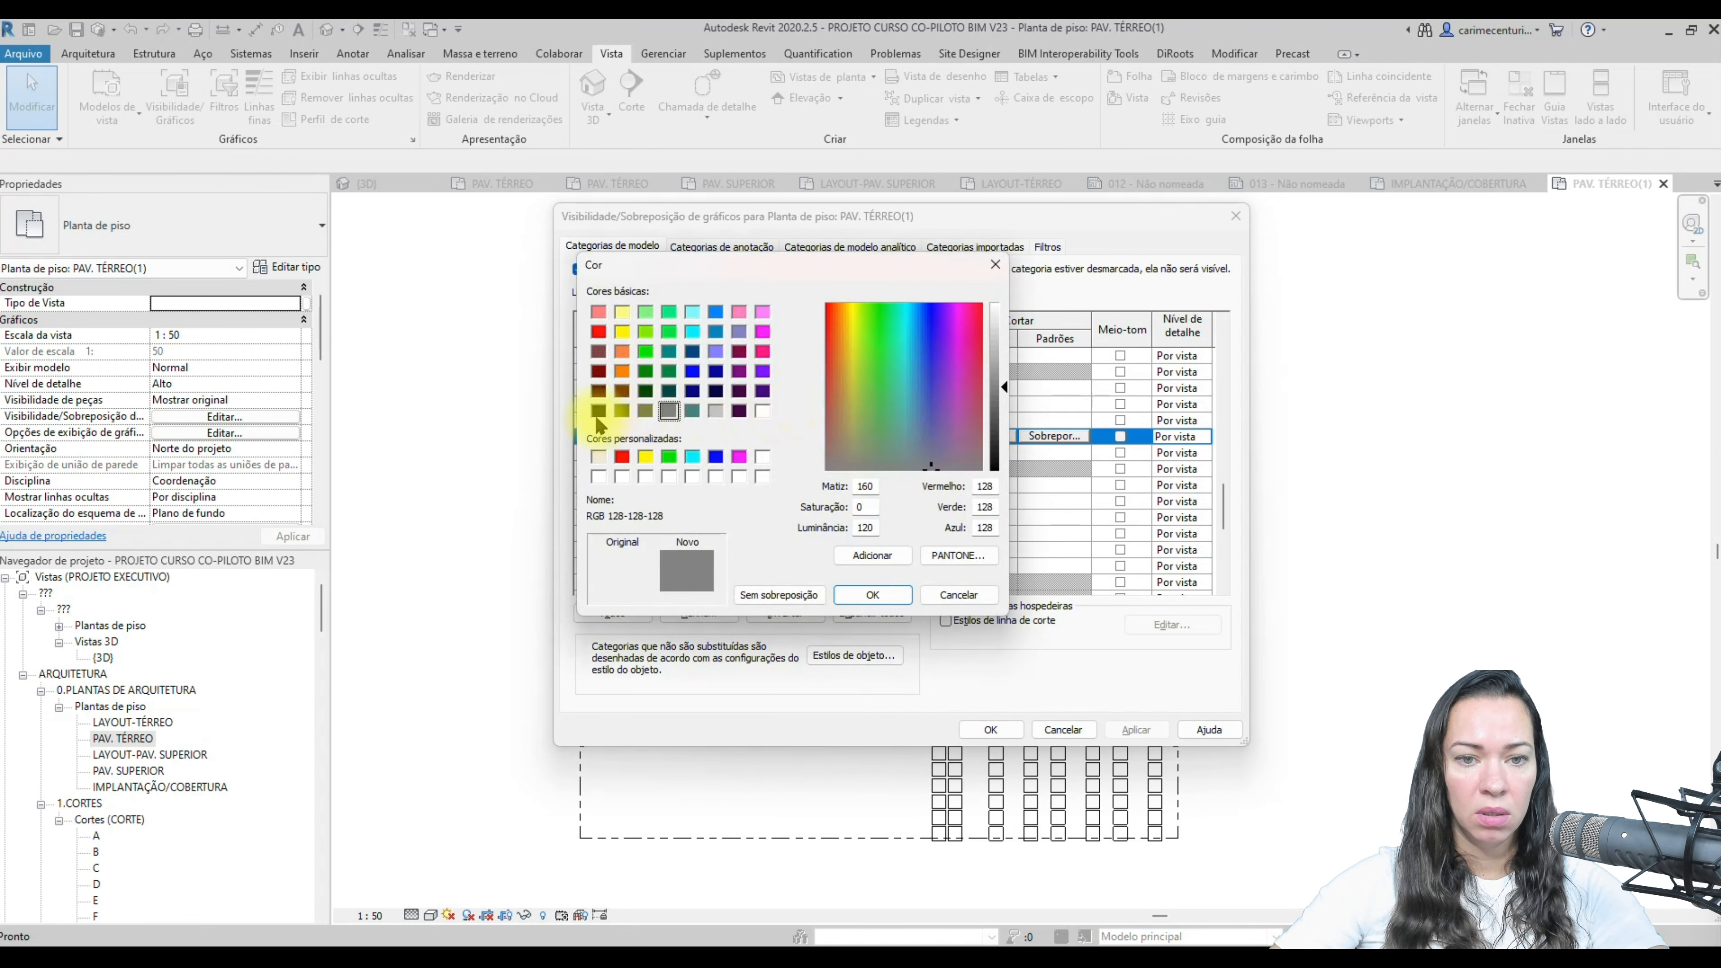
left_click(599, 411)
left_click(872, 594)
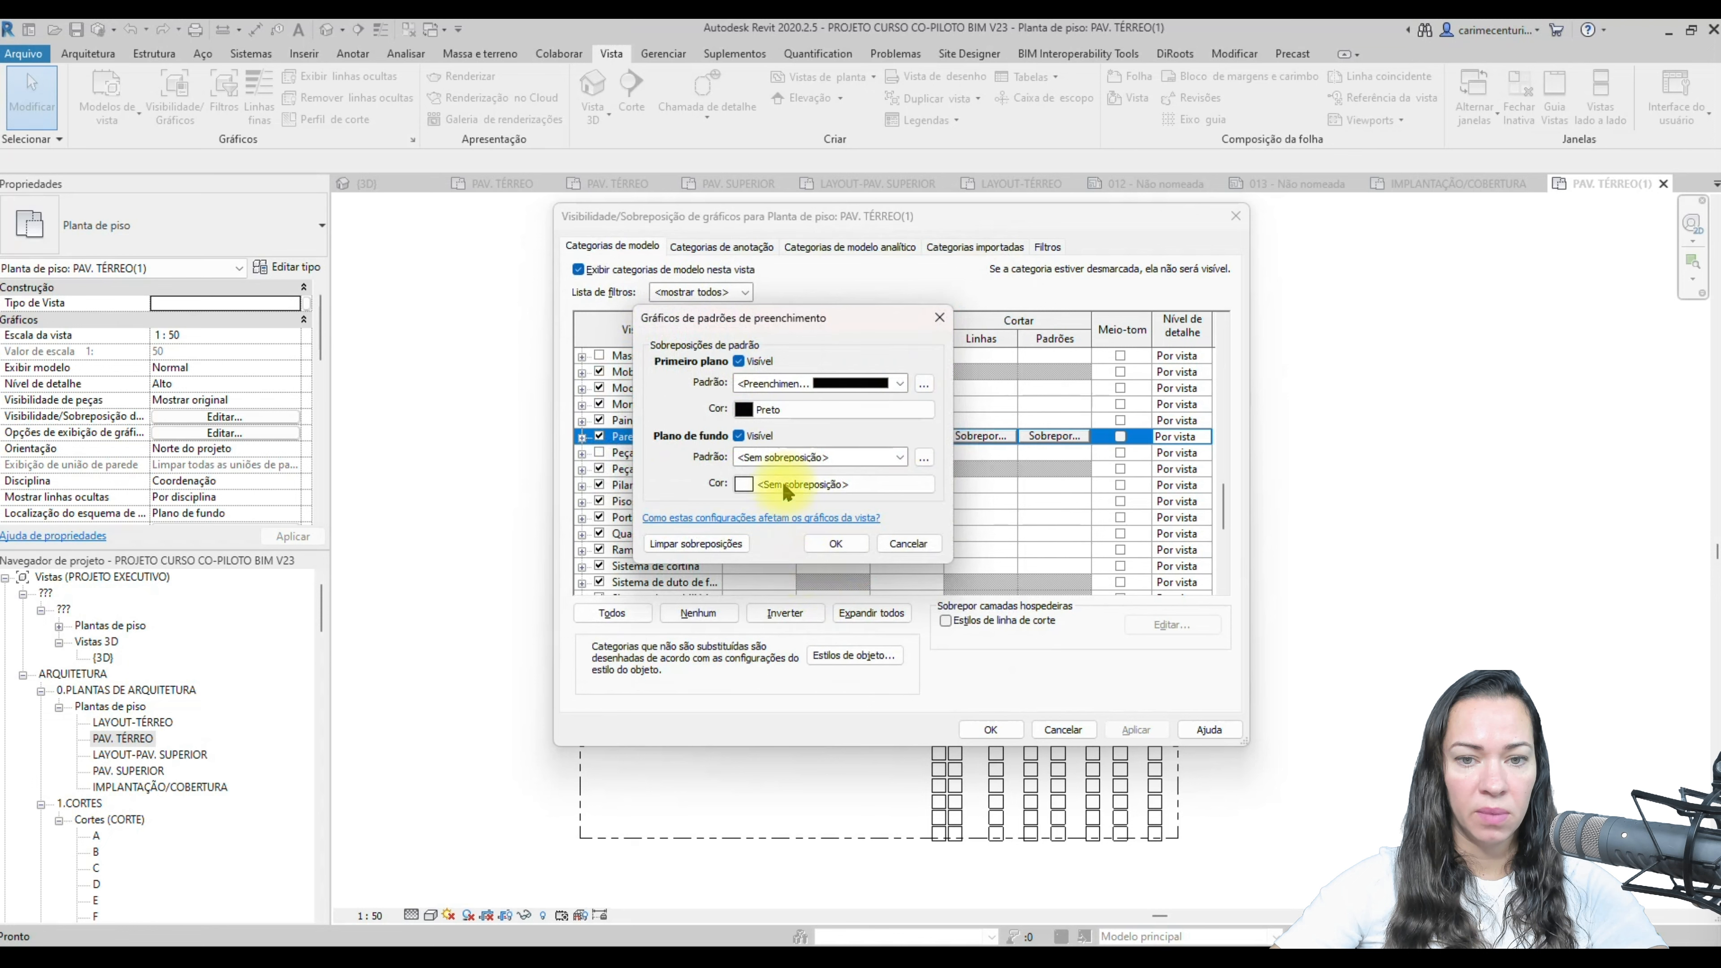
- Set the background cut pattern of the walls to solid fill with the colour Preto
left_click(779, 457)
left_click(786, 491)
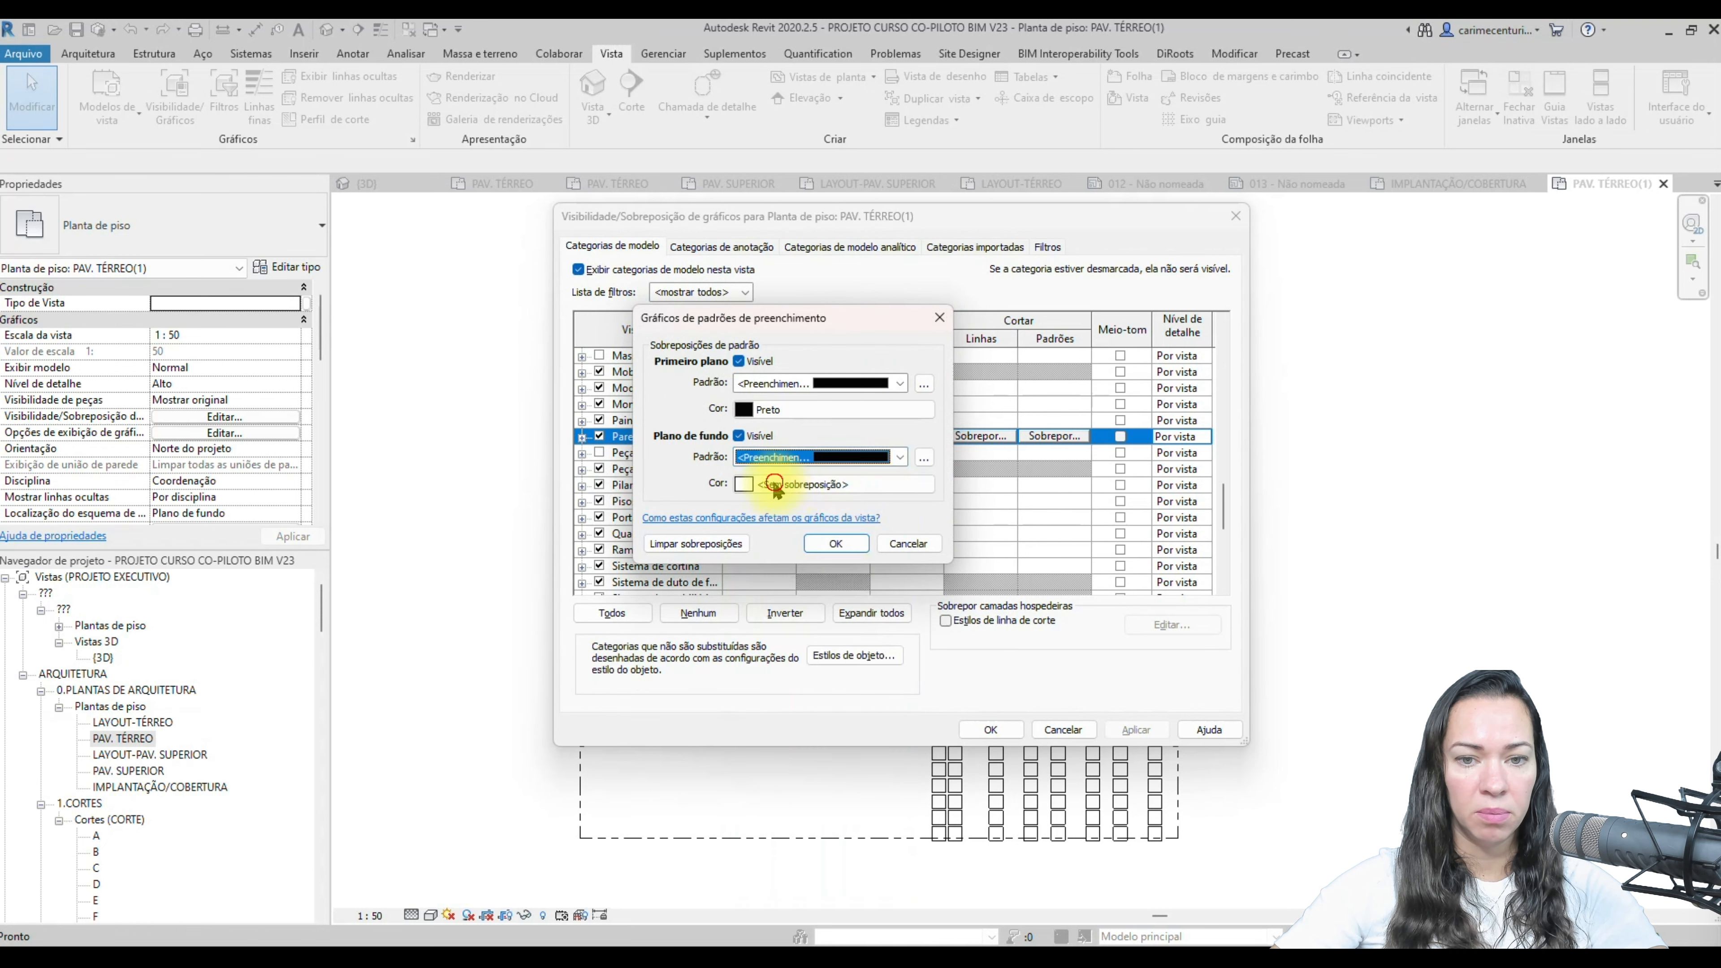
left_click(780, 483)
left_click(599, 411)
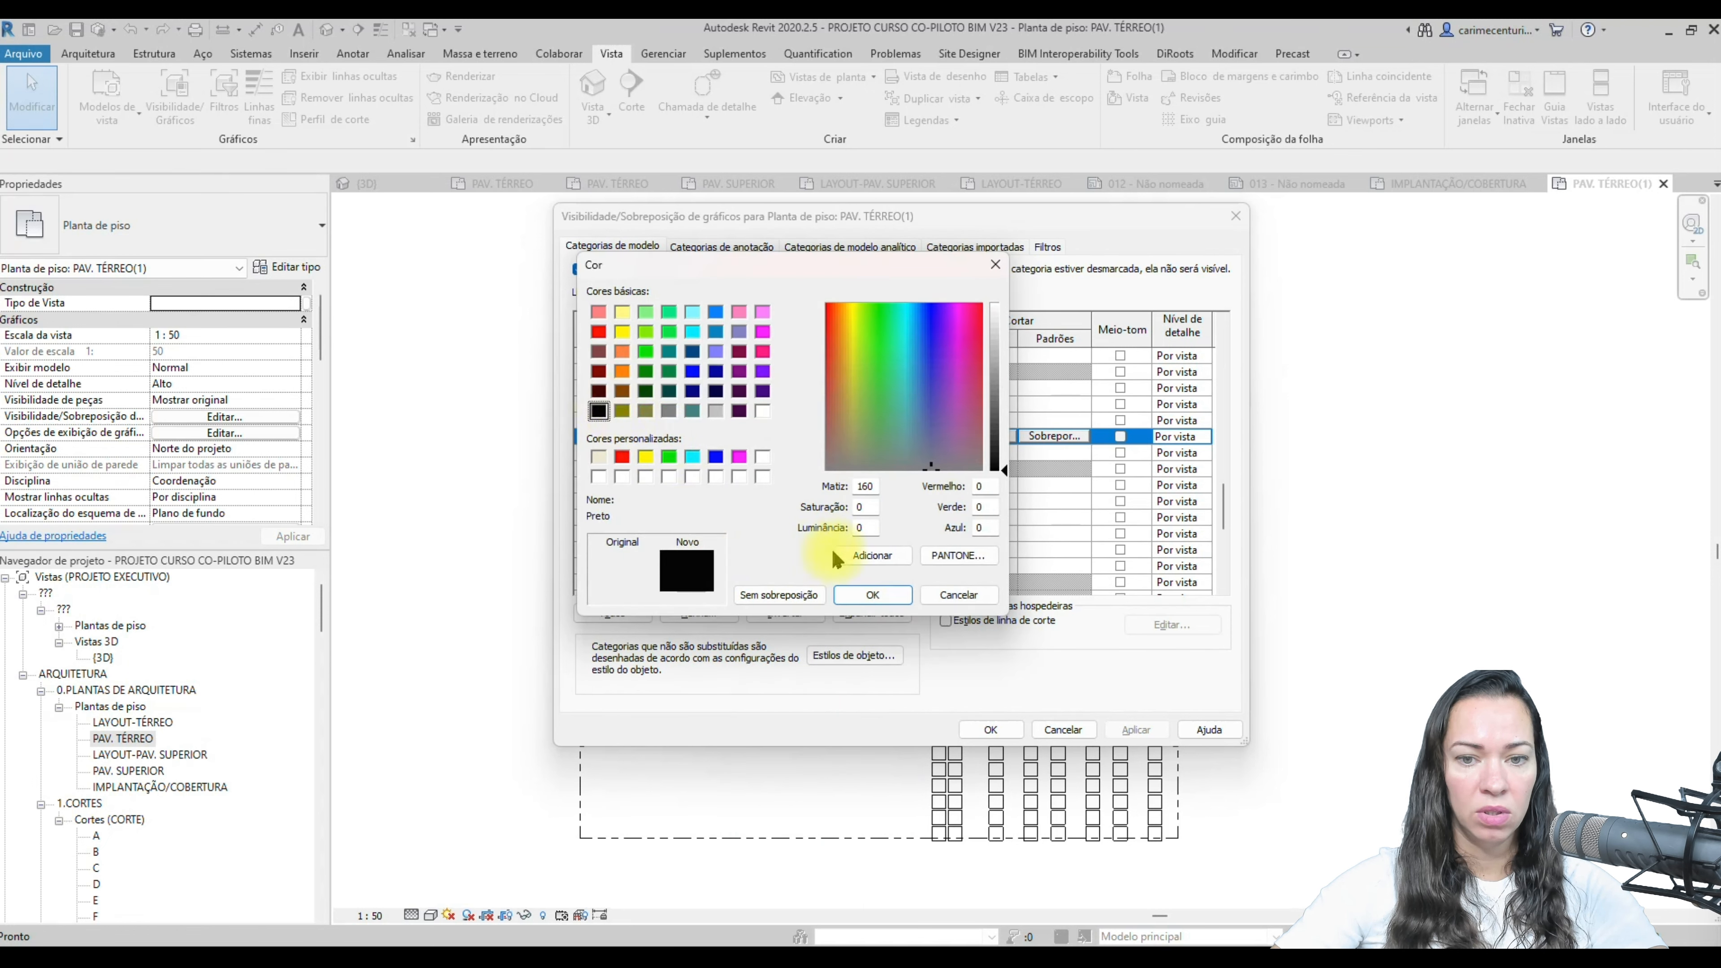
left_click(874, 594)
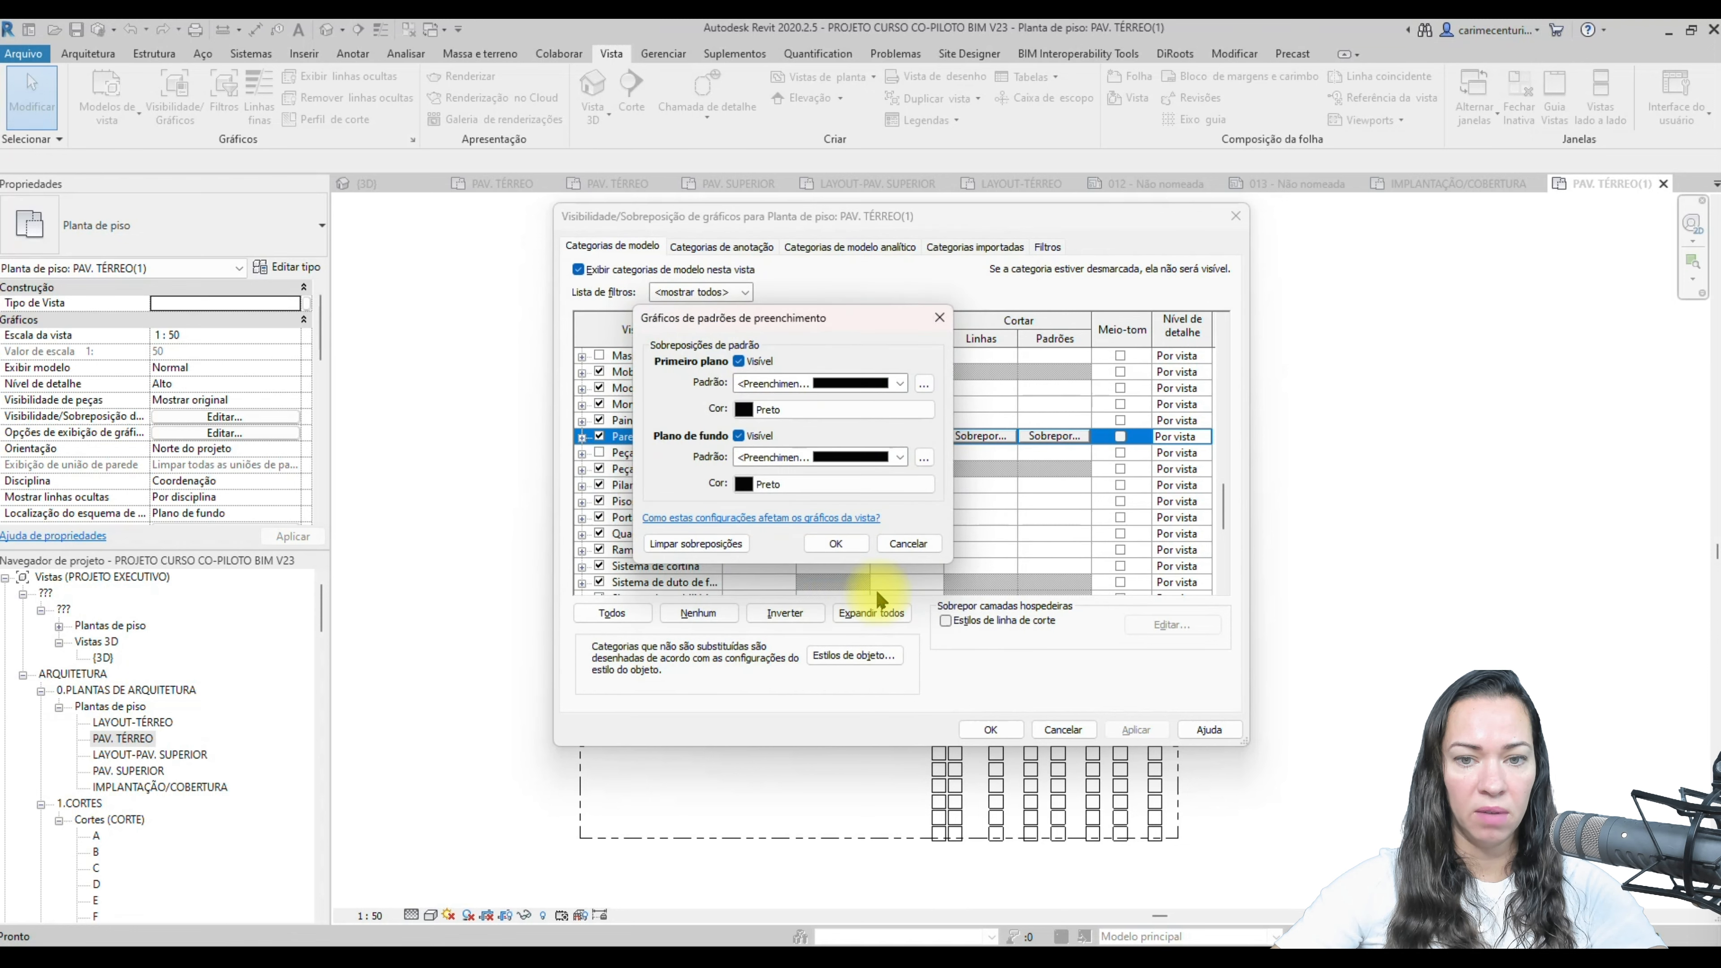
- Apply the solid black cut pattern override of the Paredes category to the plan
left_click(835, 545)
left_click(993, 730)
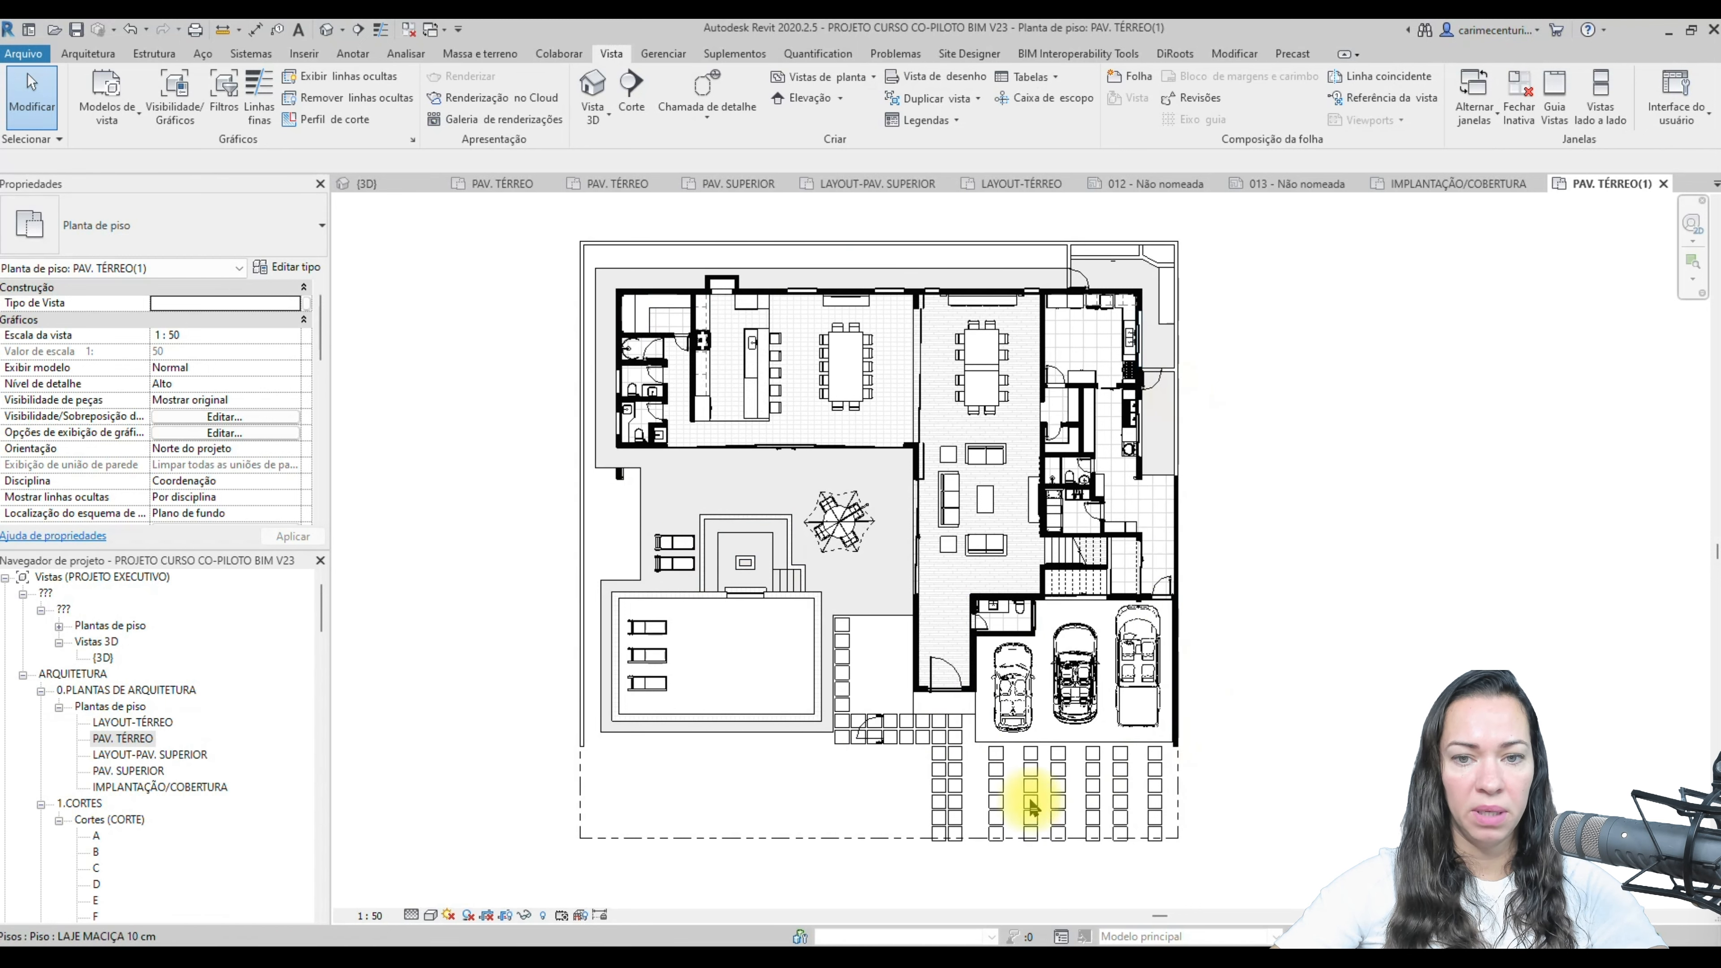
- Examine the cut walls and the floor patterns across the rooms and outdoor areas of the plan
scroll(780, 339, "up", 3)
scroll(813, 343, "down", 3)
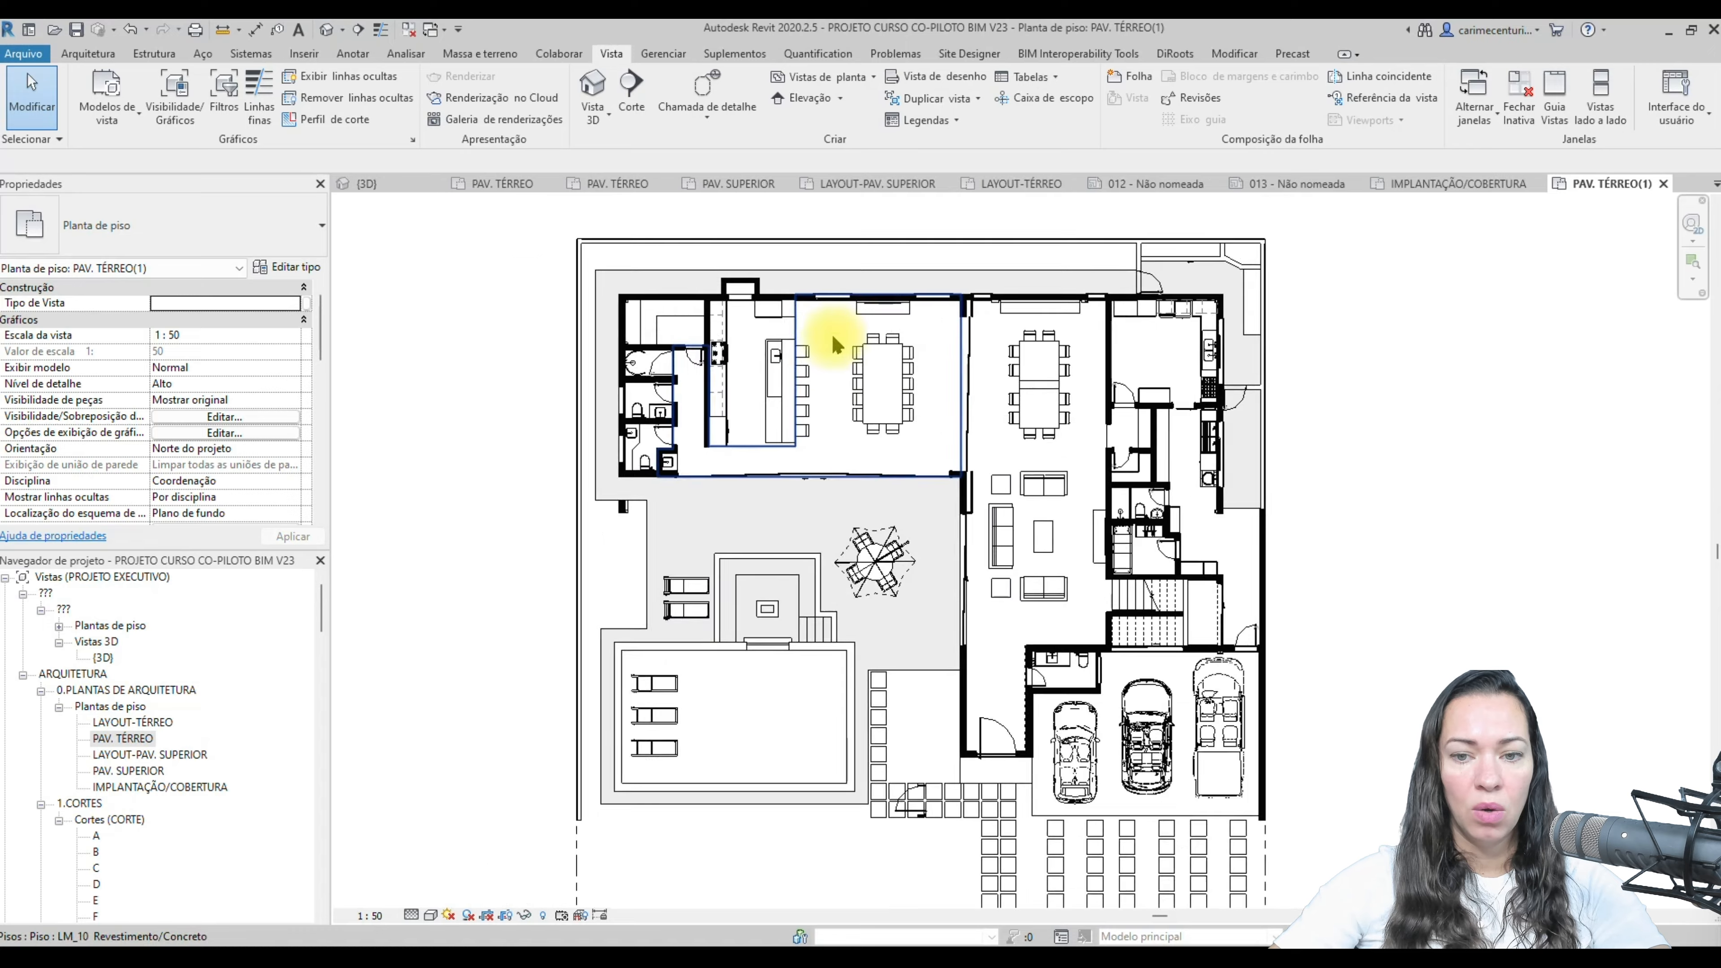
middle_click_drag(1295, 673, 1229, 661)
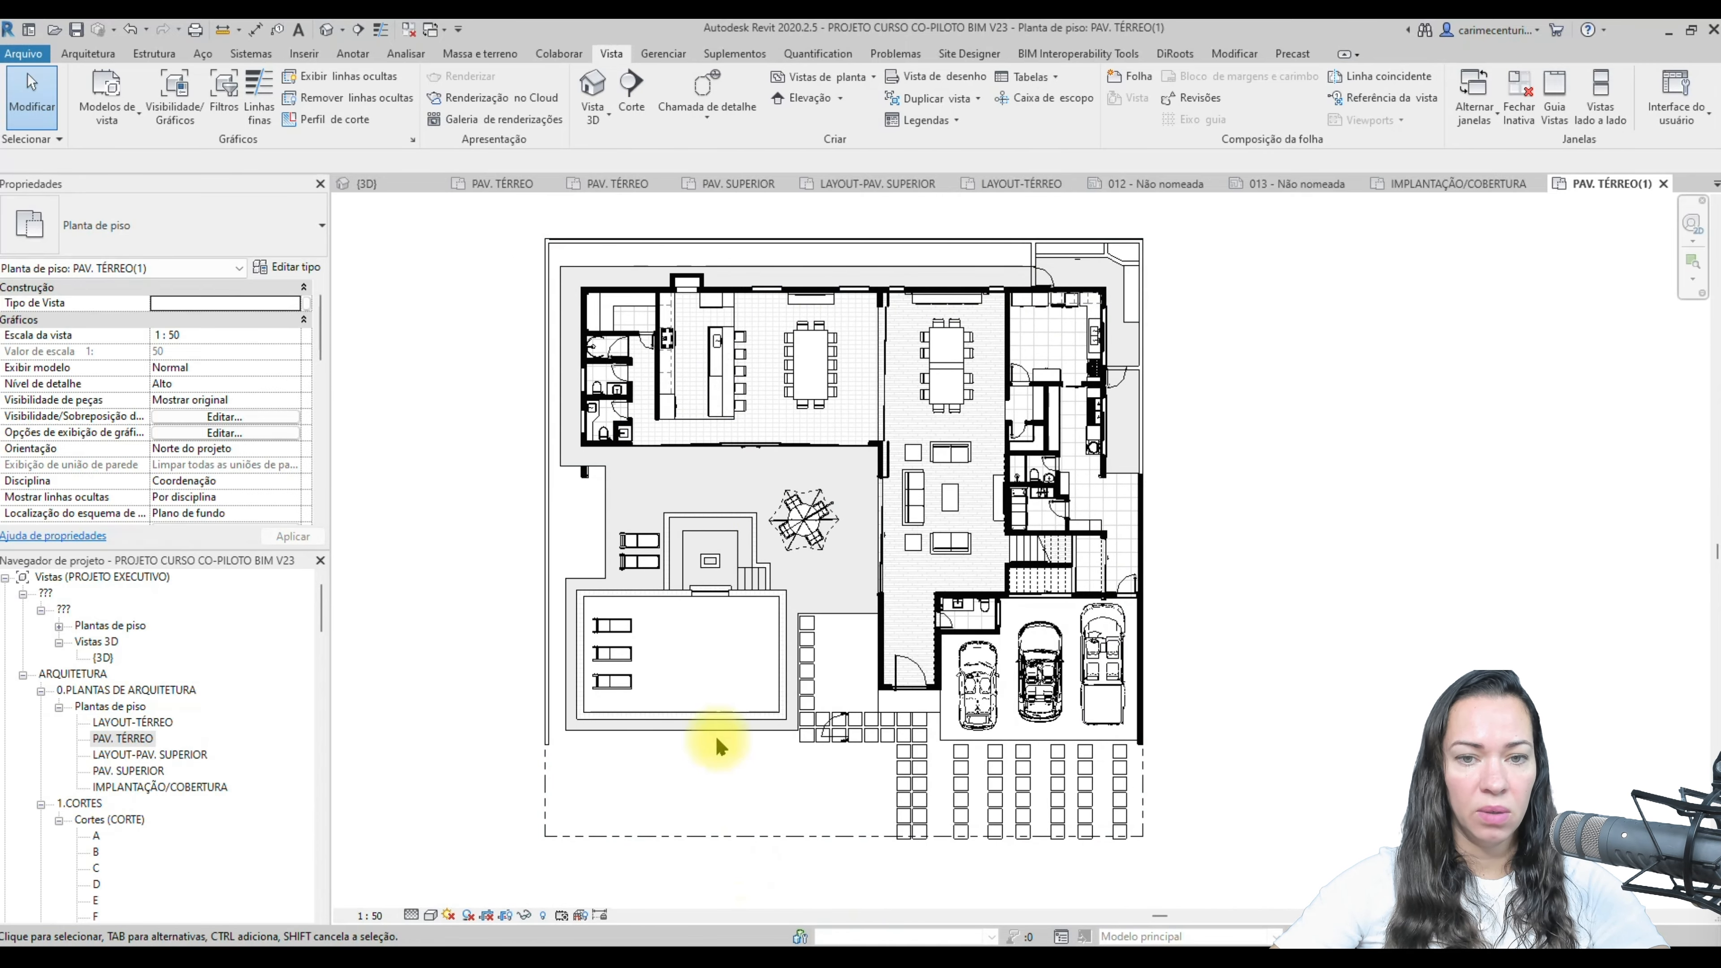
scroll(596, 354, "up", 4)
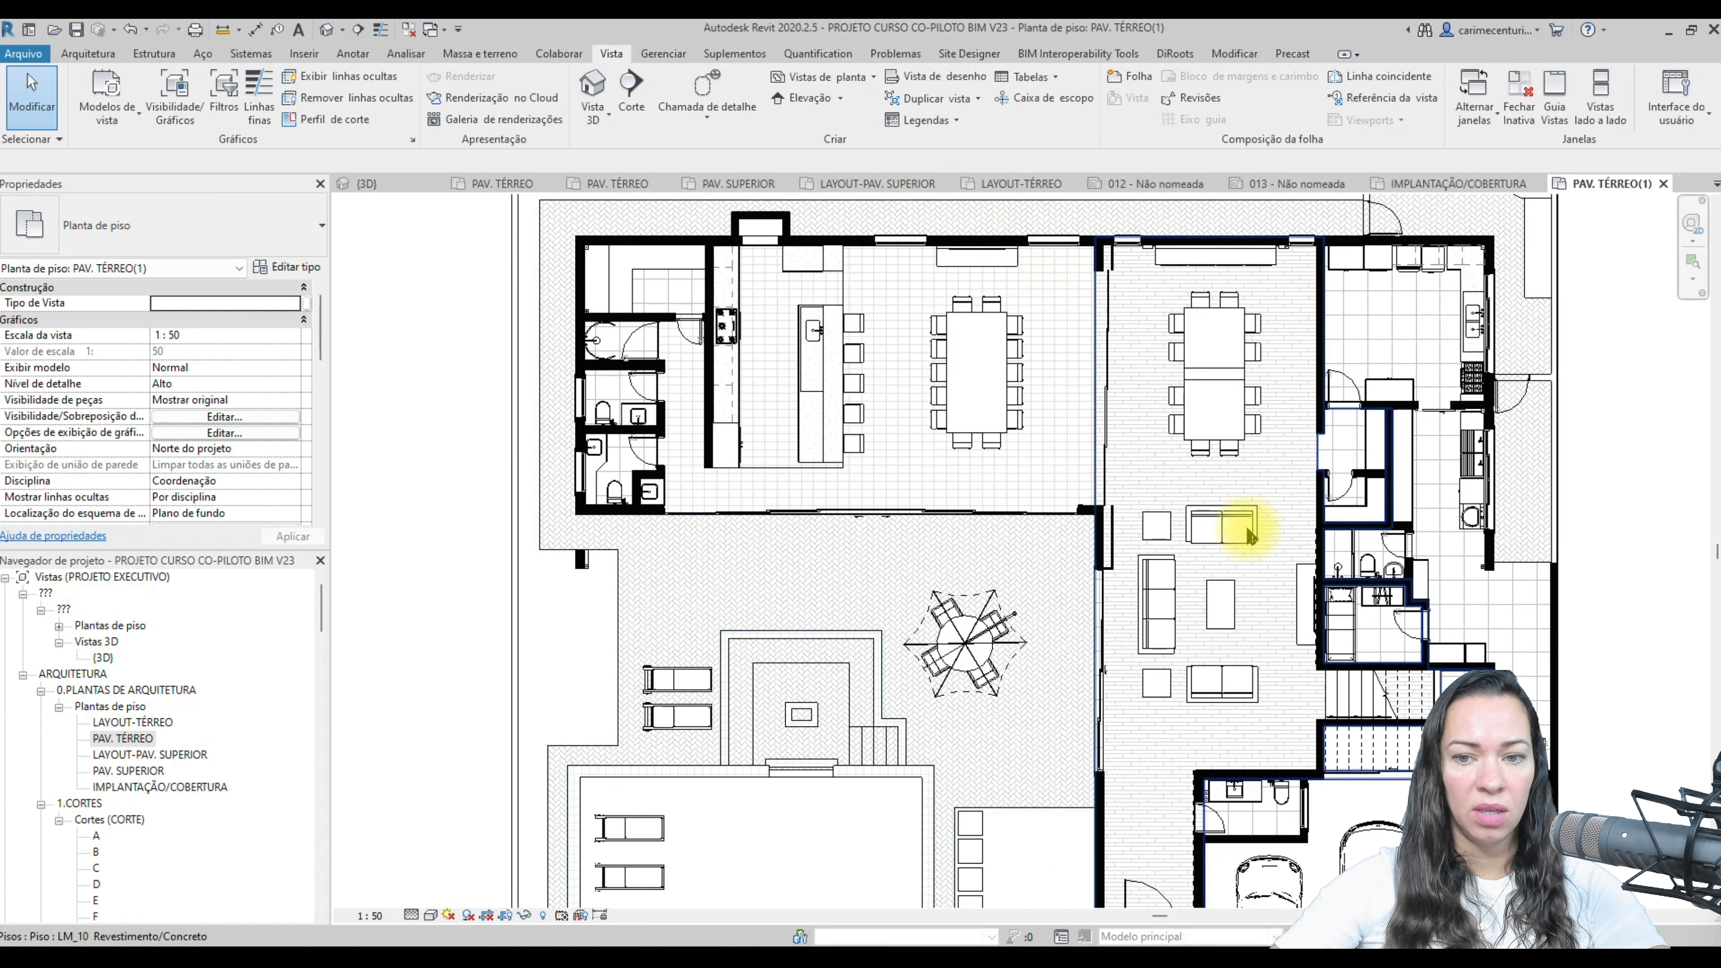
middle_click_drag(1018, 633, 960, 615)
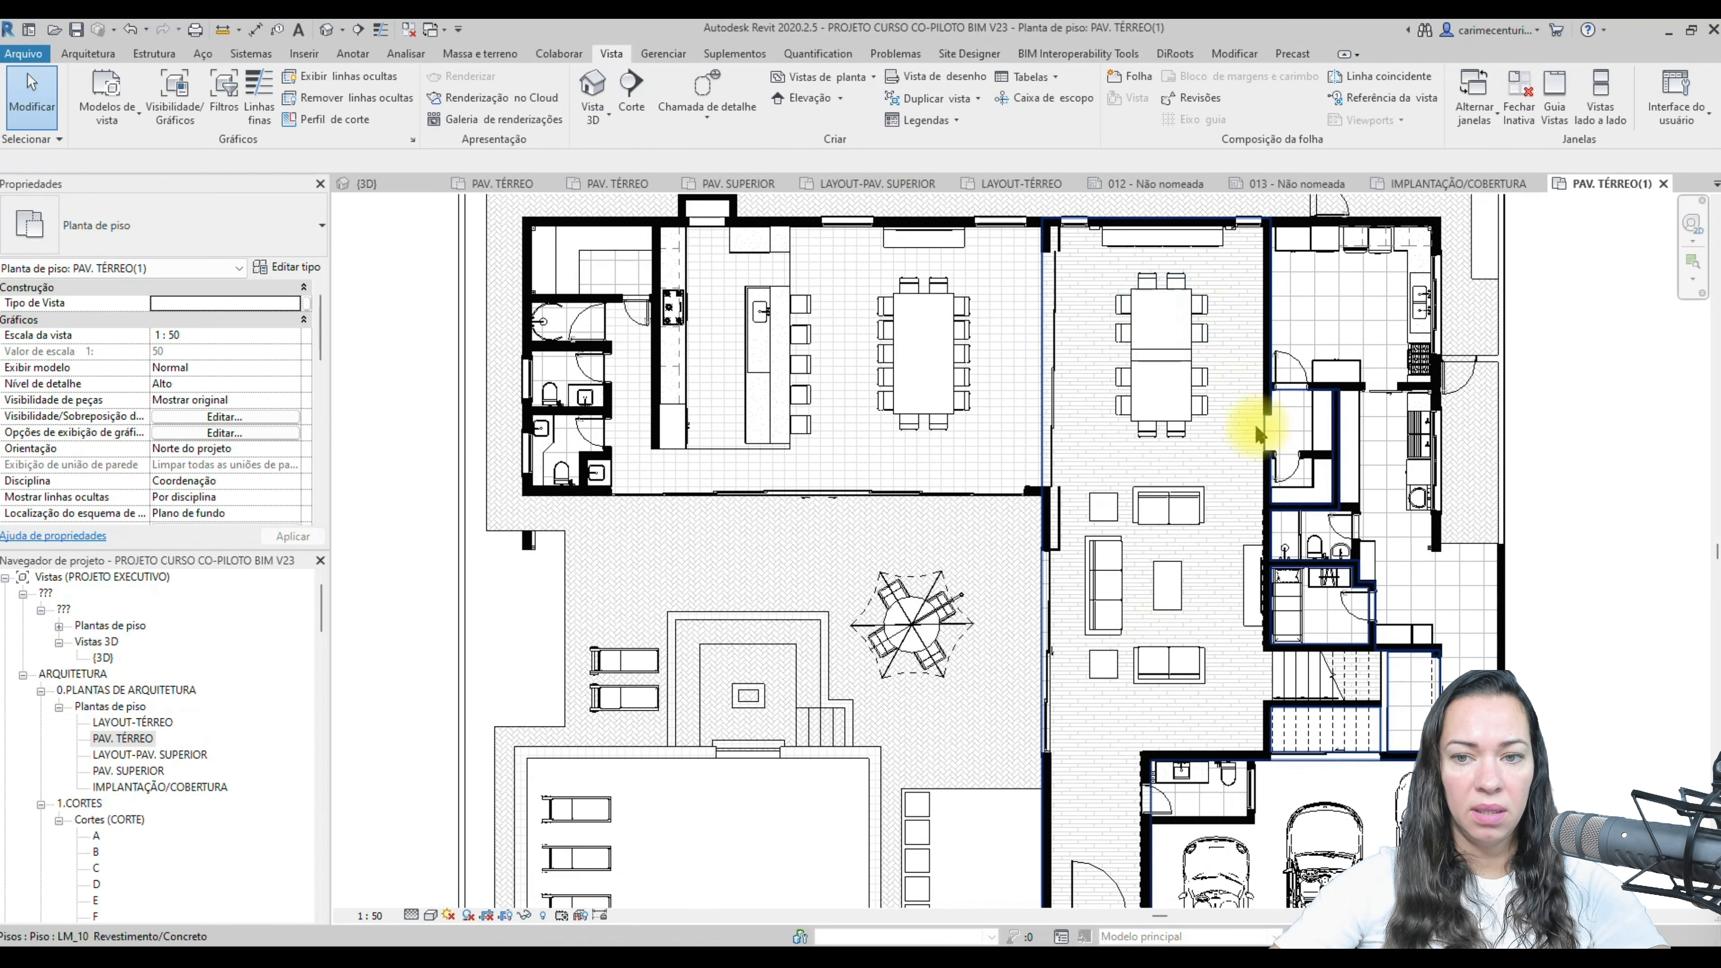
scroll(787, 404, "down", 2)
middle_click_drag(825, 741, 741, 693)
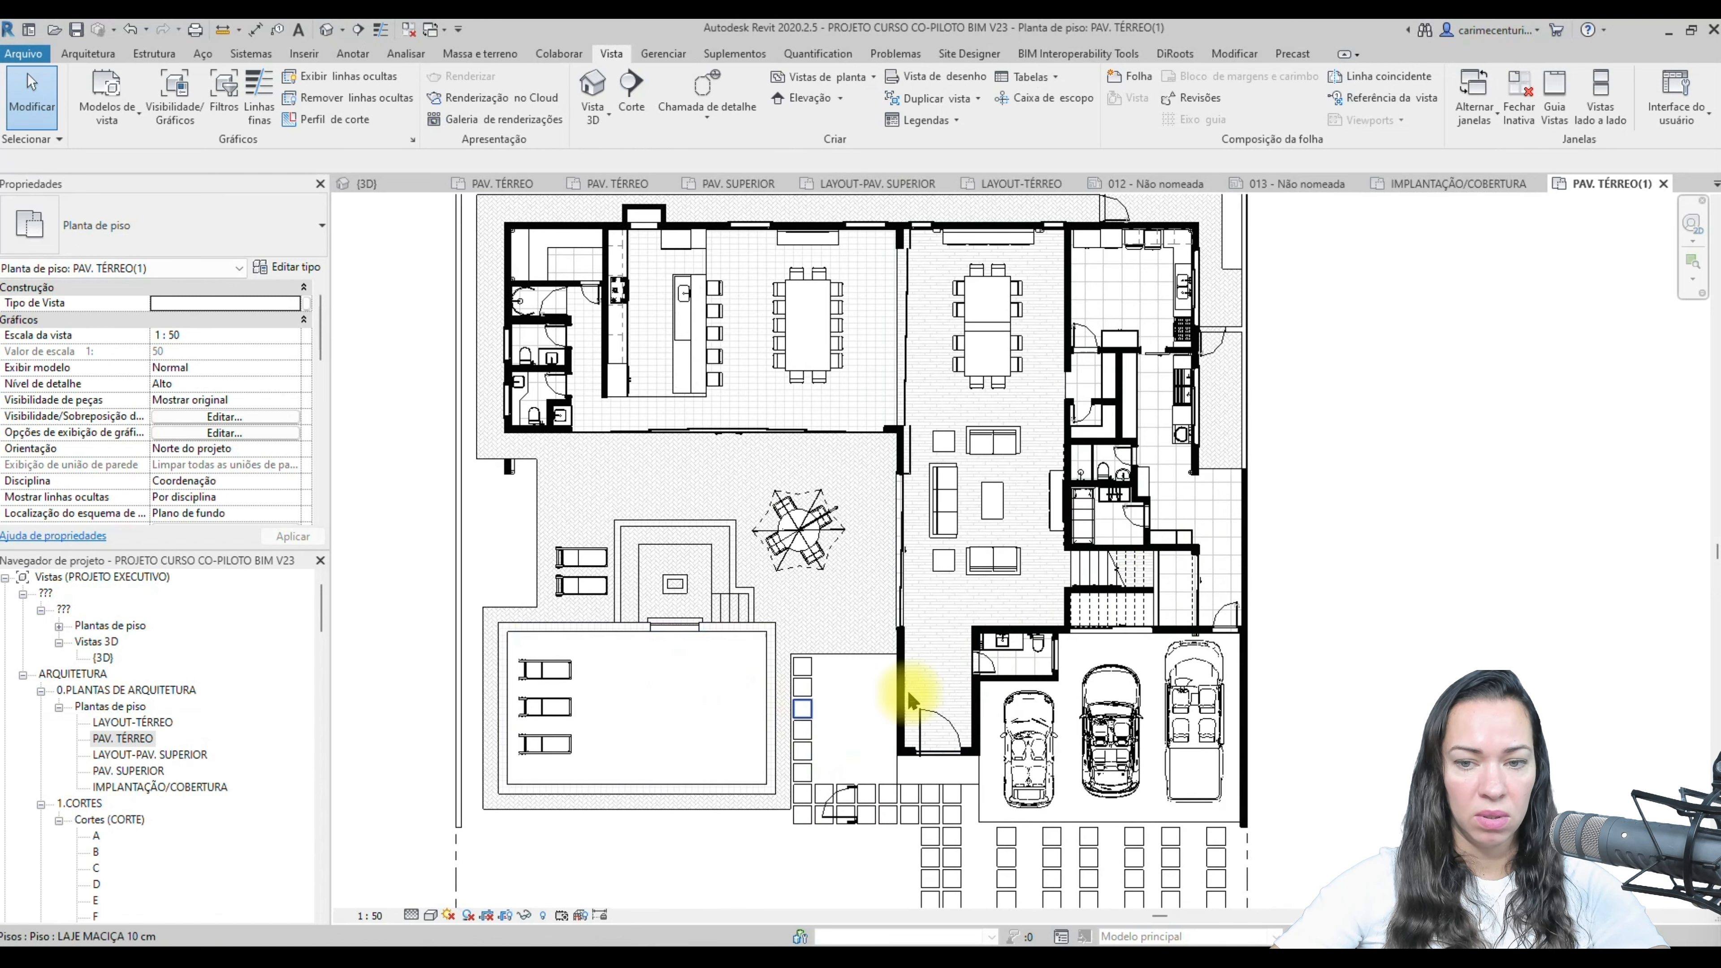
middle_click_drag(1328, 446, 1332, 469)
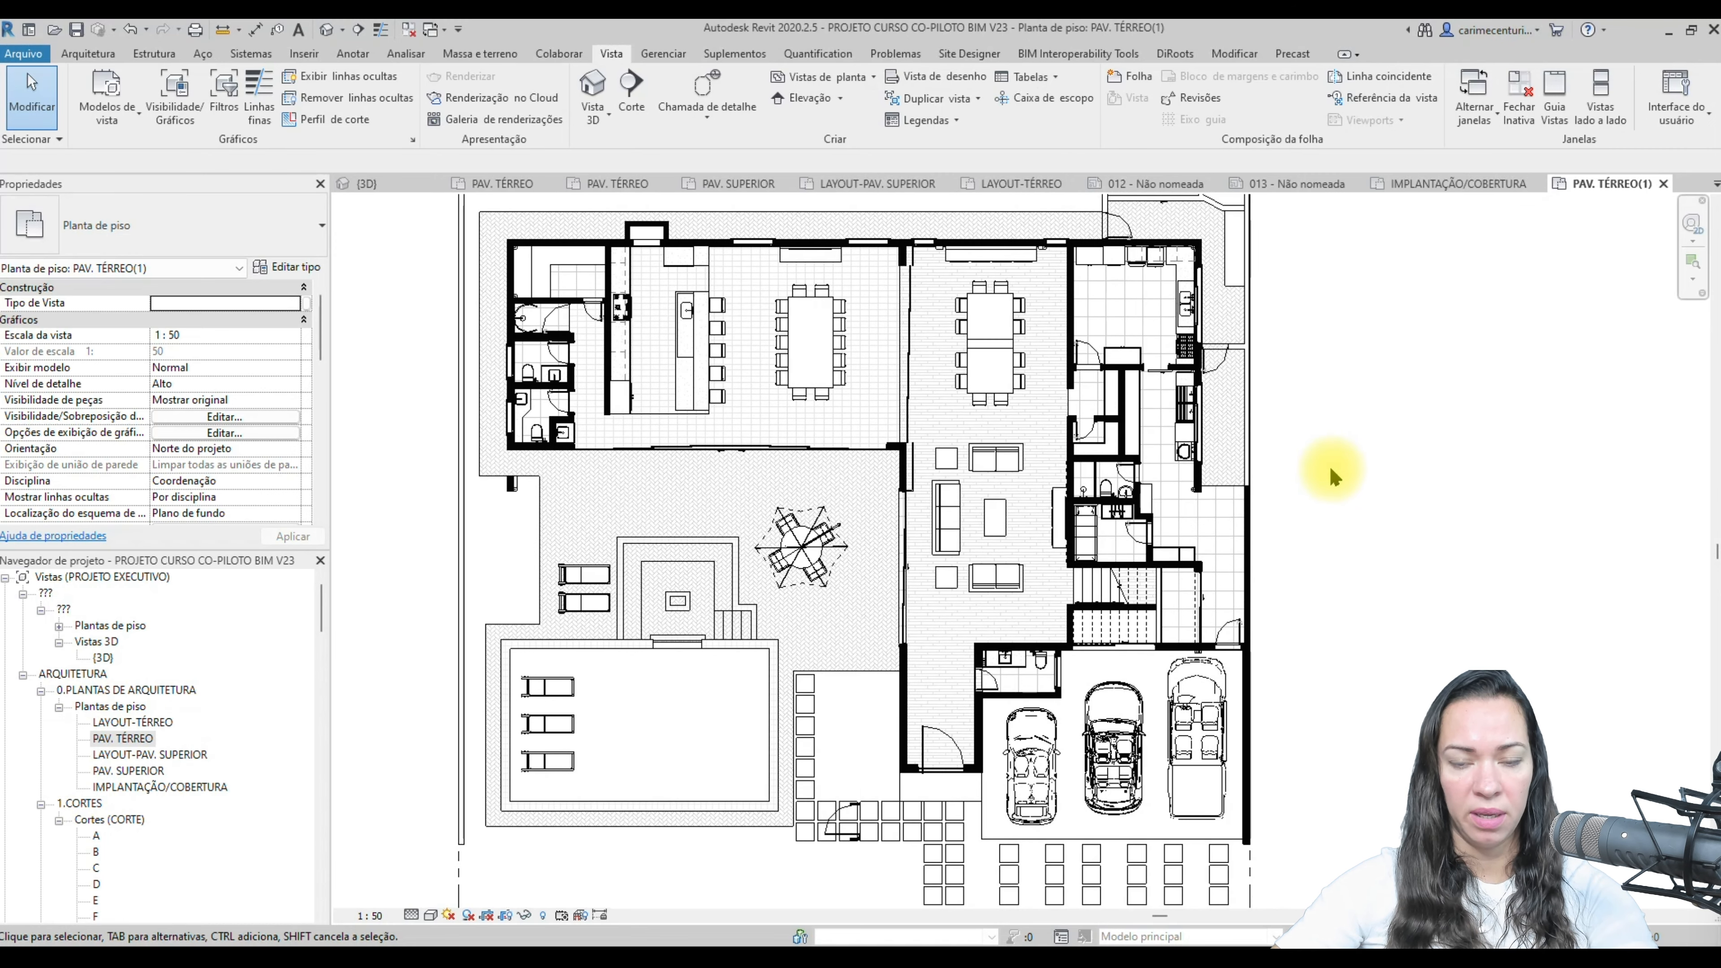
- Open the projection/surface pattern override of the Pisos category in the plan's visibility/graphics overrides
key("v")
key("v")
left_click(654, 453)
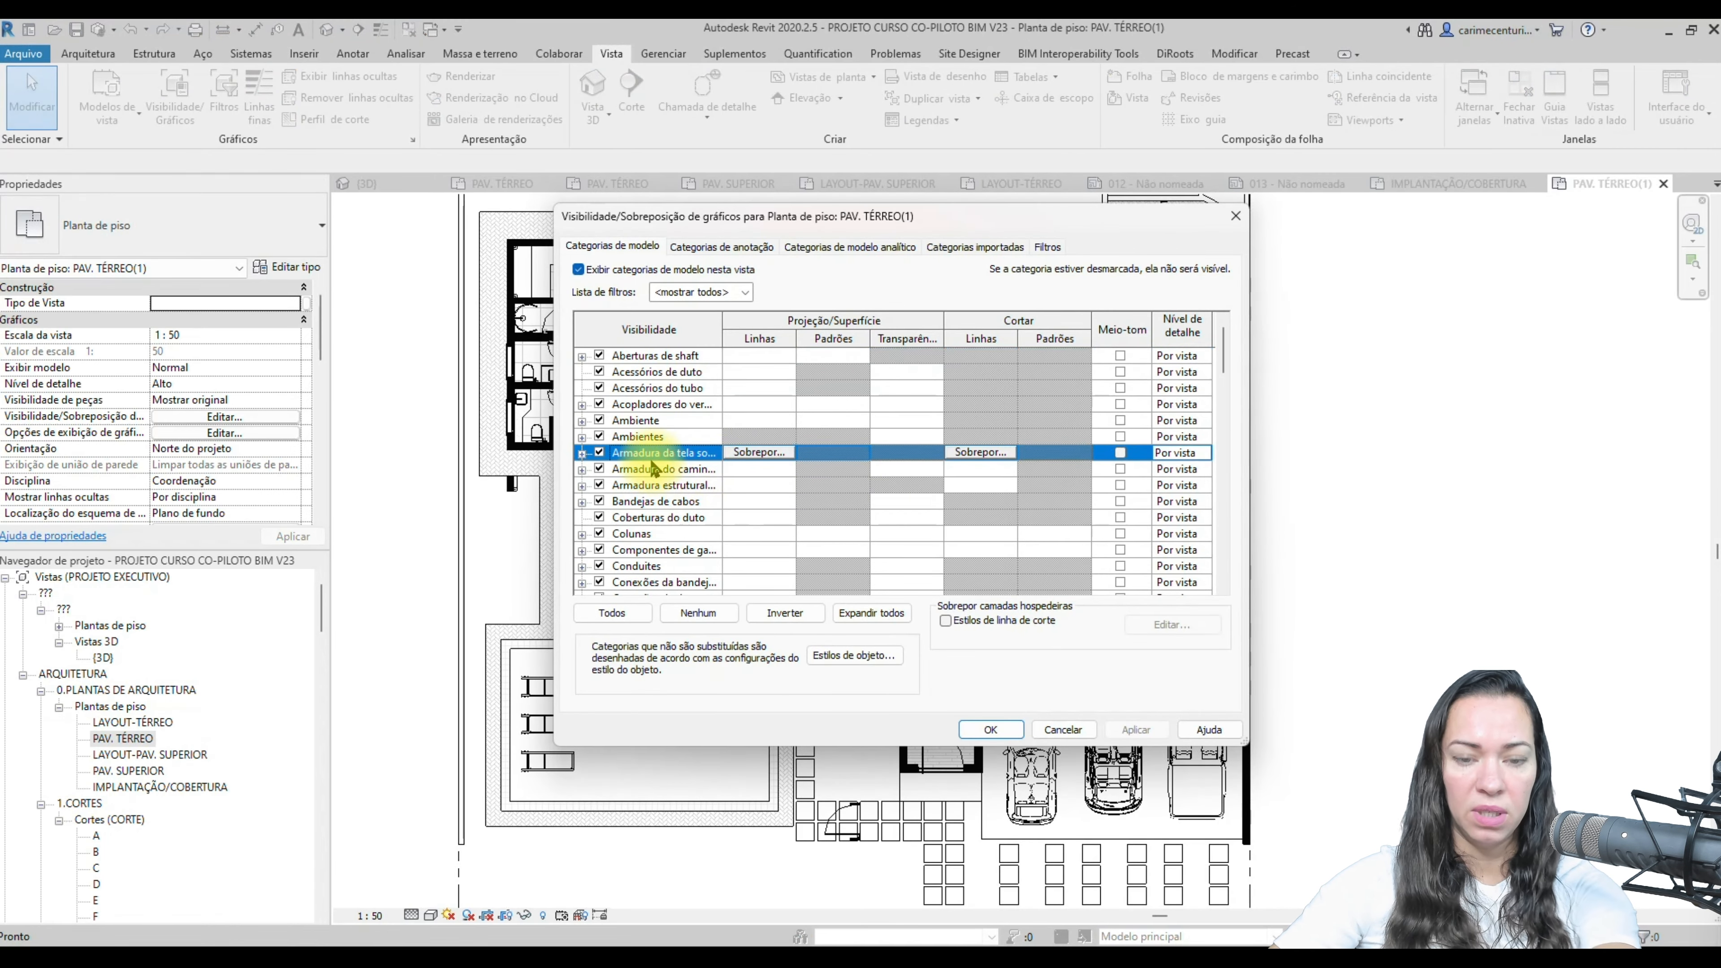
key("p")
scroll(654, 469, "down", 12)
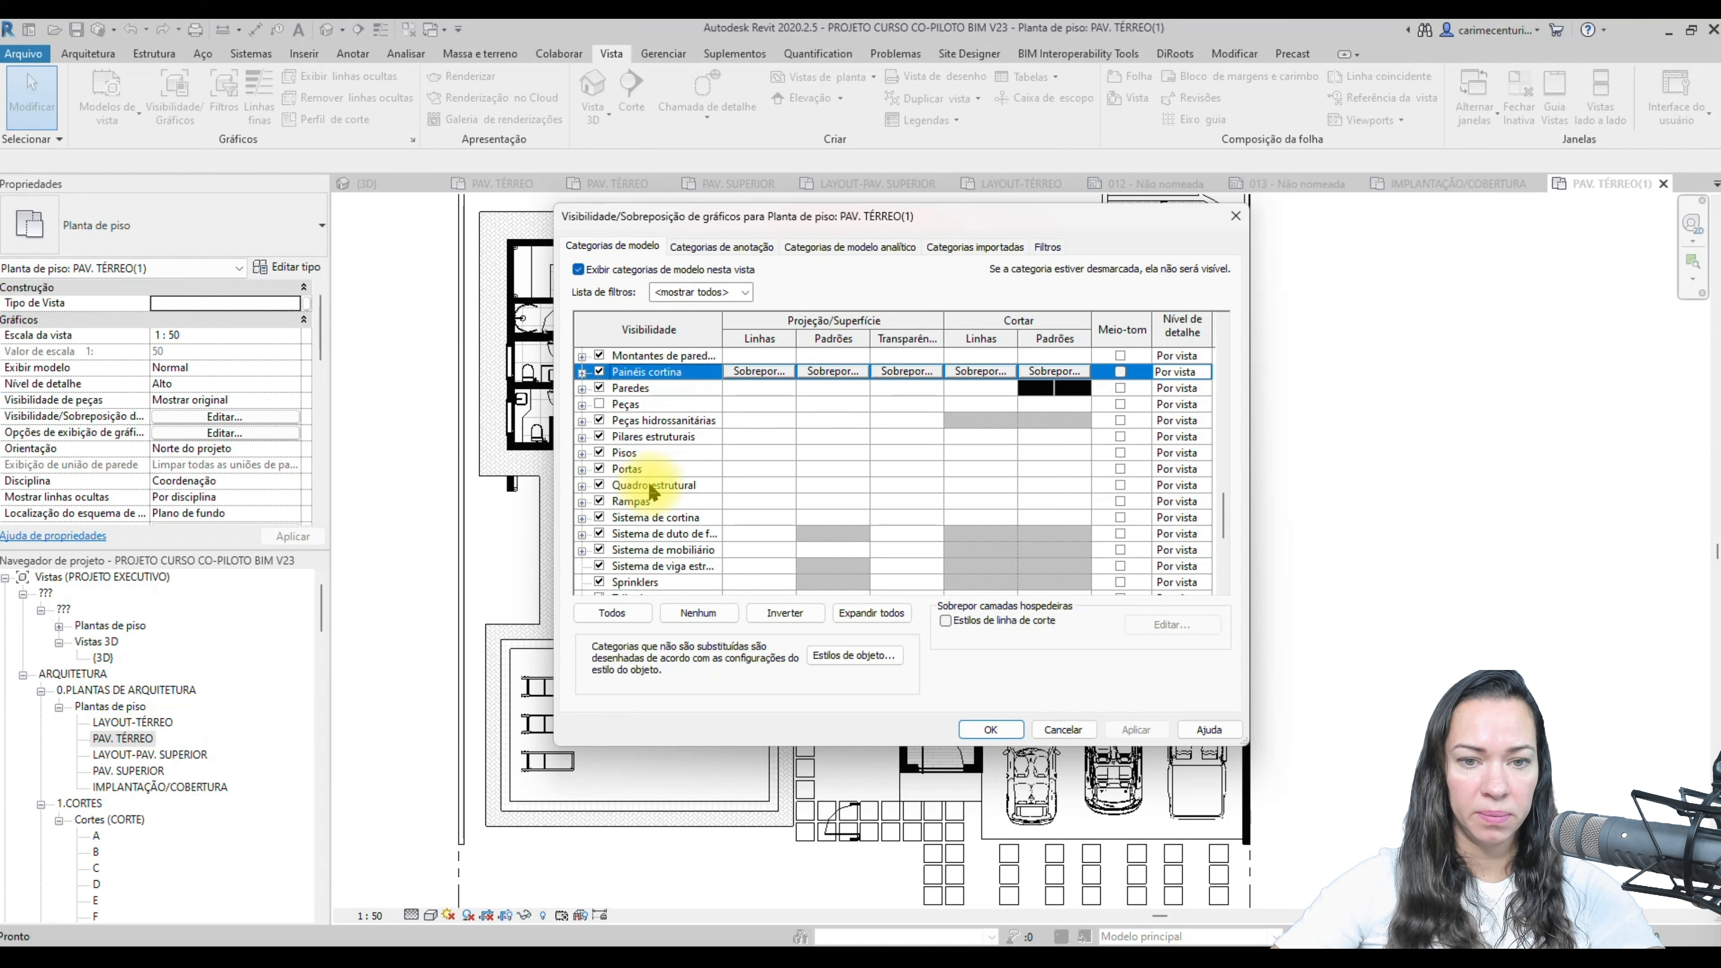
left_click(630, 454)
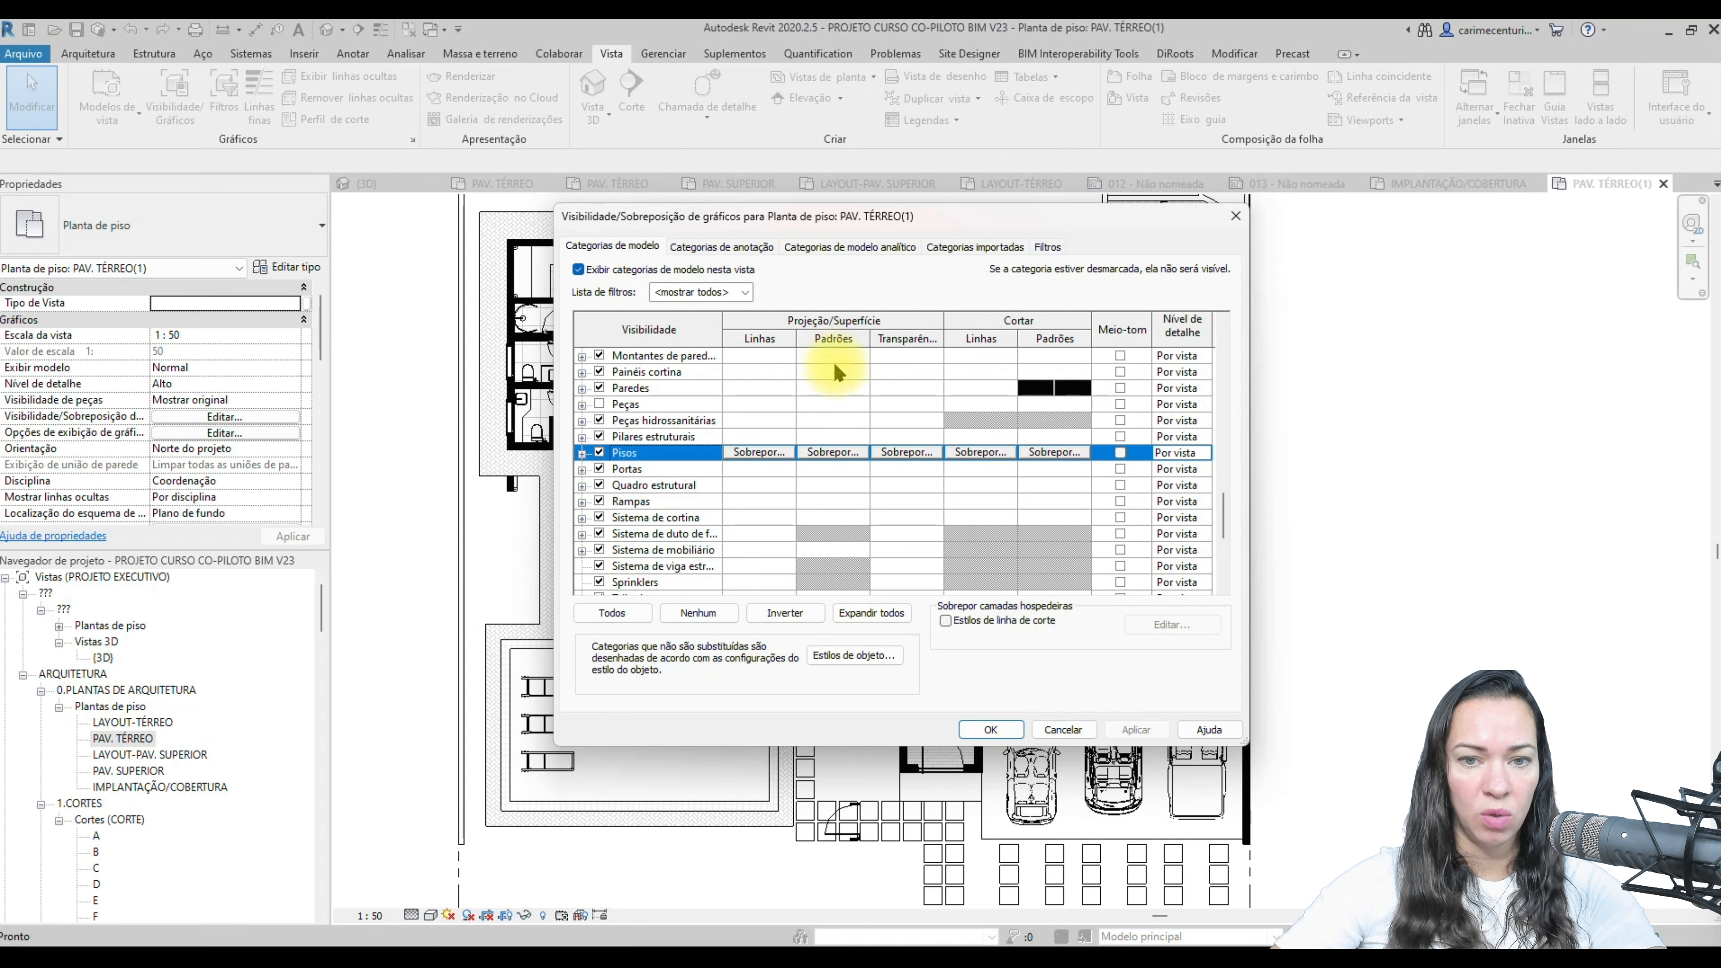
left_click(835, 452)
- Set the foreground surface pattern of the floors to solid fill with the colour Branco
left_click(767, 386)
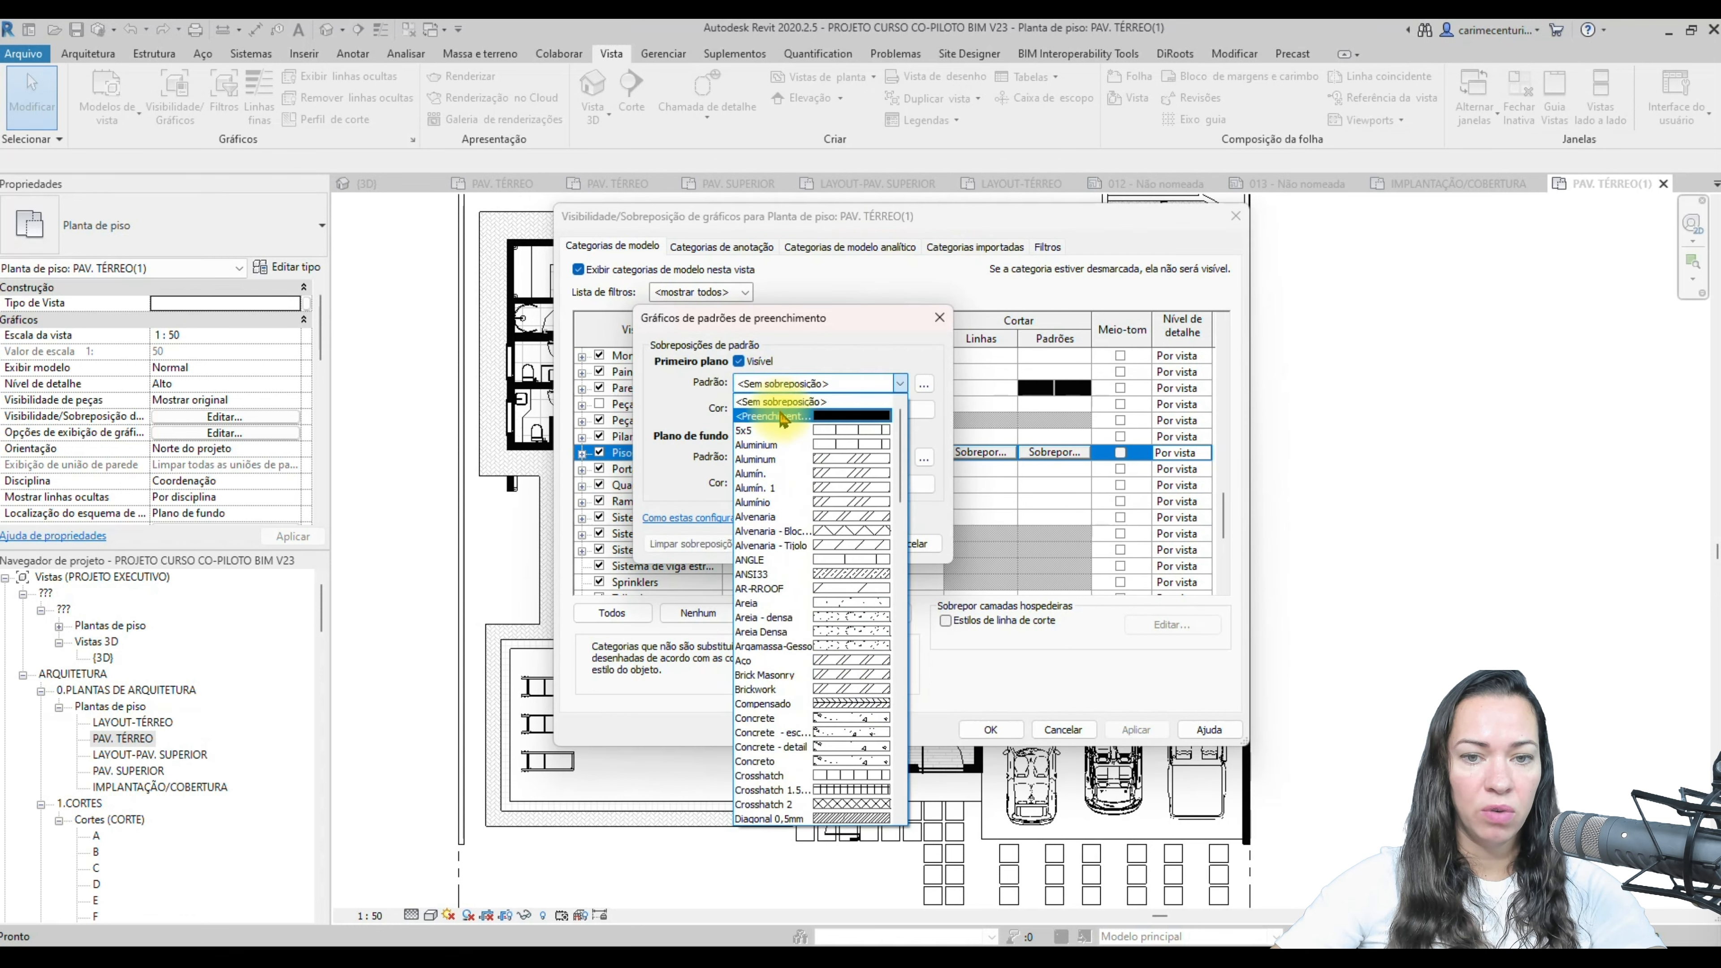
left_click(770, 403)
left_click(766, 410)
left_click(763, 409)
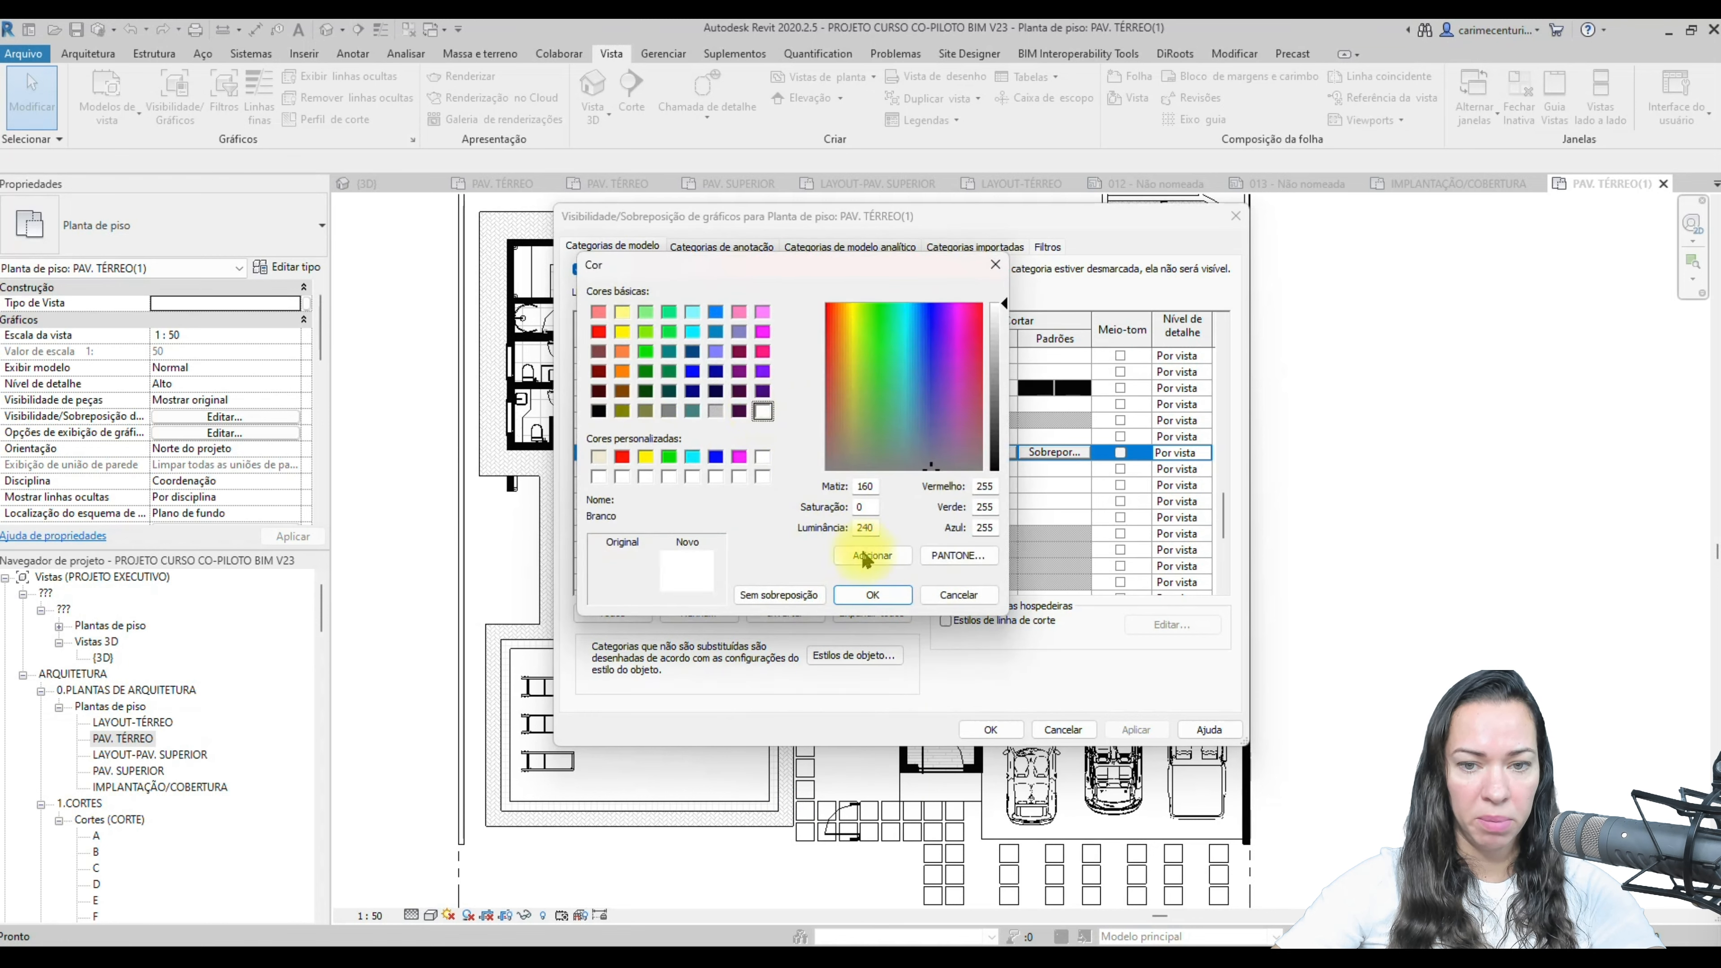
left_click(872, 595)
- Set the background surface pattern of the floors to solid fill with the colour Branco and apply the overrides to the plan
left_click(847, 457)
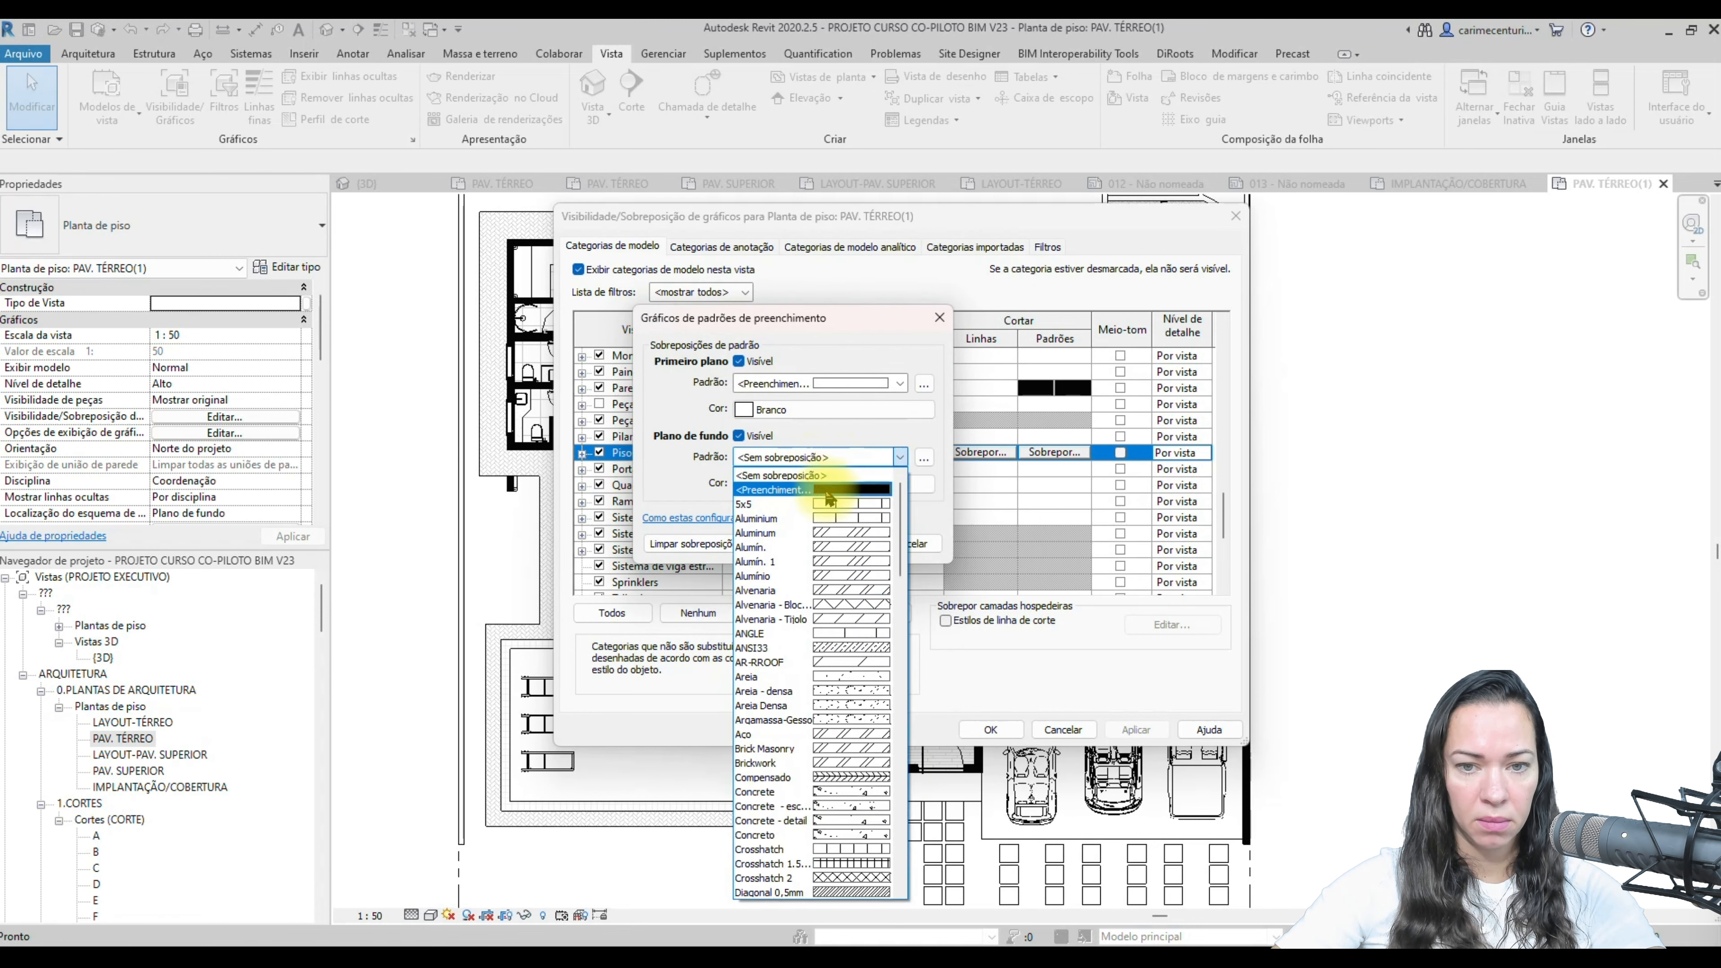
left_click(807, 489)
left_click(783, 487)
left_click(763, 455)
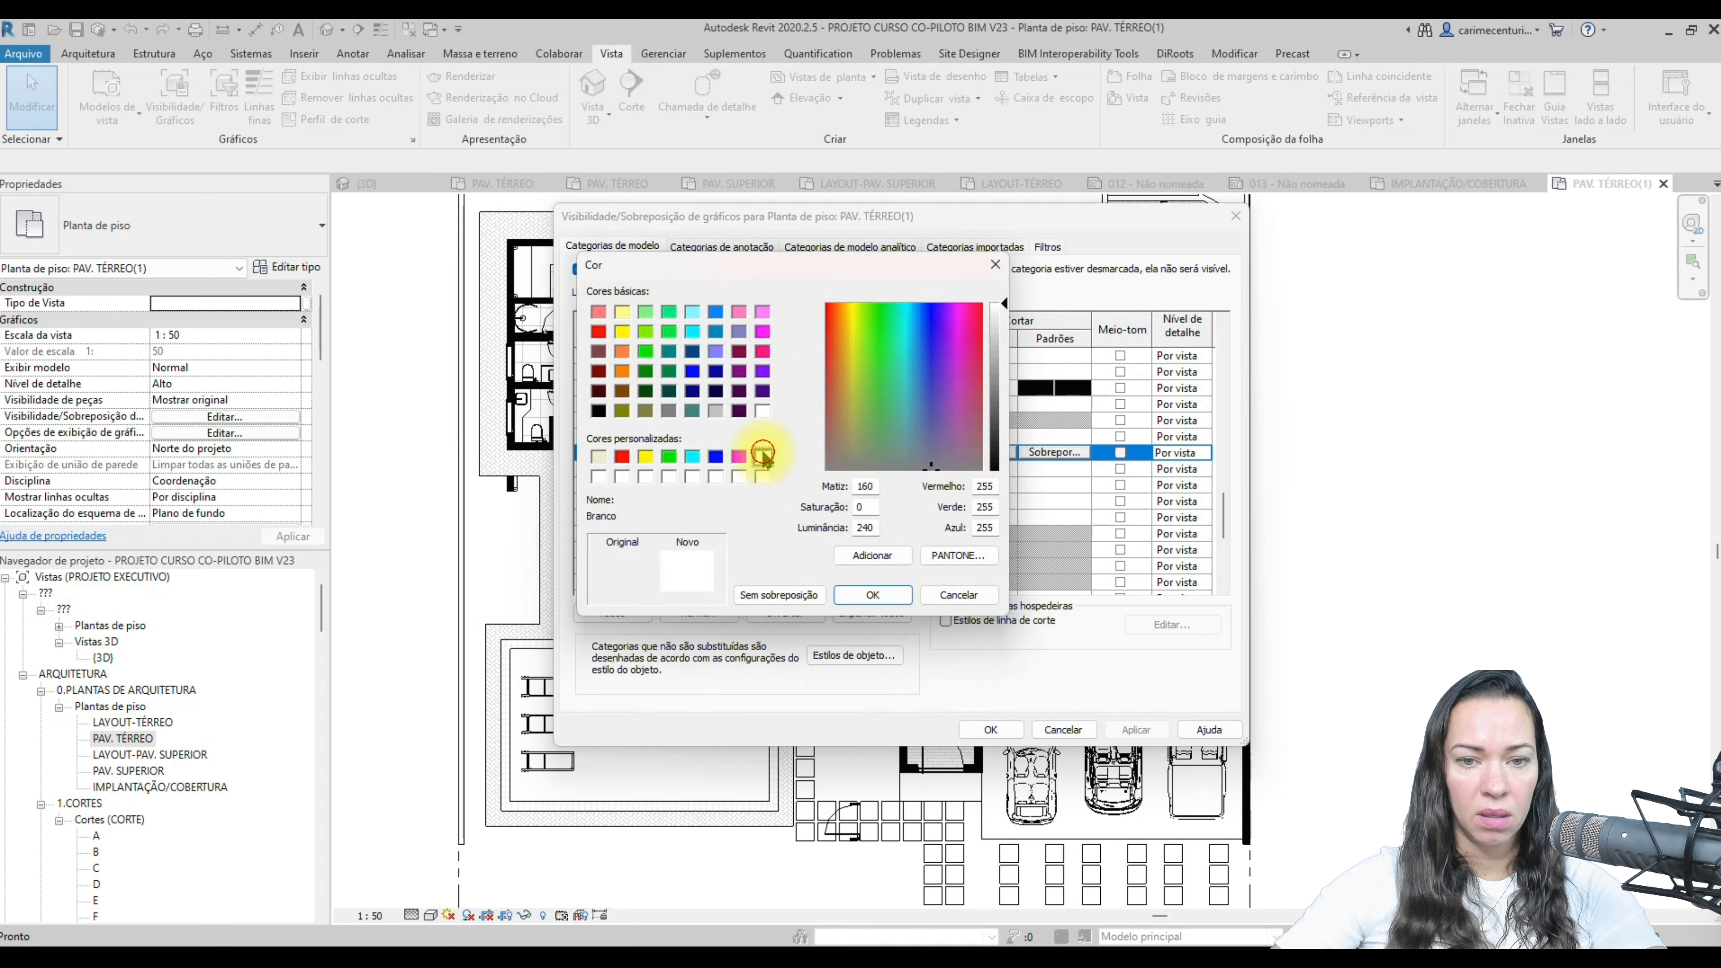
left_click(873, 596)
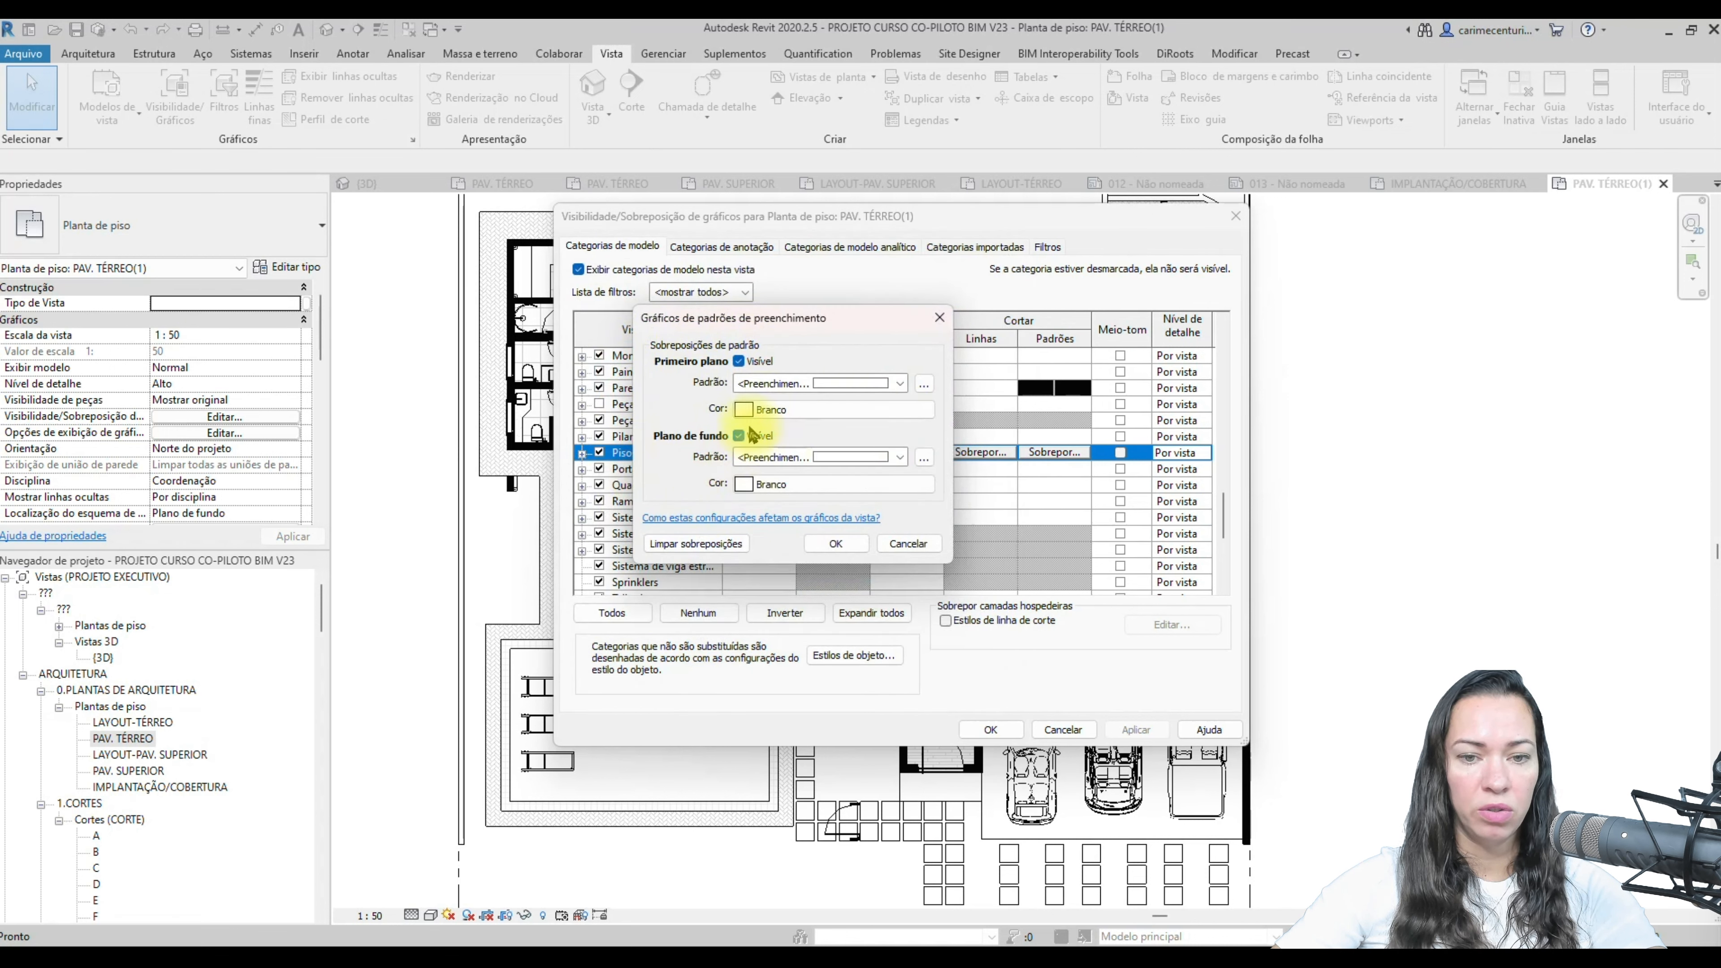
left_click(835, 544)
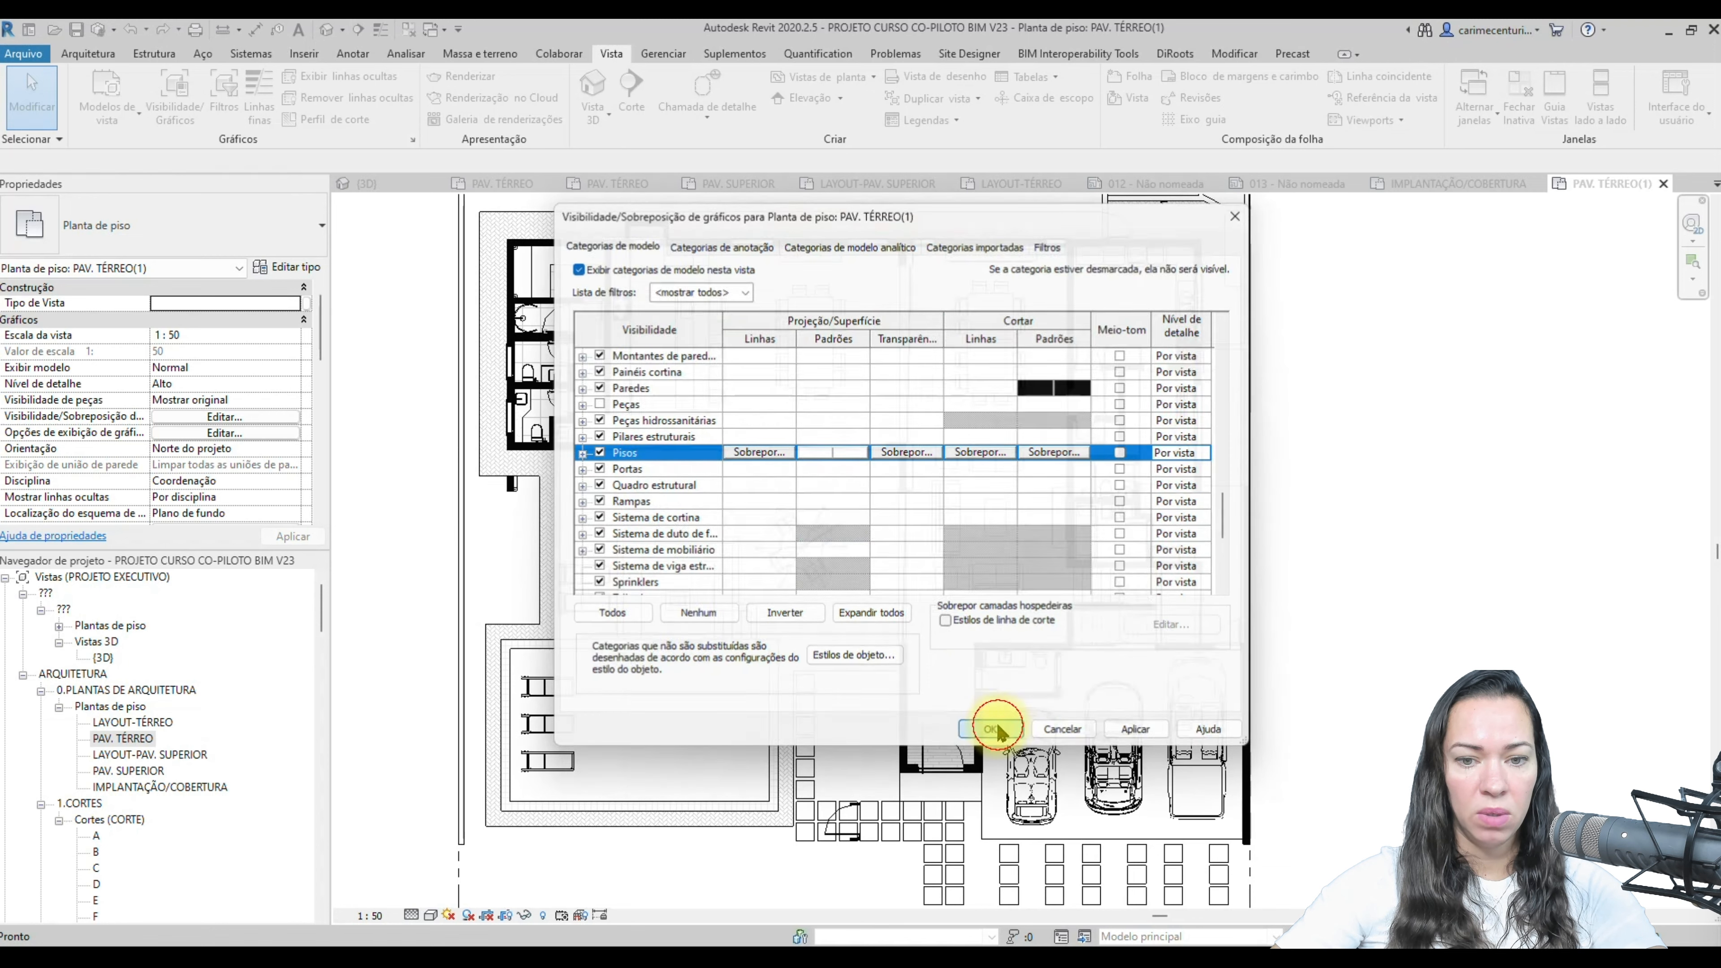
left_click(990, 730)
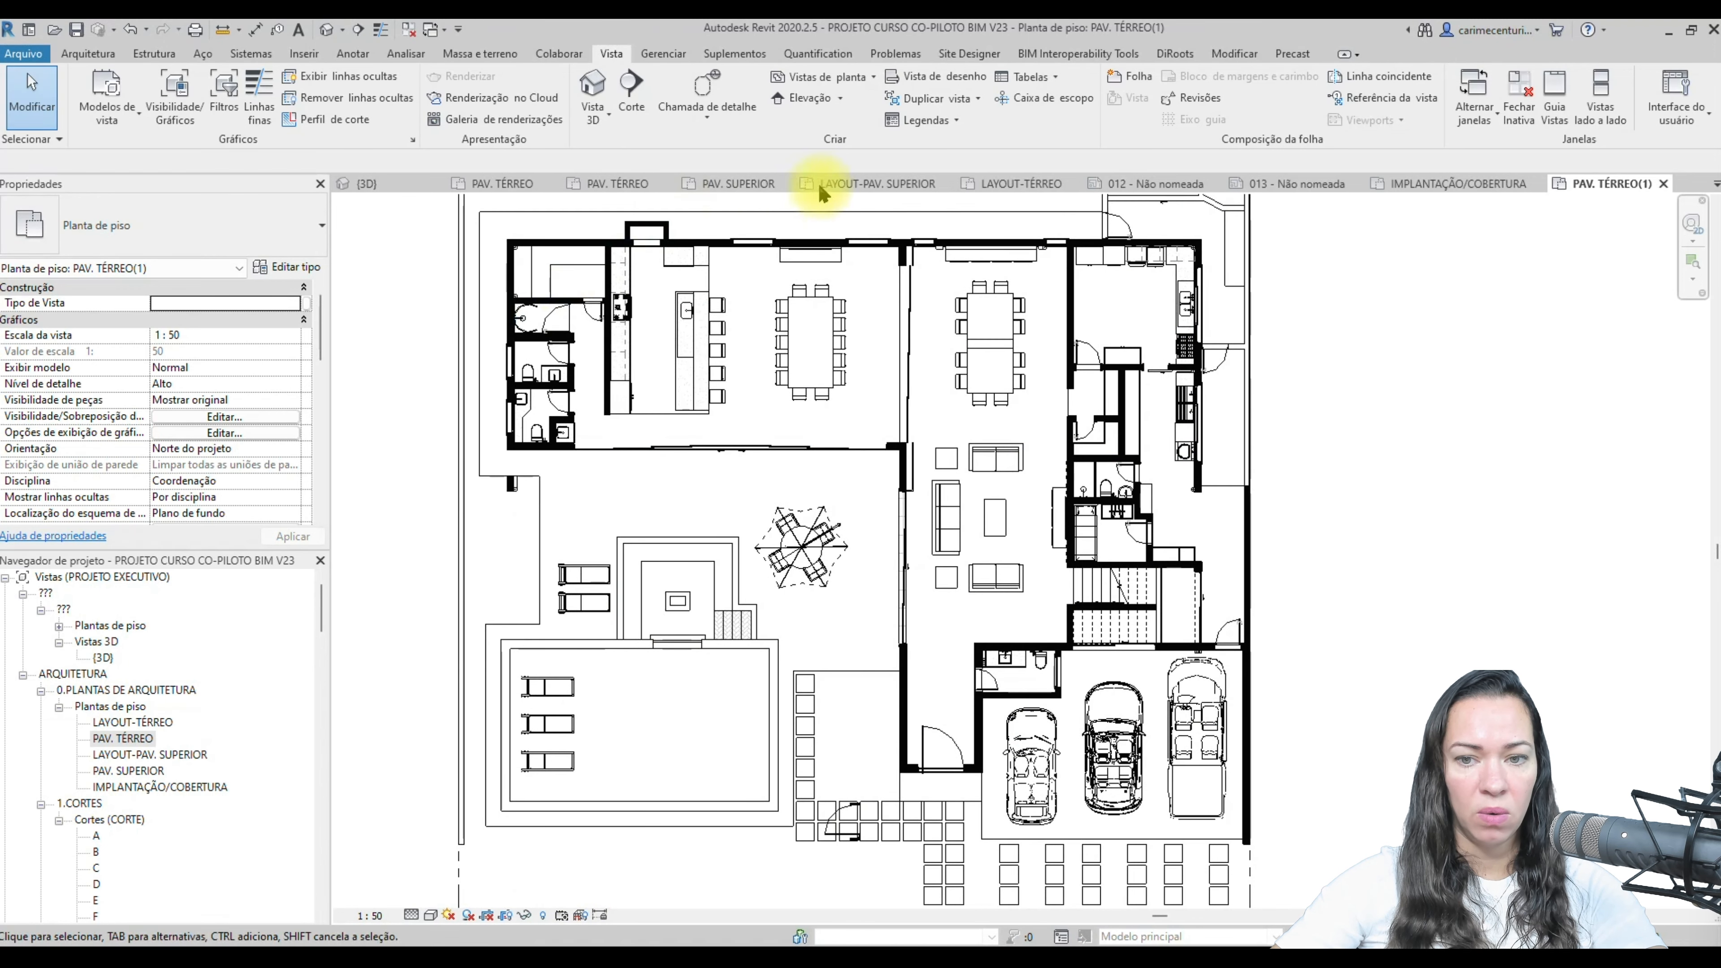
- Open the view-specific graphics override by element for the pool's ÁGUA 1 cm floor, keeping the pool in sight
middle_click_drag(1401, 725, 1360, 677)
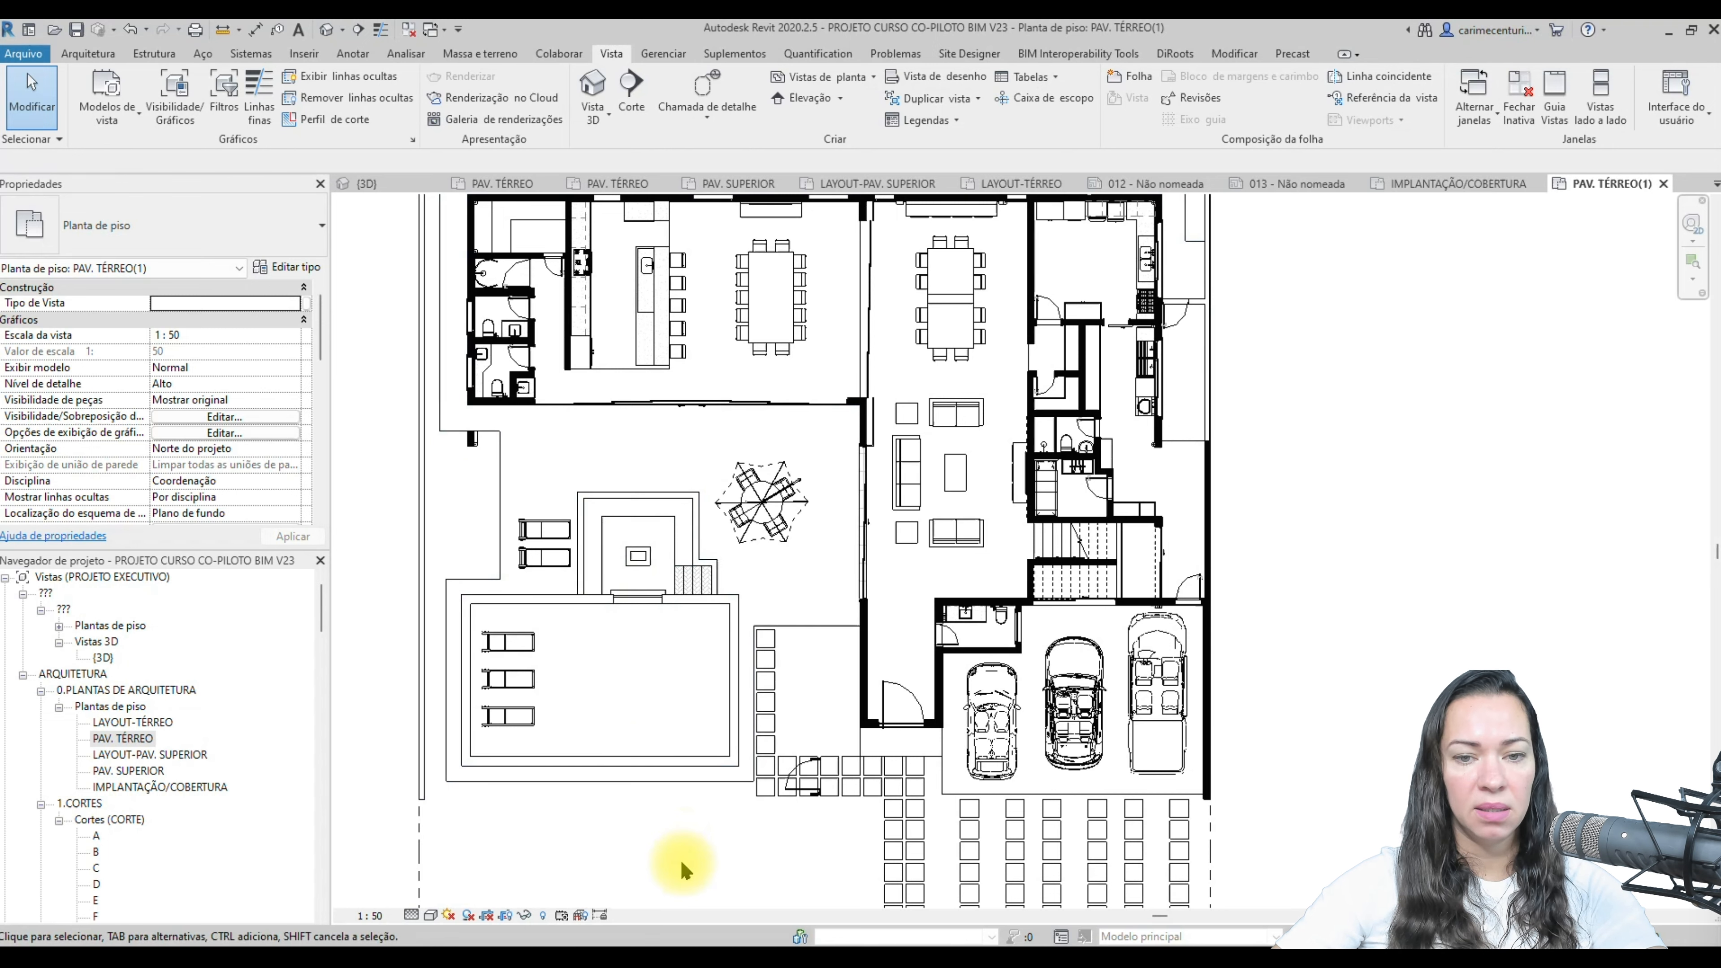
middle_click_drag(714, 868, 761, 684)
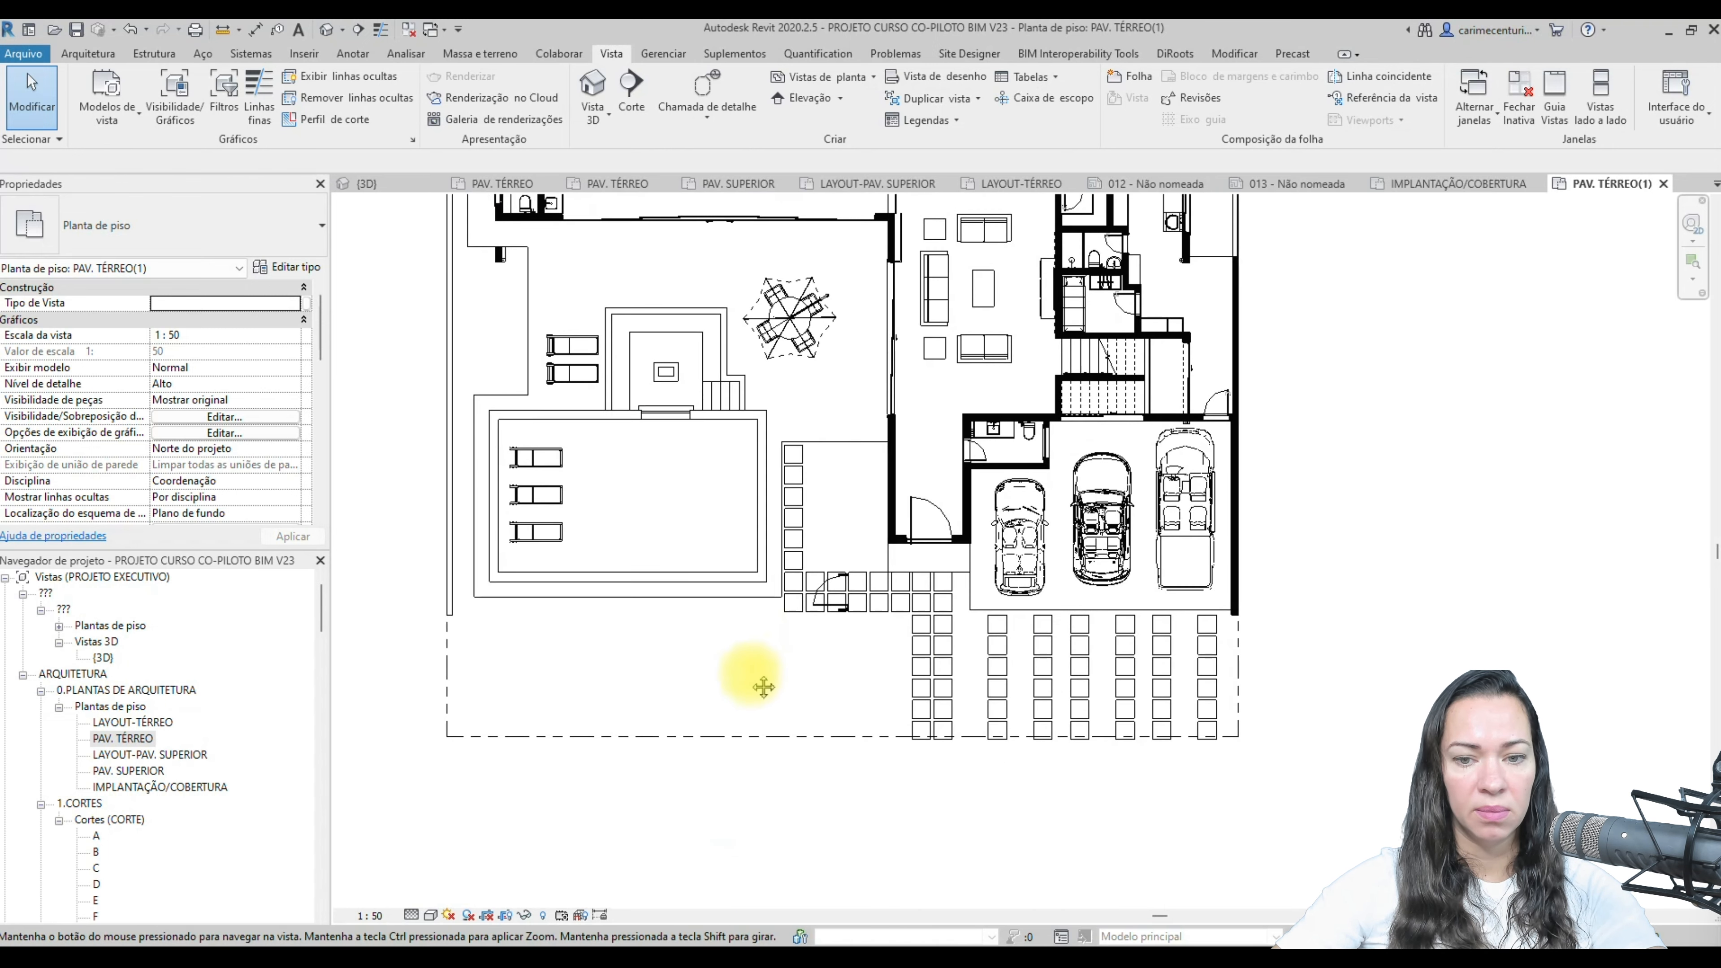
middle_click_drag(1349, 302, 1354, 499)
scroll(1333, 519, "down", 3)
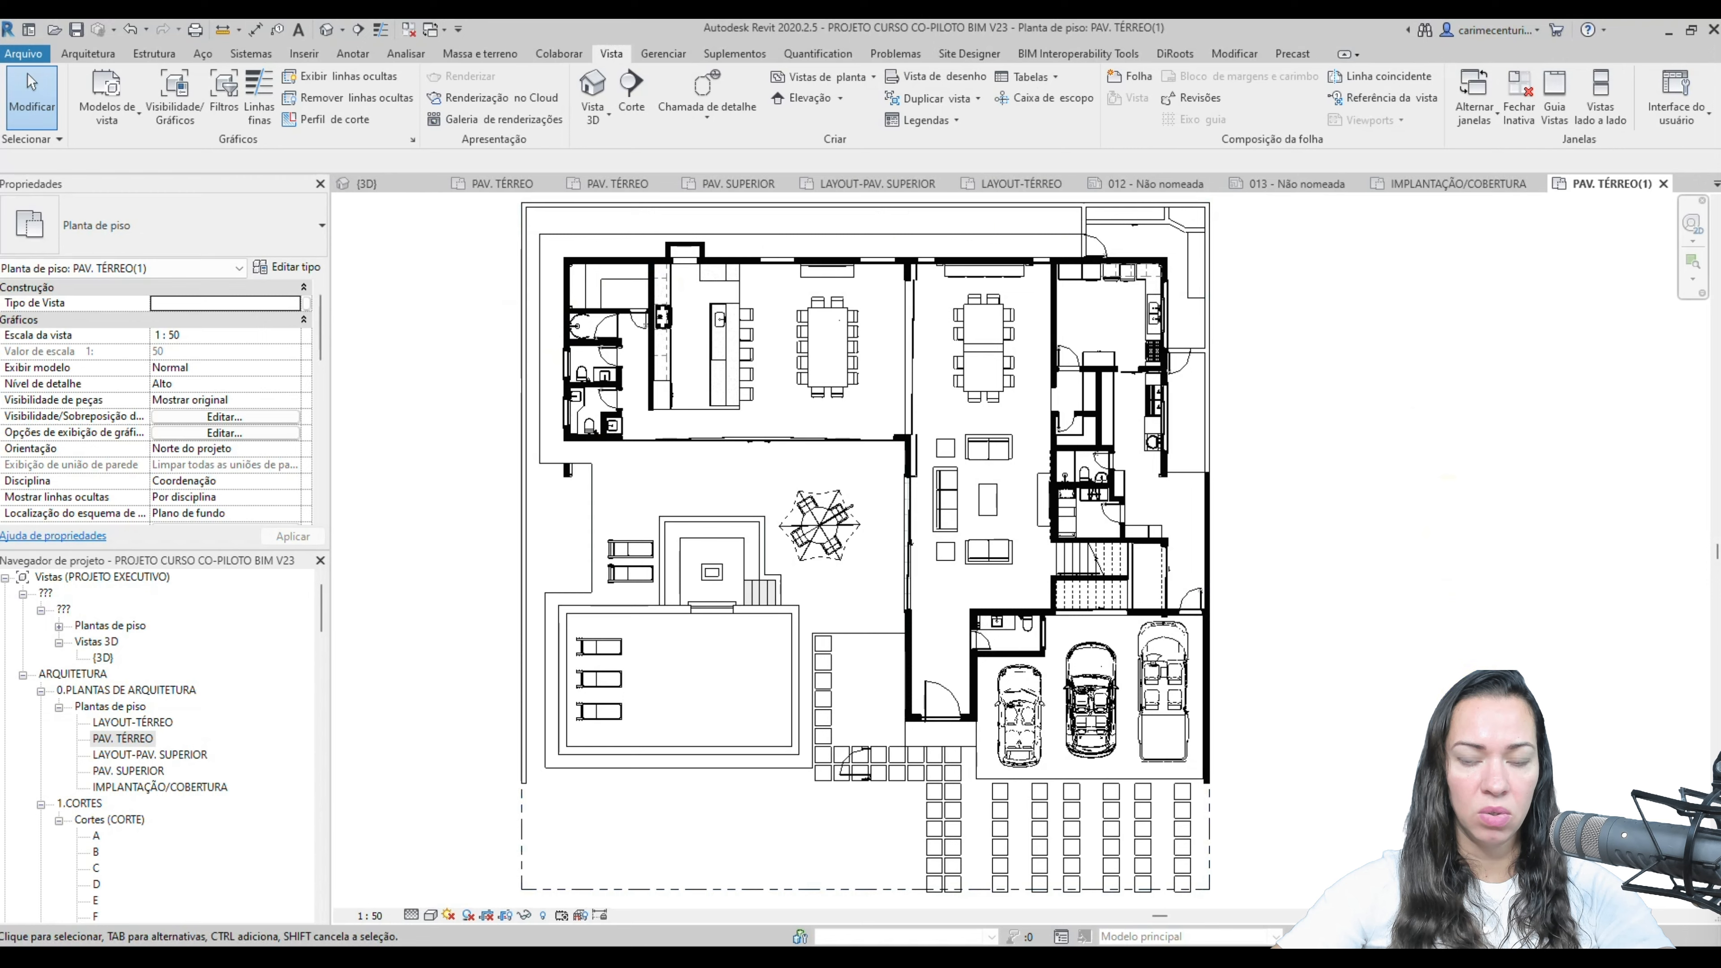
middle_click_drag(1469, 678, 1466, 673)
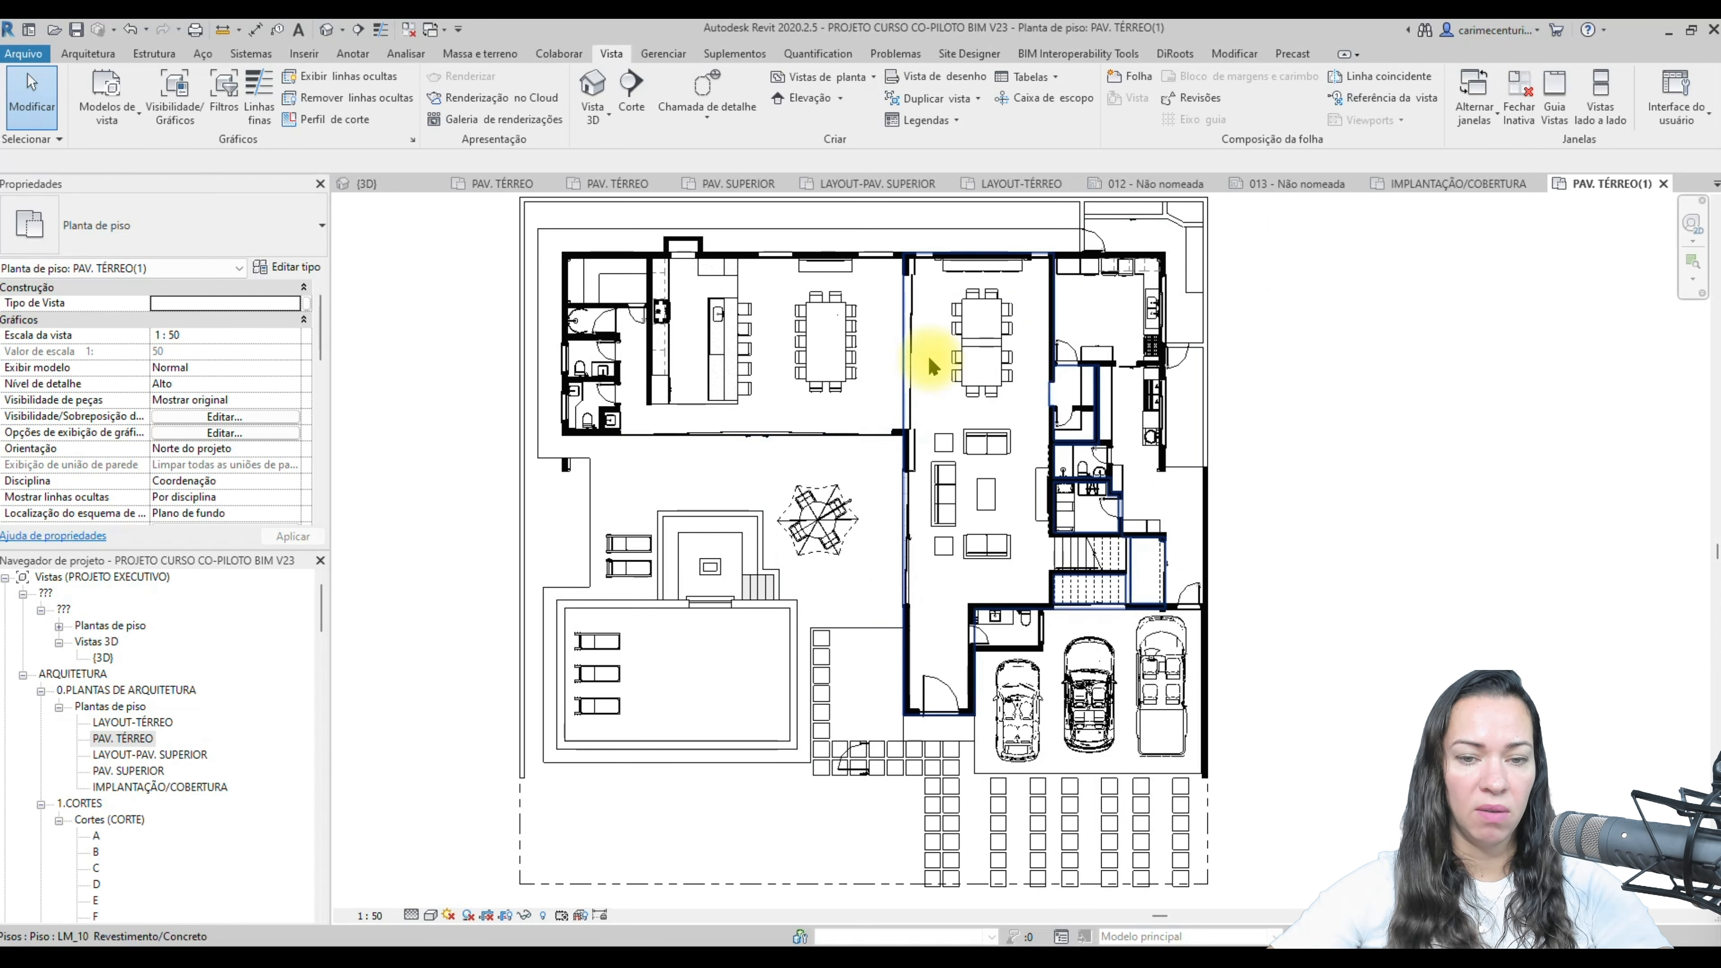
left_click(667, 688)
right_click(667, 688)
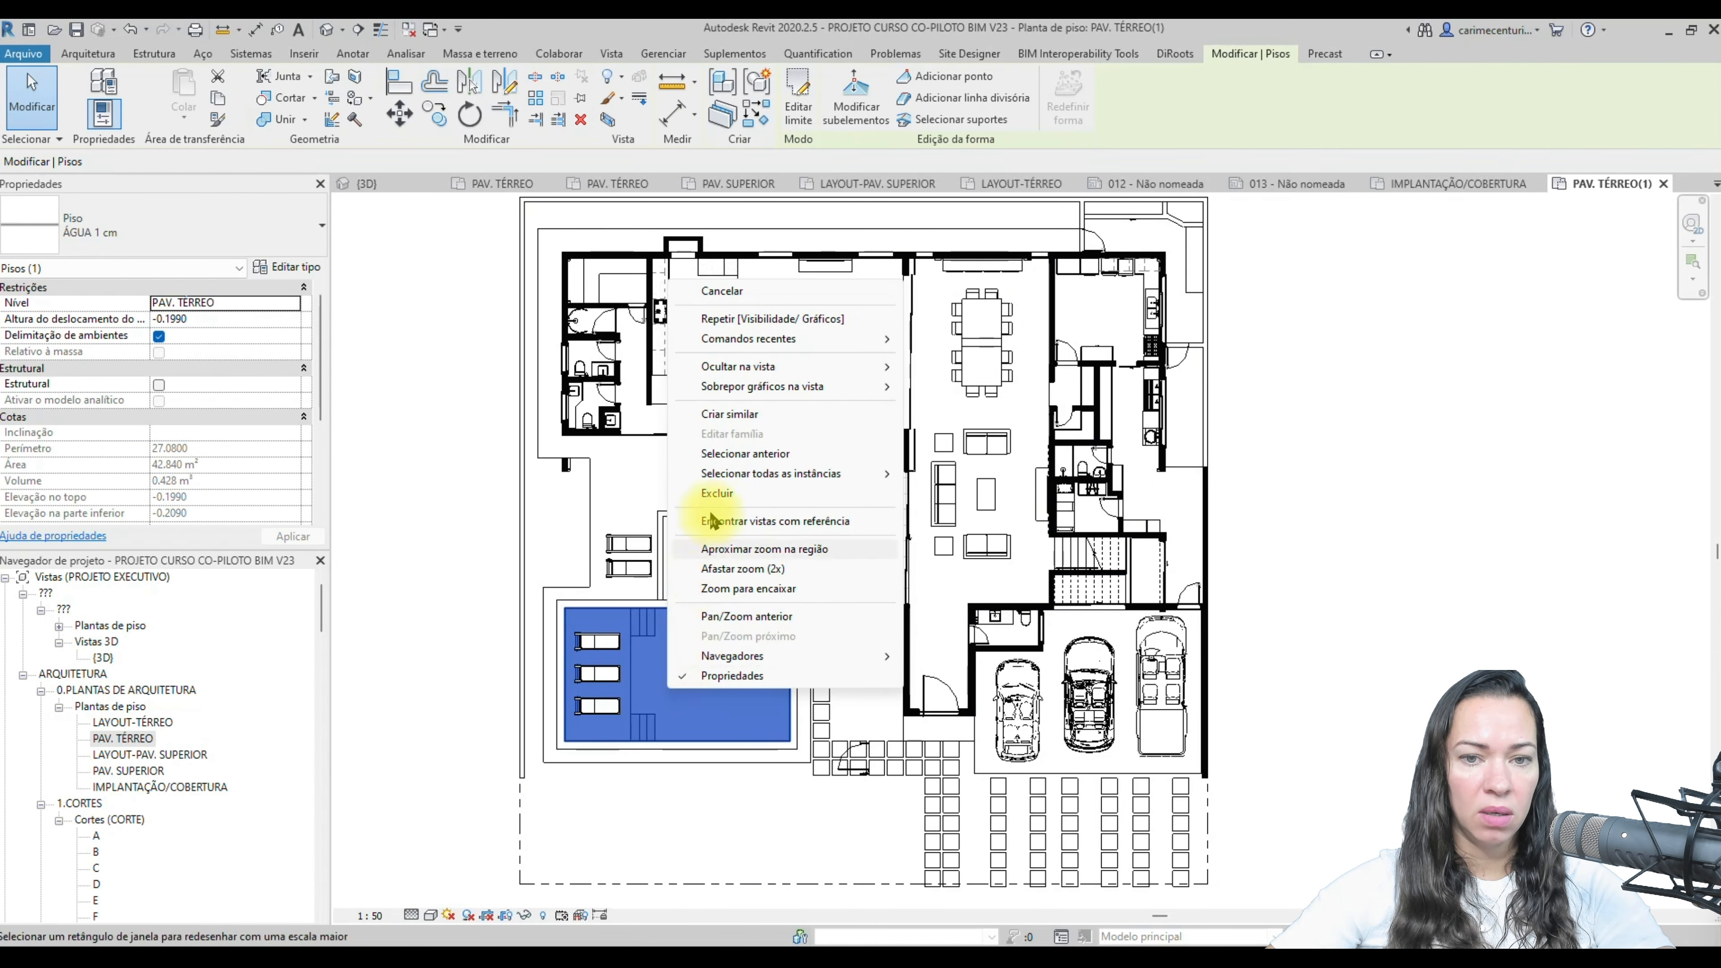
mouse_move(729, 386)
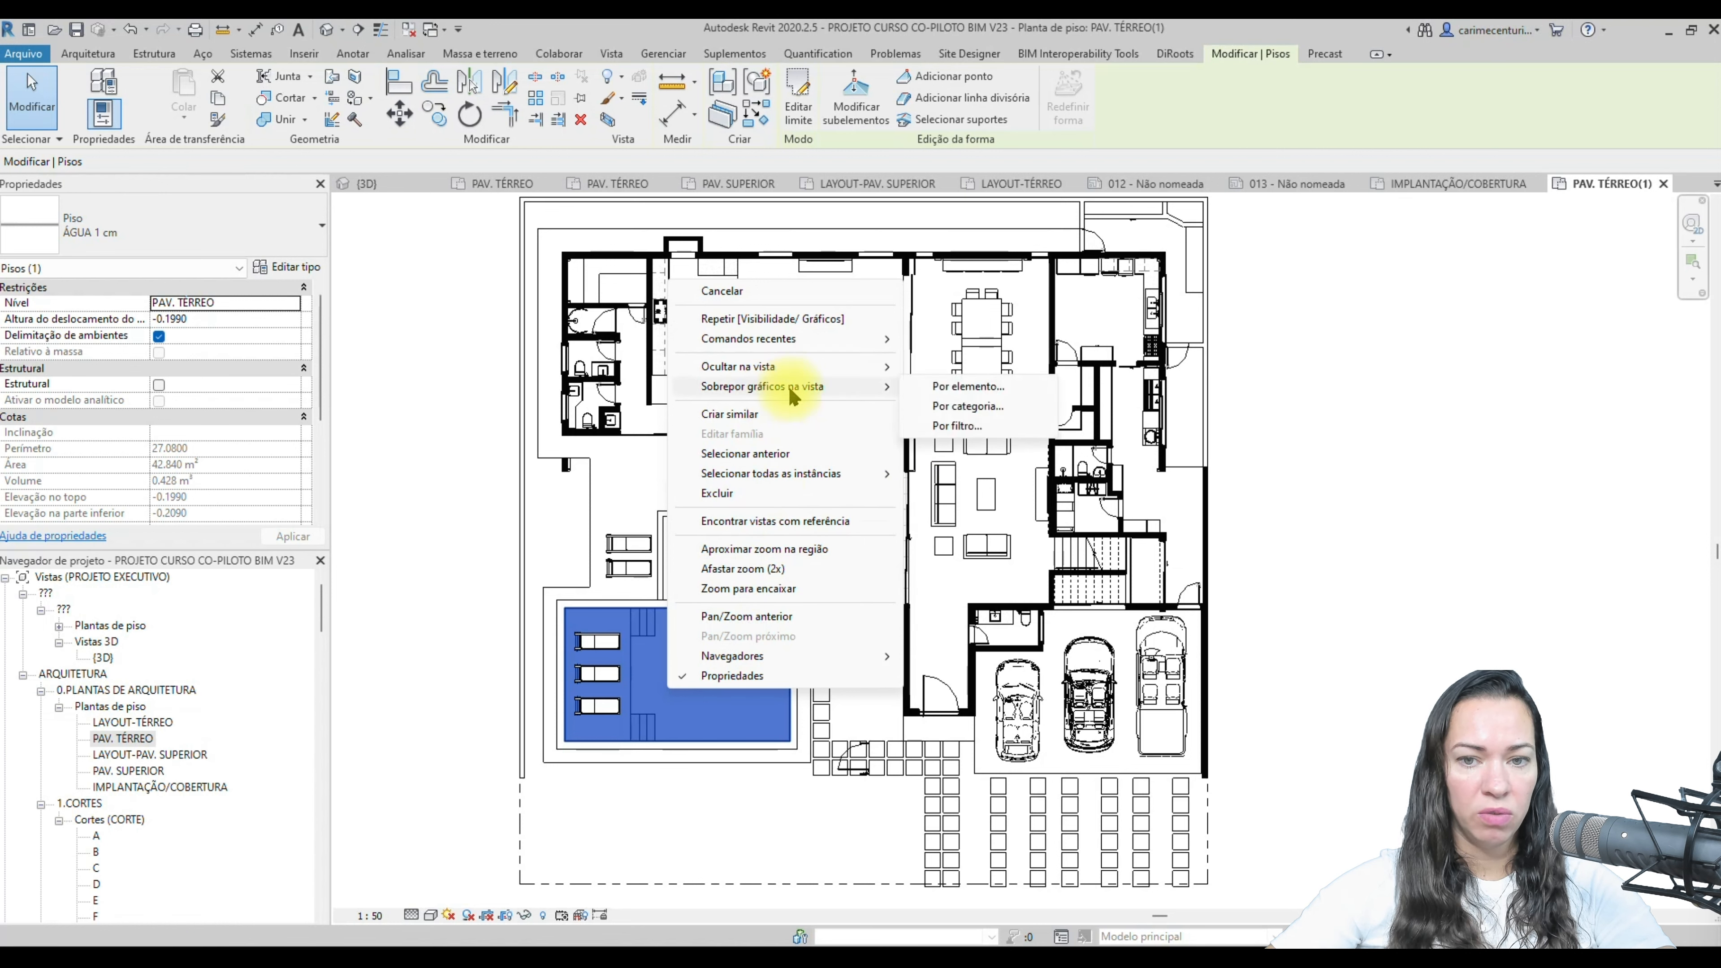
left_click(976, 387)
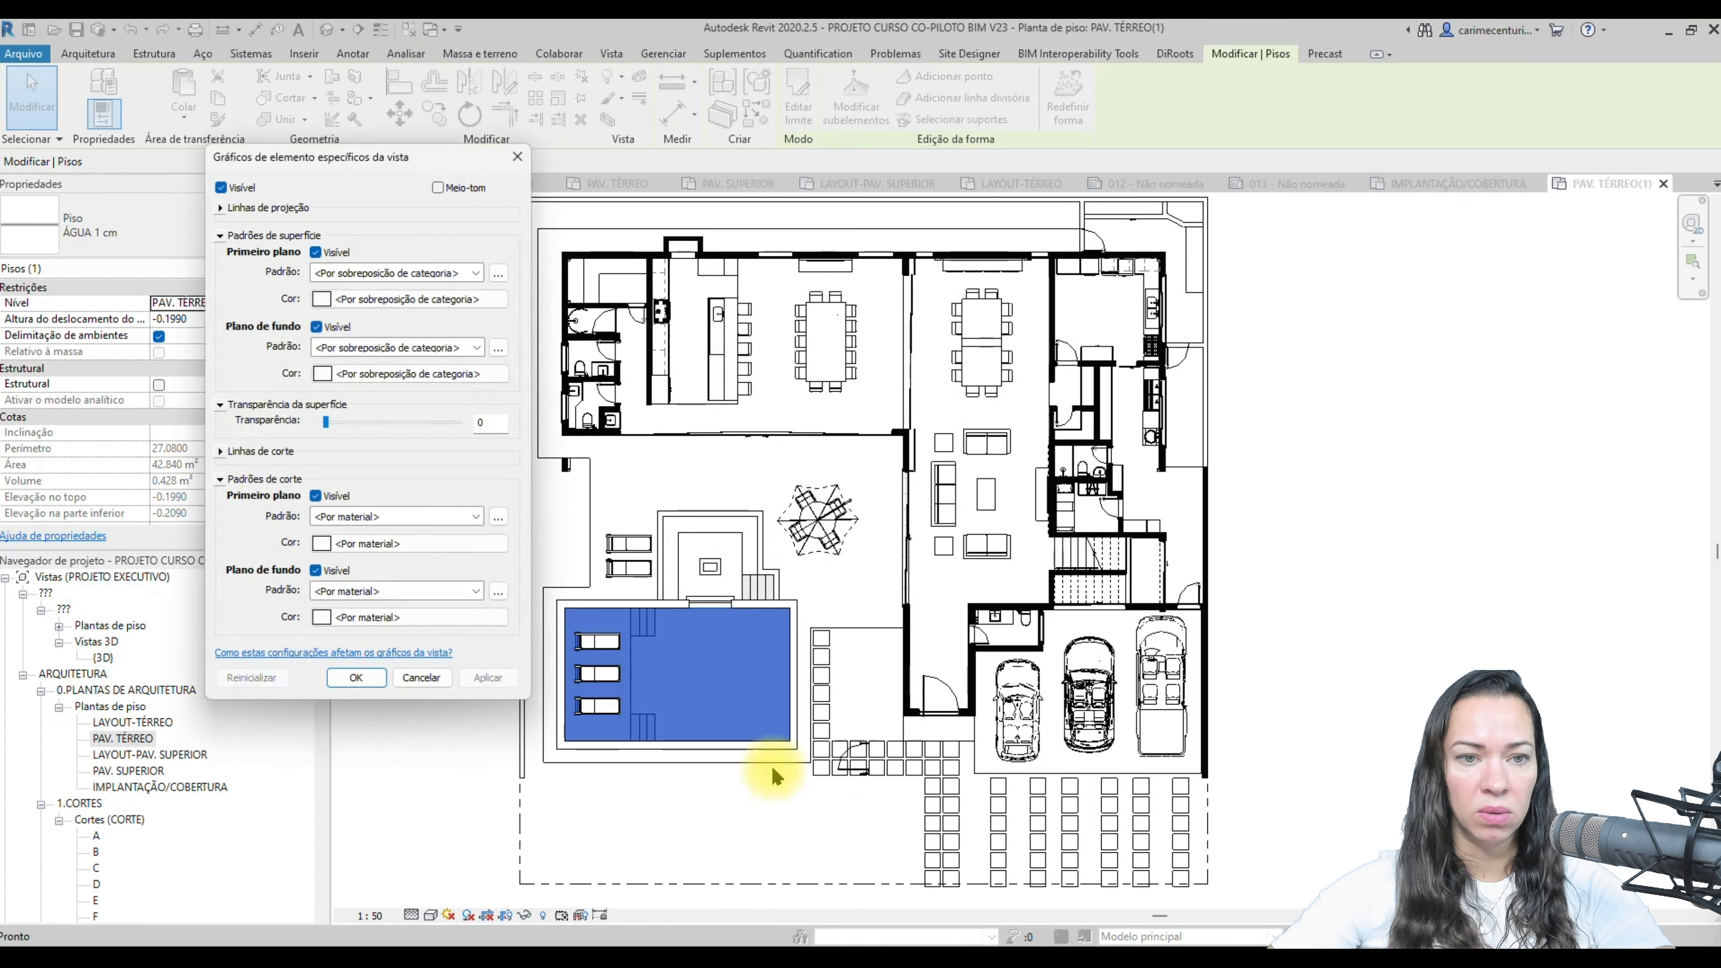
left_click_drag(338, 161, 1050, 212)
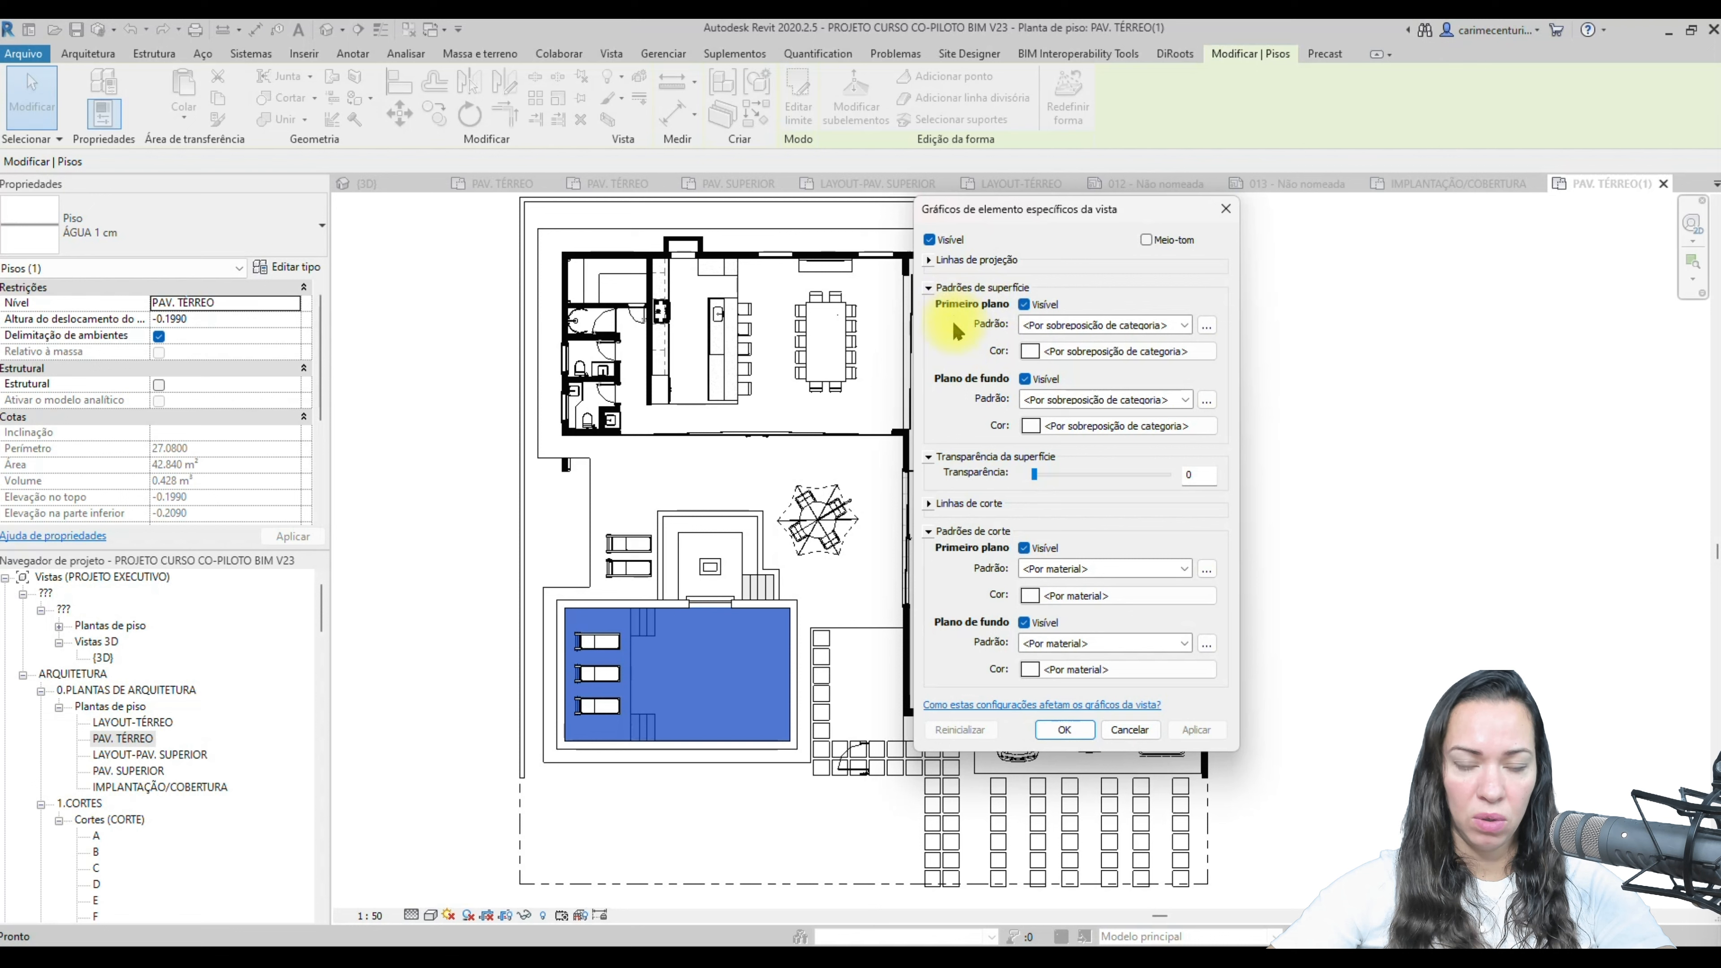
- Set the pool water's foreground surface pattern to solid fill with the colour RGB 183-255-255, adding it to the custom colours
left_click(1031, 327)
left_click(1040, 339)
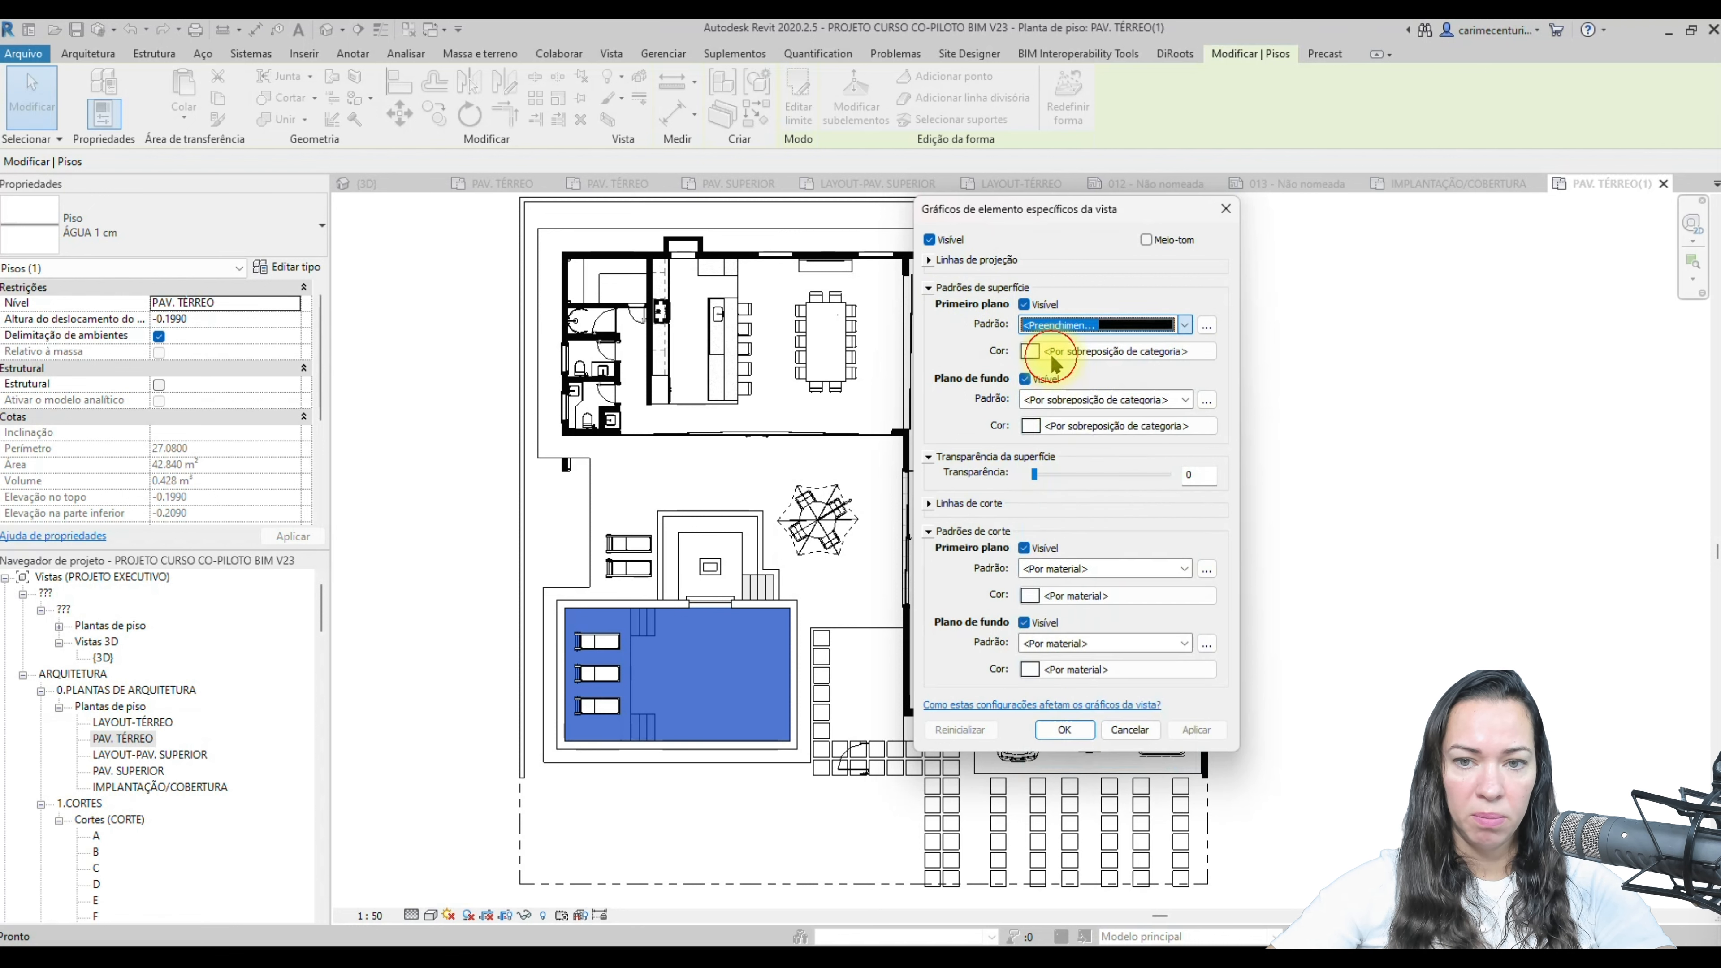
left_click(1044, 351)
left_click(976, 352)
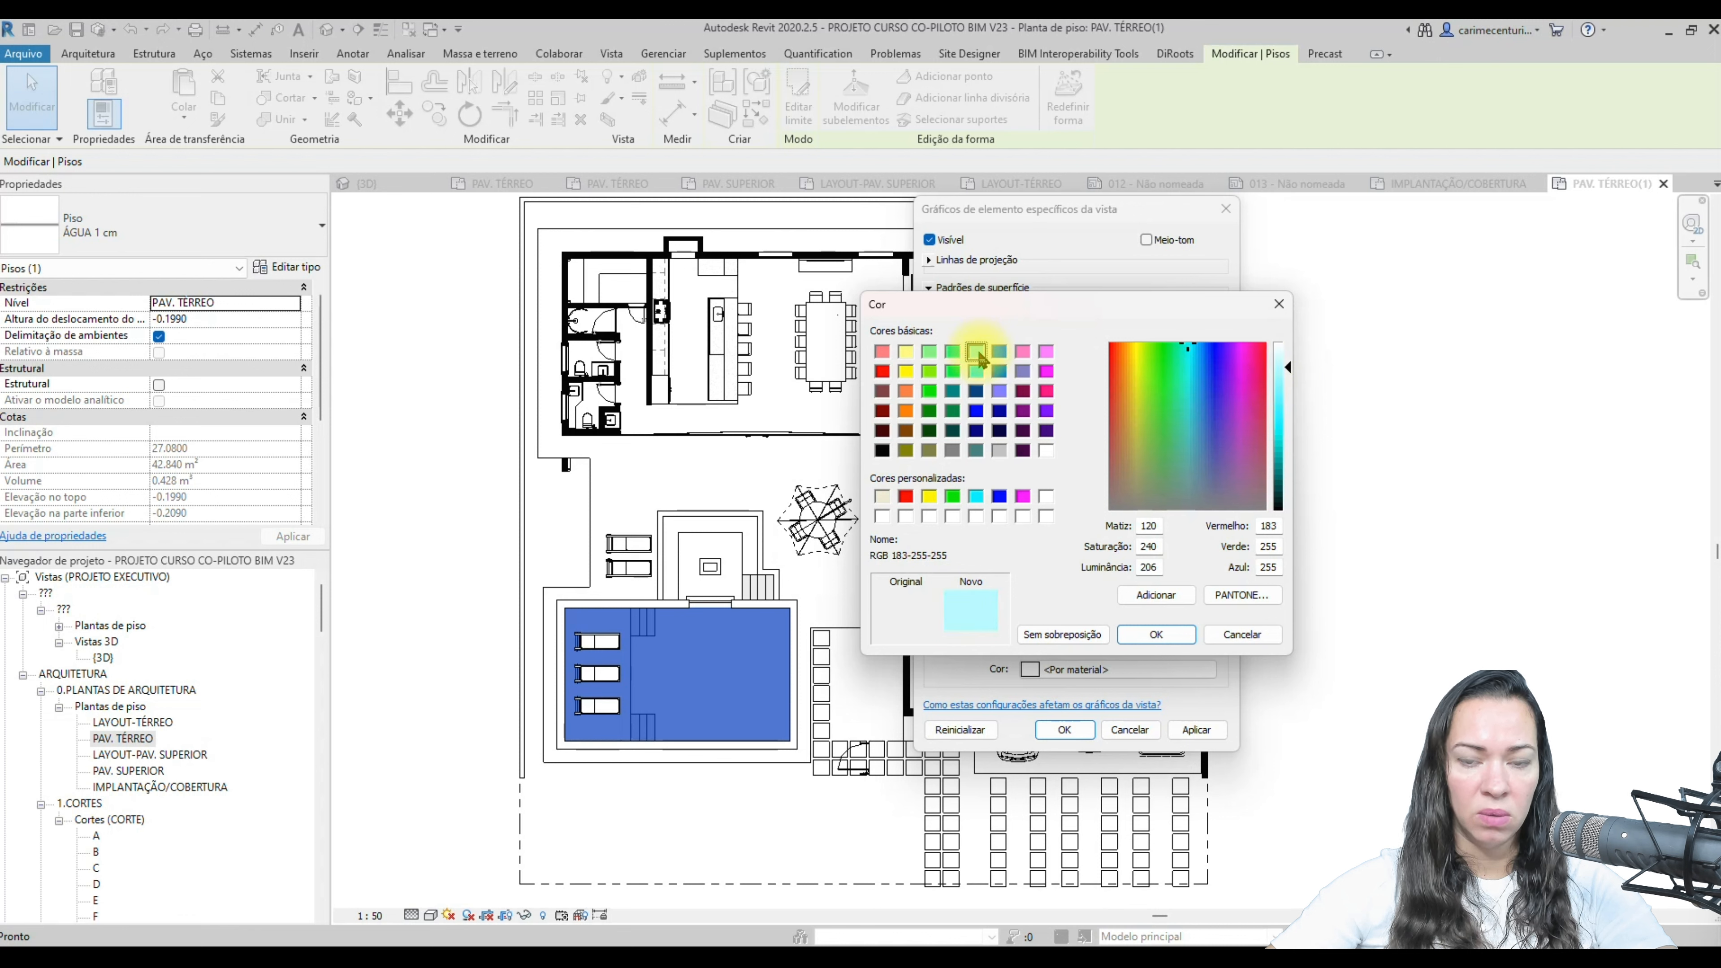
left_click_drag(982, 315, 1143, 536)
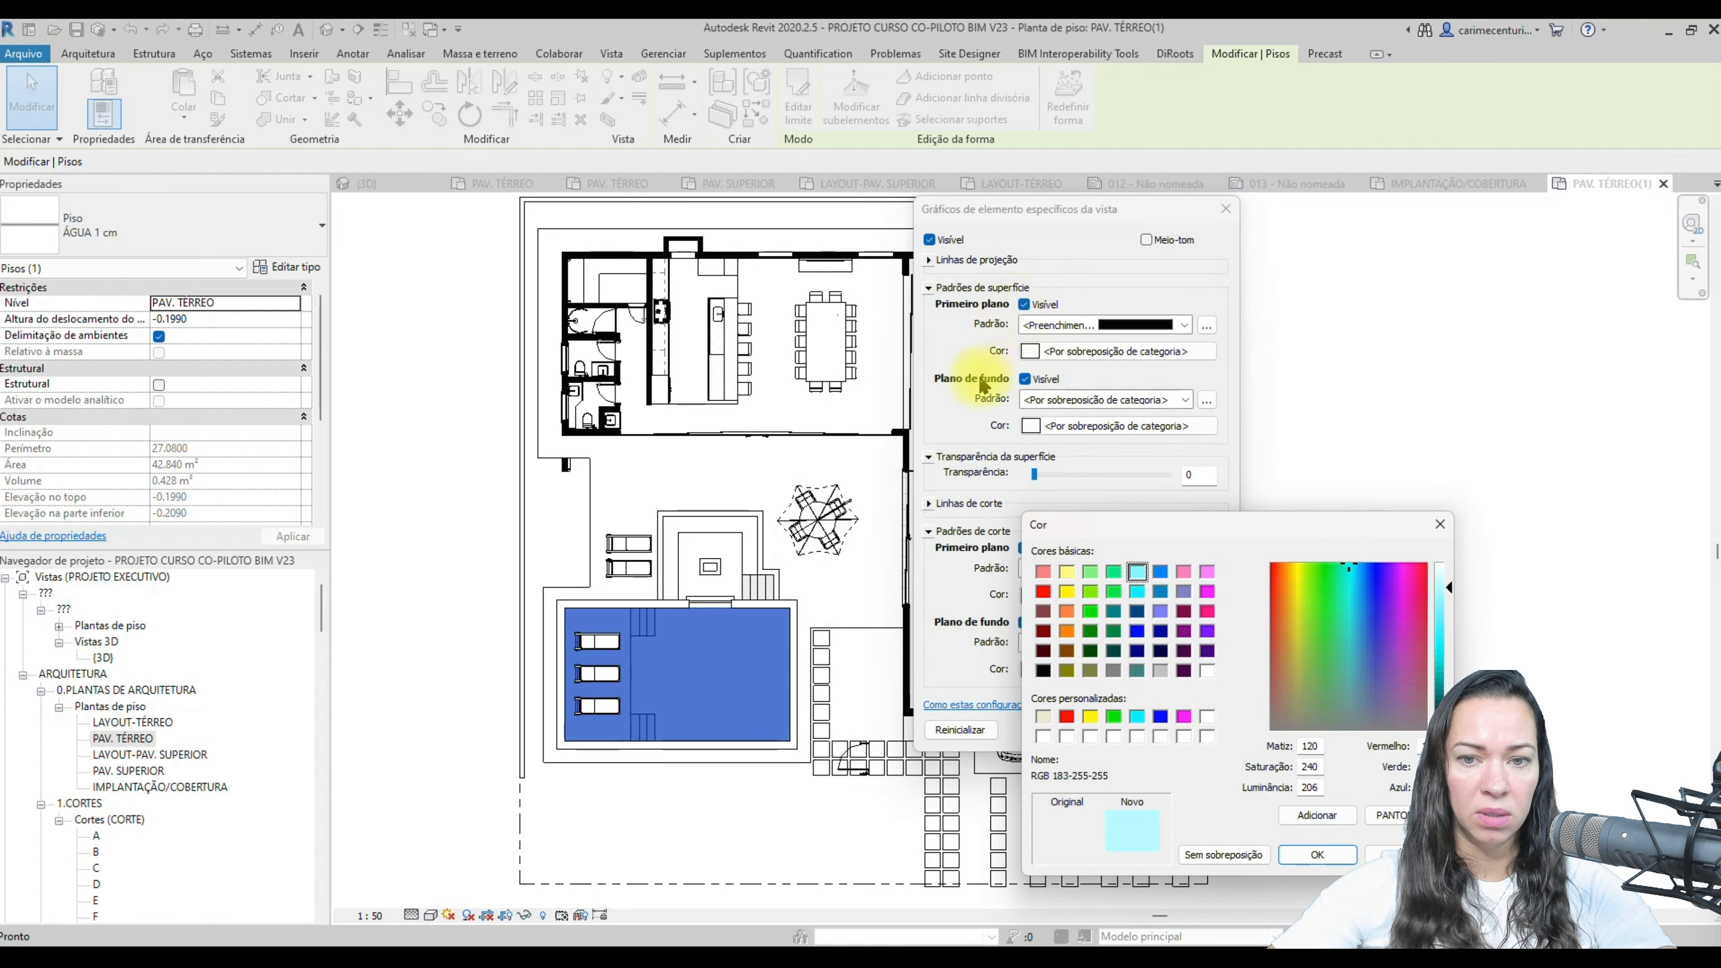
left_click_drag(1220, 522, 1201, 294)
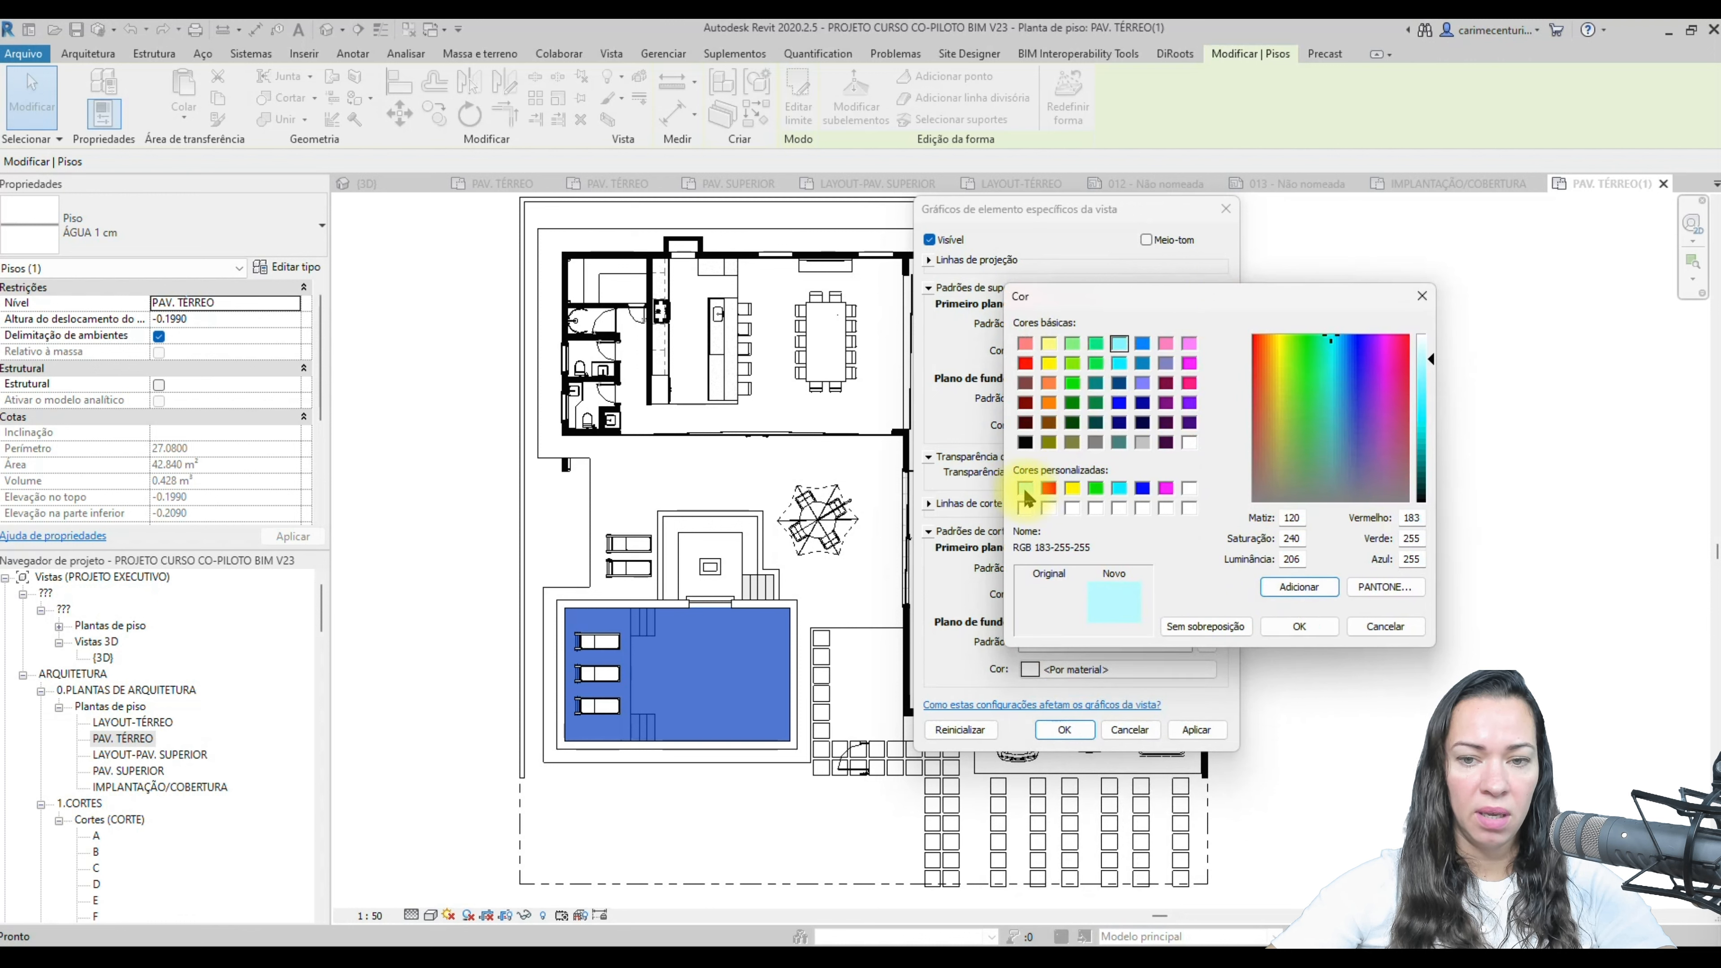
left_click(1312, 627)
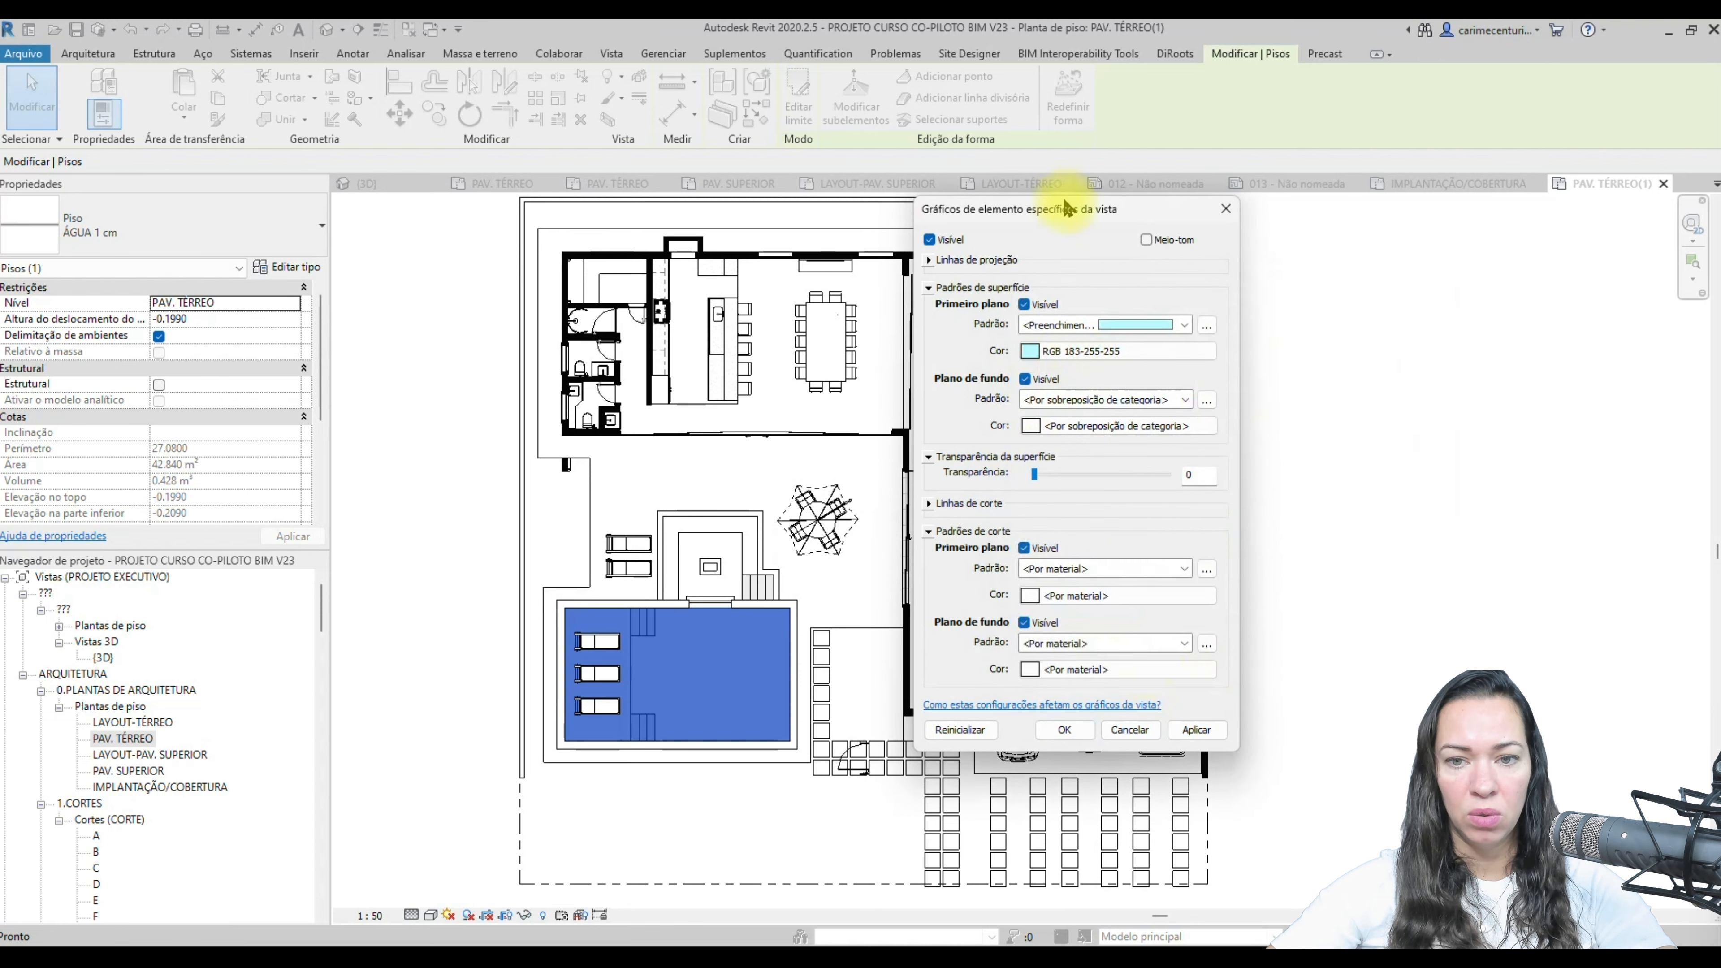
- Set the pool water's background surface pattern to solid fill with the custom colour RGB 183-255-255
left_click(1063, 400)
left_click(1082, 428)
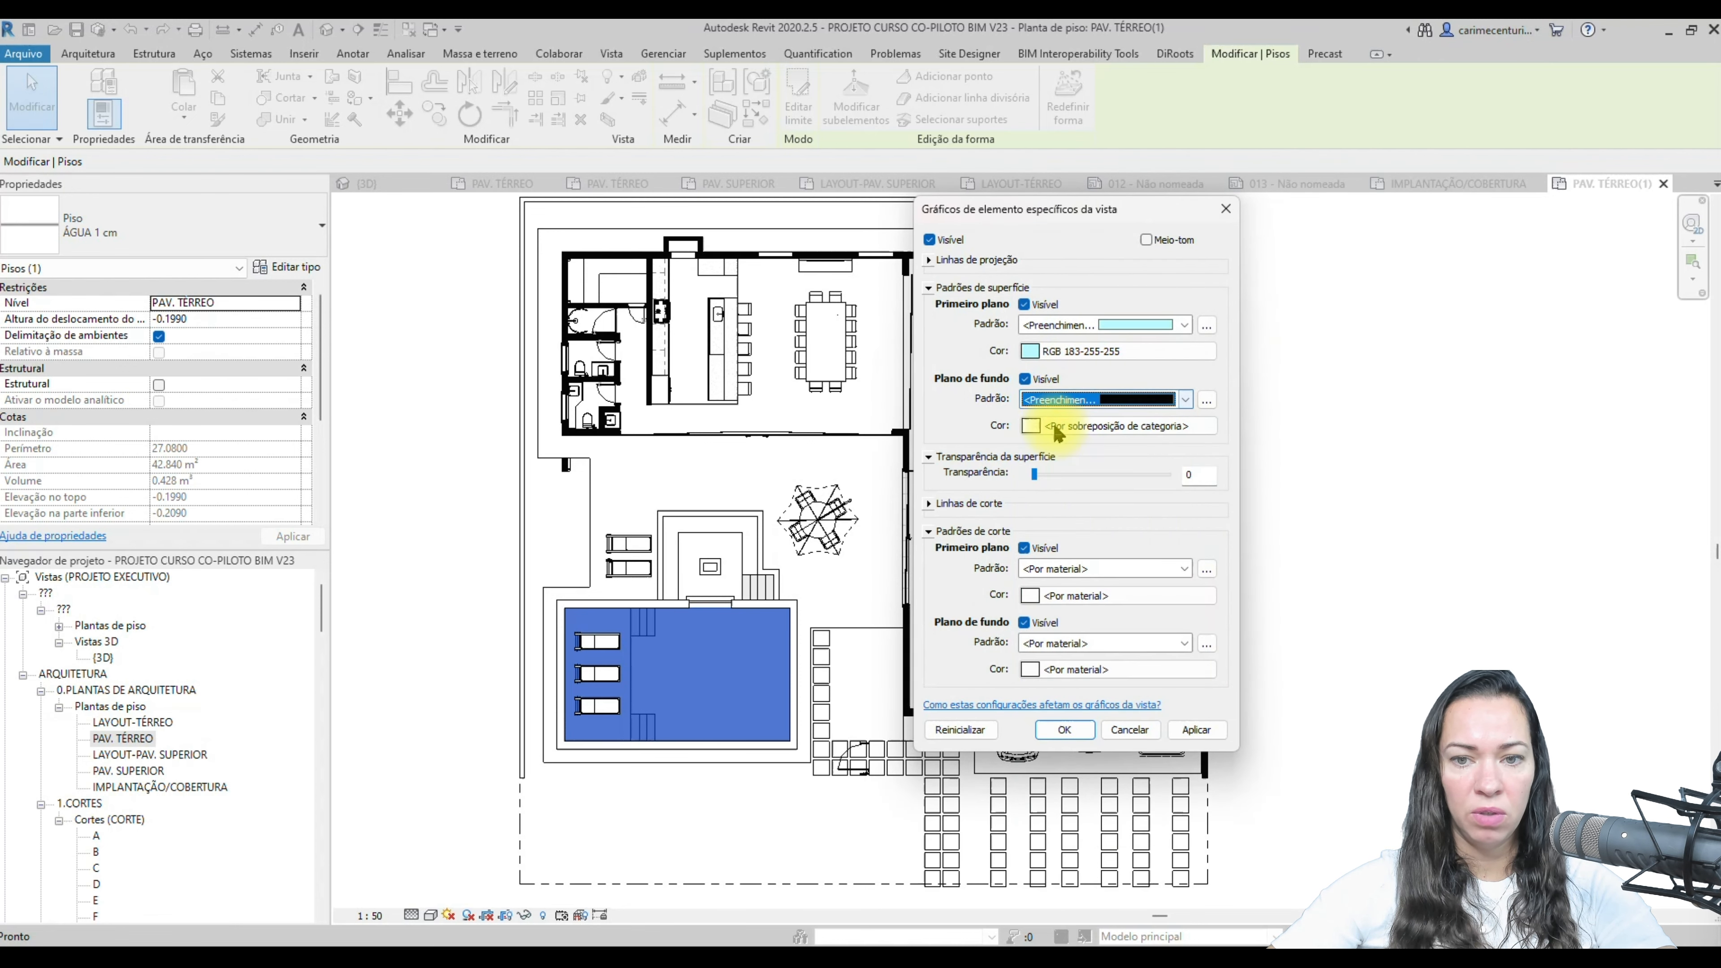
left_click(1085, 426)
left_click(881, 497)
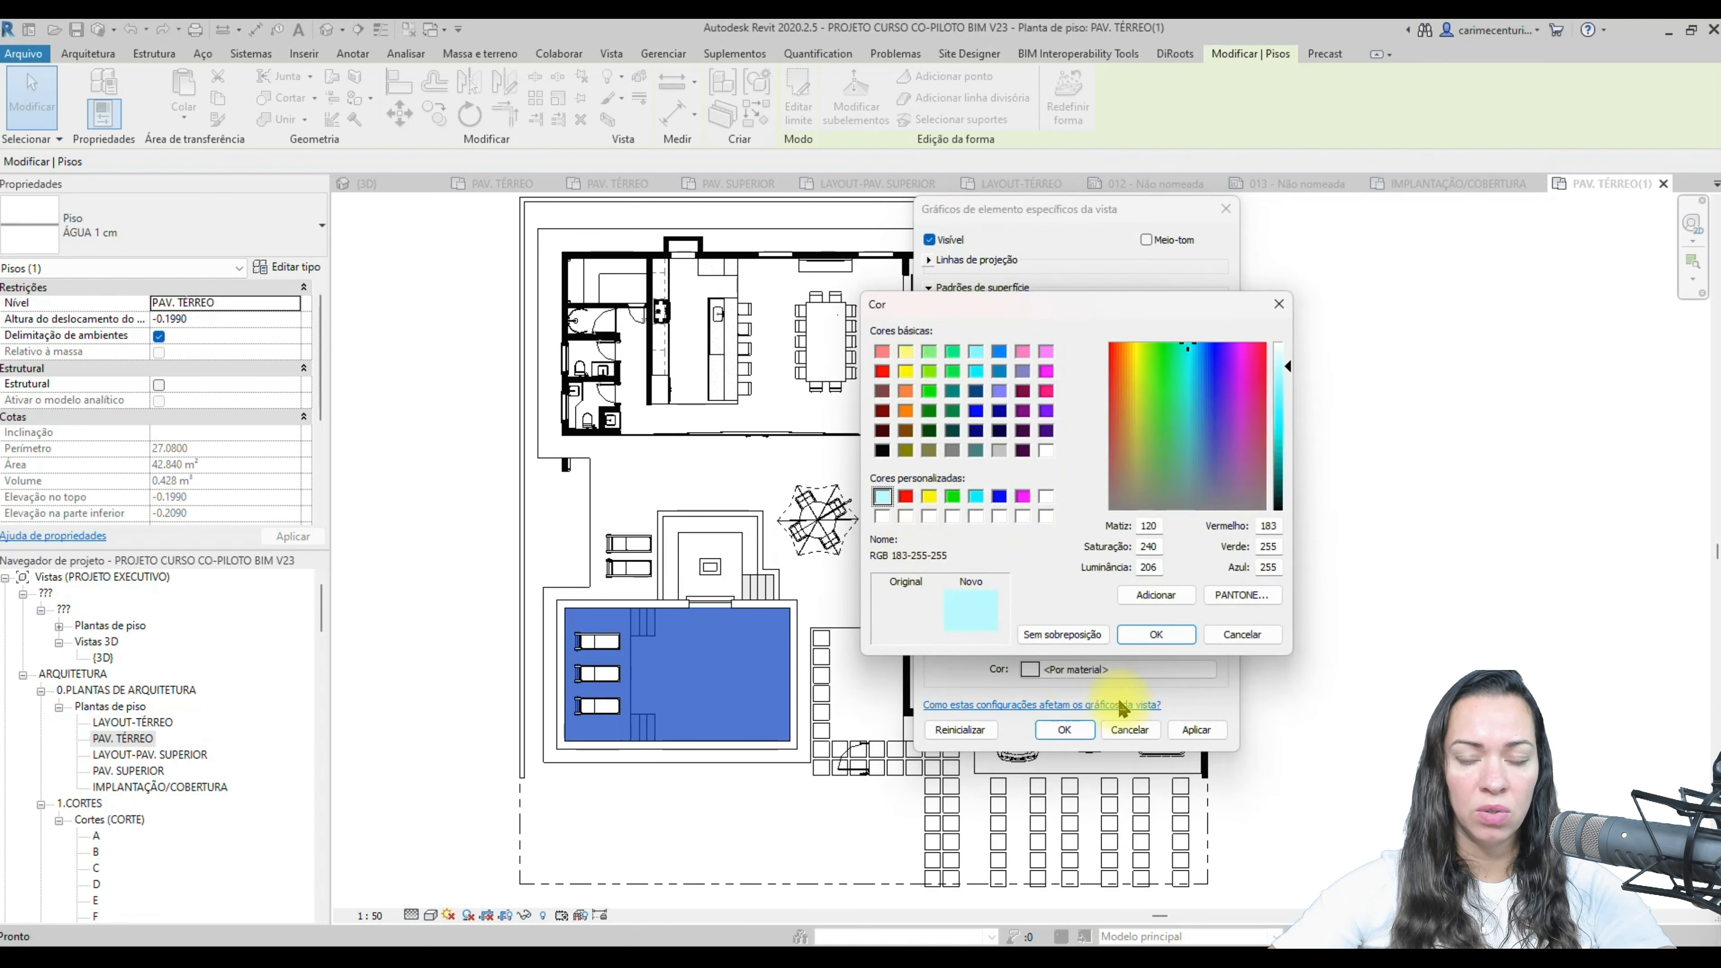
left_click(1154, 638)
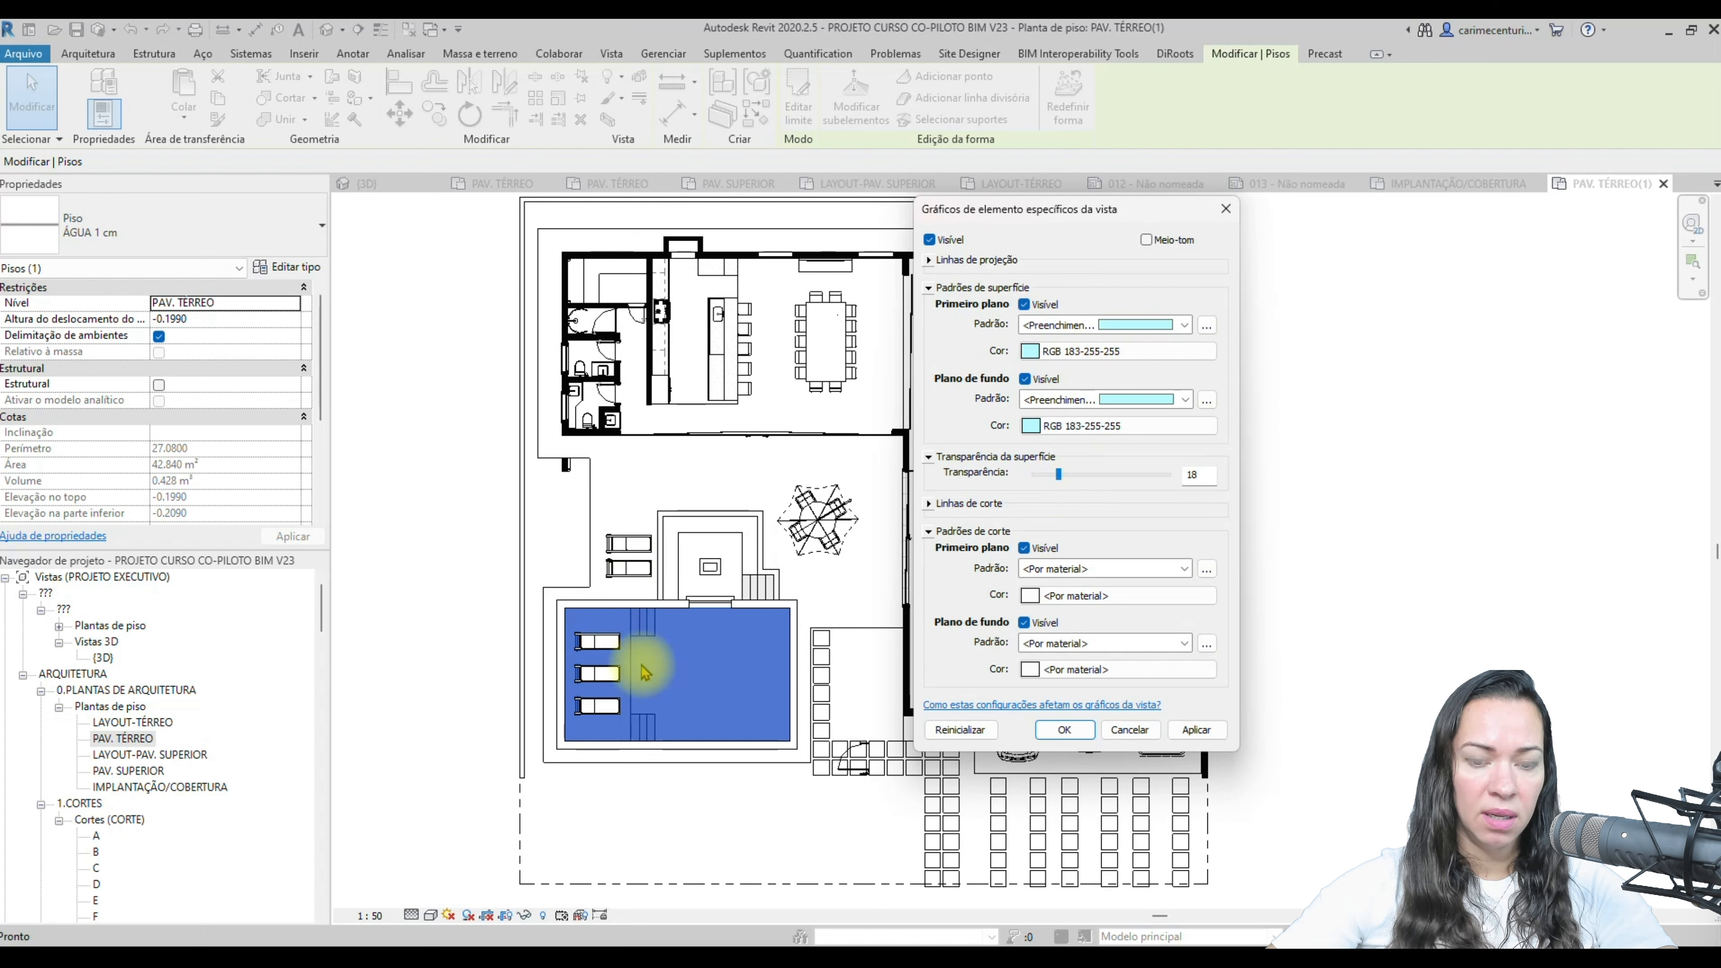
- Set the pool water's surface transparency to 18, apply the element override and deselect the water
left_click(1064, 730)
left_click(449, 676)
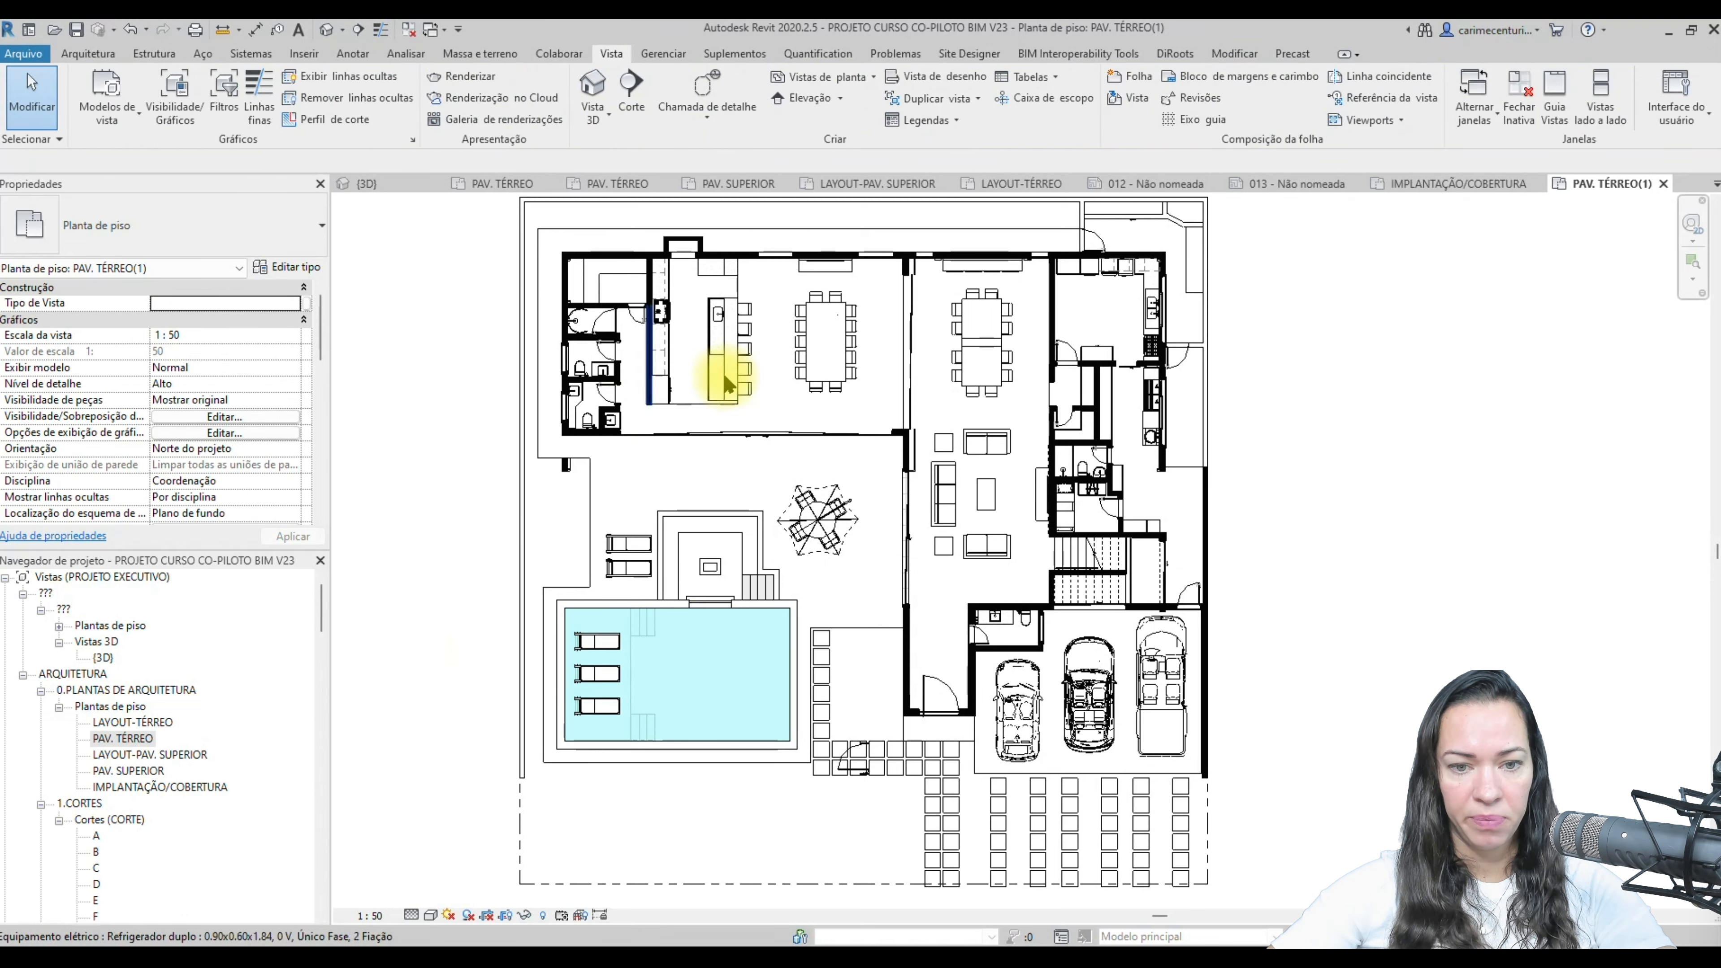
scroll(645, 815, "up", 2)
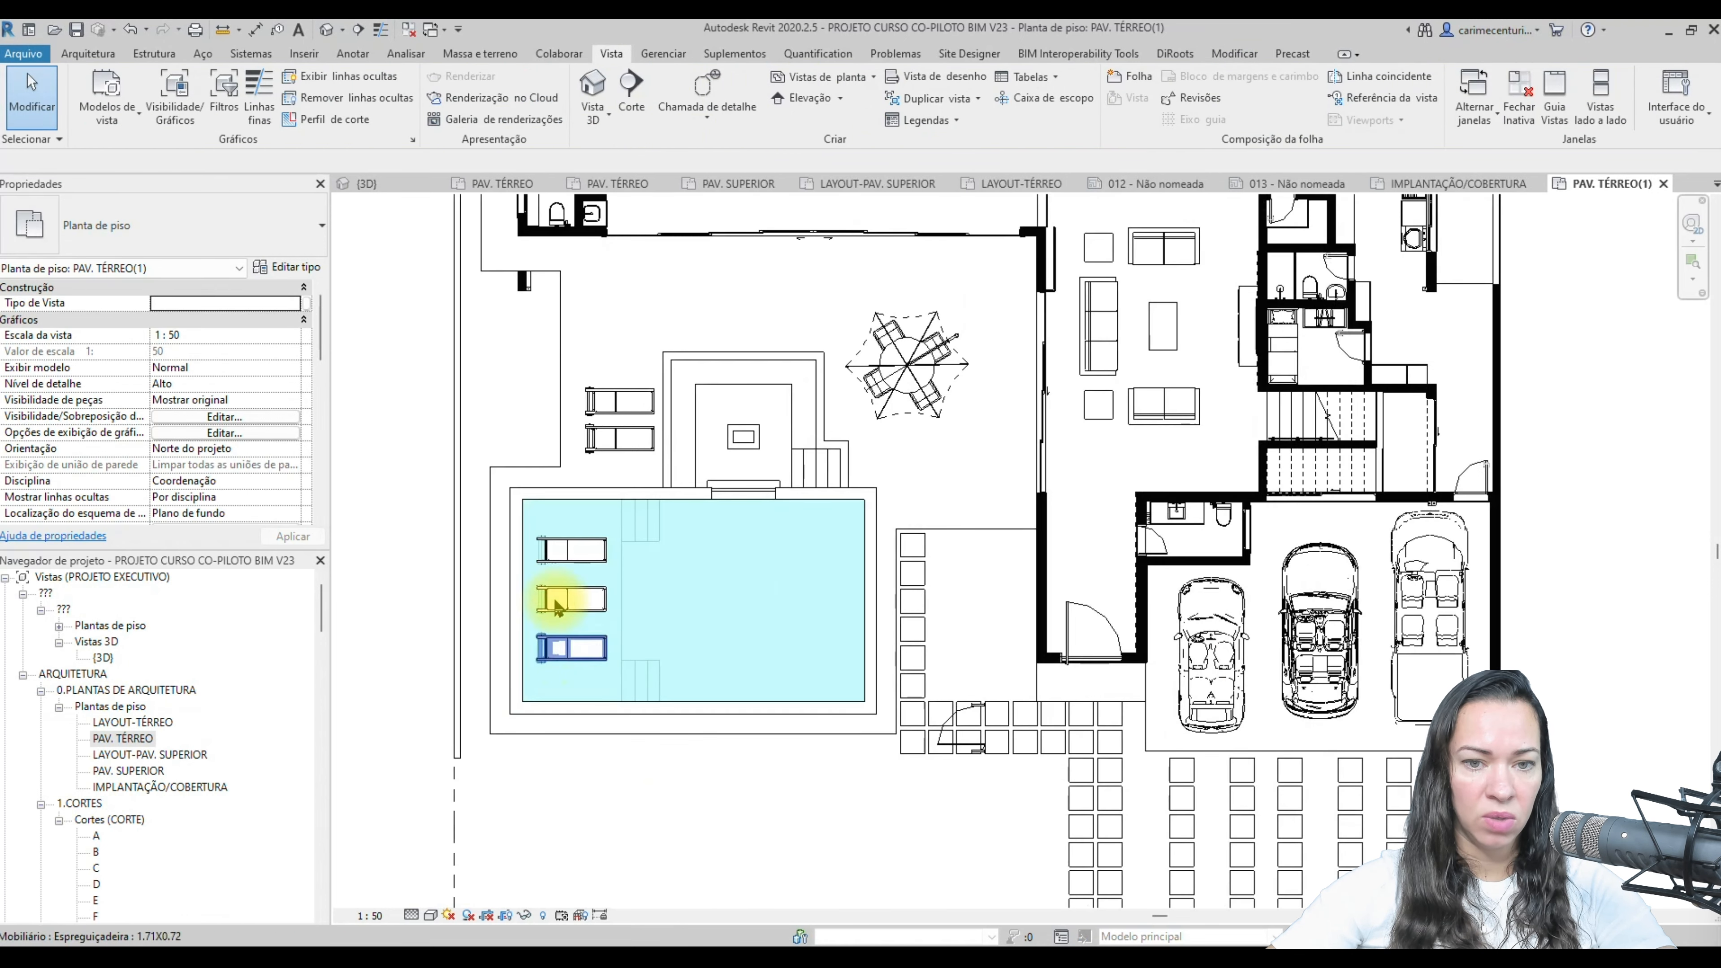
- Check which category the small stair beside the fire pit belongs to and clear the selection
scroll(718, 823, "down", 1)
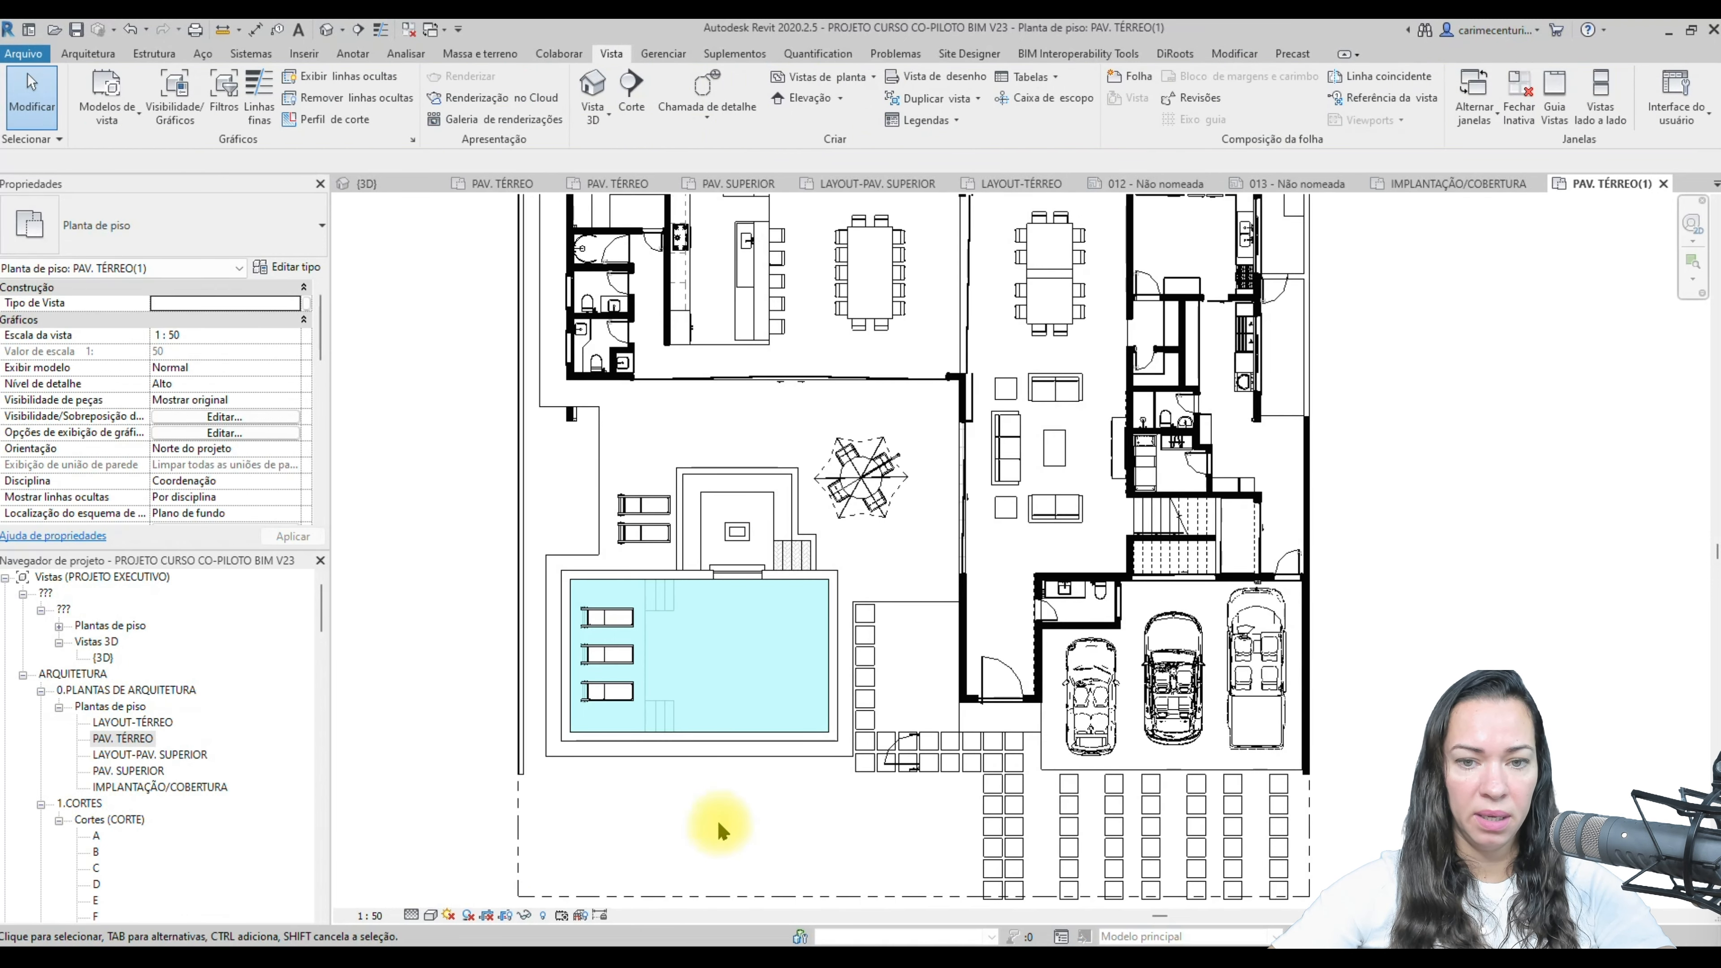
scroll(718, 820, "down", 1)
scroll(746, 664, "up", 5)
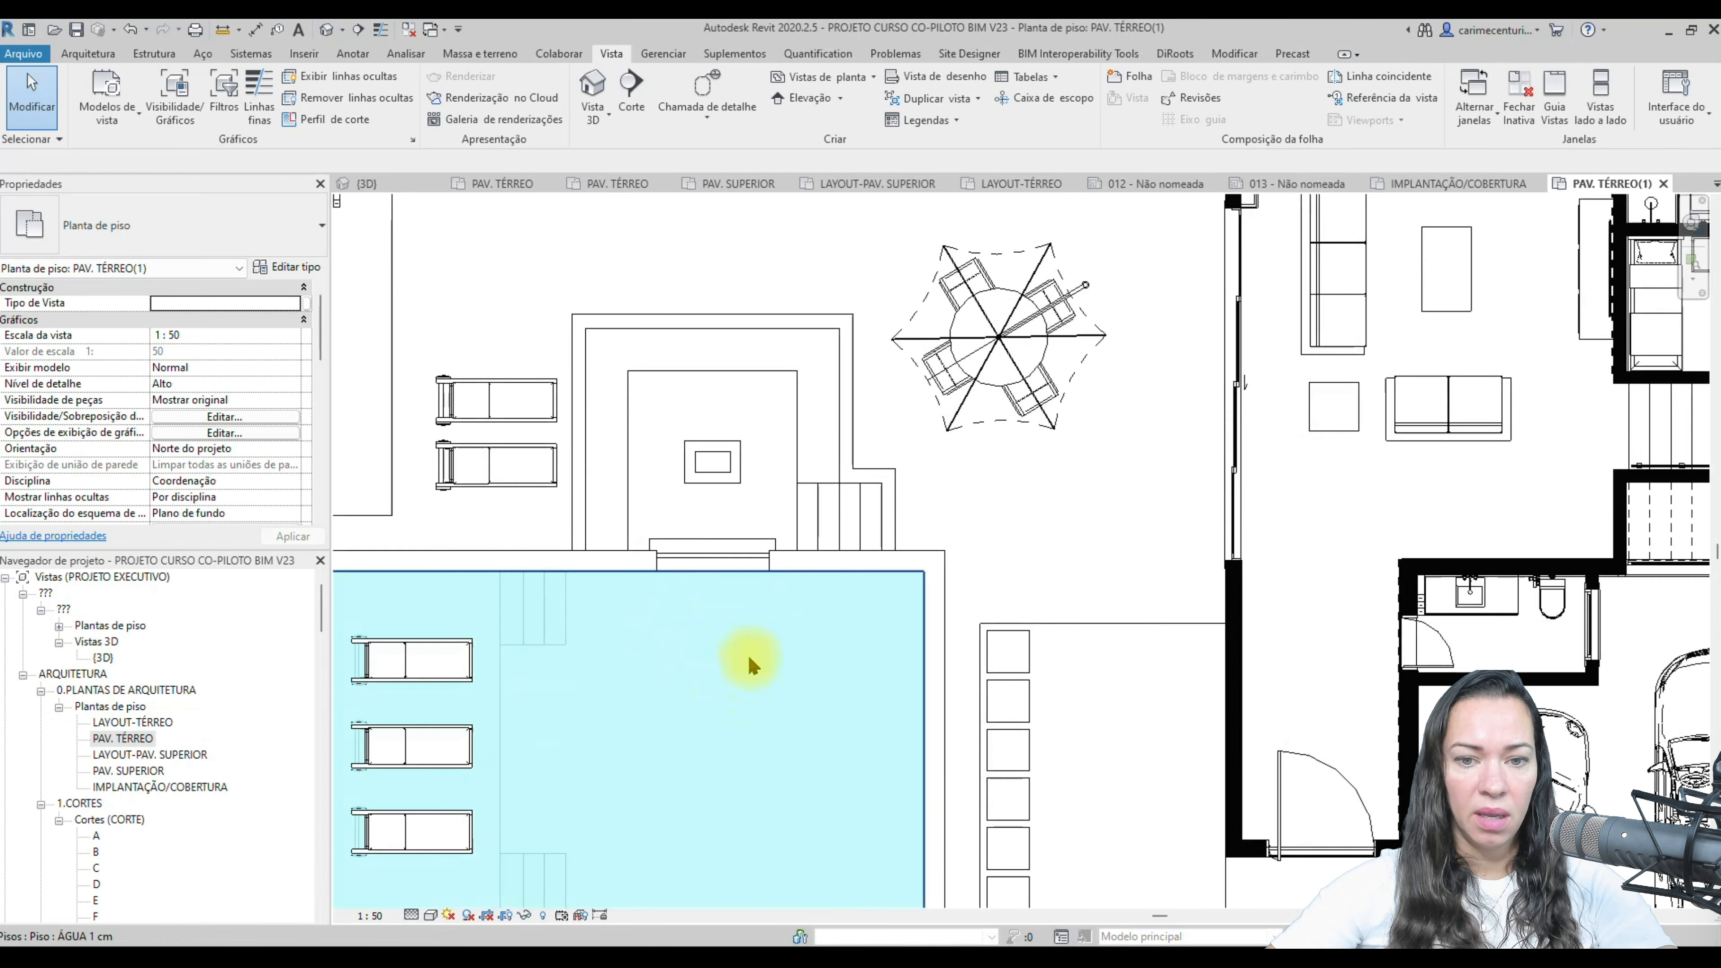
left_click(808, 542)
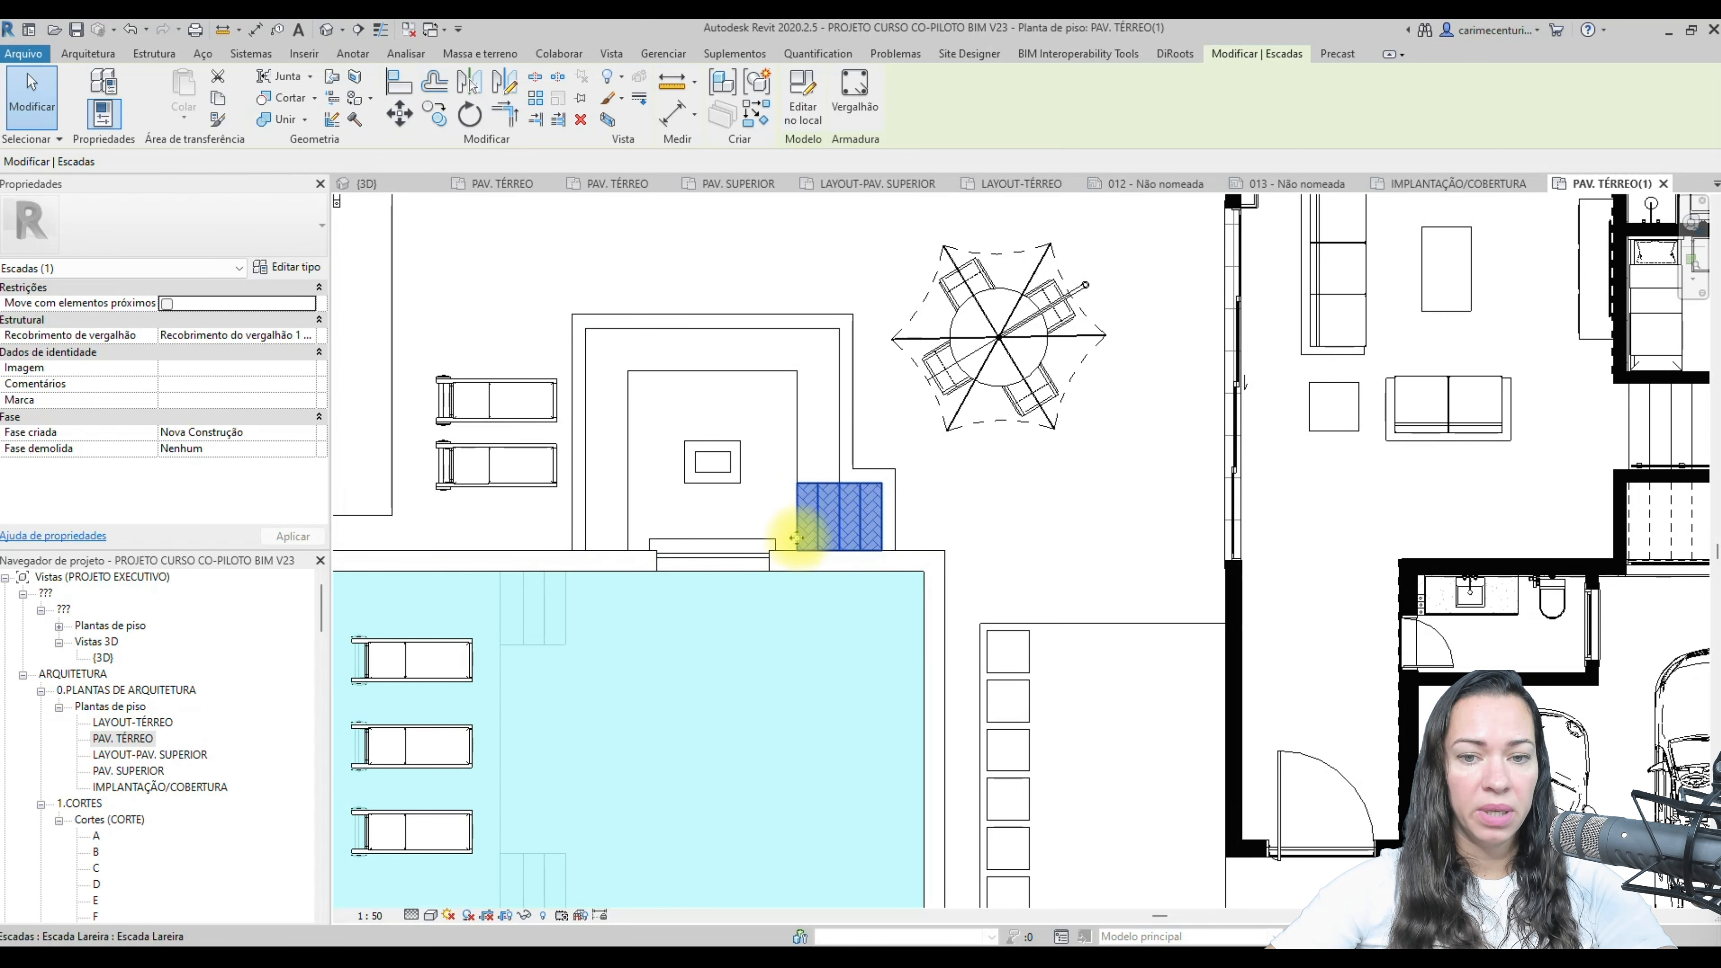
scroll(800, 537, "down", 3)
left_click(734, 375)
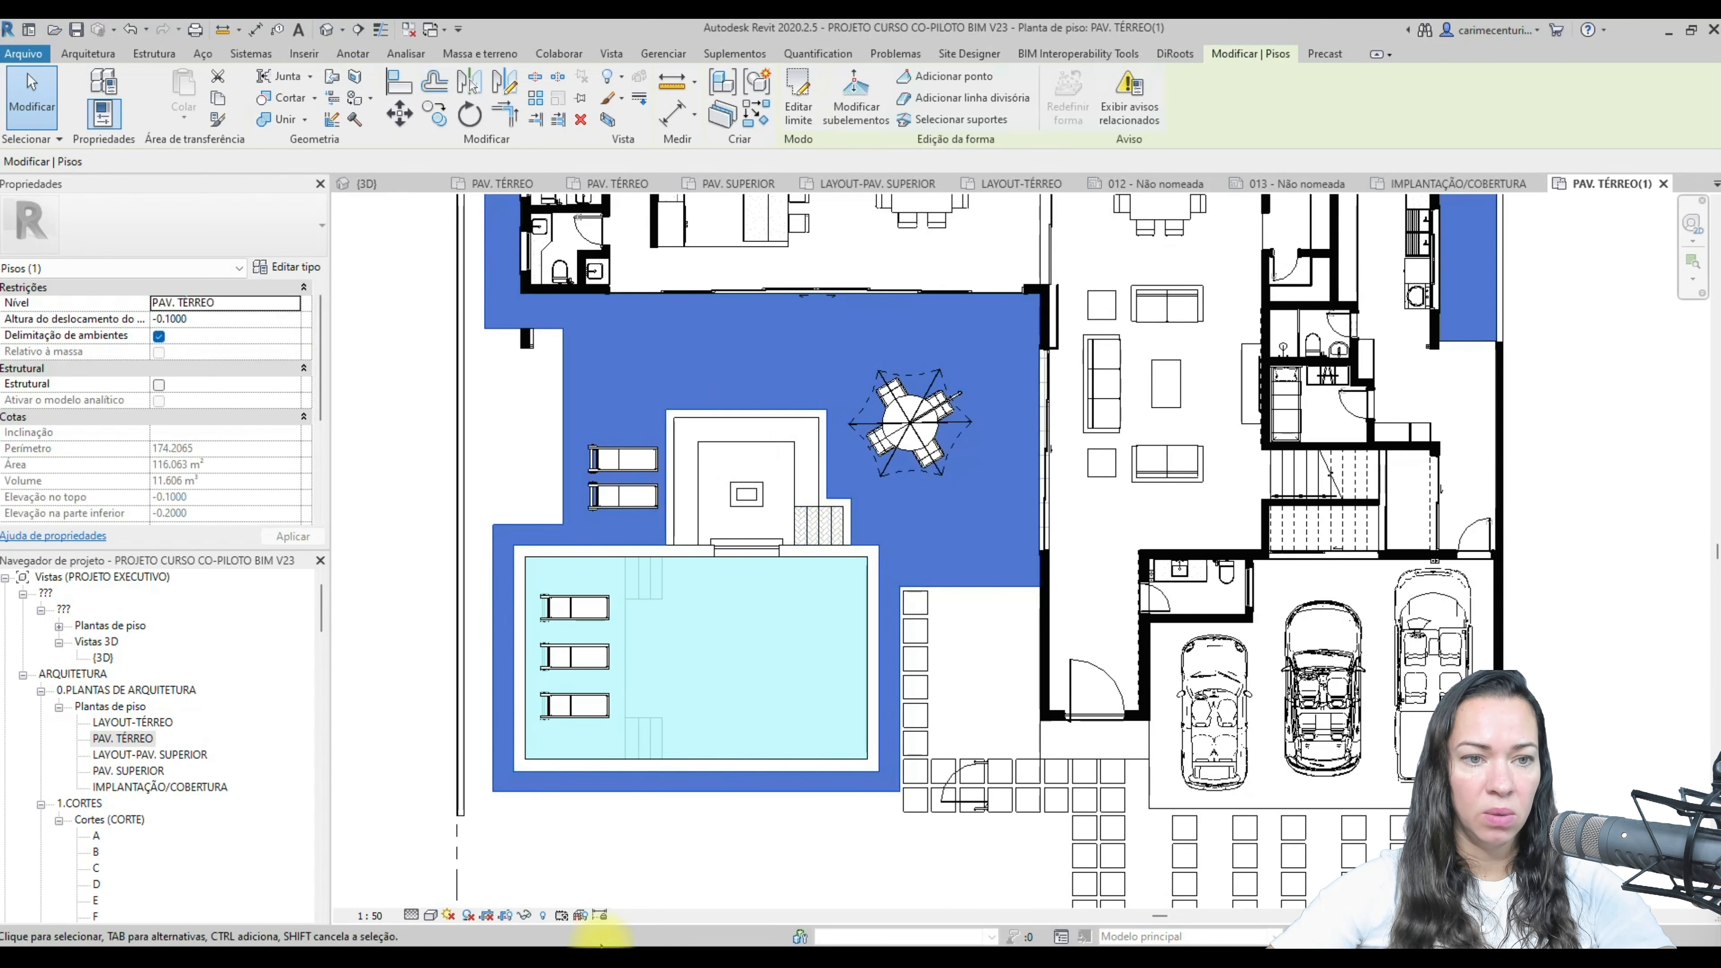
left_click(810, 528)
left_click(420, 498)
- Open the view's visibility and graphics overrides and select the Escadas model category
key("v")
key("g")
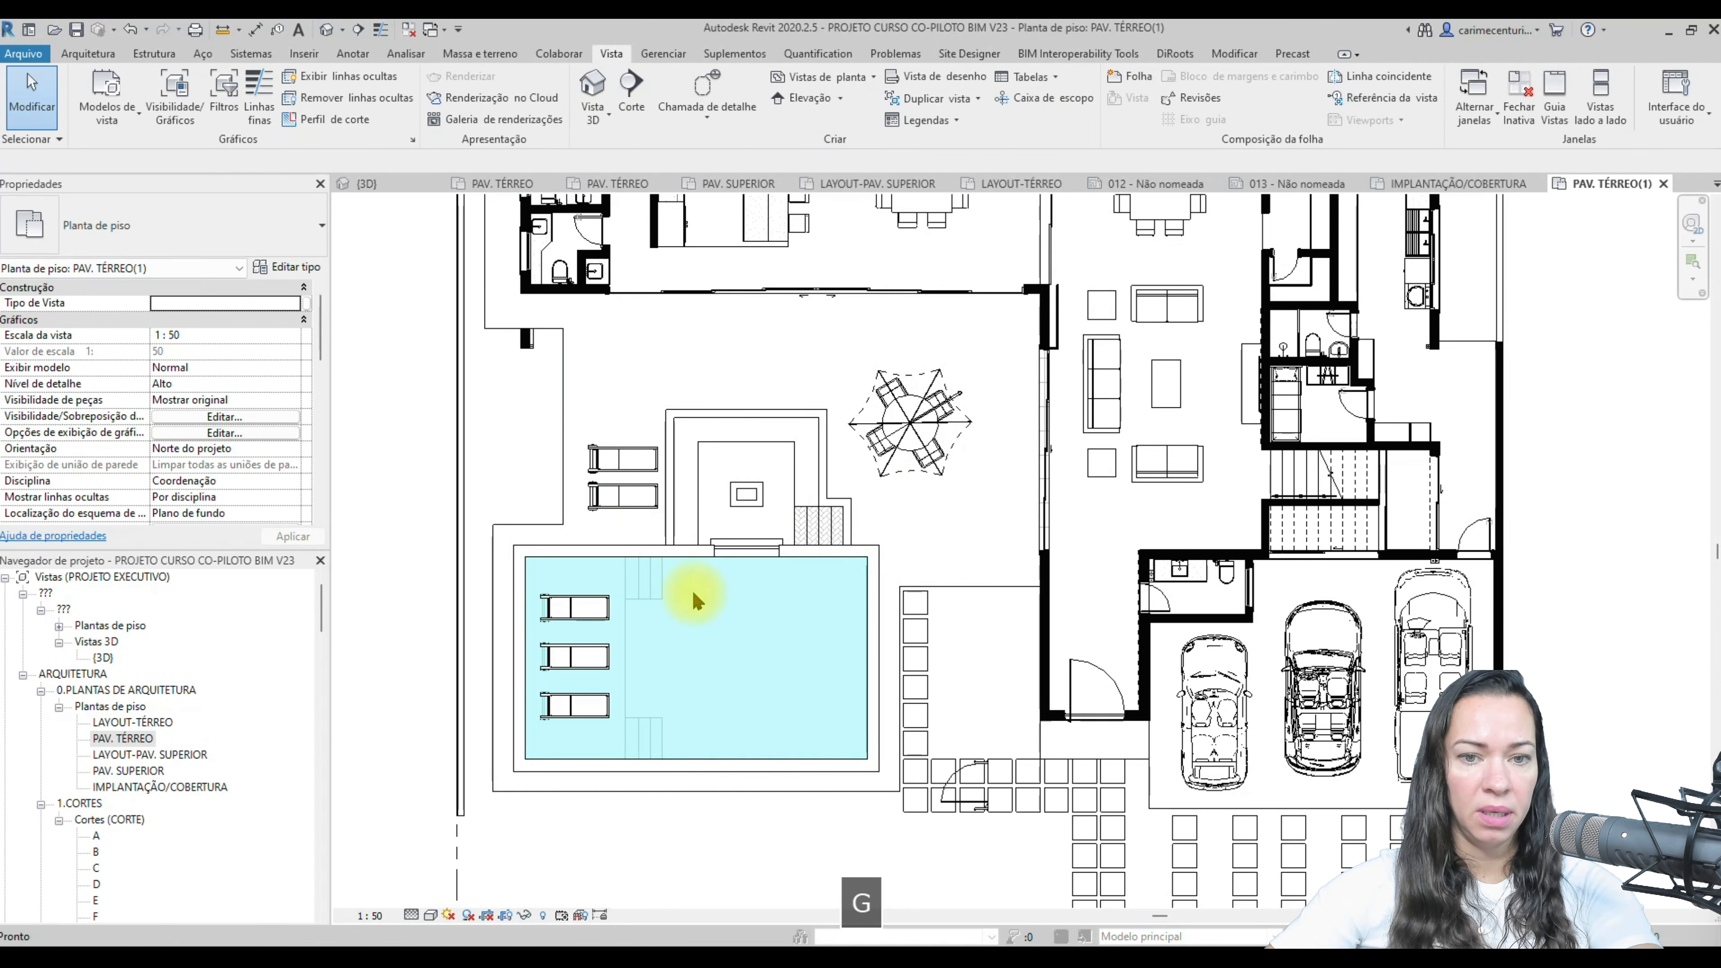
left_click(649, 439)
key("e")
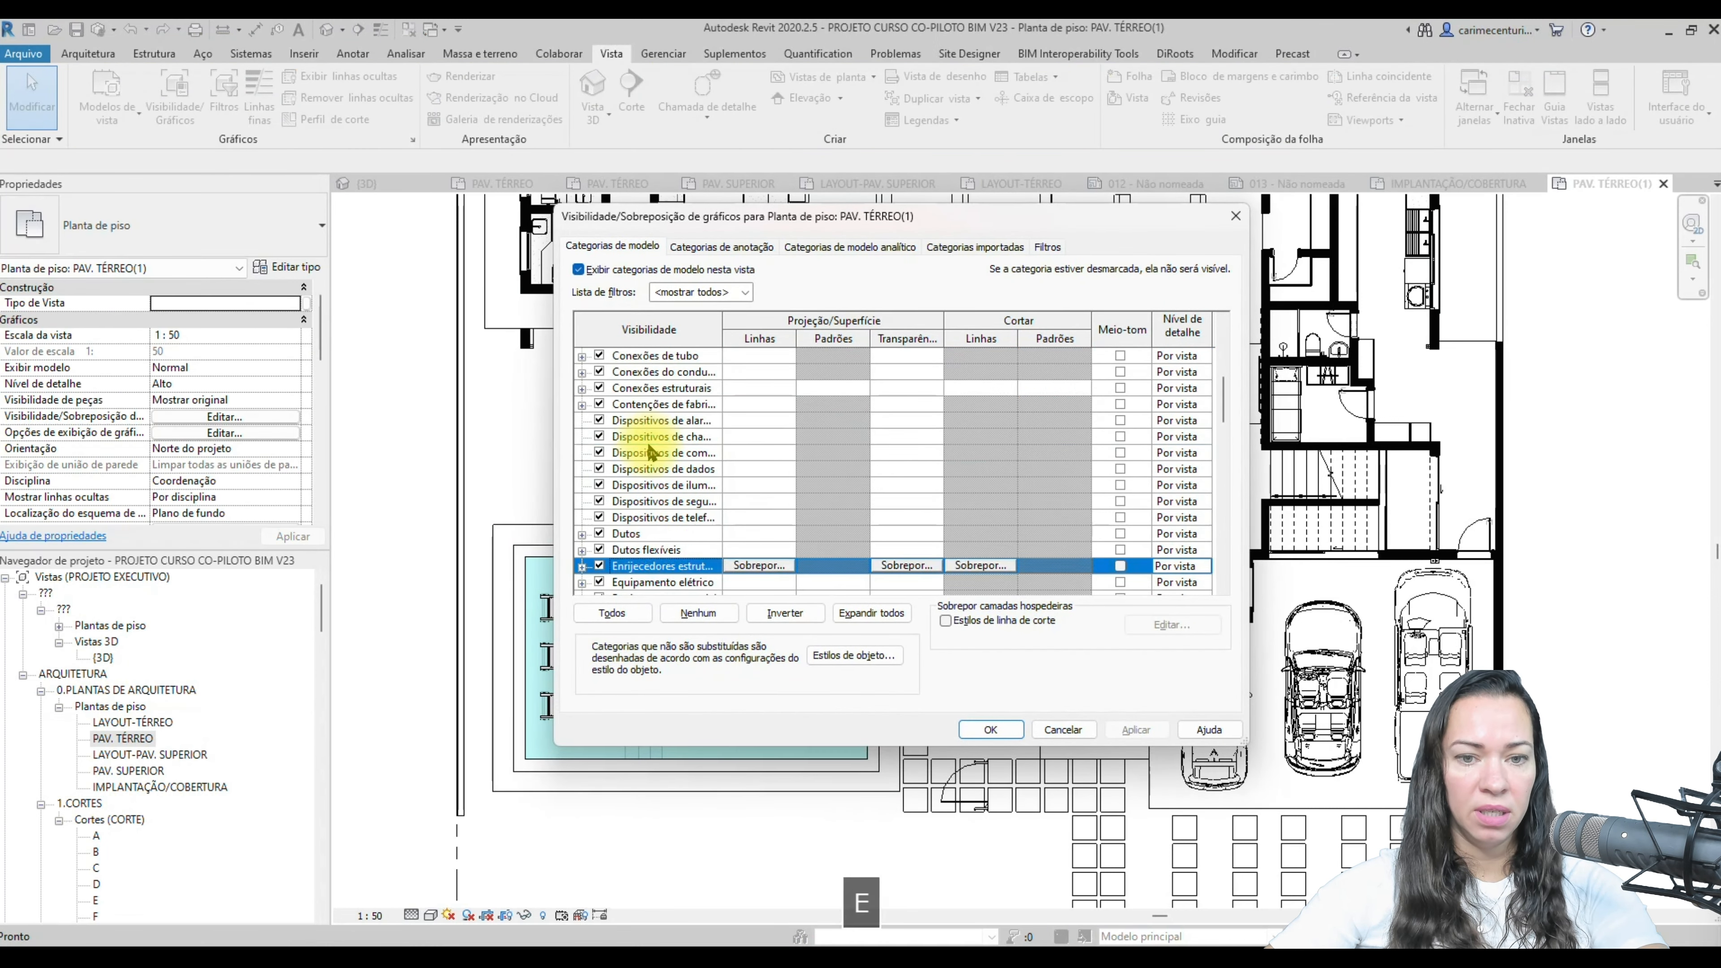
scroll(648, 461, "down", 2)
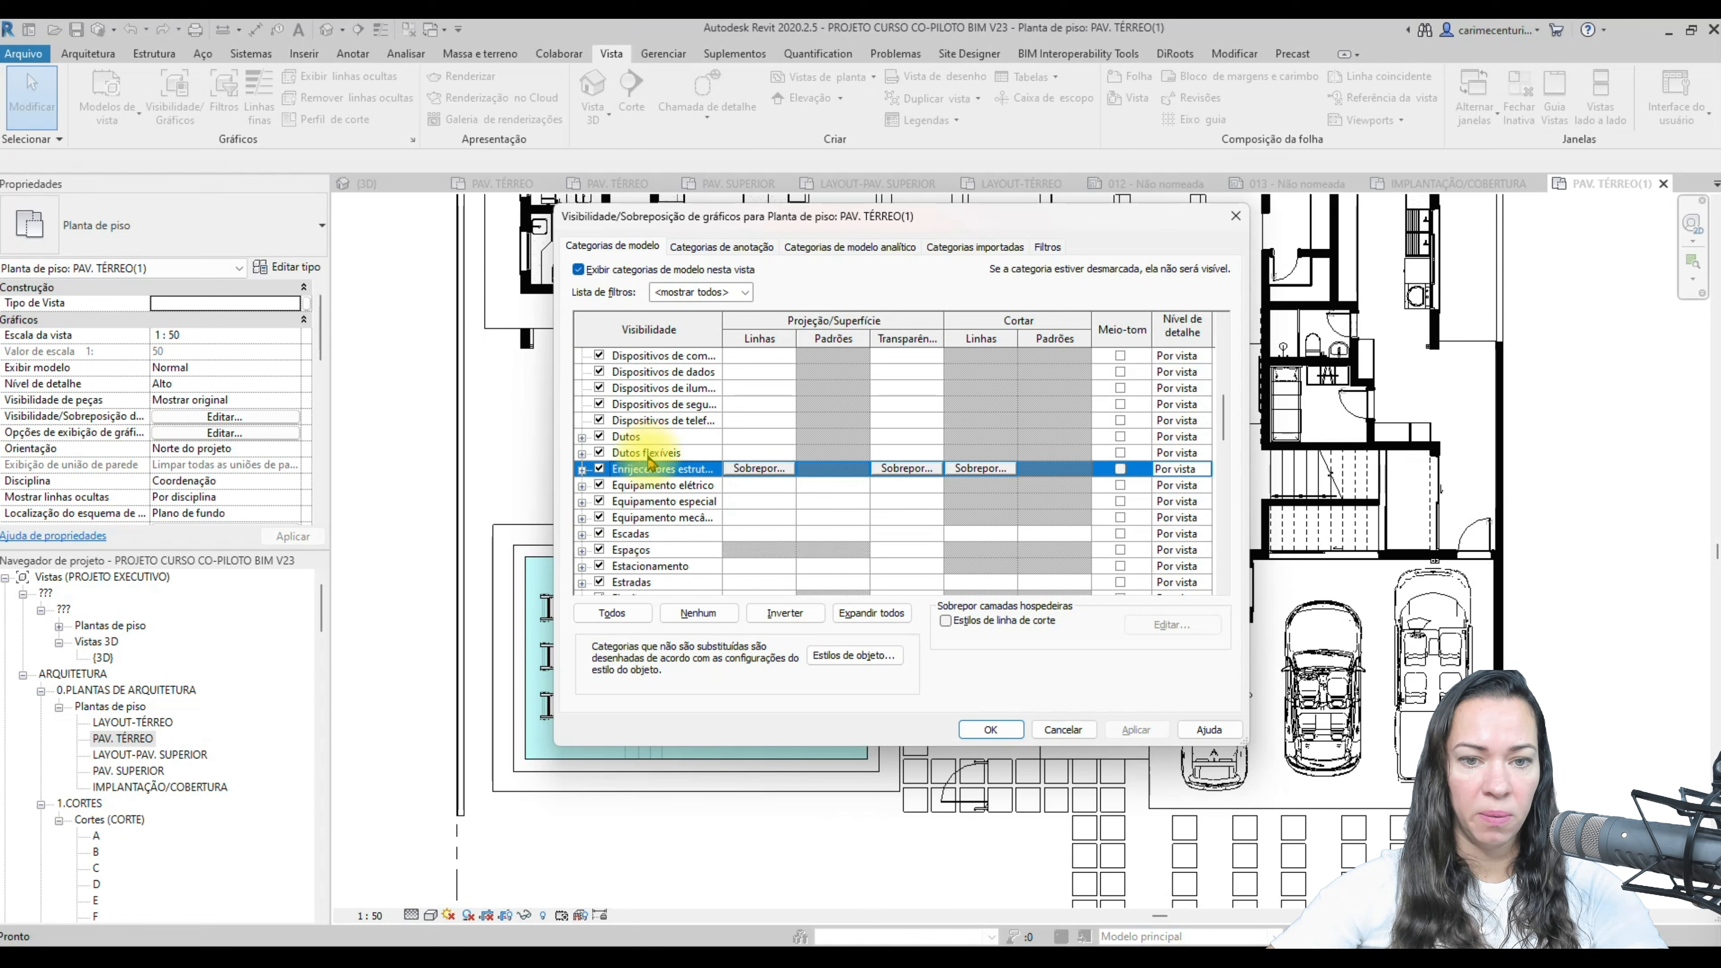
left_click(652, 502)
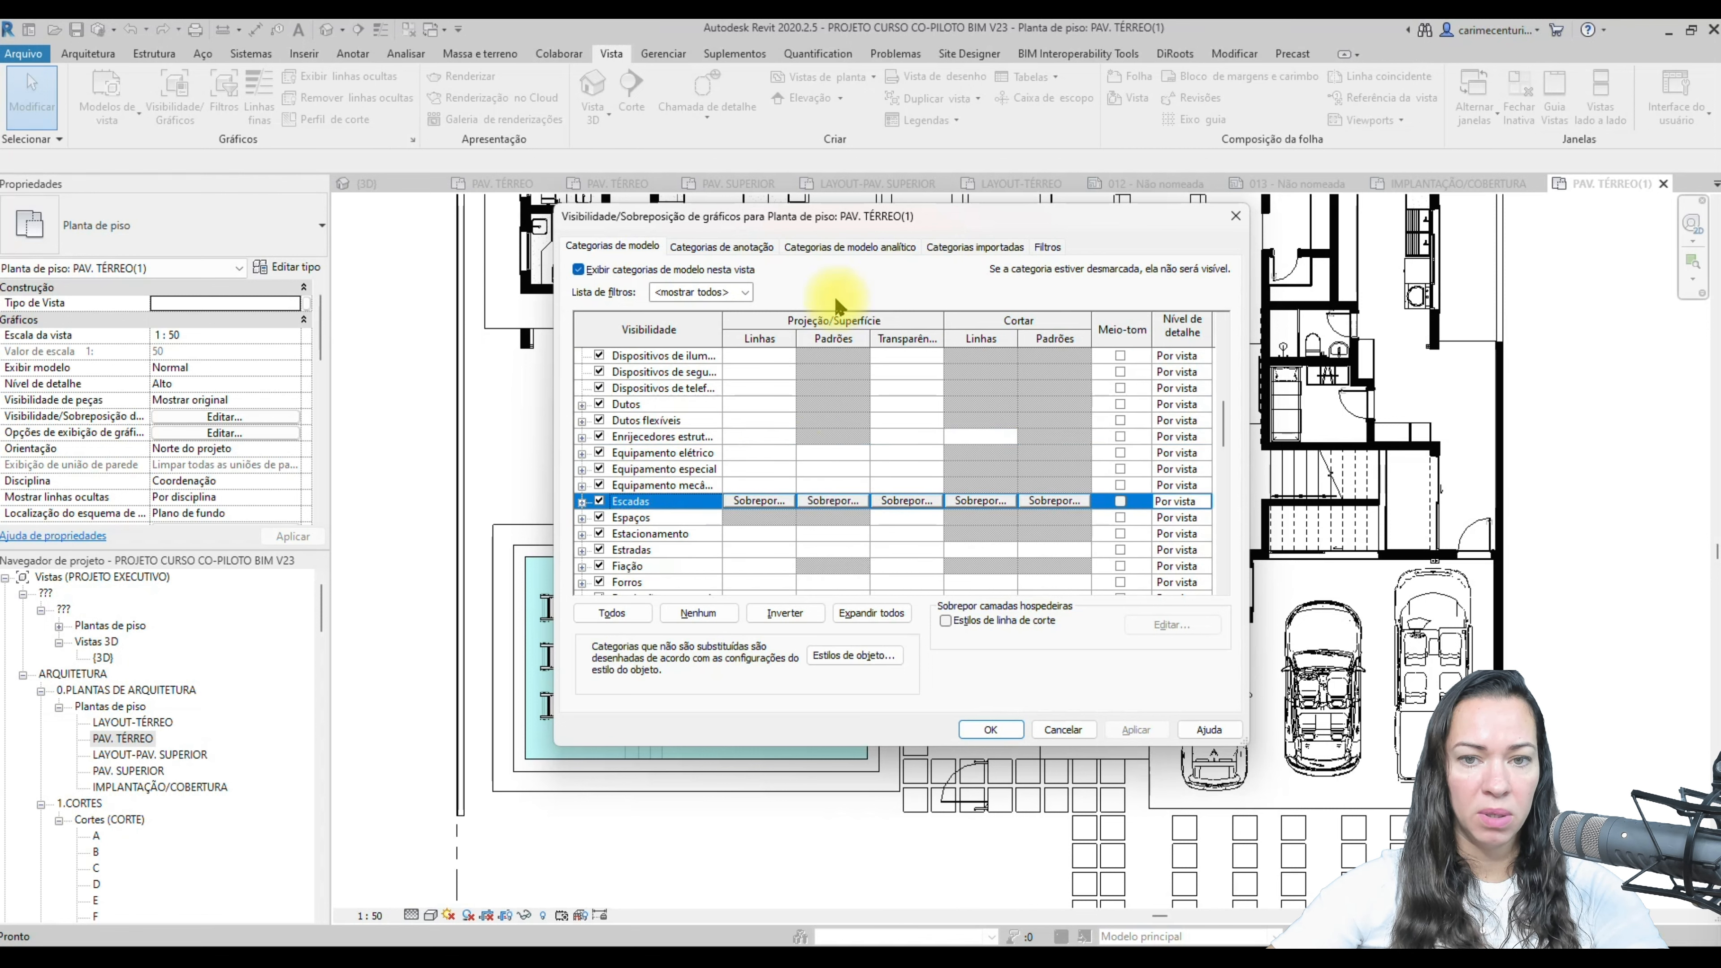
- Override the Escadas projection surface foreground pattern with solid fill in white
left_click(846, 501)
left_click(772, 384)
left_click(775, 415)
left_click(774, 415)
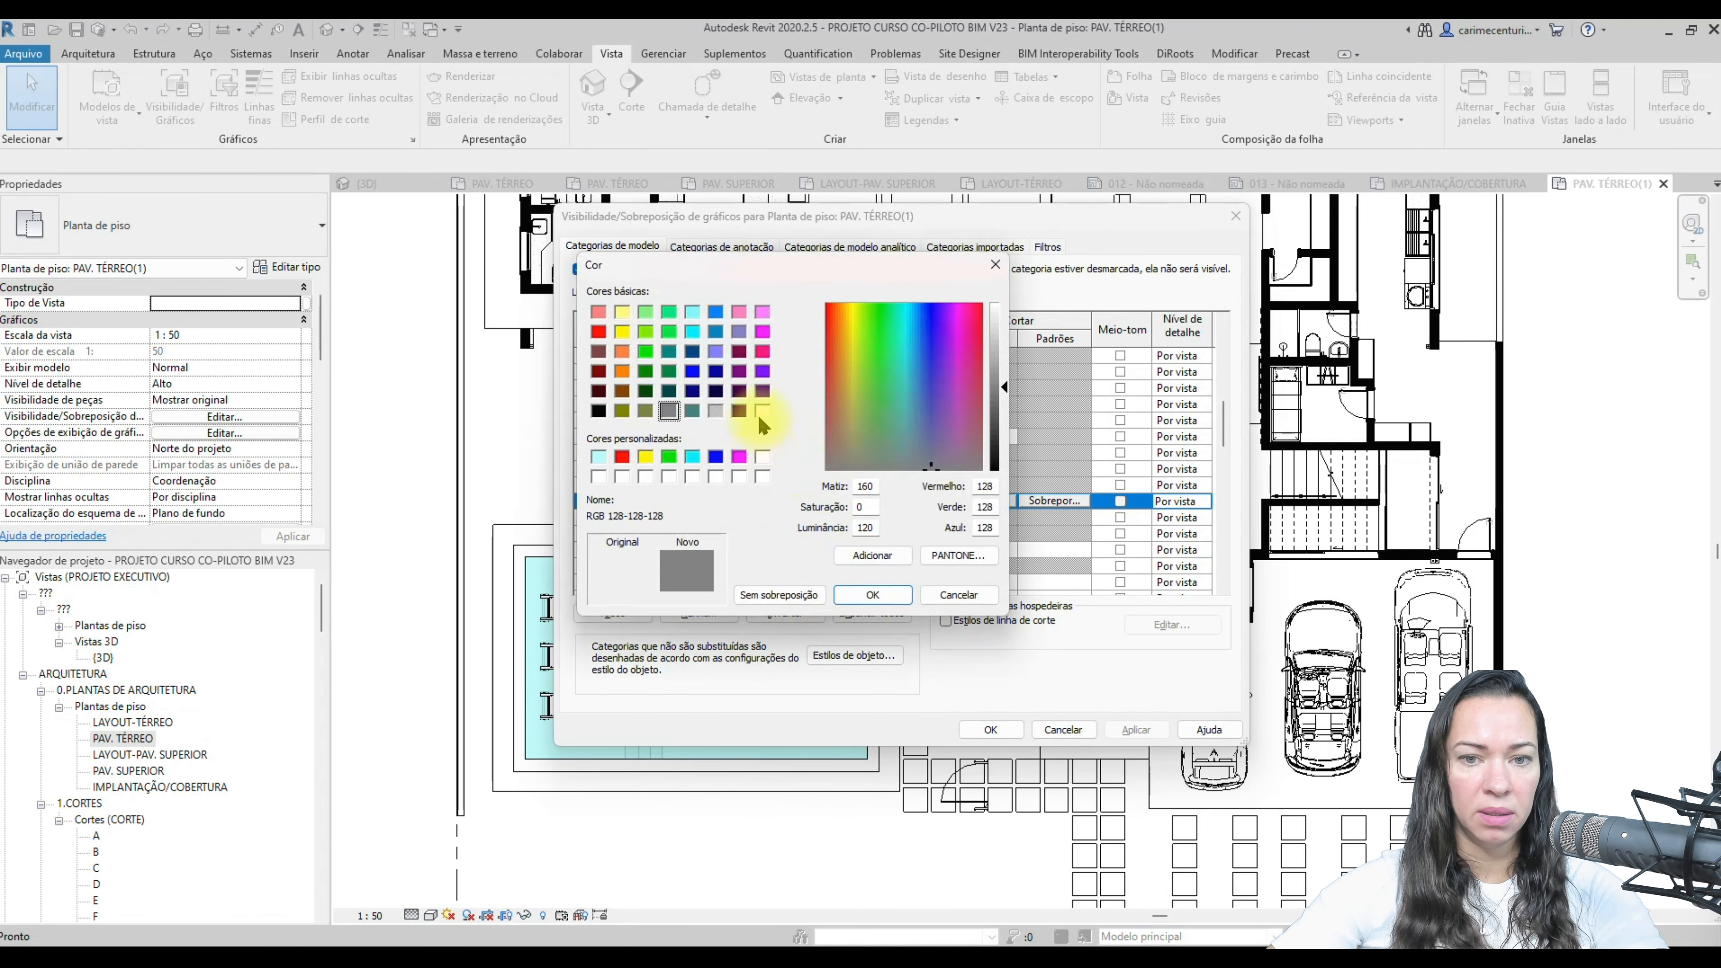
left_click(851, 594)
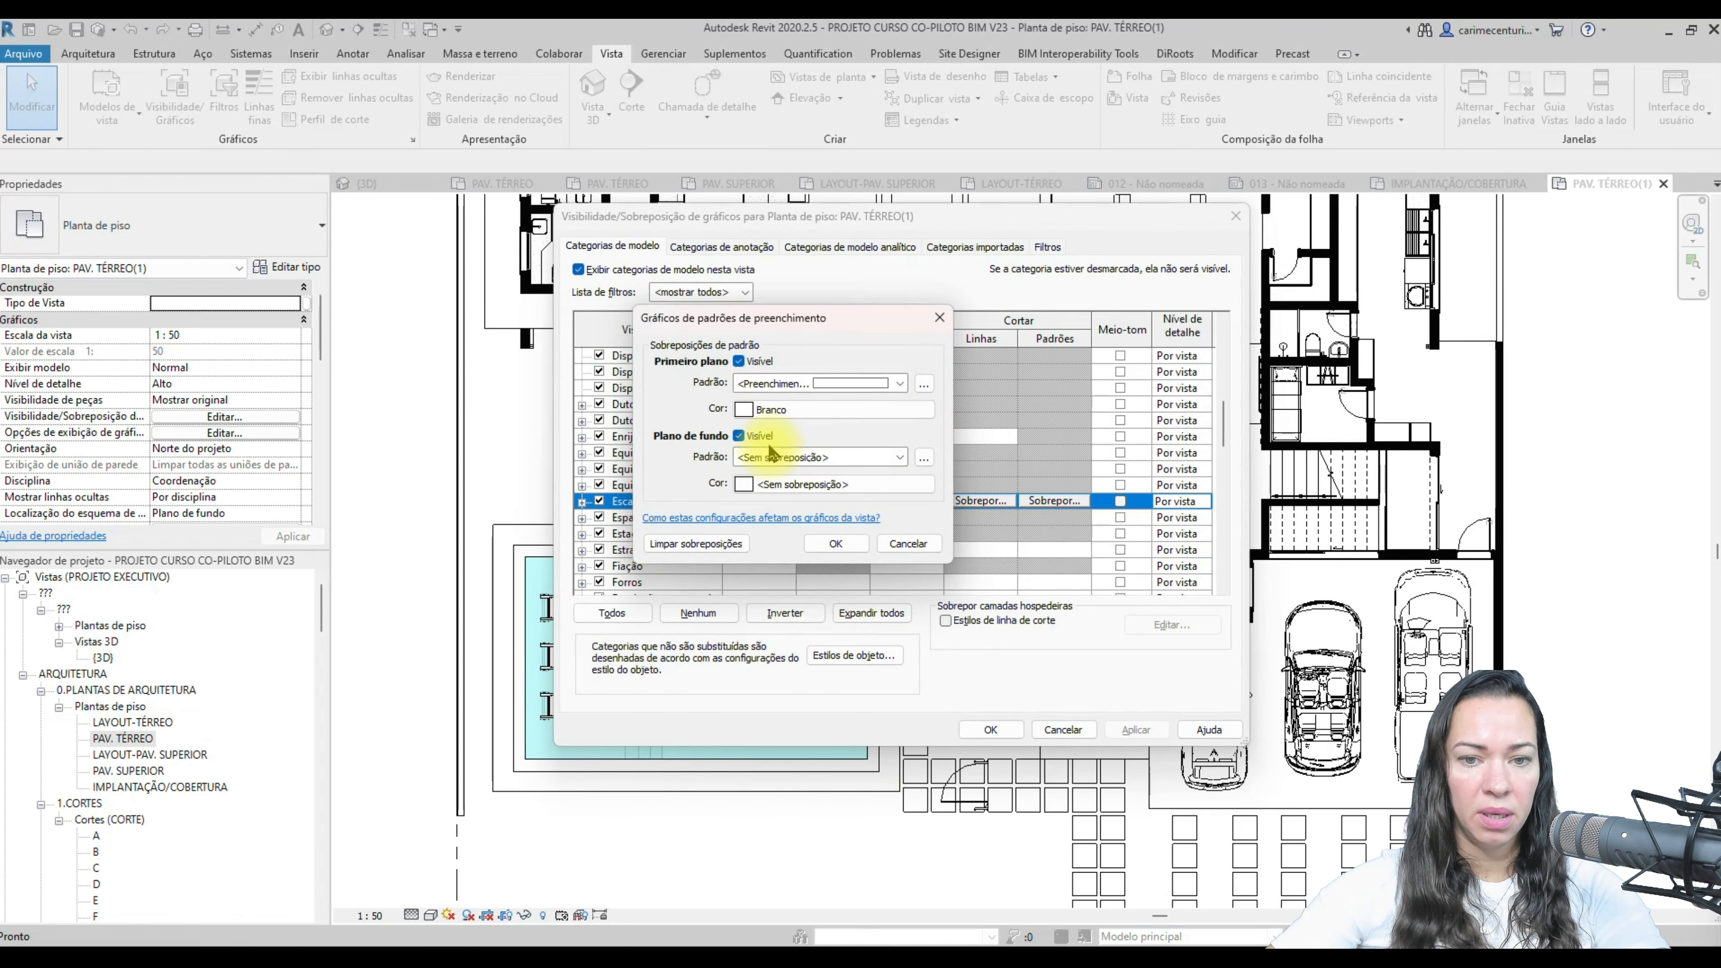
- Override the Escadas surface background pattern with solid fill in white and apply the category overrides to the view
left_click(768, 455)
left_click(768, 469)
left_click(771, 485)
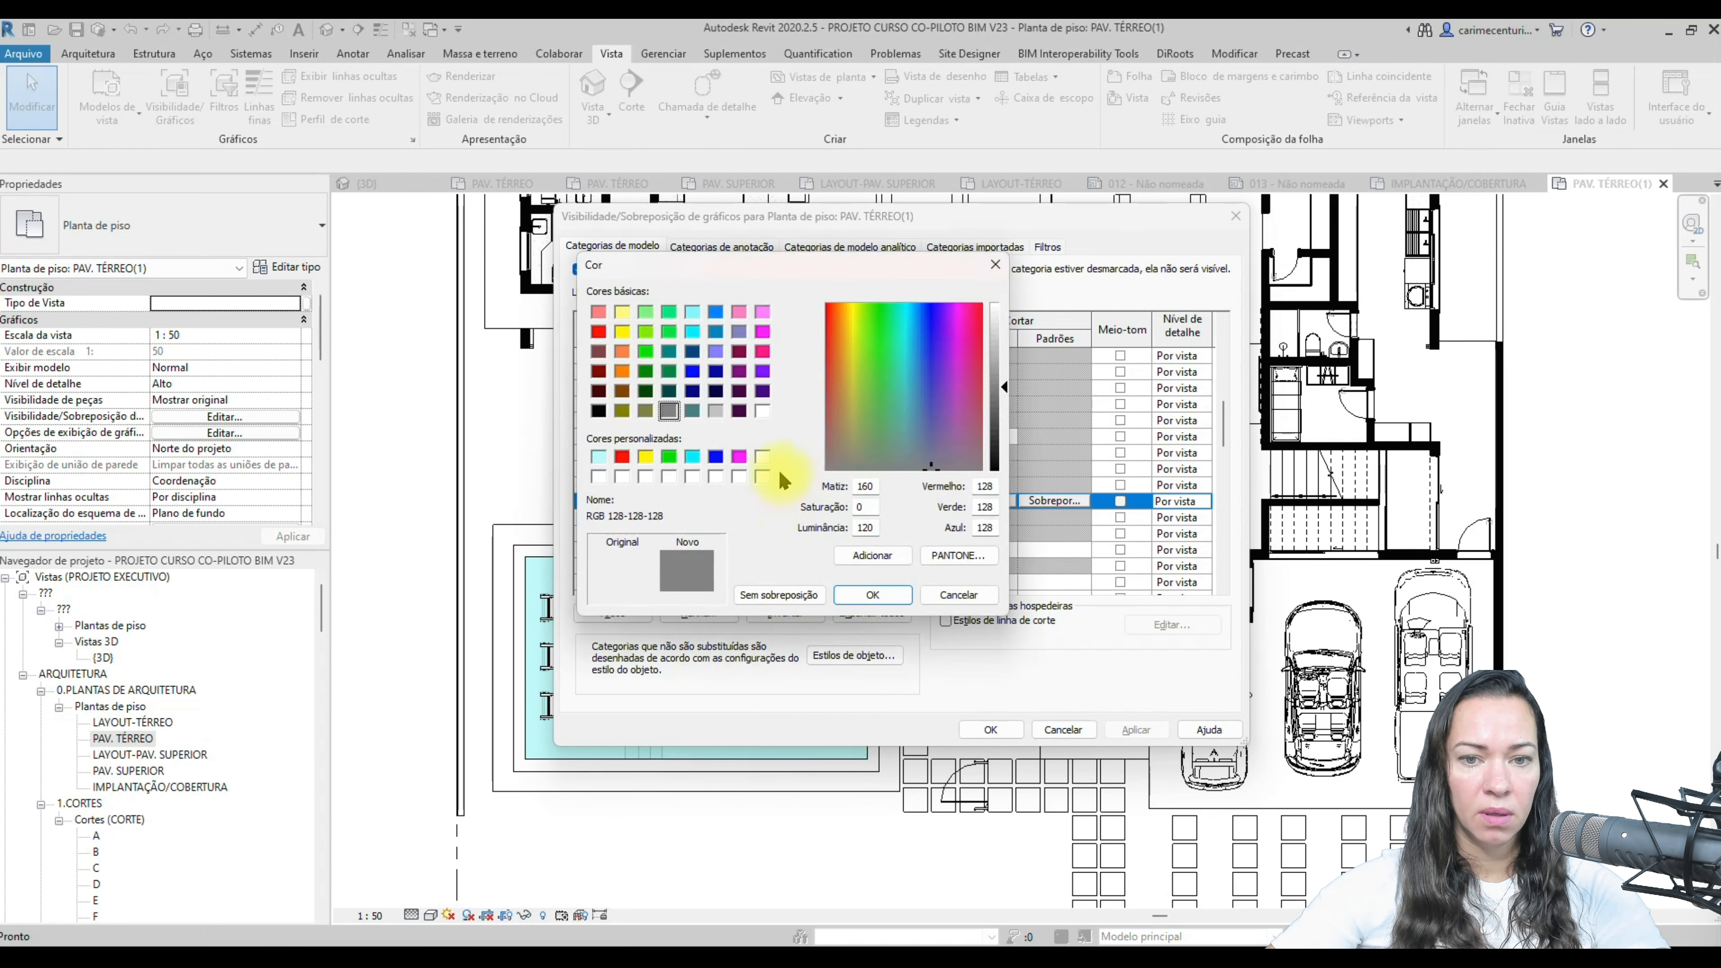
left_click(880, 600)
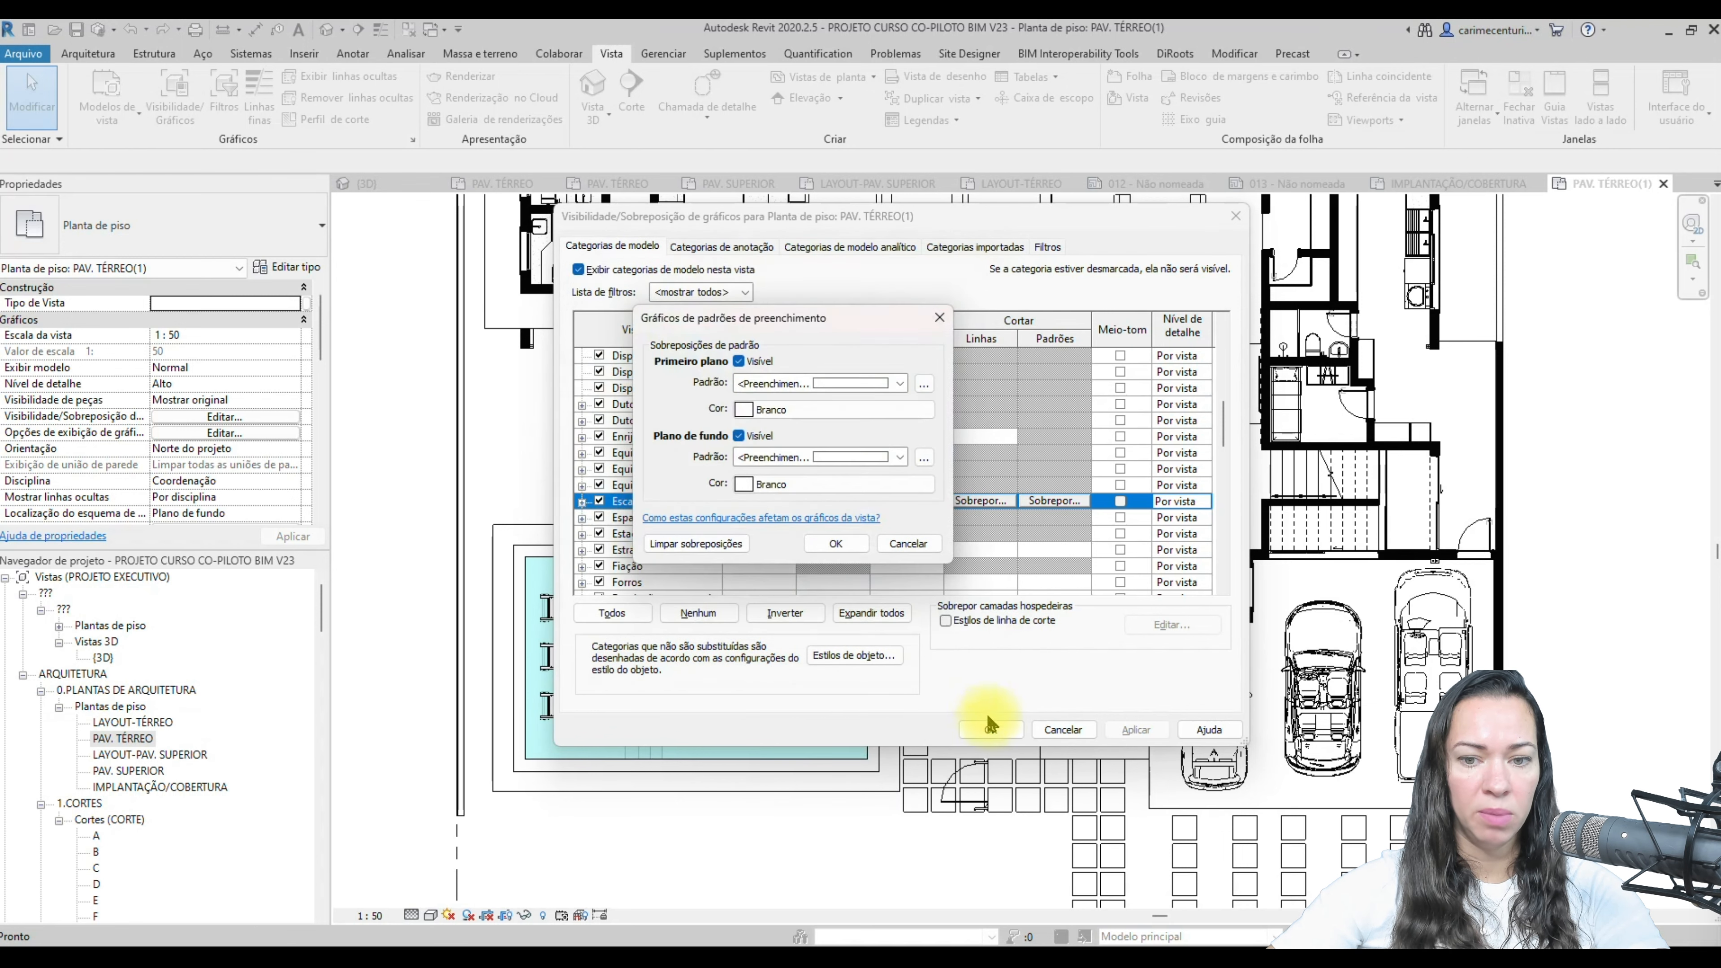
left_click(835, 543)
left_click(990, 730)
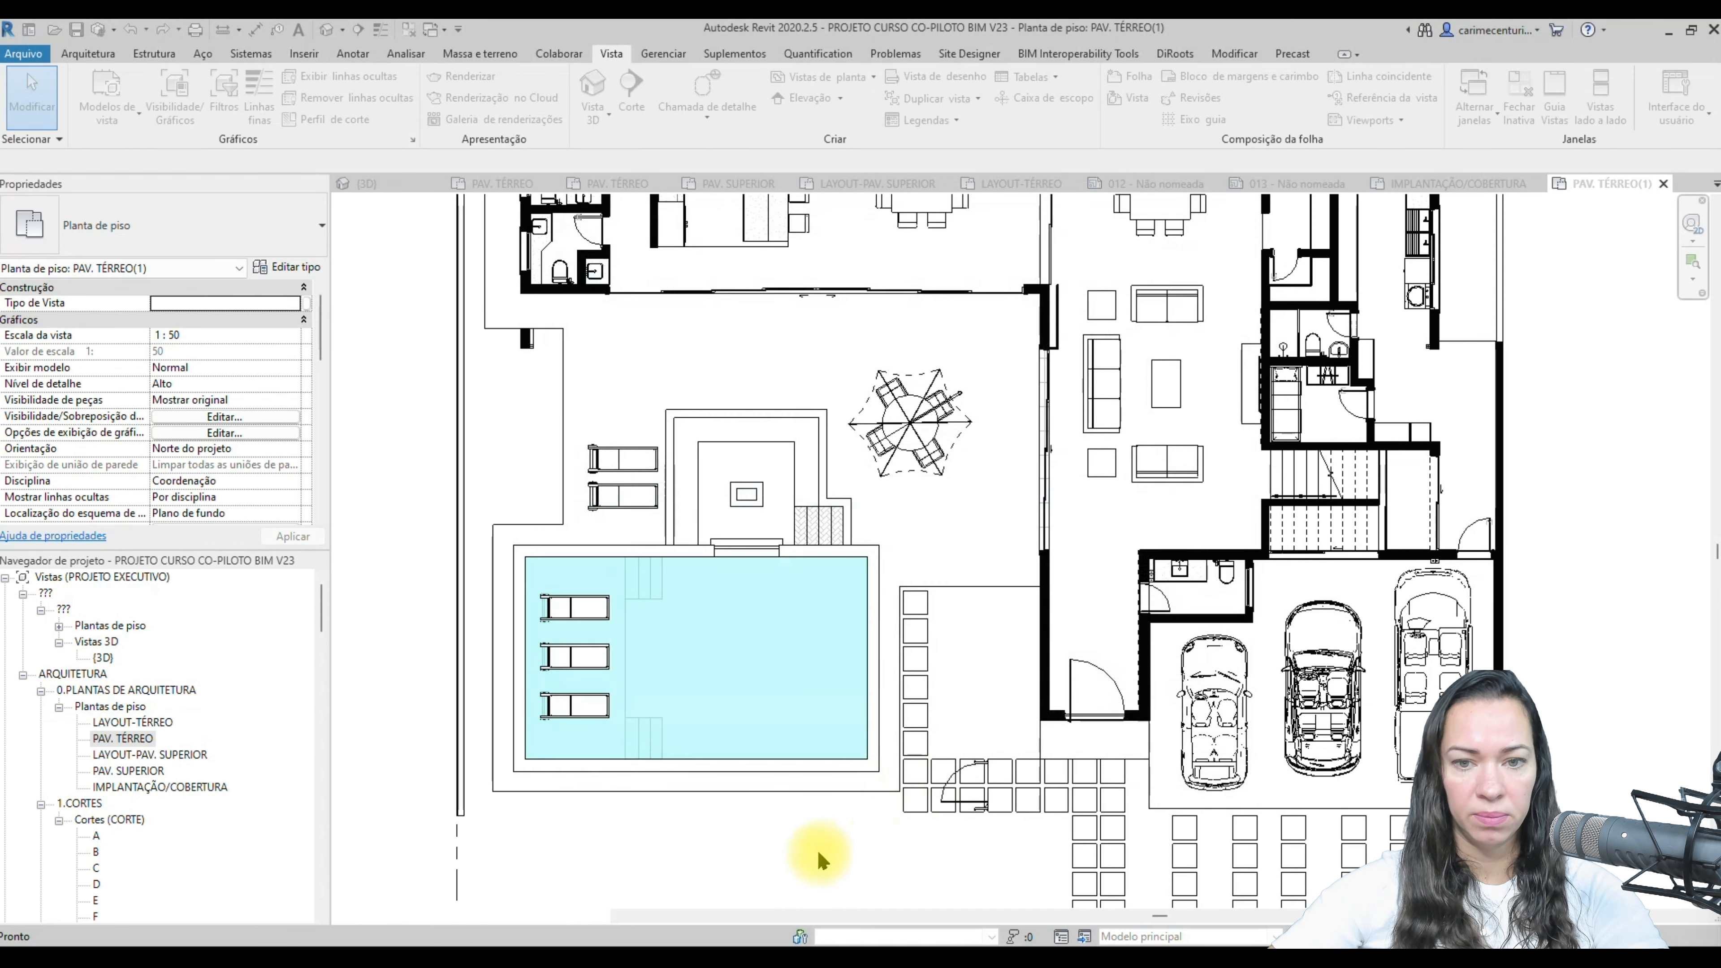
- Examine the whole ground floor plan, including walls, furniture, pool and garage, for line clarity and remaining patterns
scroll(590, 414, "down", 2)
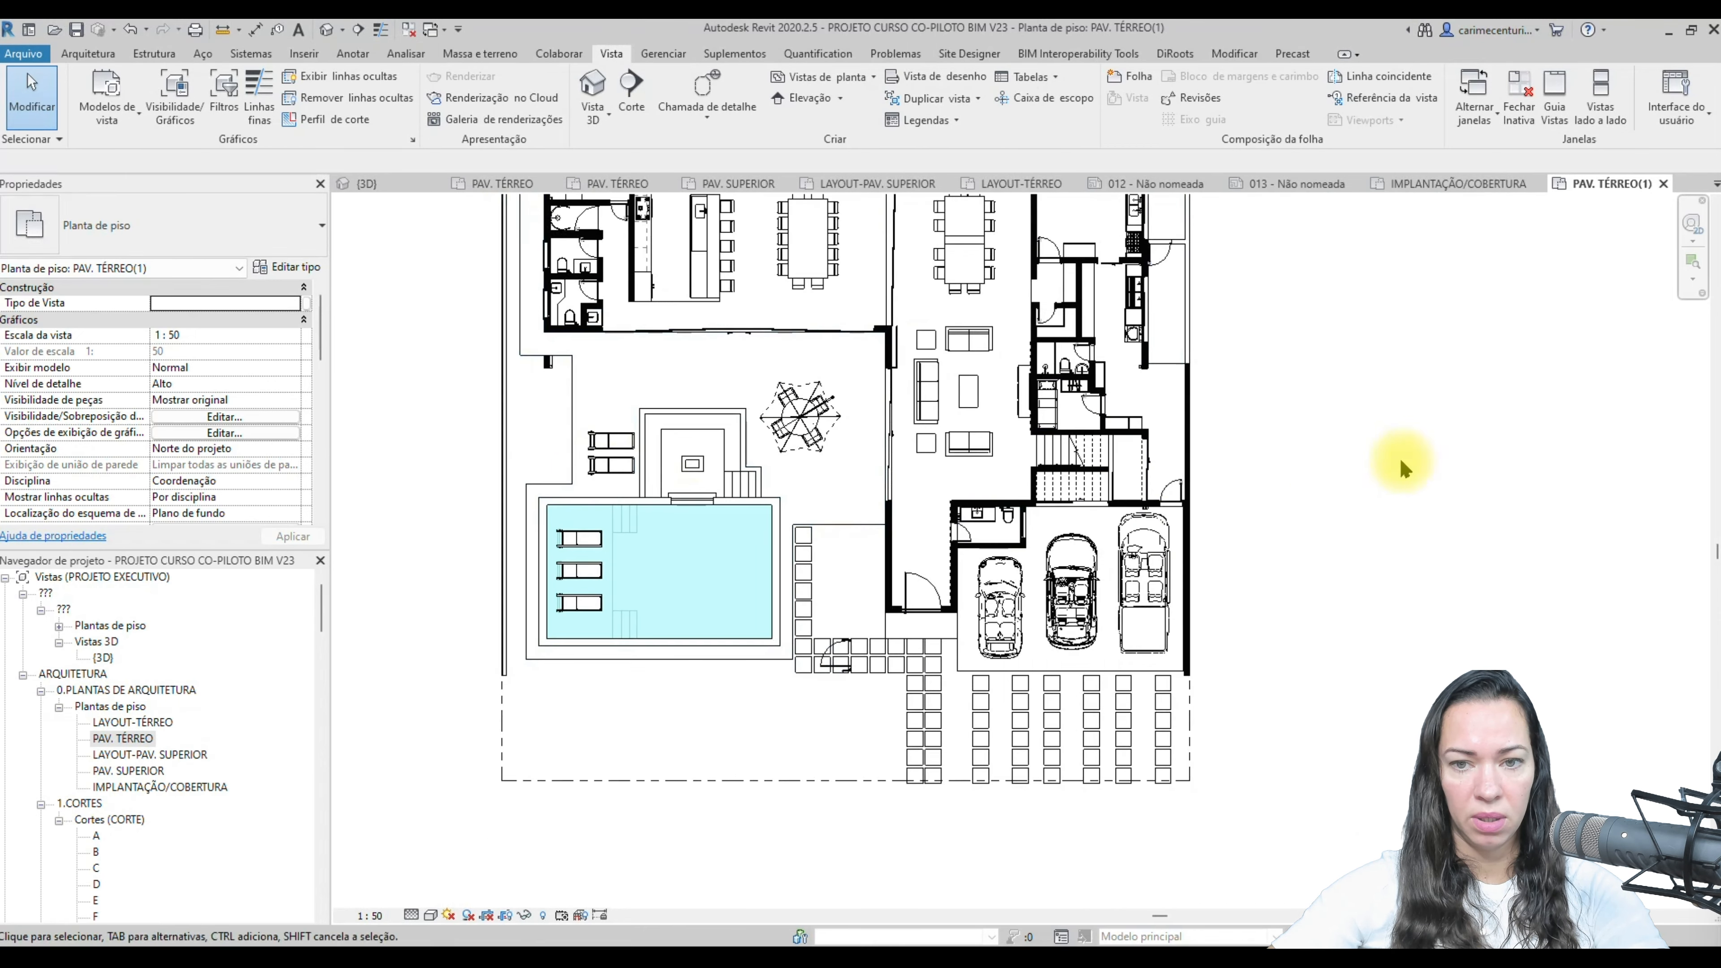
middle_click_drag(1389, 388, 1389, 393)
middle_click_drag(1320, 321, 1396, 431)
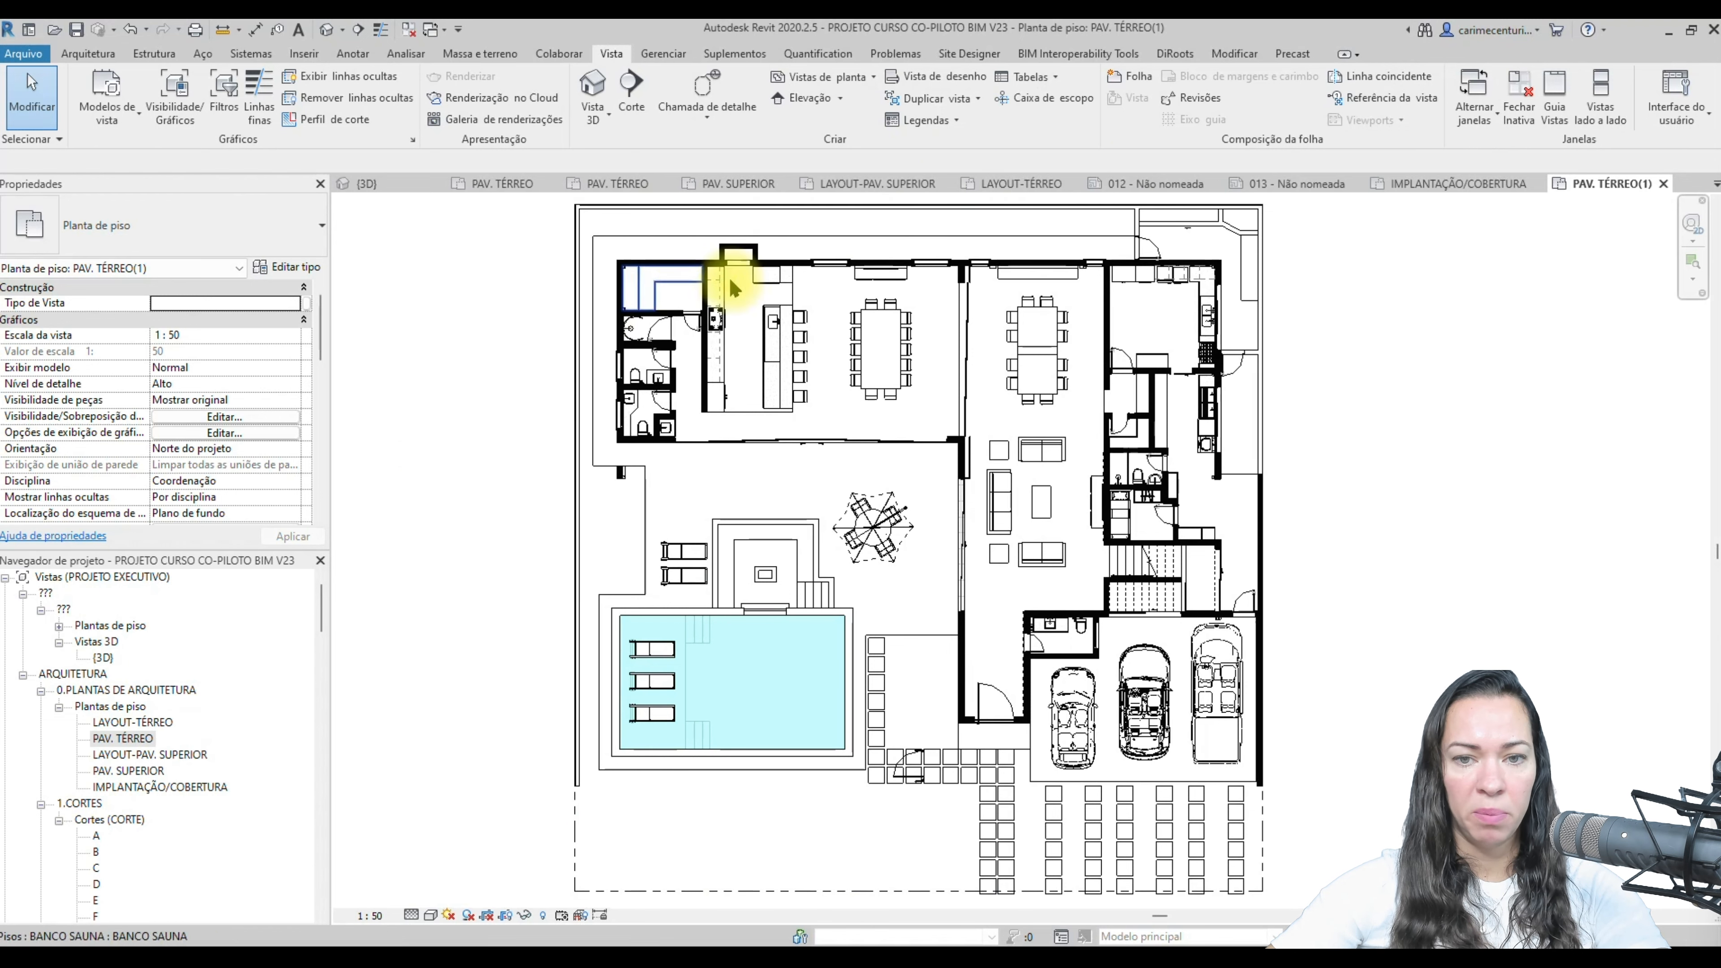
middle_click_drag(1400, 636, 1348, 620)
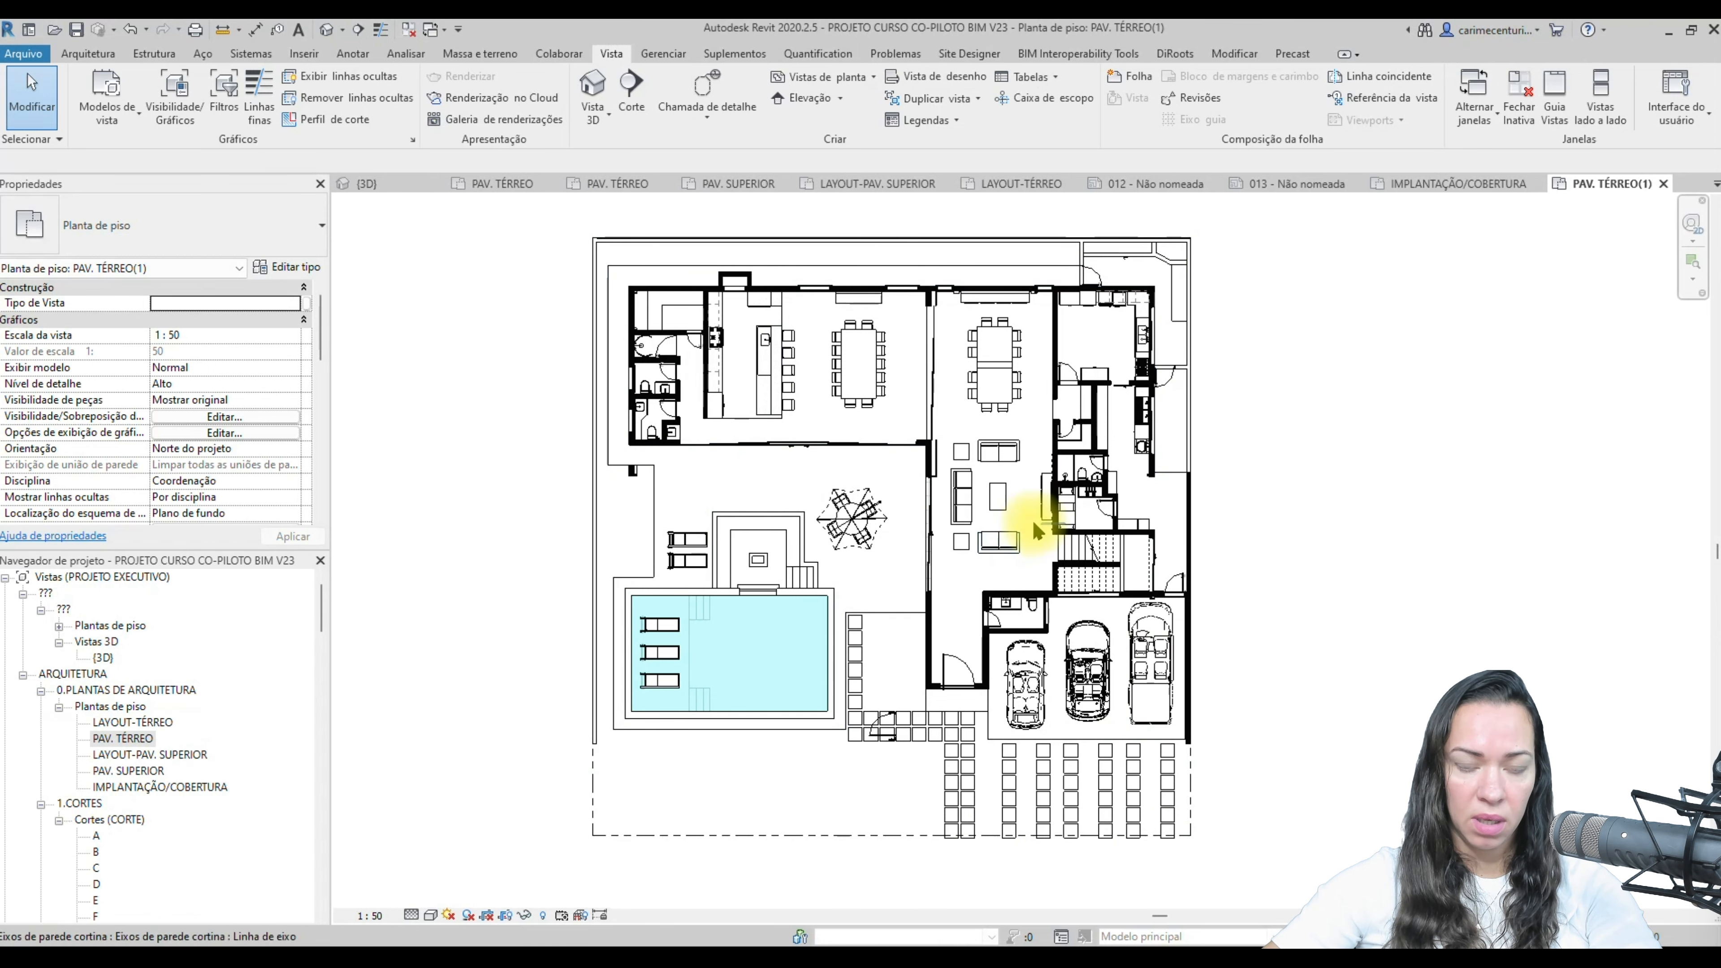
middle_click_drag(1328, 474, 1326, 479)
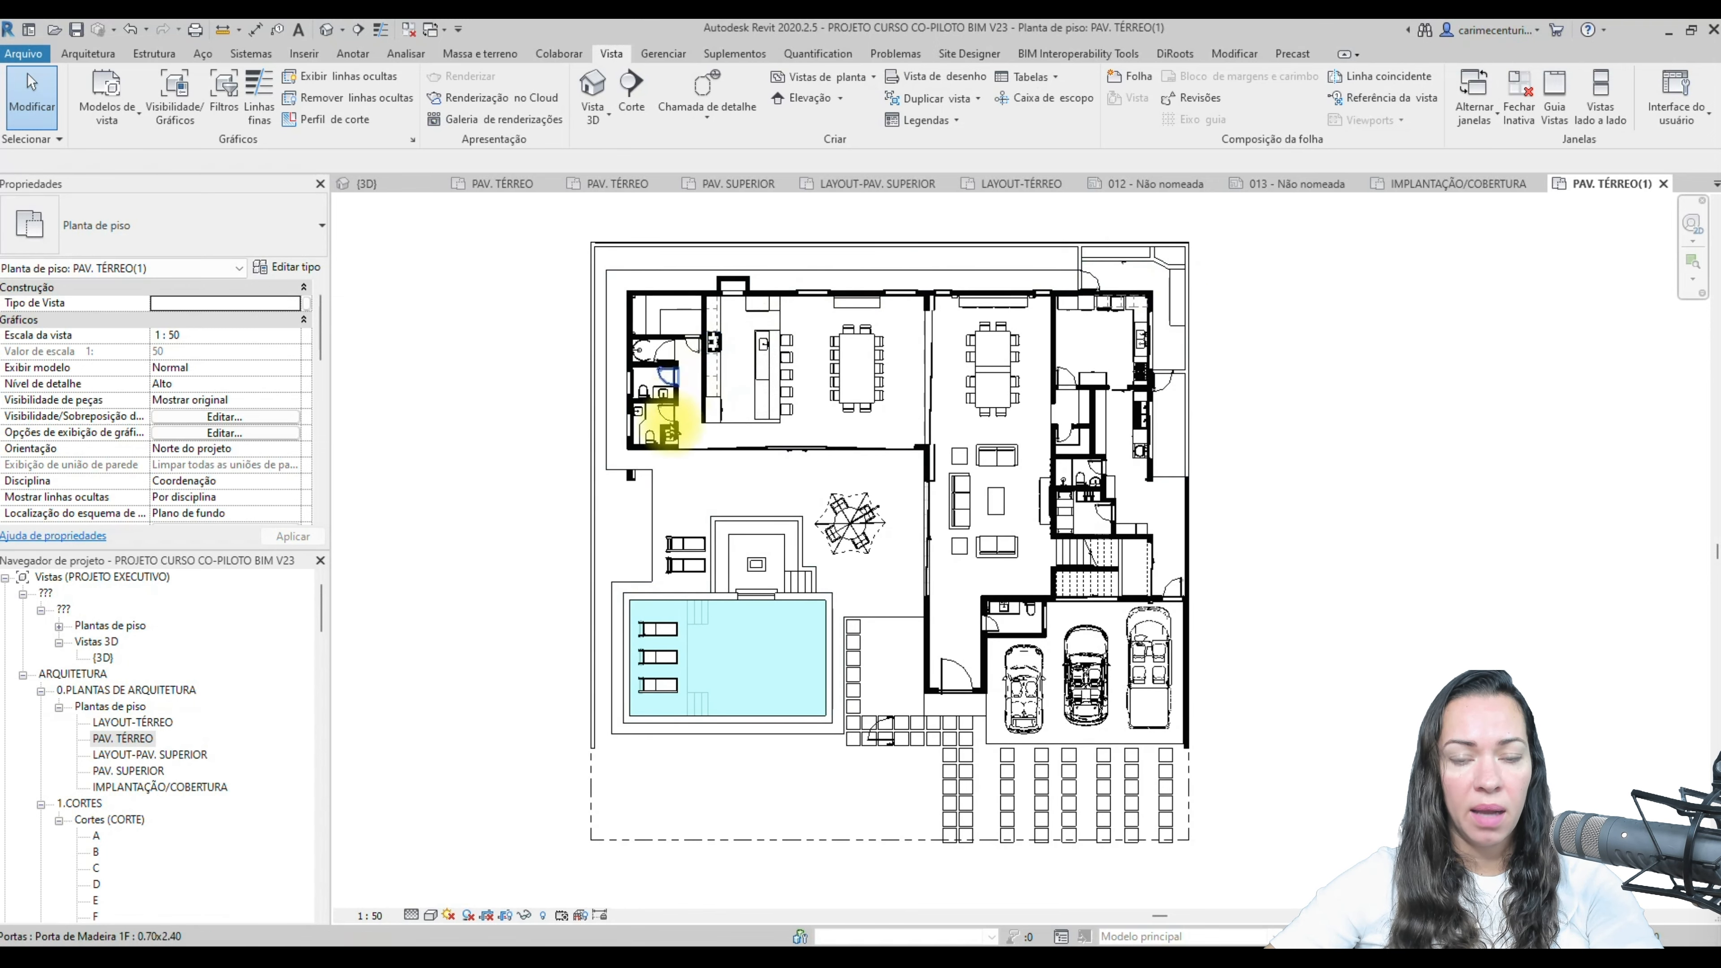
middle_click_drag(1298, 516, 1294, 518)
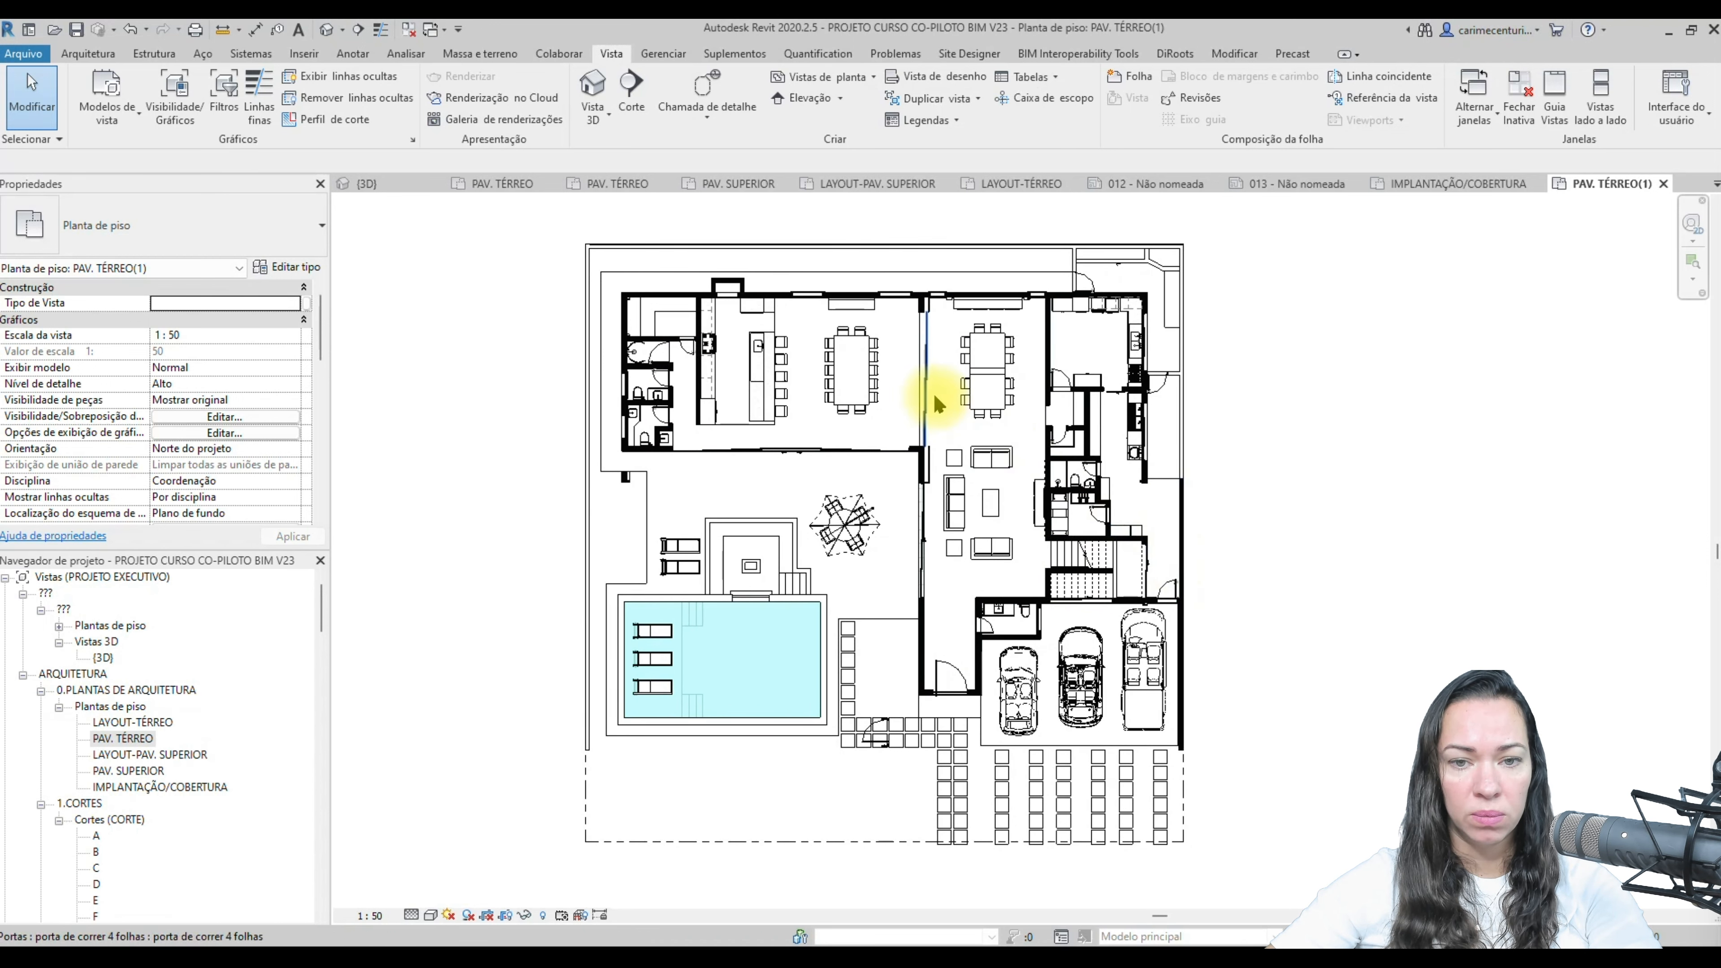
scroll(933, 338, "up", 2)
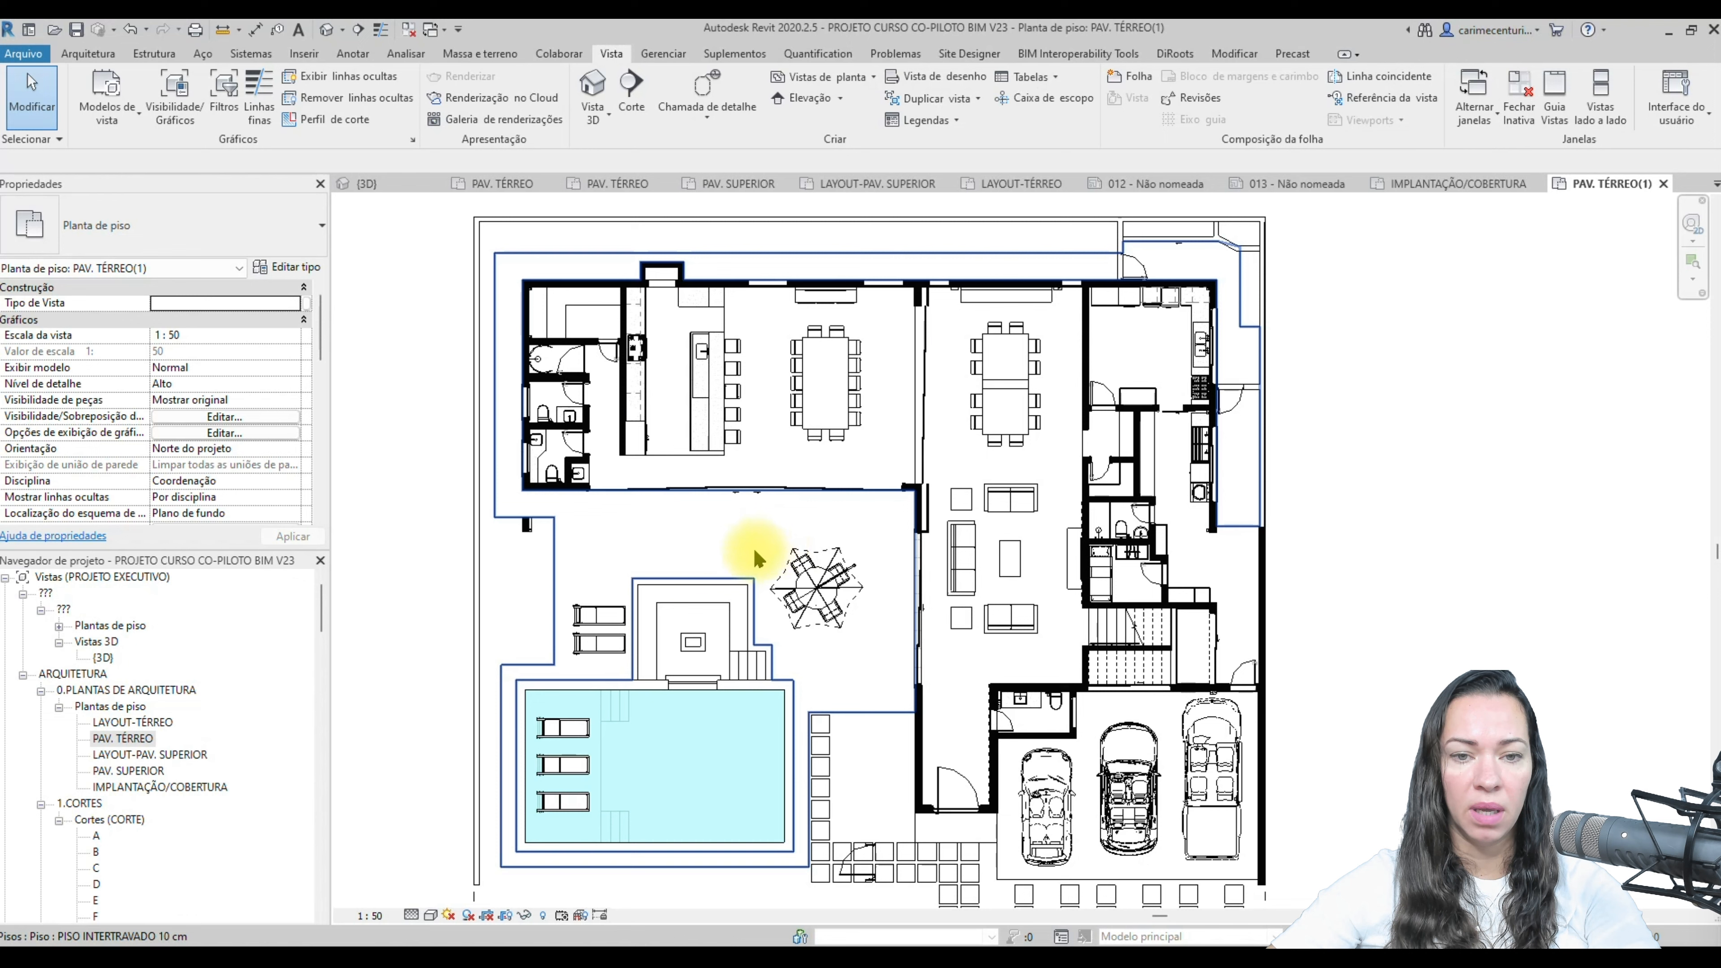
scroll(619, 373, "up", 2)
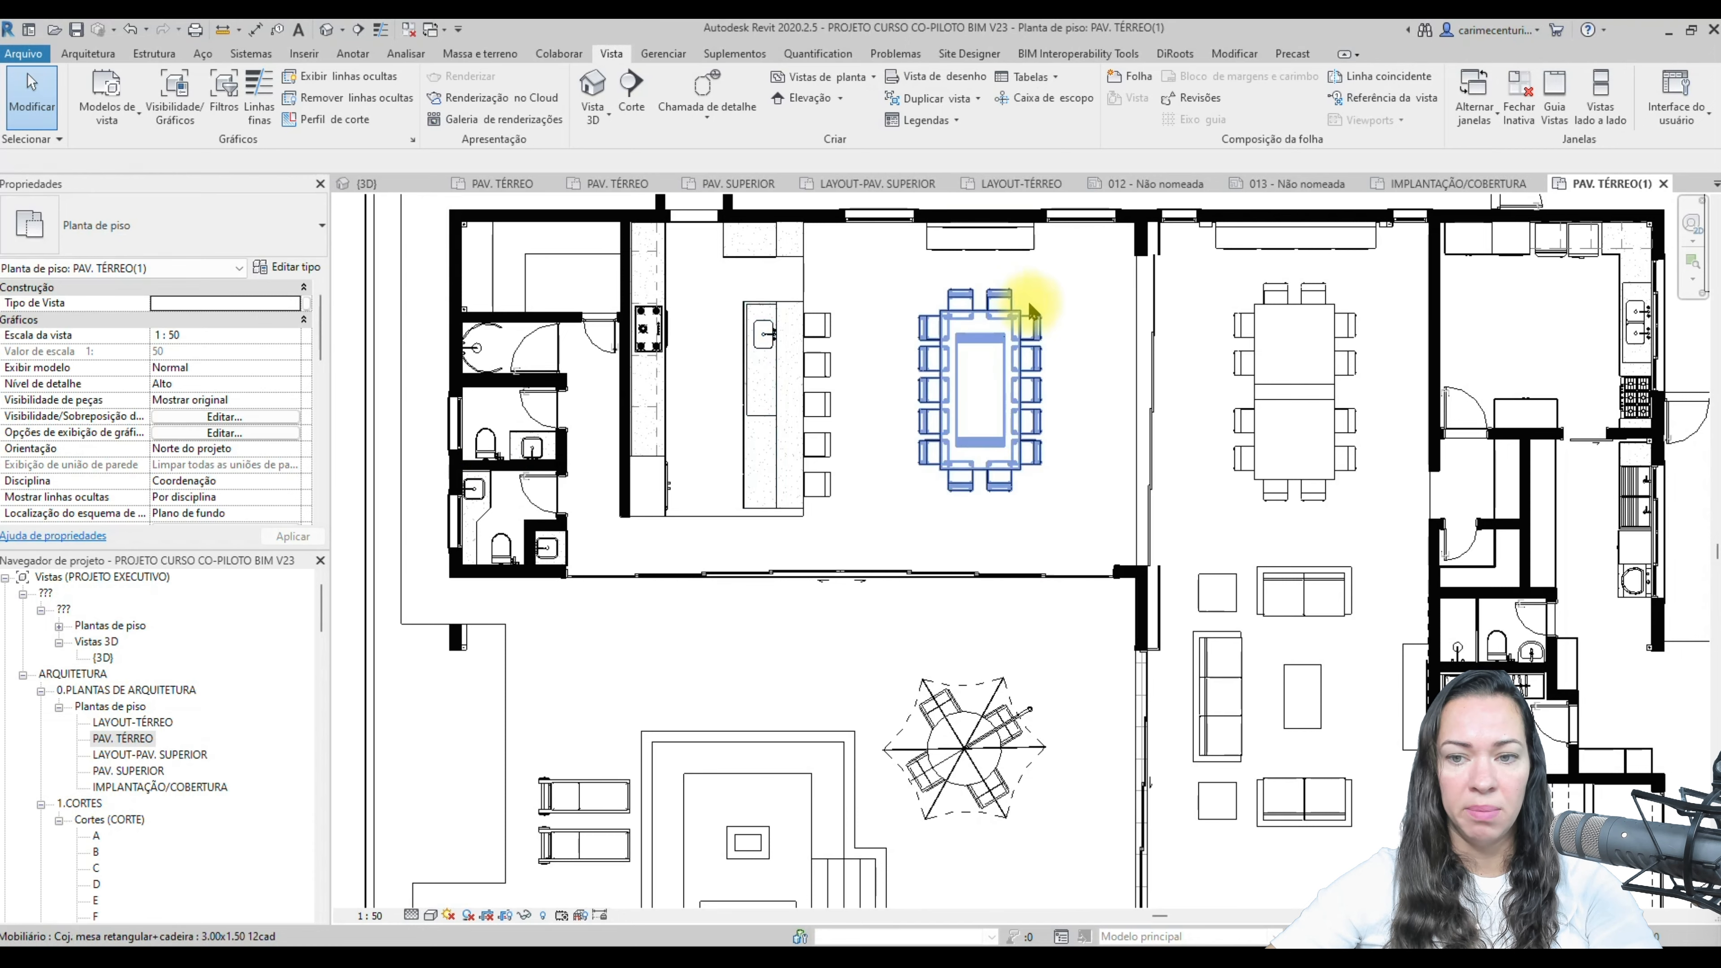
scroll(992, 300, "down", 2)
scroll(992, 596, "down", 2)
middle_click_drag(991, 596, 800, 411)
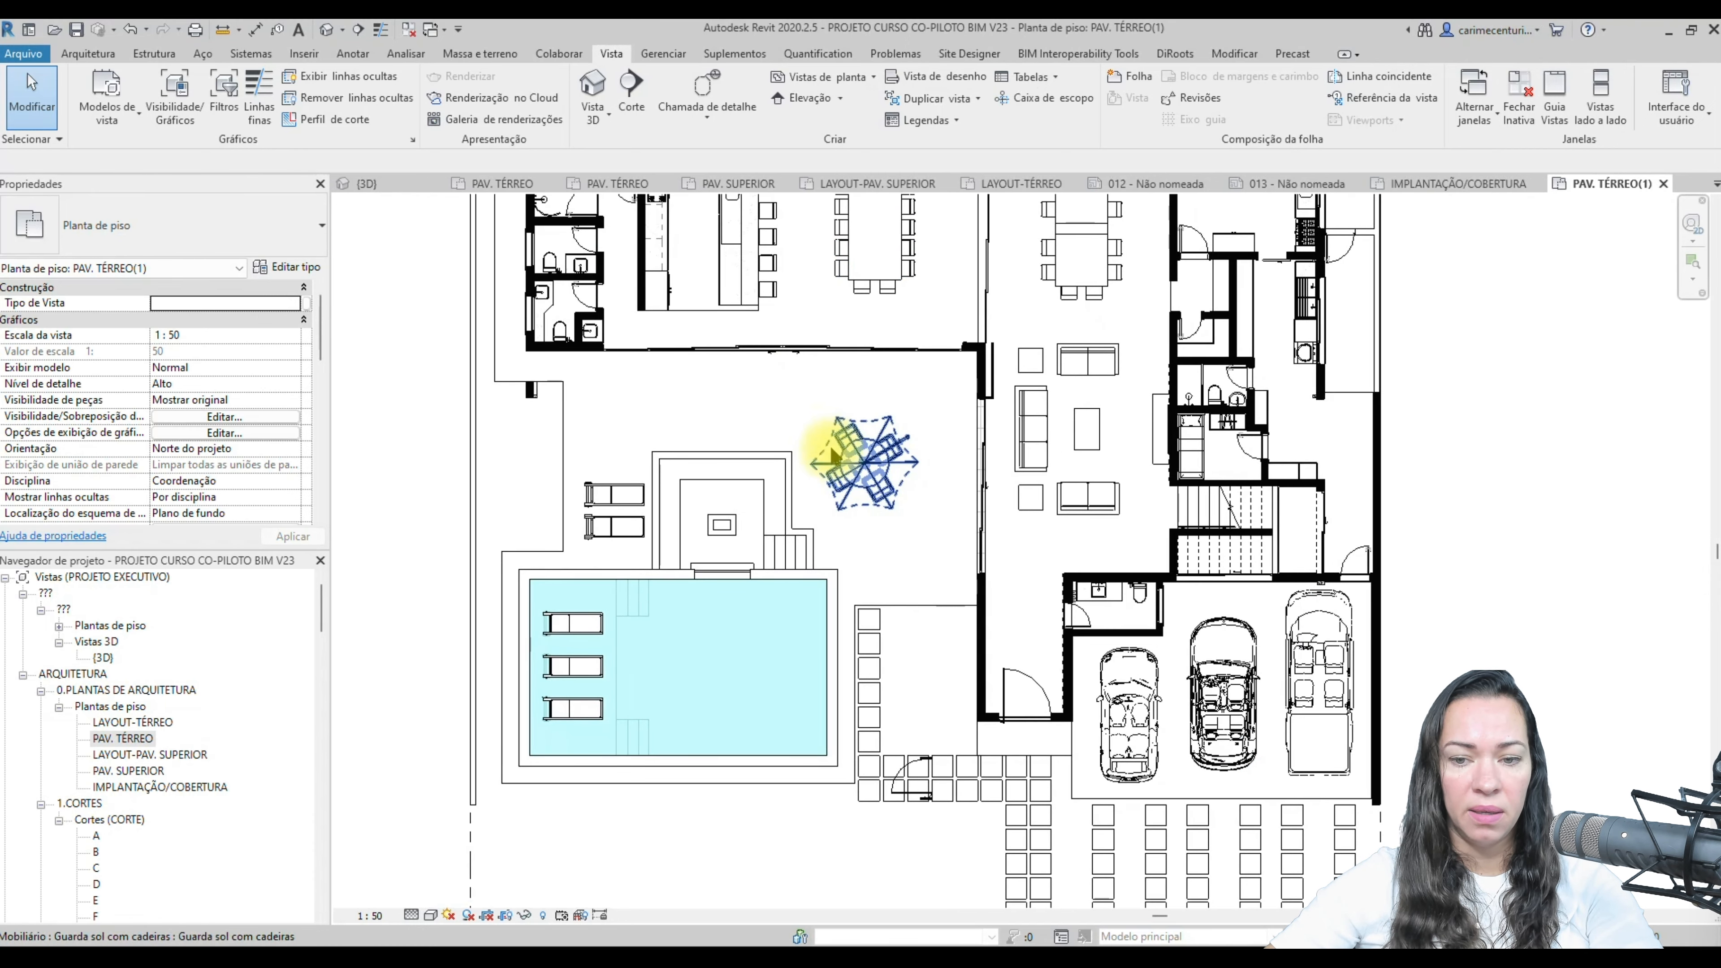
scroll(878, 684, "down", 1)
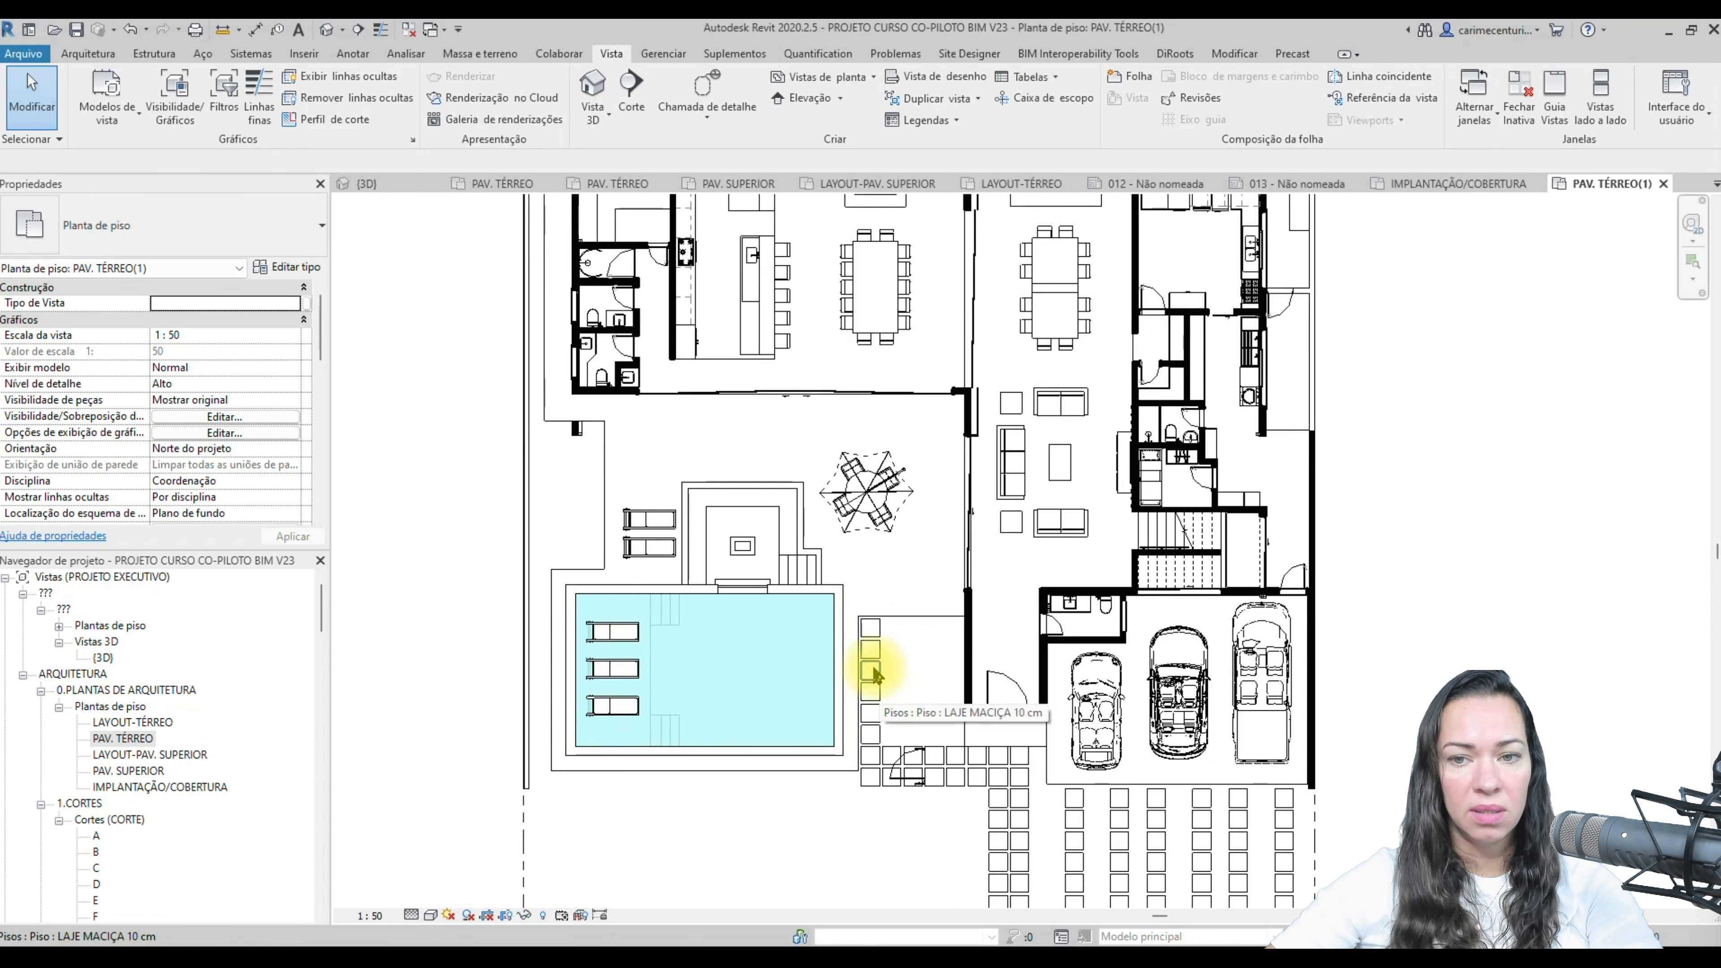
middle_click_drag(876, 557, 876, 615)
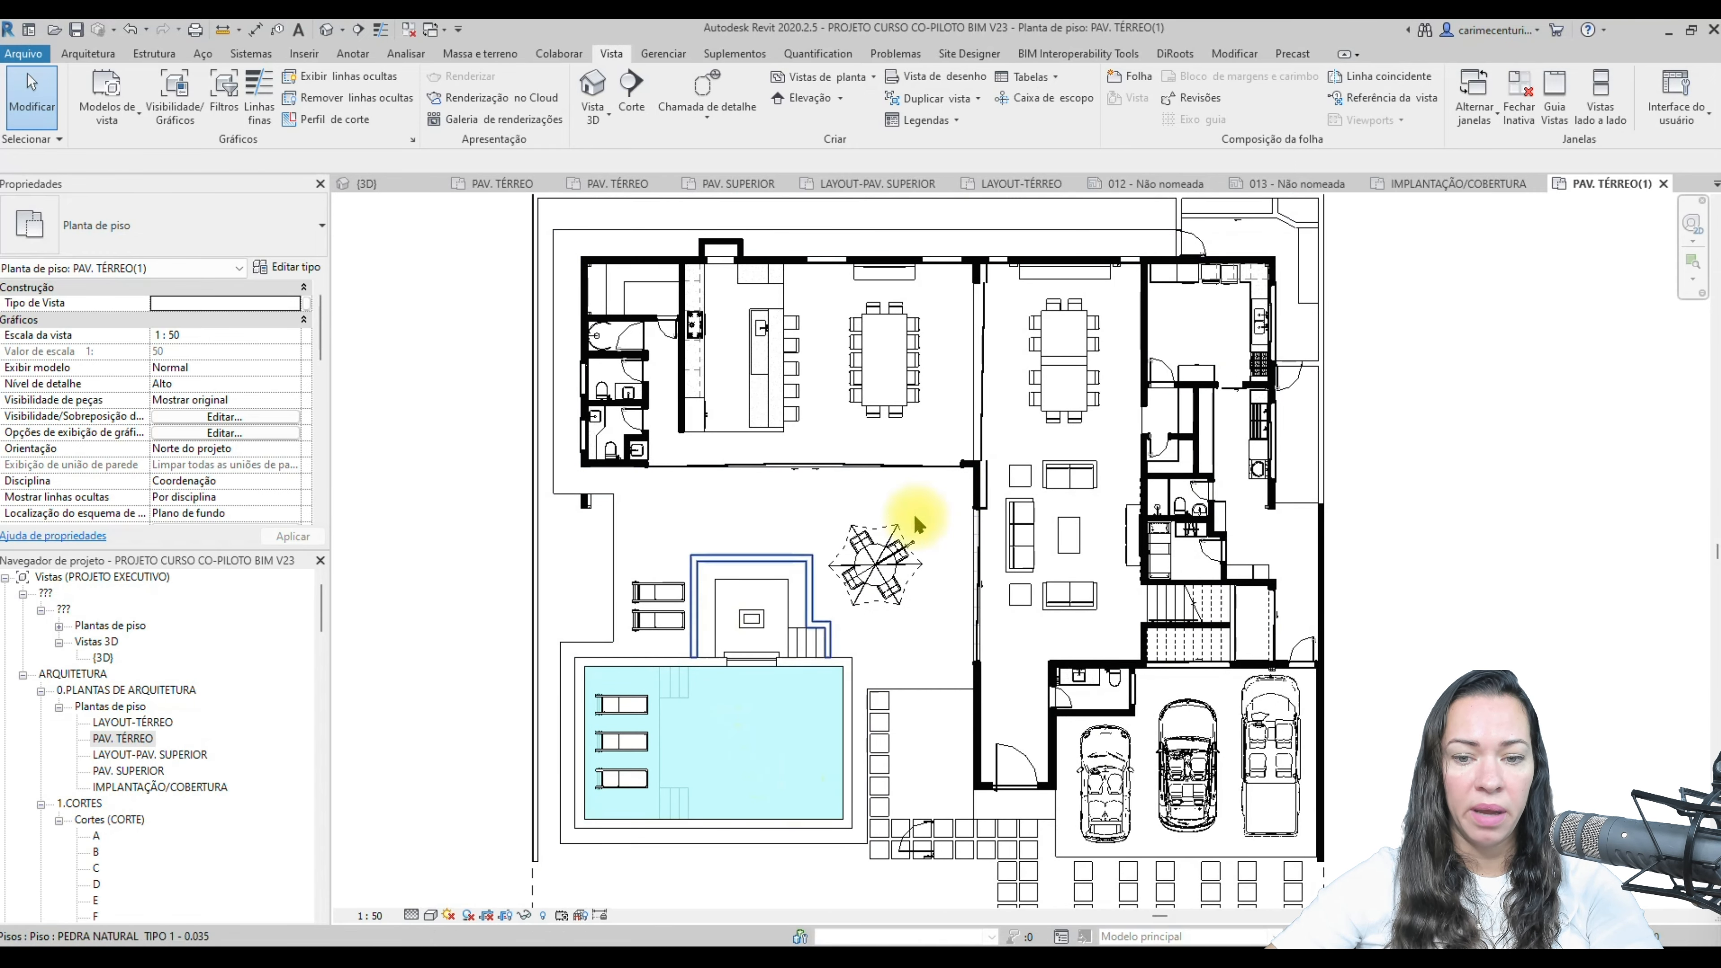
middle_click_drag(1385, 493, 1420, 533)
scroll(1373, 497, "down", 1)
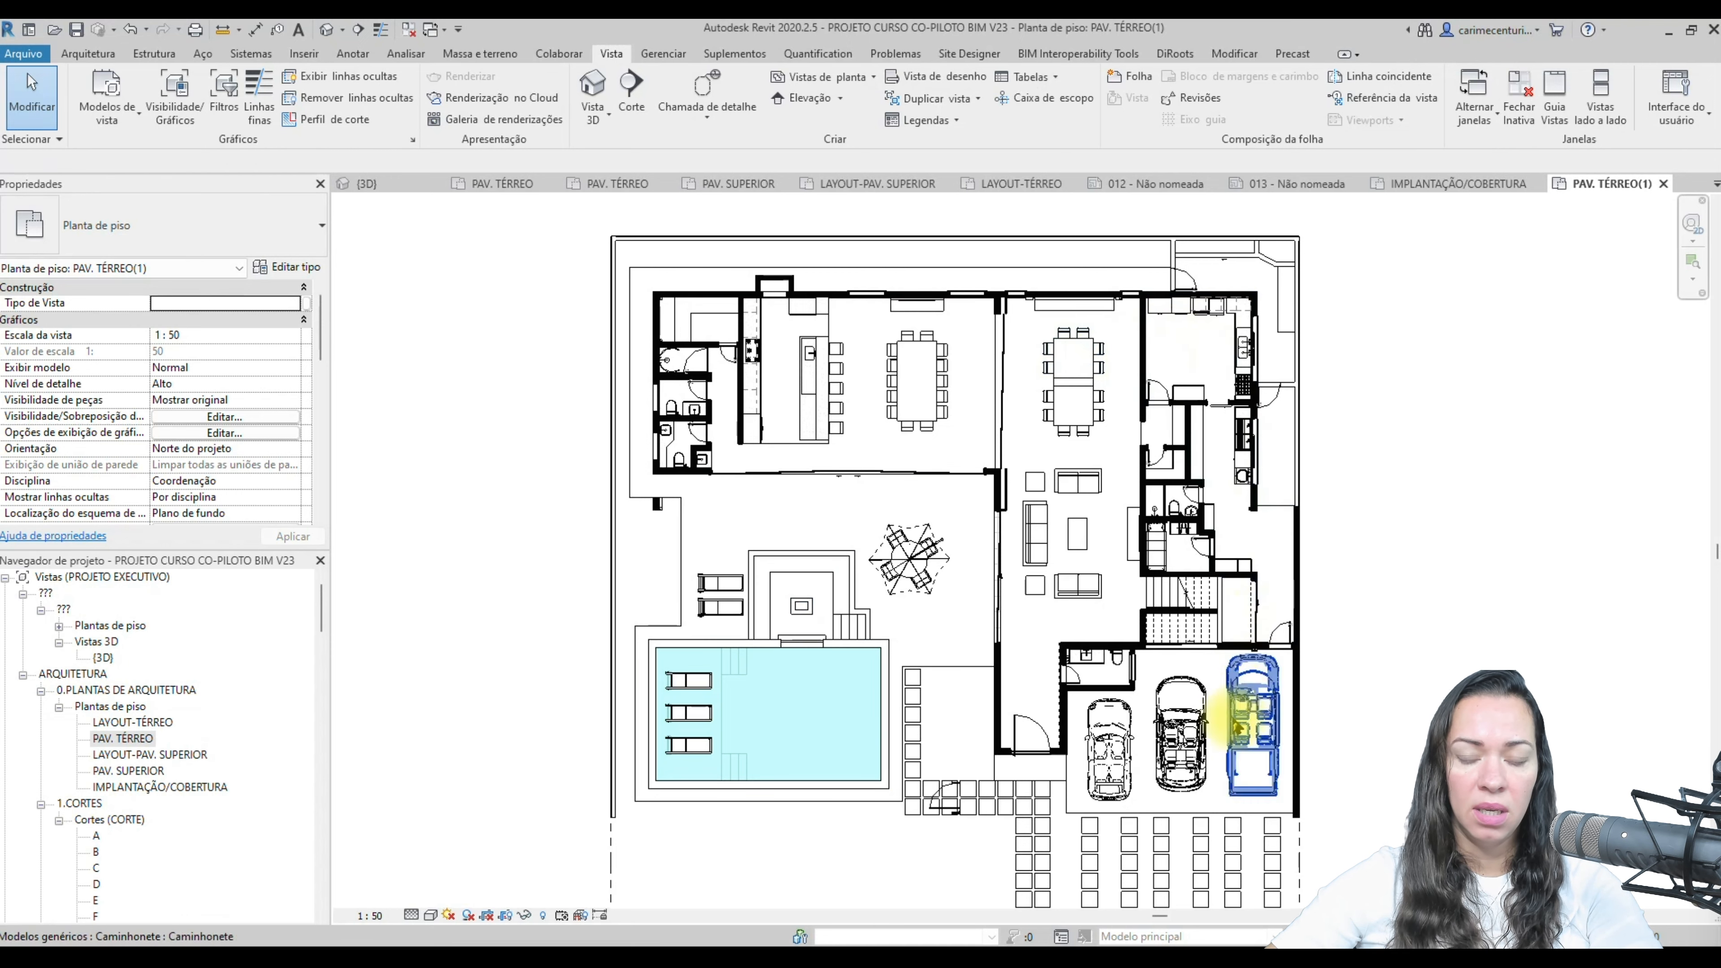
left_click(1338, 509)
middle_click_drag(1406, 509, 1319, 479)
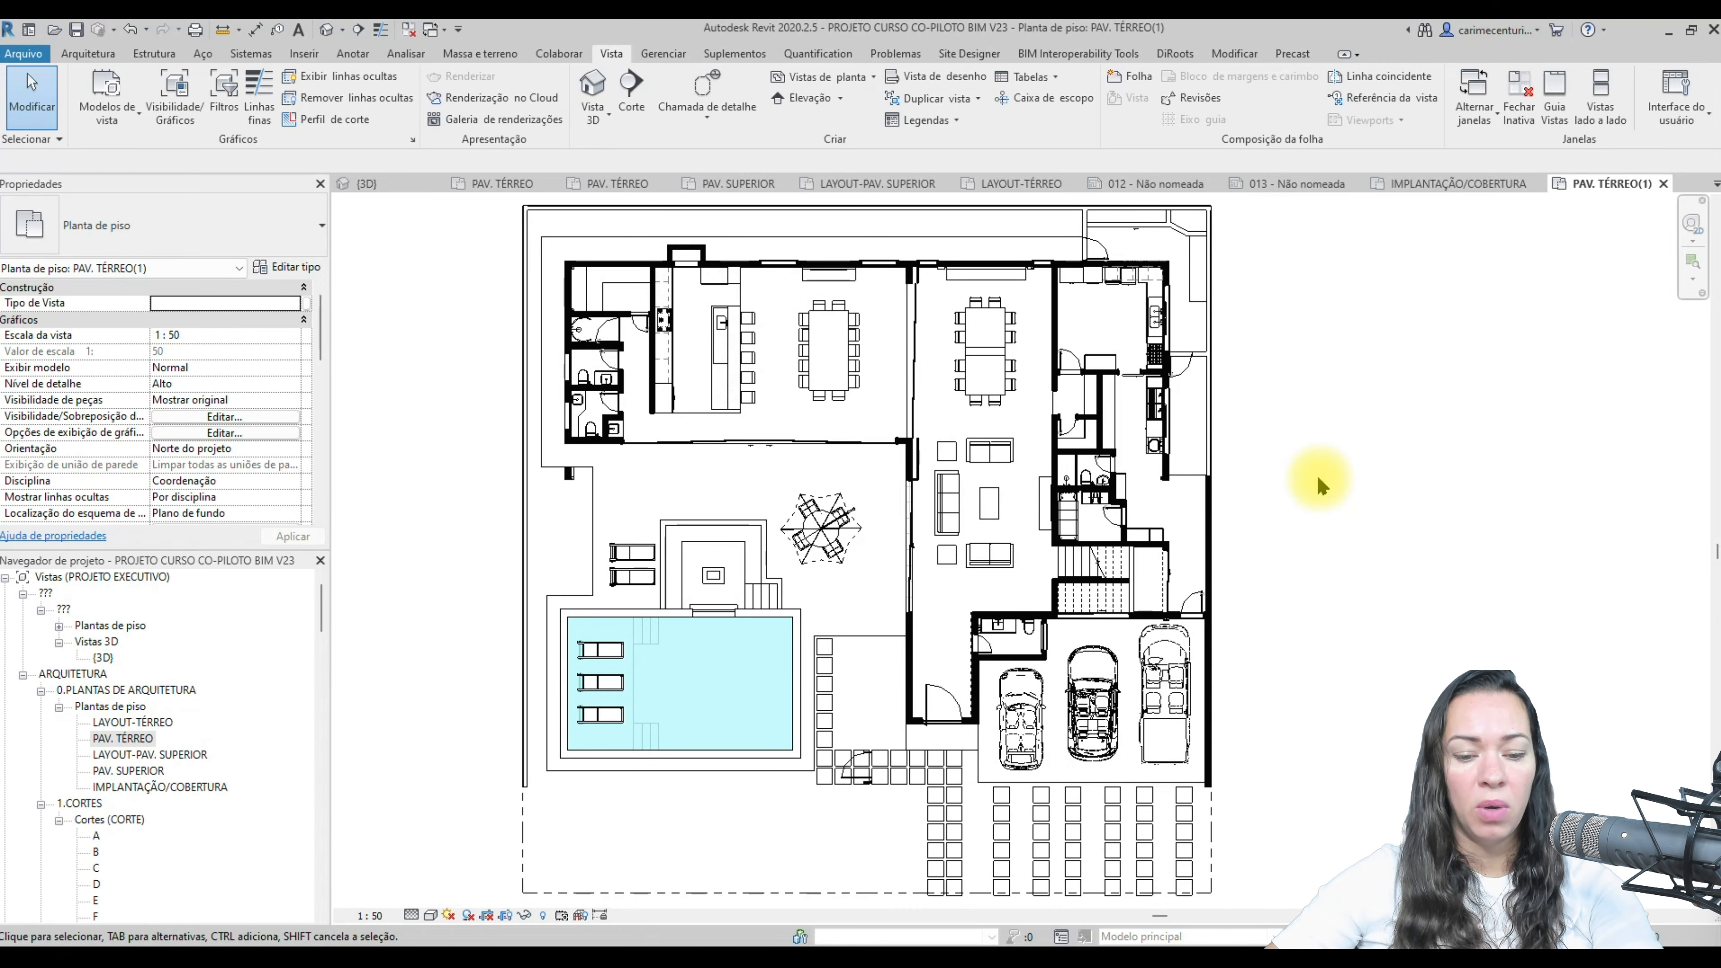
- Set the Mobiliário category to halftone in the view's visibility and graphics overrides and apply the change
key("g")
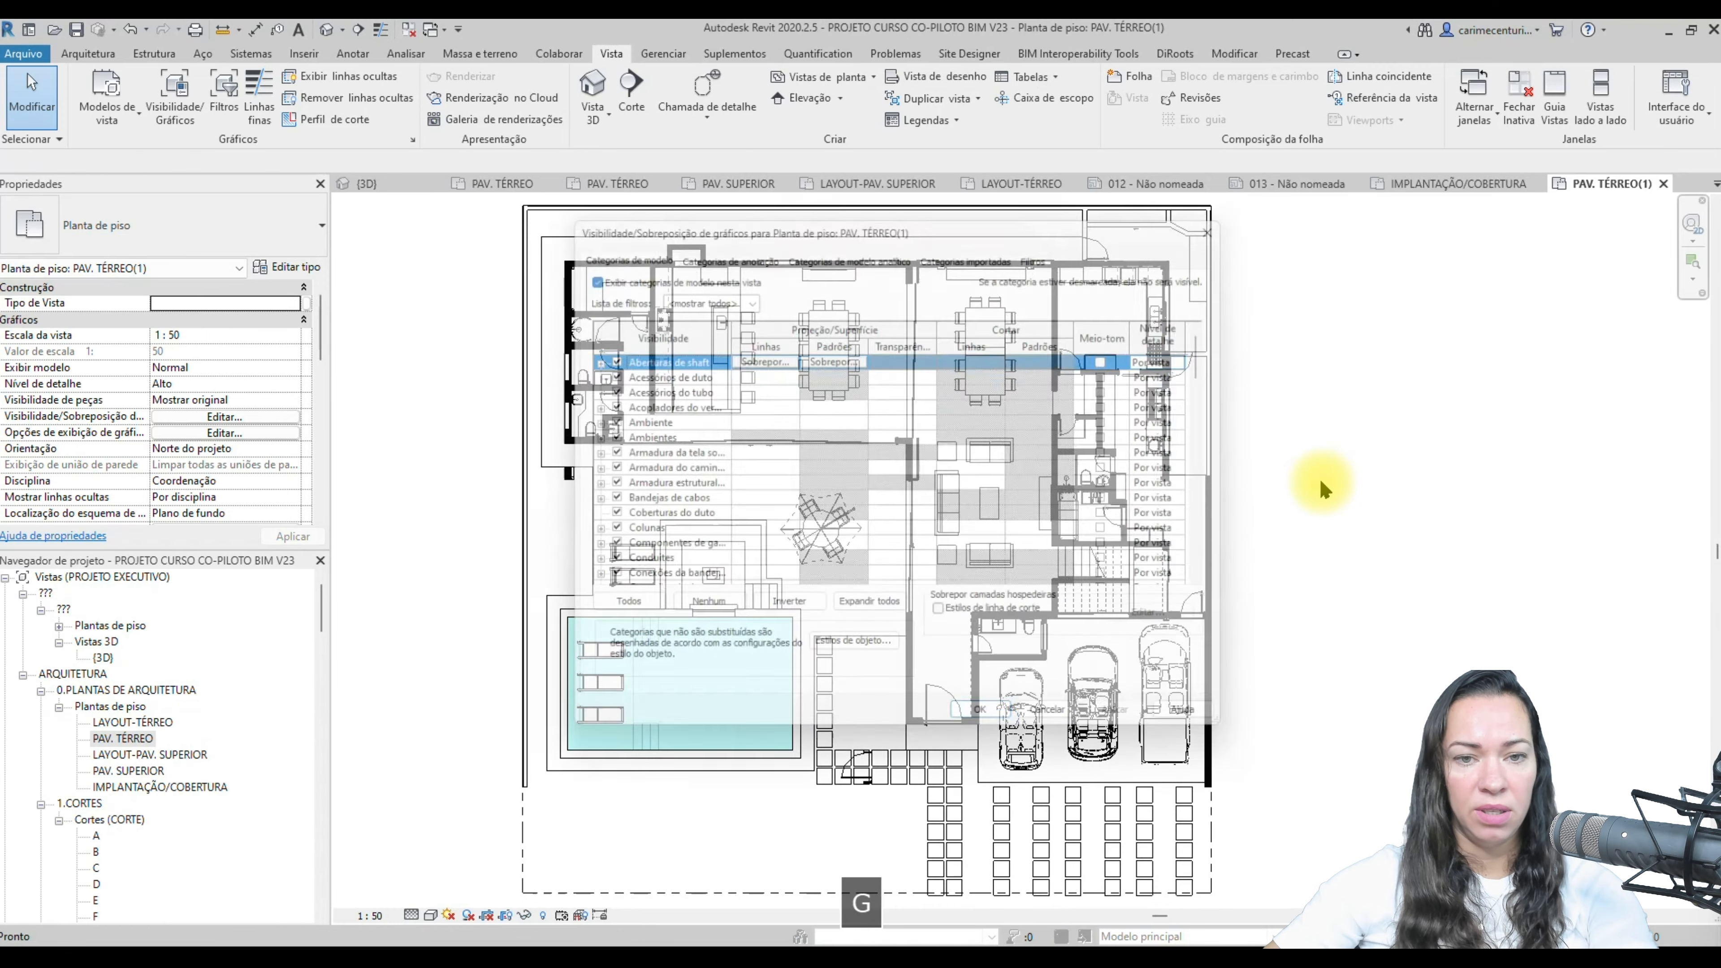
left_click_drag(827, 219, 363, 156)
scroll(223, 337, "down", 8)
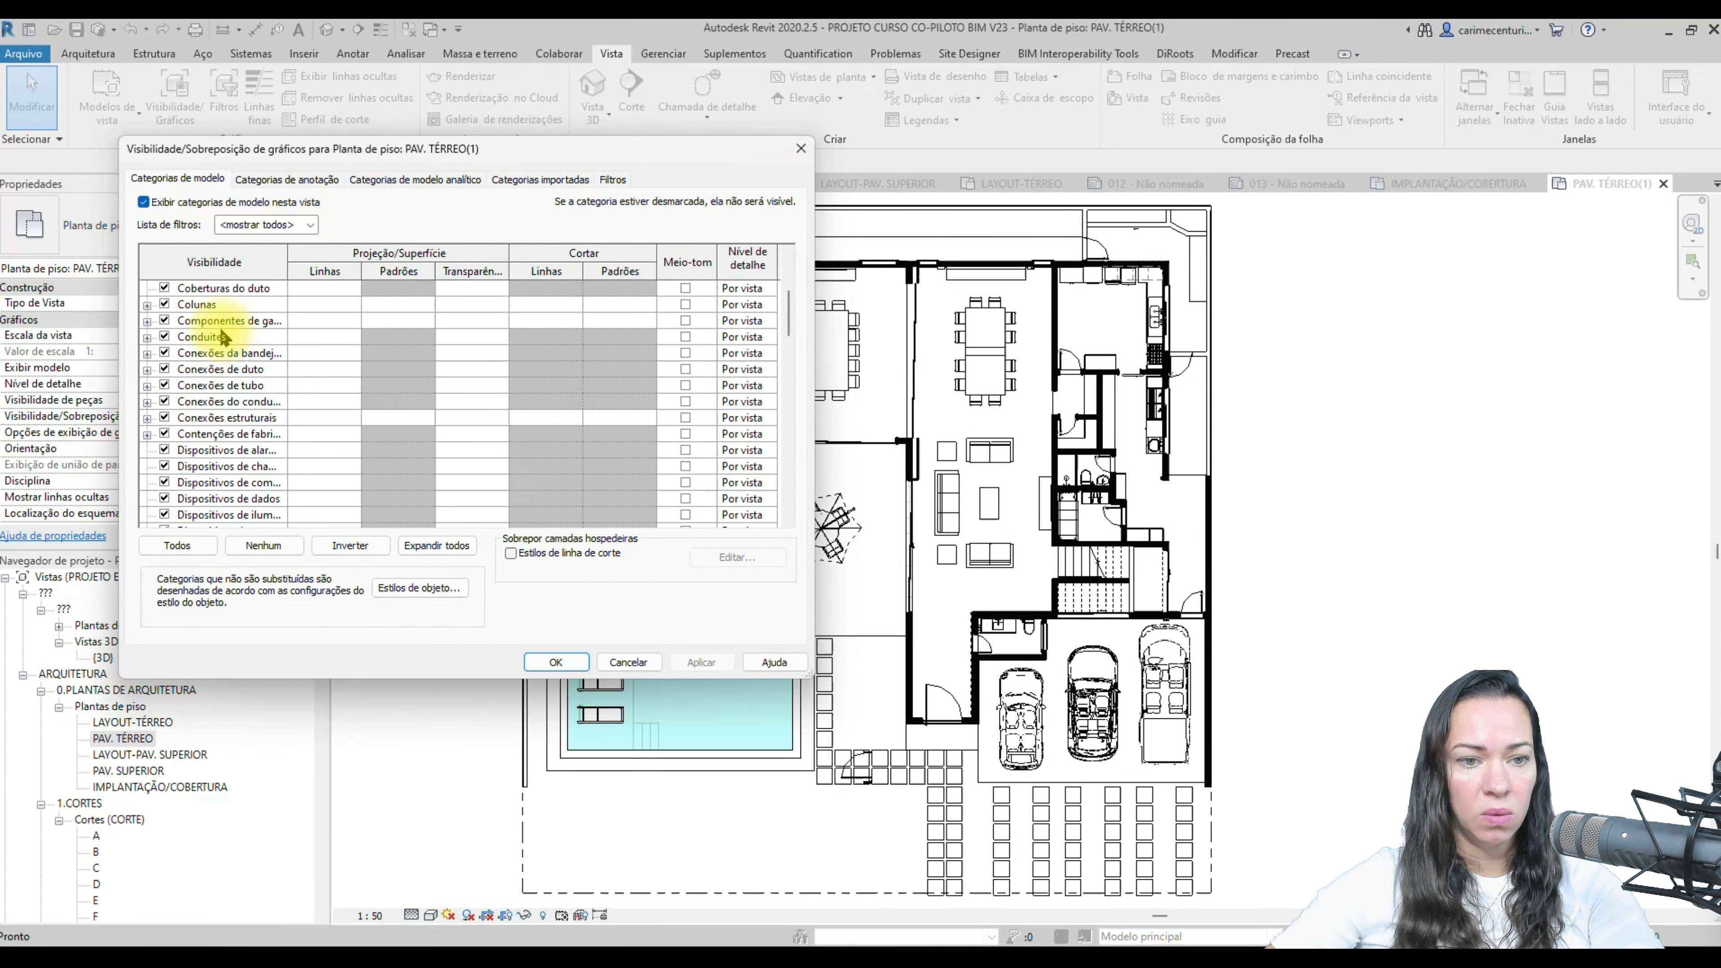
scroll(219, 468, "down", 4)
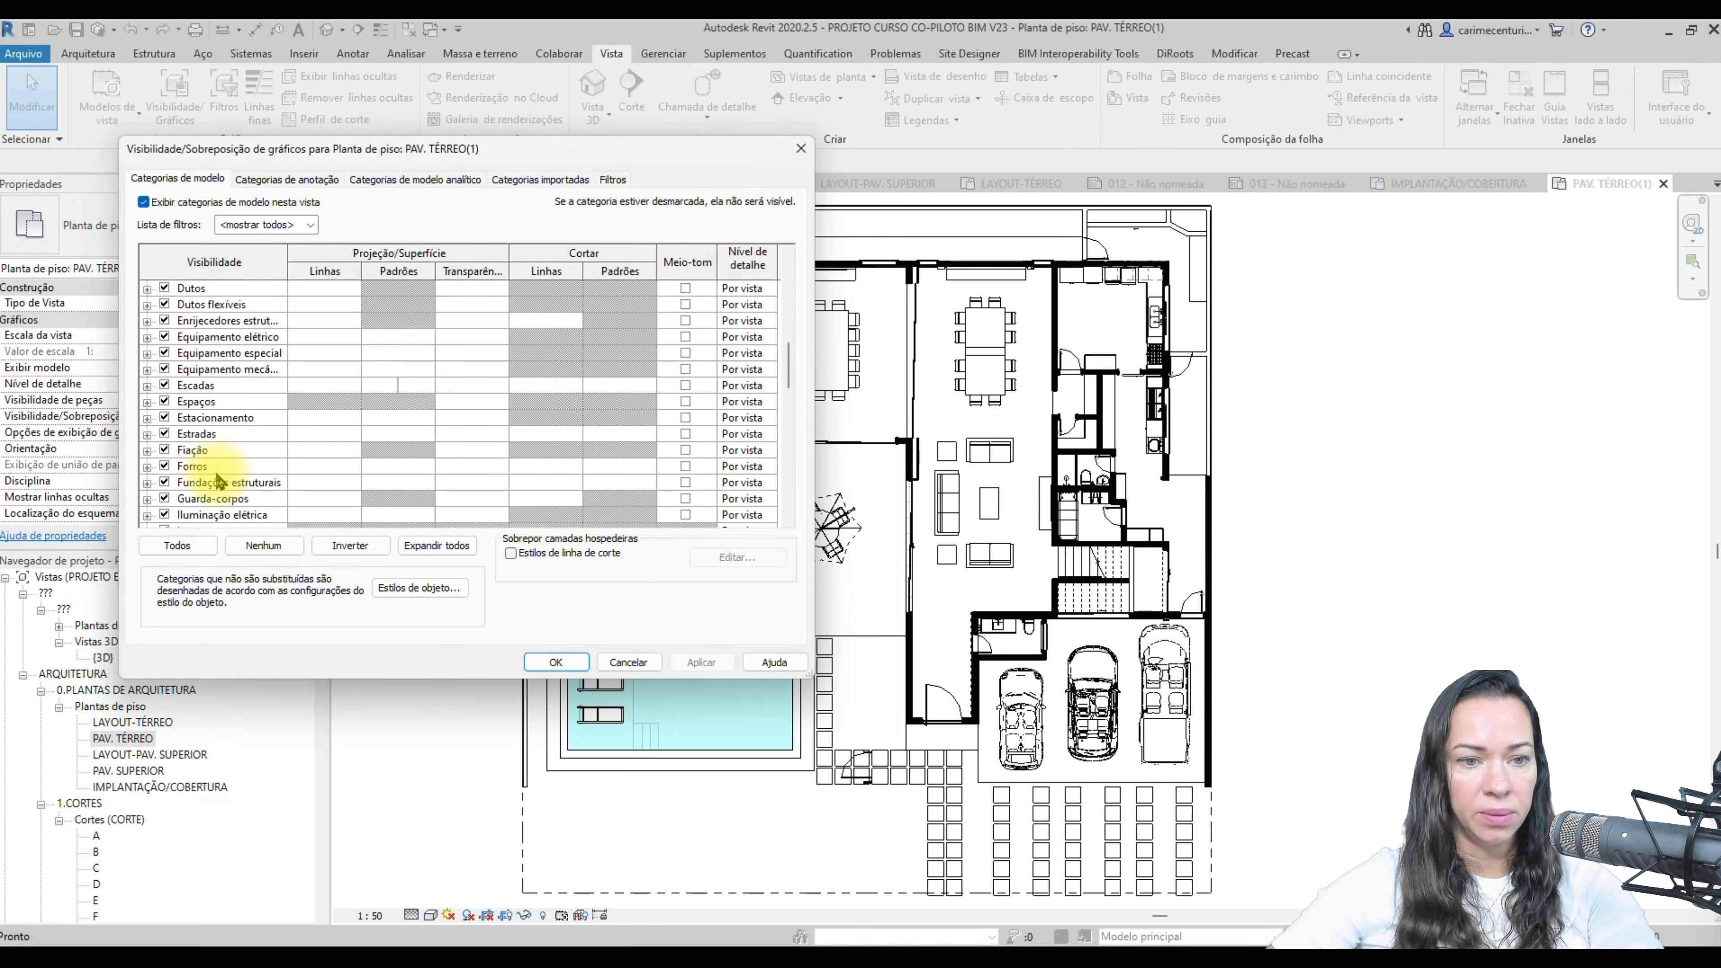
scroll(217, 495, "down", 2)
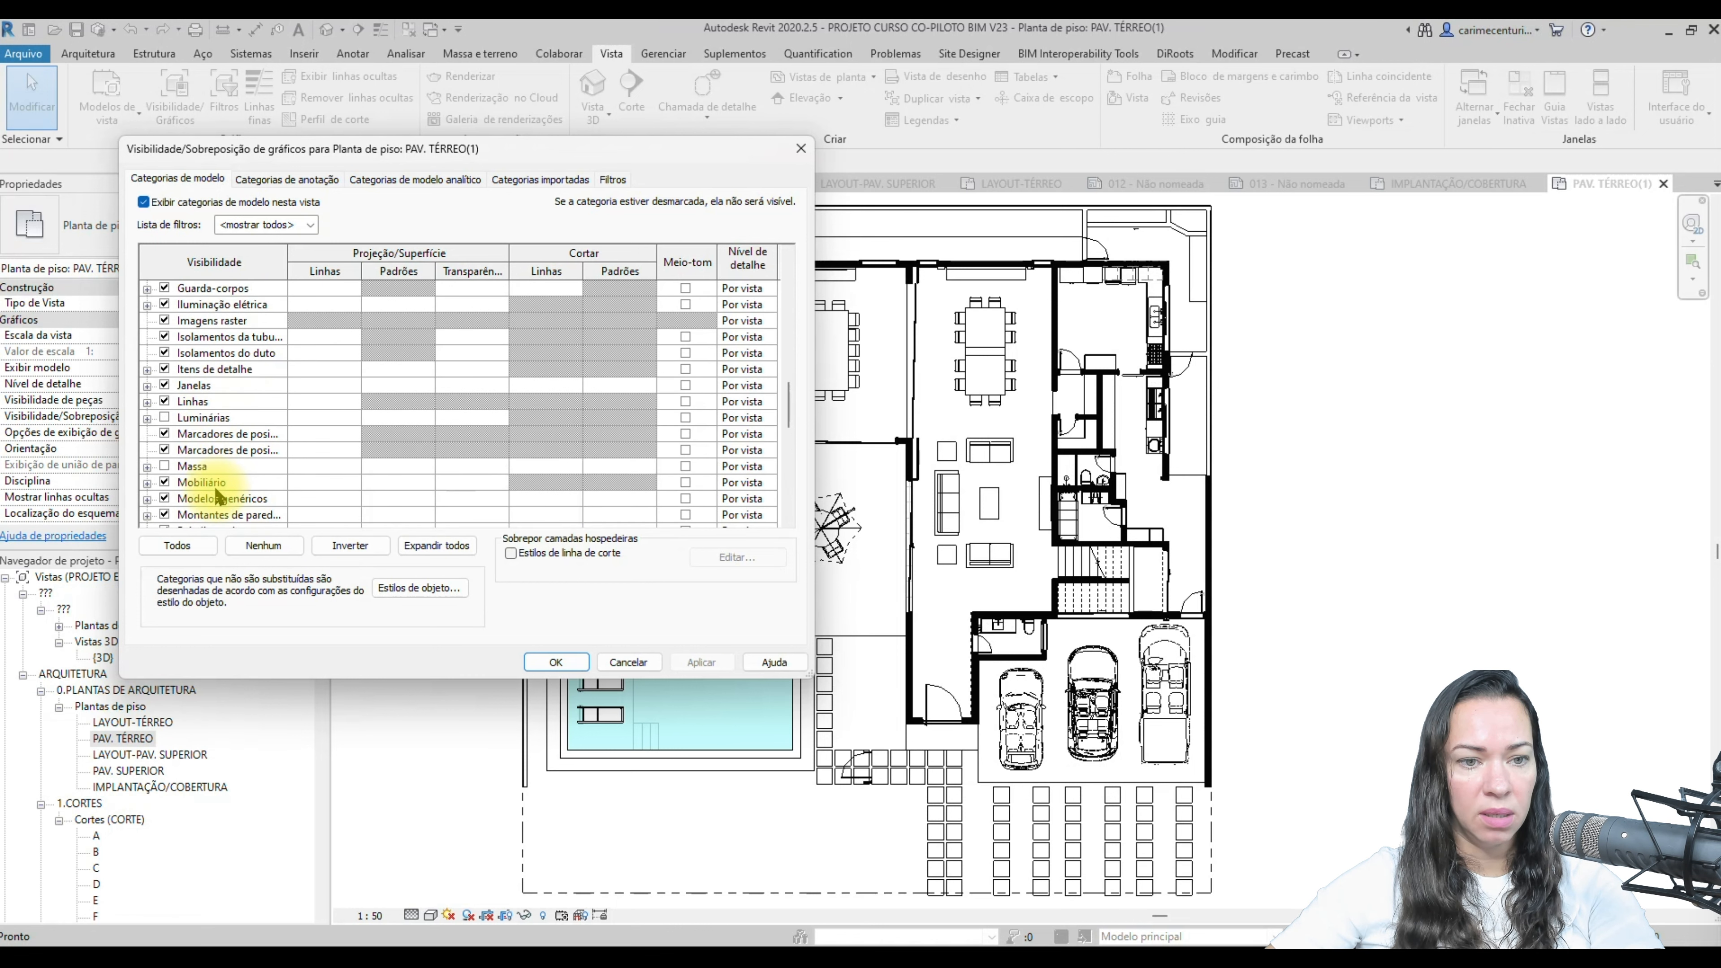
left_click(203, 482)
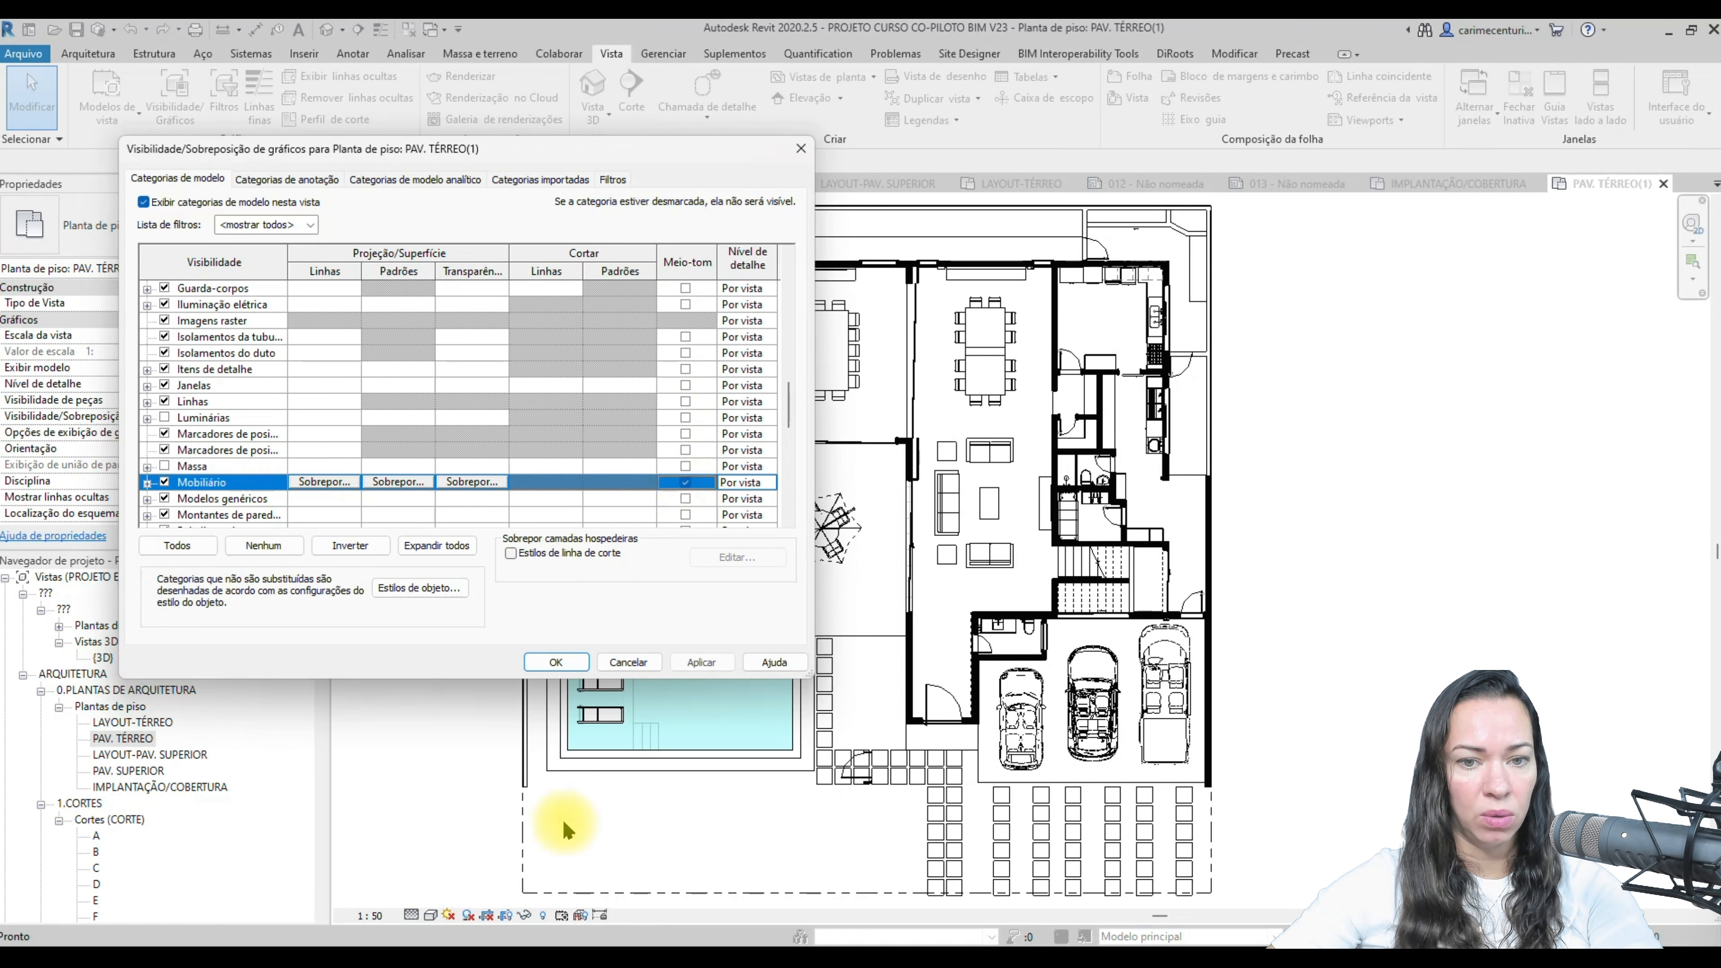
left_click(555, 663)
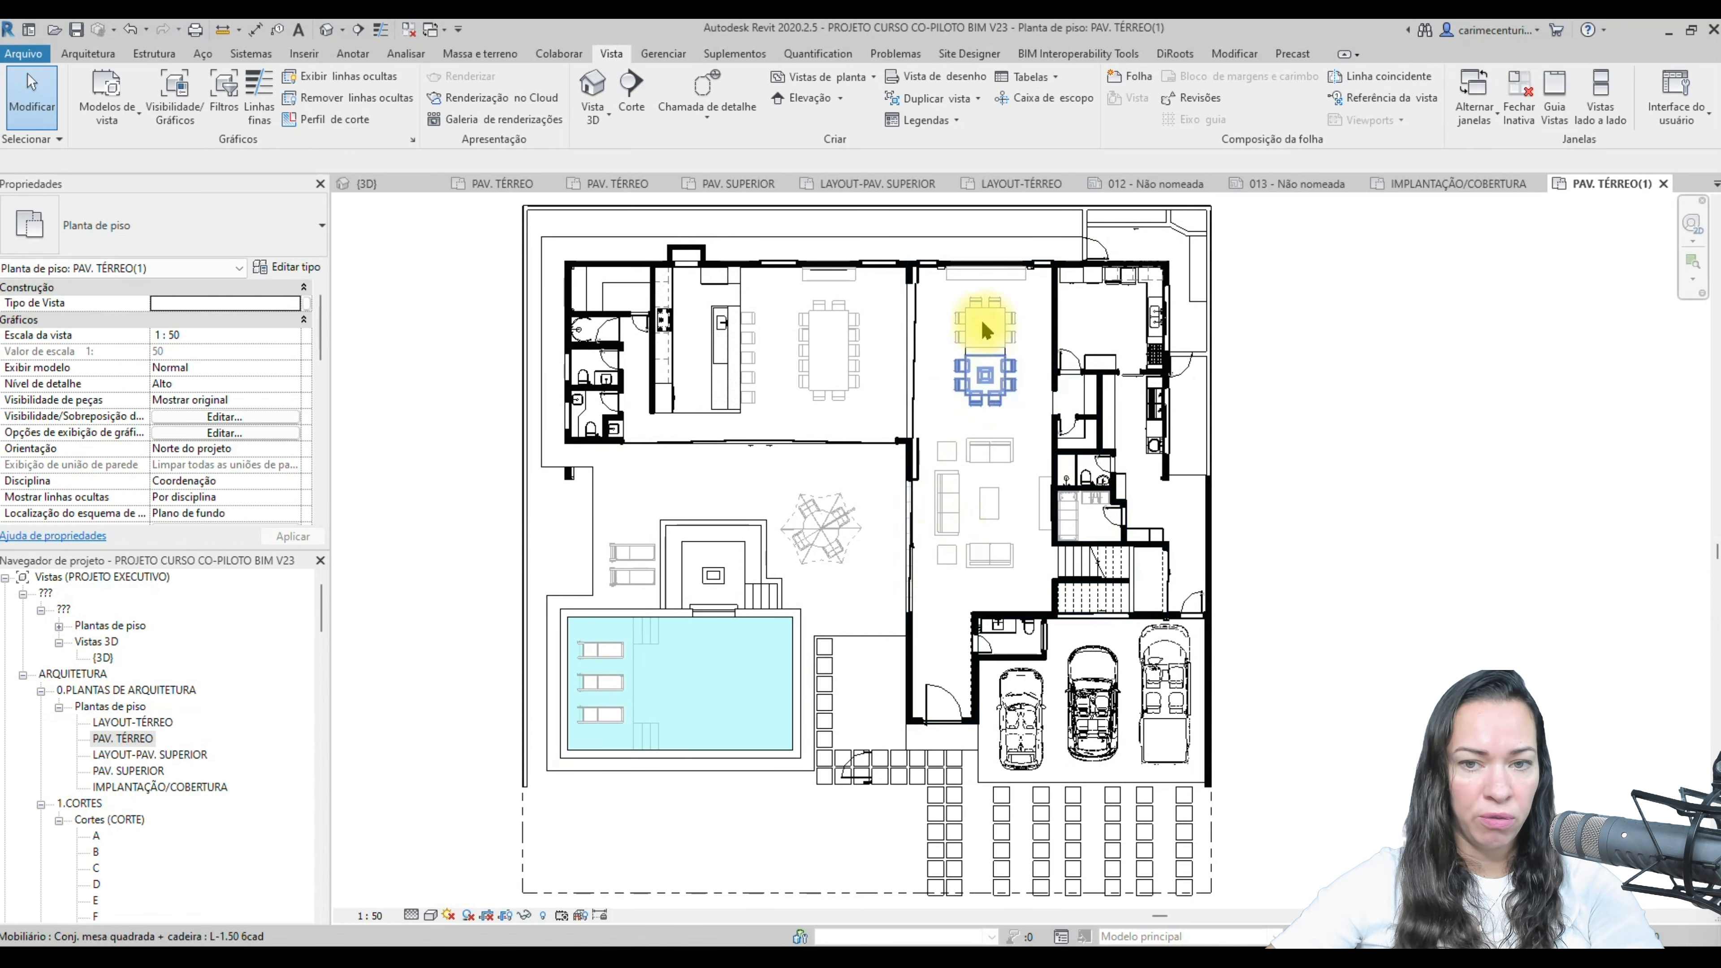
- Select the kitchen island countertop with the sink and check its category
scroll(682, 342, "up", 1)
scroll(682, 339, "up", 2)
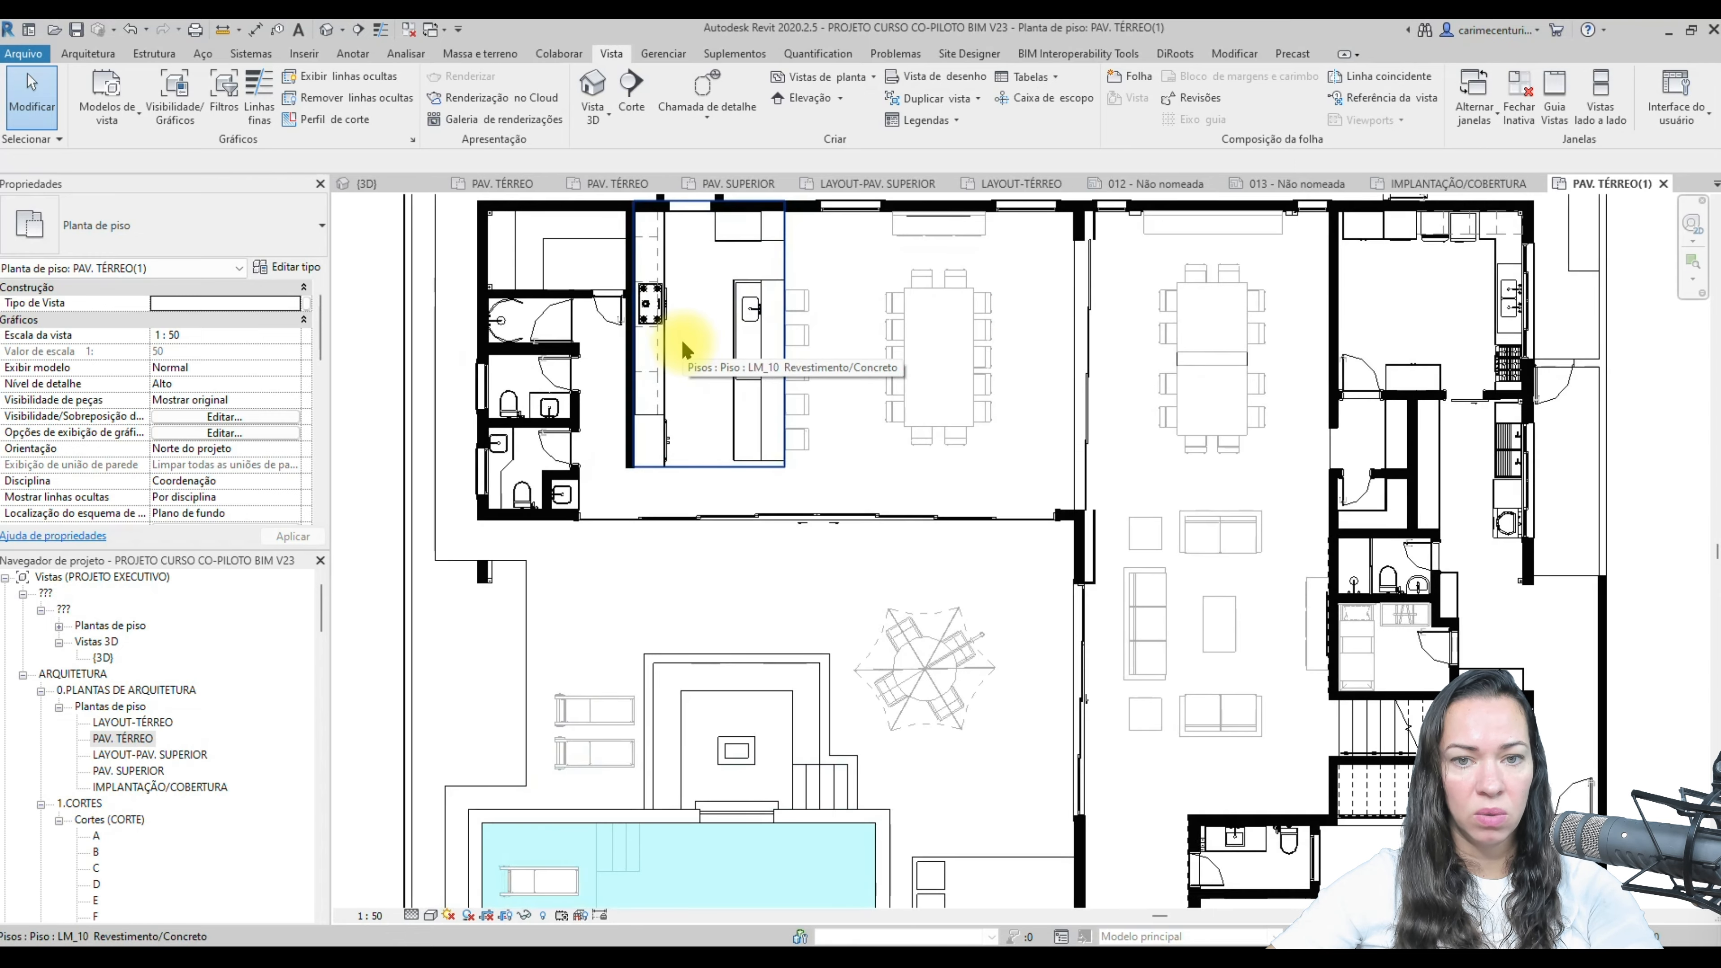
scroll(803, 333, "up", 2)
scroll(799, 329, "up", 2)
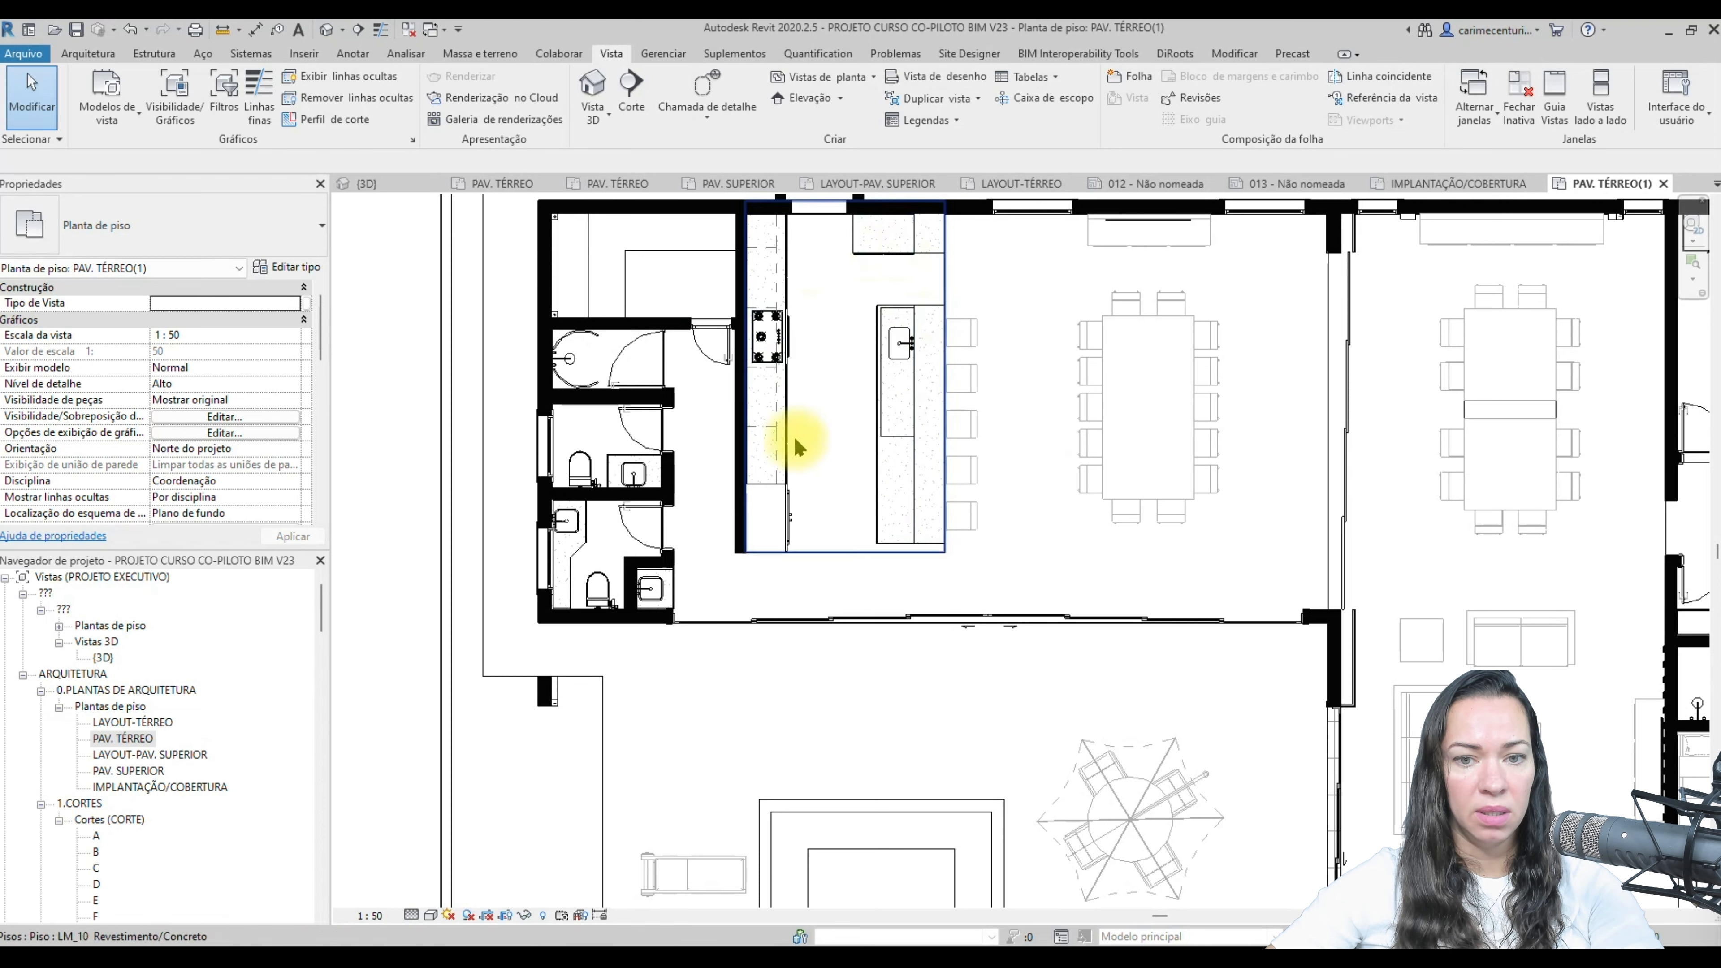
left_click(902, 507)
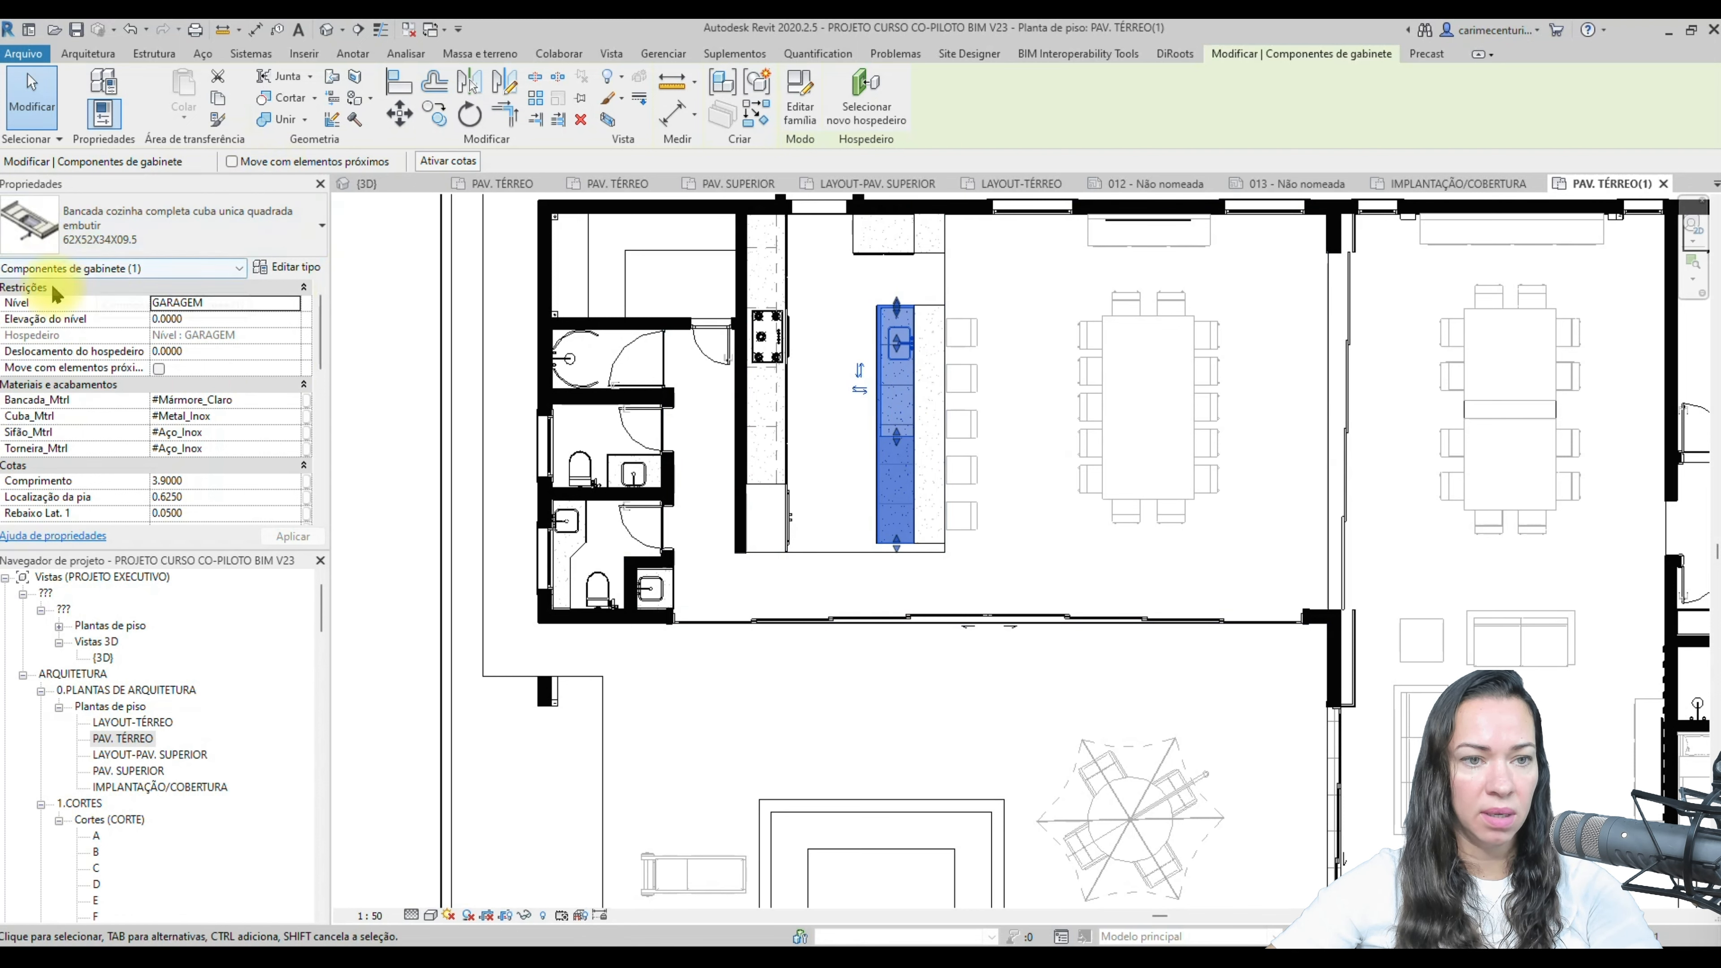
scroll(828, 360, "down", 3)
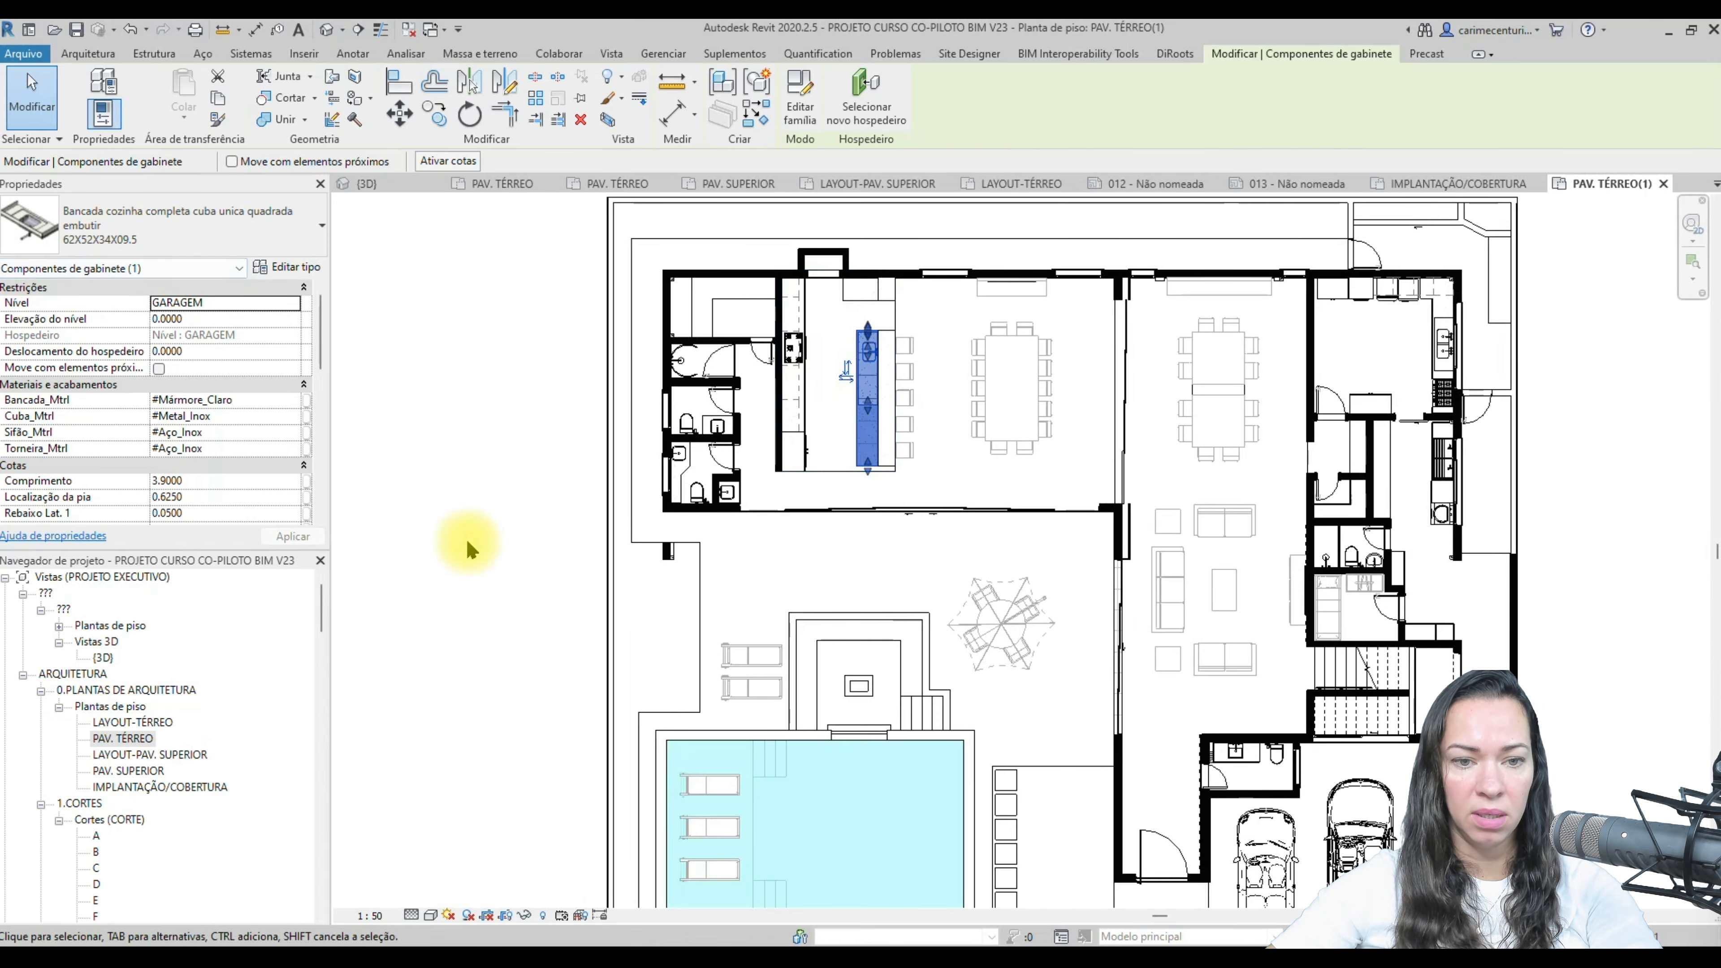
- Set the Componentes de gabinete category to halftone in the view's visibility and graphics overrides and apply the change
left_click(458, 554)
key("v")
key("g")
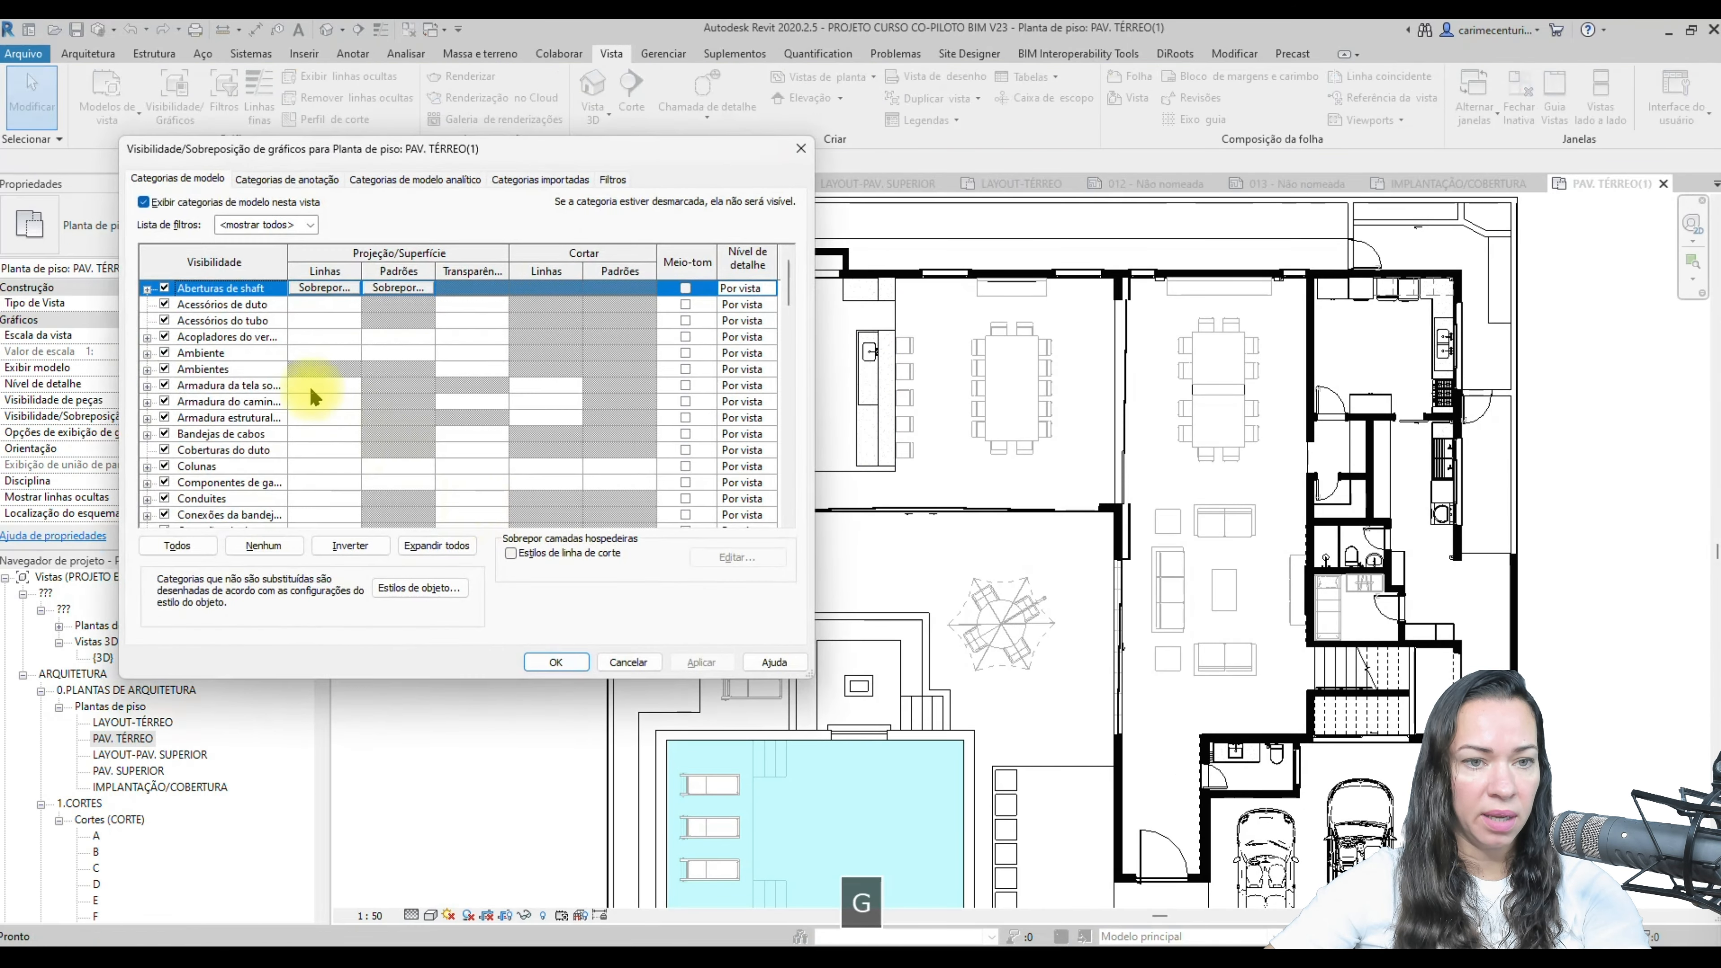
left_click(252, 369)
left_click(234, 451)
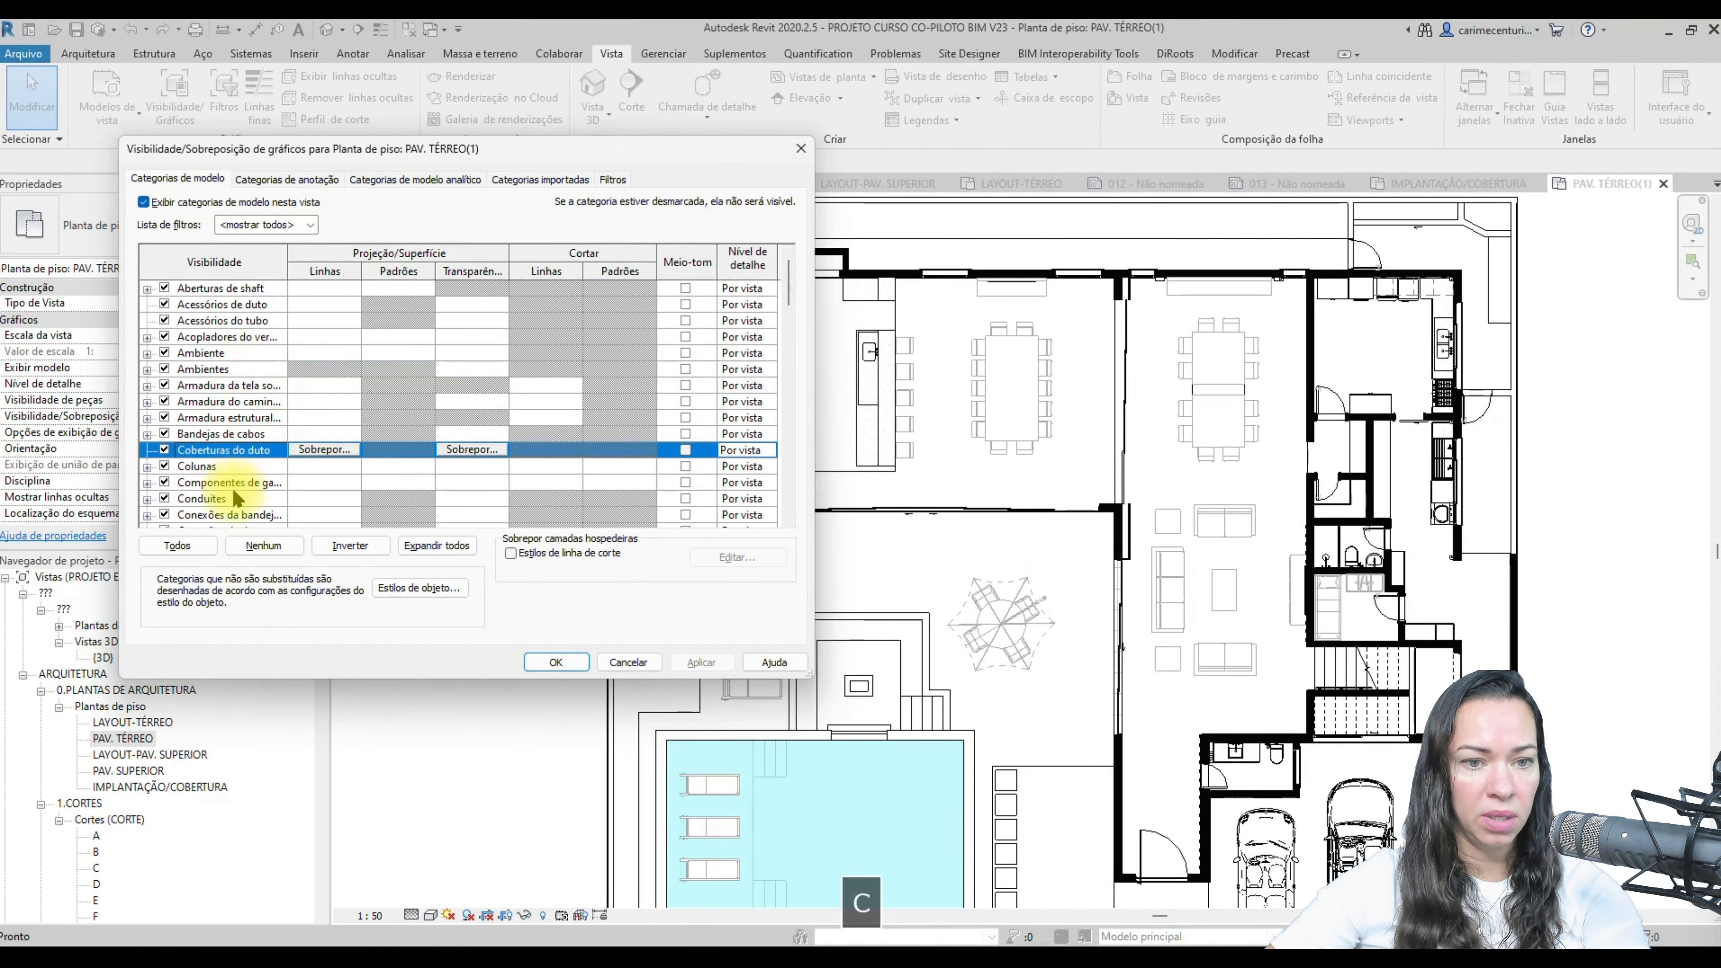
left_click(679, 484)
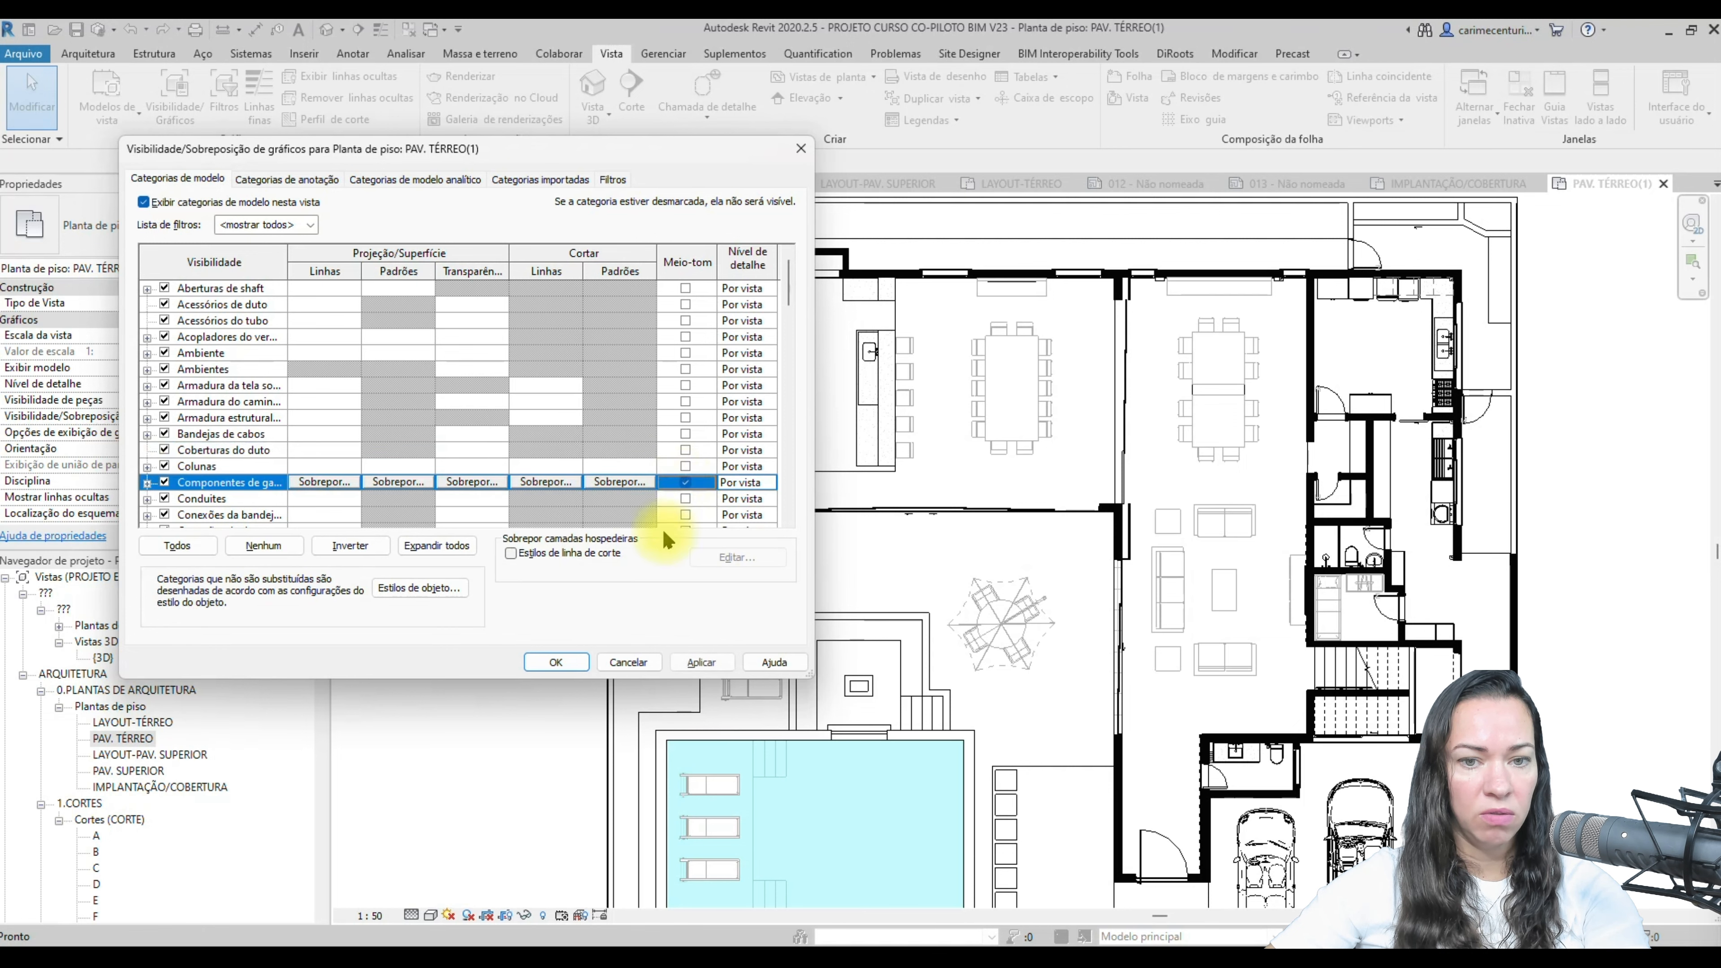
left_click(556, 662)
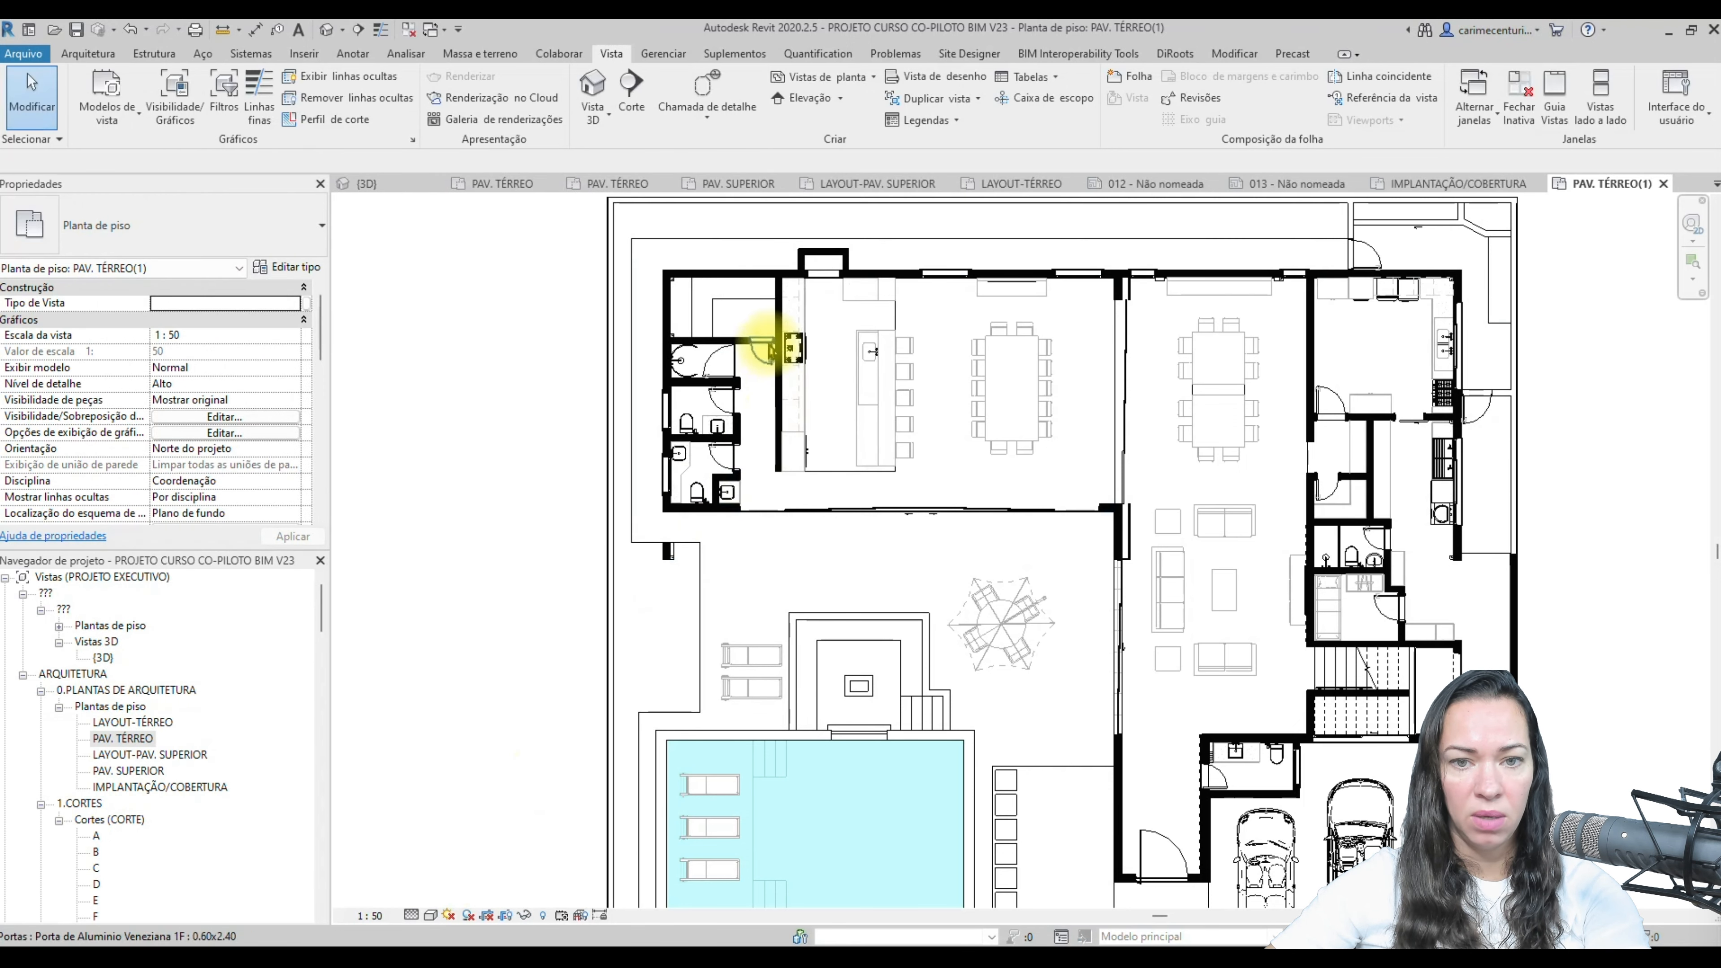
- Select the toilet in the middle bathroom beside the kitchen and check its category
middle_click_drag(1510, 604, 1448, 576)
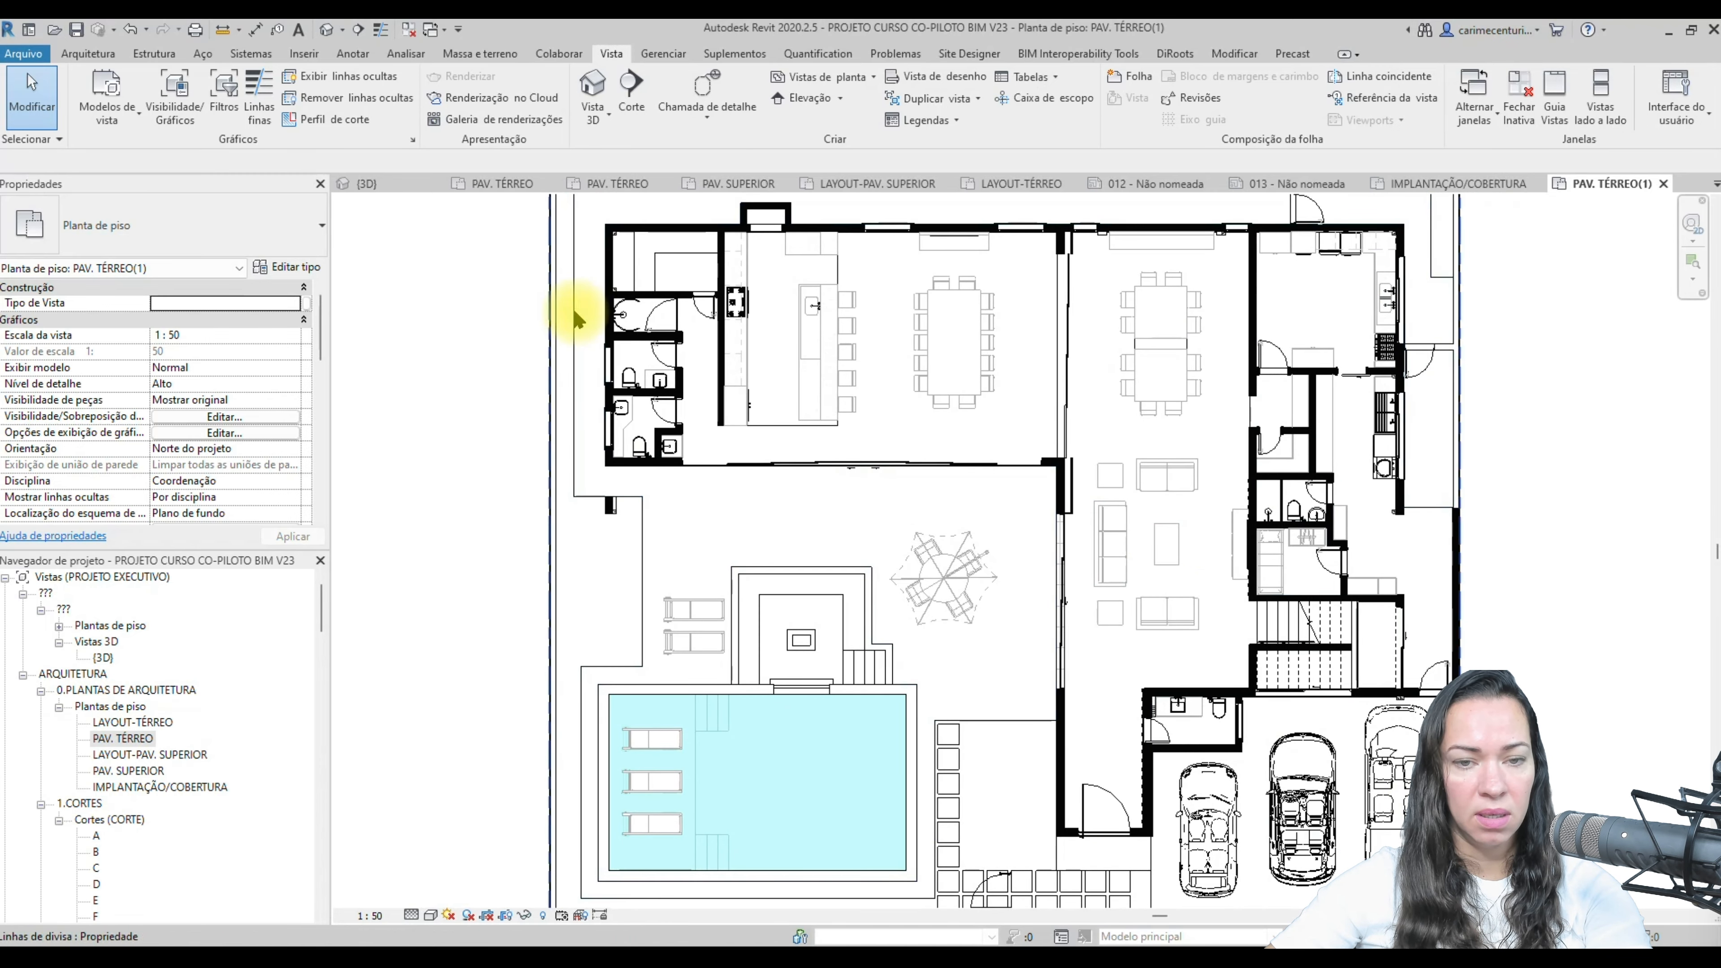
scroll(622, 305, "up", 3)
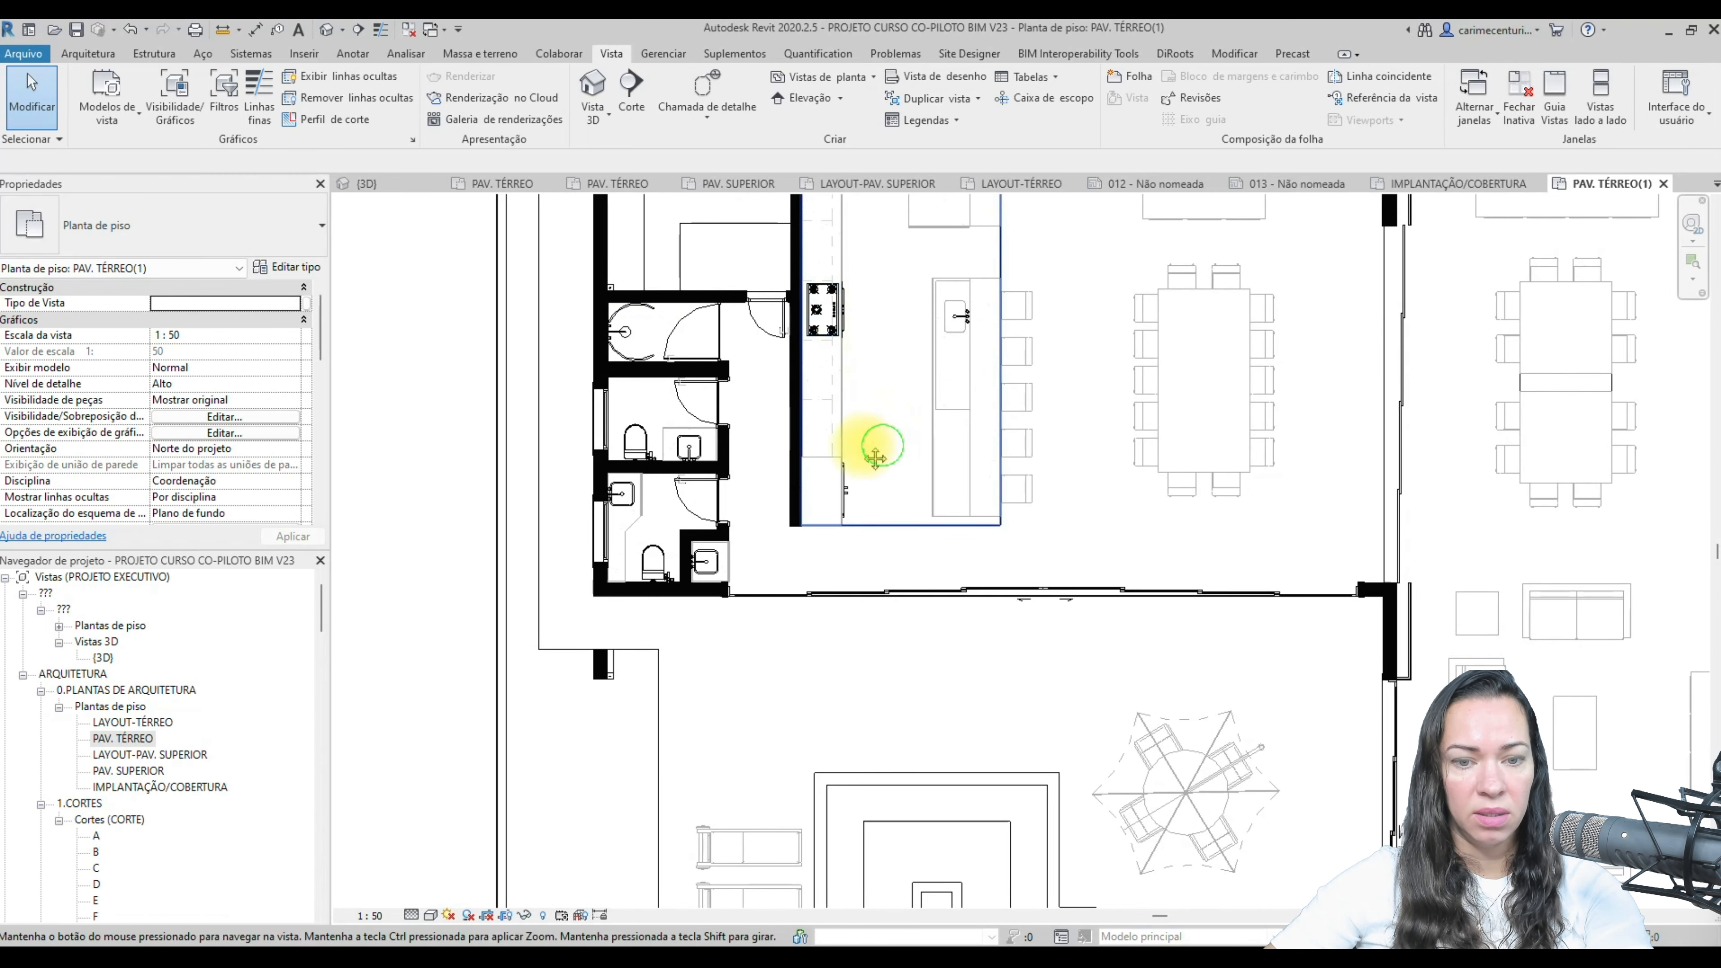
middle_click_drag(876, 442, 827, 455)
scroll(707, 439, "up", 1)
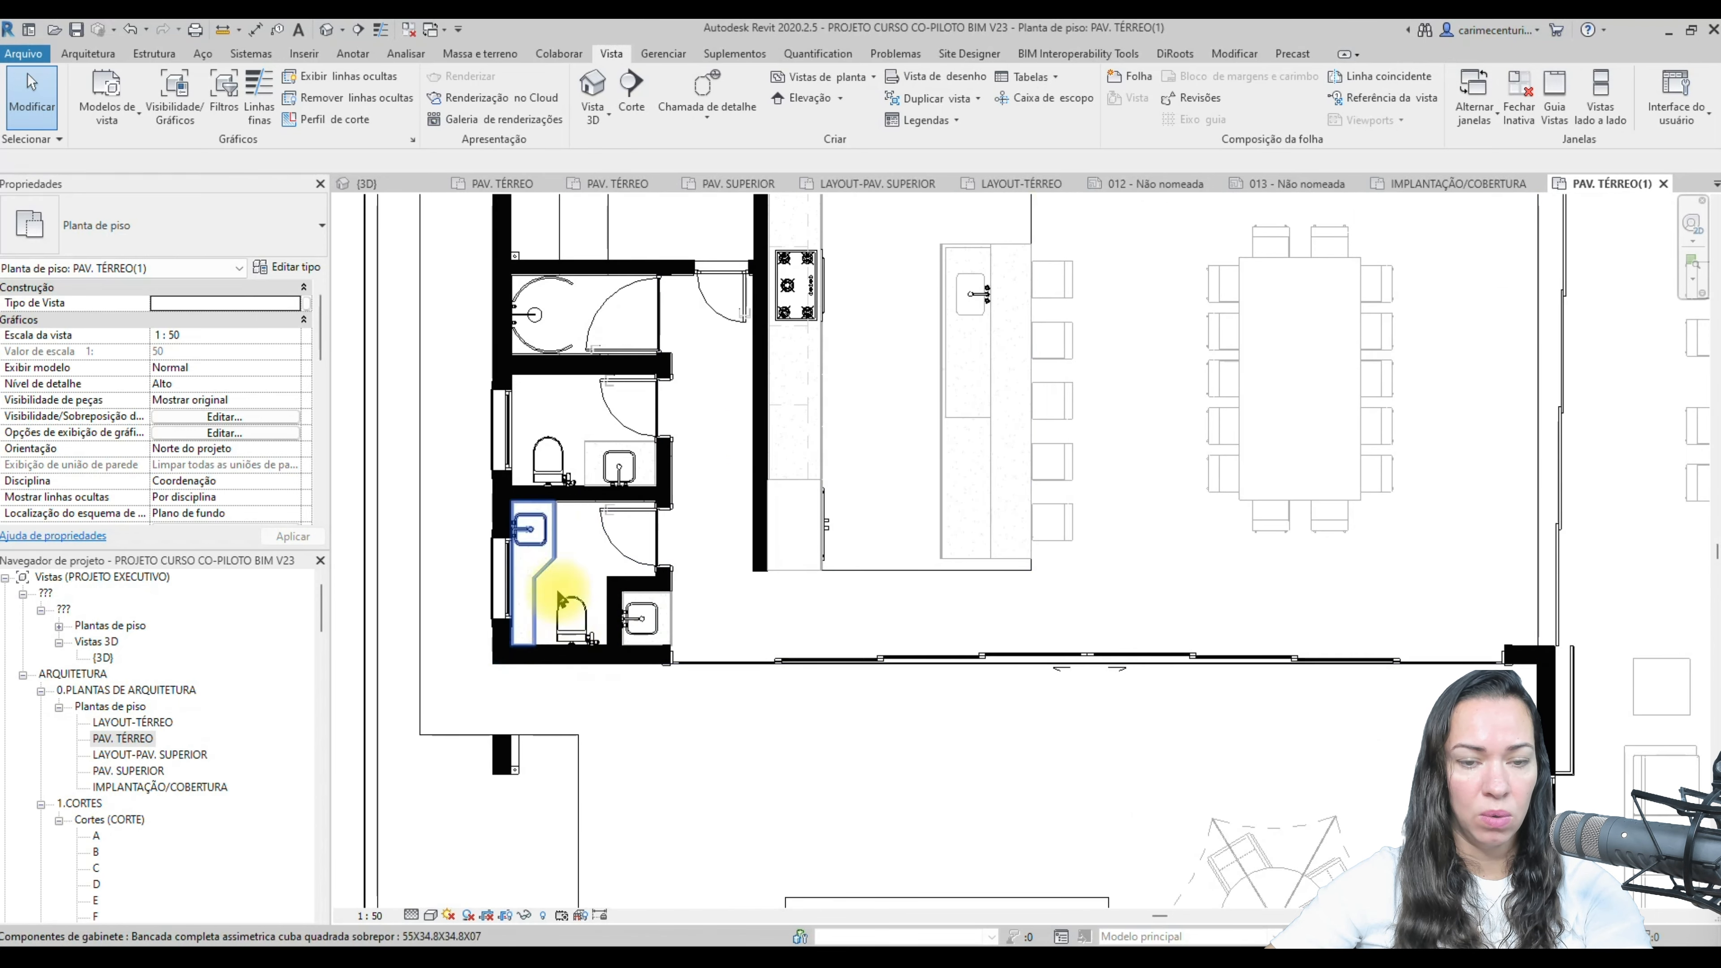
left_click(542, 468)
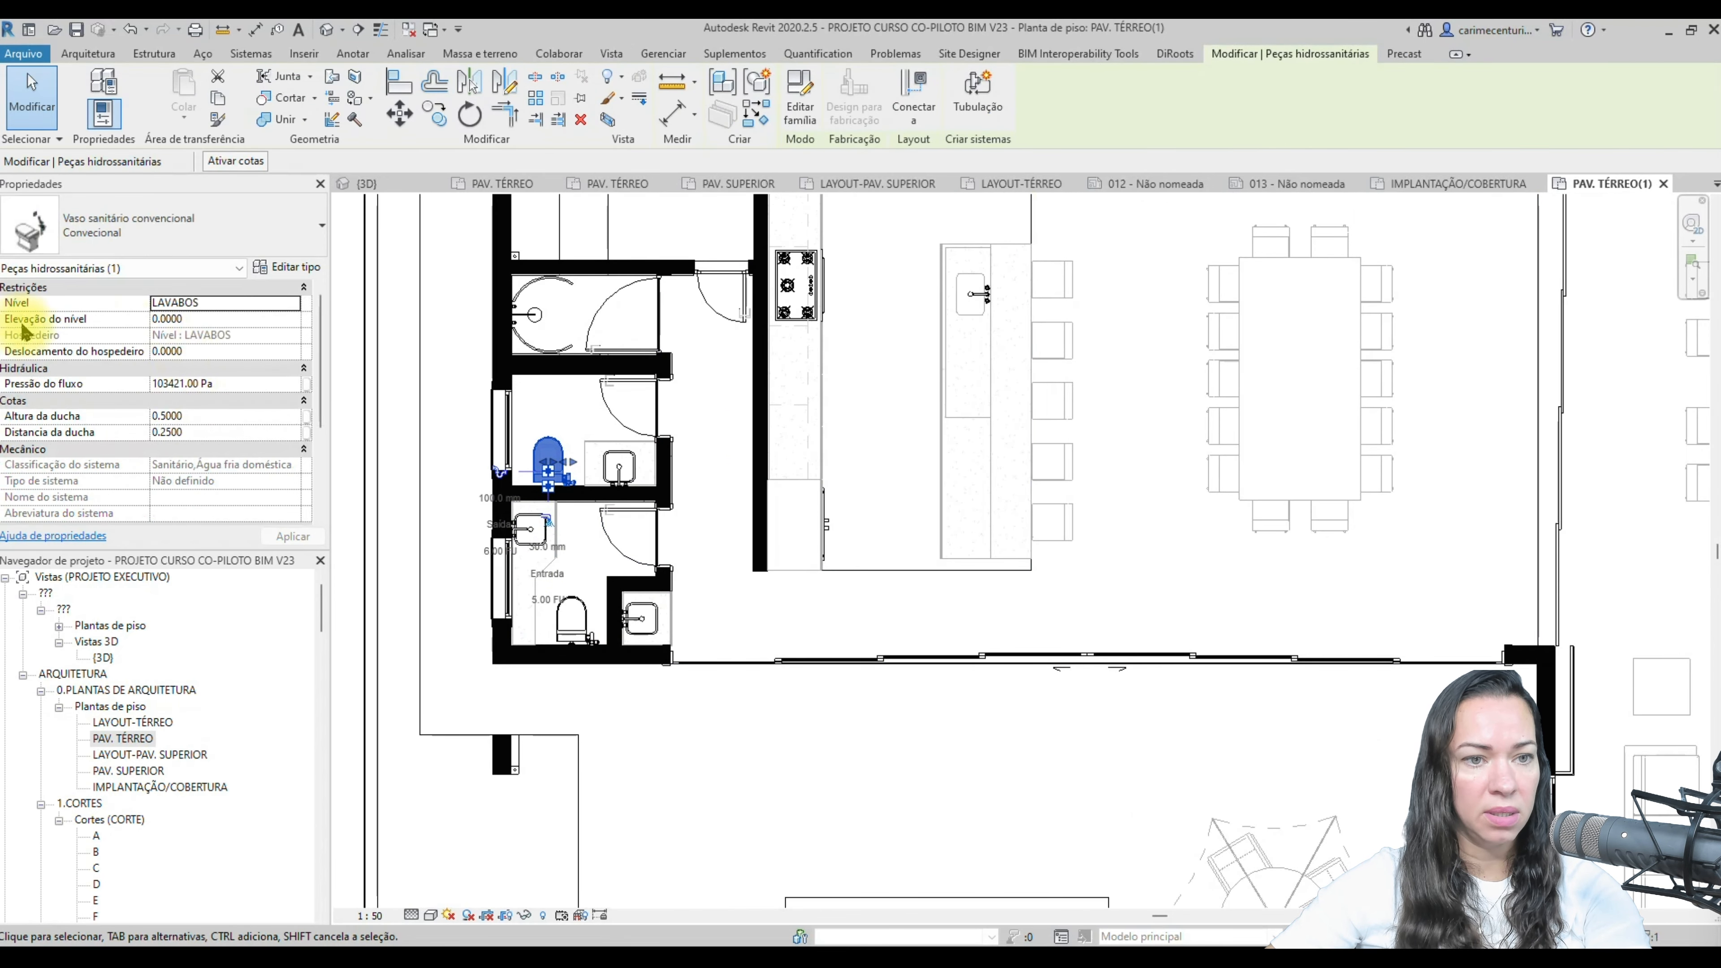
scroll(768, 373, "down", 5)
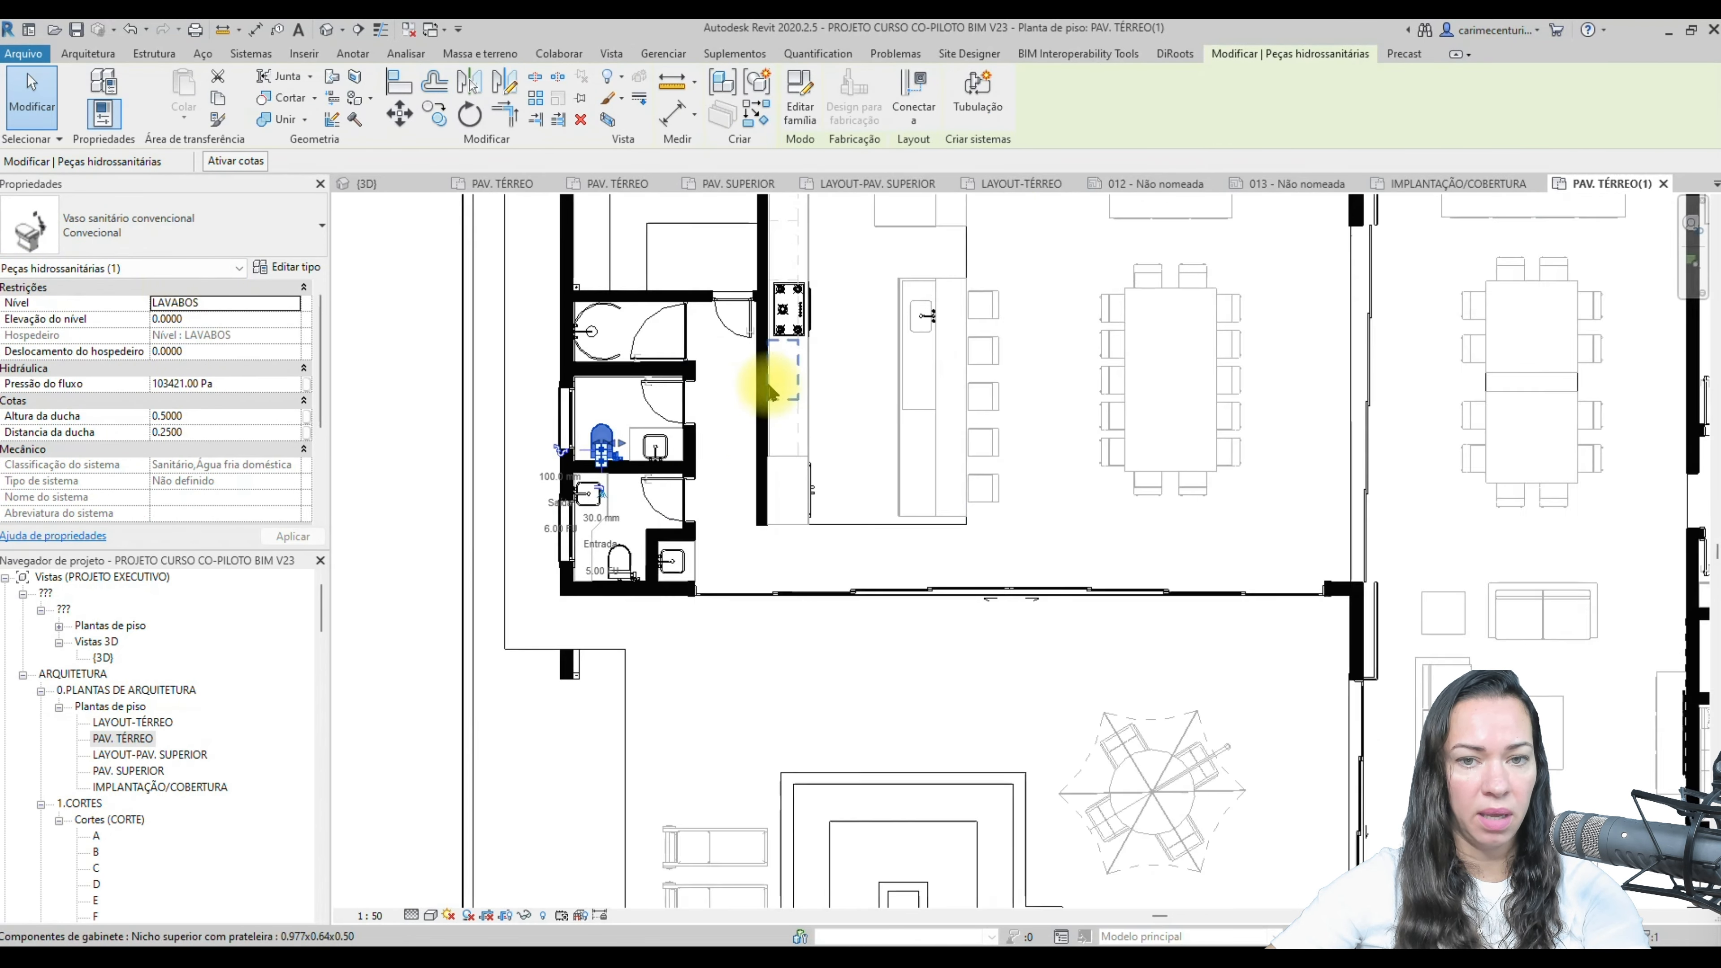
- Set the Peças hidrossanitárias category to halftone in the view's visibility and graphics overrides and apply the change
left_click(505, 559)
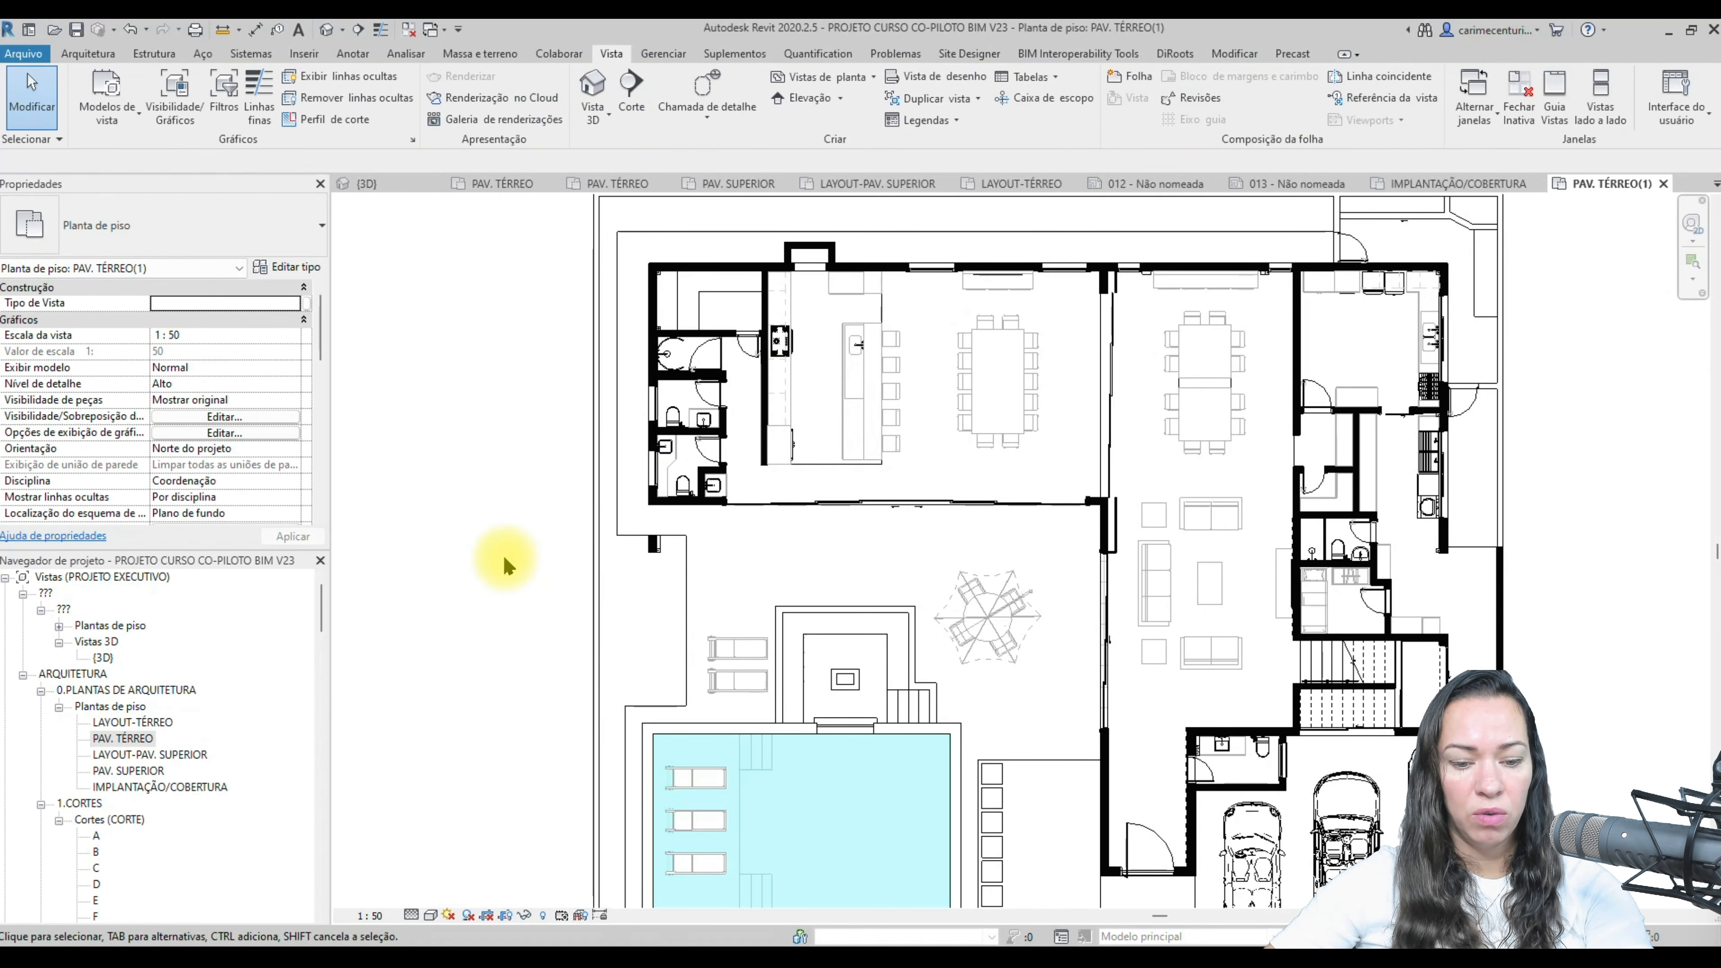
key("v")
key("g")
left_click(252, 403)
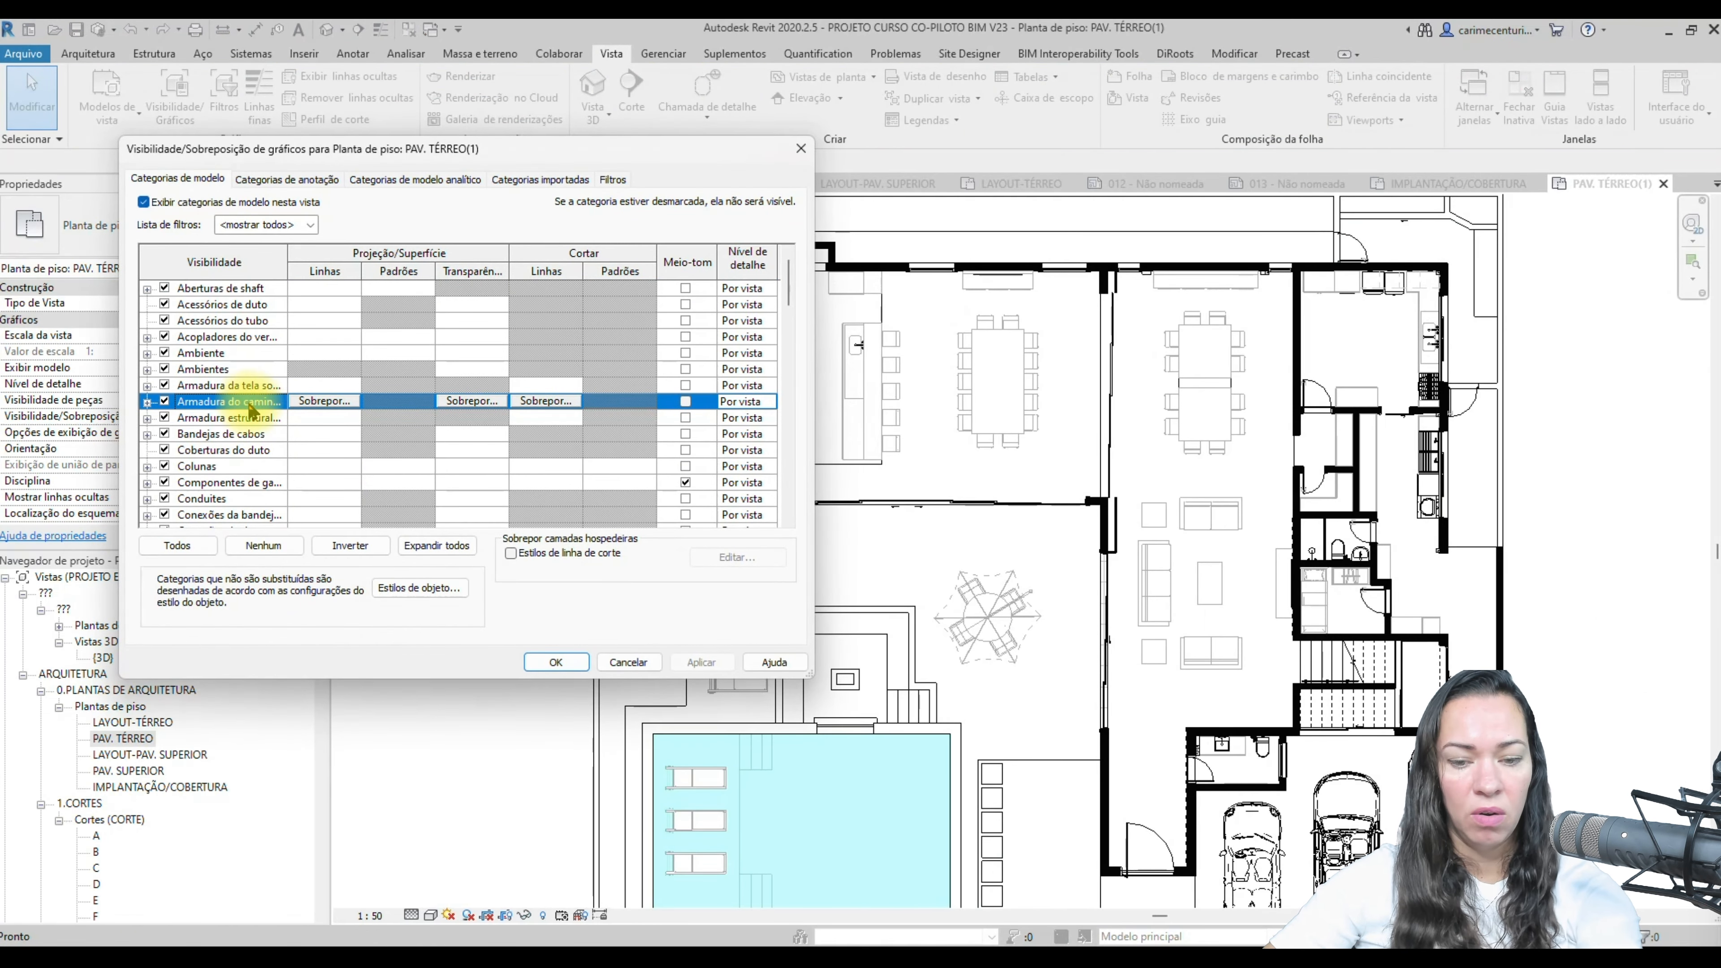
key("p")
scroll(251, 407, "down", 3)
left_click(249, 450)
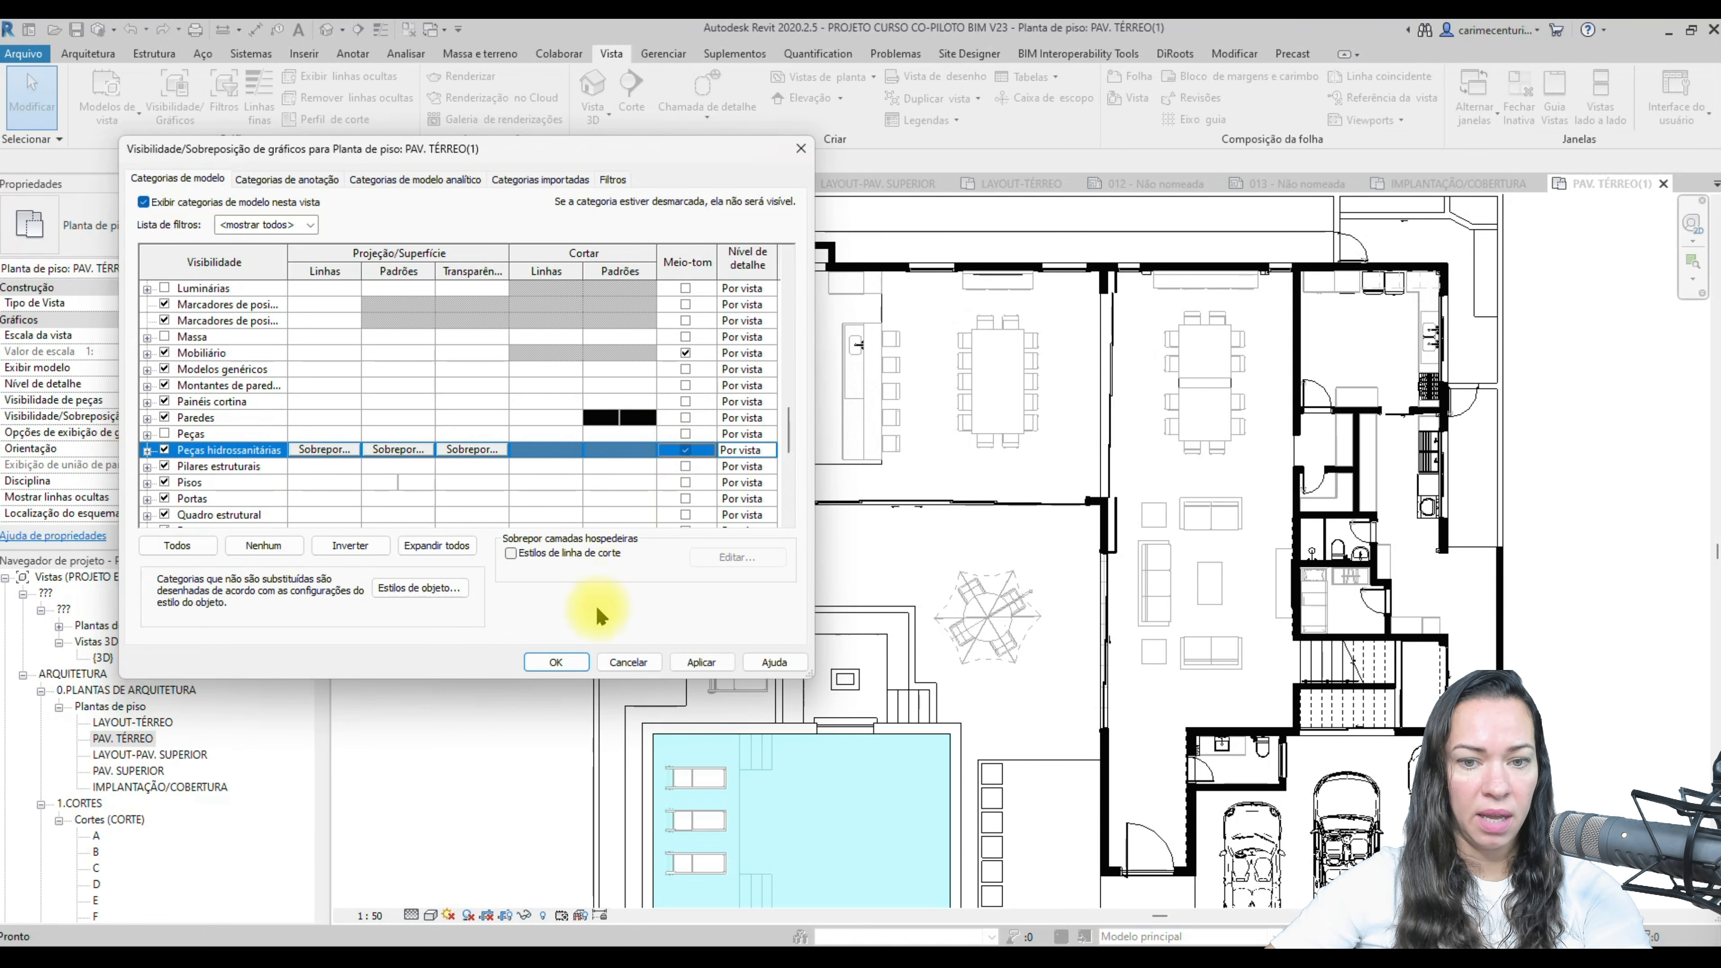
left_click(556, 663)
- Select the refrigerator along the service area's upper wall and check its category
middle_click_drag(538, 710, 488, 654)
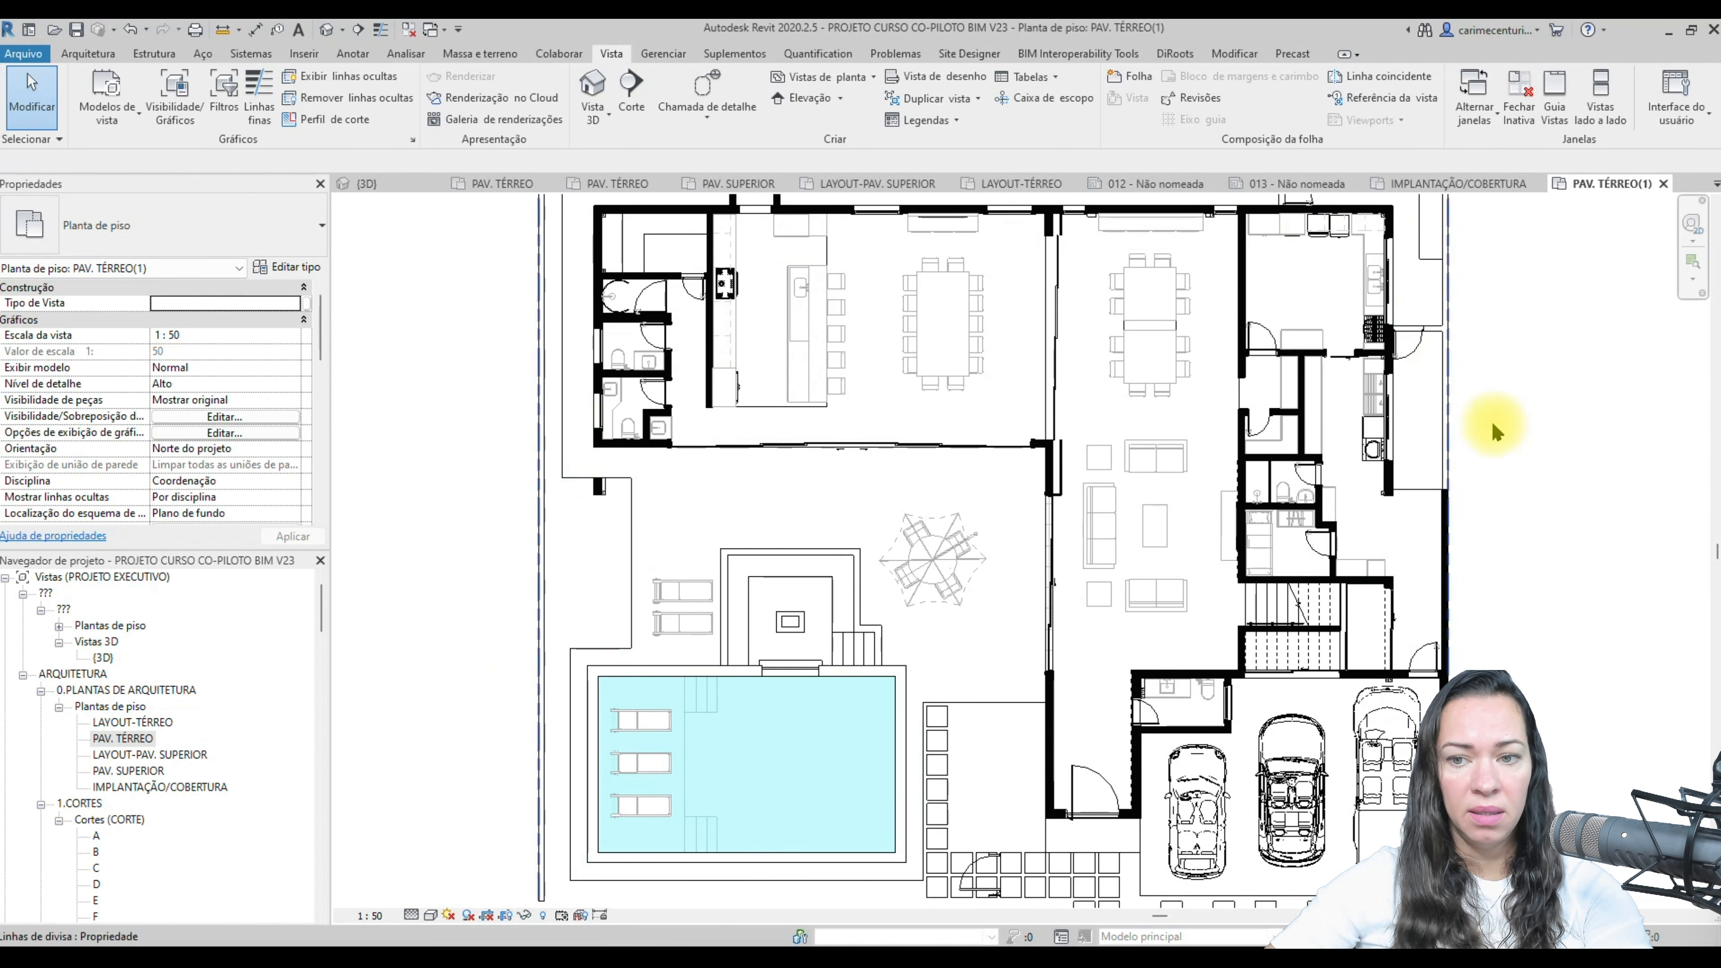
scroll(1534, 395, "up", 3)
middle_click_drag(1543, 379, 1275, 629)
scroll(1019, 536, "up", 1)
scroll(1020, 539, "up", 1)
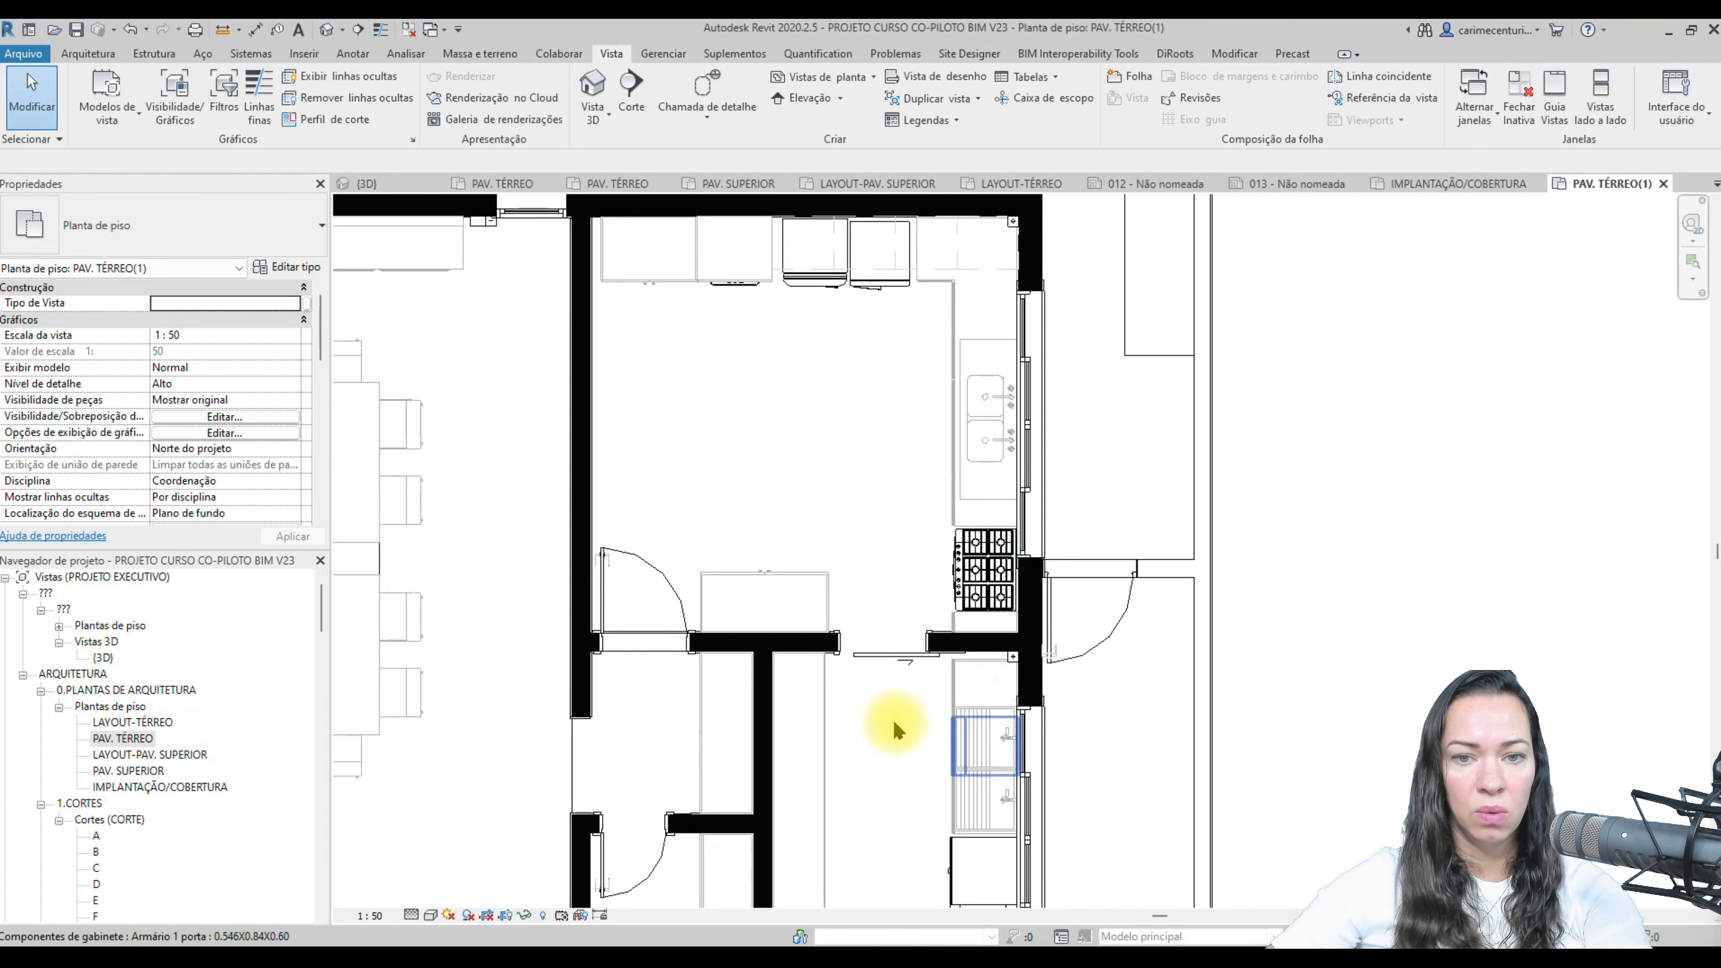
left_click(820, 288)
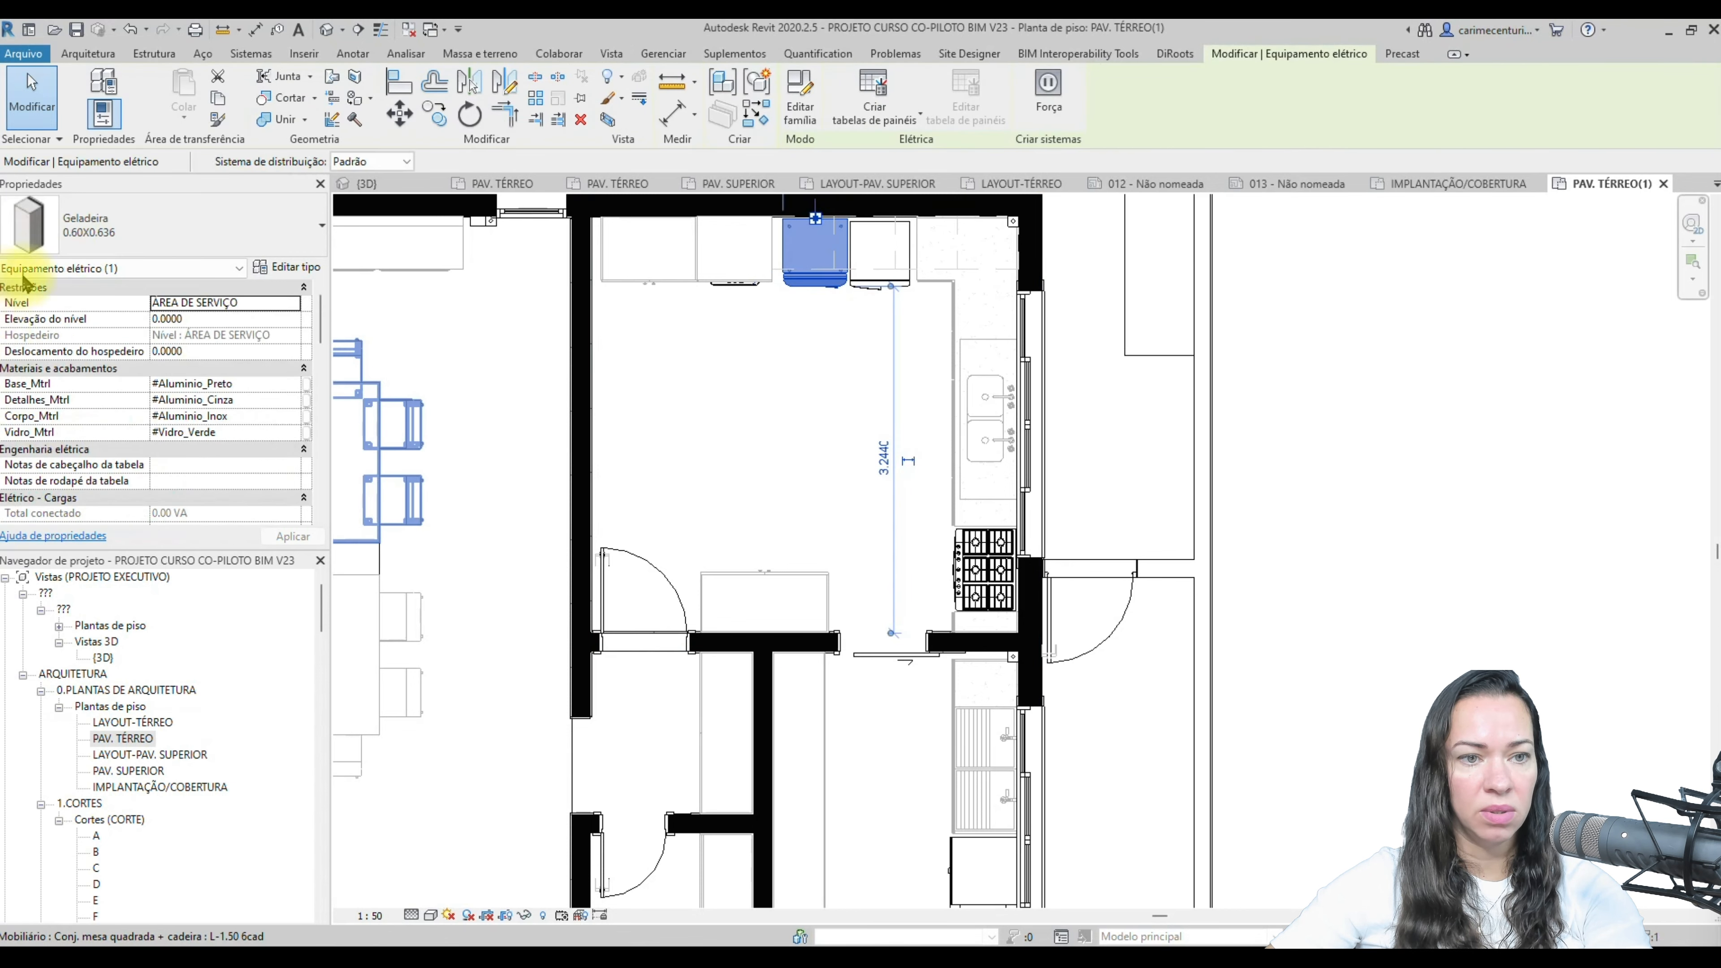
scroll(1364, 400, "down", 3)
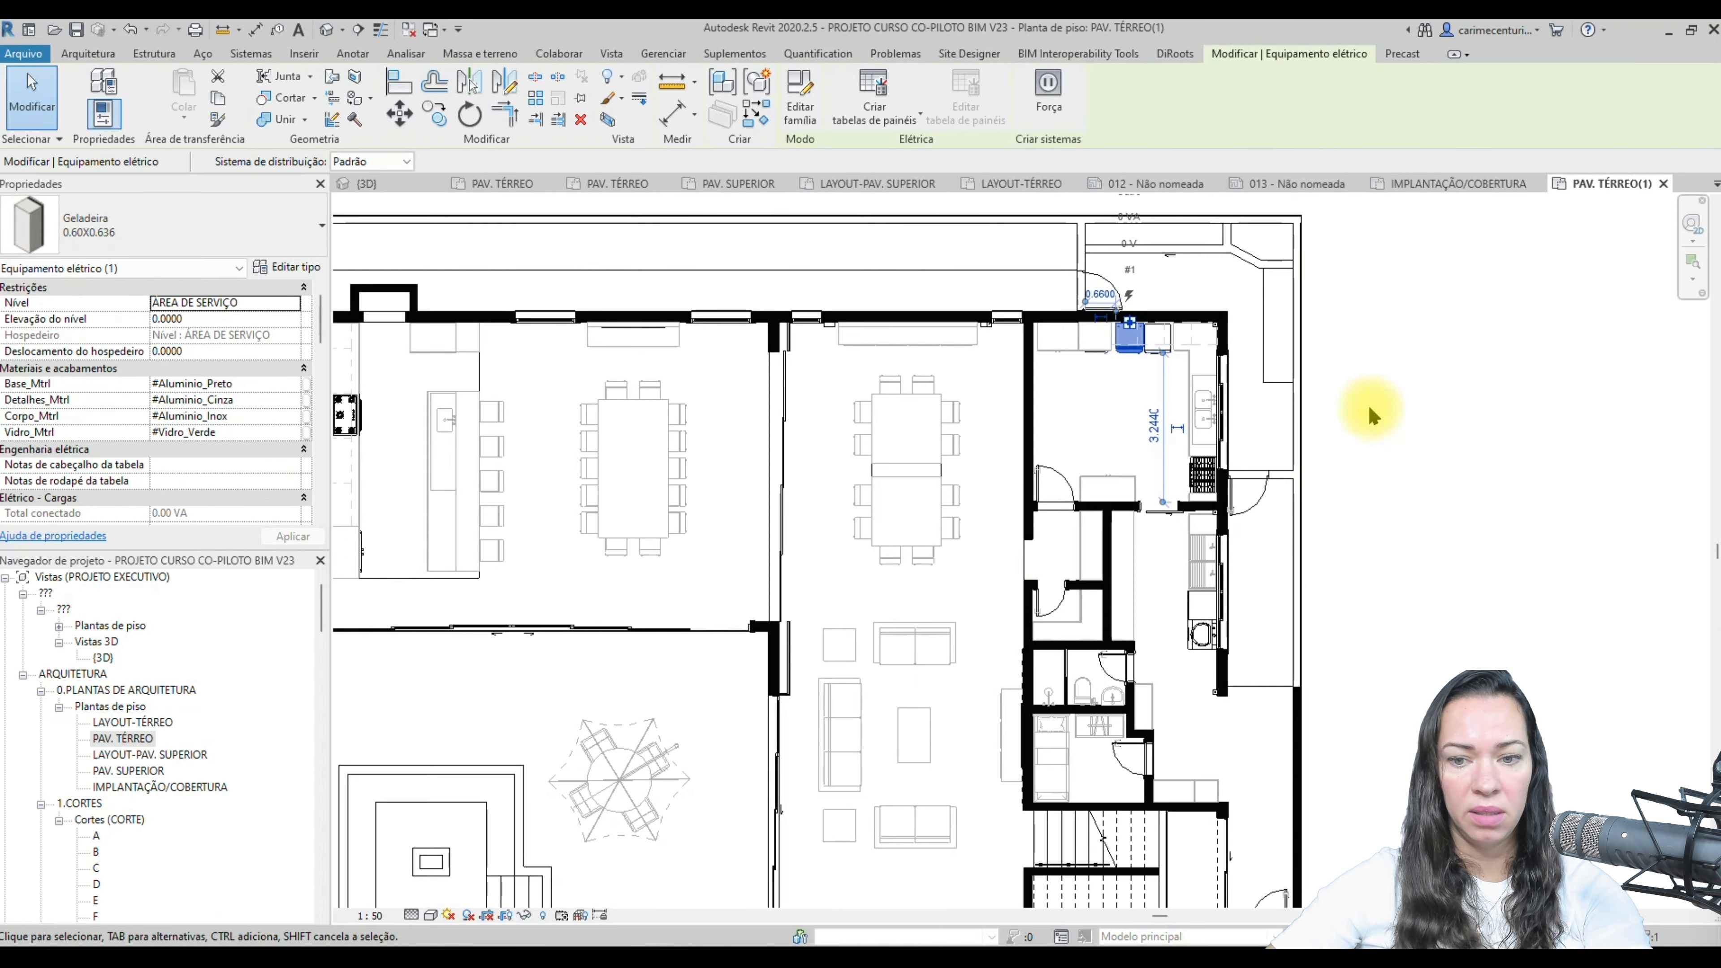
middle_click_drag(802, 656, 1241, 596)
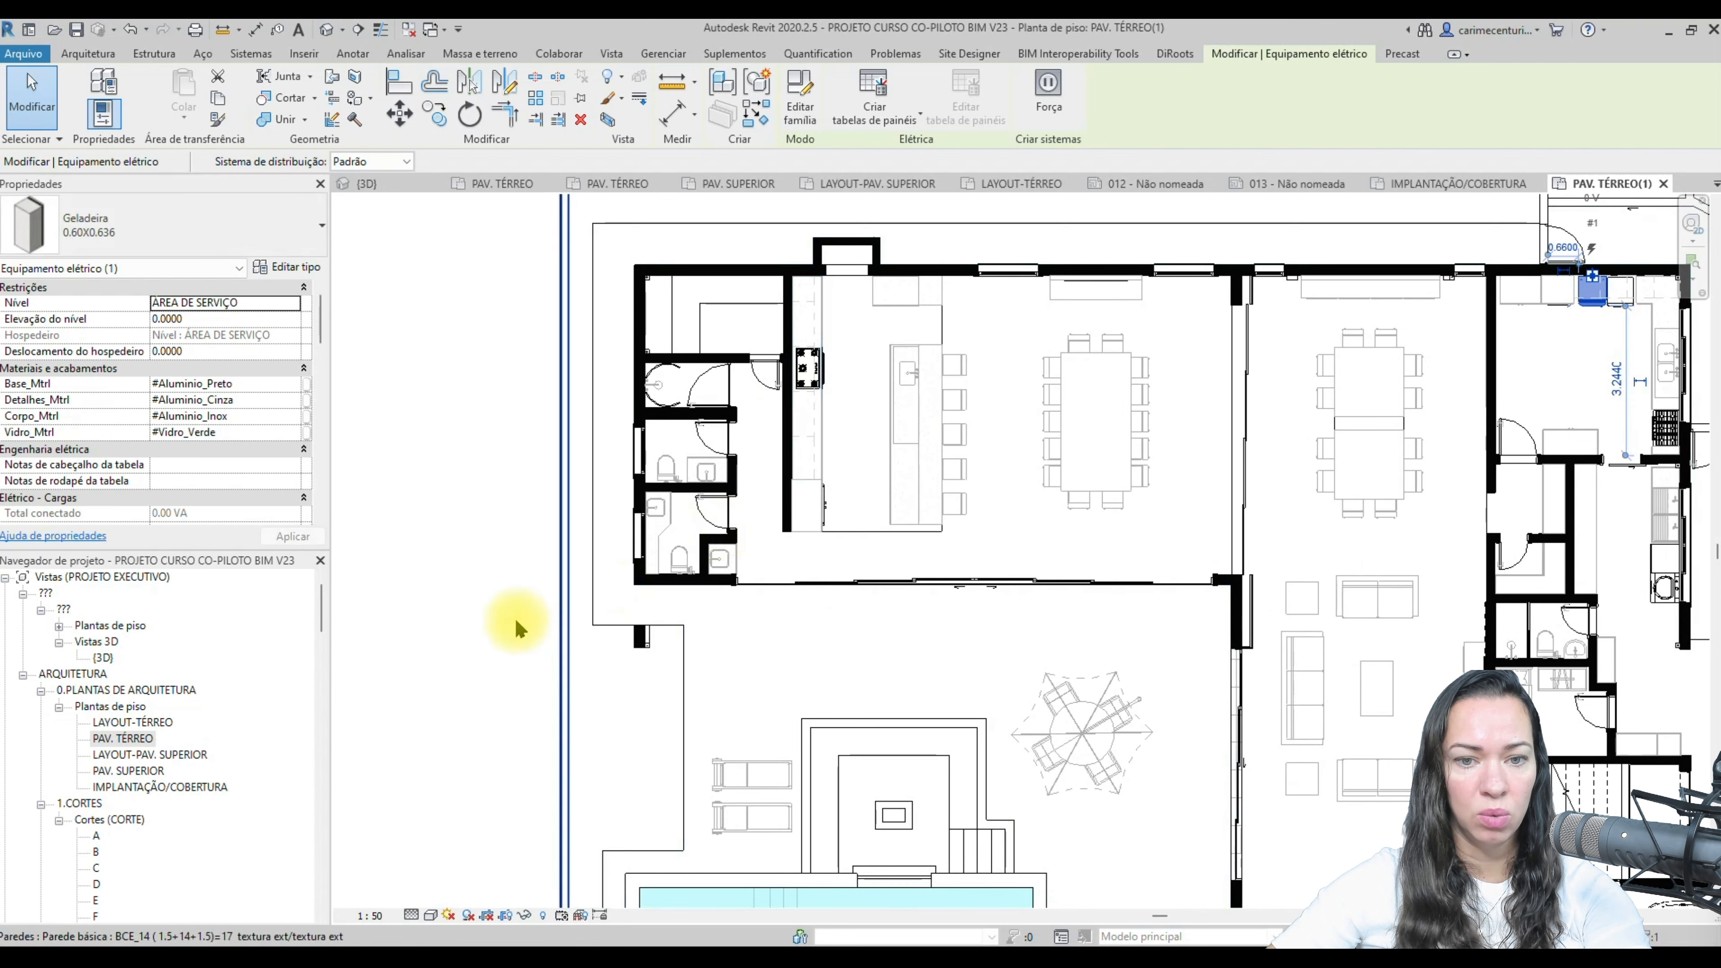
- Set the Equipamento elétrico category to halftone in the view's visibility and graphics overrides and apply the change
left_click(496, 627)
key("v")
key("g")
left_click(238, 337)
key("e")
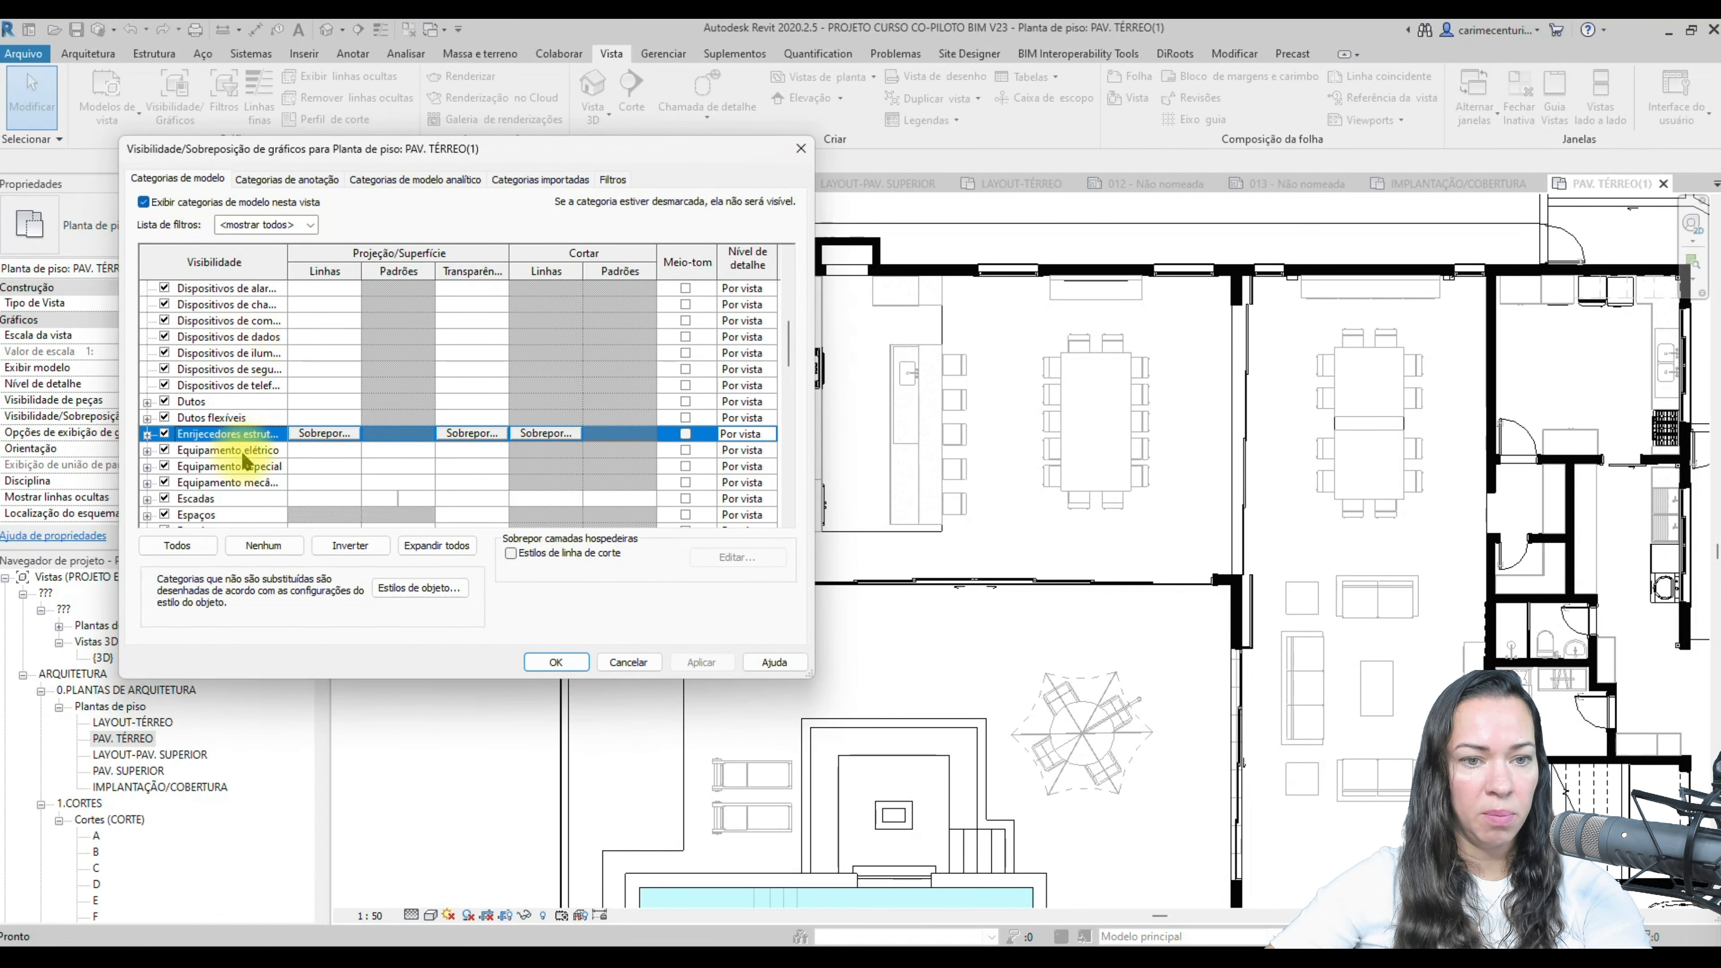
left_click(485, 451)
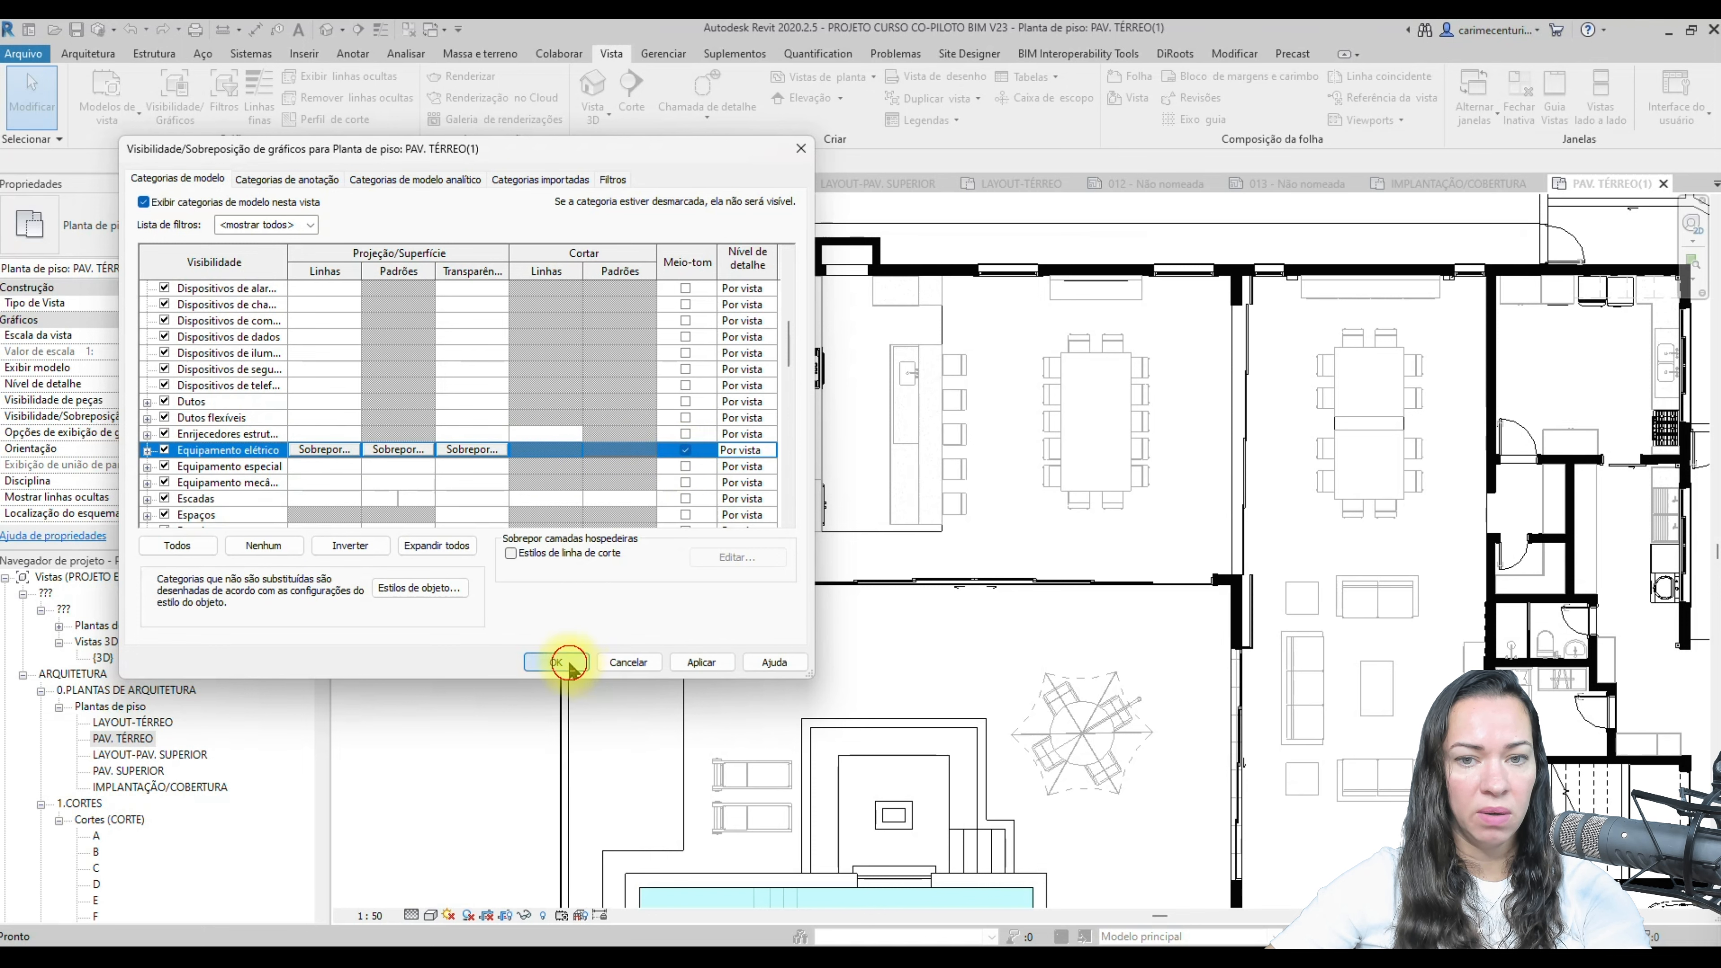
left_click(556, 663)
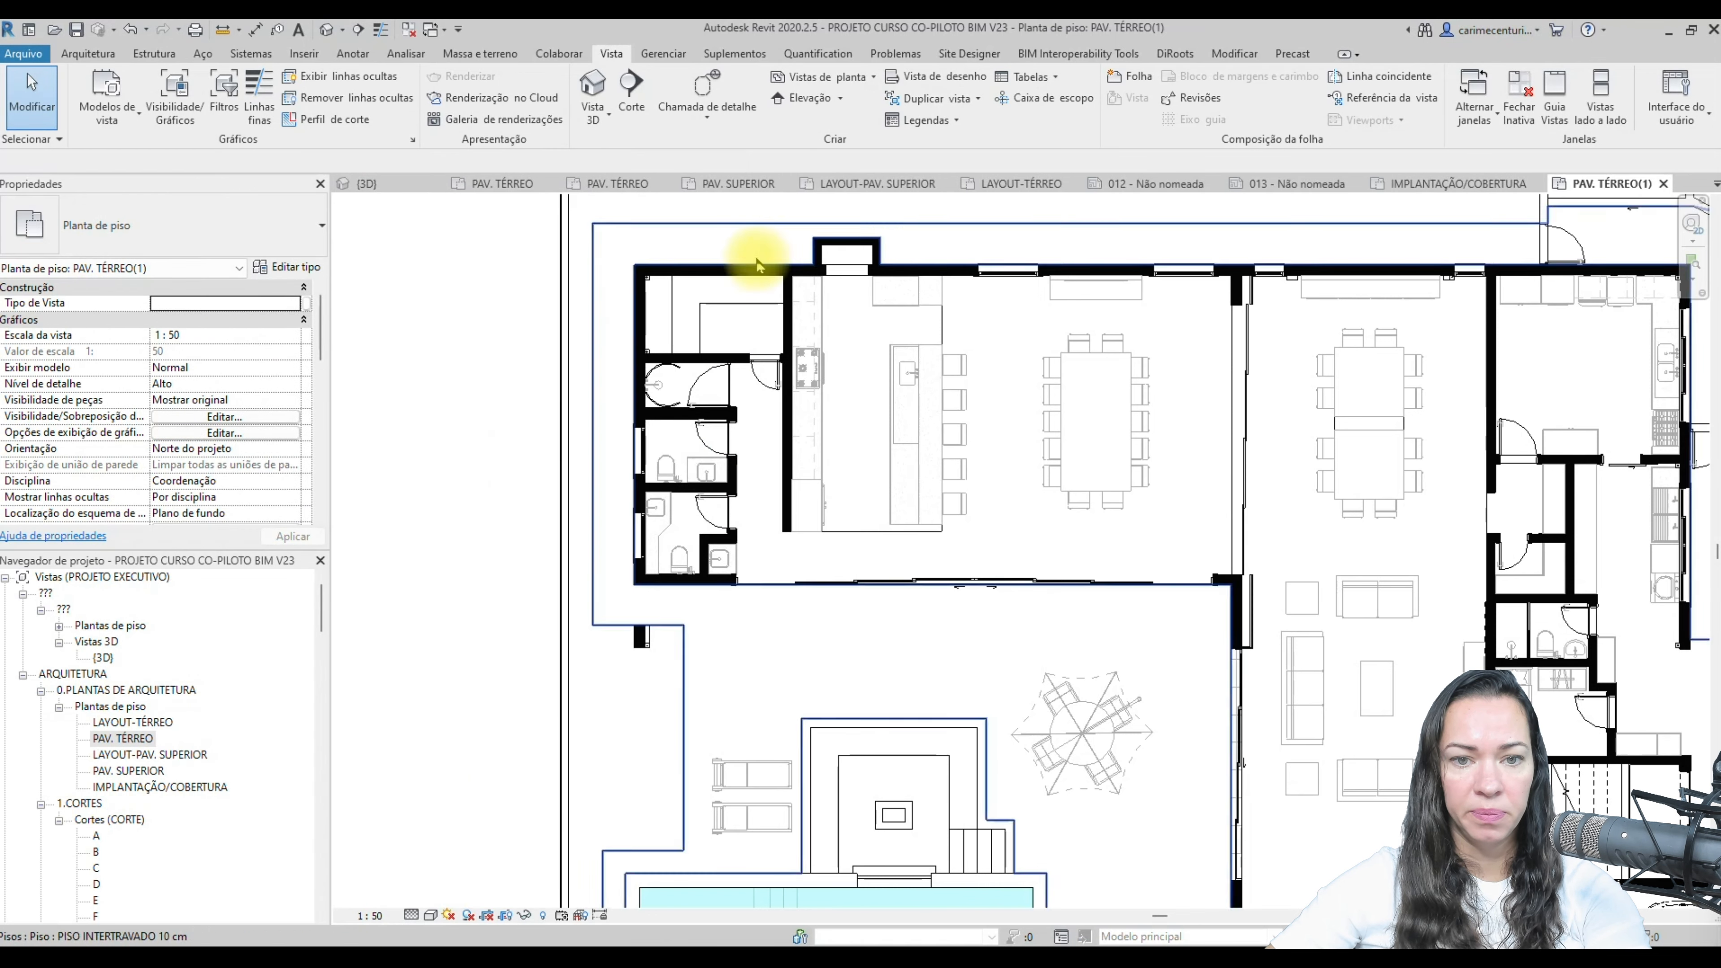
- Select the curved enclosure around the shower and check its category, then review the pool and garage area
scroll(684, 462, "up", 5)
scroll(799, 330, "up", 3)
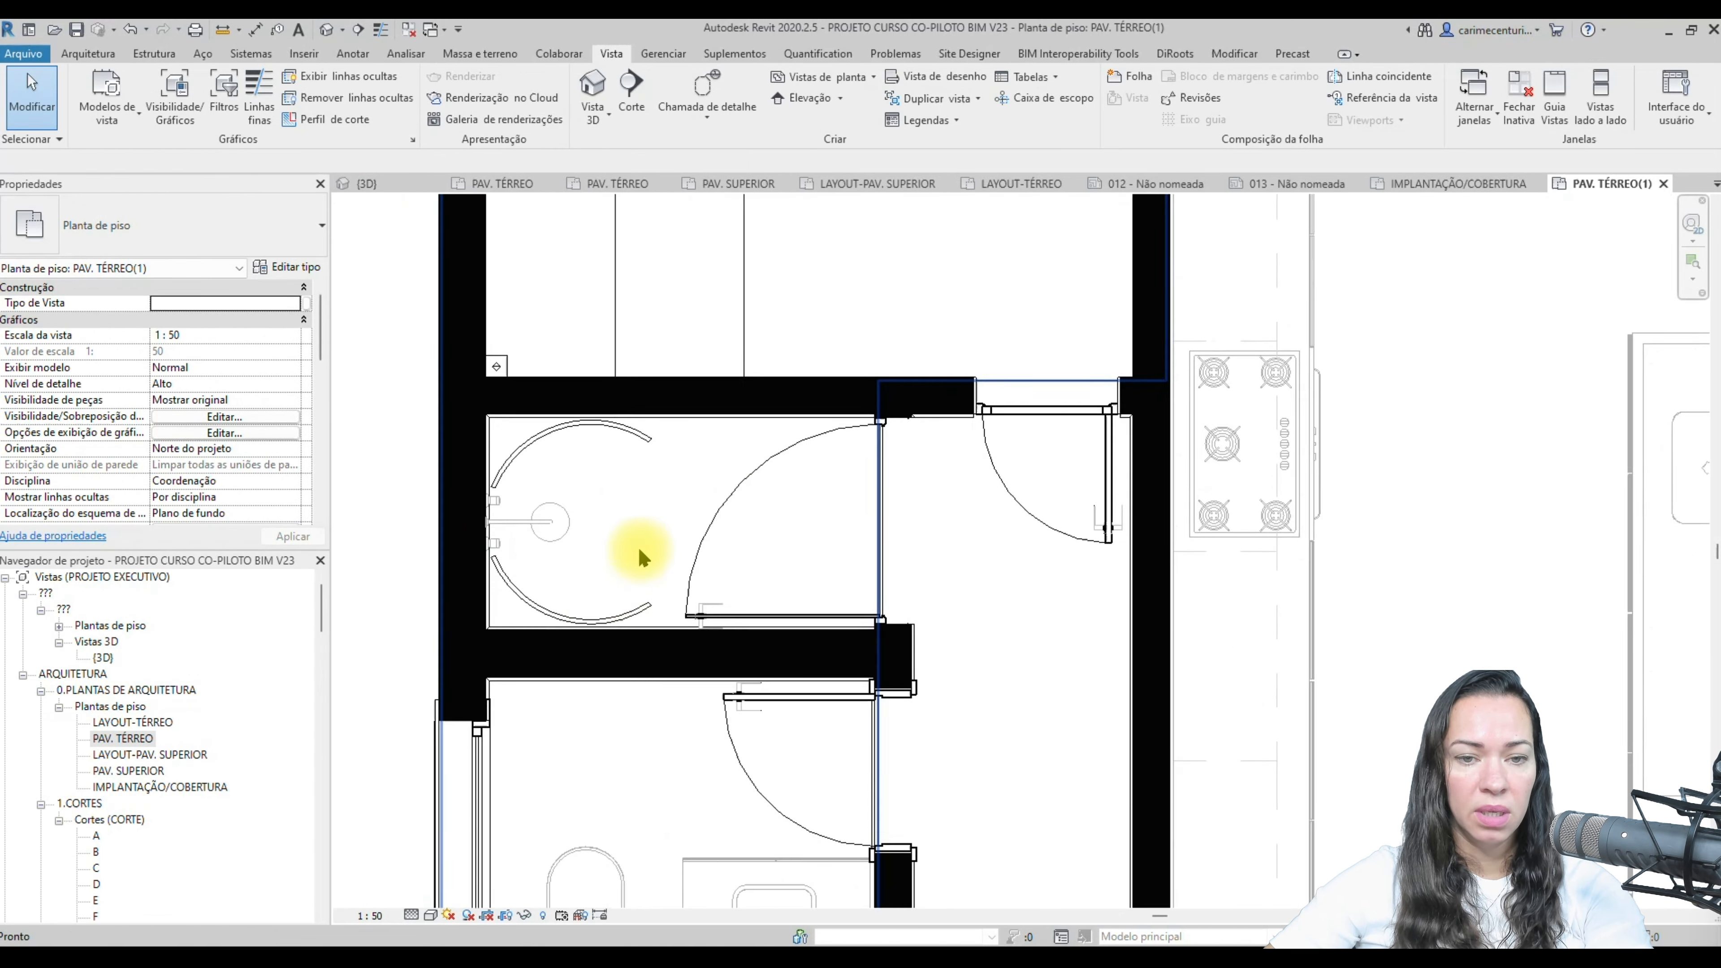
left_click(517, 385)
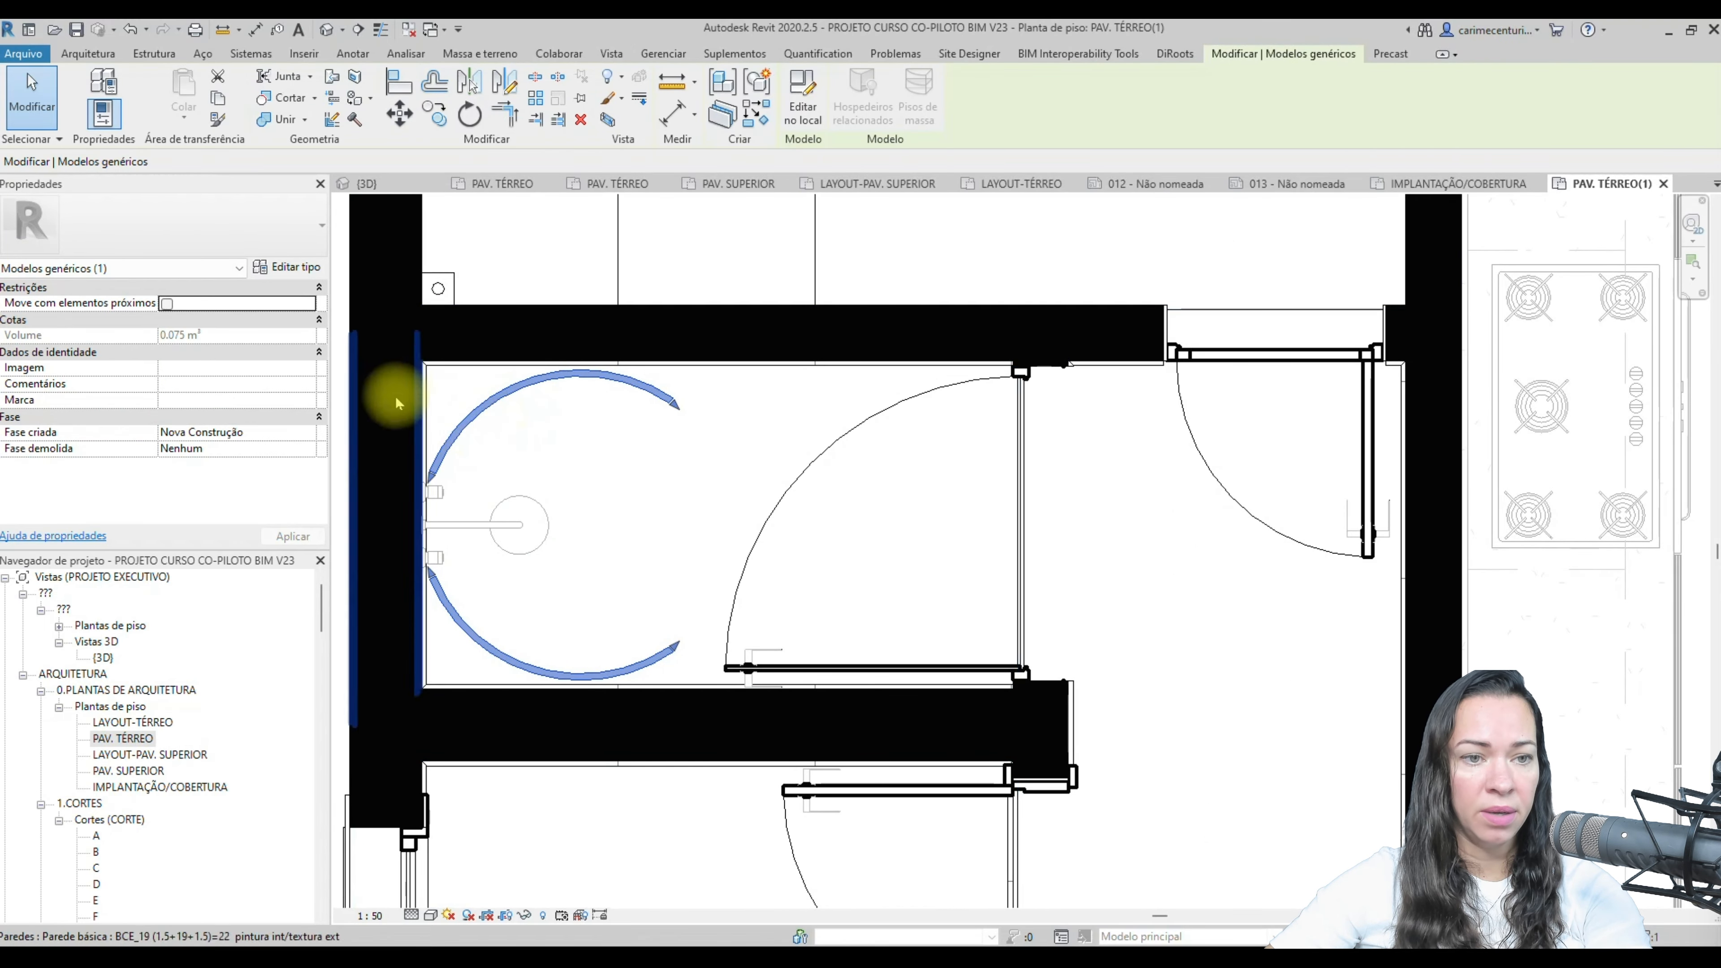
scroll(813, 397, "down", 6)
scroll(811, 403, "down", 2)
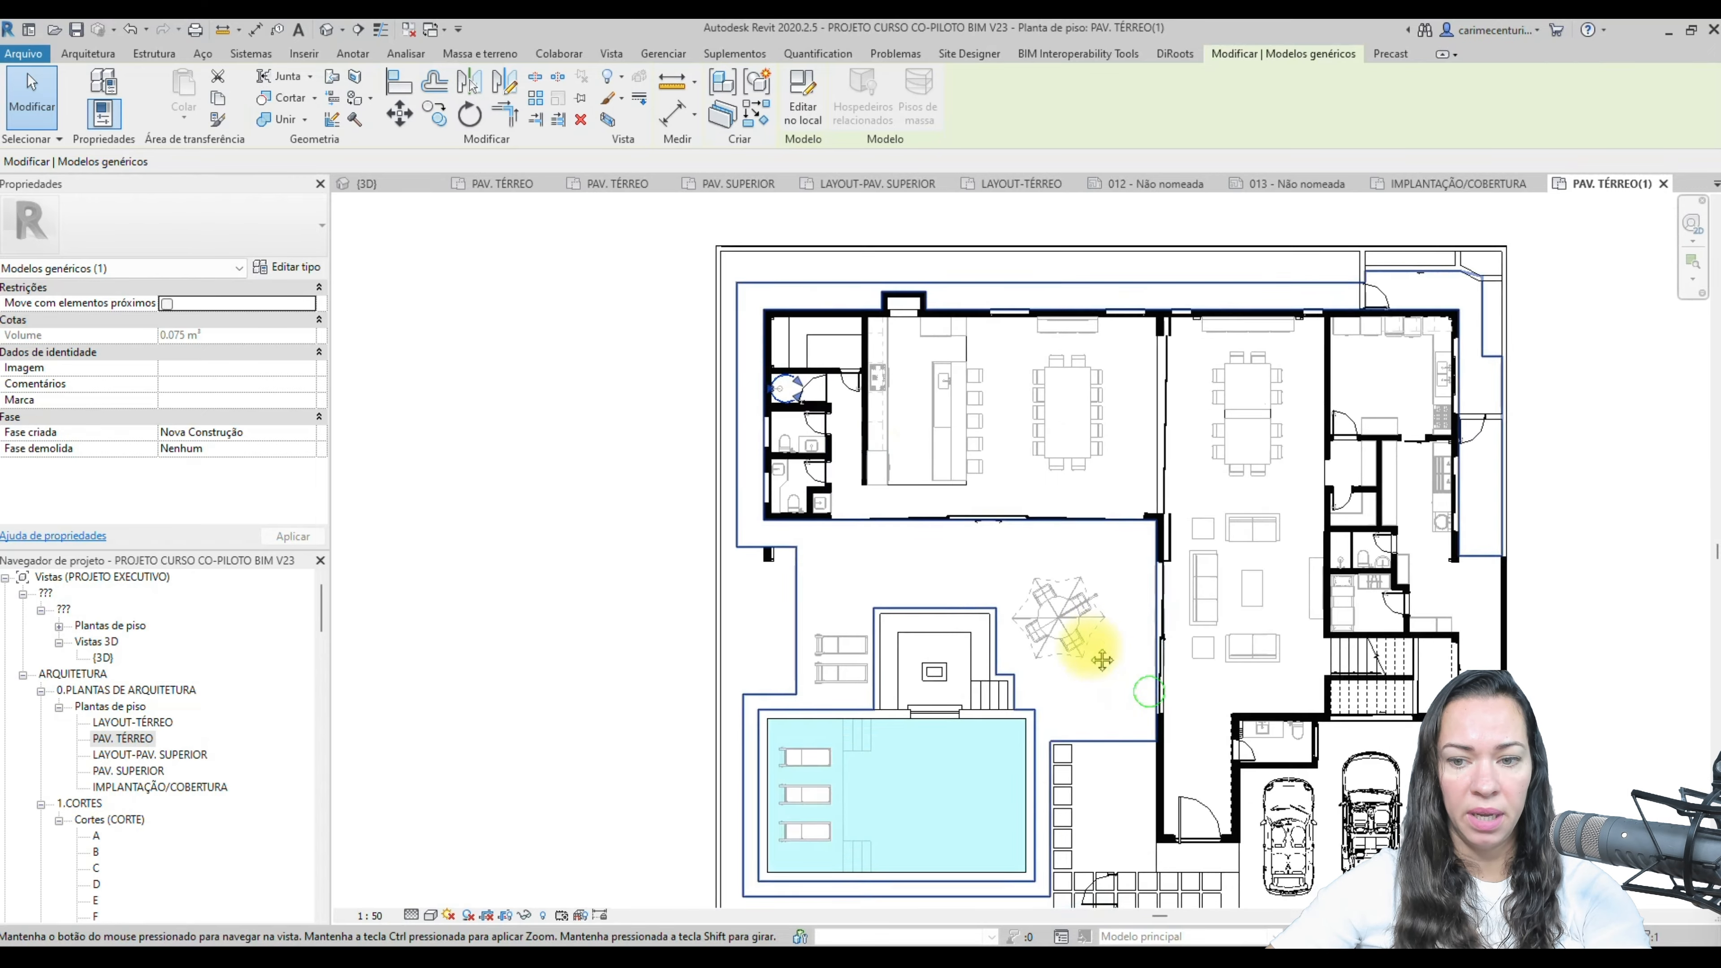
middle_click_drag(1095, 642, 957, 543)
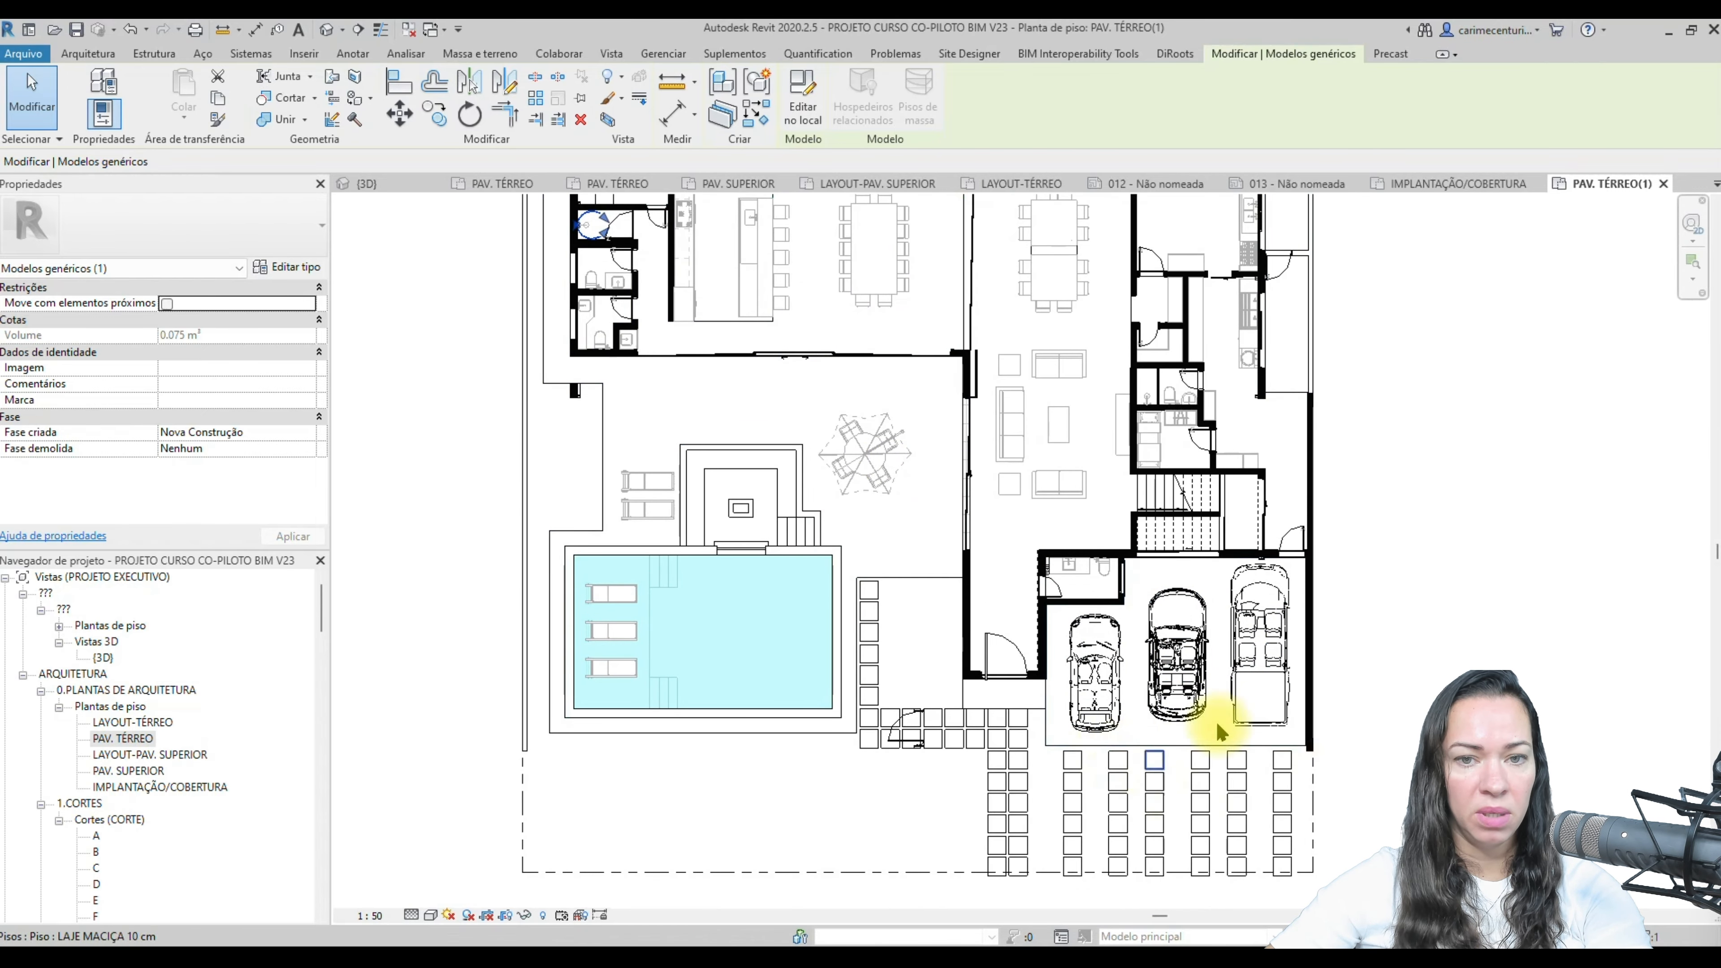
middle_click_drag(1437, 530, 1336, 582)
- Set the Modelos genéricos category to halftone in the view's visibility and graphics overrides and apply the change
left_click(1325, 617)
scroll(1324, 598, "down", 1)
key("v")
key("g")
left_click(228, 406)
key("m")
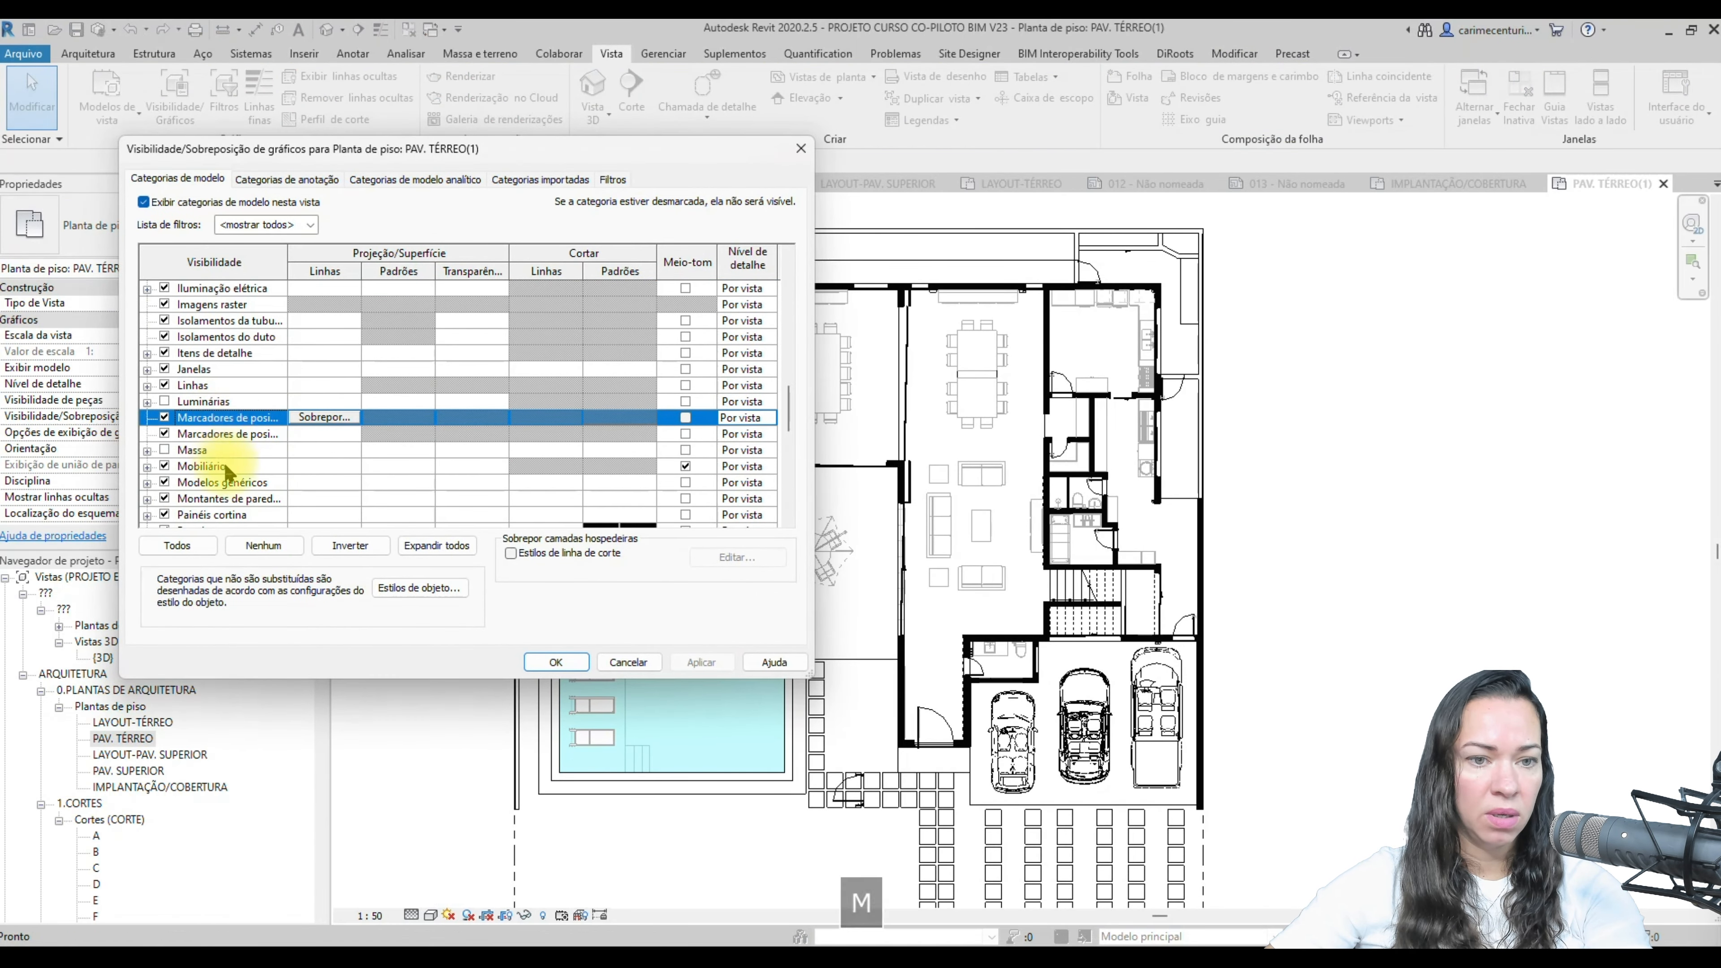
left_click(229, 483)
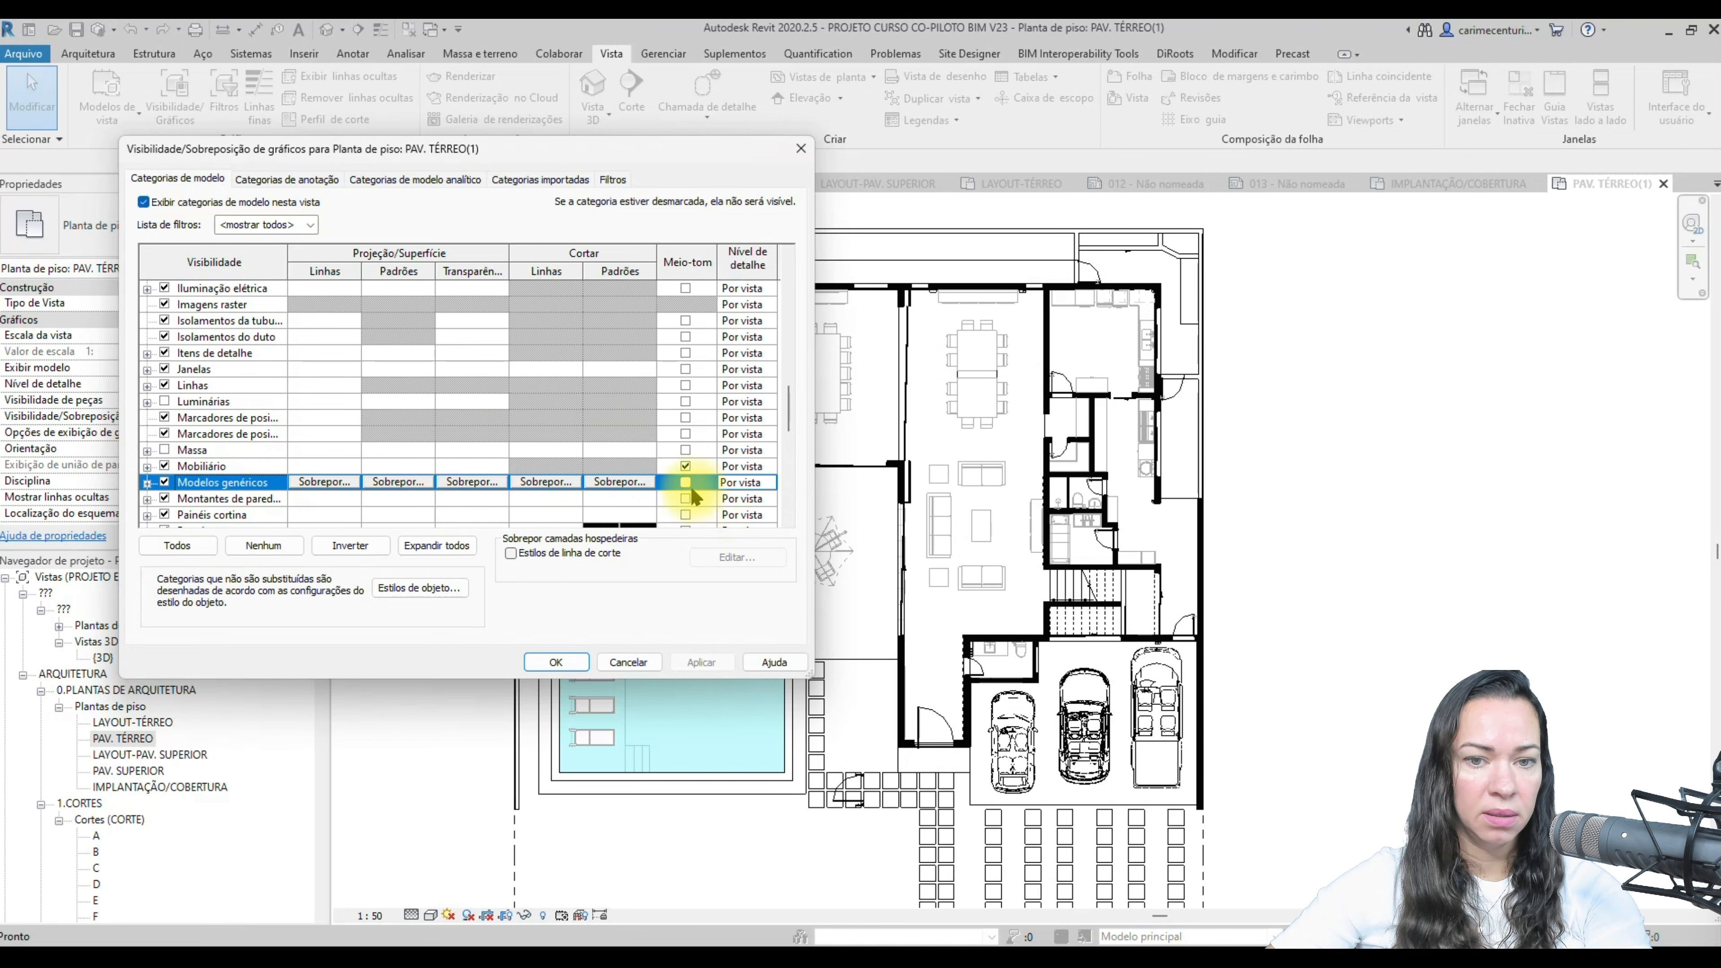
left_click(556, 663)
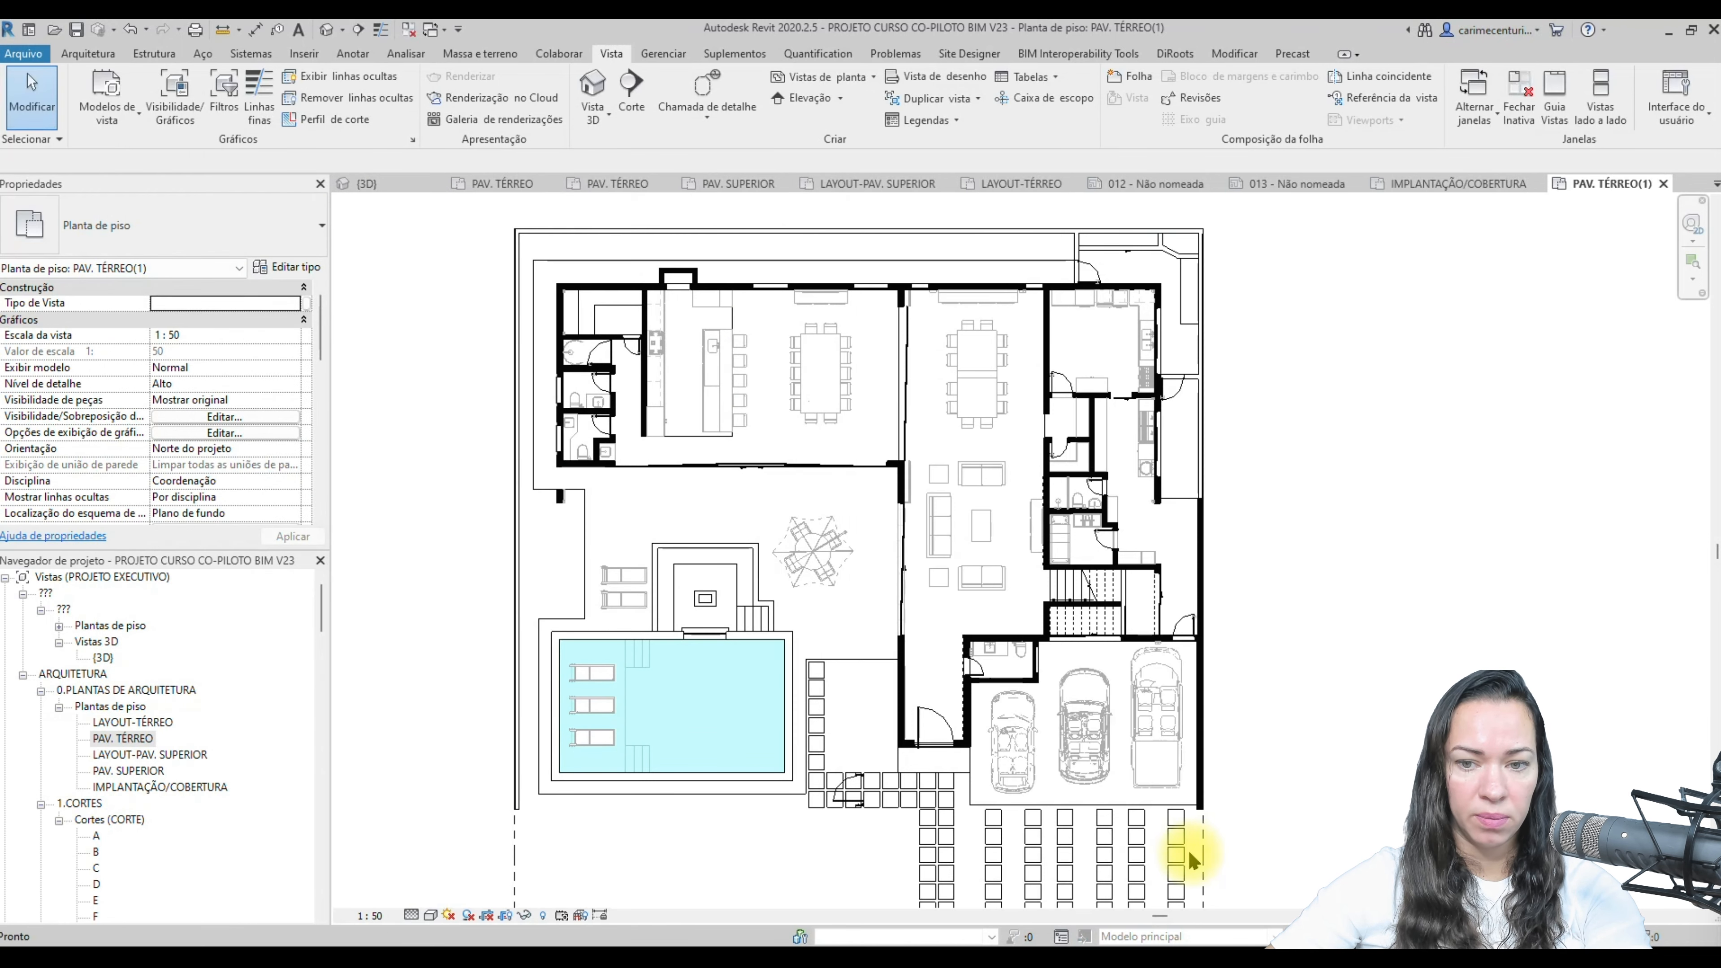
- Start a plan region around the three cars and pick the garage's inner wall faces and front floor edge as boundary lines
middle_click_drag(1443, 799, 1287, 764)
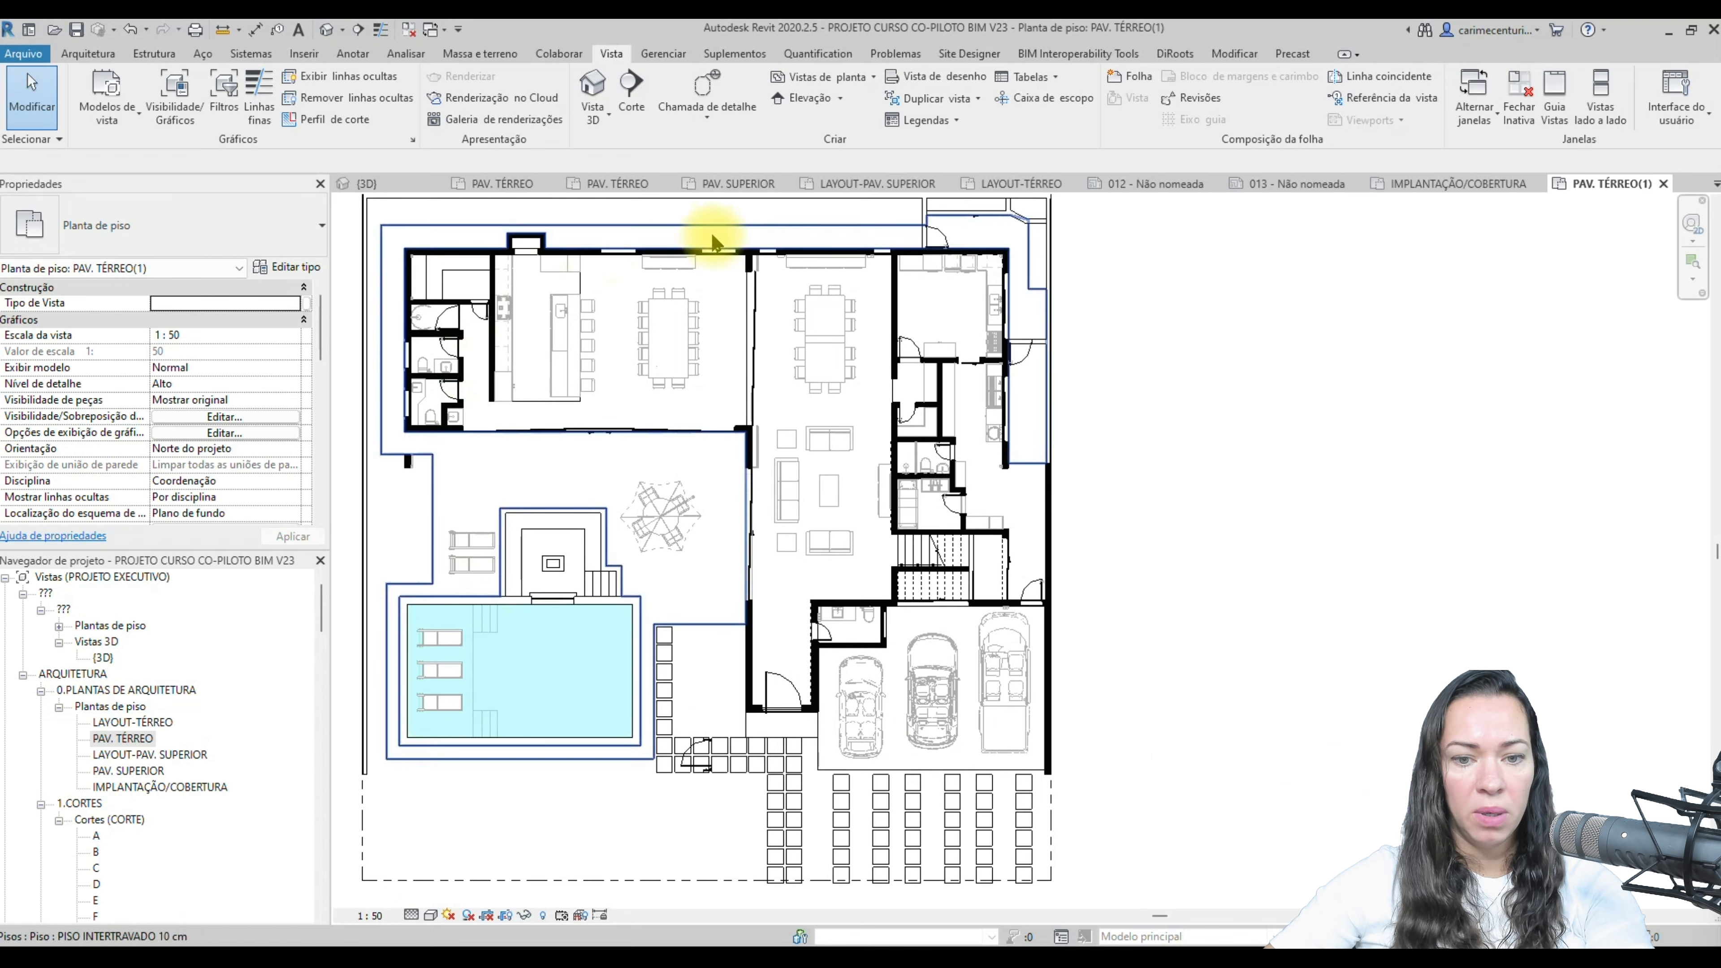
scroll(914, 807, "up", 5)
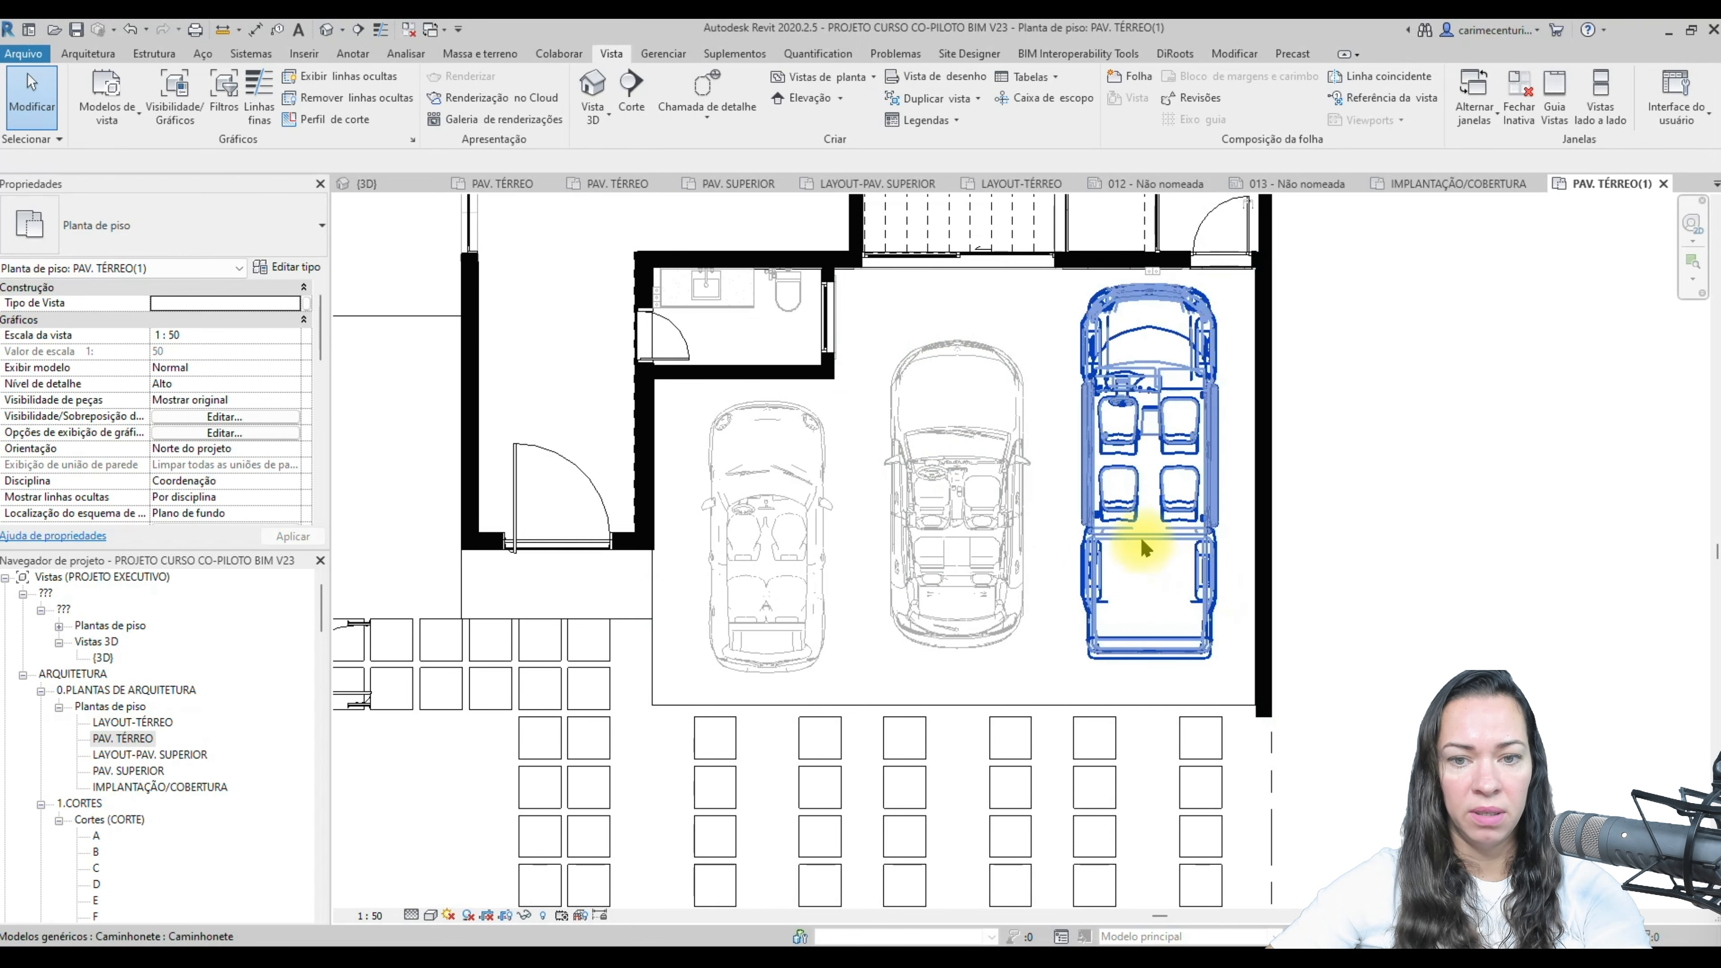
scroll(1142, 539, "up", 2)
middle_click_drag(866, 454, 887, 504)
scroll(887, 504, "down", 1)
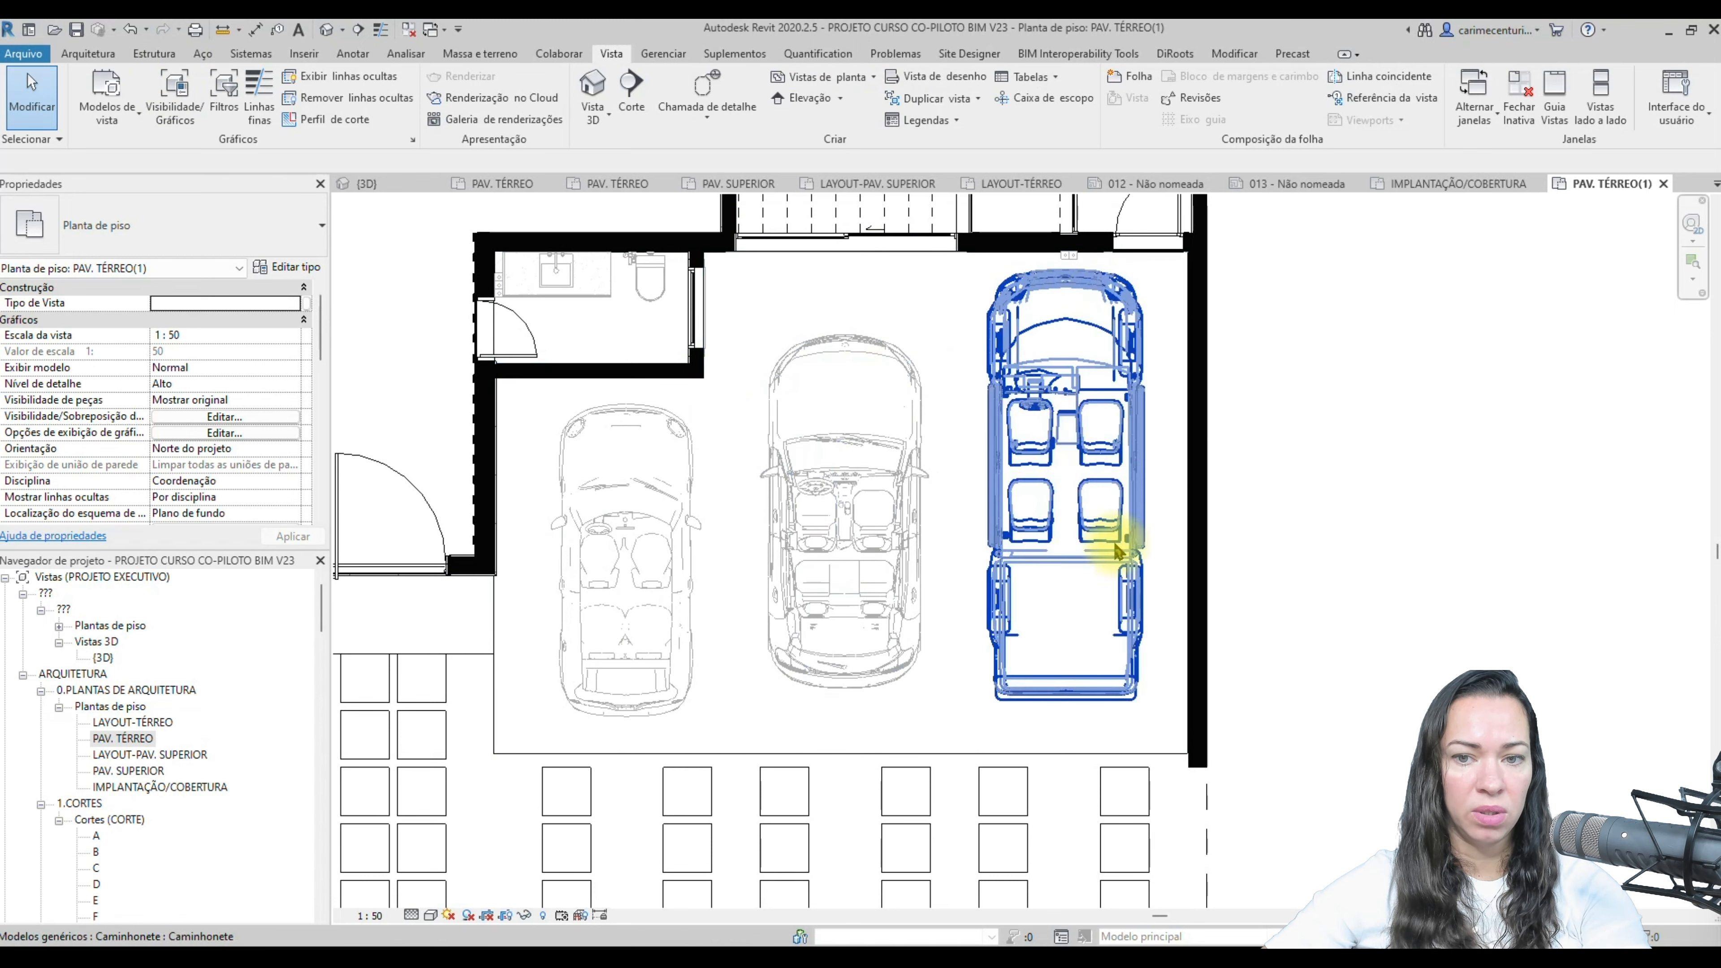
left_click(874, 86)
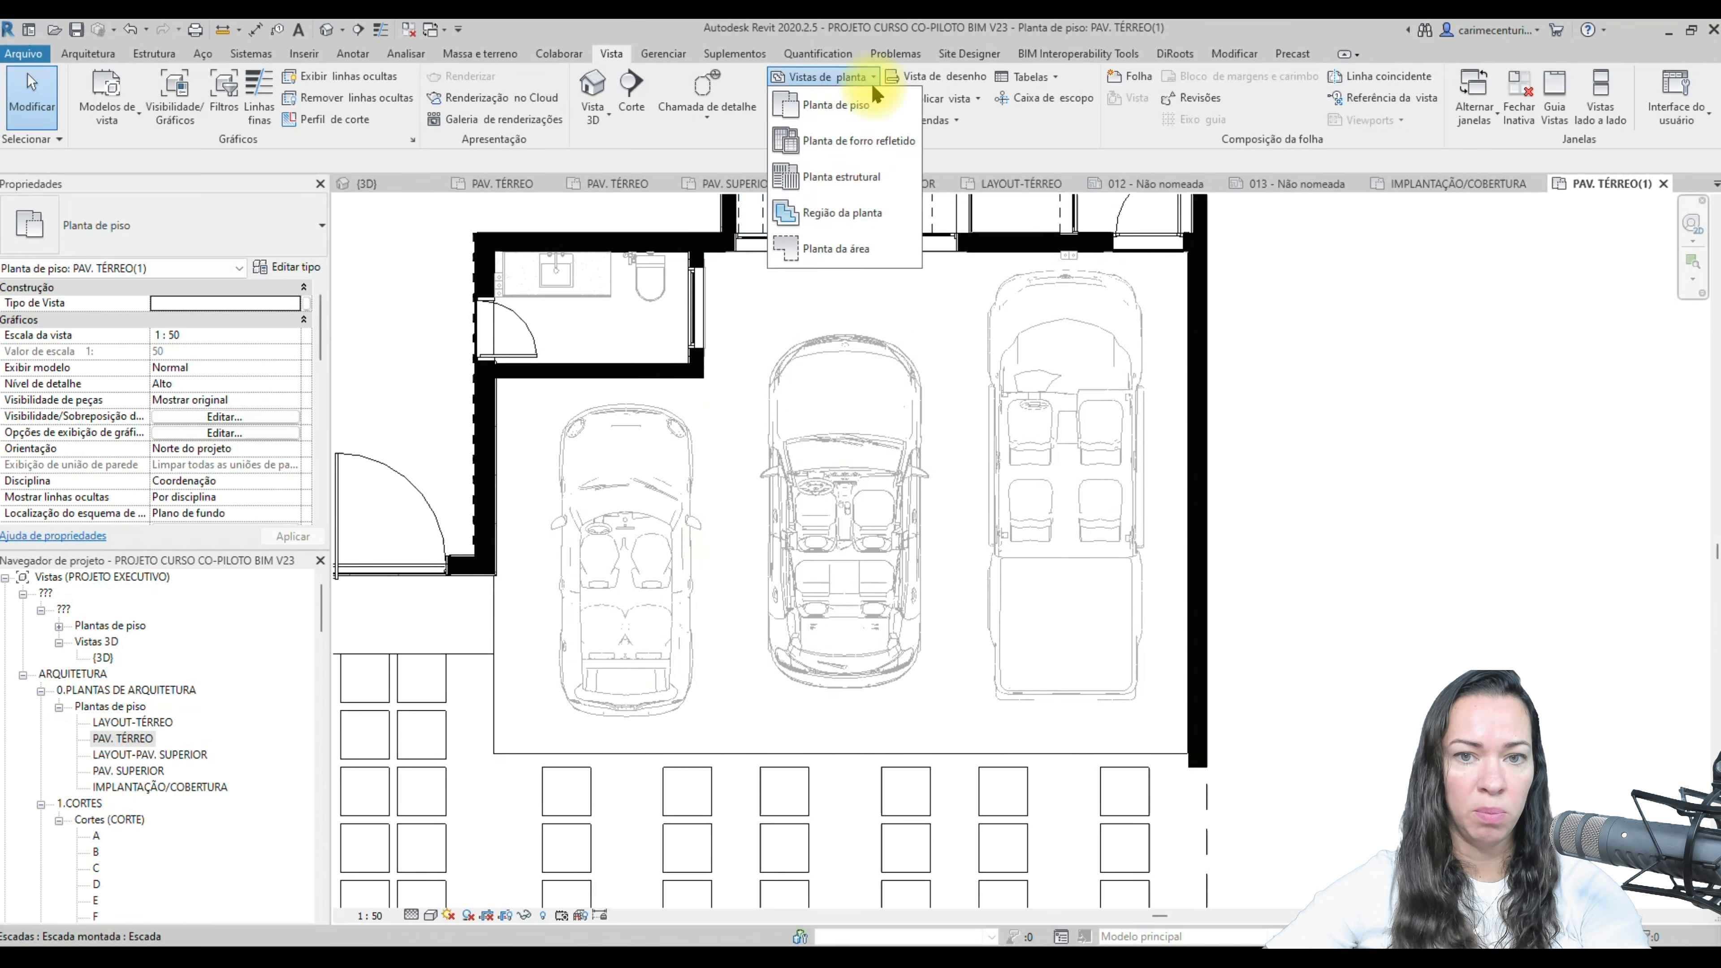
left_click(839, 214)
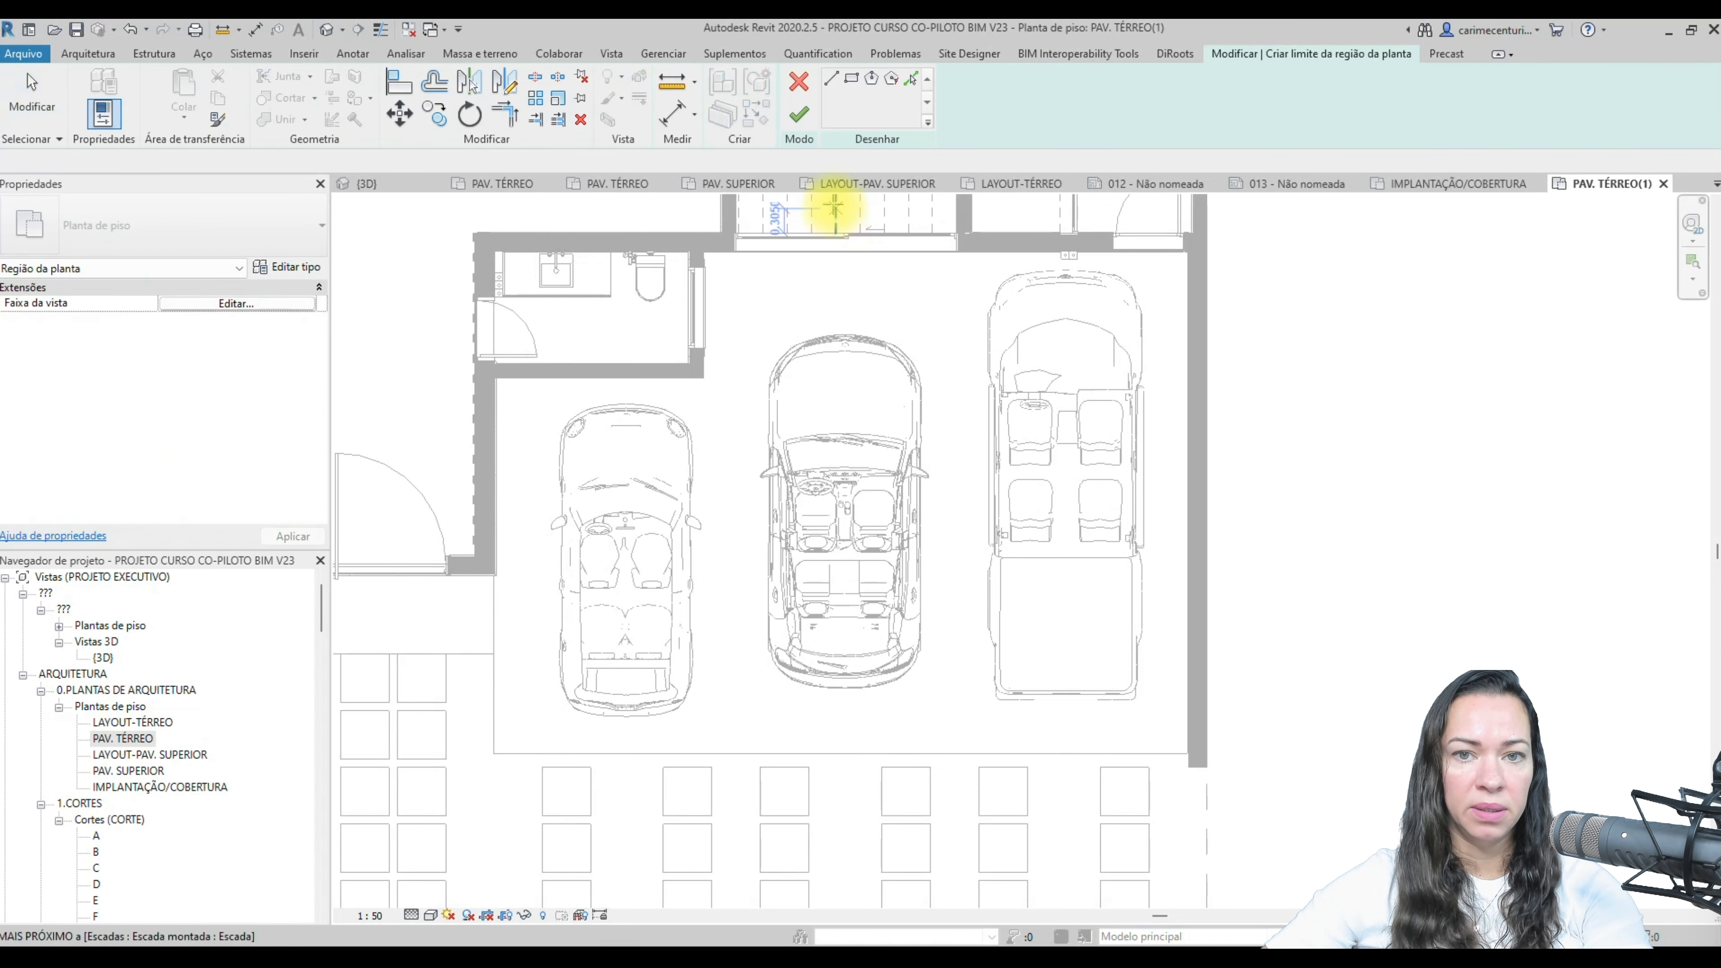
left_click(911, 81)
left_click(503, 532)
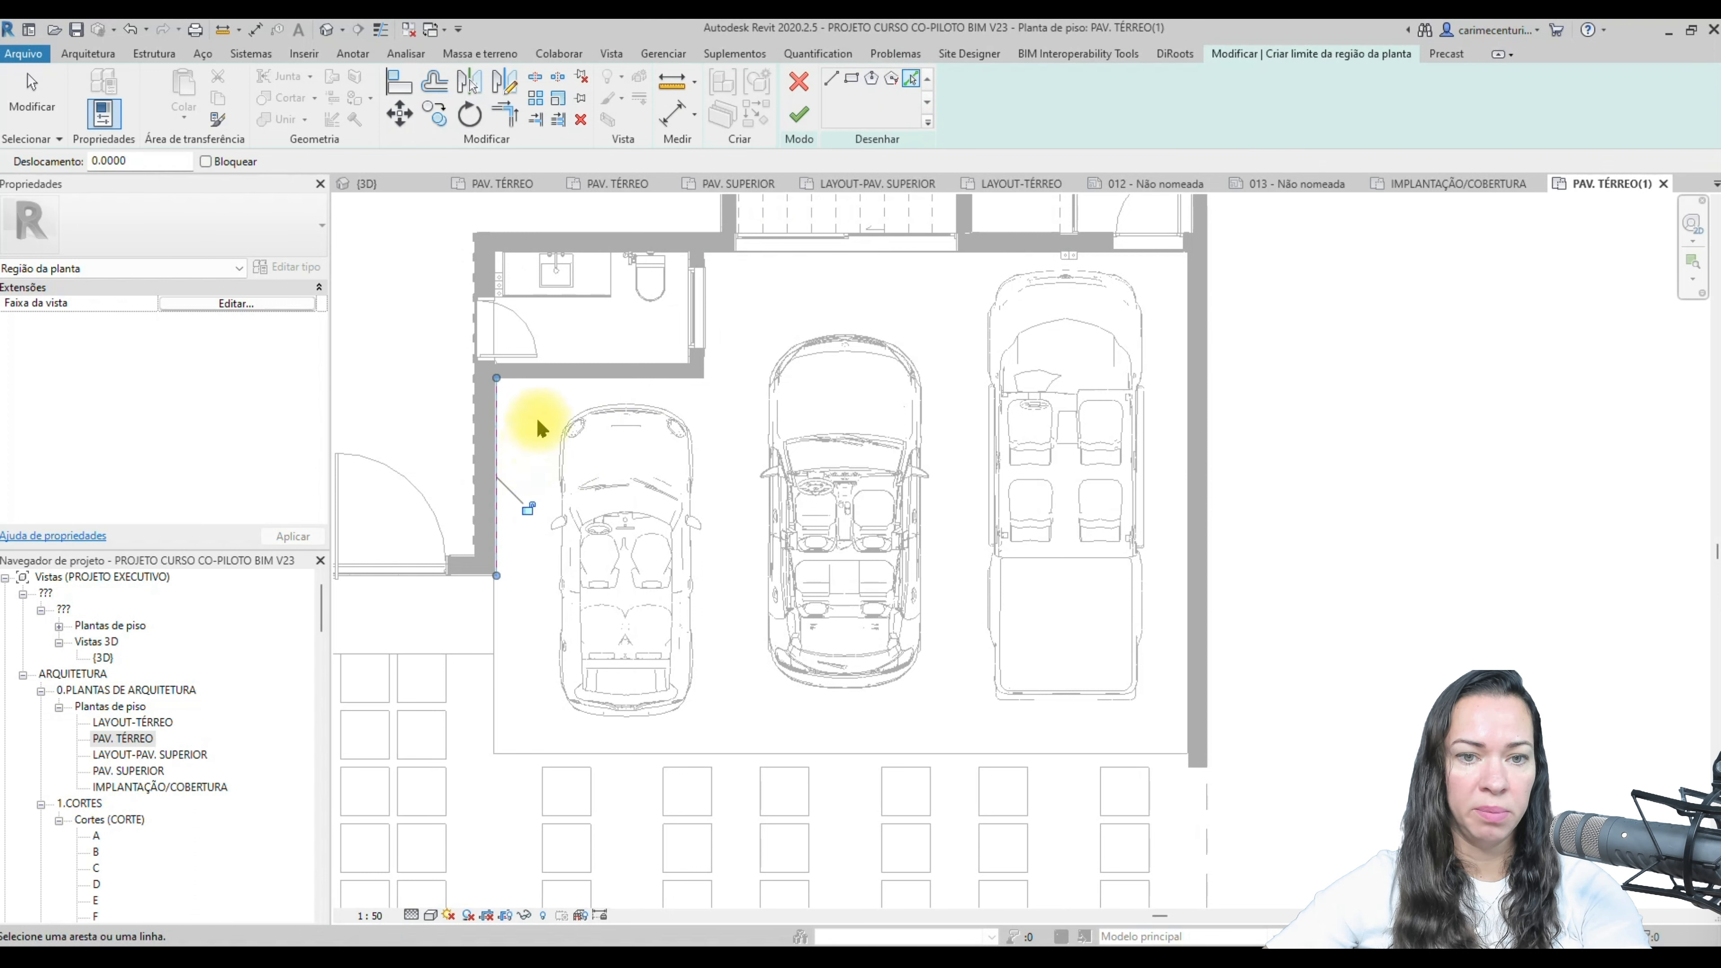
left_click(554, 379)
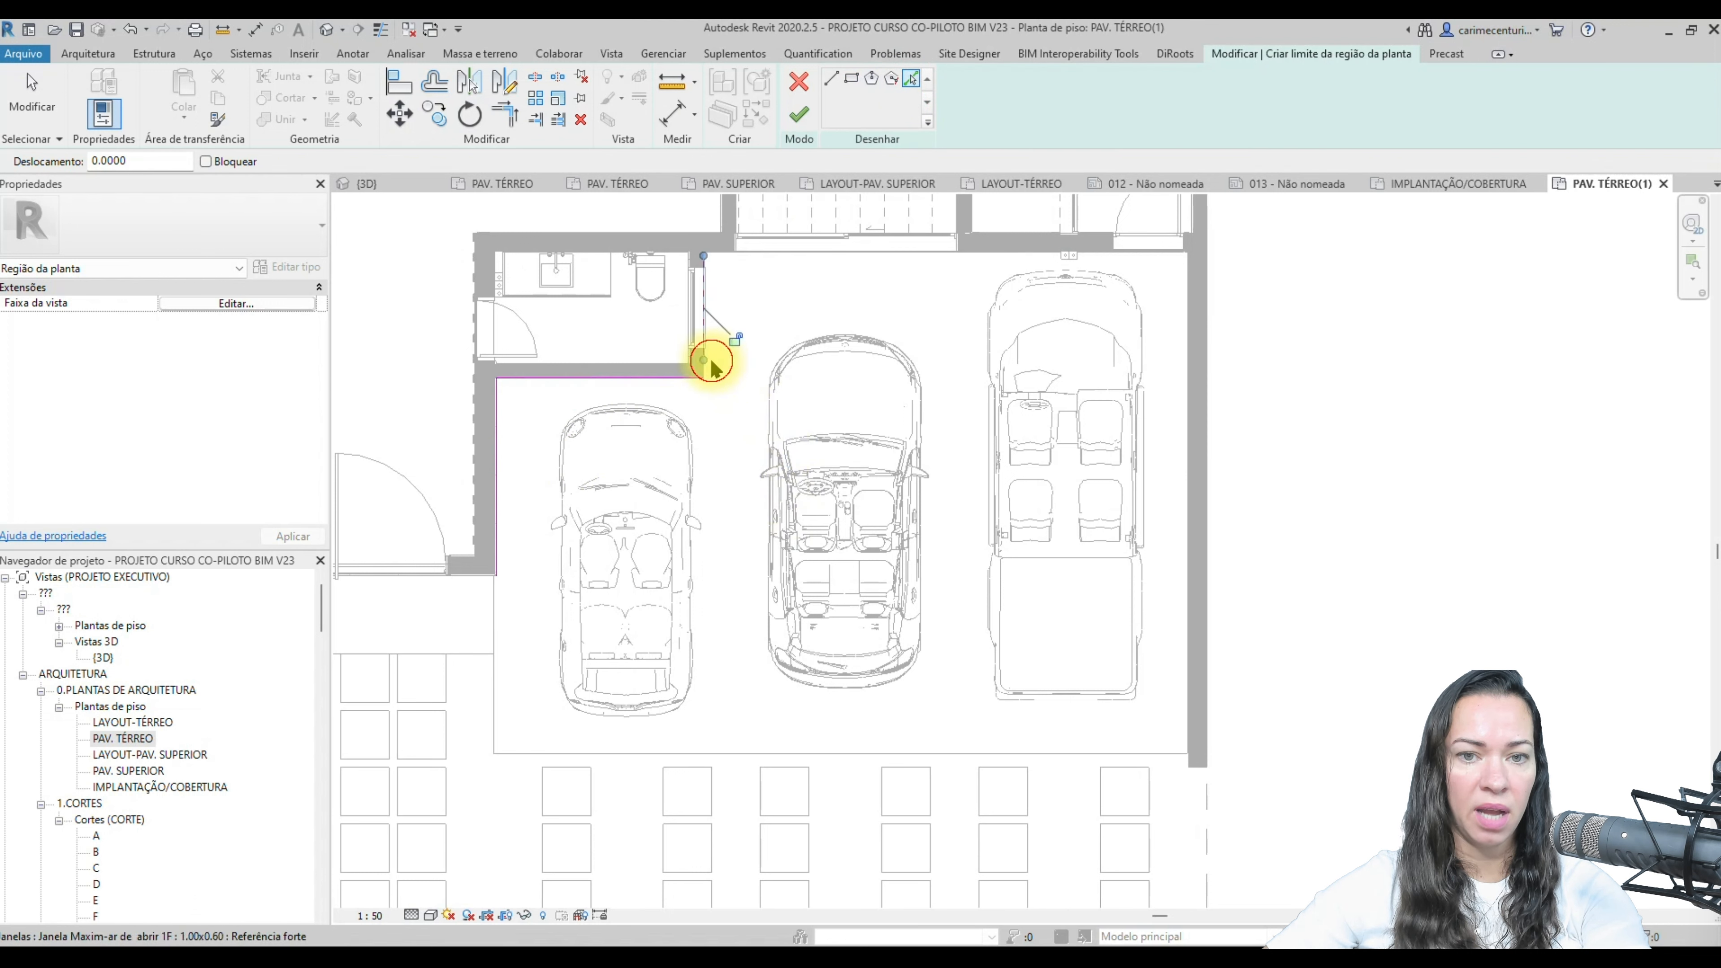
left_click(818, 255)
left_click(1187, 453)
left_click(898, 752)
key("Escape")
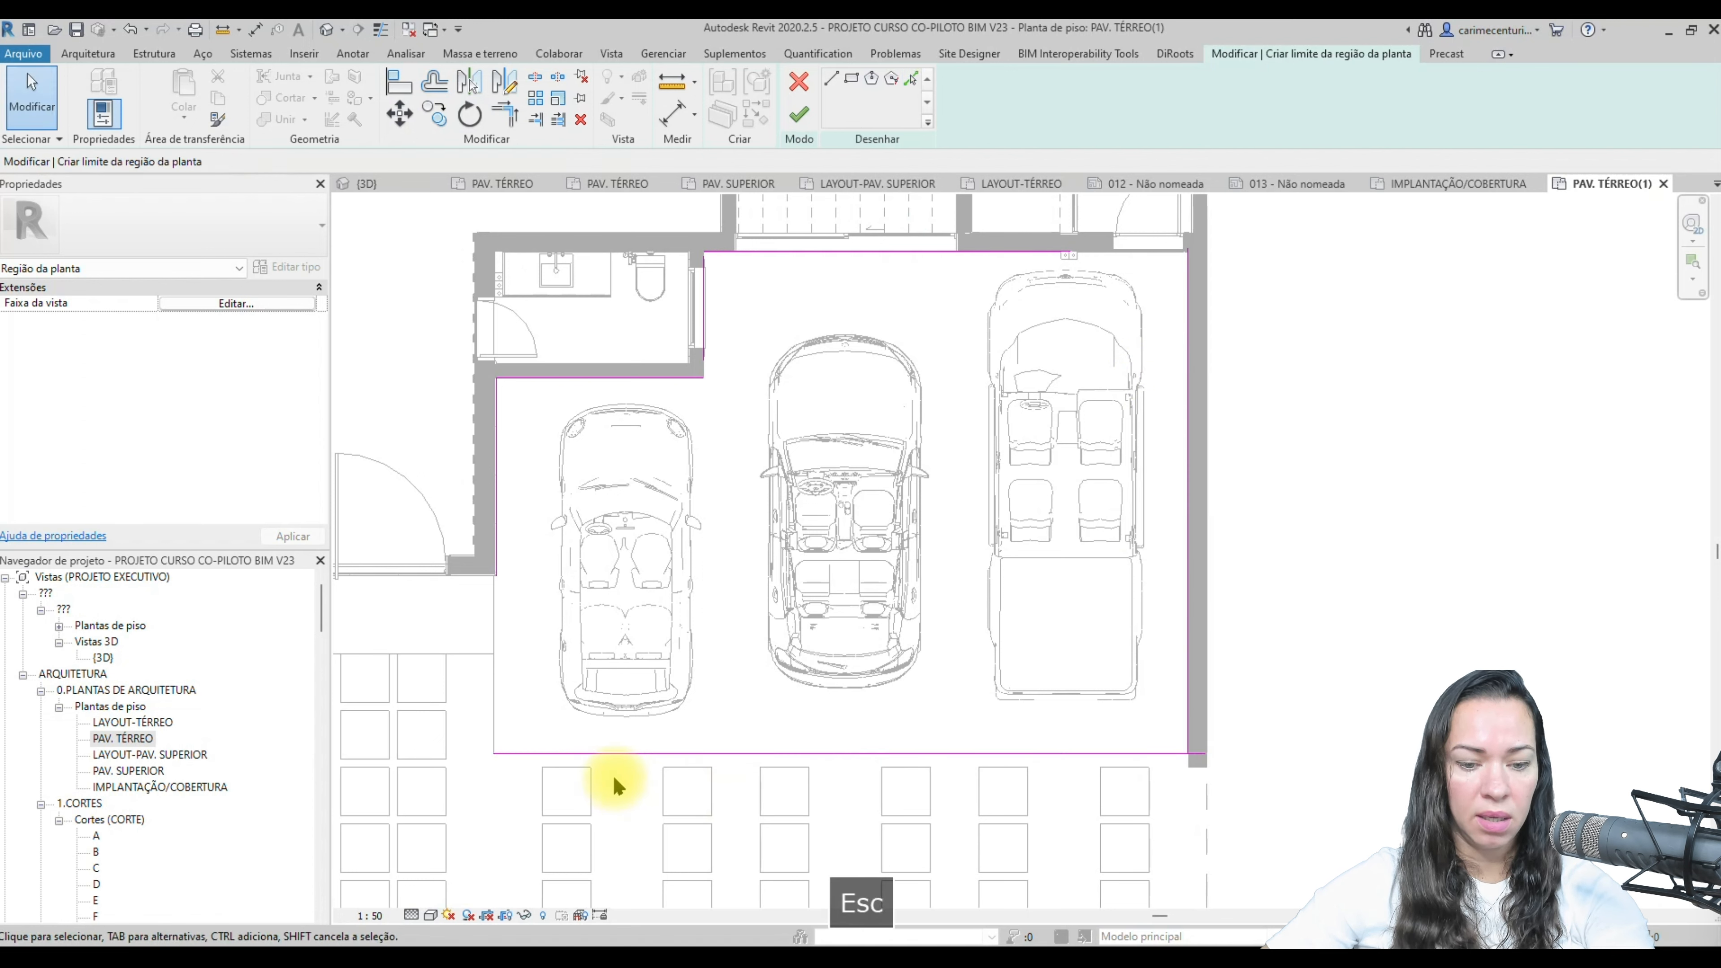
- Trim the plan region's boundary lines at their corners into one closed loop around the three cars in the garage
key("t")
key("r")
left_click(502, 529)
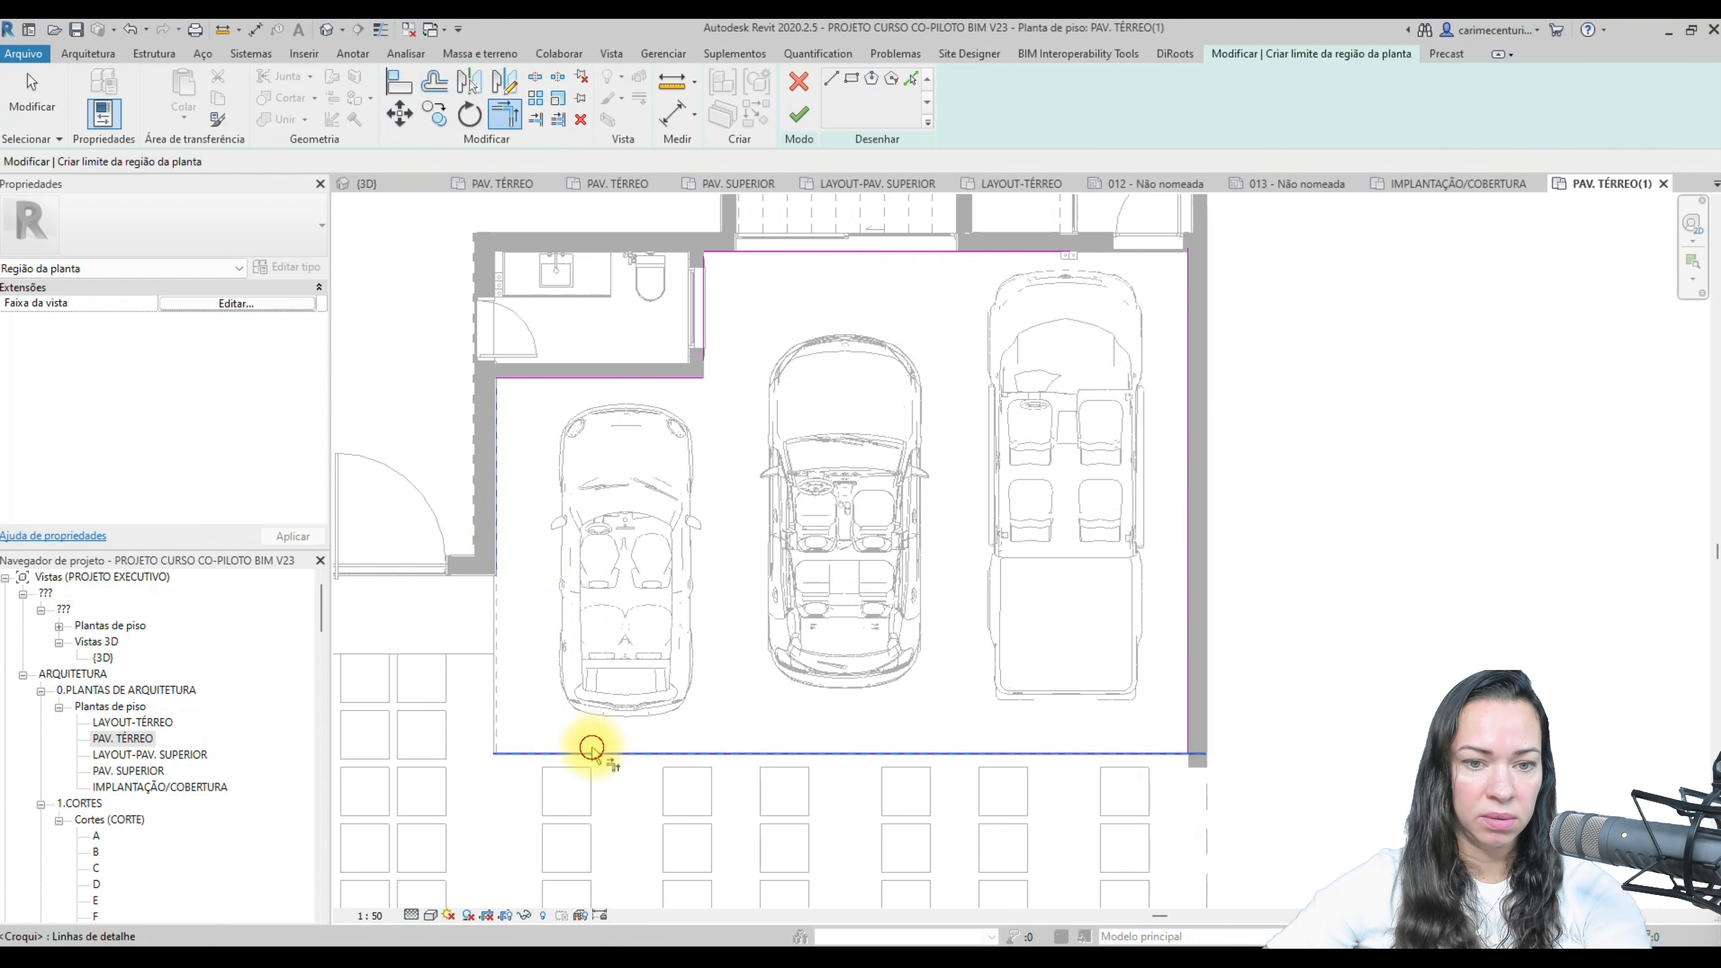
left_click(595, 749)
left_click(1155, 755)
left_click(1187, 685)
left_click(1196, 367)
left_click(989, 255)
left_click(750, 251)
left_click(708, 320)
left_click(634, 376)
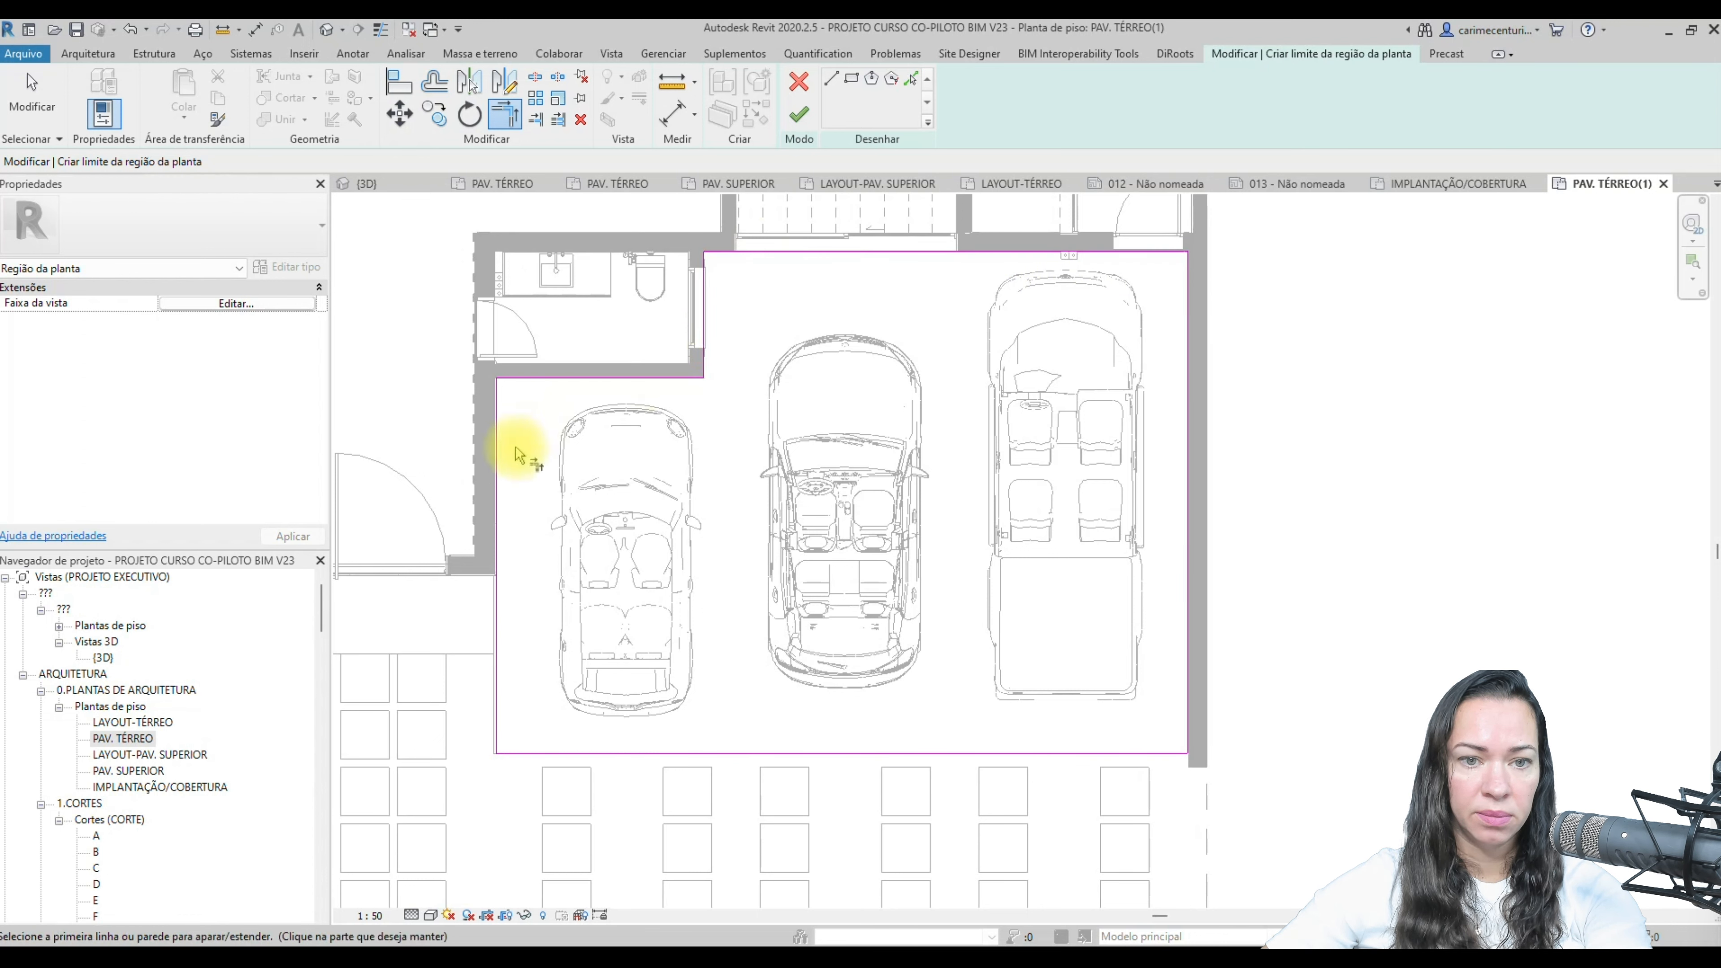
- Set the cut plane offset in the plan region's view range to 2.1000 and finish the region
left_click(237, 306)
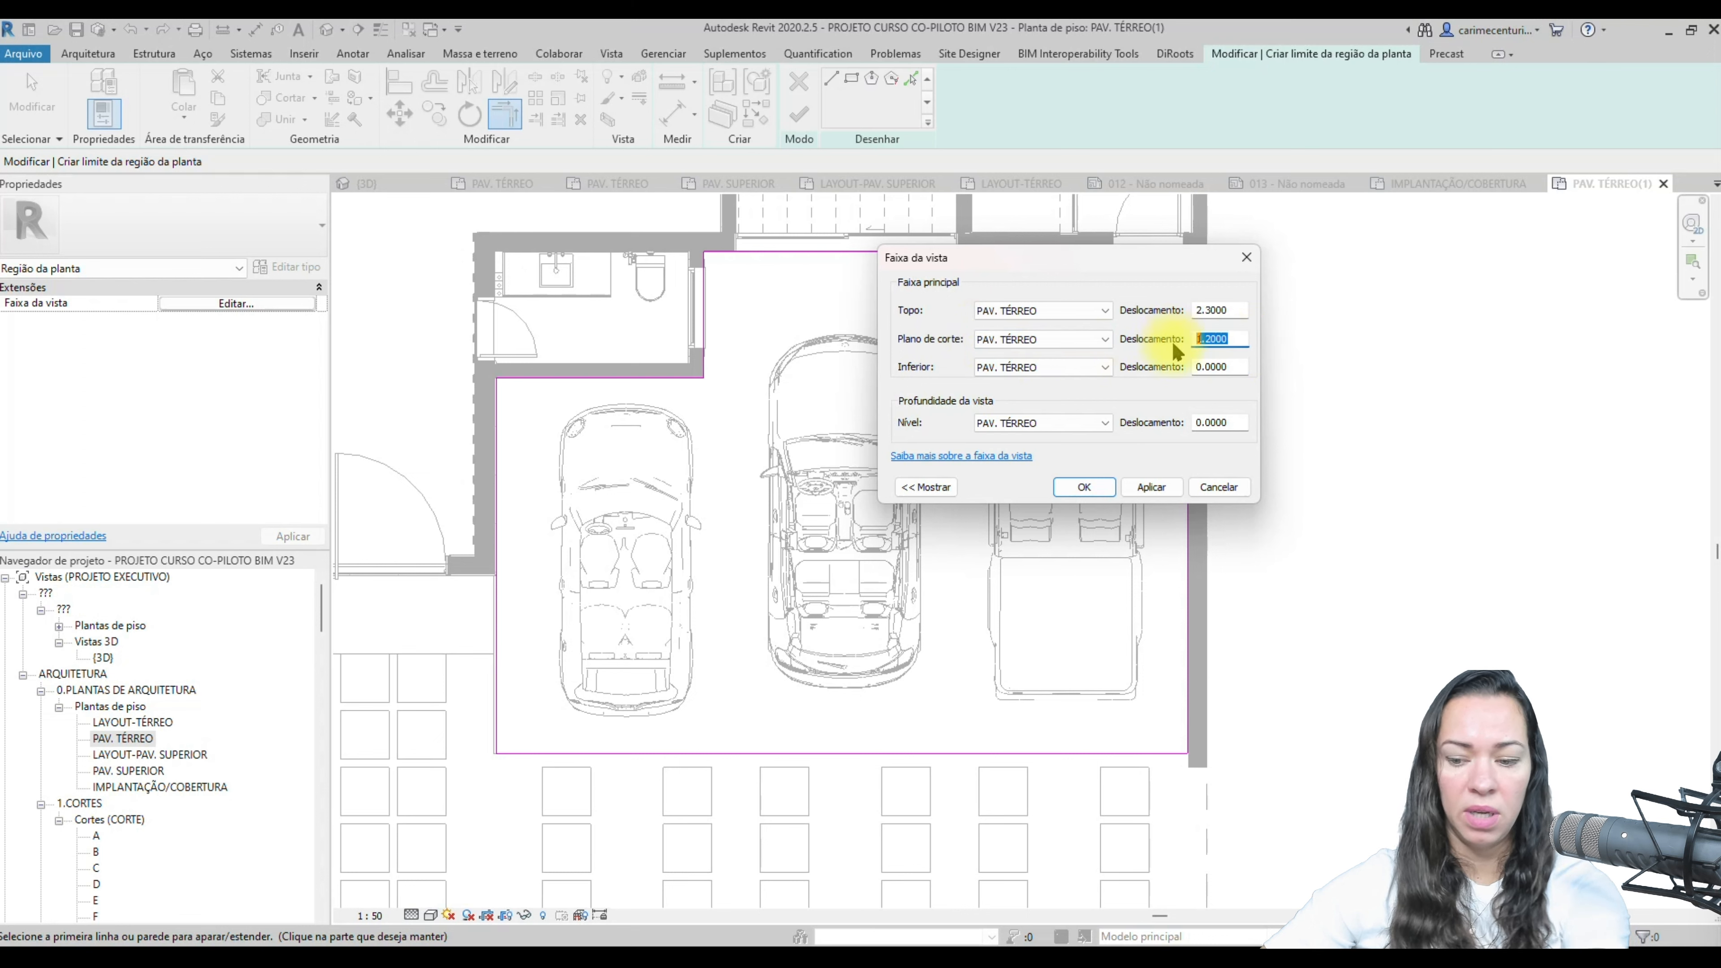
left_click(1180, 487)
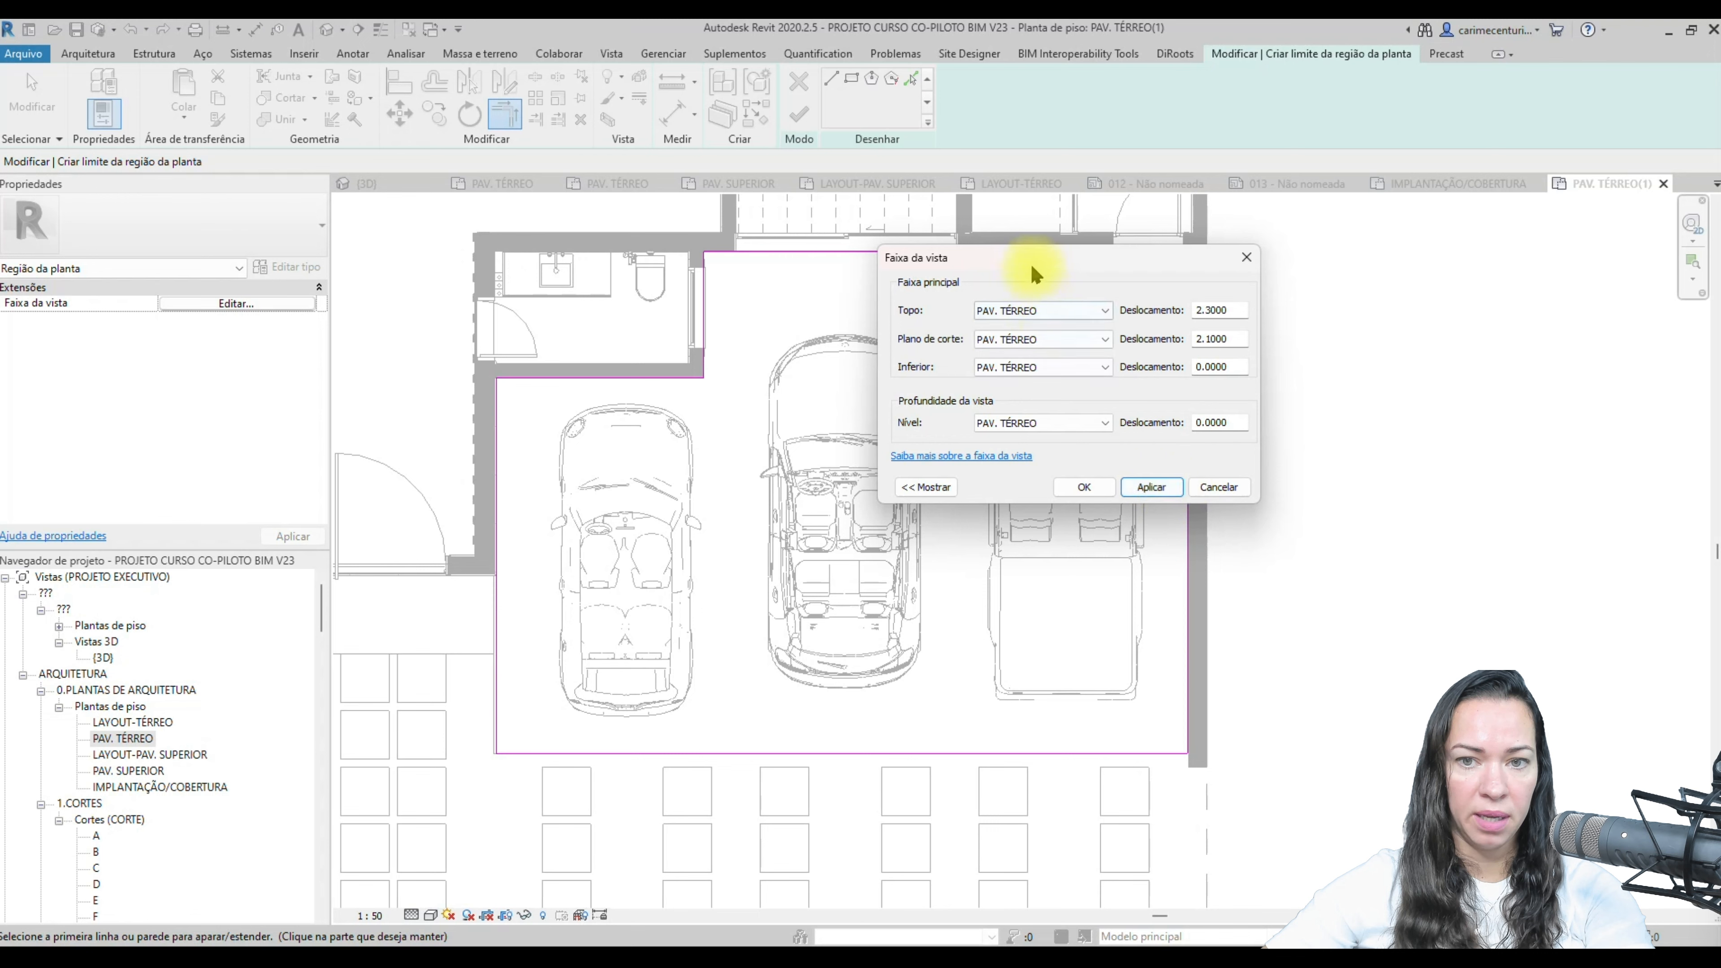
left_click_drag(1043, 268, 1115, 288)
left_click(1152, 510)
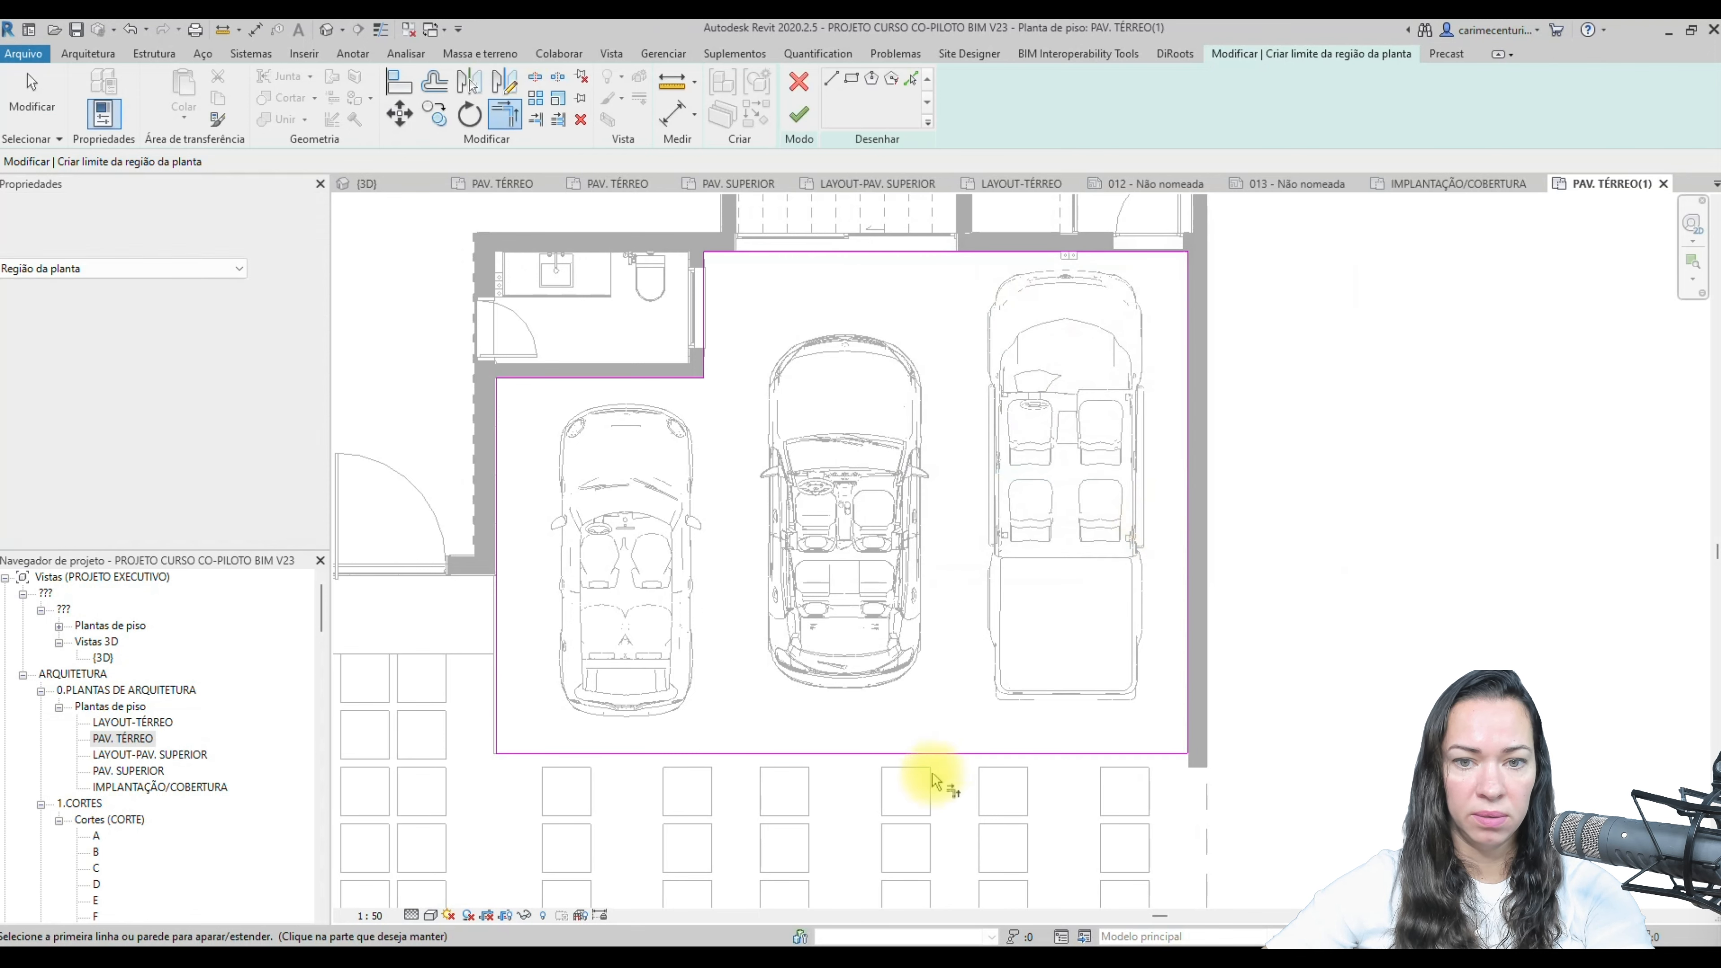
left_click(798, 119)
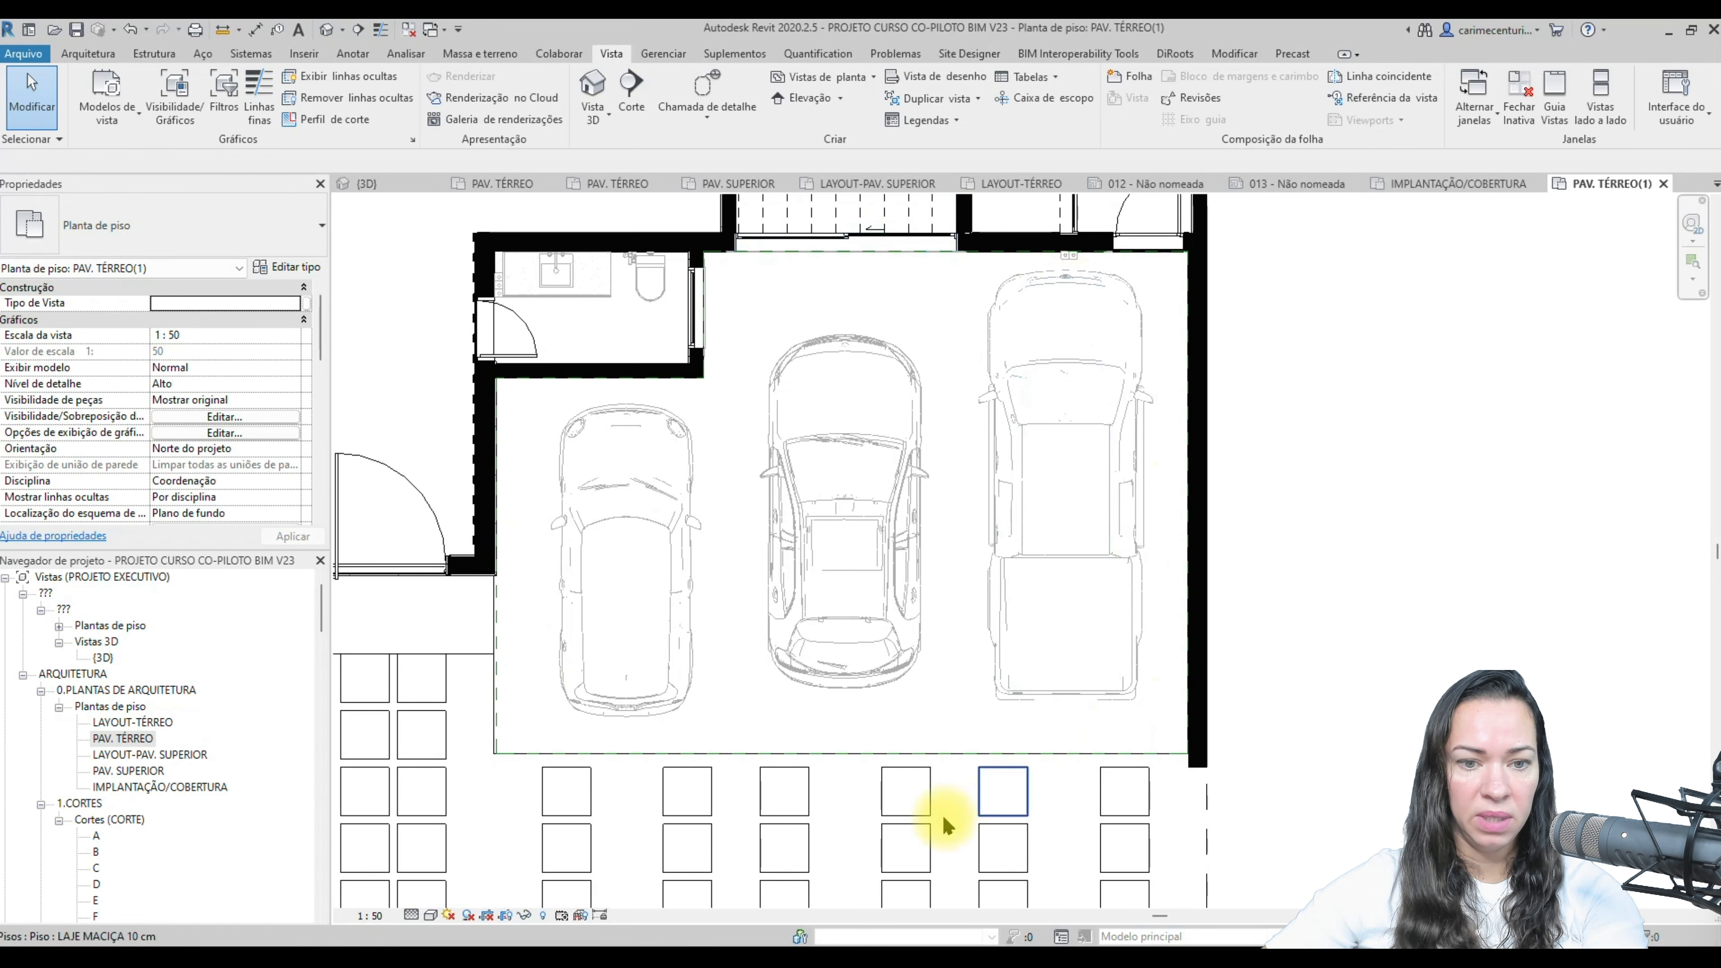
- Hide the garage's plan region boundary in the view as an individual element
left_click(633, 752)
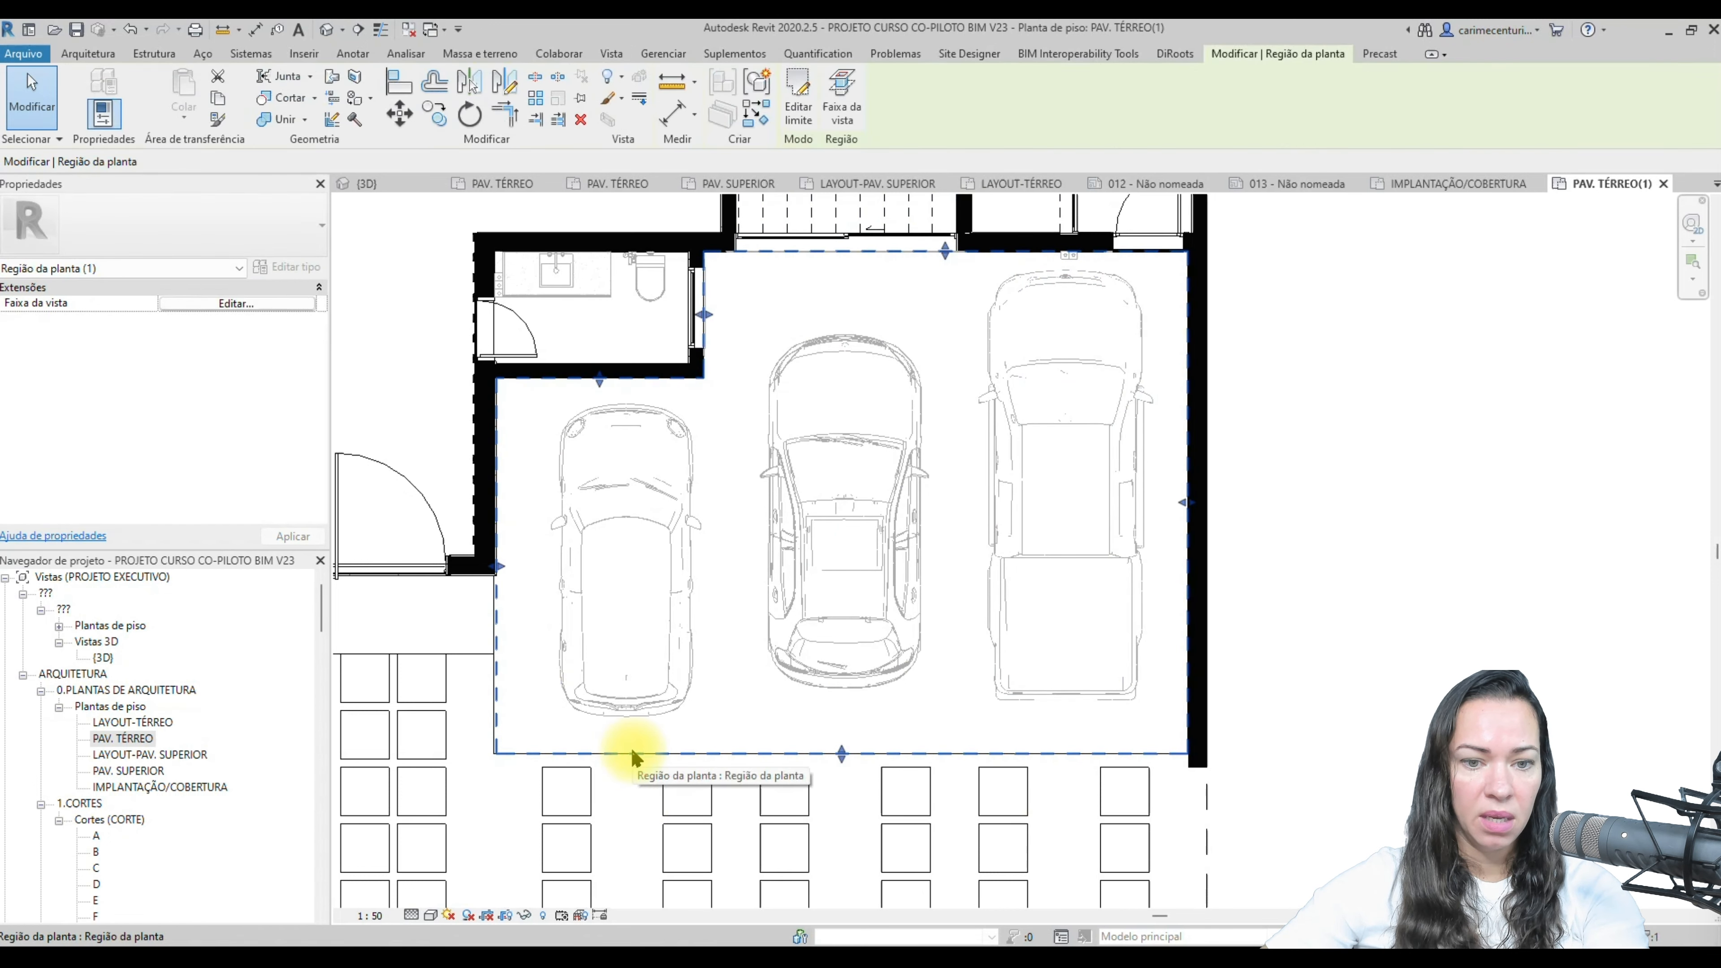
right_click(638, 756)
mouse_move(713, 428)
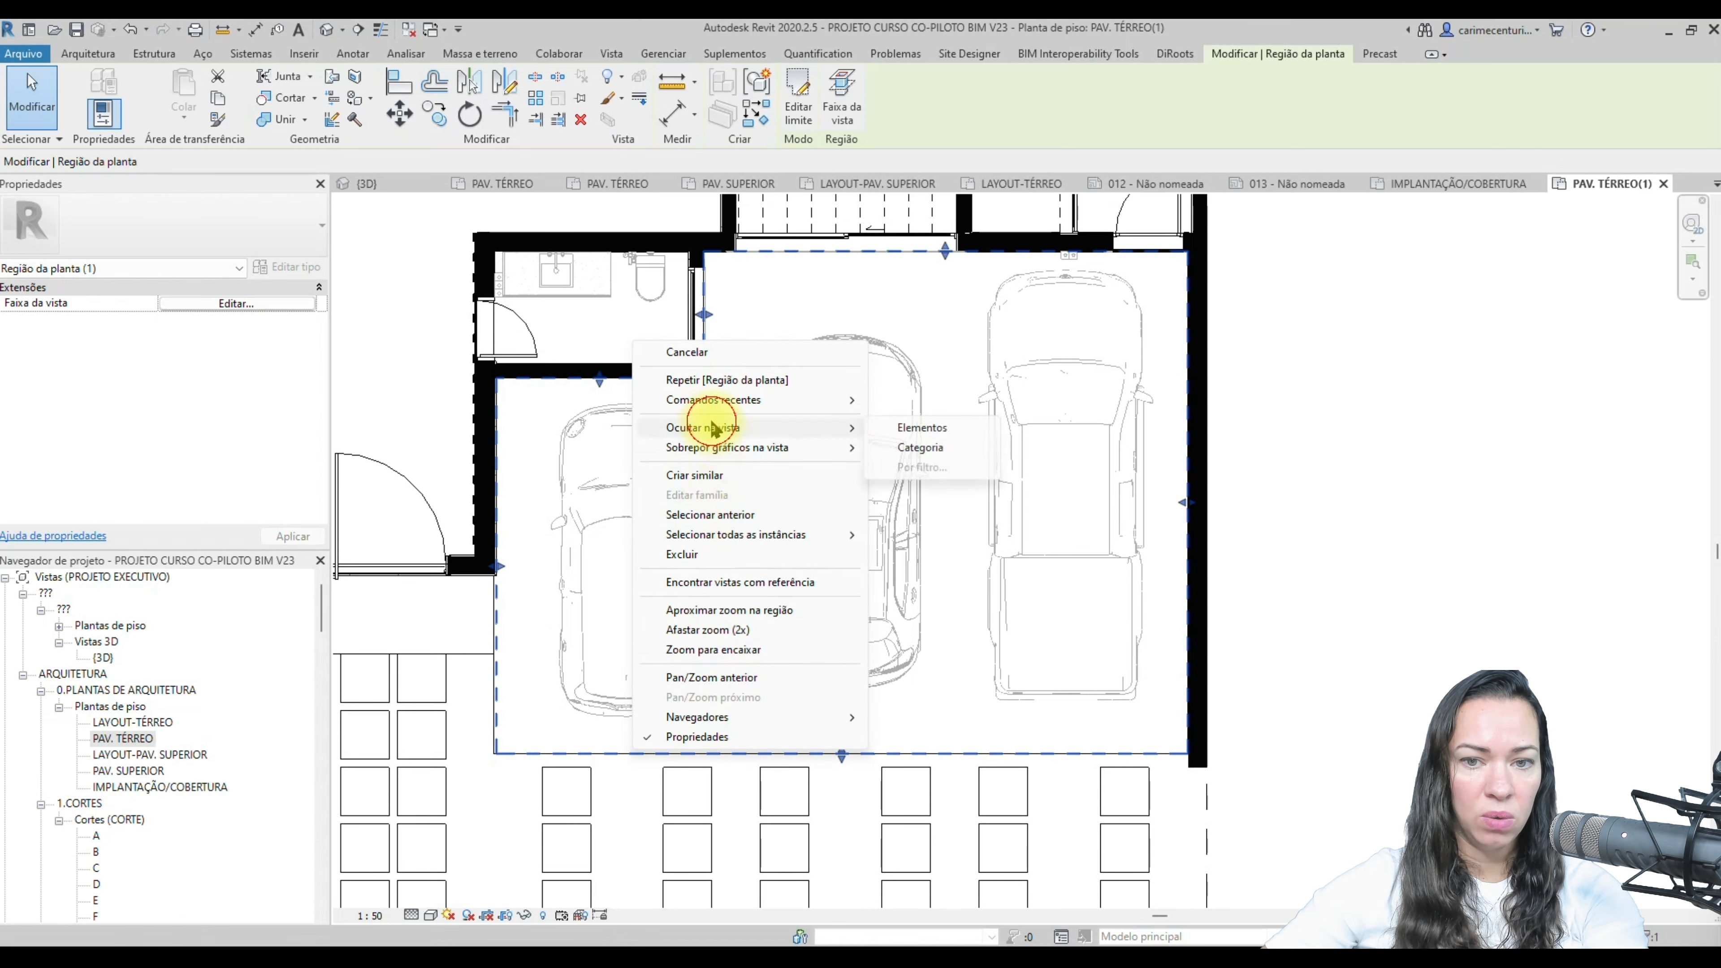
left_click(919, 428)
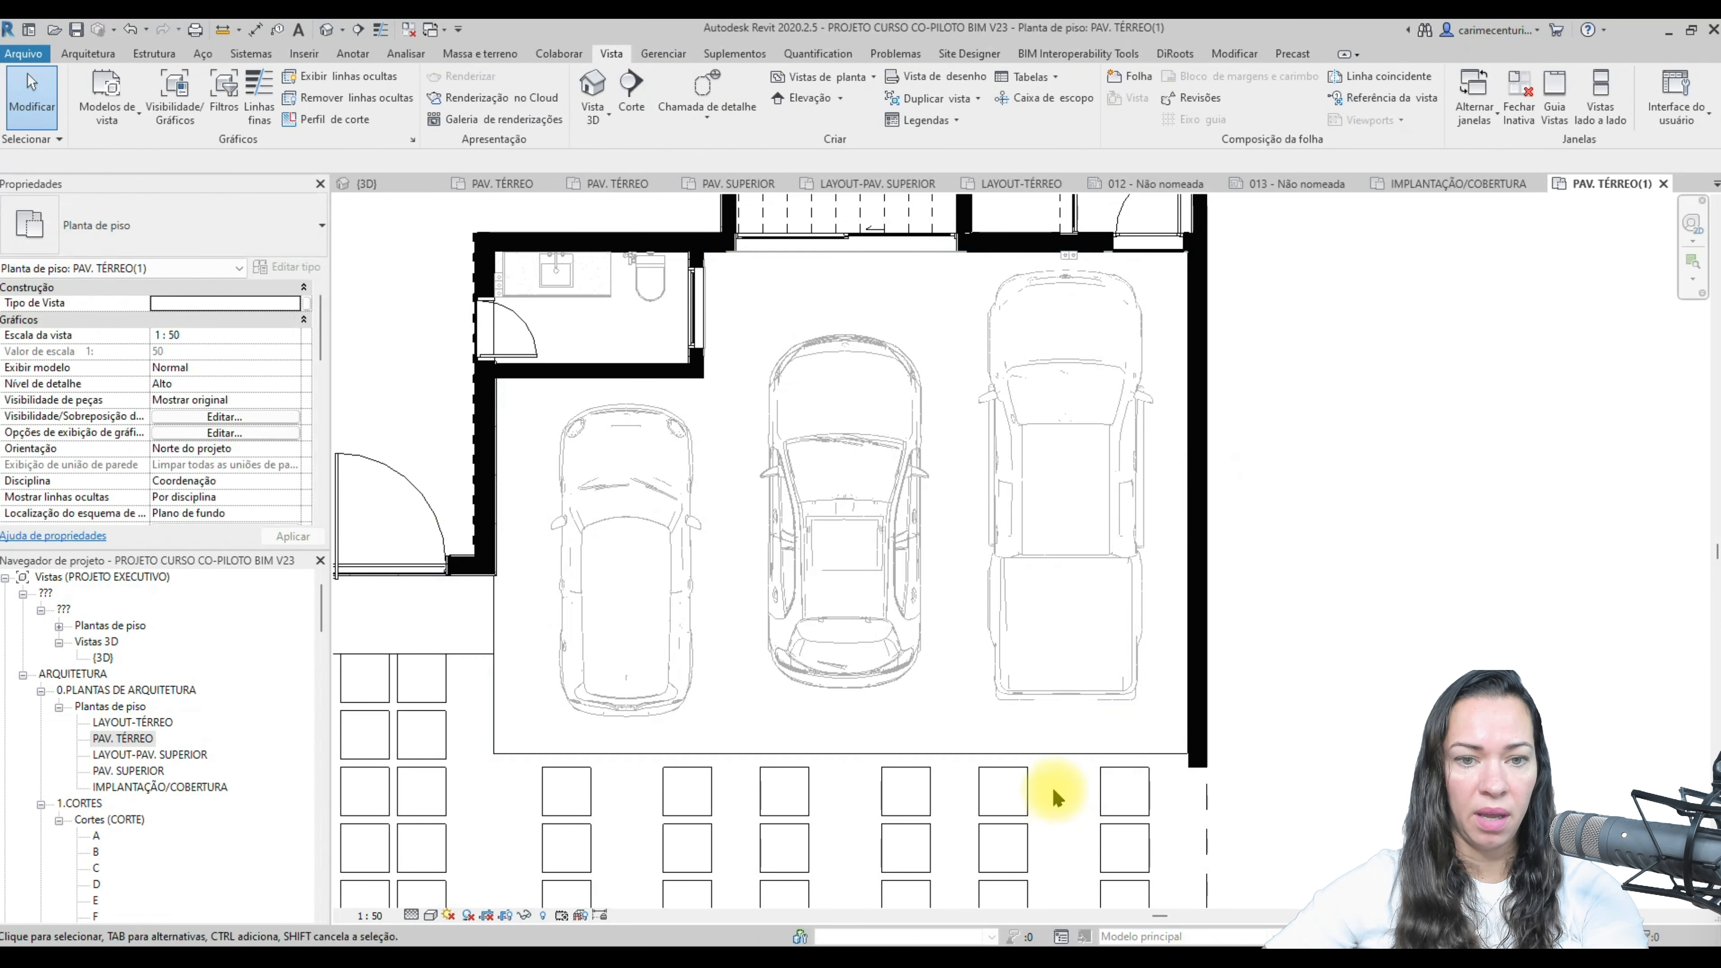
- Review the entire ground floor plan, including the house, pool and garage areas
scroll(1052, 803, "down", 5)
middle_click_drag(1222, 519, 1229, 577)
scroll(1307, 576, "down", 1)
scroll(1250, 516, "down", 1)
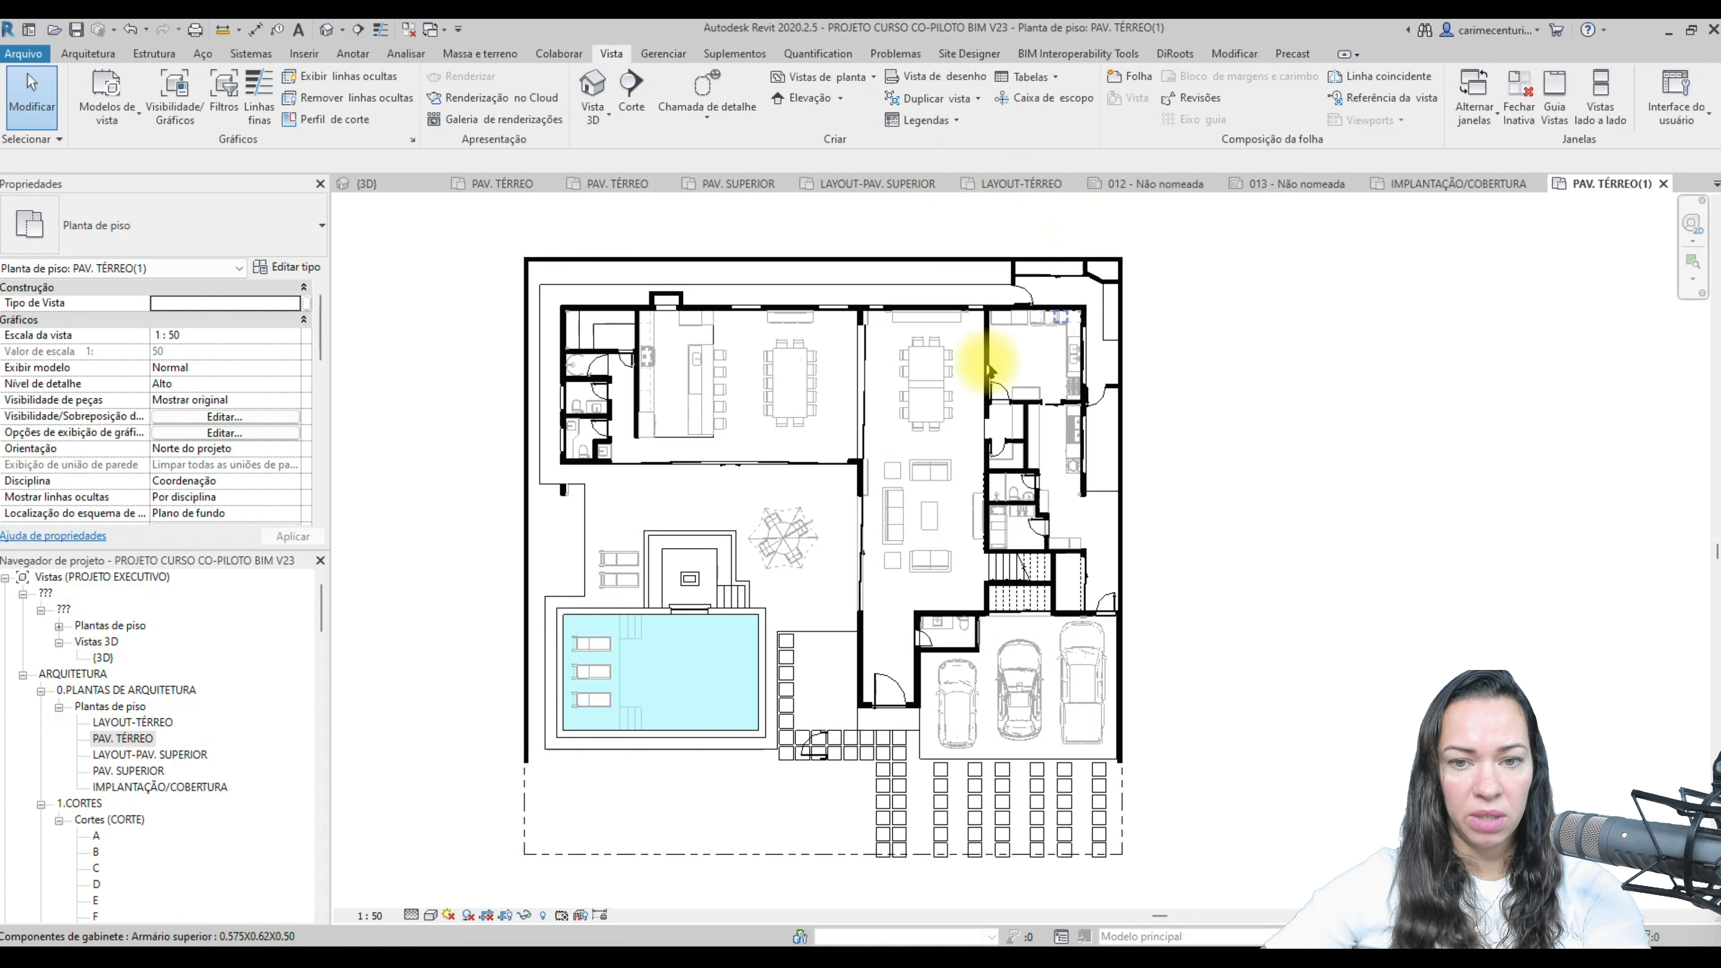
scroll(983, 372, "up", 1)
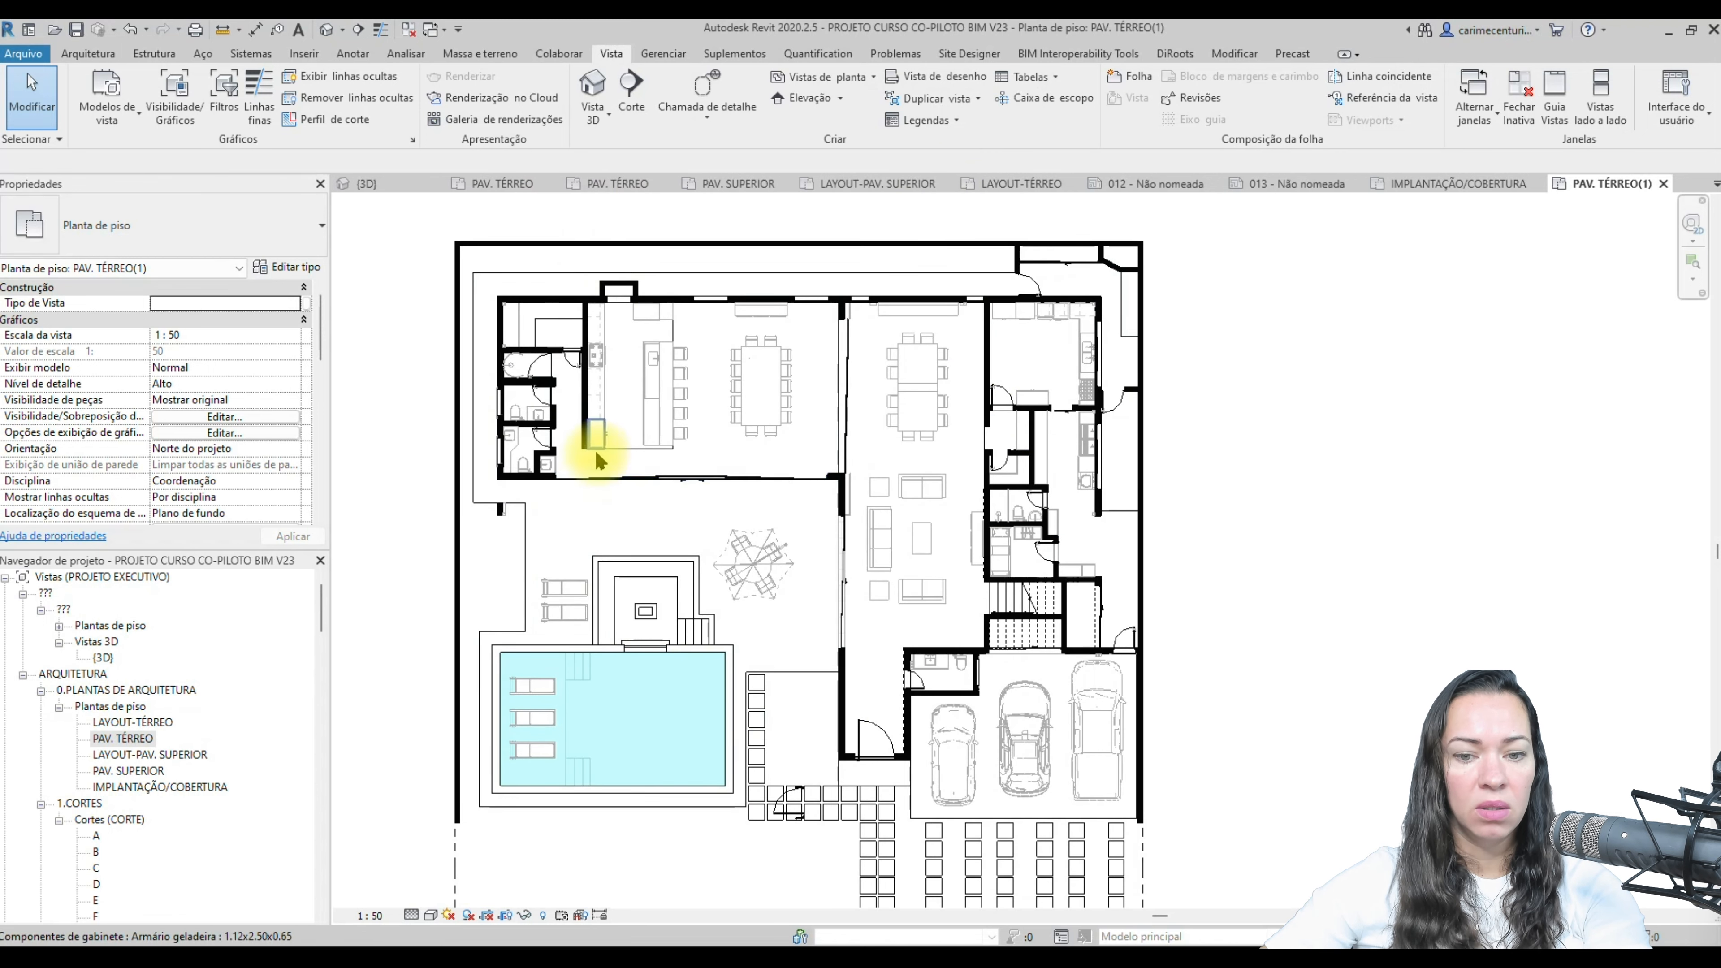
scroll(596, 444, "down", 1)
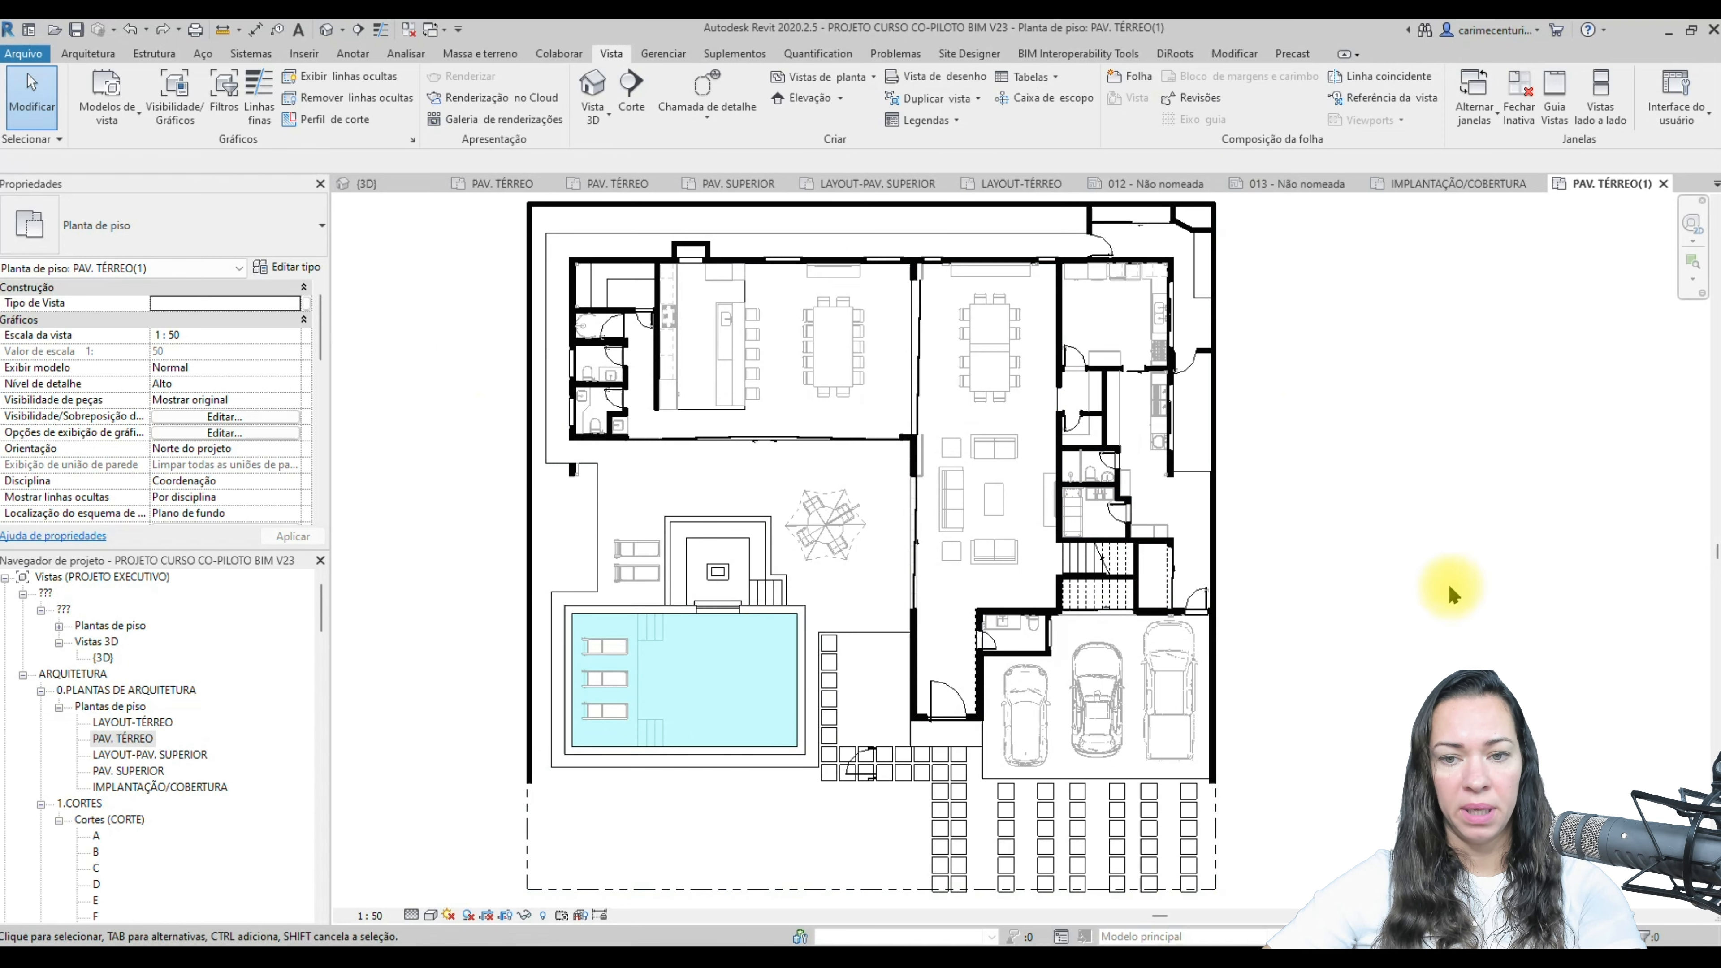
middle_click_drag(1466, 562, 1446, 580)
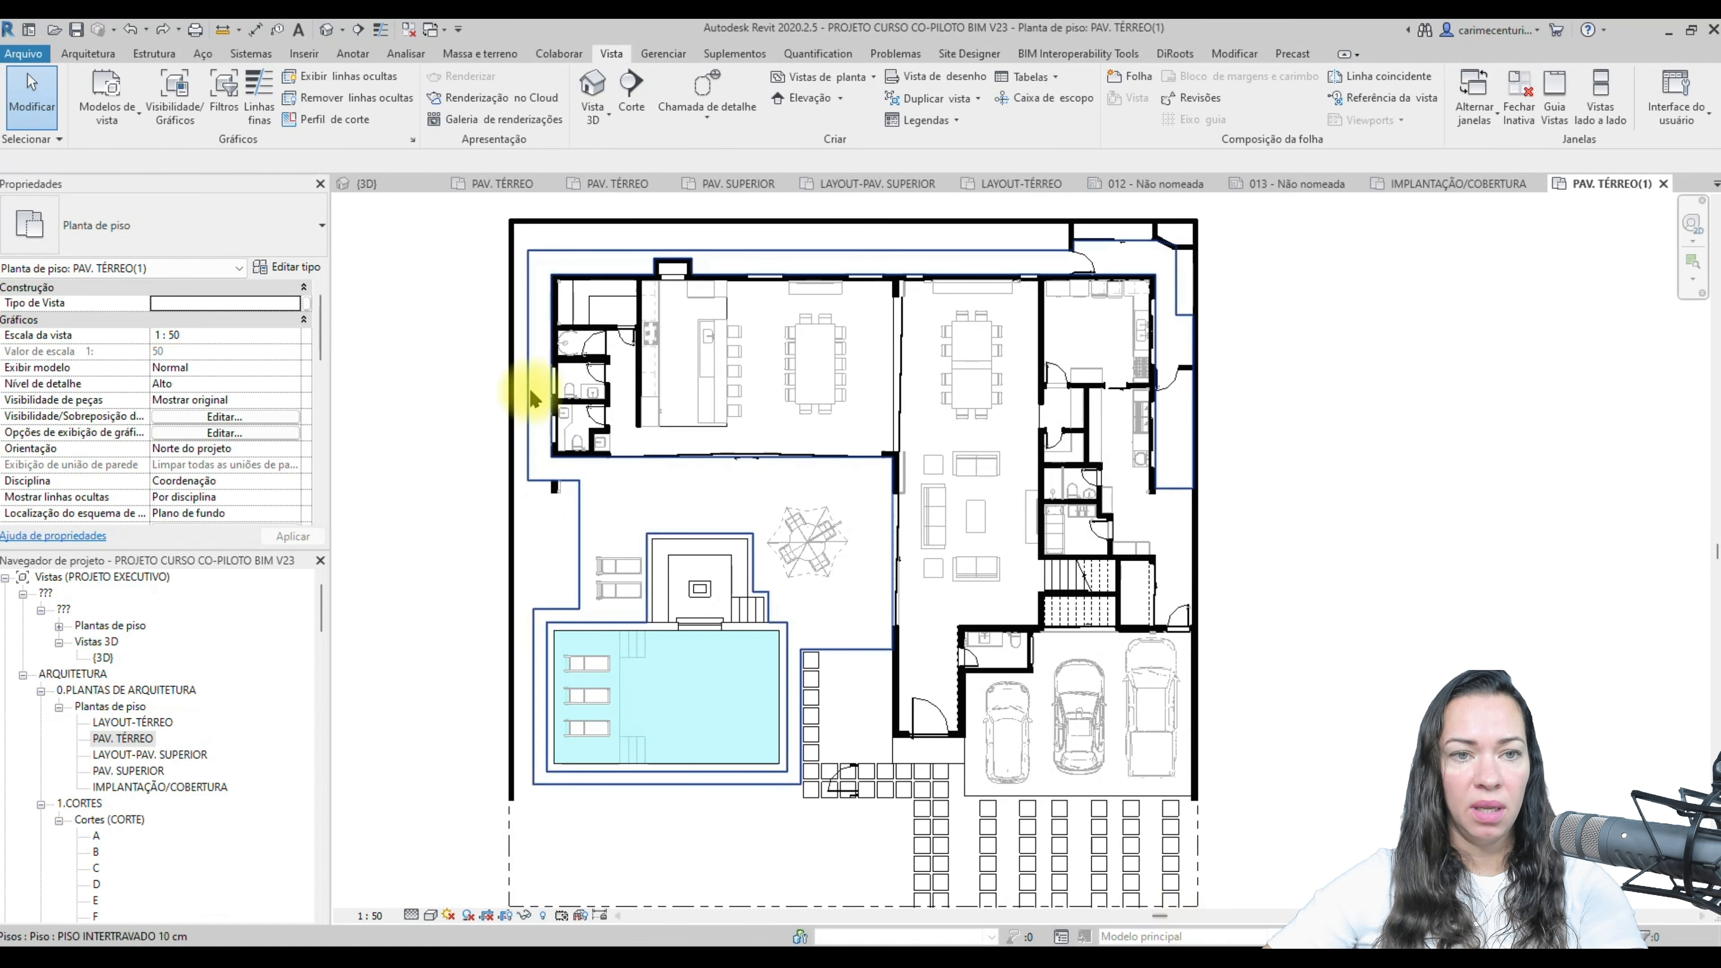
- Tag all untagged rooms in the view with the M_Identificador do ambiente : Identificador de ambiente tag, without leader lines
left_click(87, 58)
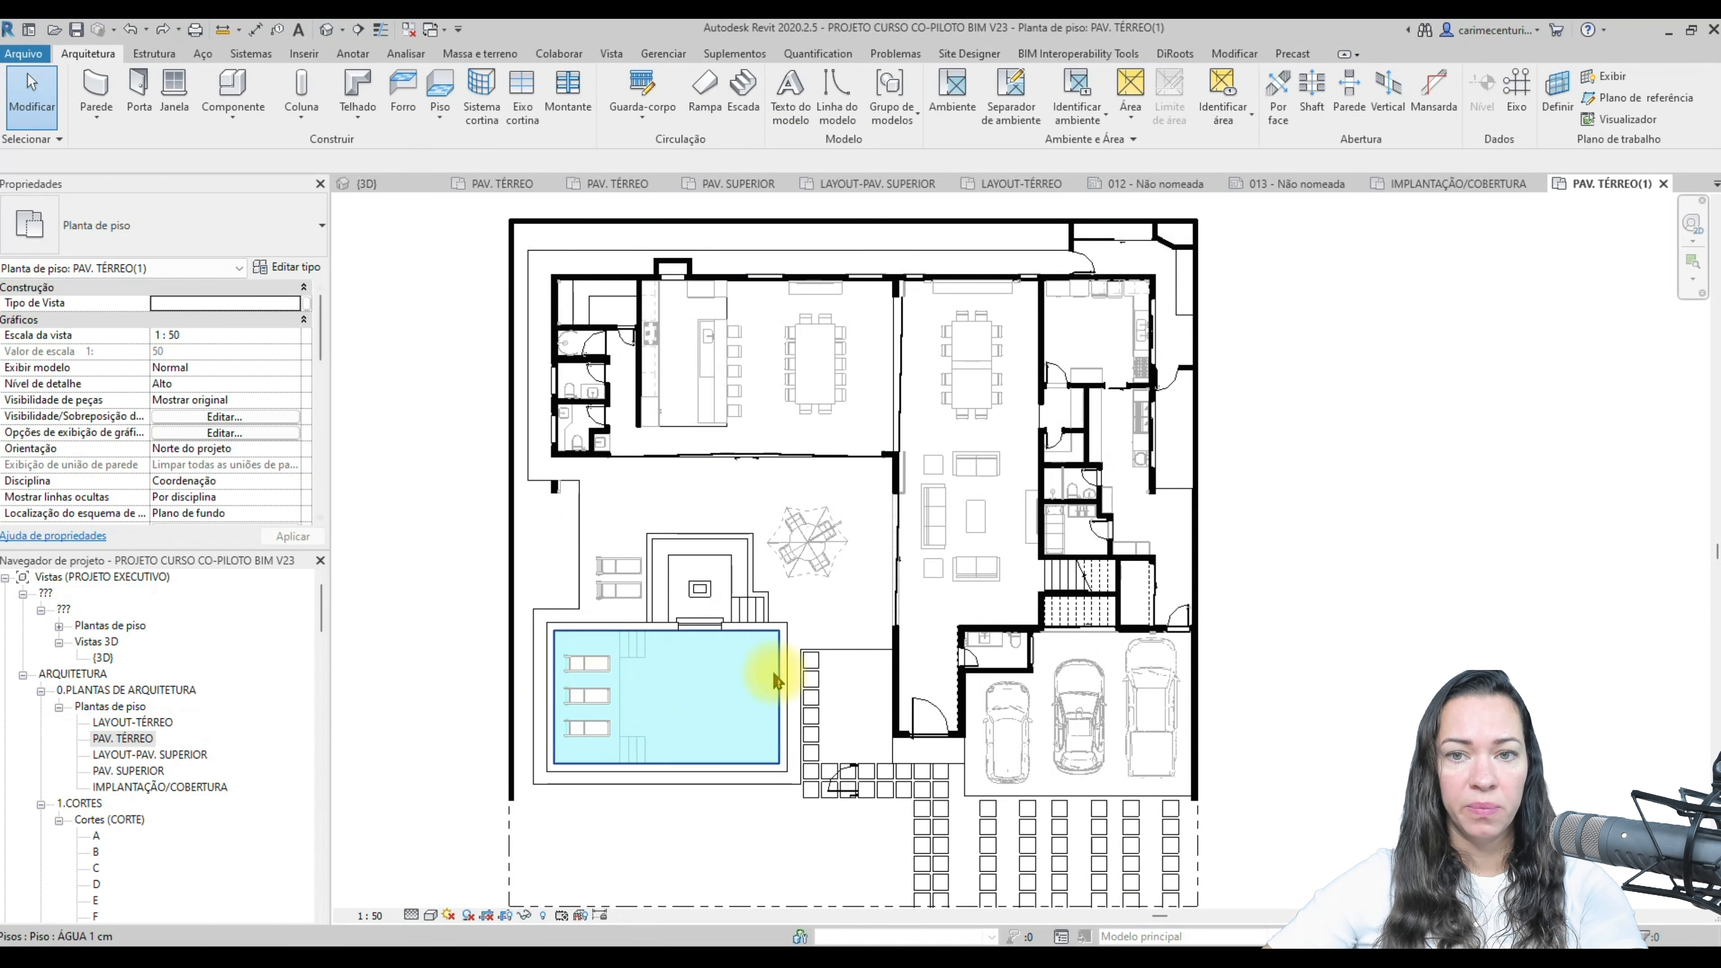
left_click(1096, 129)
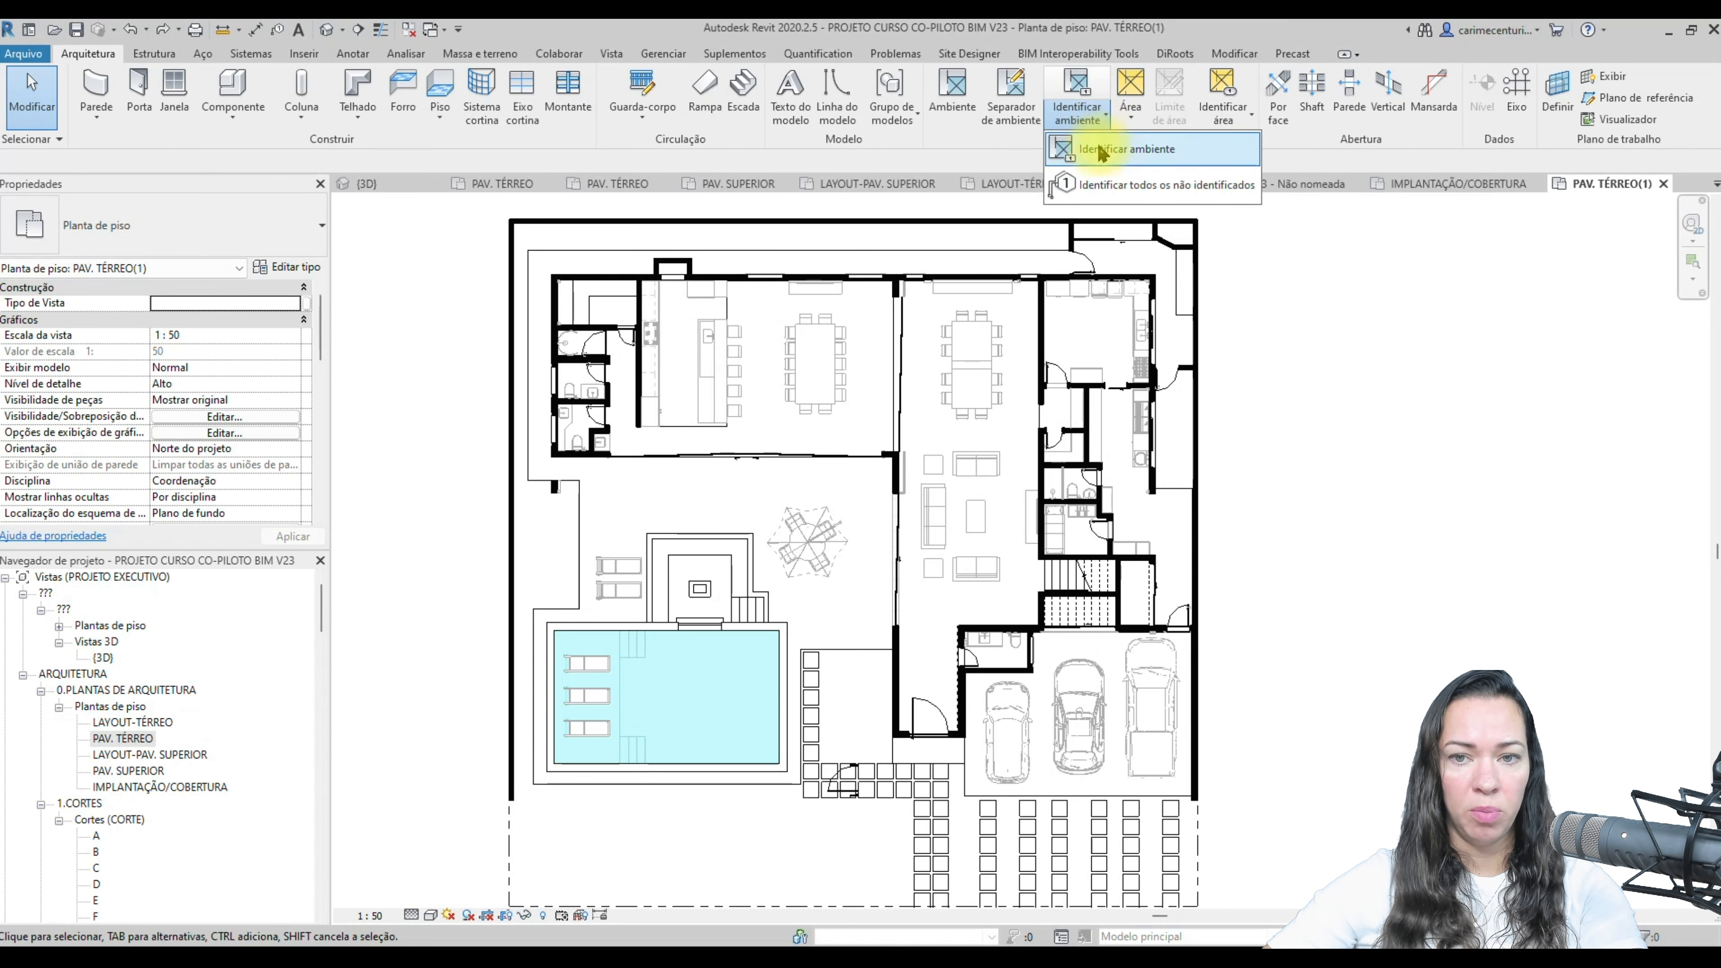
left_click(1181, 189)
left_click_drag(724, 302, 456, 188)
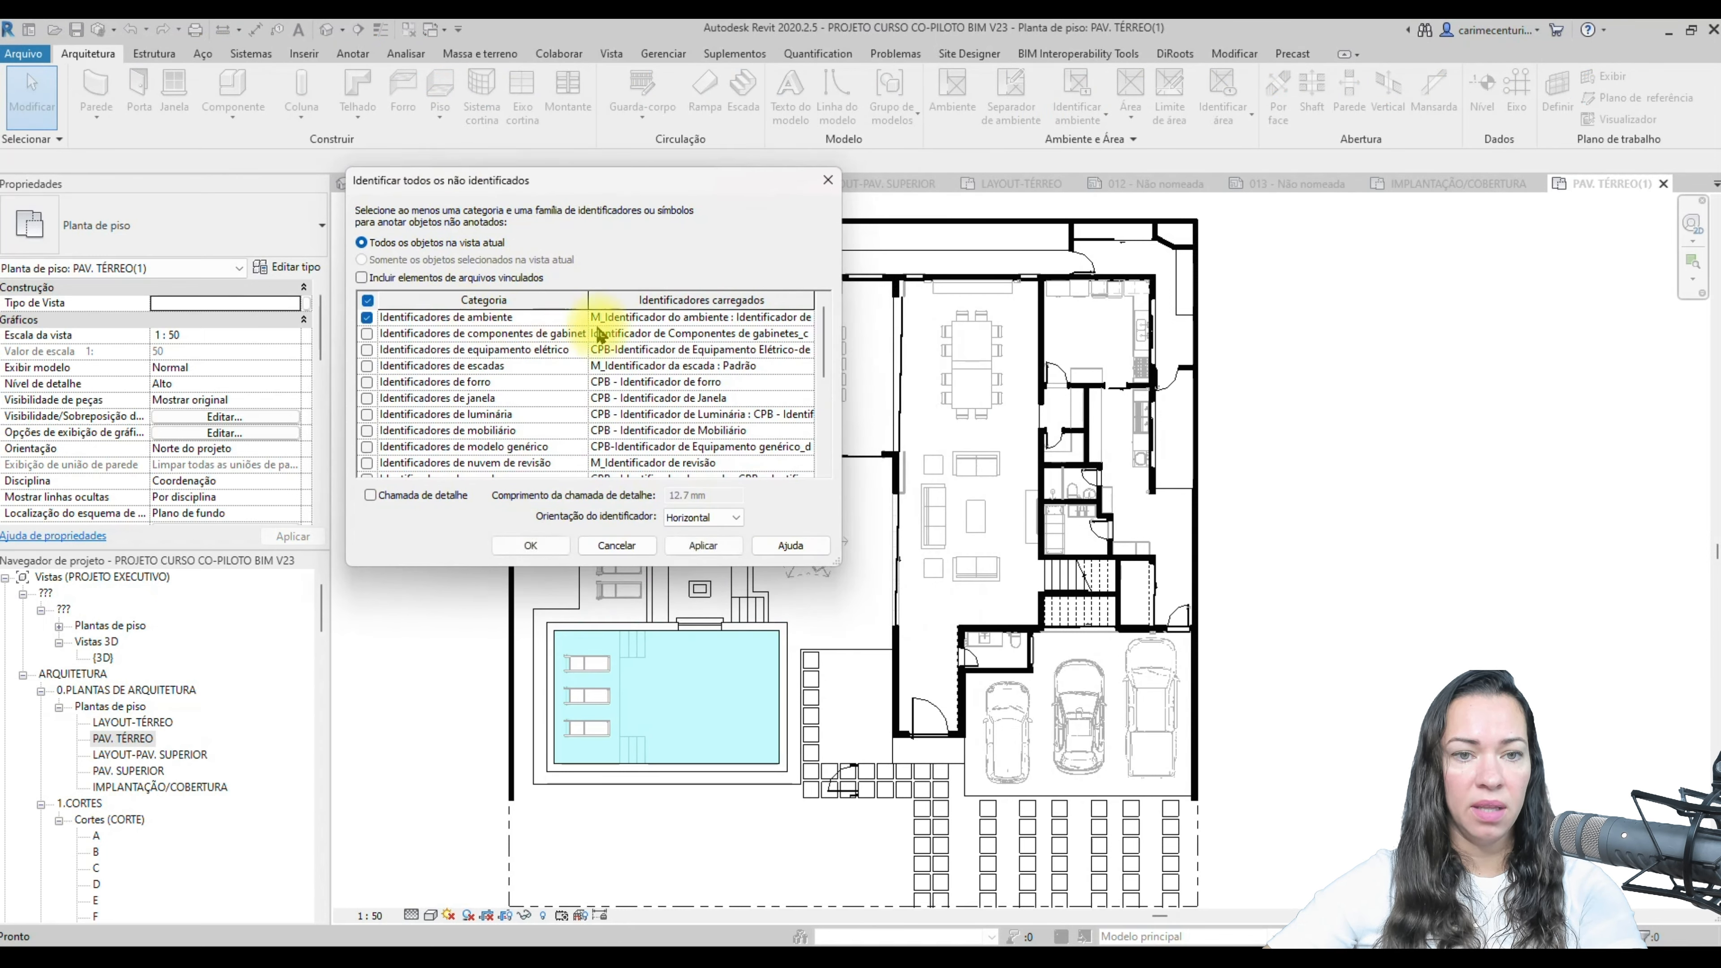
left_click(806, 318)
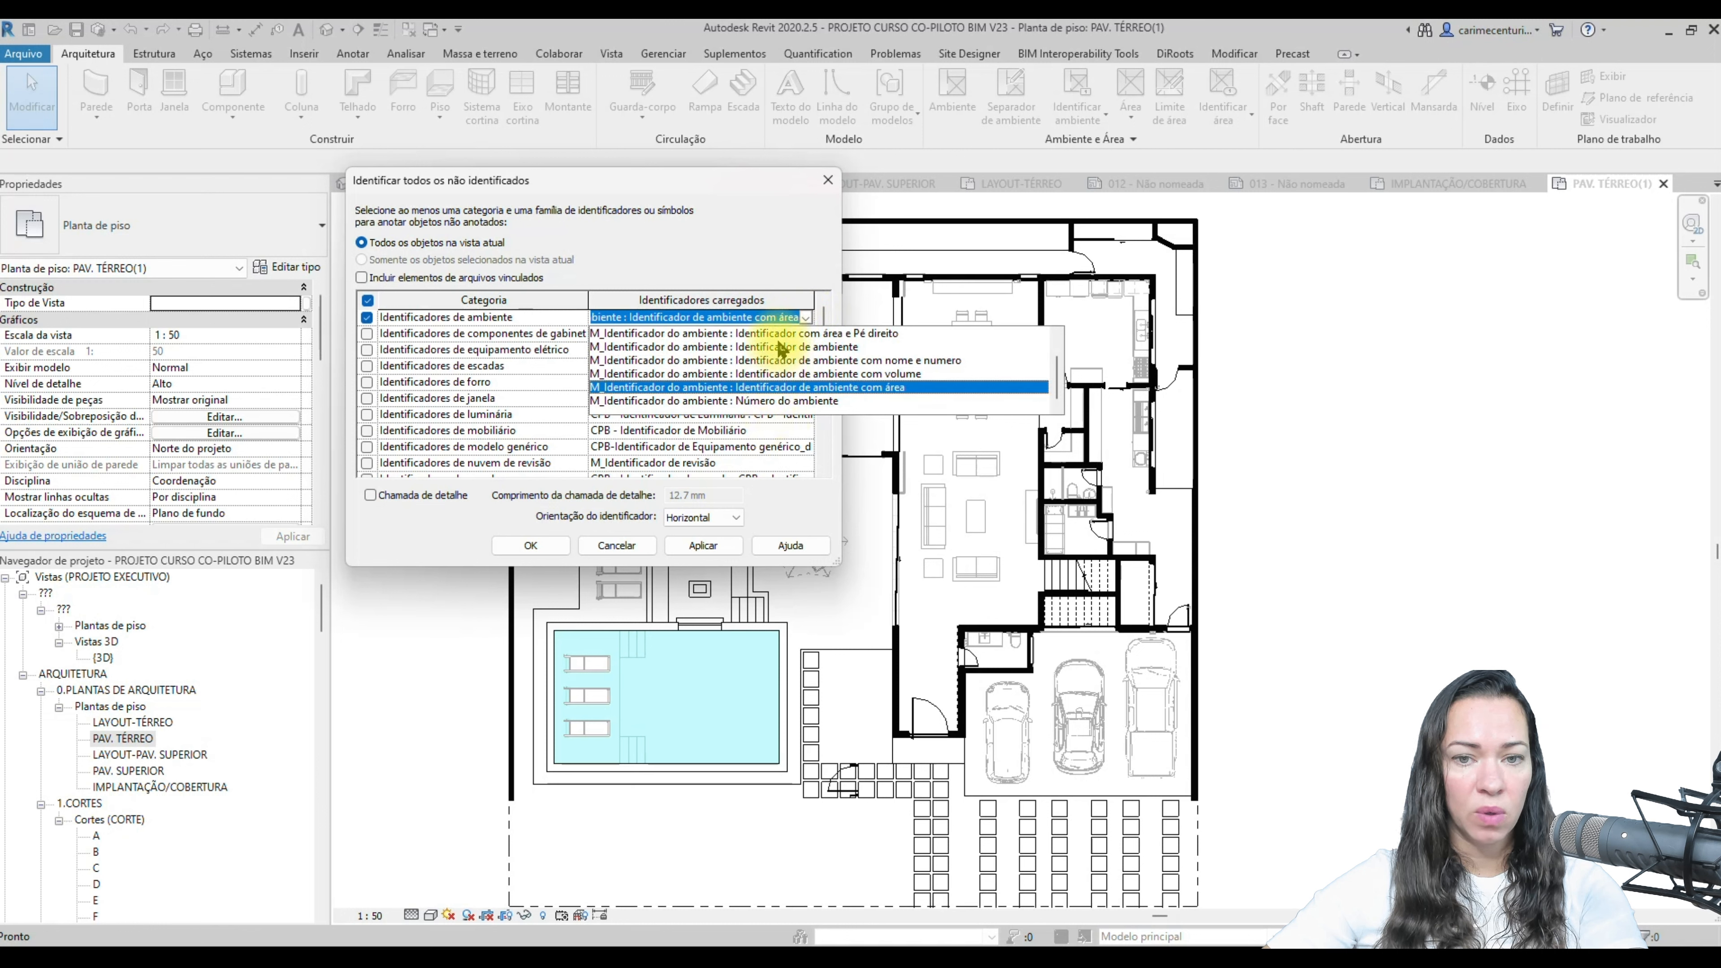
scroll(778, 361, "up", 1)
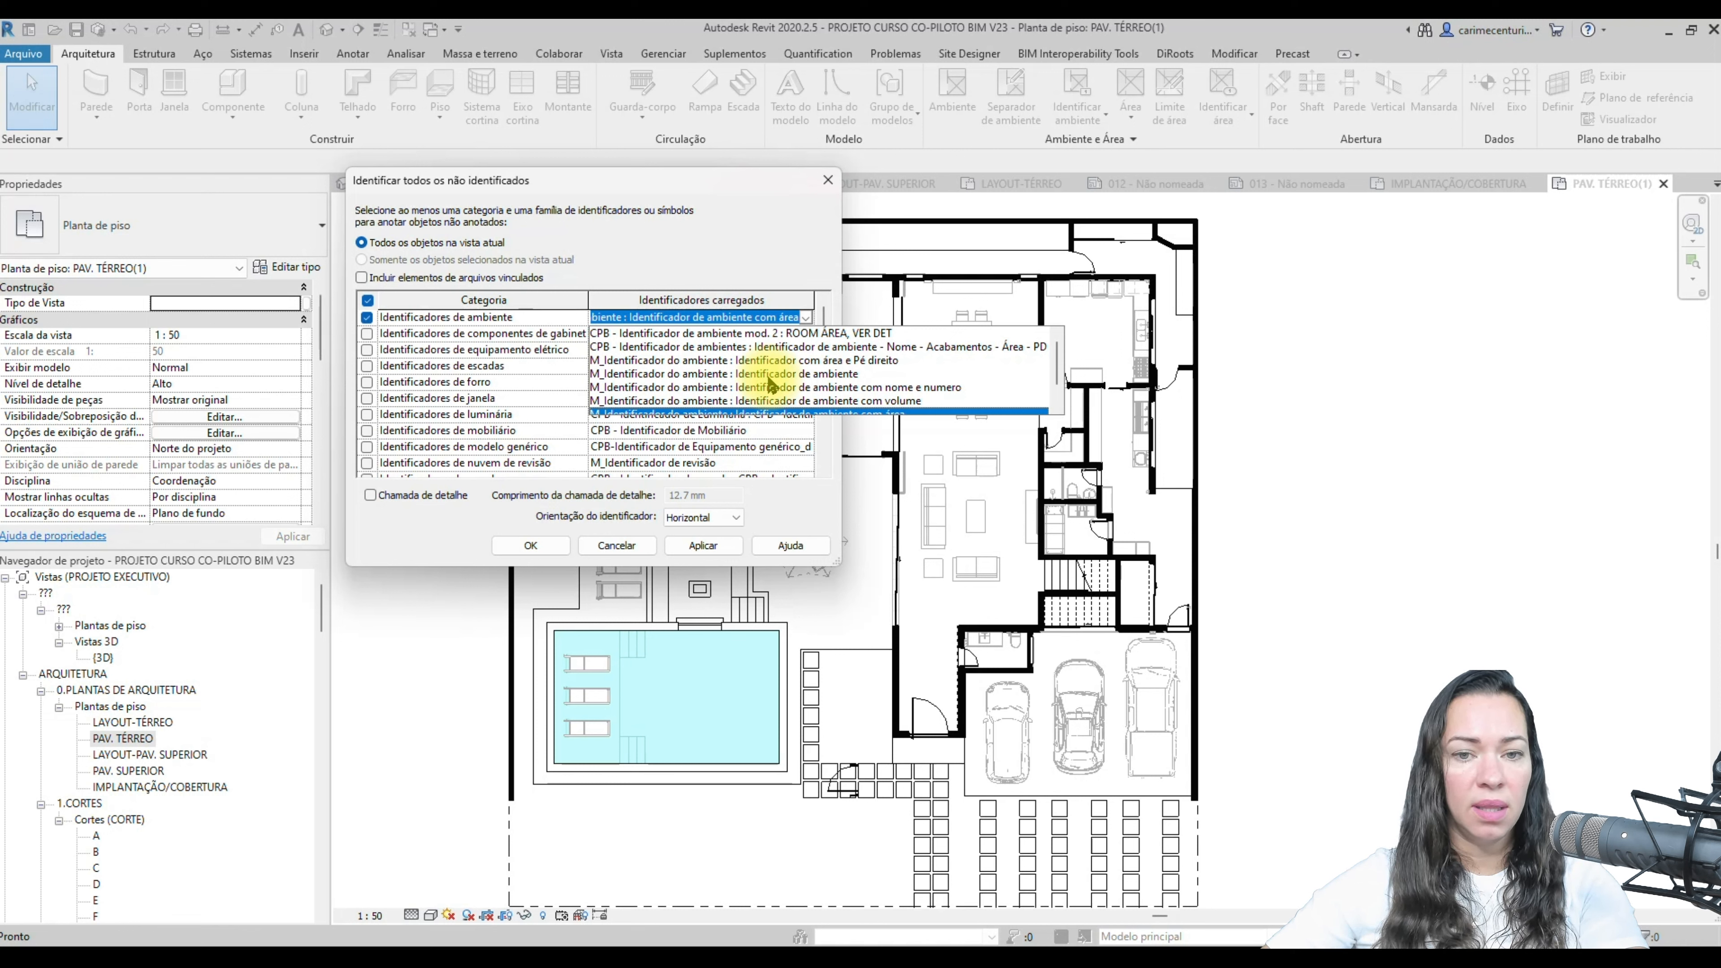
left_click(771, 385)
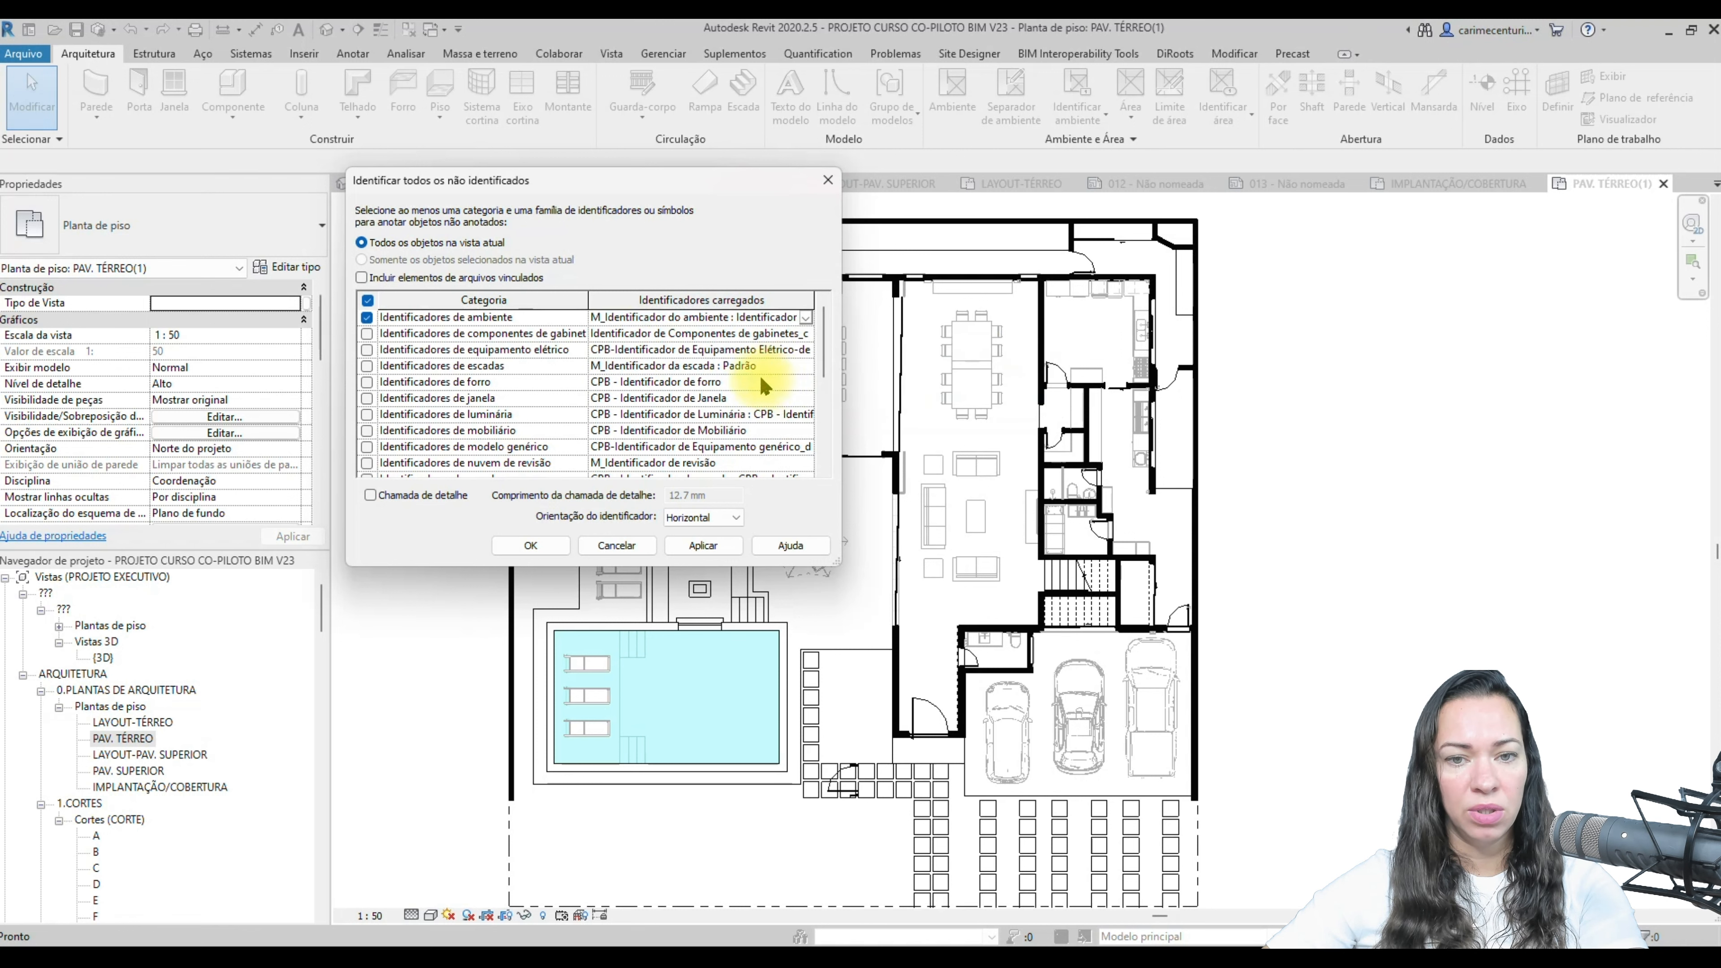
left_click(528, 547)
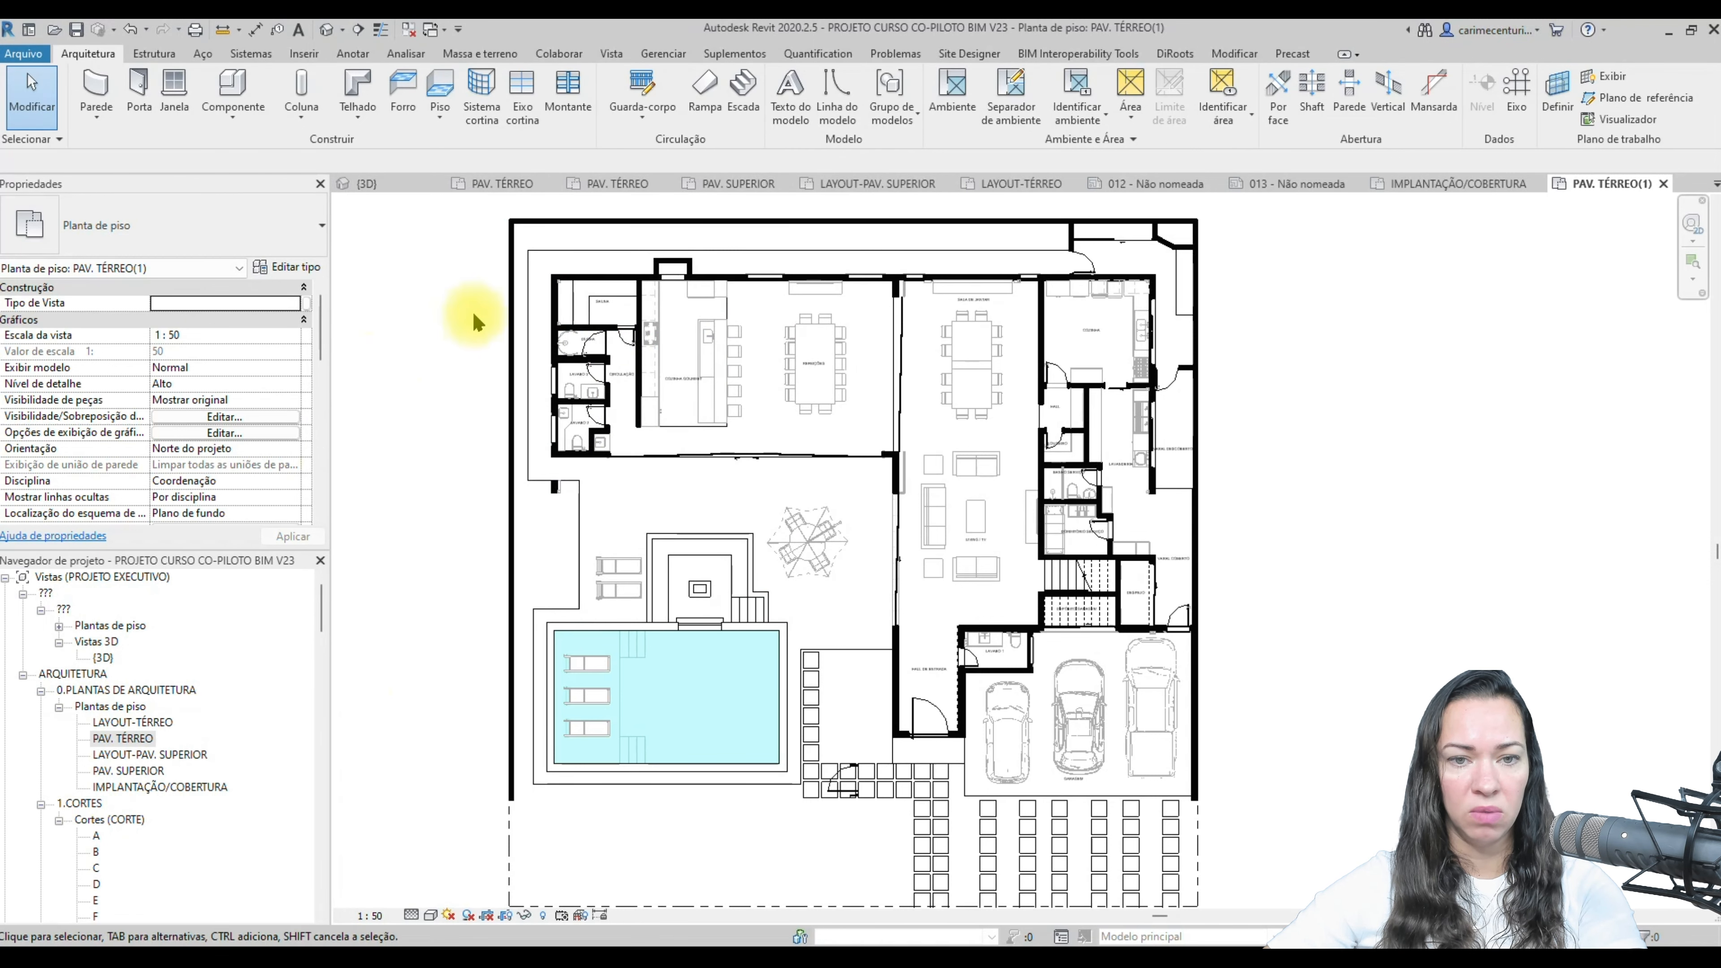
- Inspect the room name tags across the plan and check which tag family the REFEIÇÕES label uses
scroll(474, 322, "up", 1)
middle_click_drag(448, 398, 471, 405)
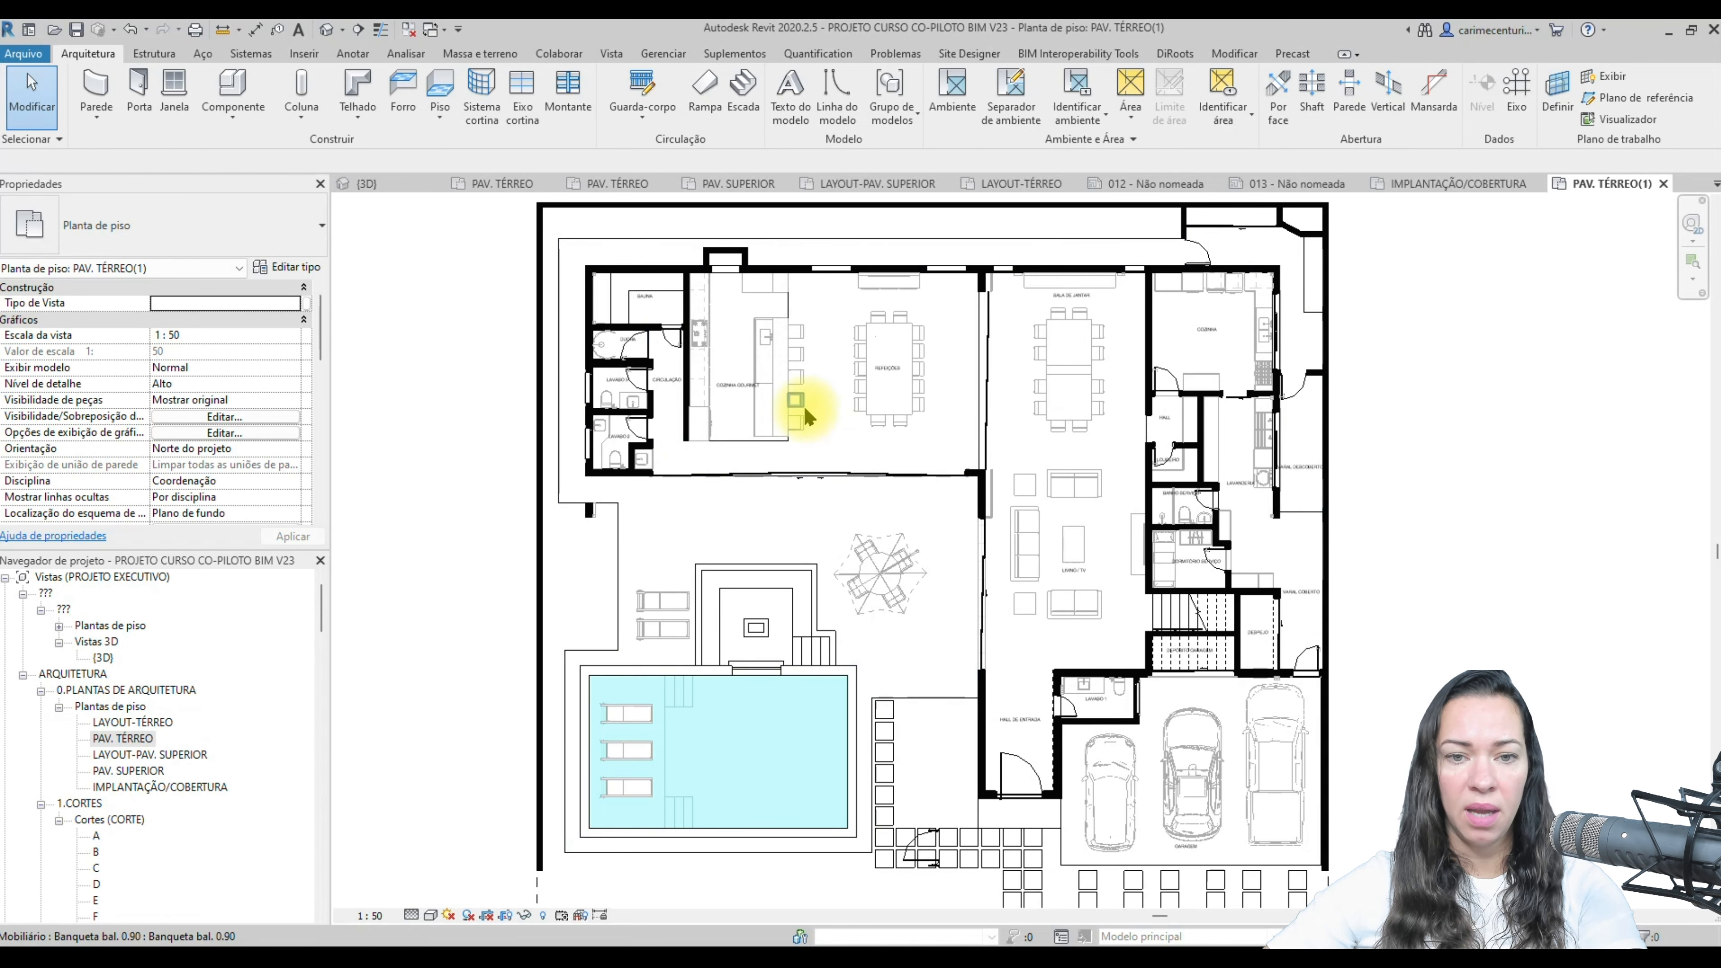
scroll(476, 435, "up", 3)
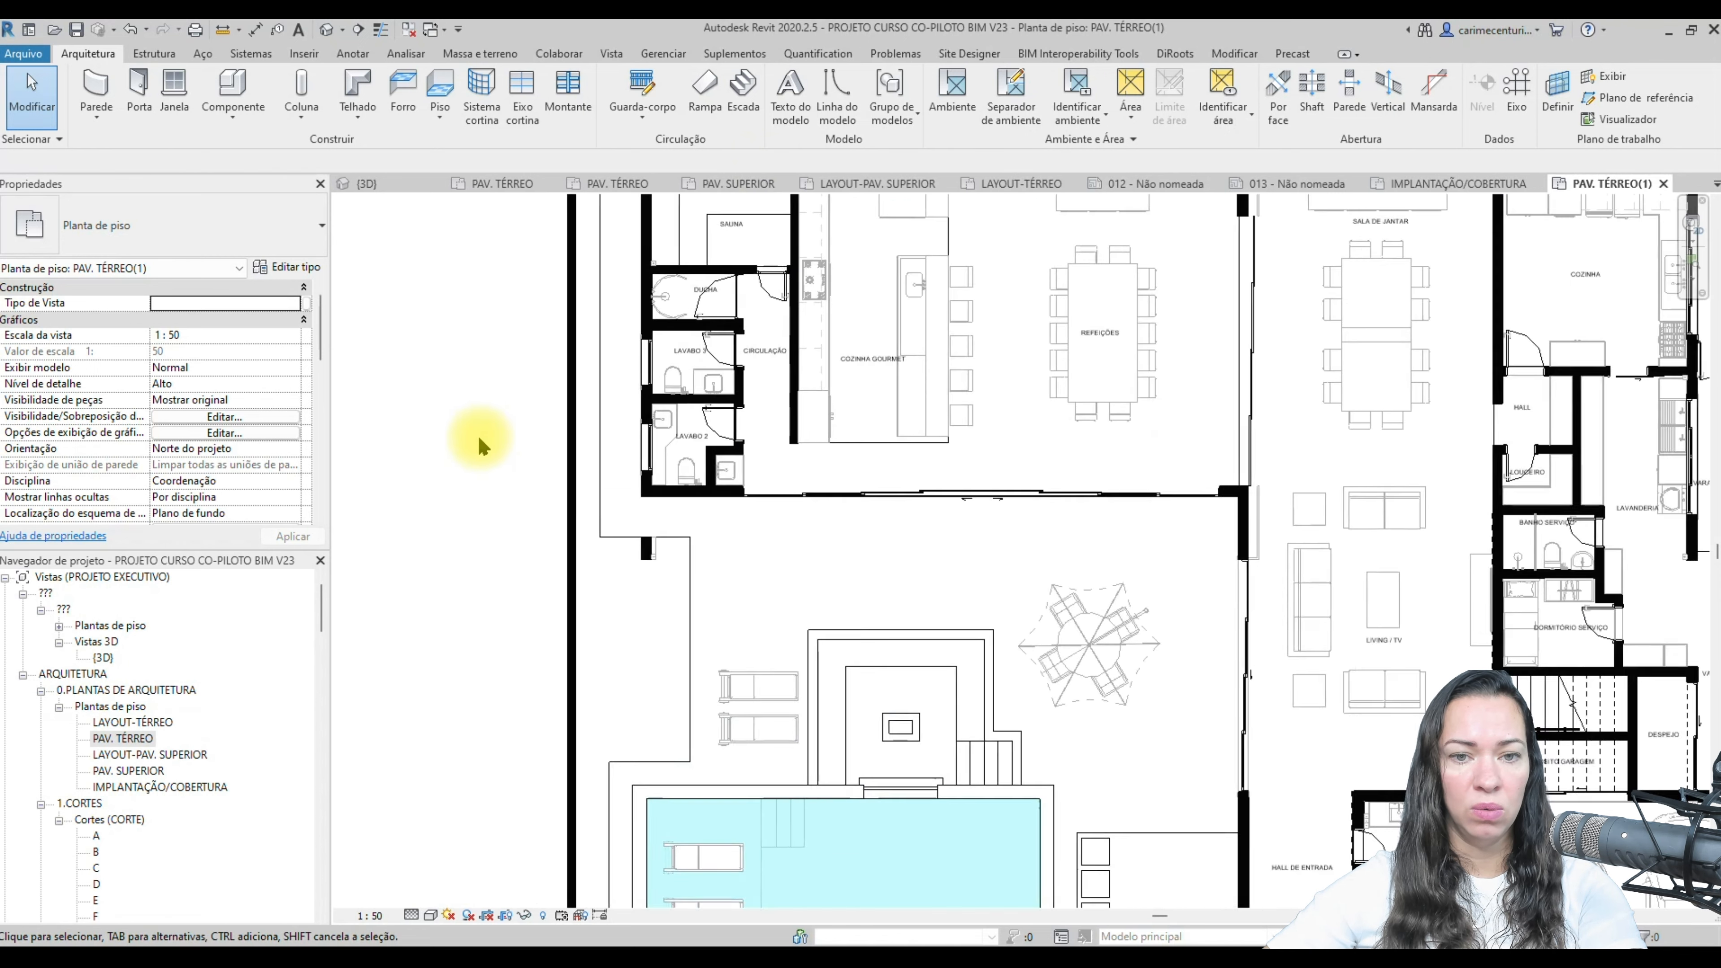
scroll(454, 341, "down", 5)
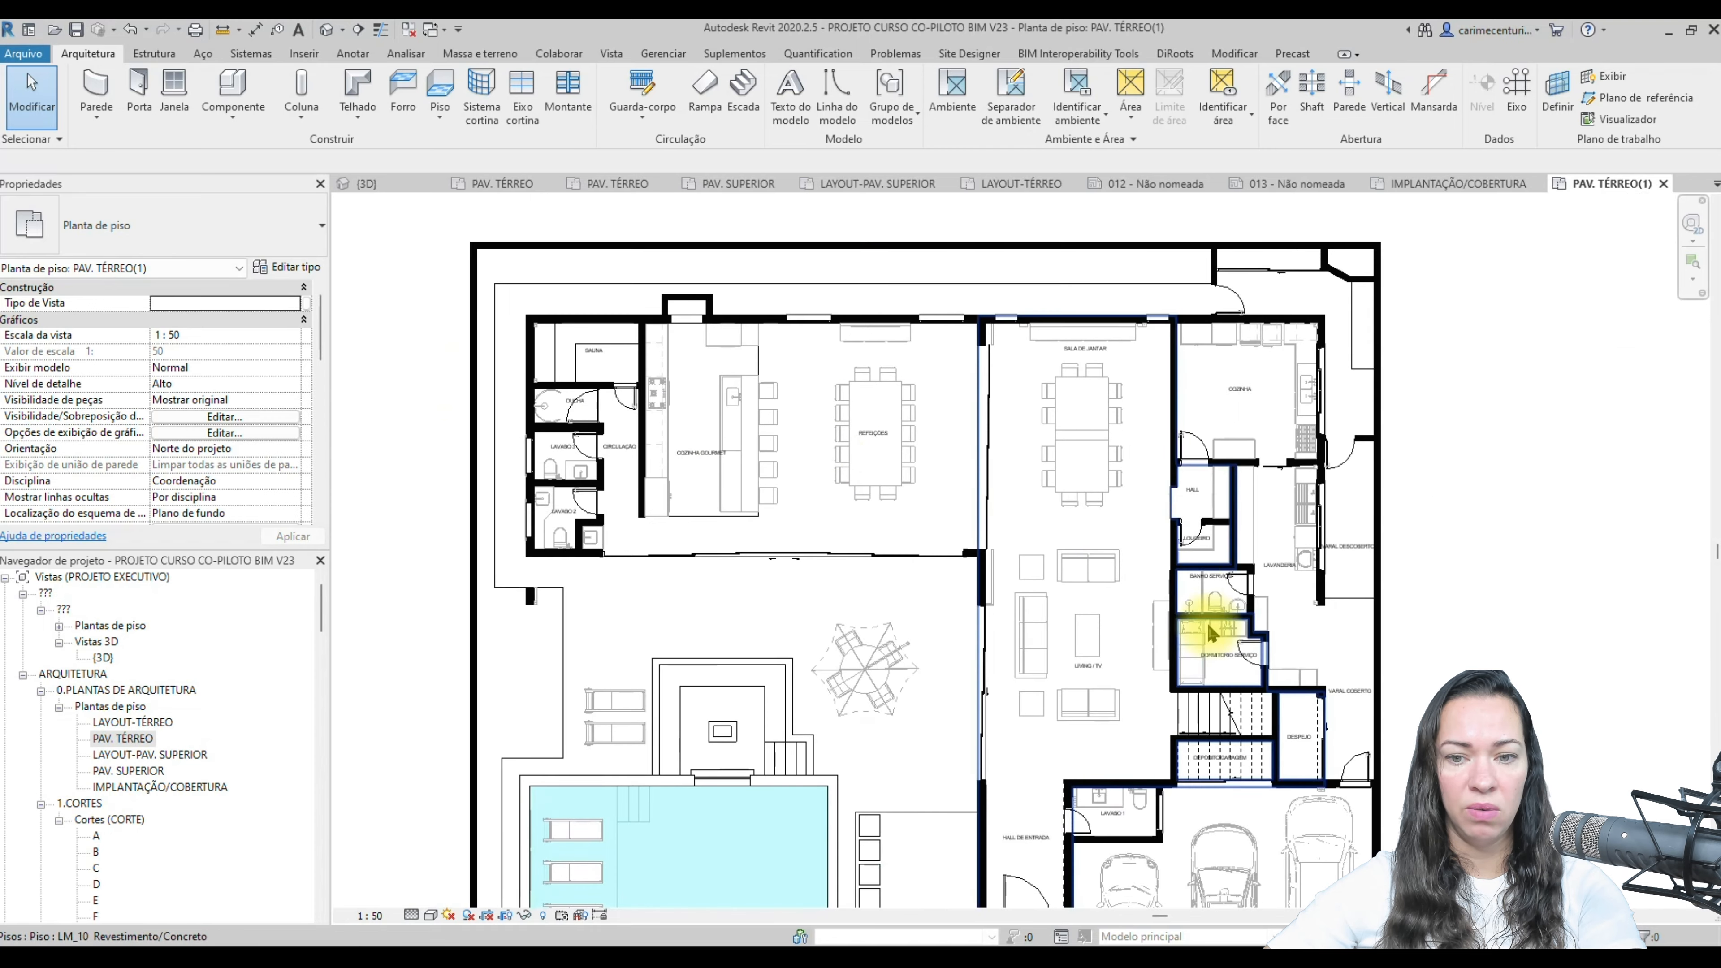
scroll(783, 387, "up", 4)
scroll(784, 381, "up", 3)
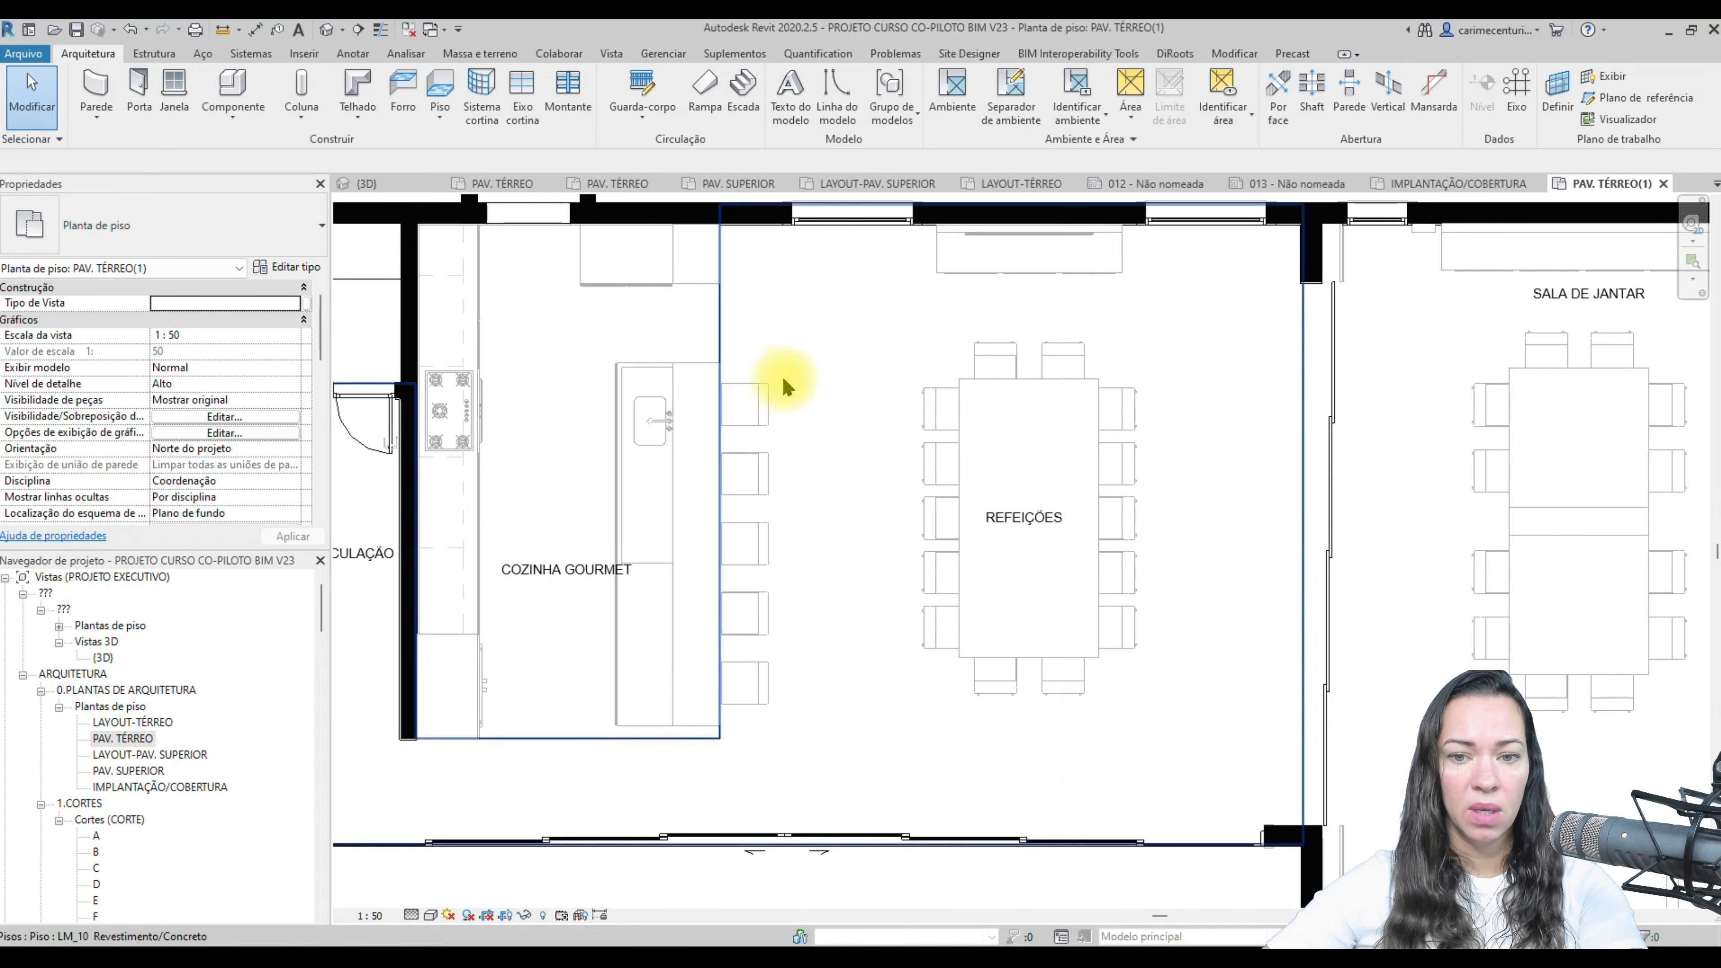
left_click(1030, 541)
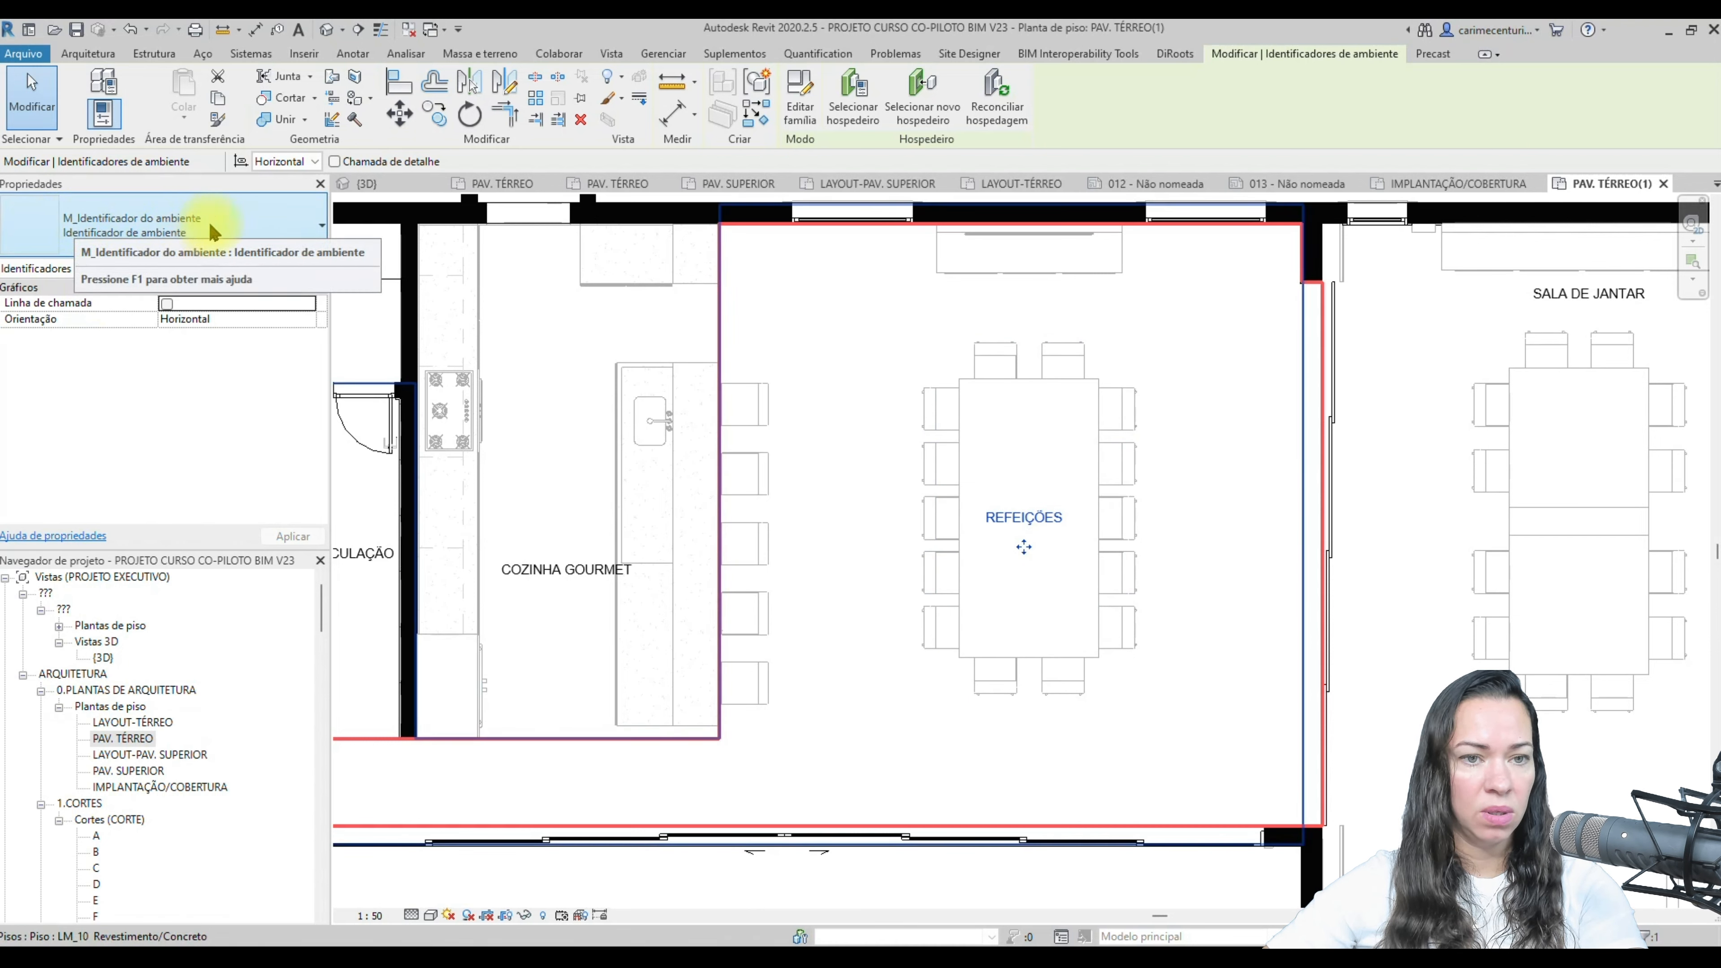
scroll(1152, 432, "down", 5)
key("Escape")
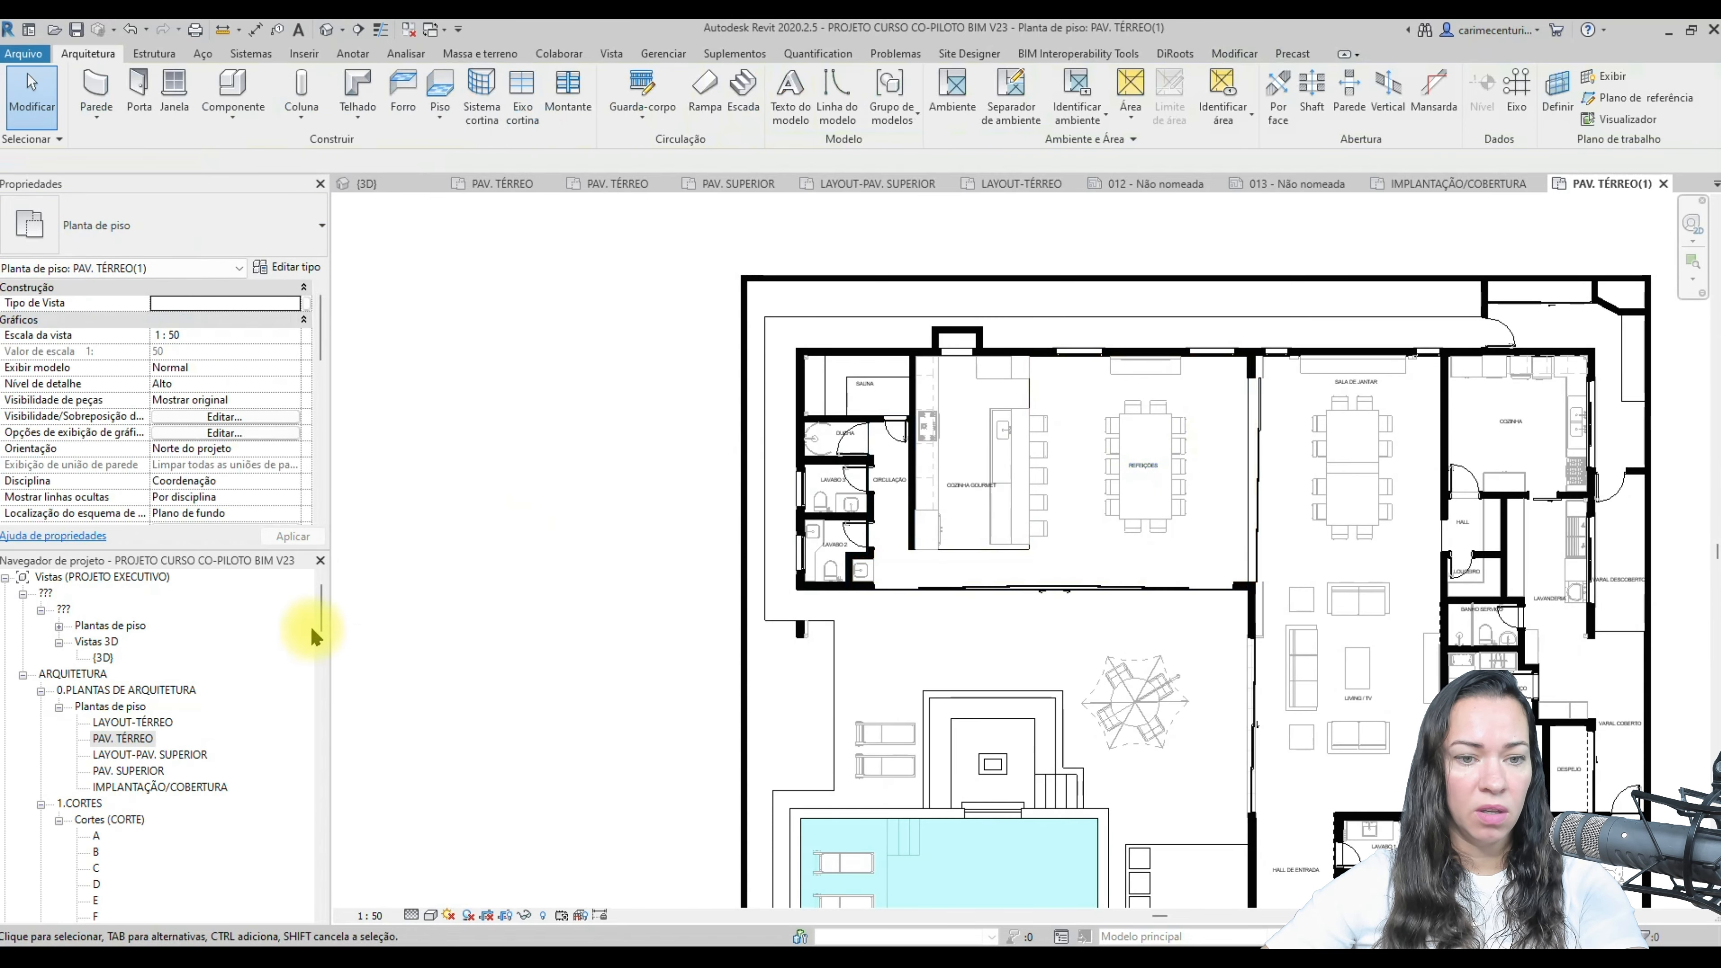
- Find the M_Identificador do ambiente tag among the project's annotation symbol families and open it for editing
left_click_drag(321, 608, 321, 888)
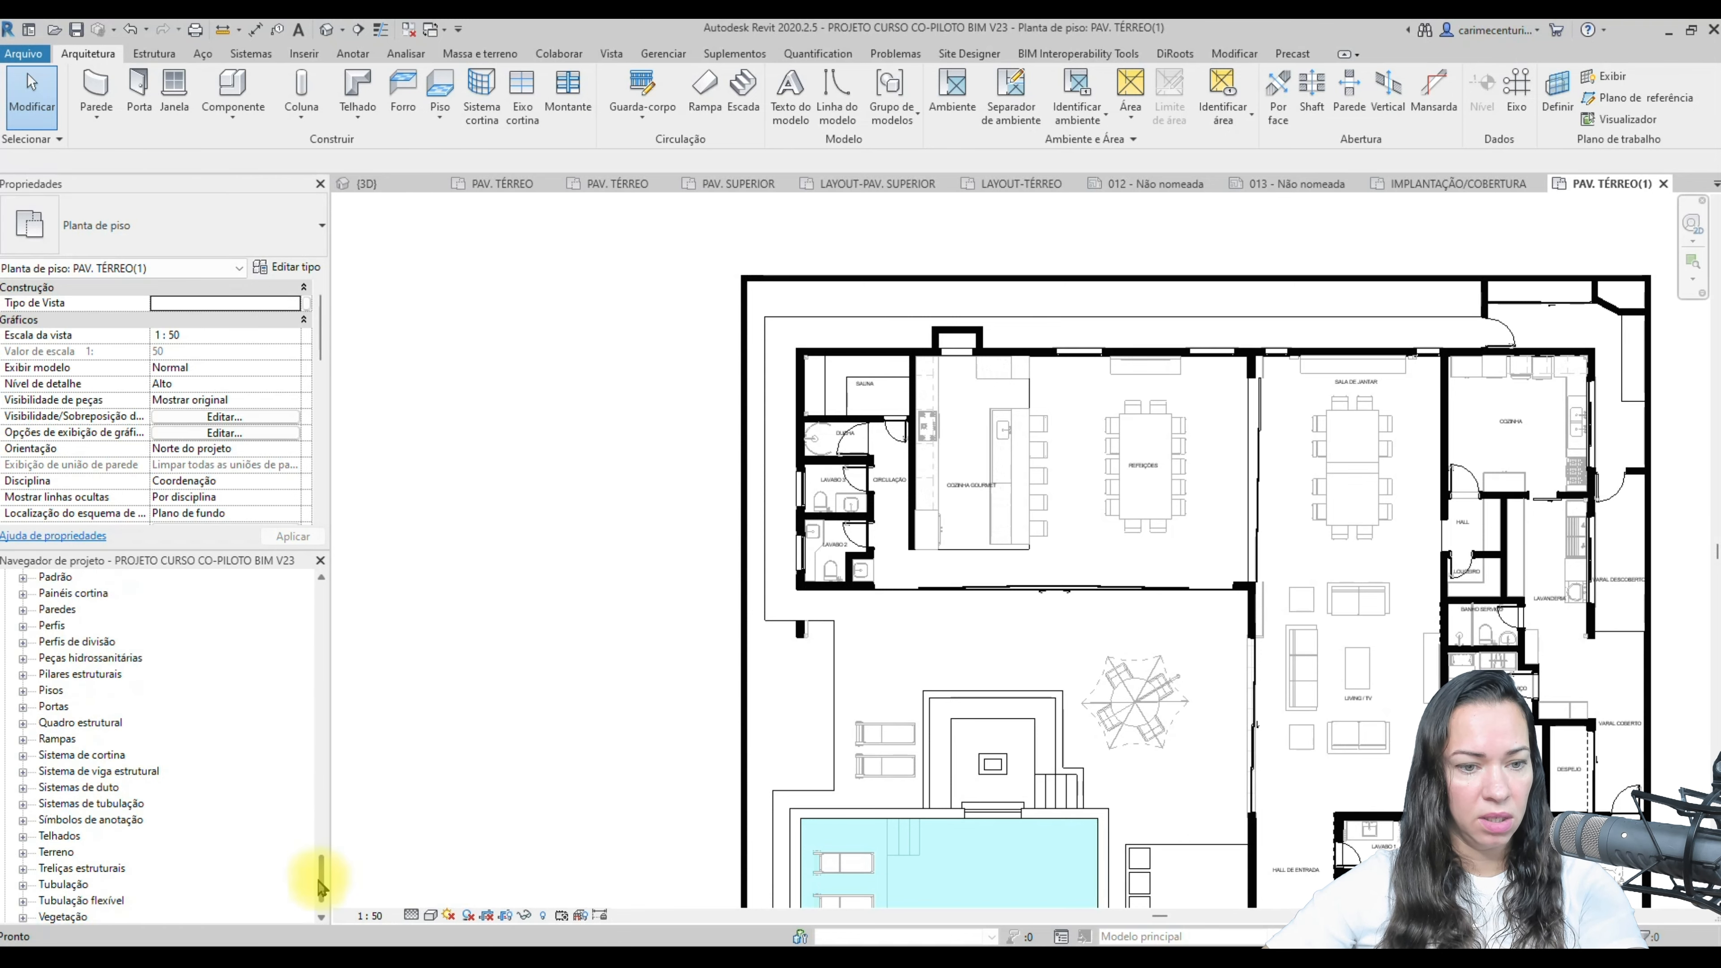
left_click(22, 820)
scroll(69, 761, "down", 5)
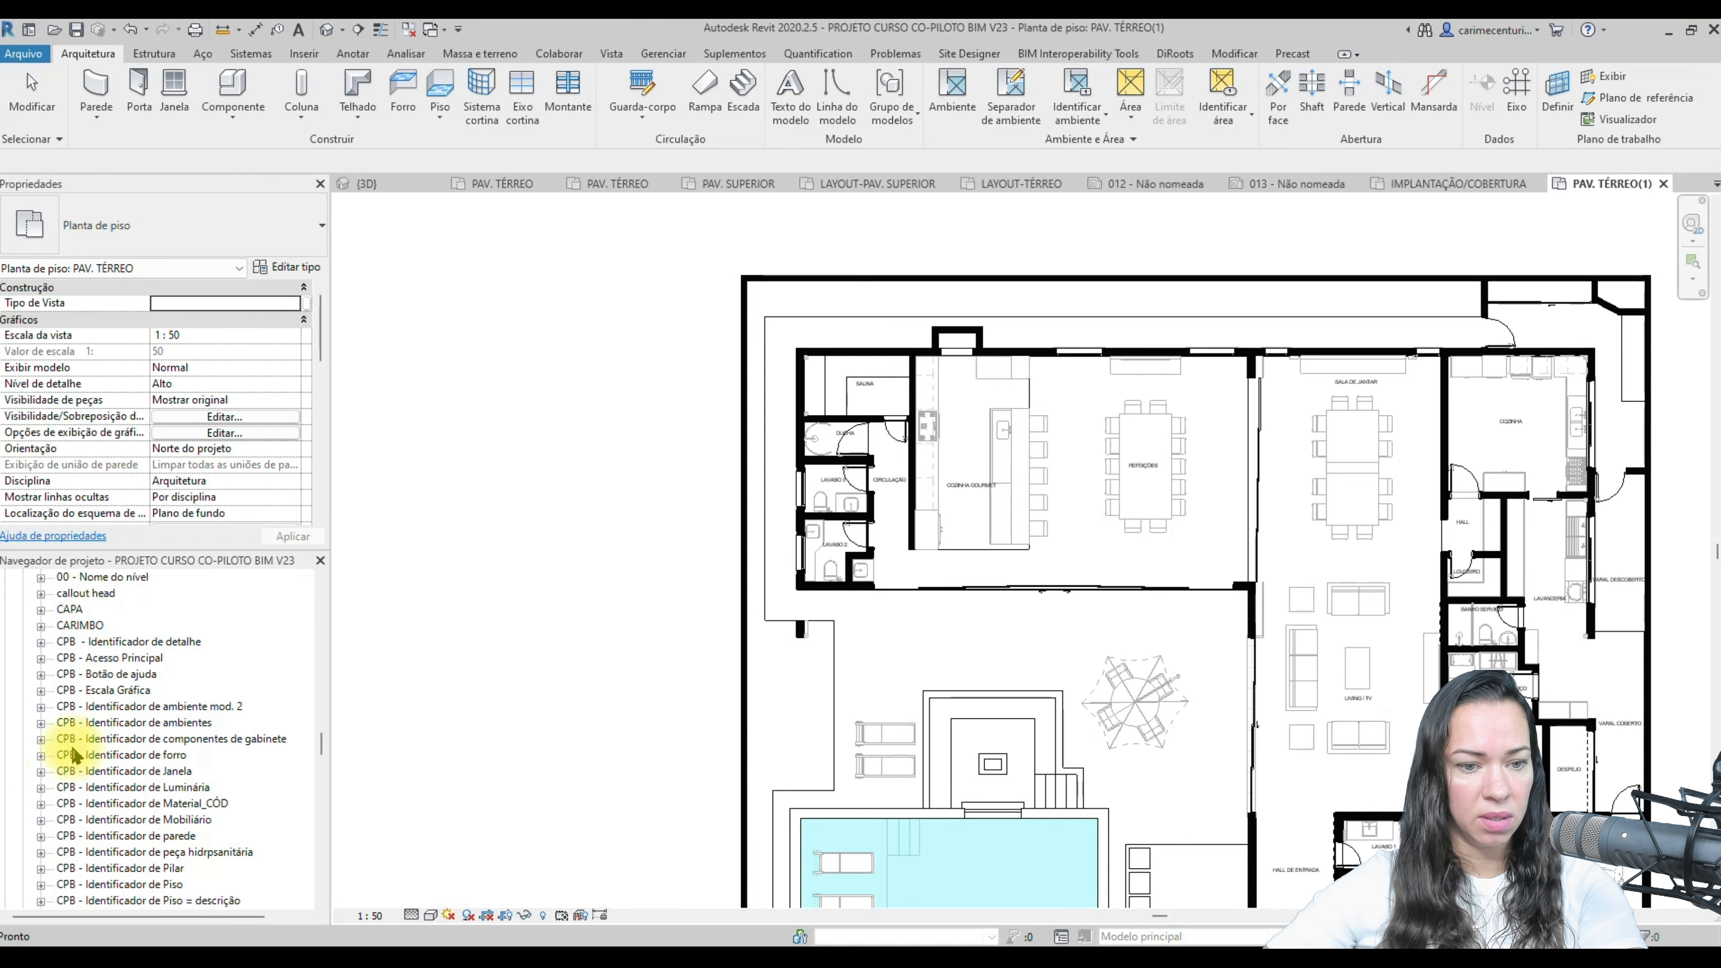
scroll(189, 676, "down", 12)
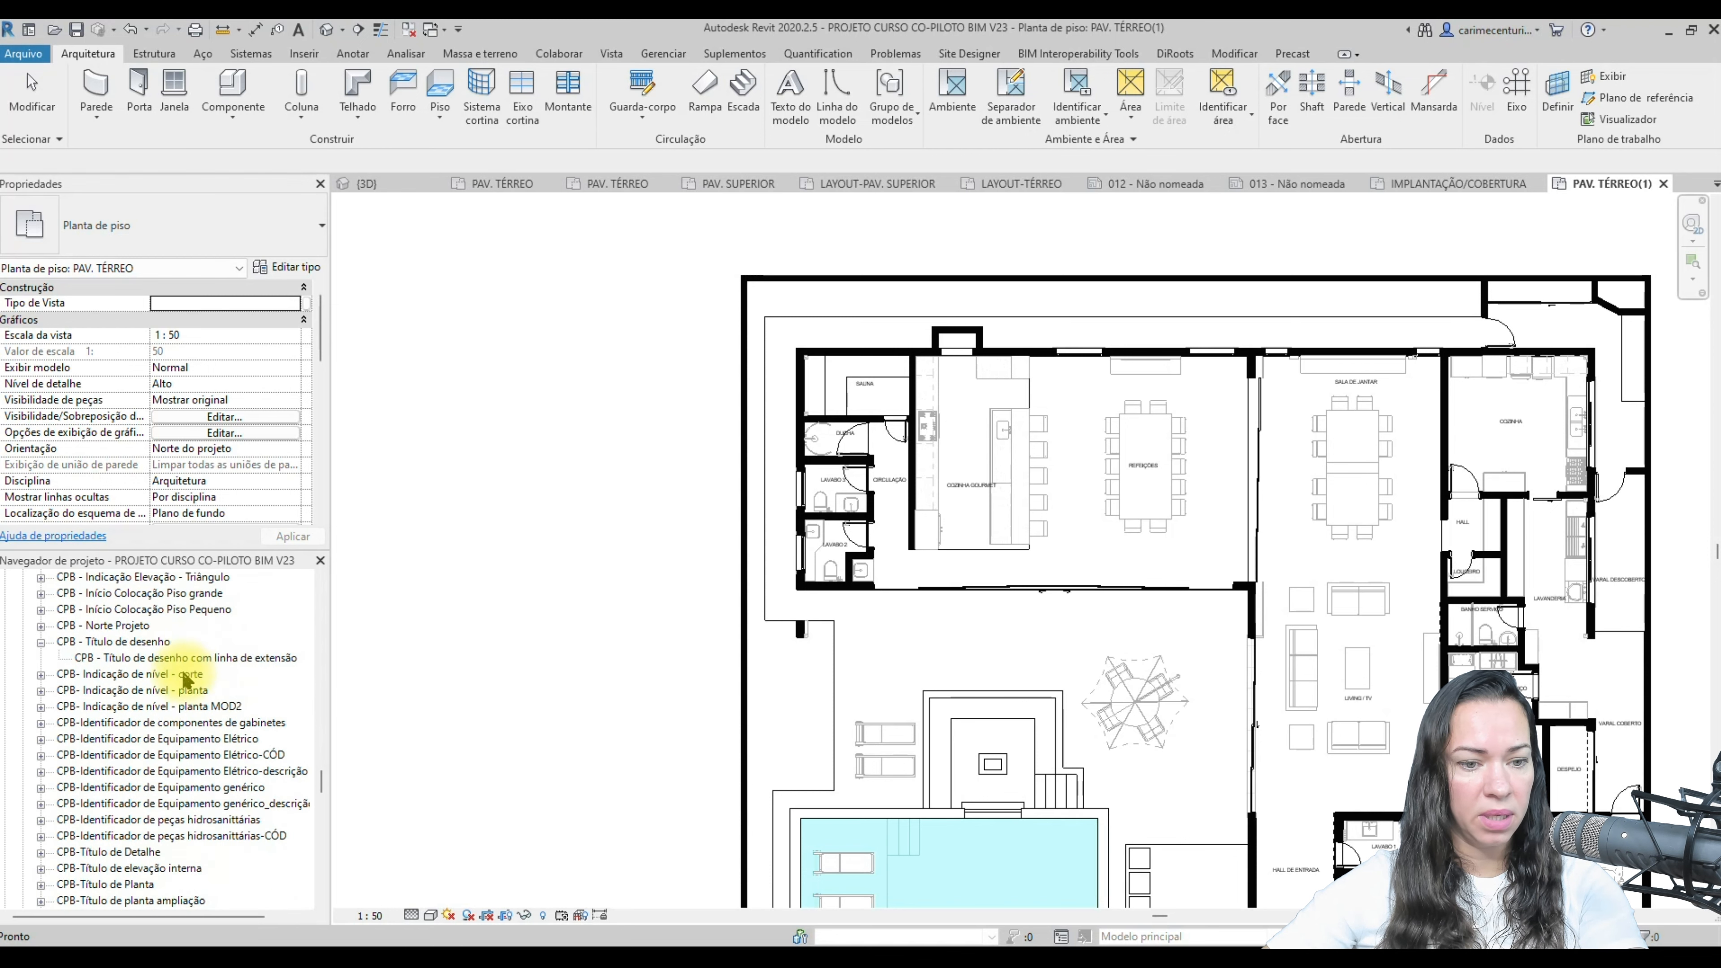
scroll(189, 675, "down", 6)
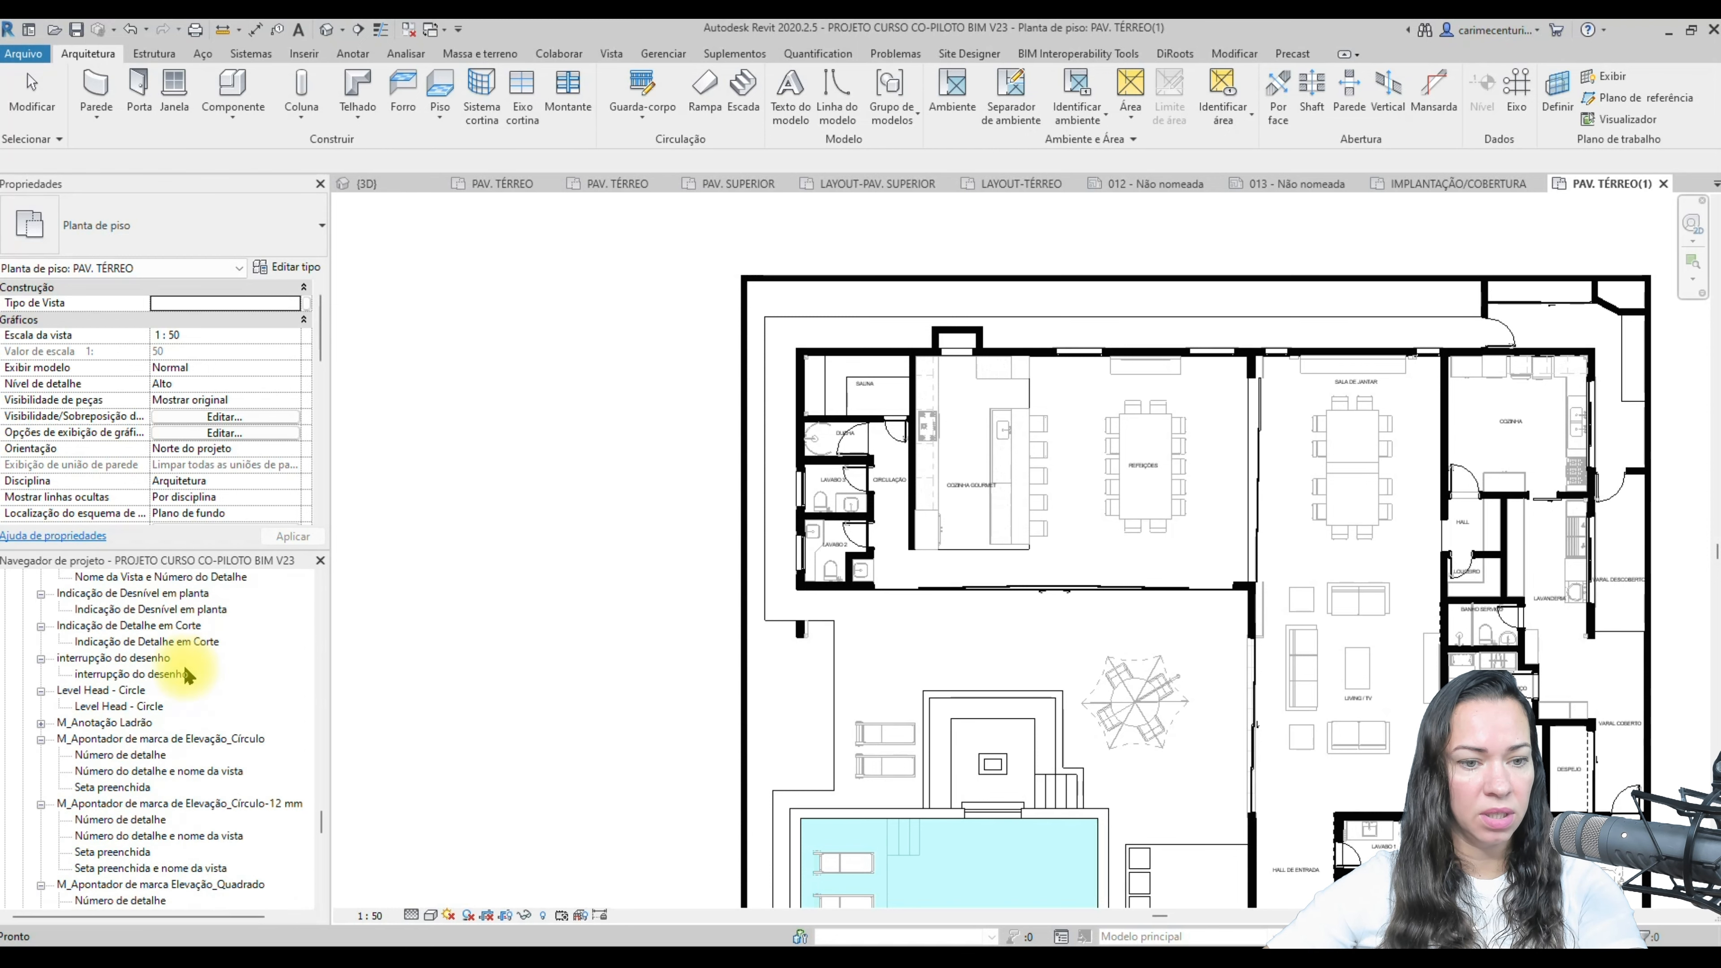
scroll(188, 674, "down", 8)
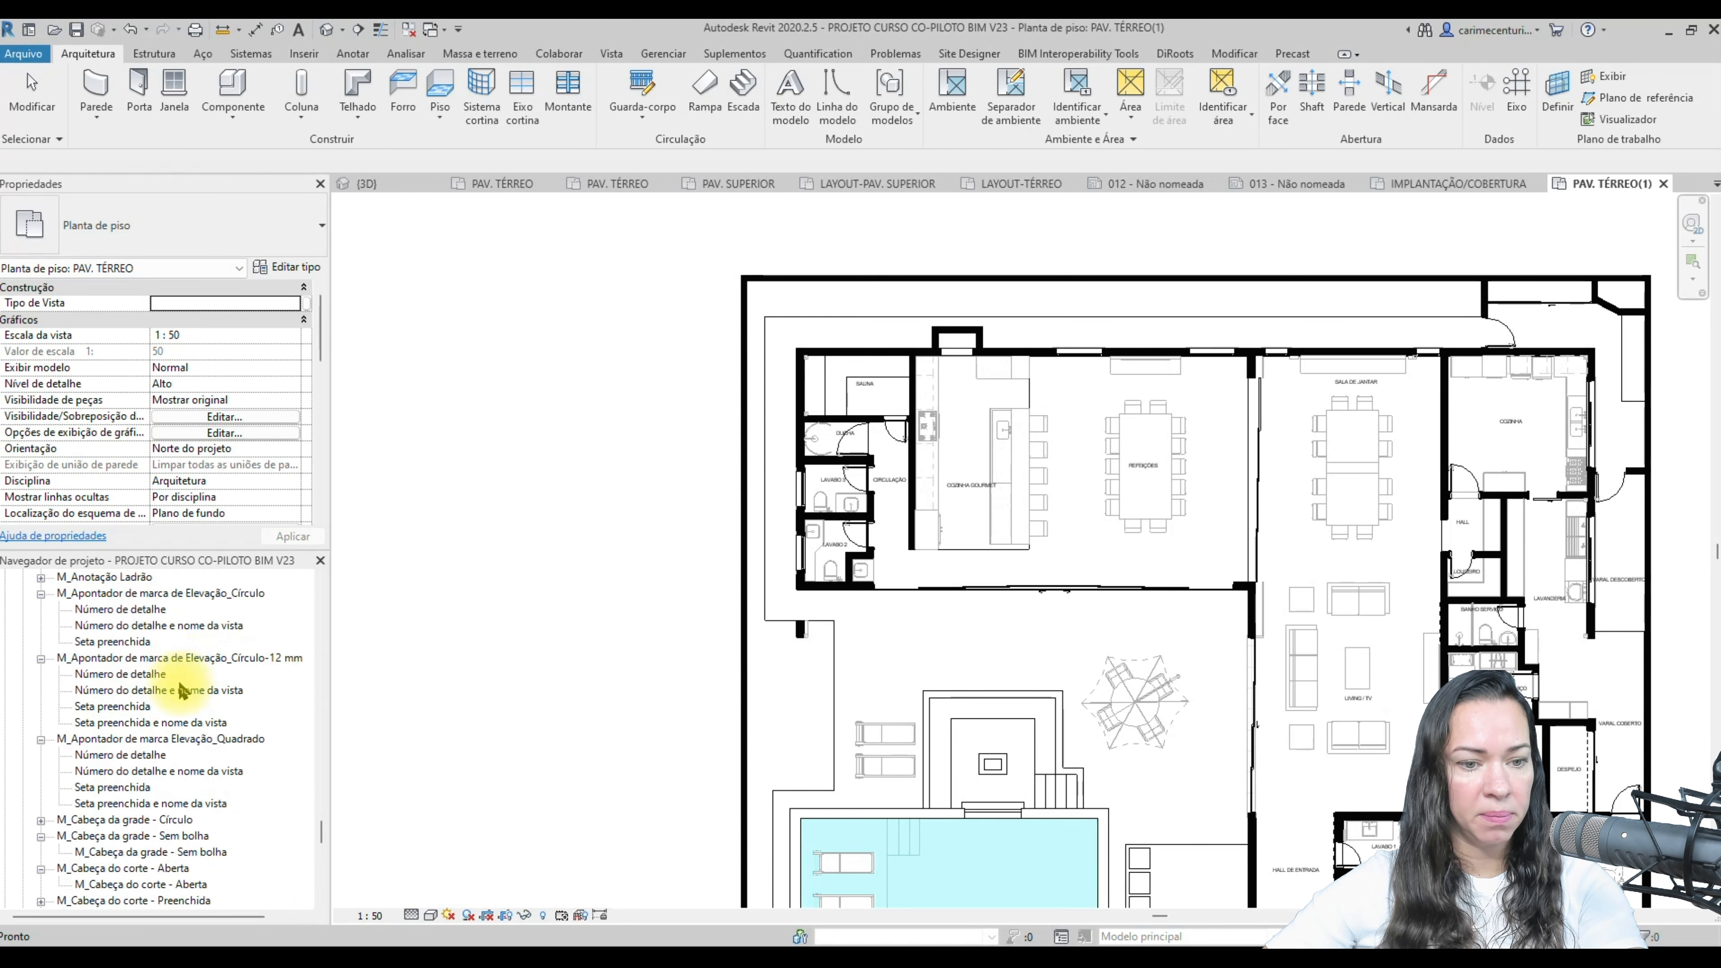
scroll(181, 691, "down", 2)
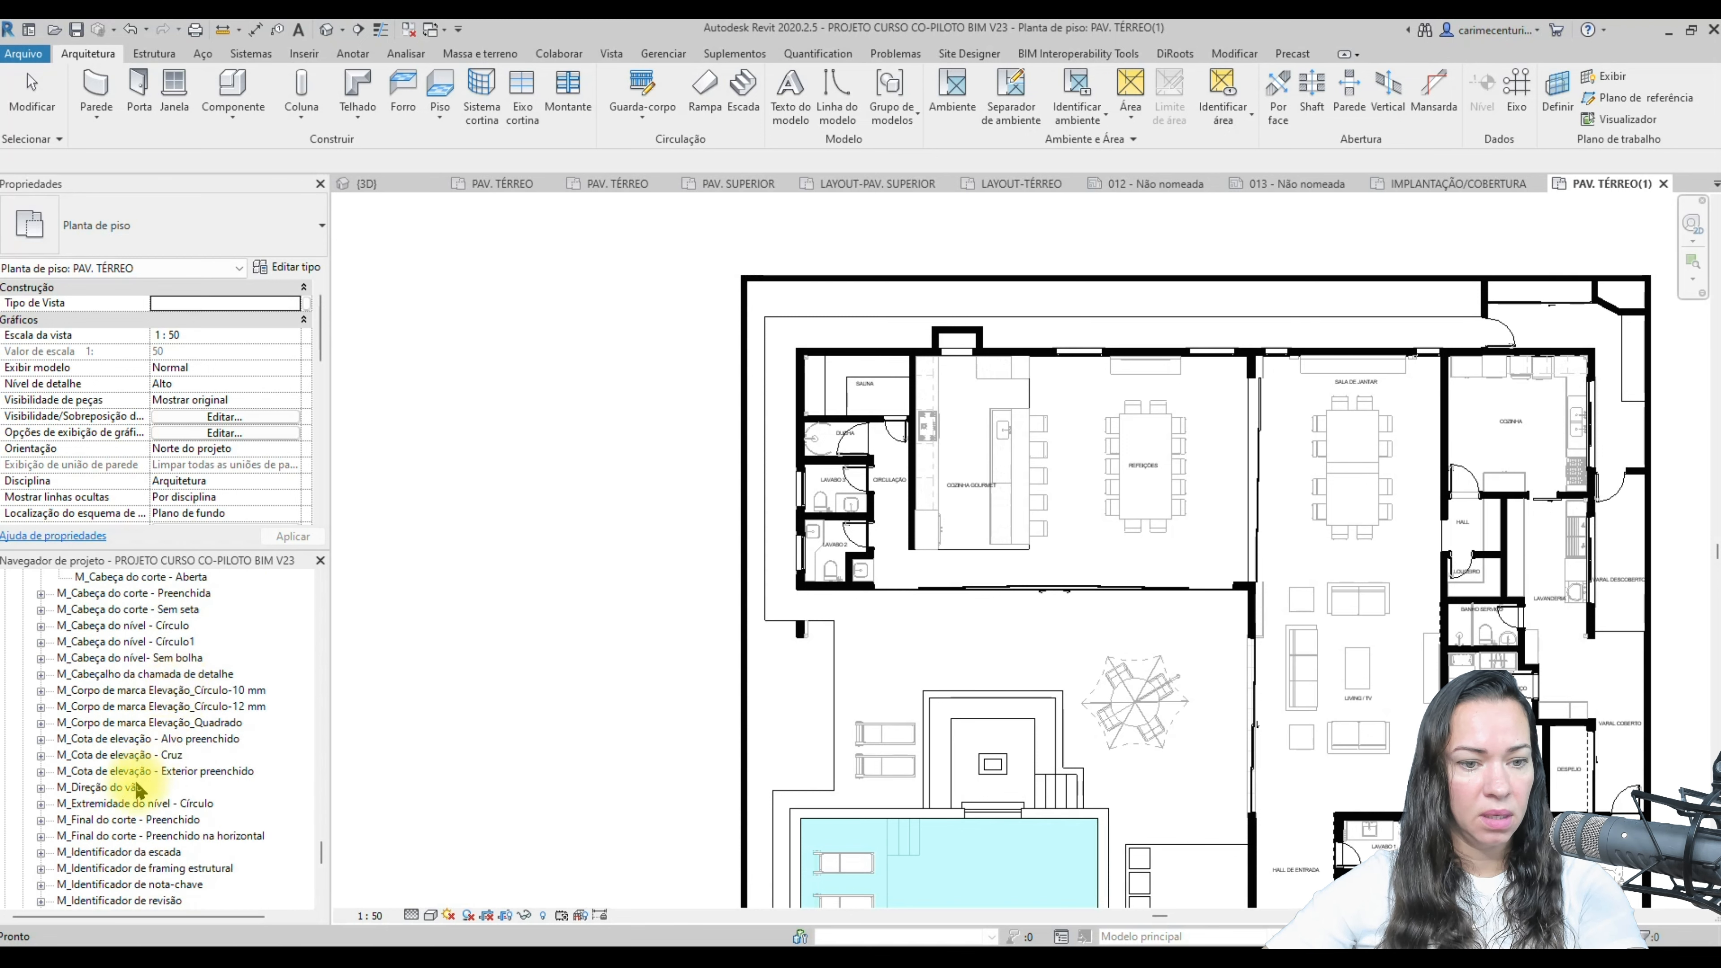
scroll(118, 885, "down", 4)
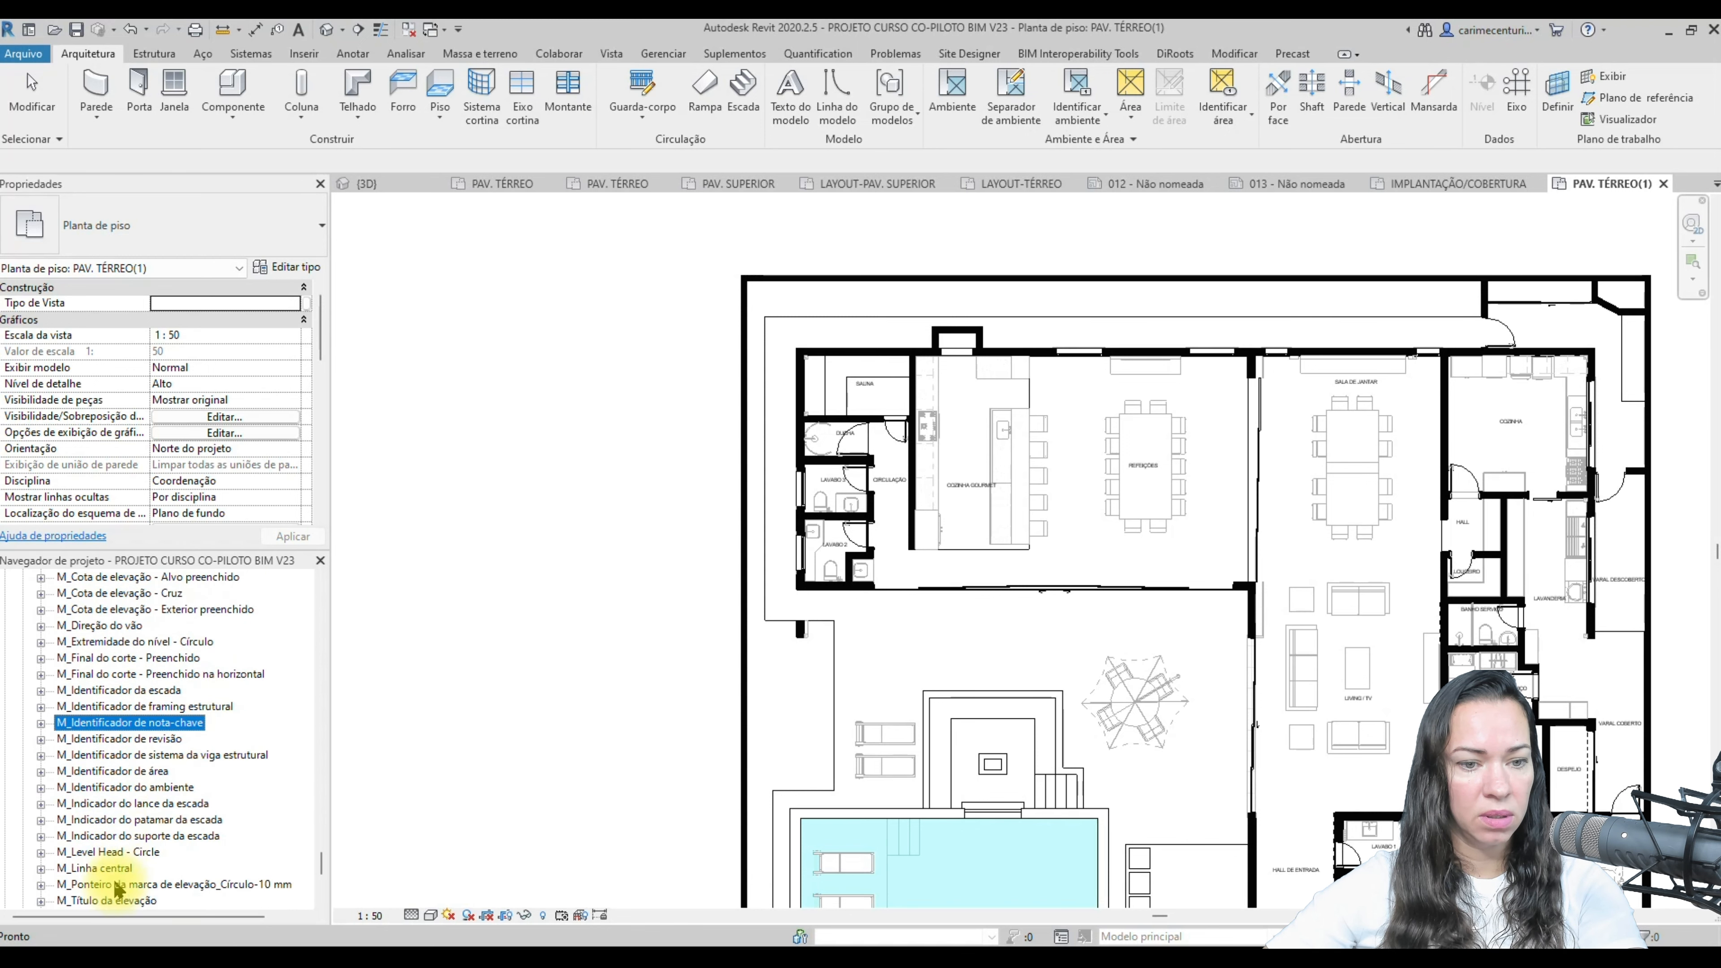
left_click(117, 790)
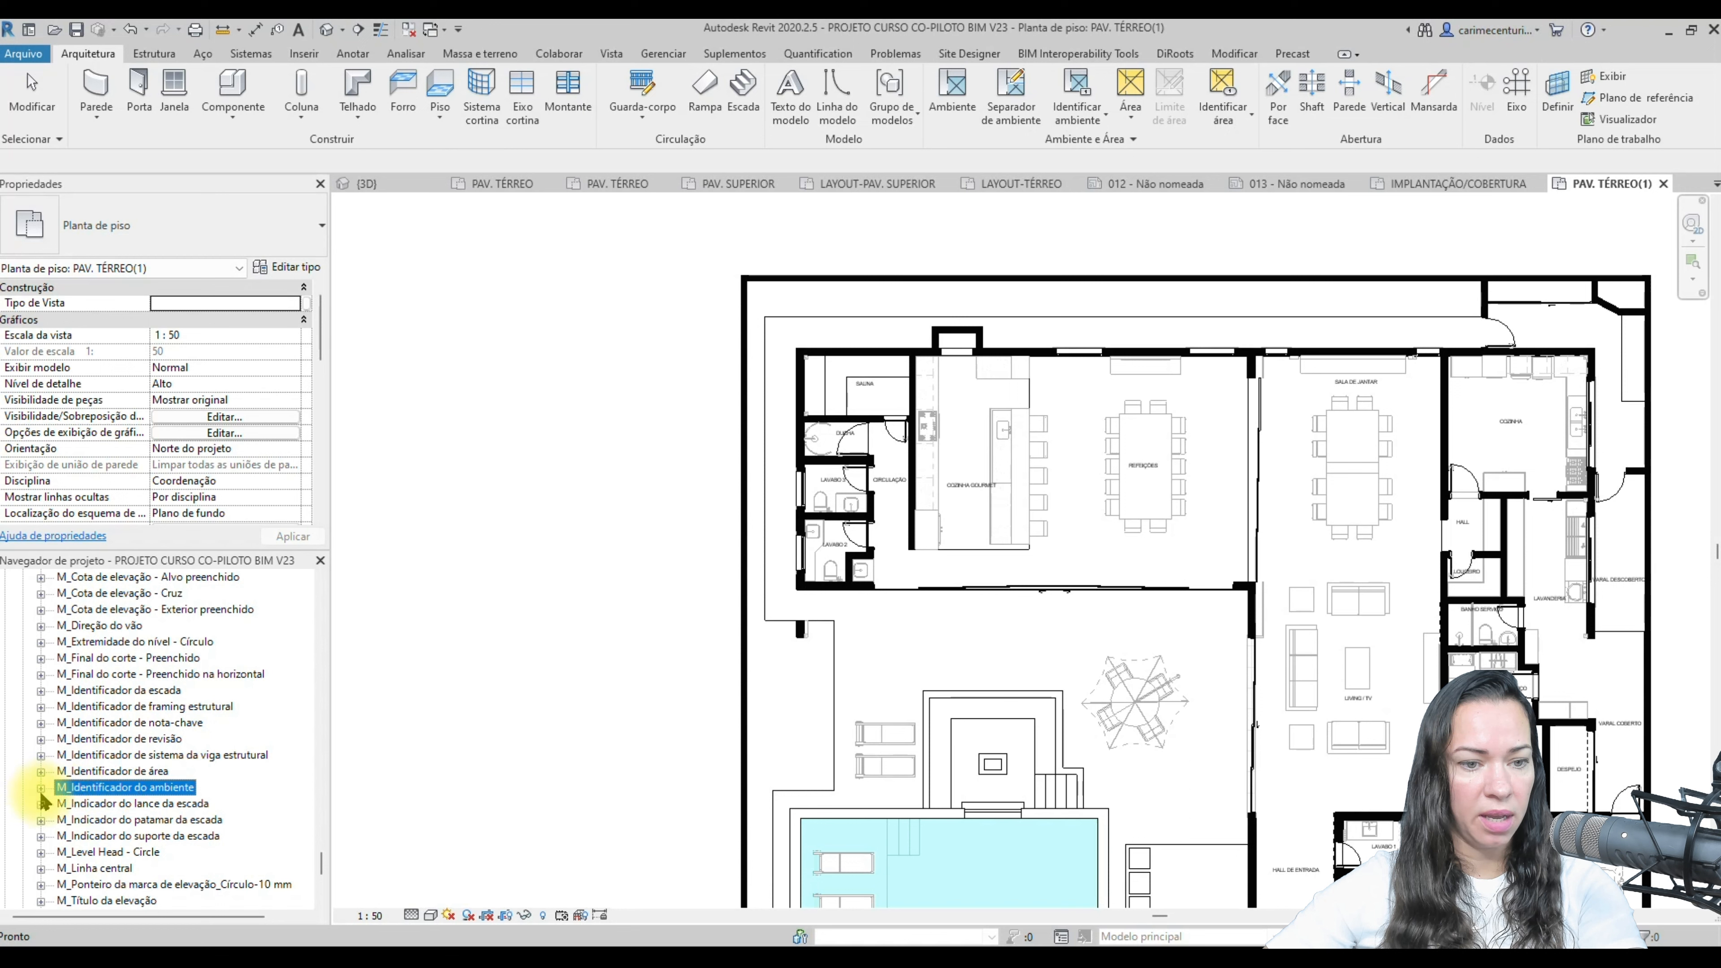
right_click(124, 792)
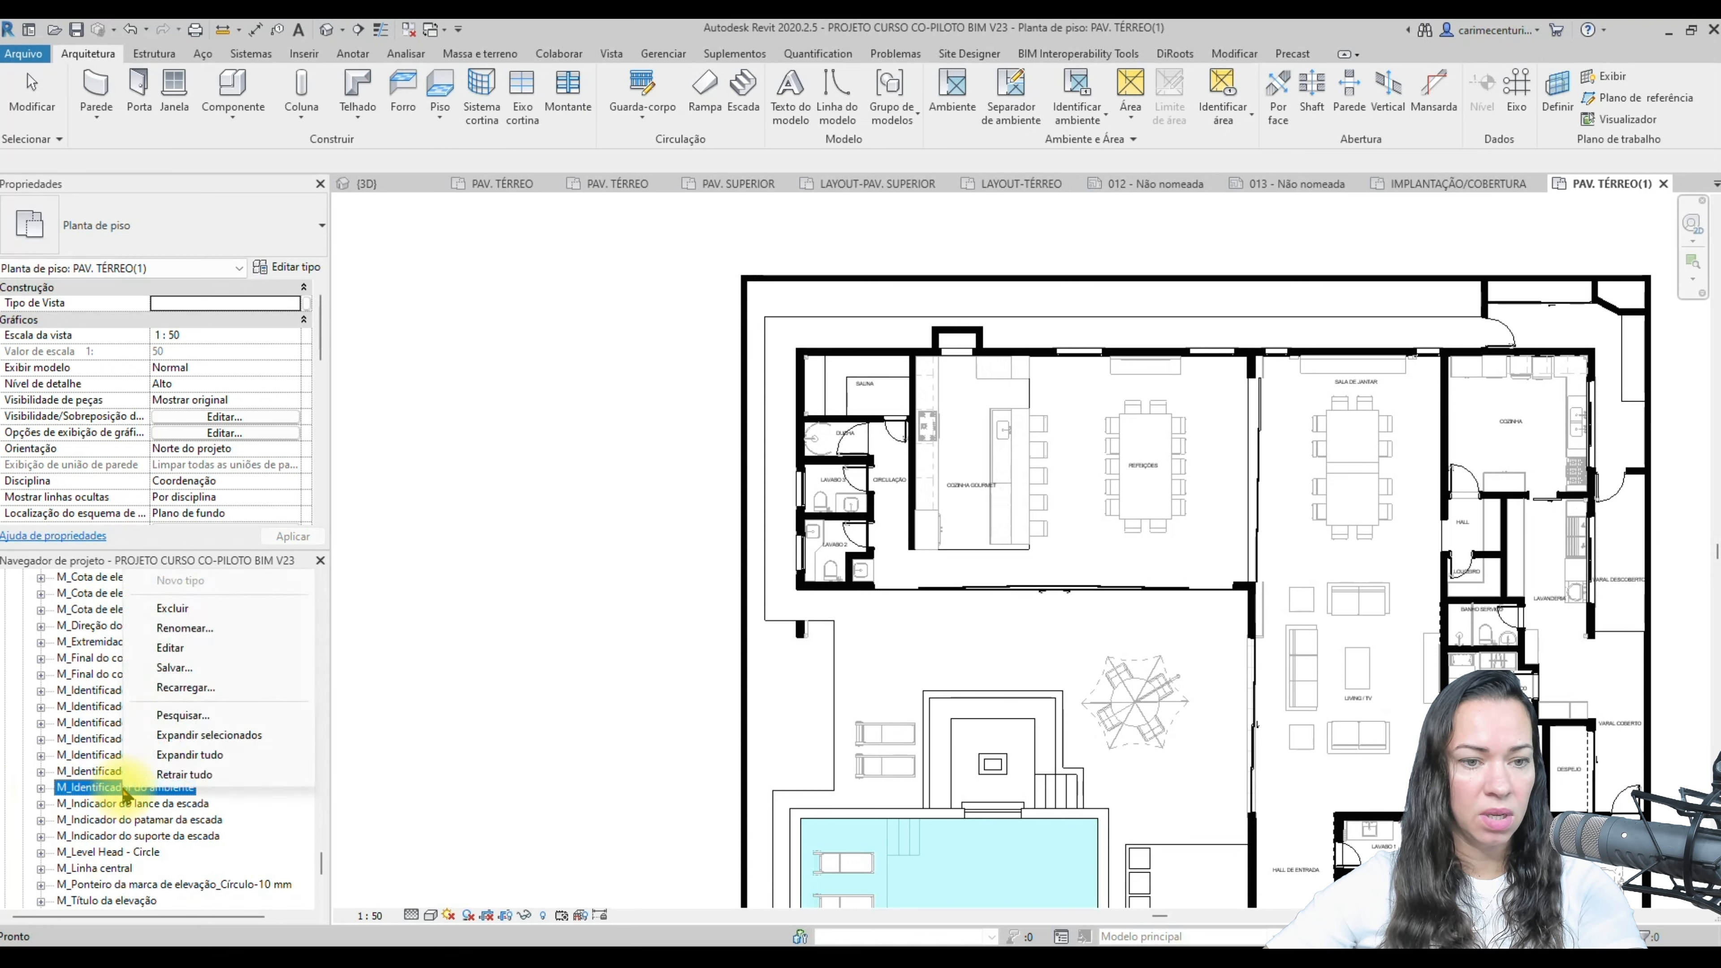
left_click(185, 648)
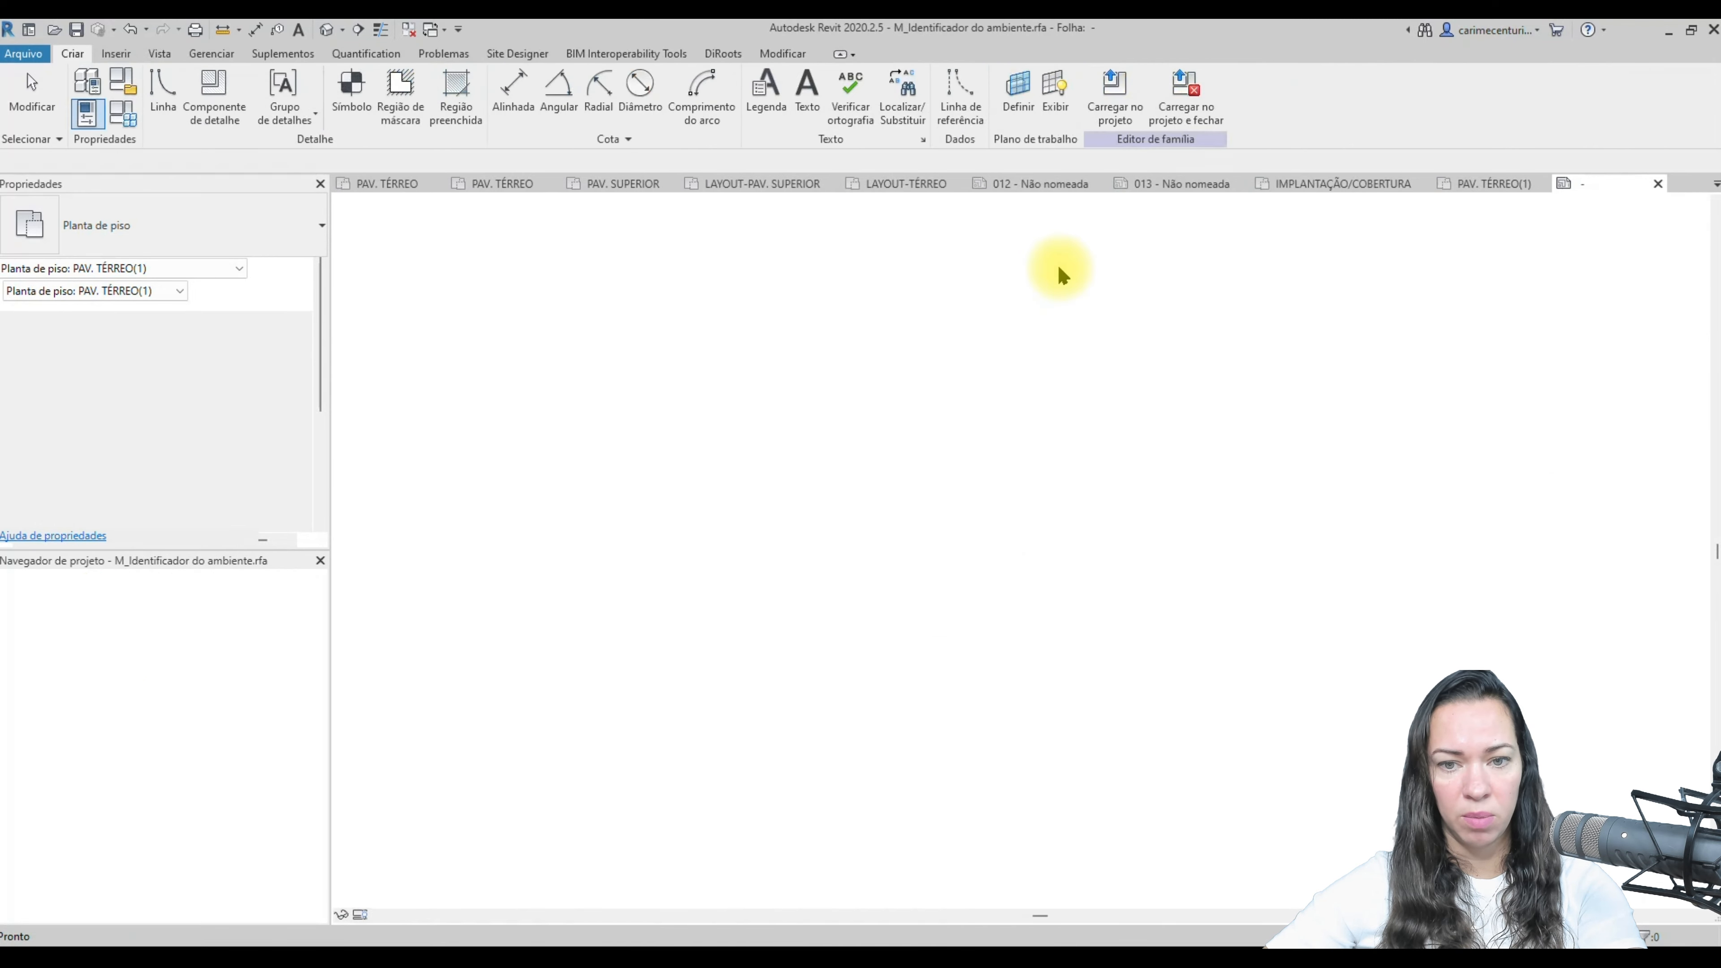
- Temporarily hide the three groups of dimensions surrounding the labels in the room tag family
scroll(983, 499, "up", 6)
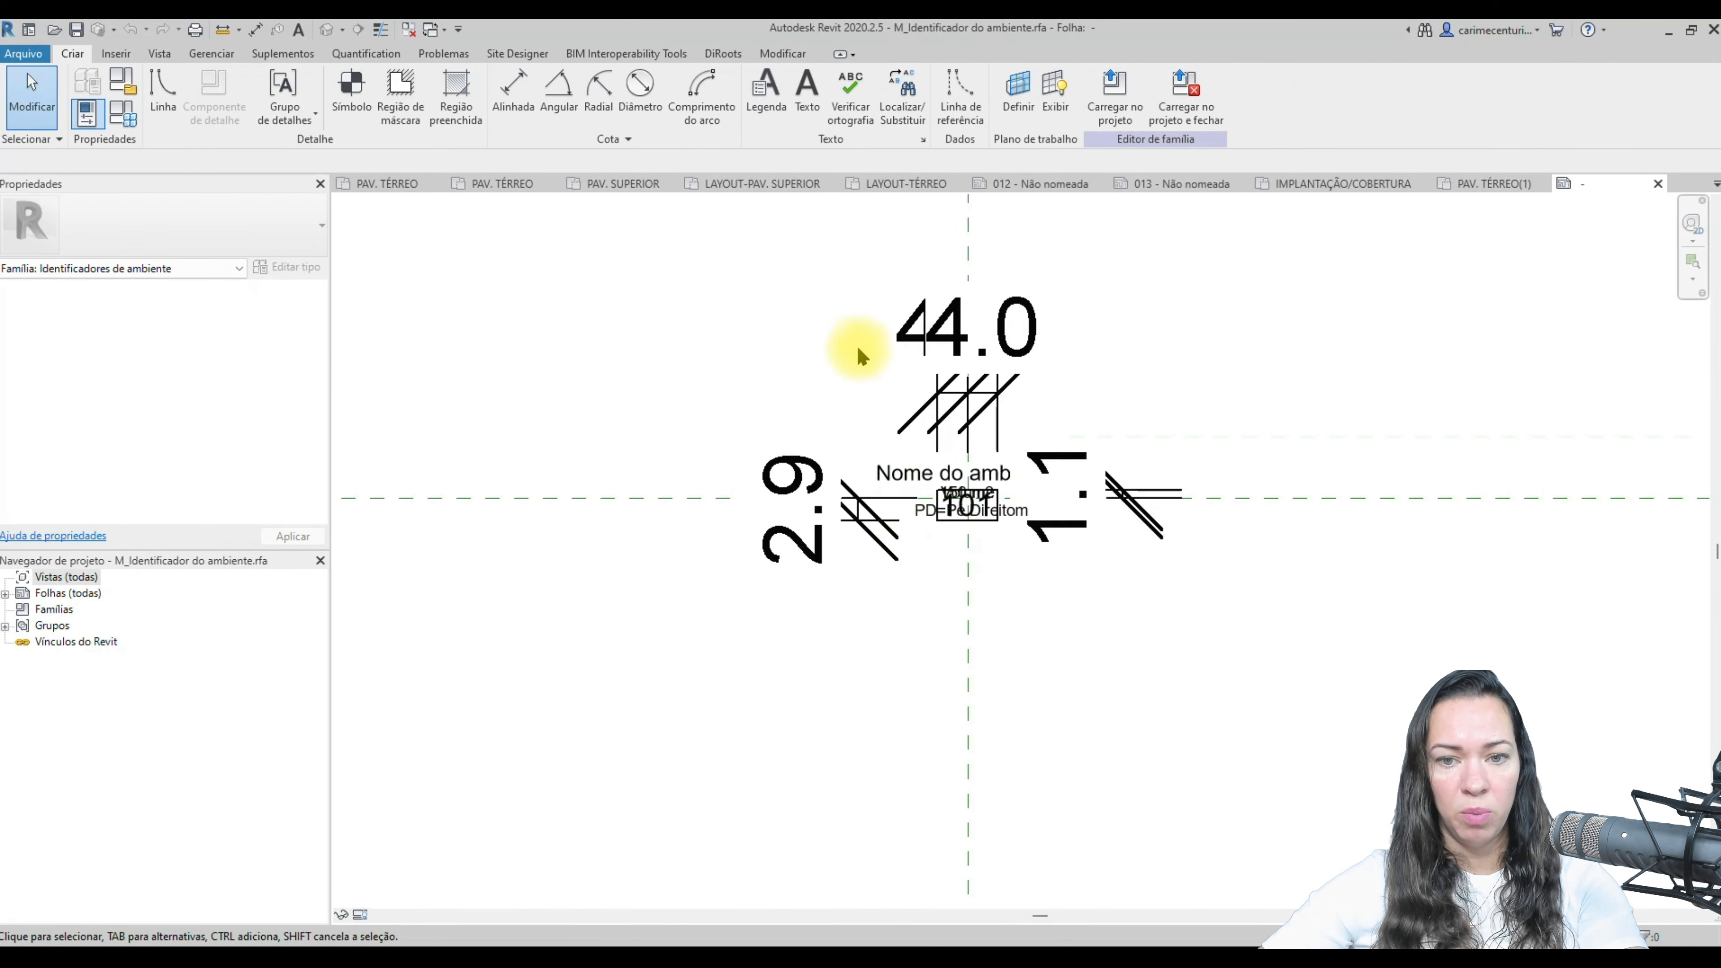
scroll(1227, 699, "up", 2)
left_click(1221, 692)
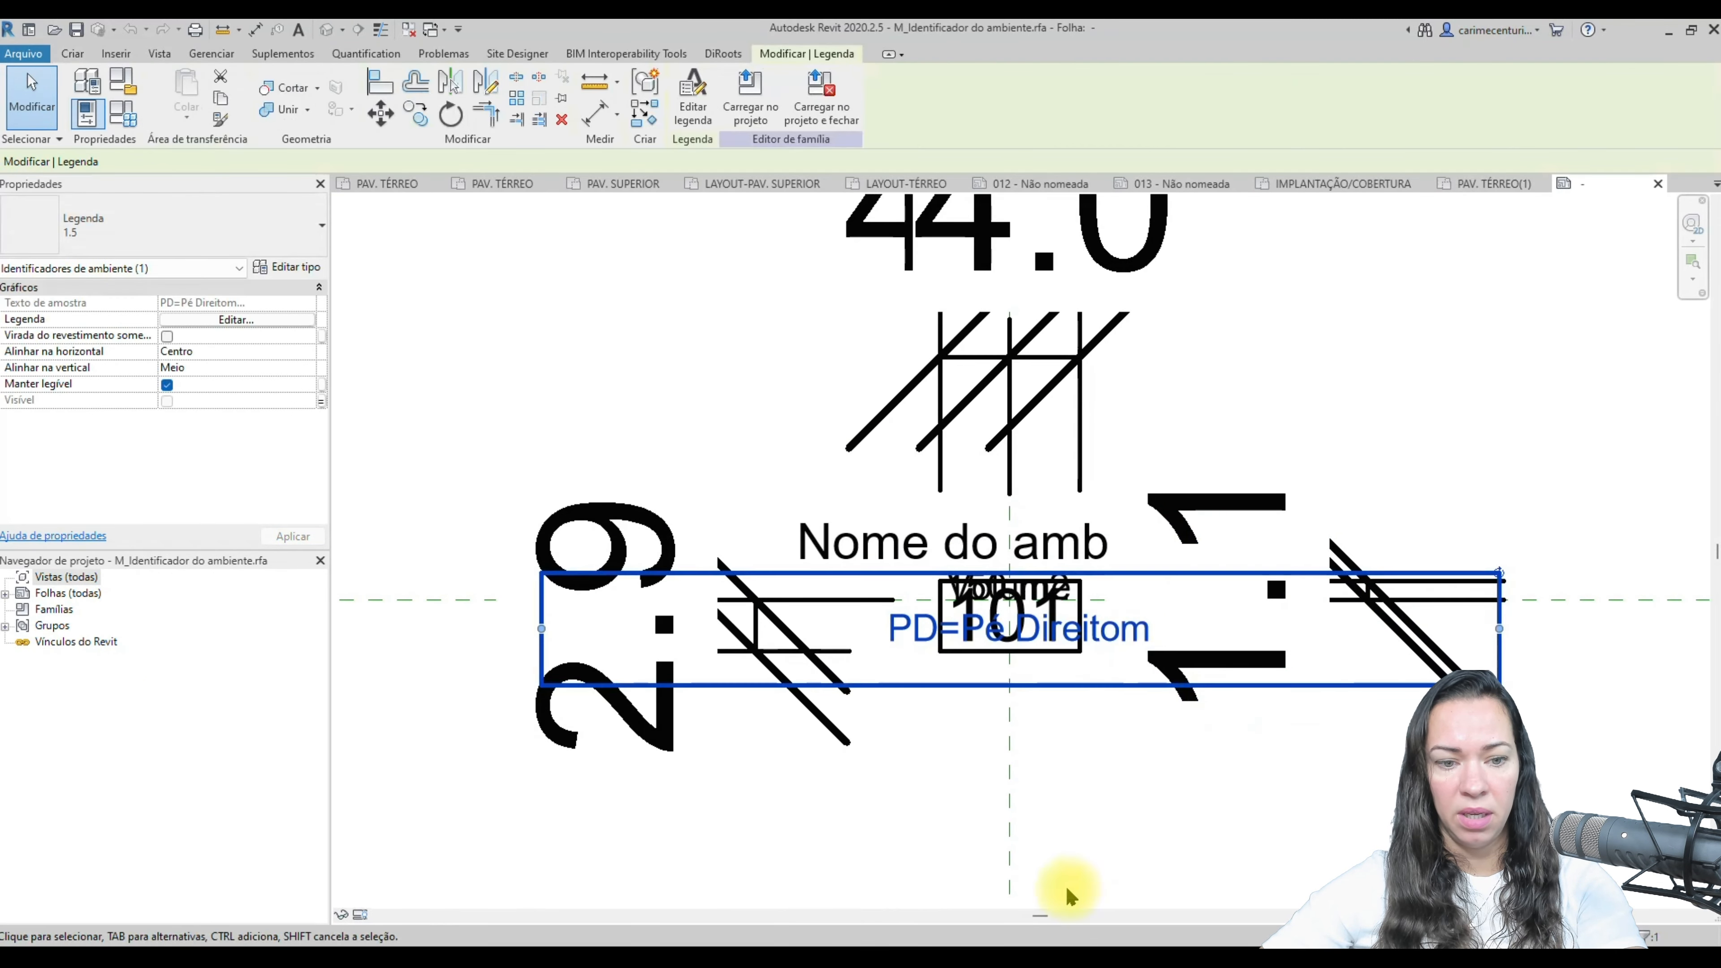
left_click(802, 881)
left_click(584, 704)
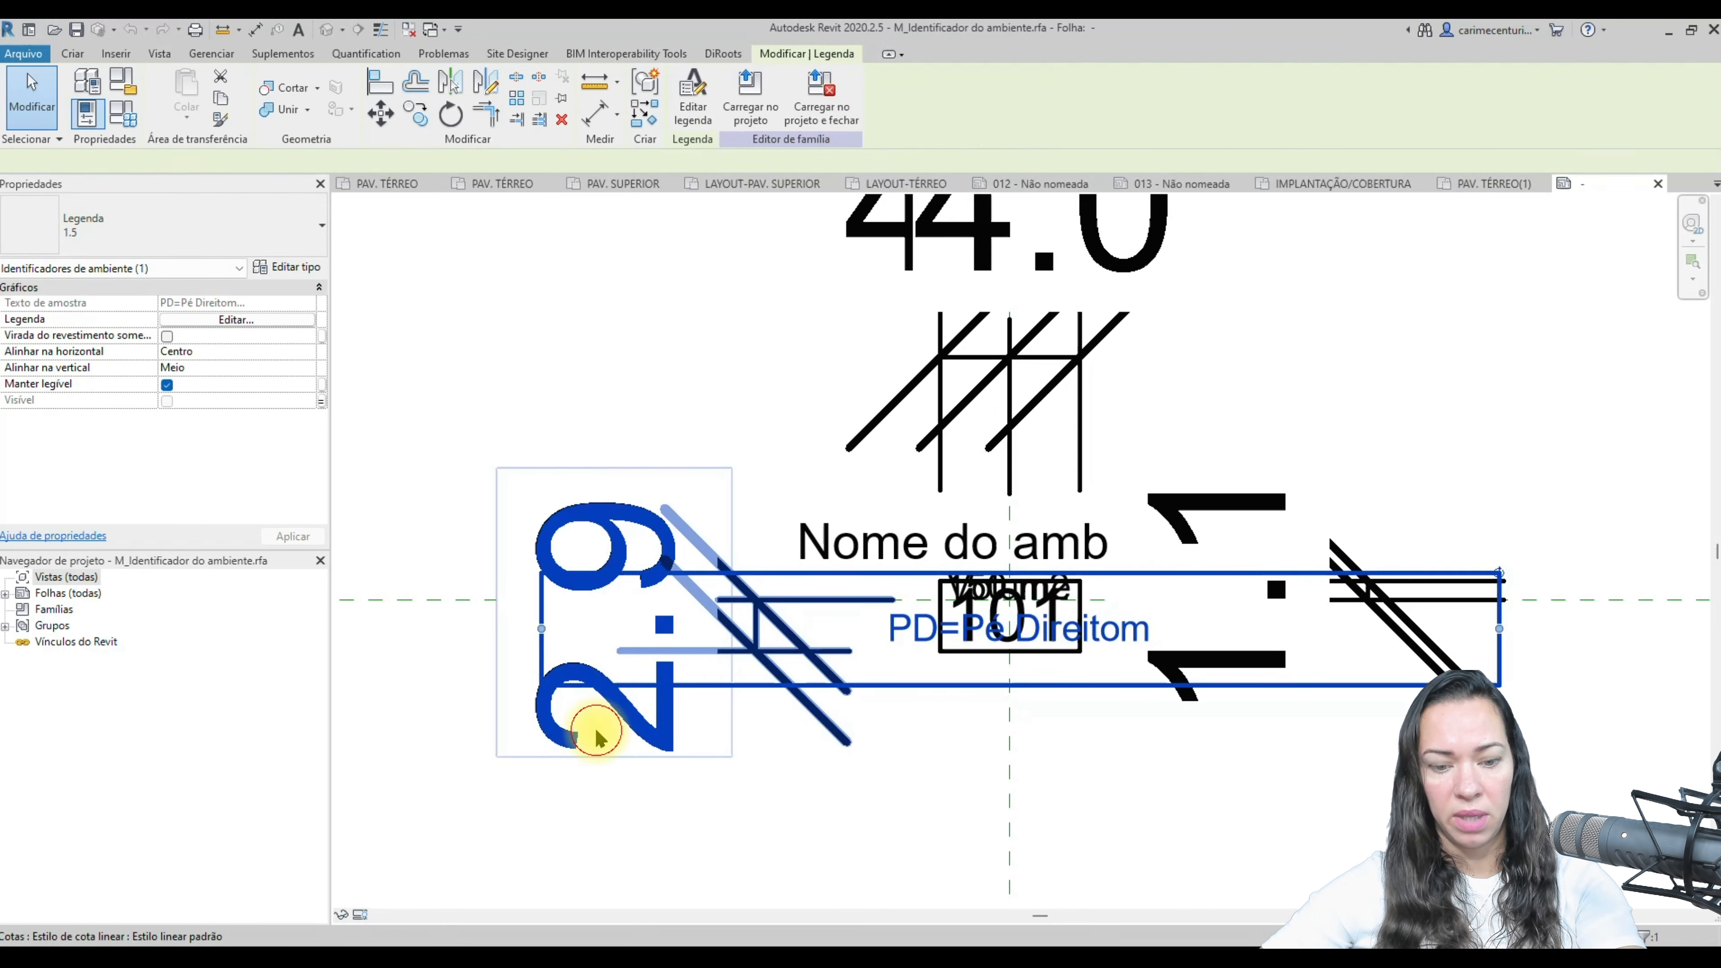
left_click(596, 736)
key("h")
key("h")
left_click(990, 250)
key("h")
key("h")
left_click(1403, 575)
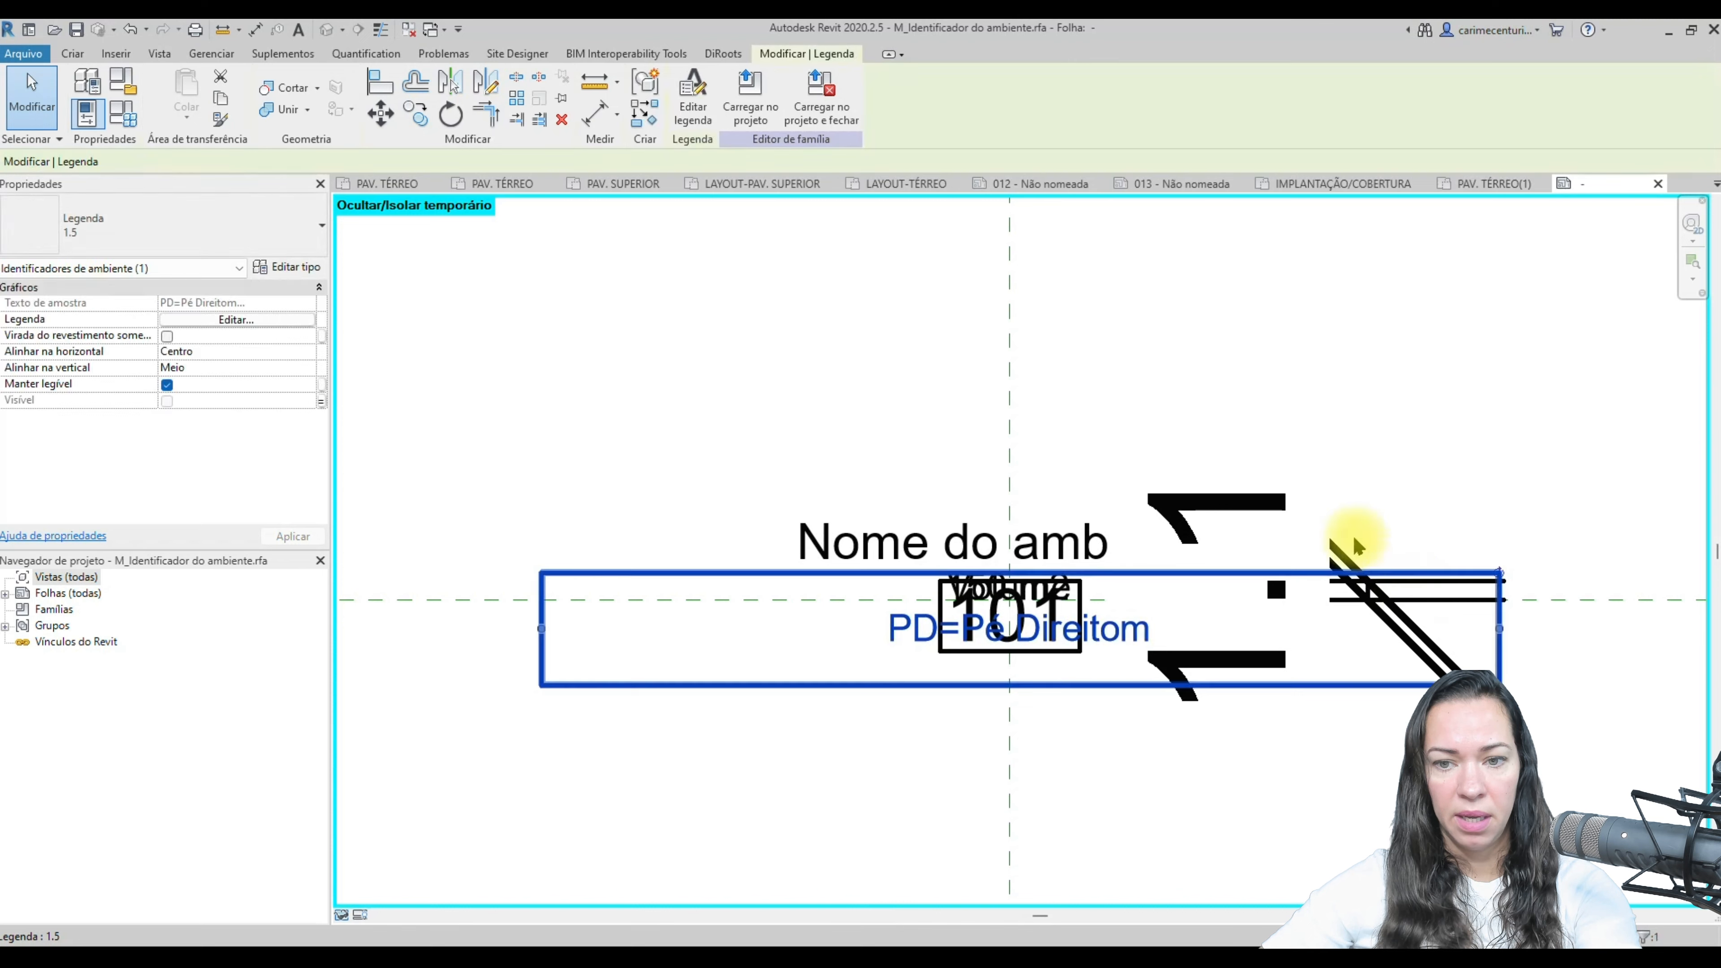
left_click(1304, 512)
key("h")
scroll(748, 687, "up", 4)
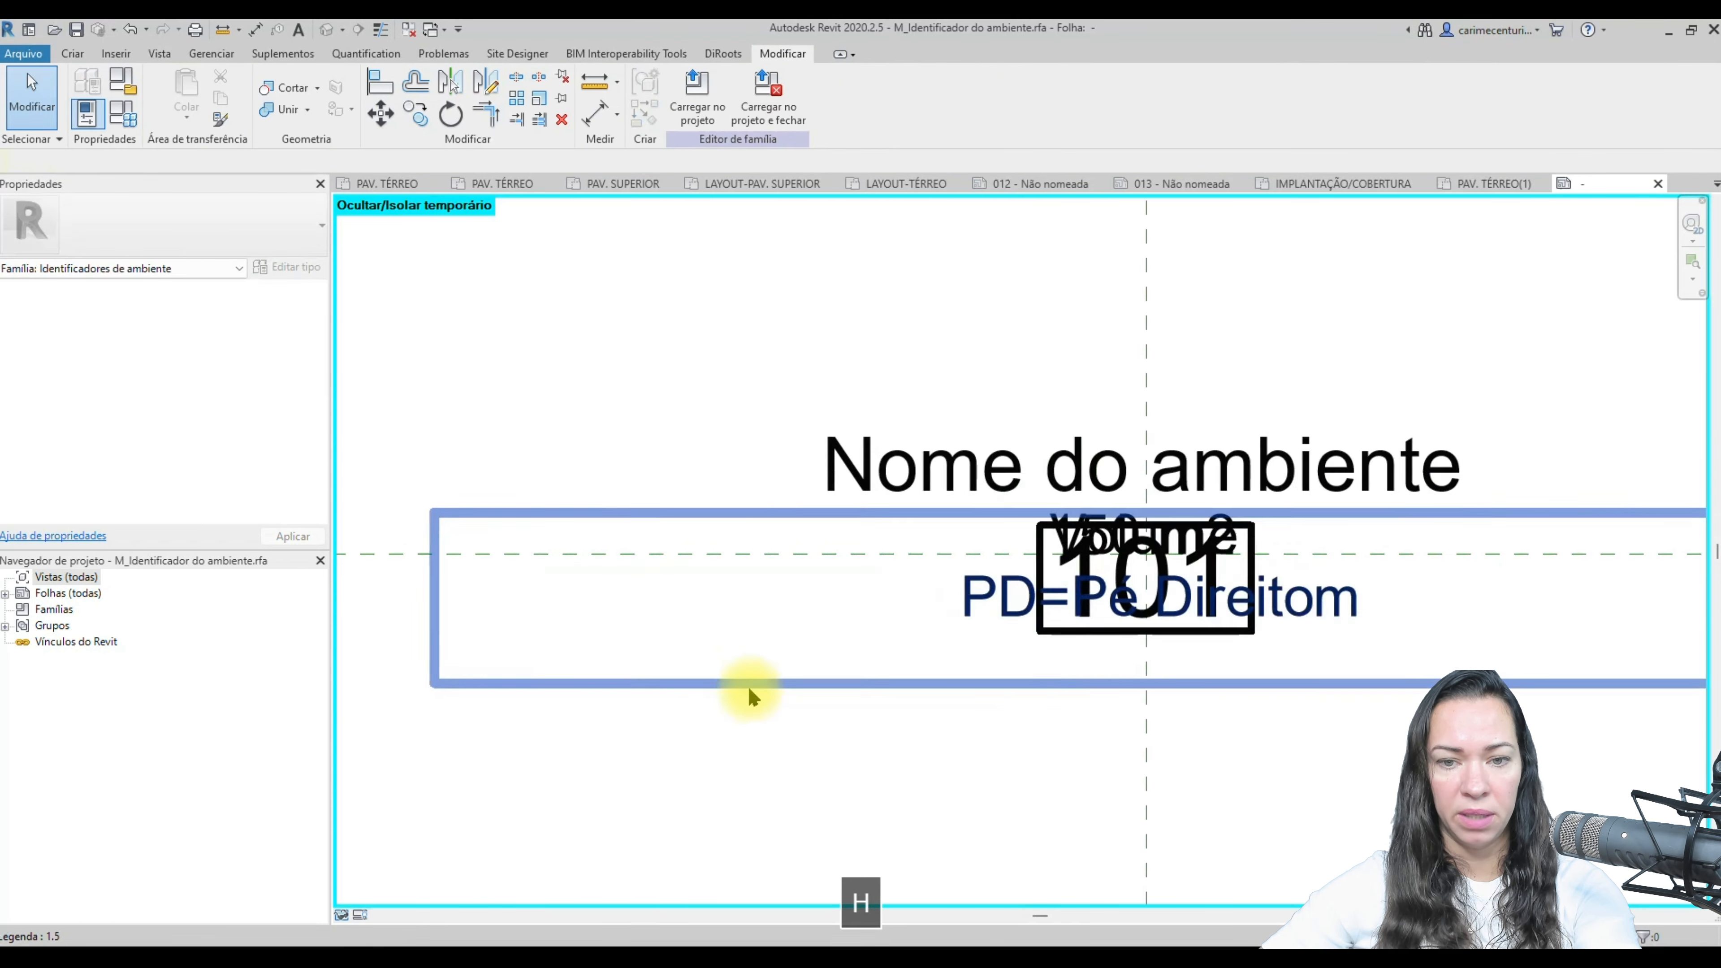
- Temporarily hide the overlapping room name, PD=Pé Direito, Volume, 150 m2 and 101 labels one by one
left_click(829, 453)
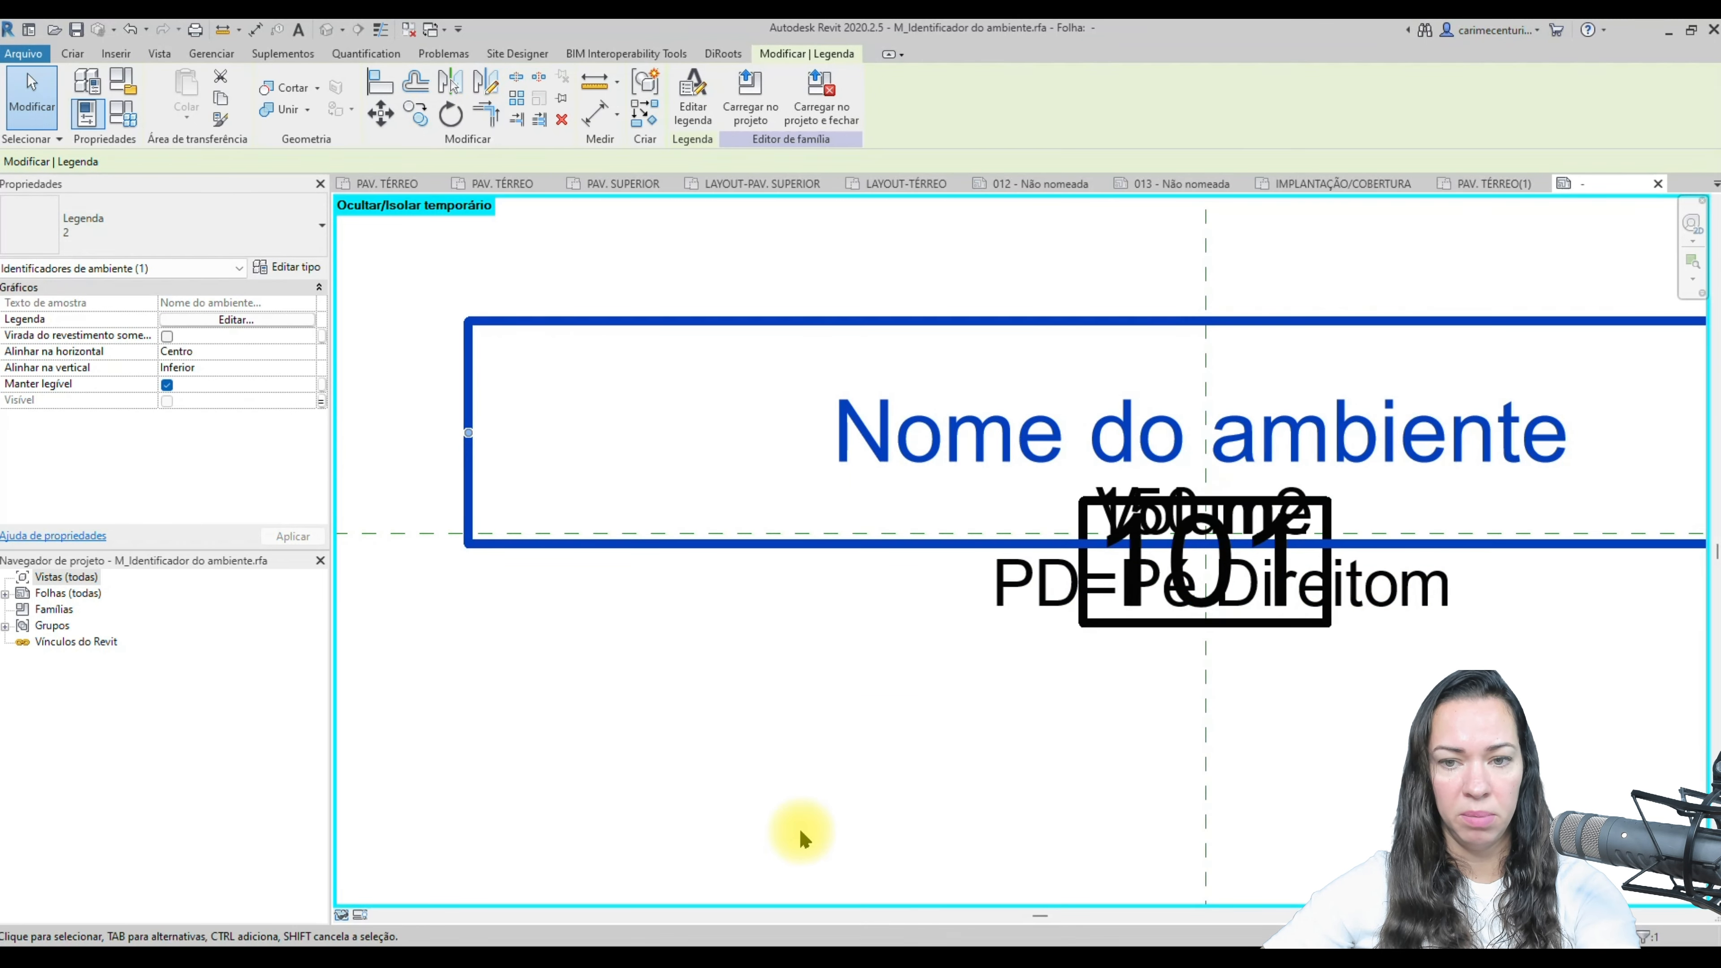
key("h")
key("h")
left_click(1018, 612)
key("h")
key("h")
left_click(1117, 463)
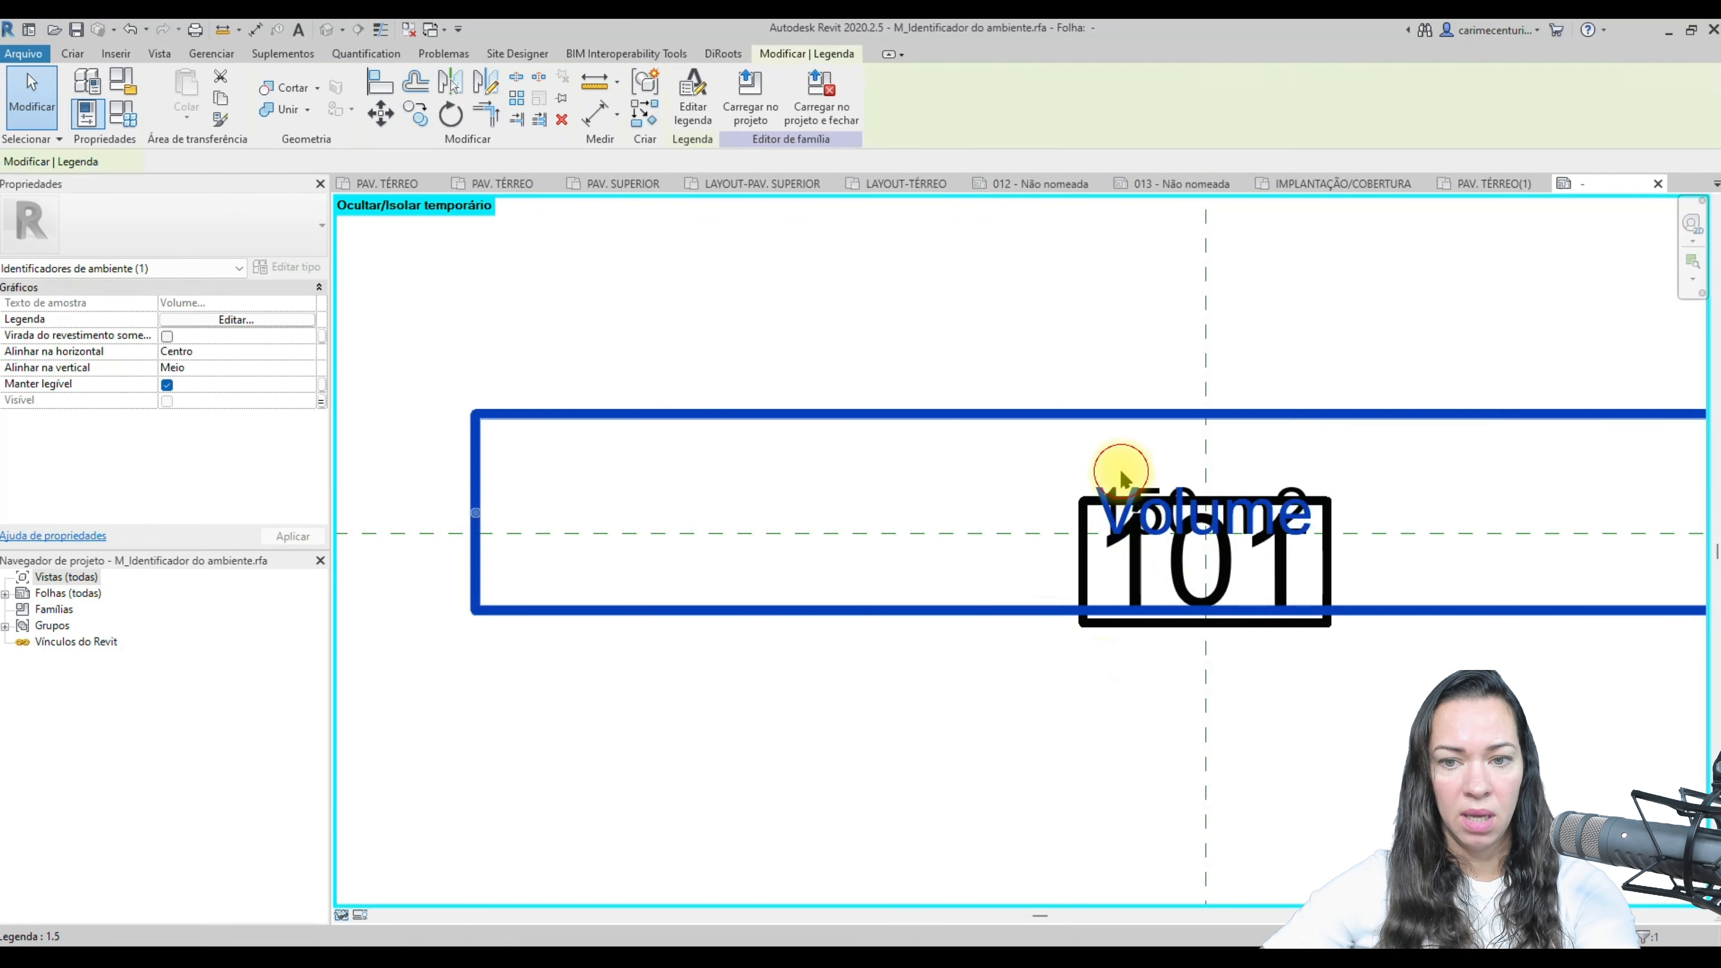
left_click(1131, 490)
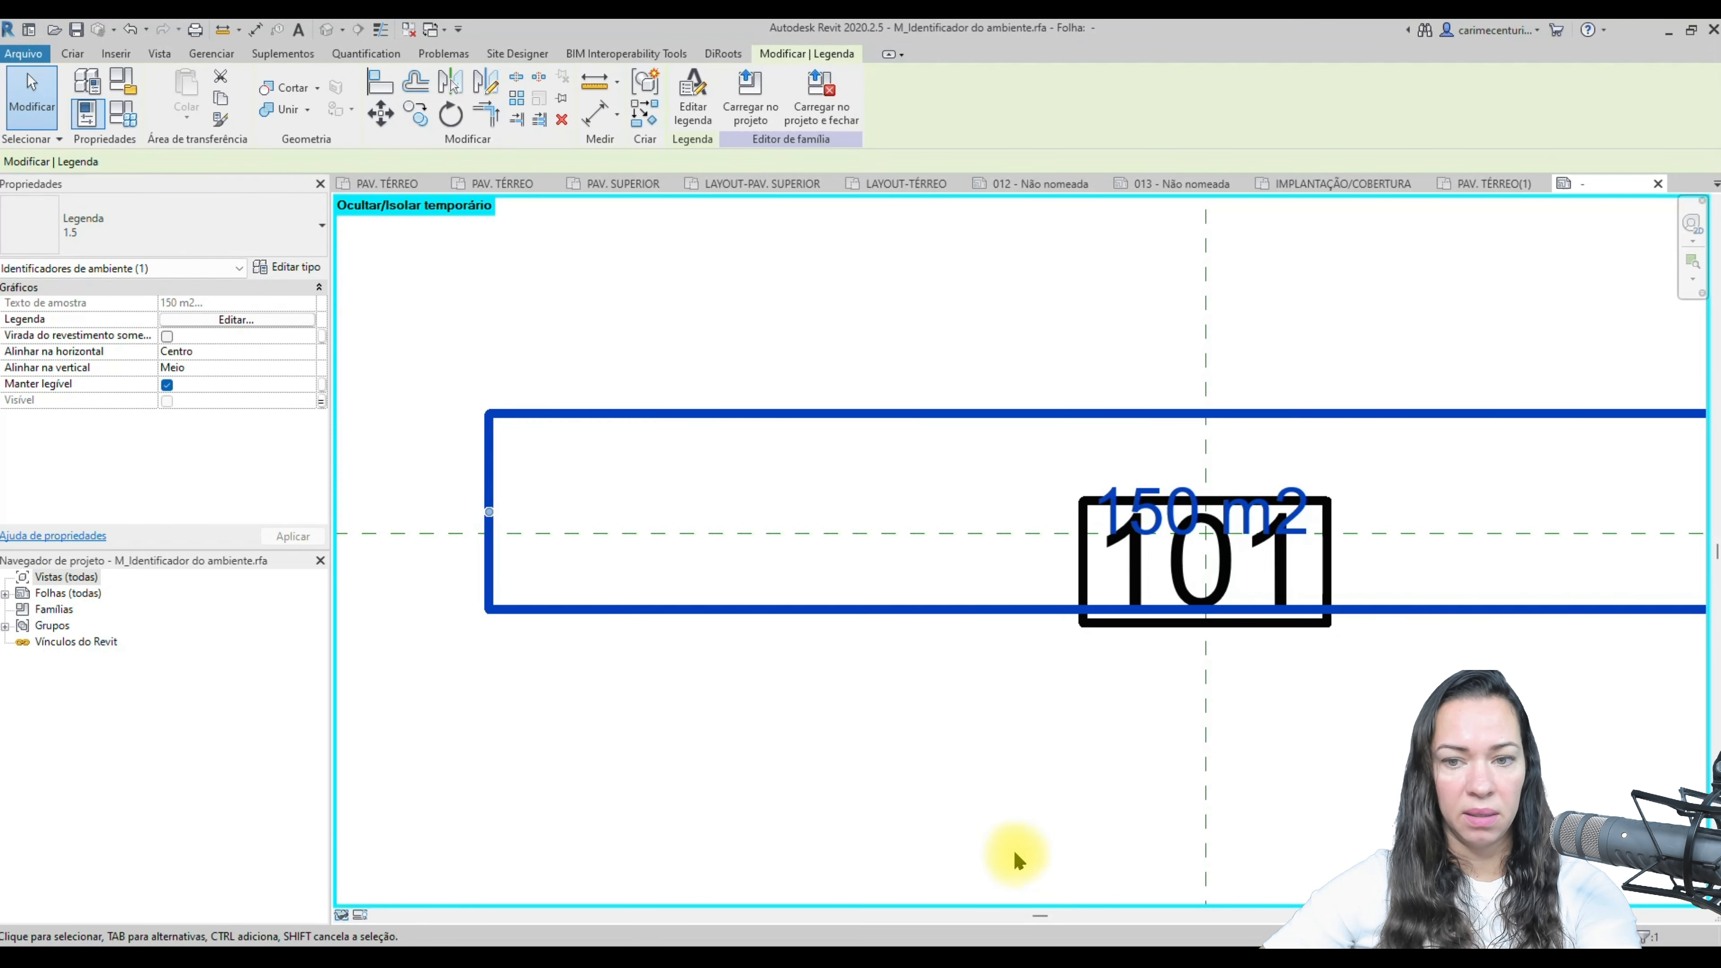
key("e")
key("h")
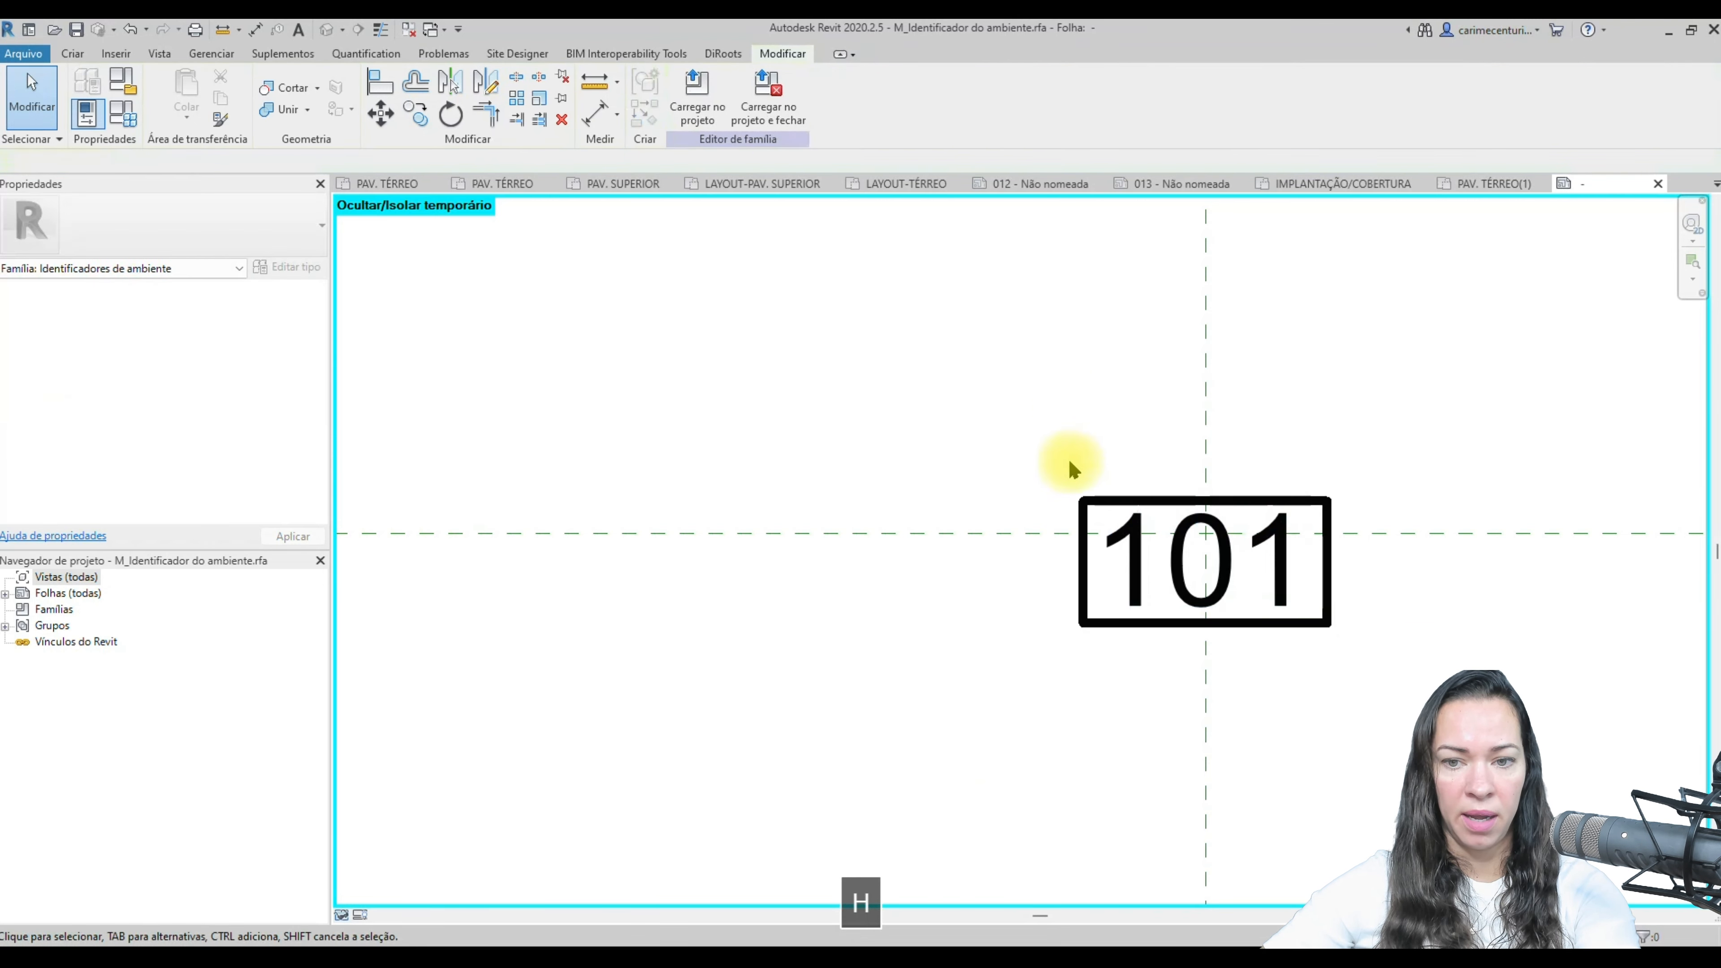
left_click(1091, 603)
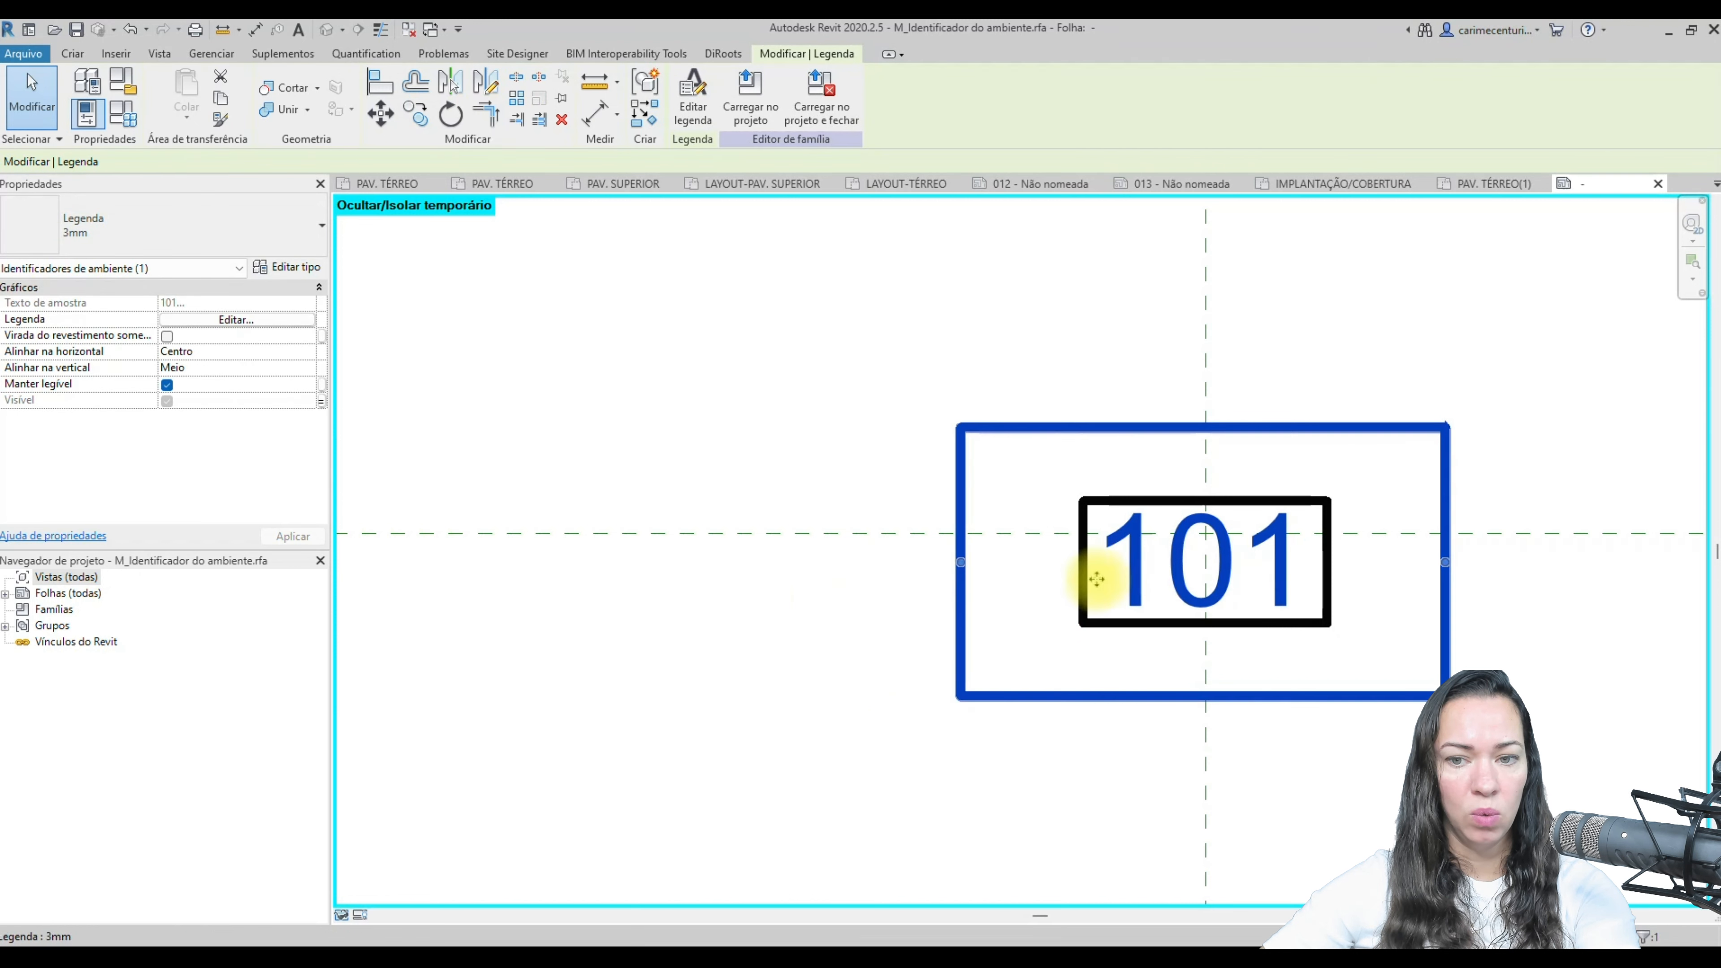
key("h")
key("c")
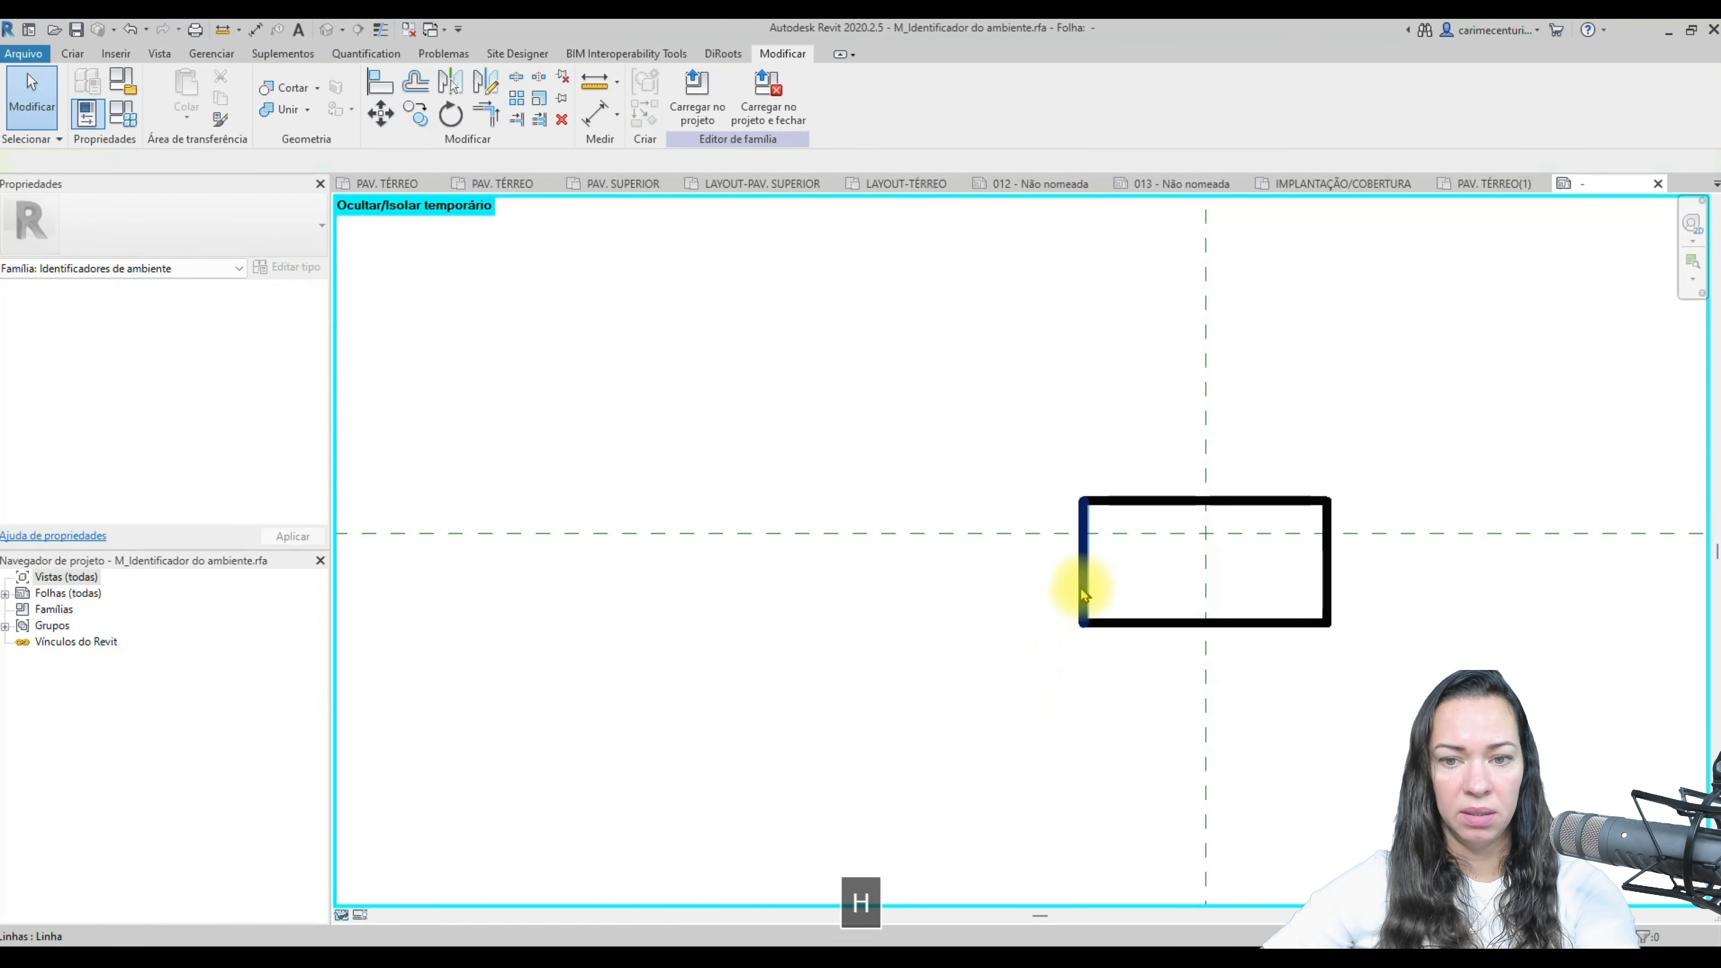
- Select the rectangular outline of the room number as a chain, and restore all temporarily hidden elements
key("Tab")
left_click(1081, 590)
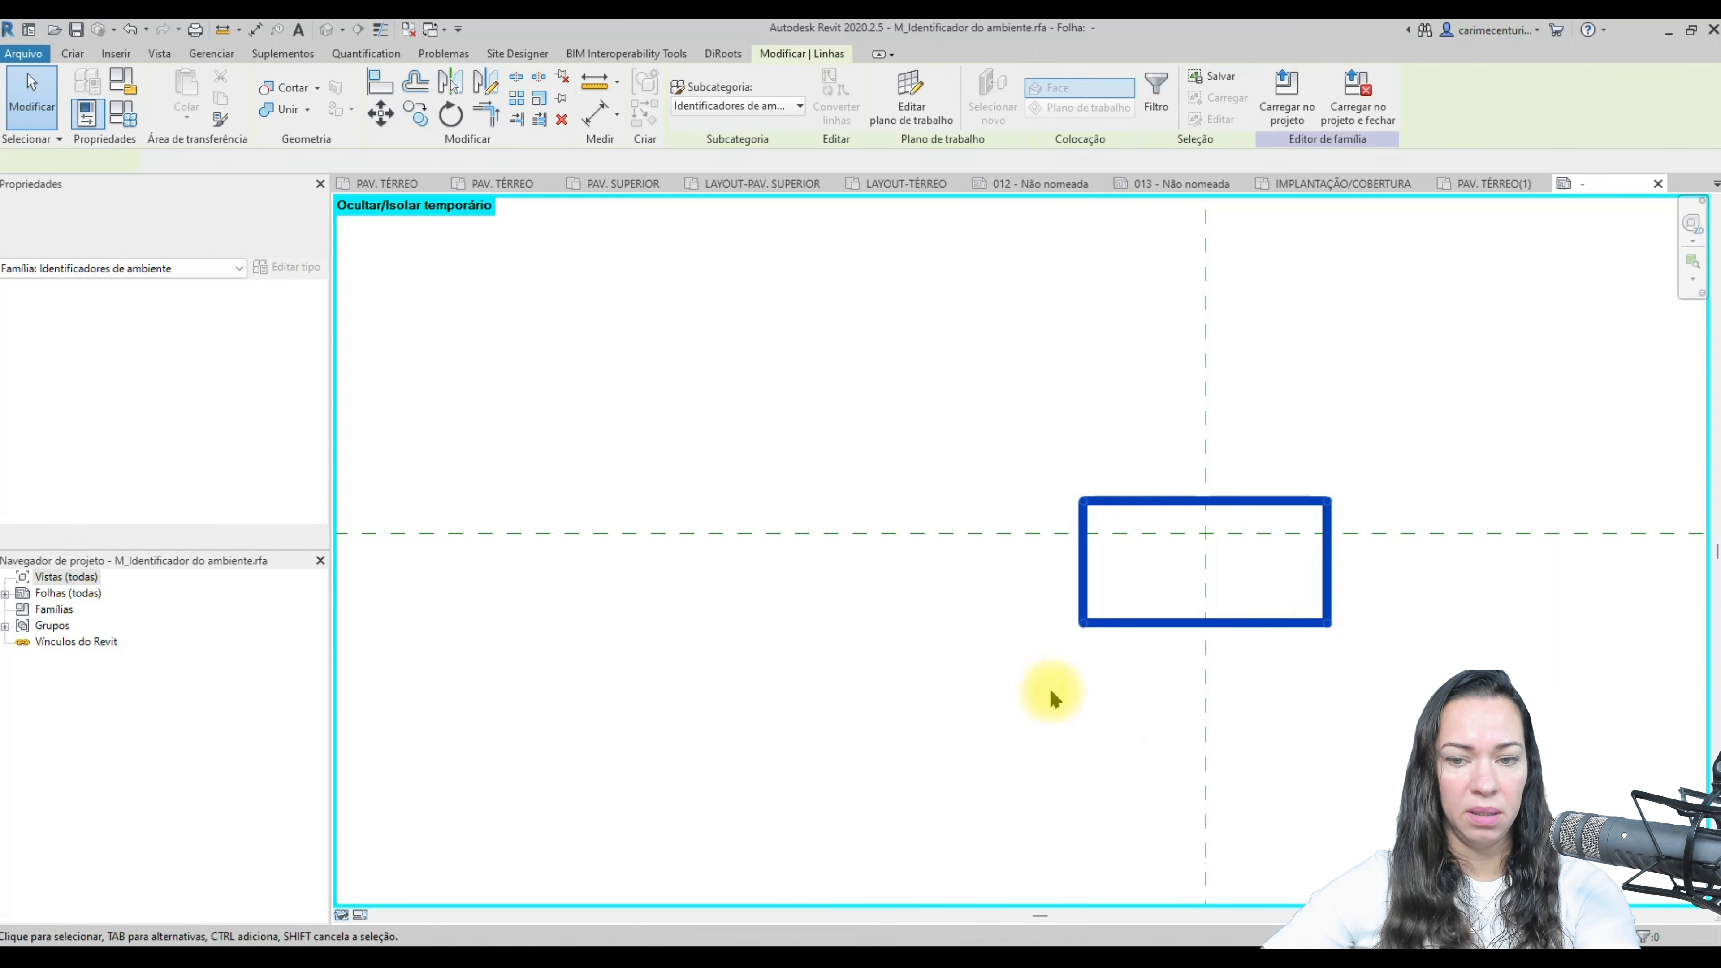
left_click(799, 637)
key("h")
key("r")
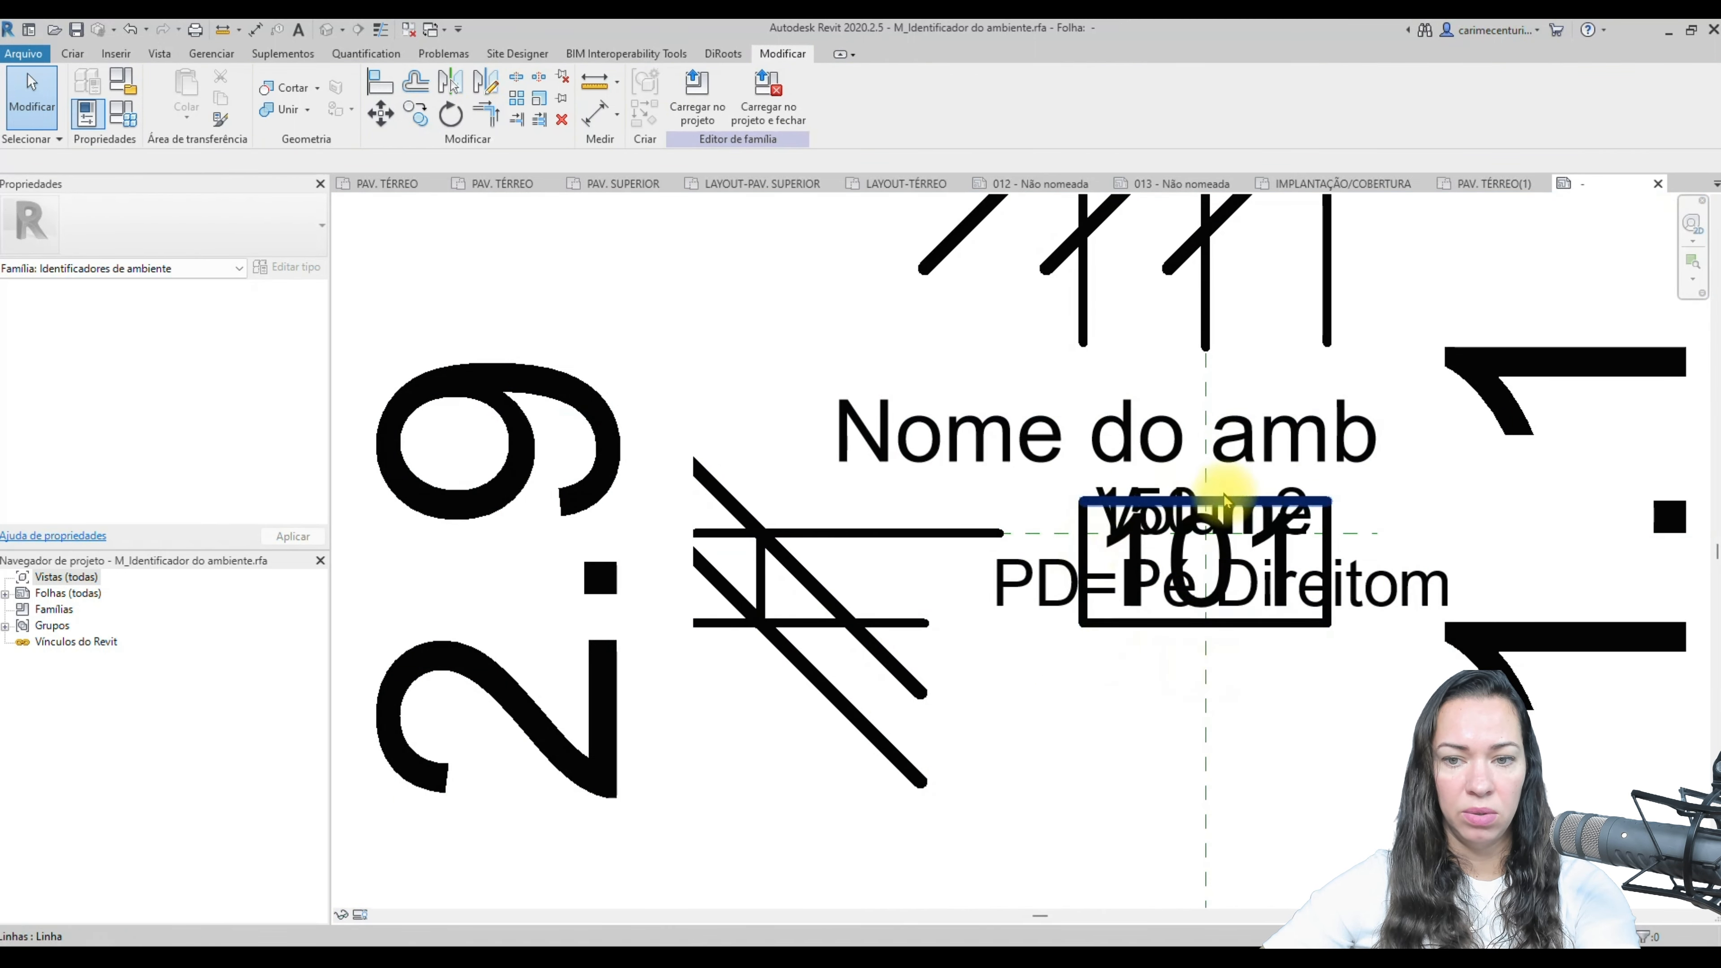
- Temporarily hide the dimensions on both sides of and above the tag labels so only the labels and outline remain
scroll(826, 530, "down", 5)
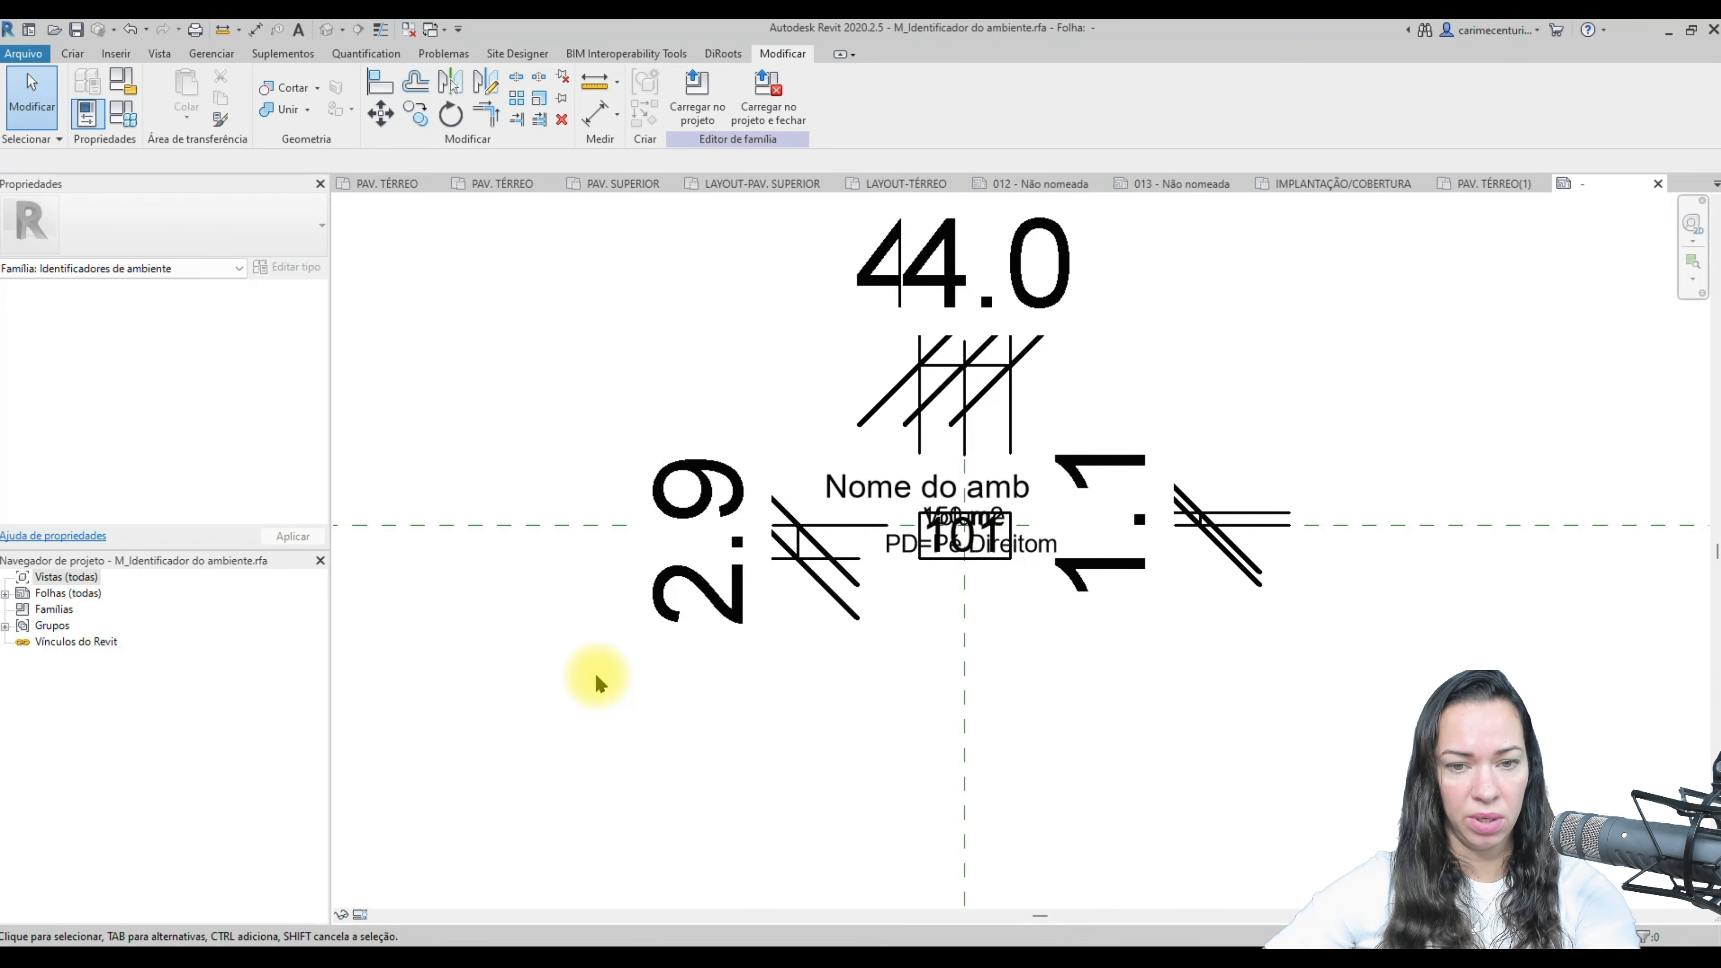
middle_click_drag(594, 672, 641, 700)
left_click(701, 600)
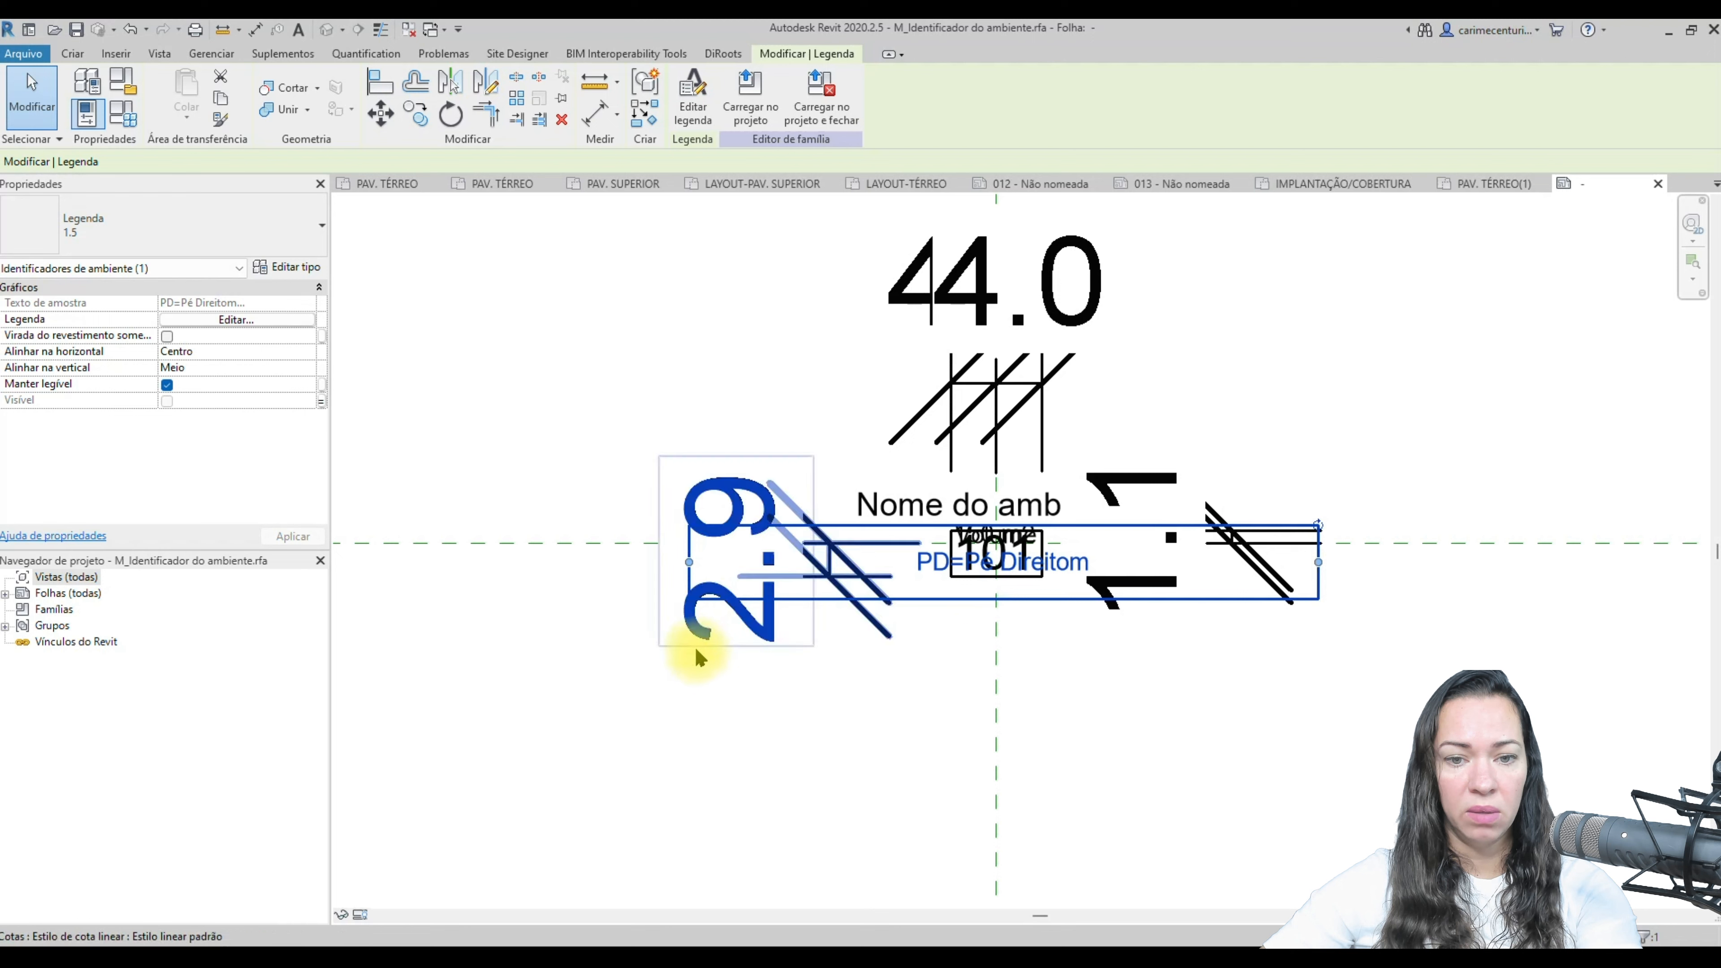
left_click(696, 650)
key("h")
key("h")
left_click(904, 278)
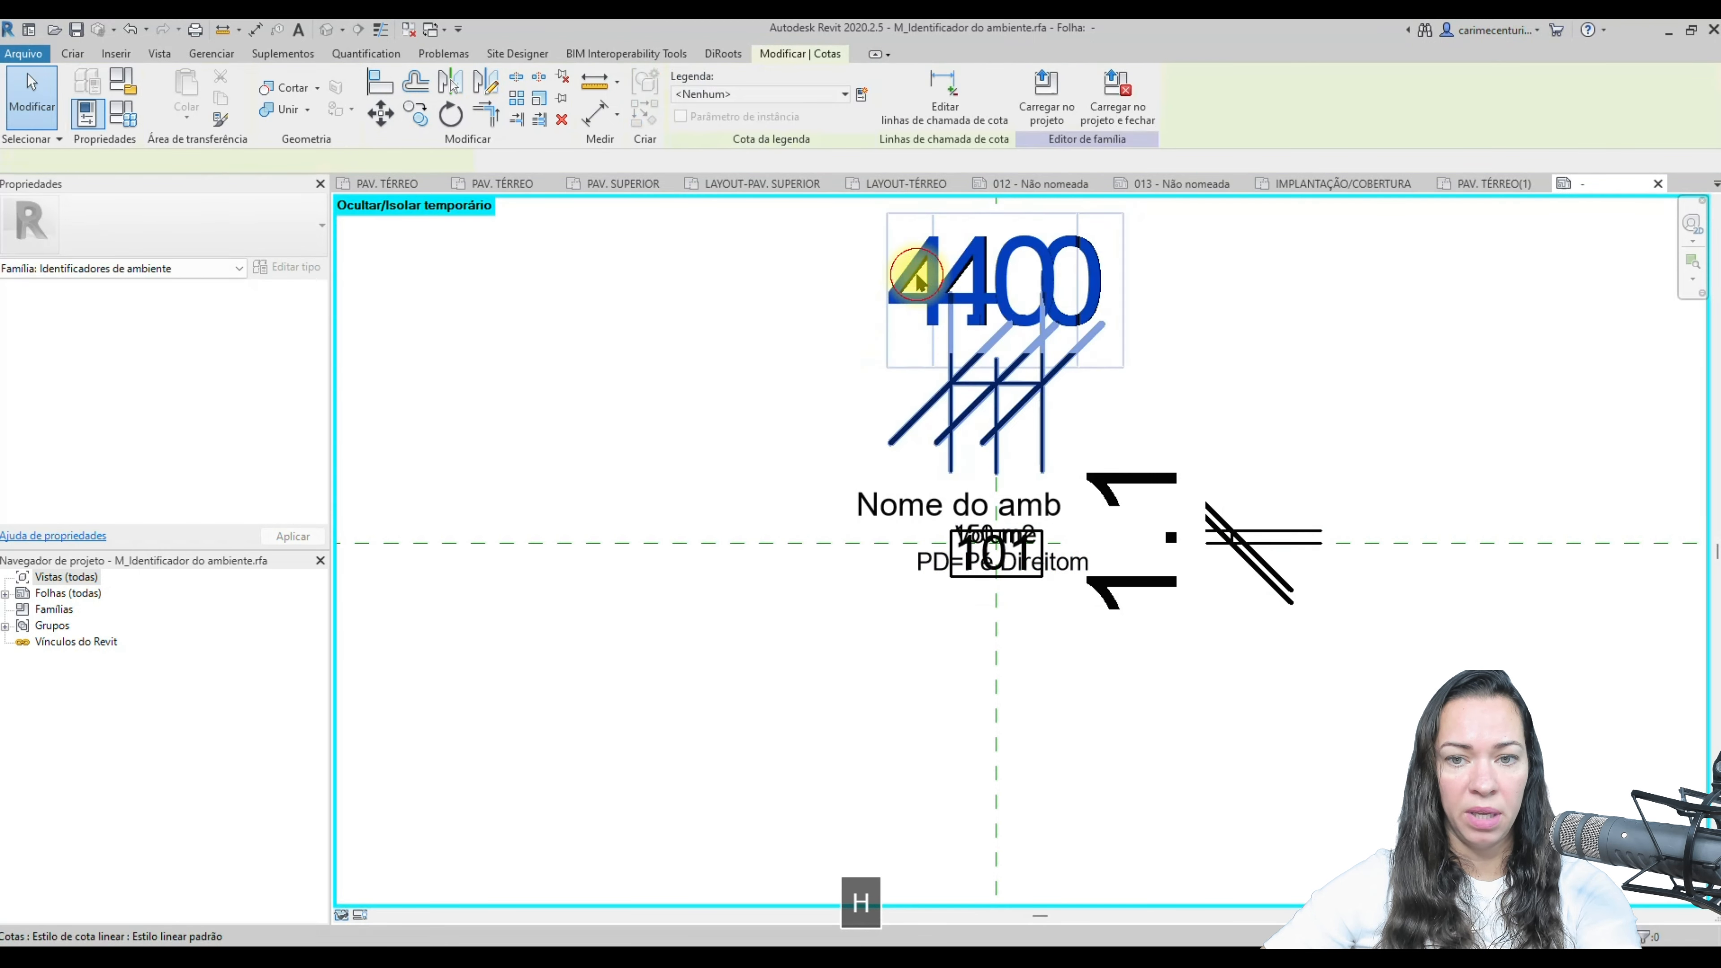
key("h")
key("h")
left_click(1156, 465)
key("h")
key("h")
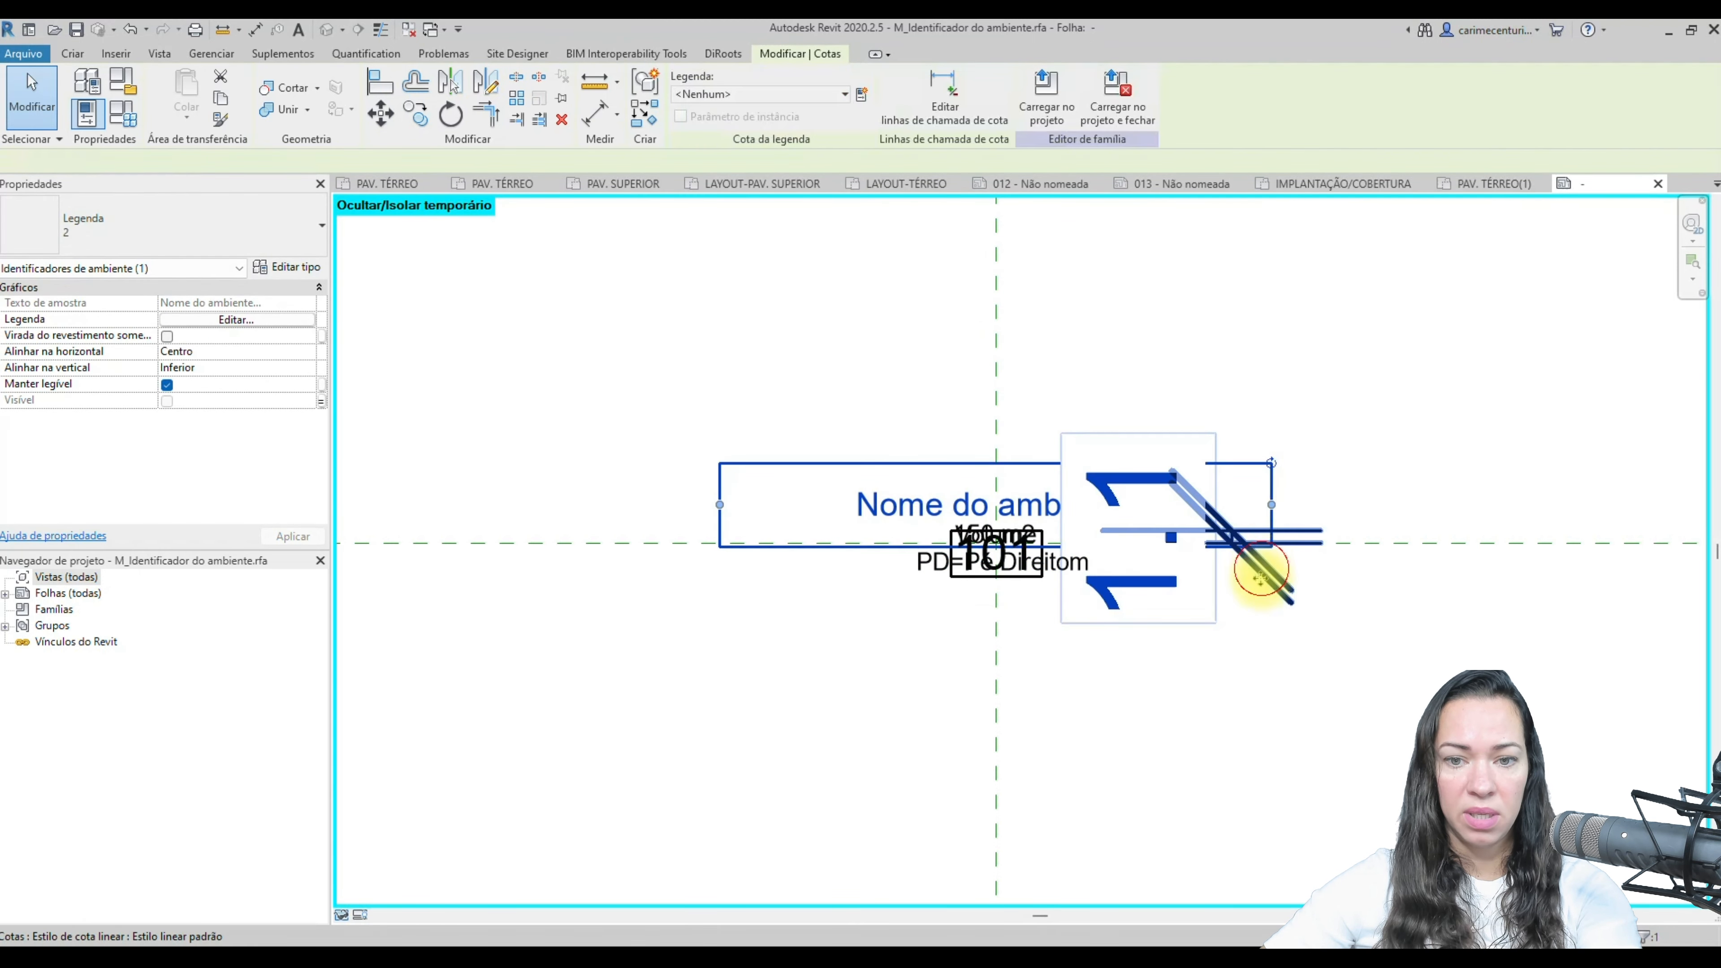
- Examine the visibility parameters listed in the tag's family types, and close the list without changes
scroll(1128, 628, "up", 2)
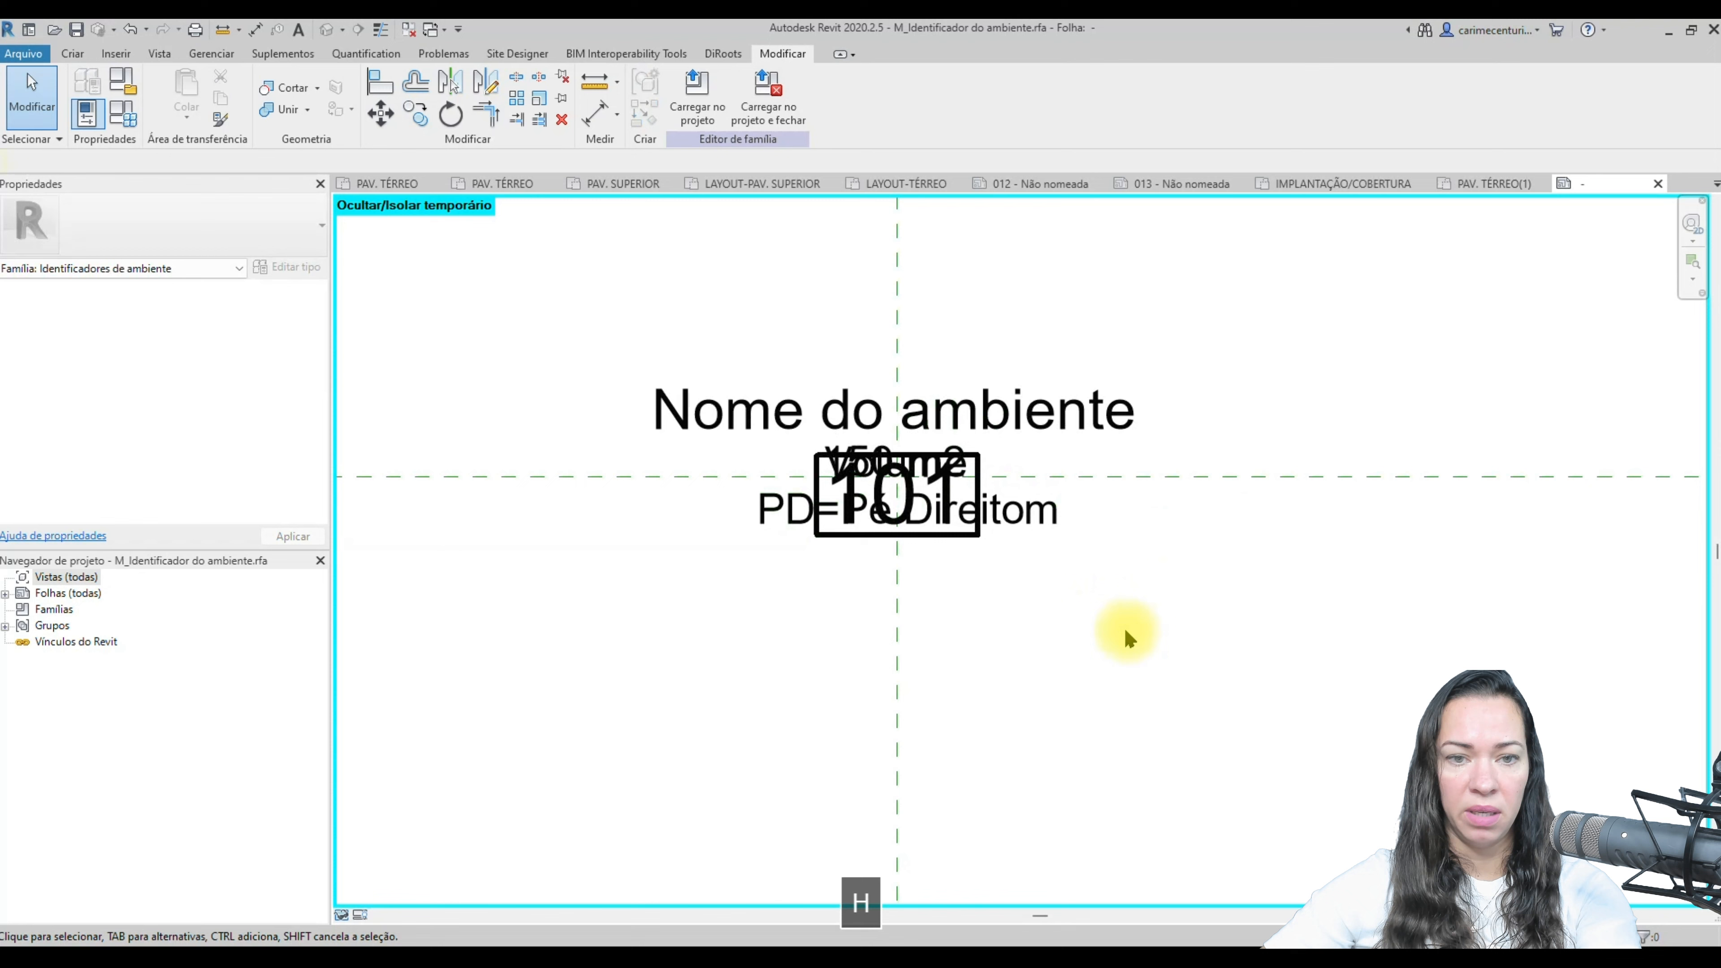
left_click(128, 120)
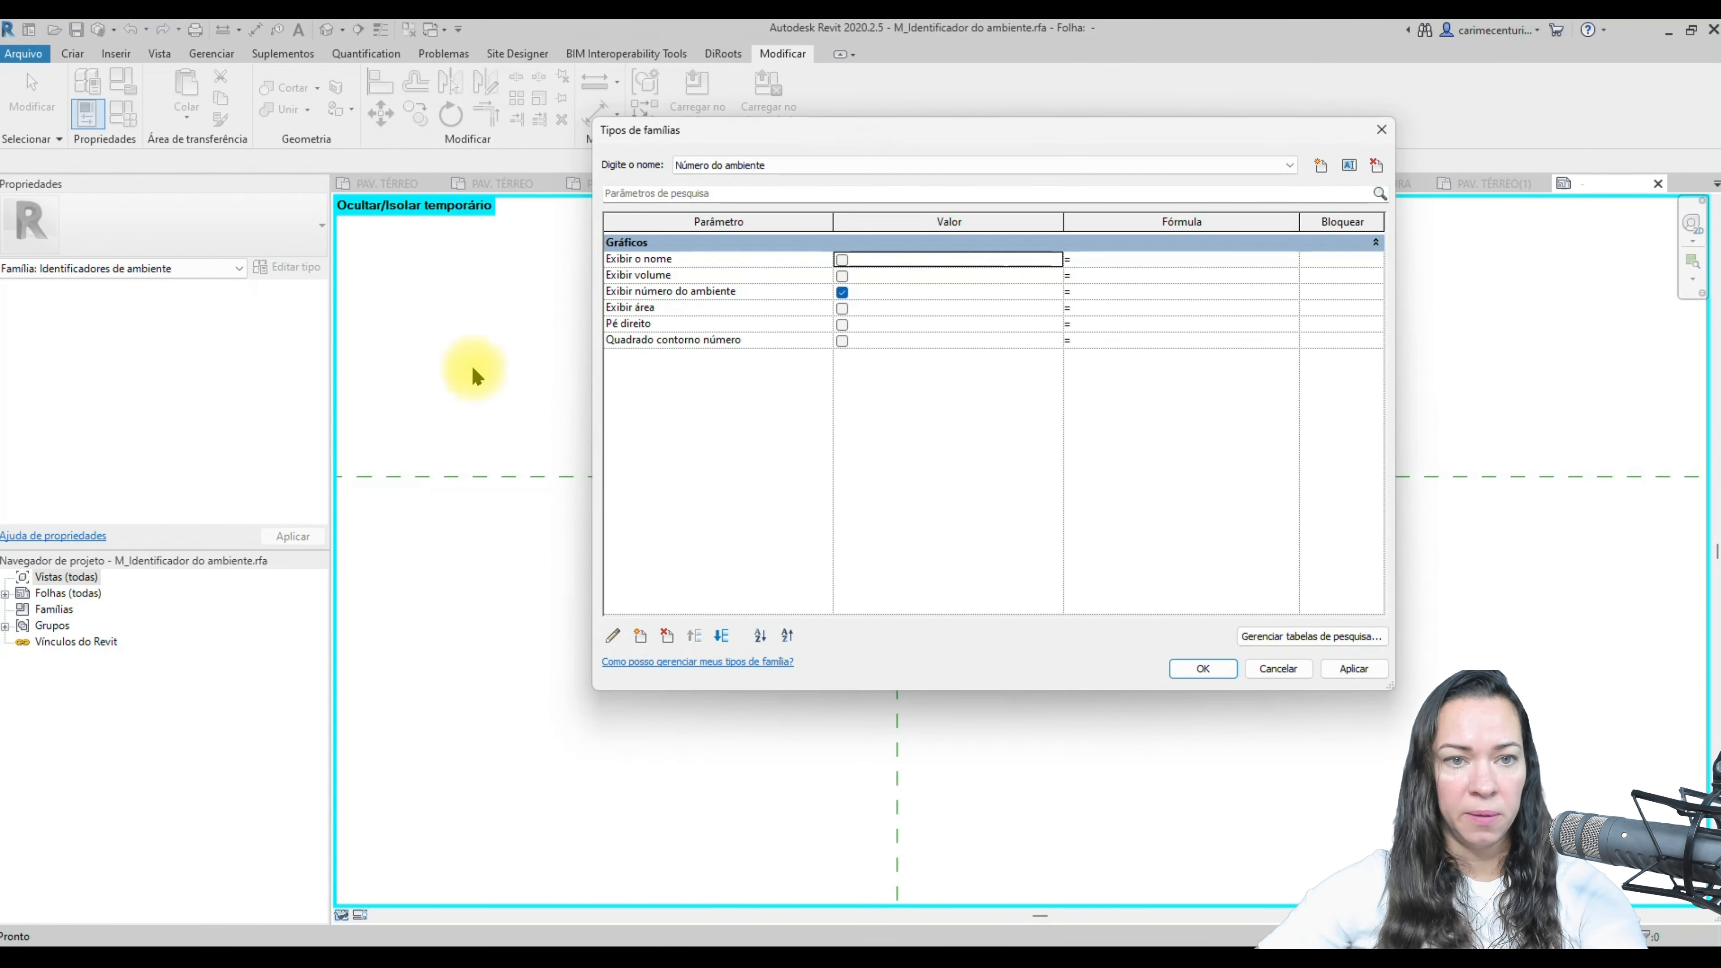
key("Escape")
- Place a new label below the existing tag labels using the Número parameter with sample value 01
left_click(71, 54)
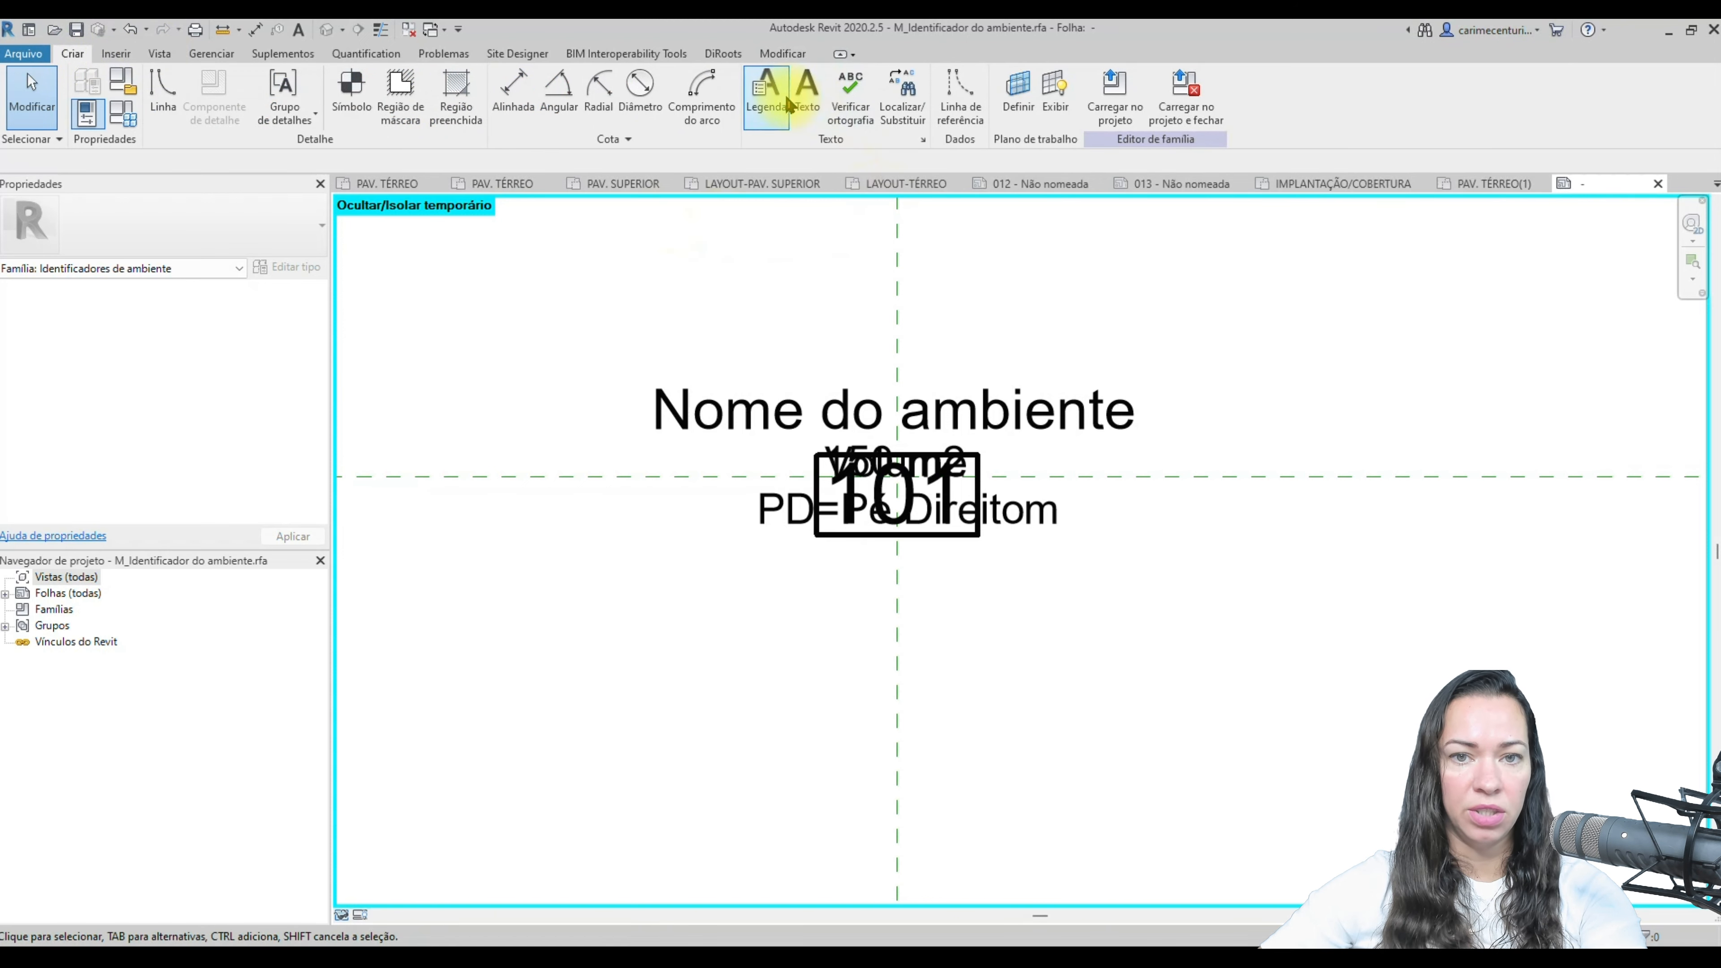
left_click(766, 92)
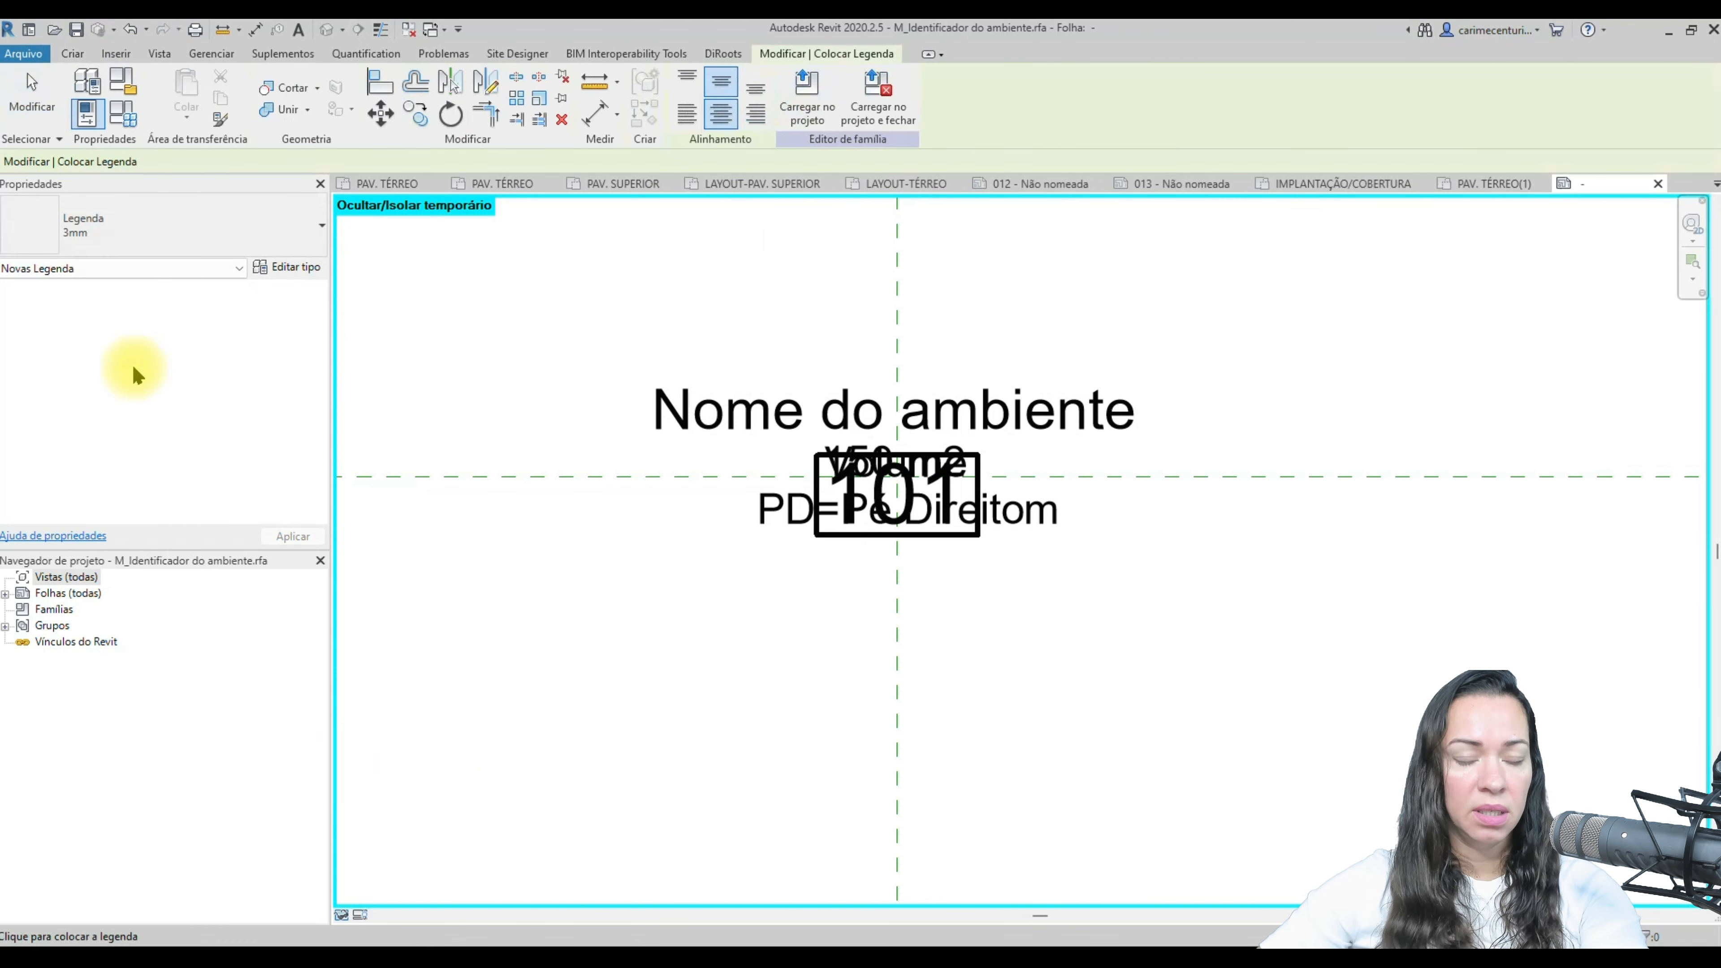
left_click(768, 661)
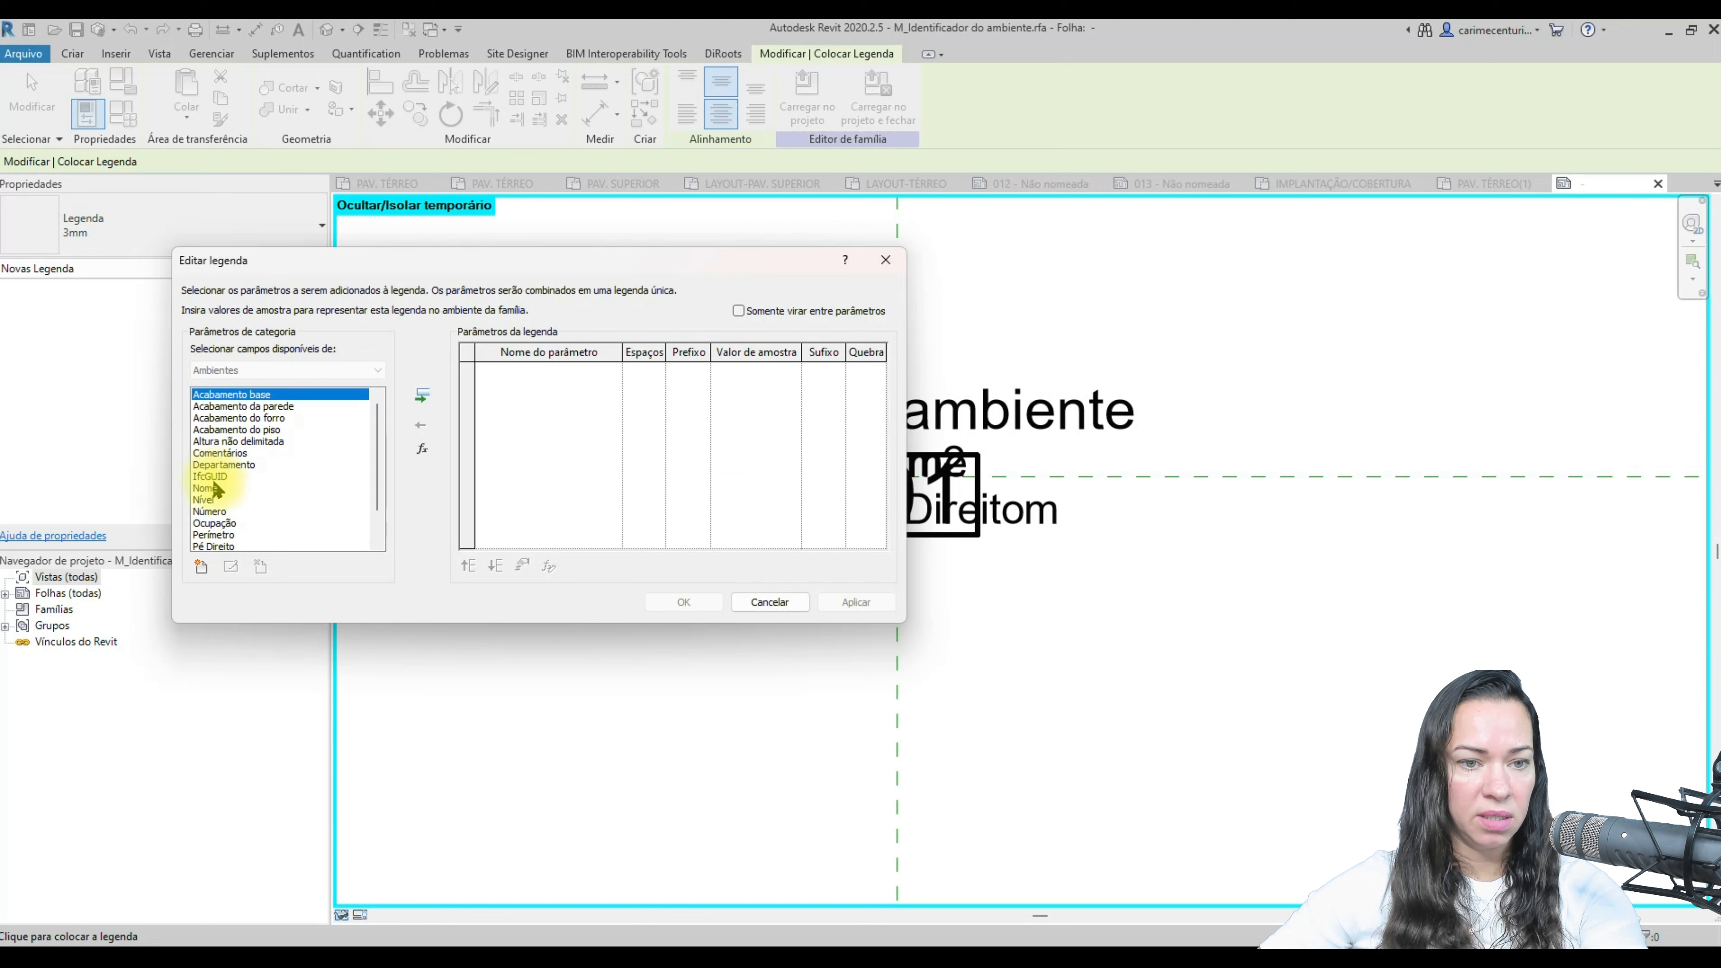
left_click(212, 512)
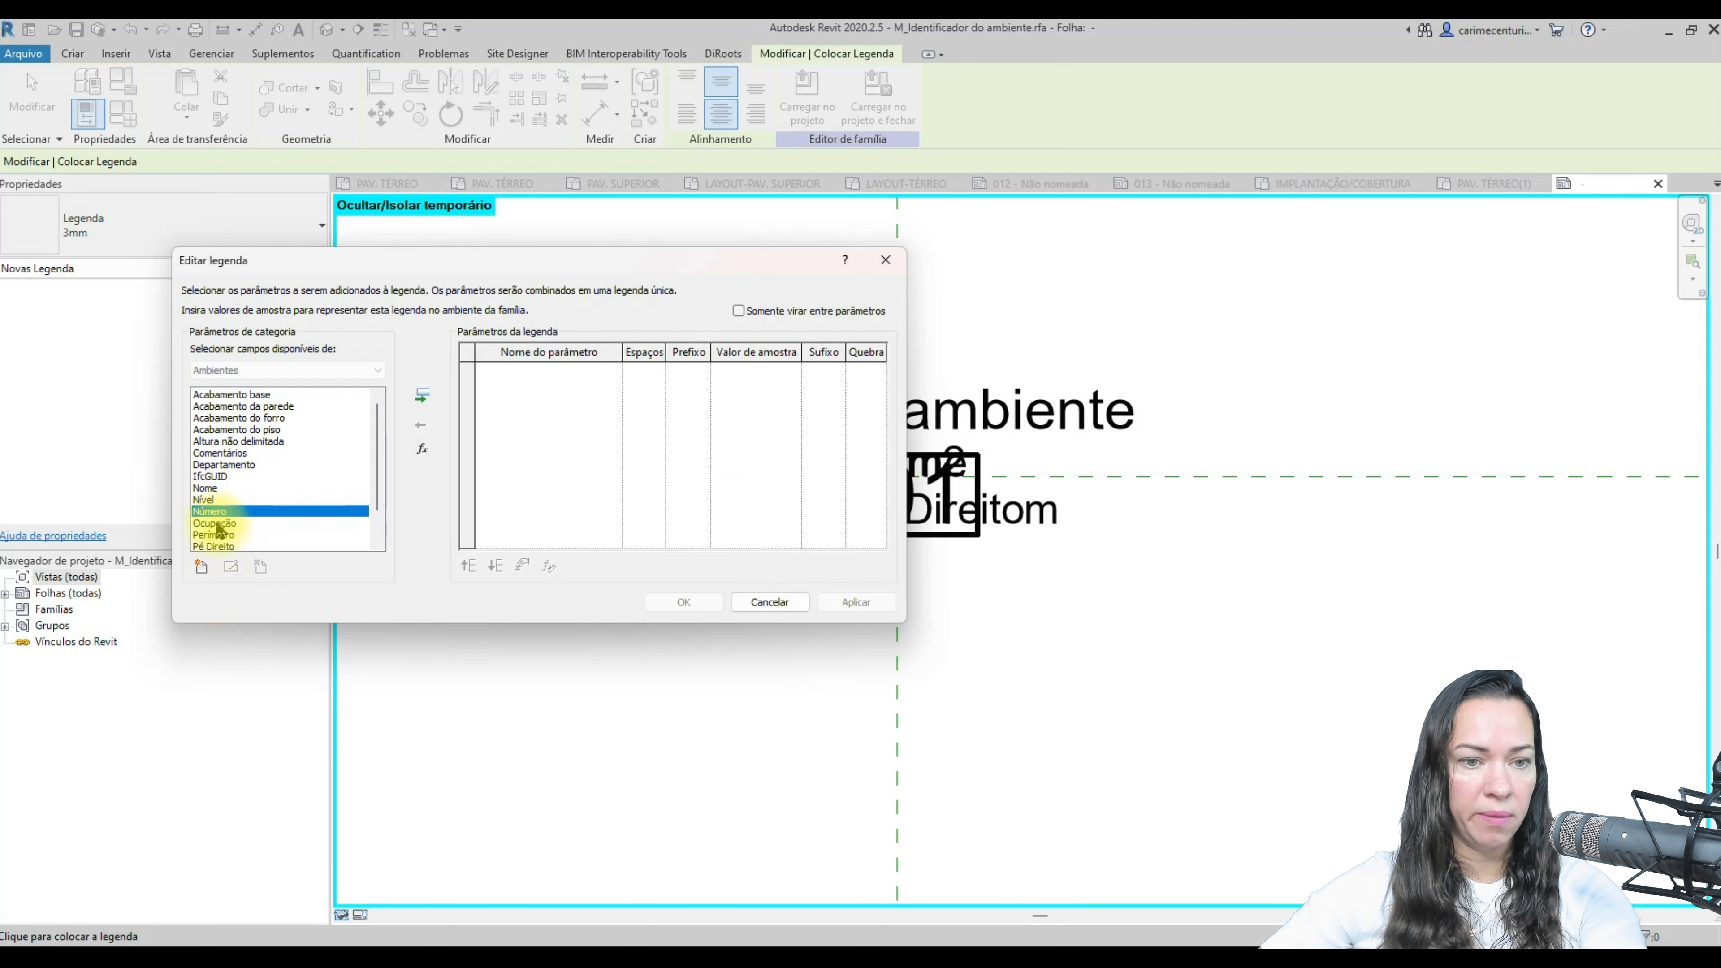
left_click(427, 397)
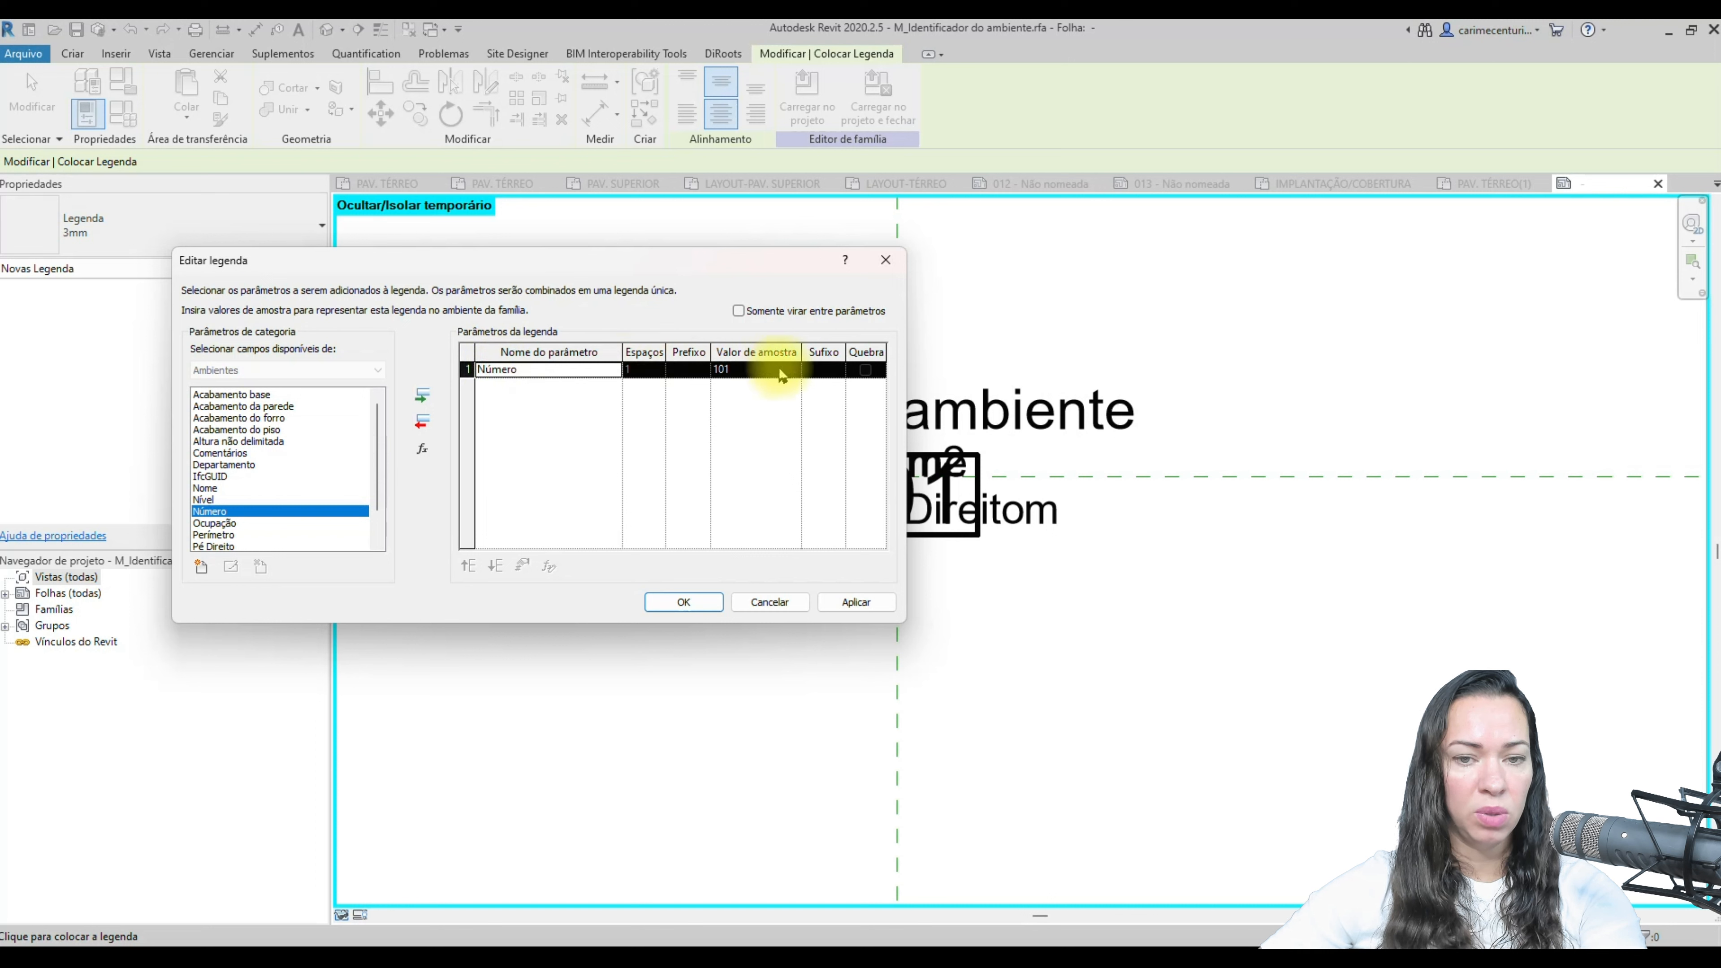
left_click(741, 369)
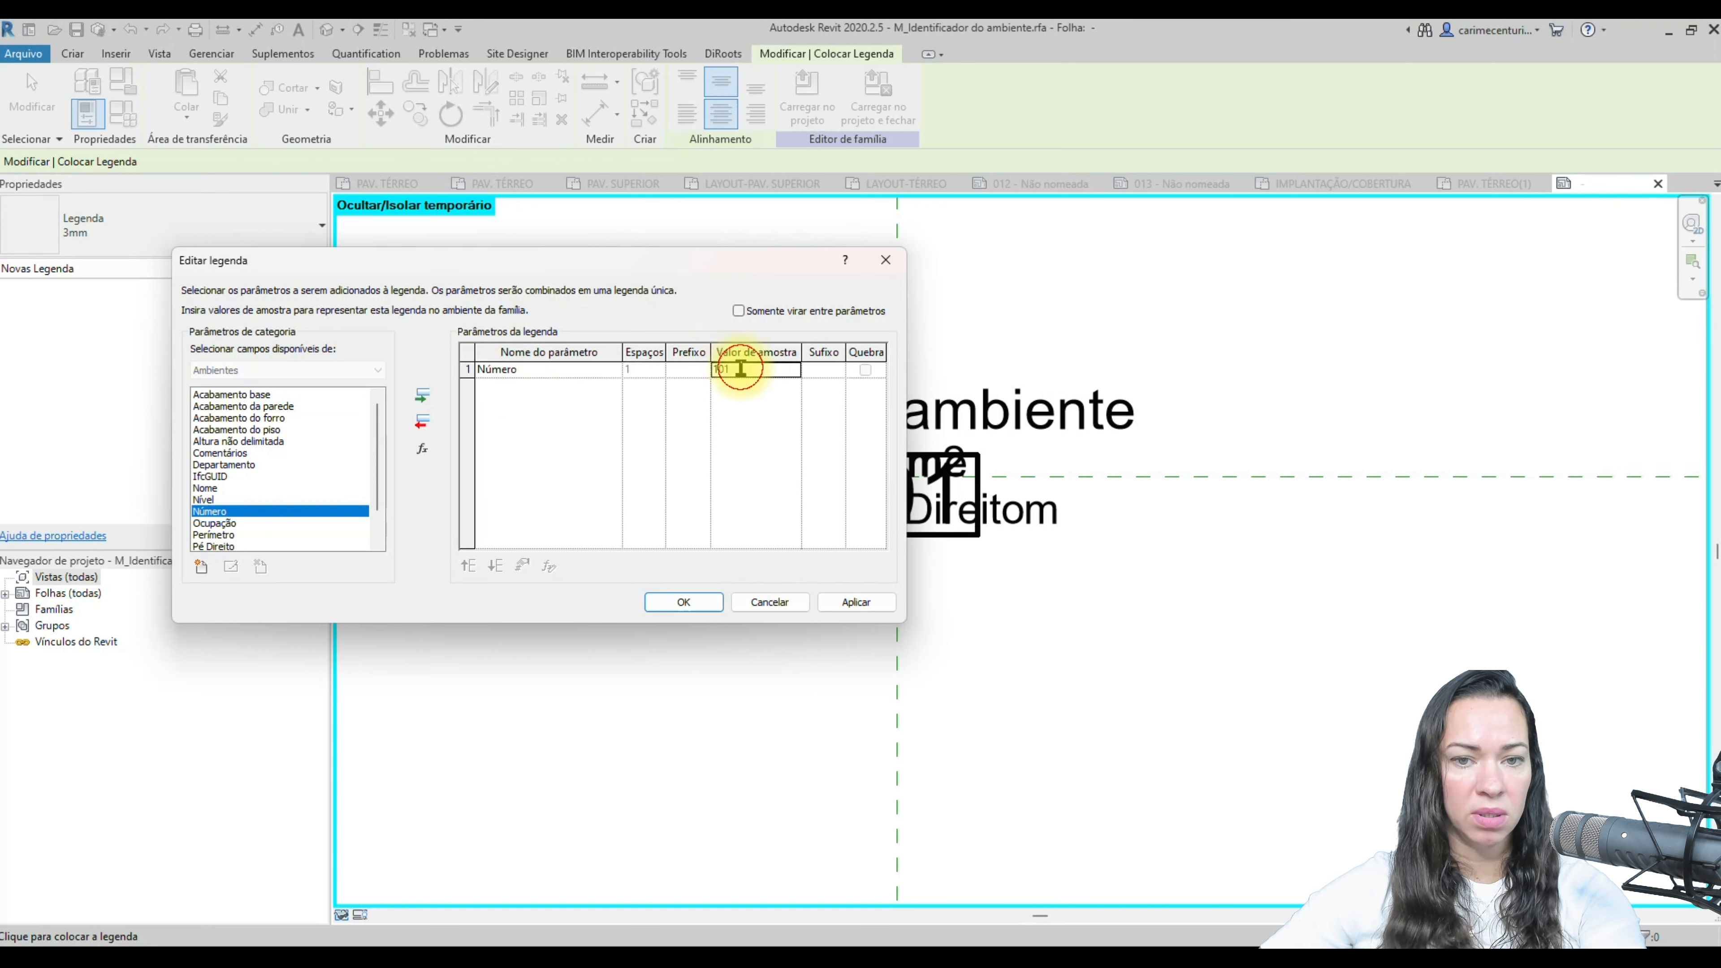
type("01")
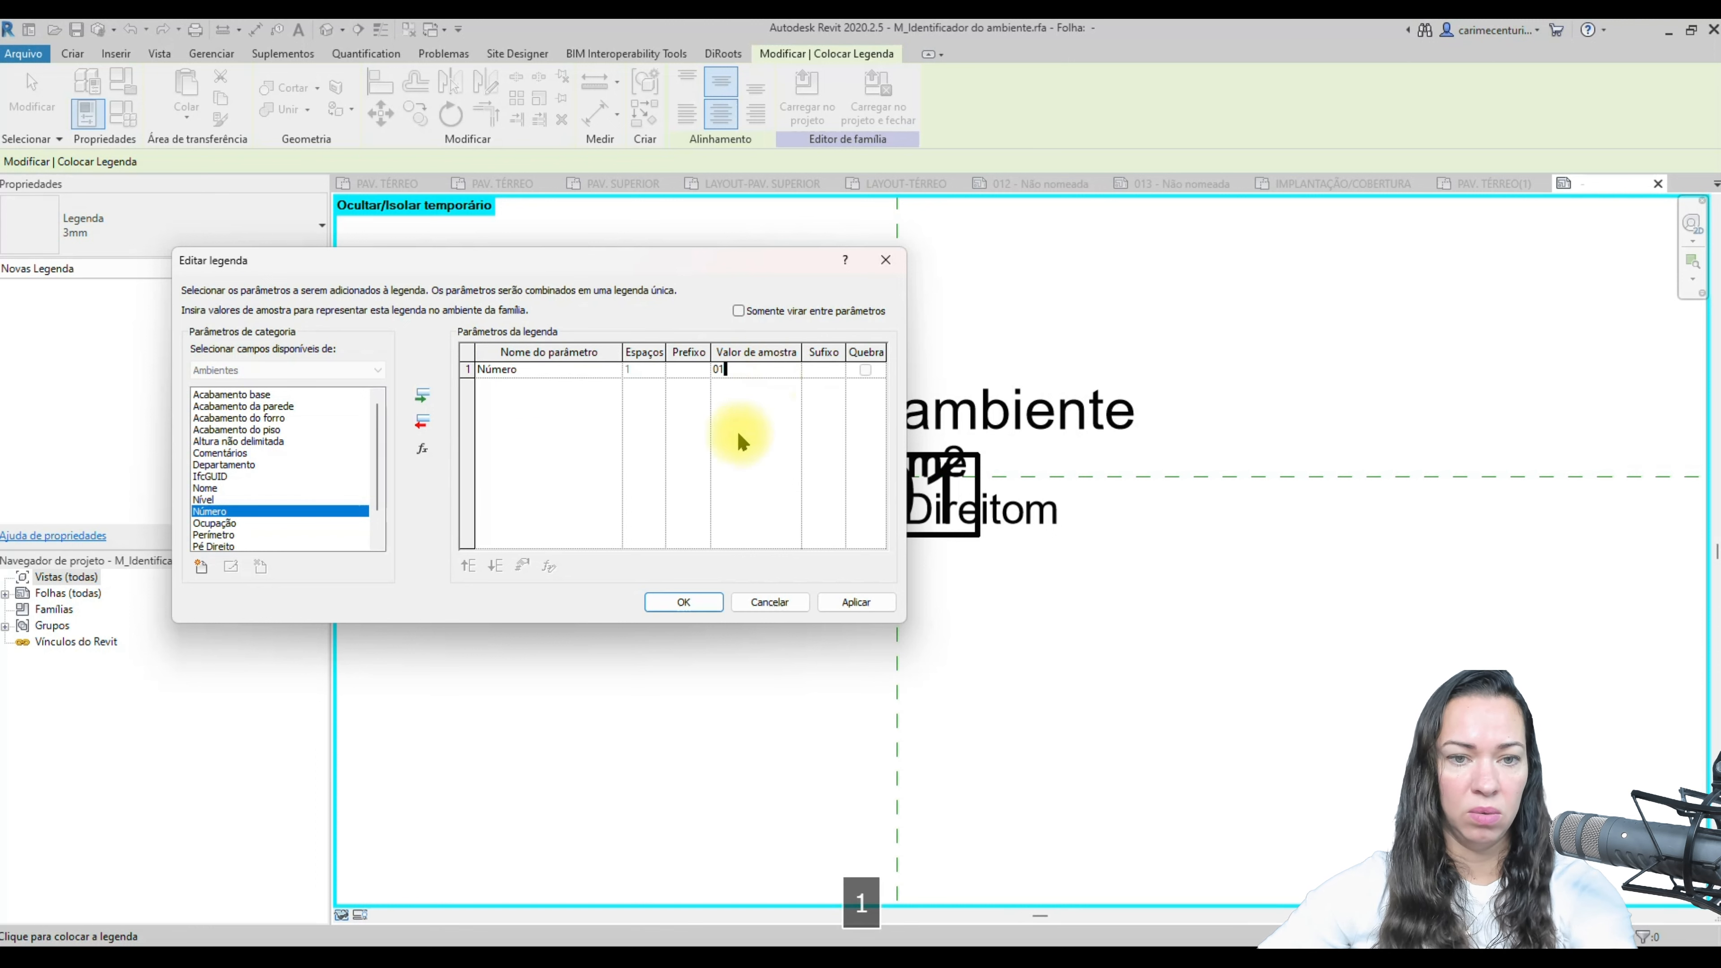
left_click(683, 603)
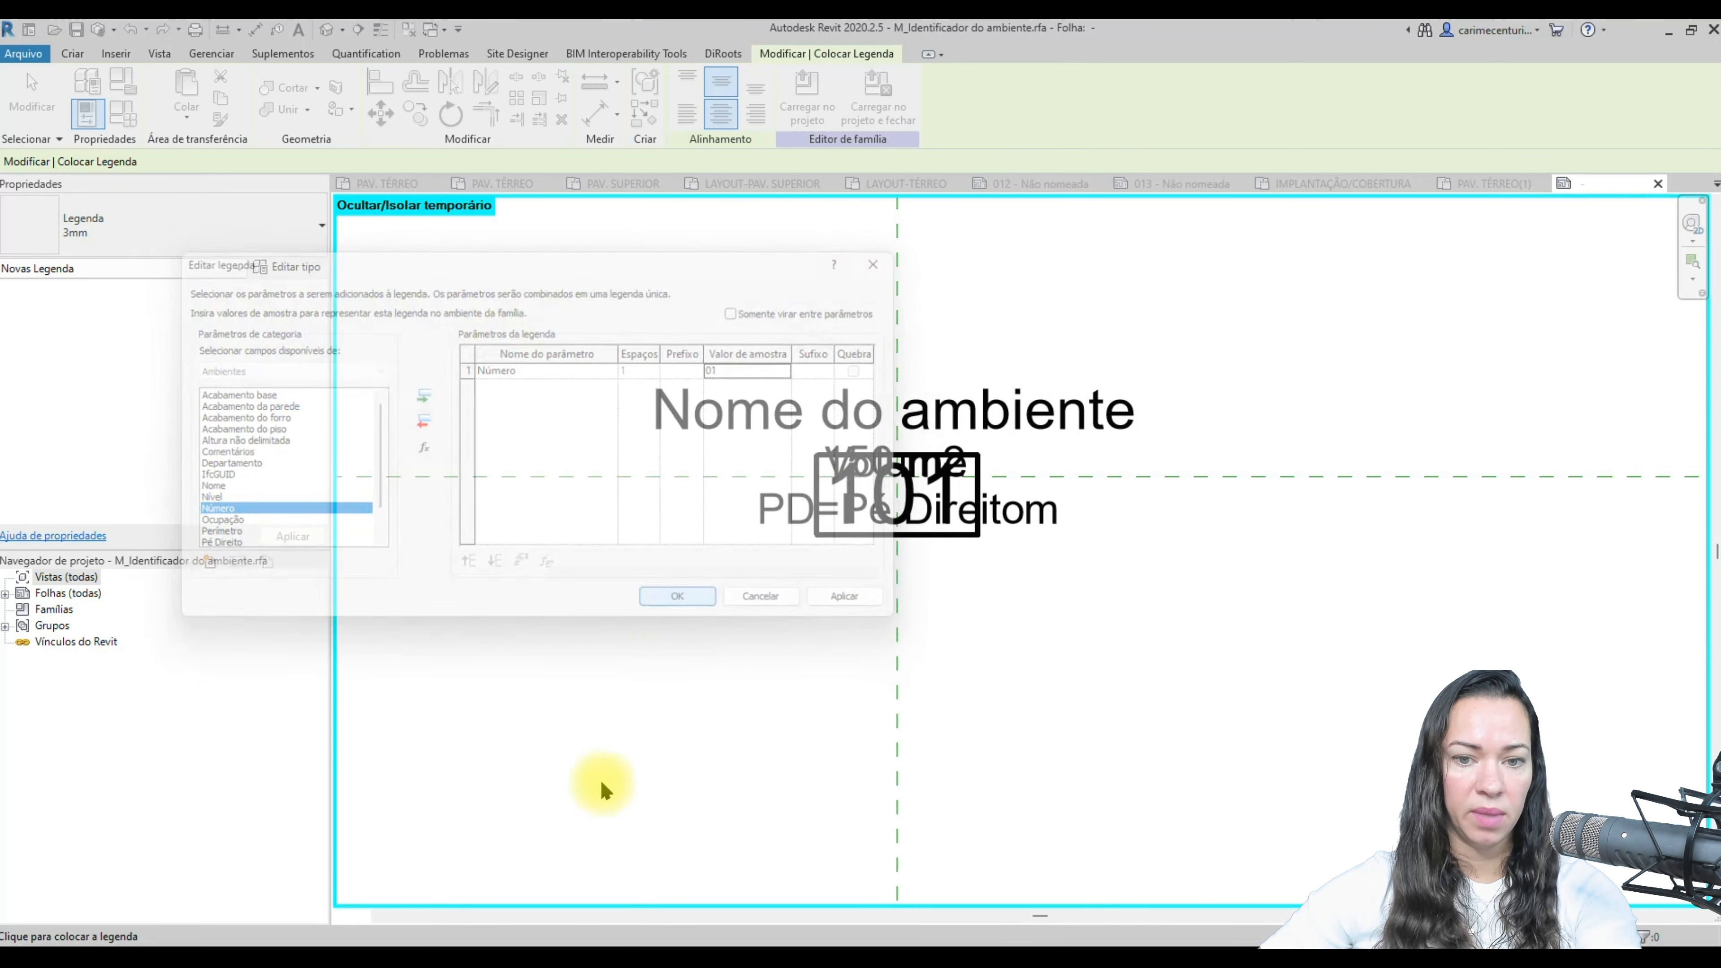
left_click(31, 98)
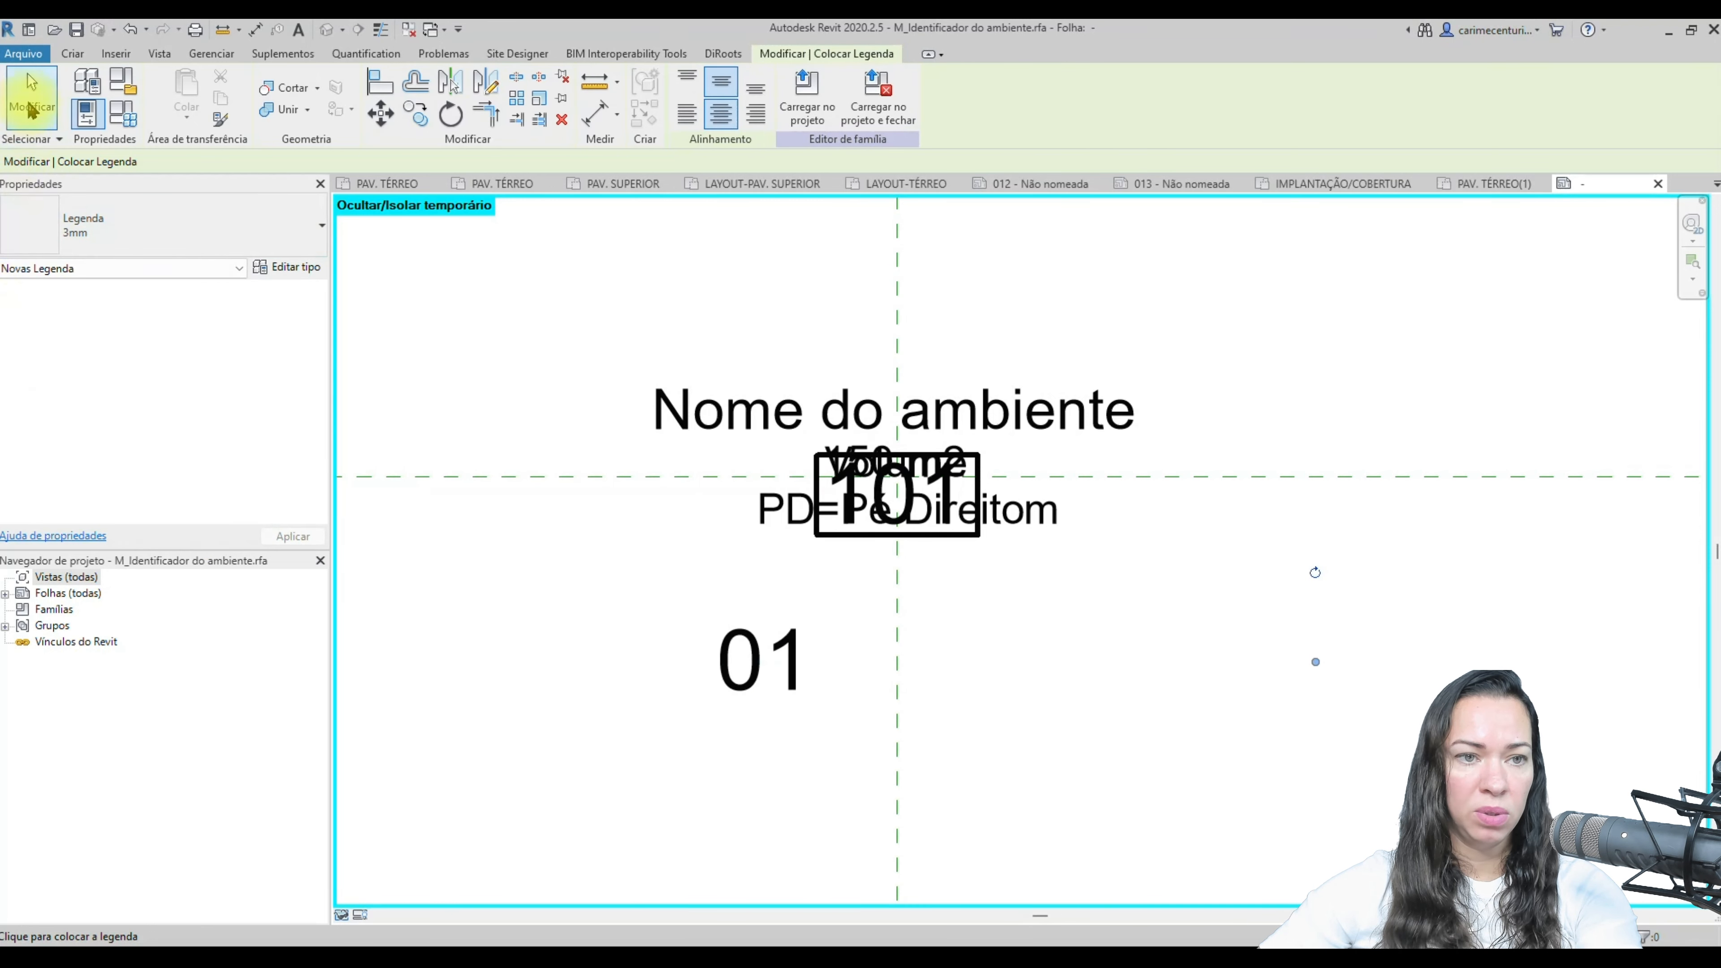
- Try the 1.5 label type on the new 01 label and return it to the 3mm type
left_click(788, 661)
middle_click_drag(622, 792, 820, 754)
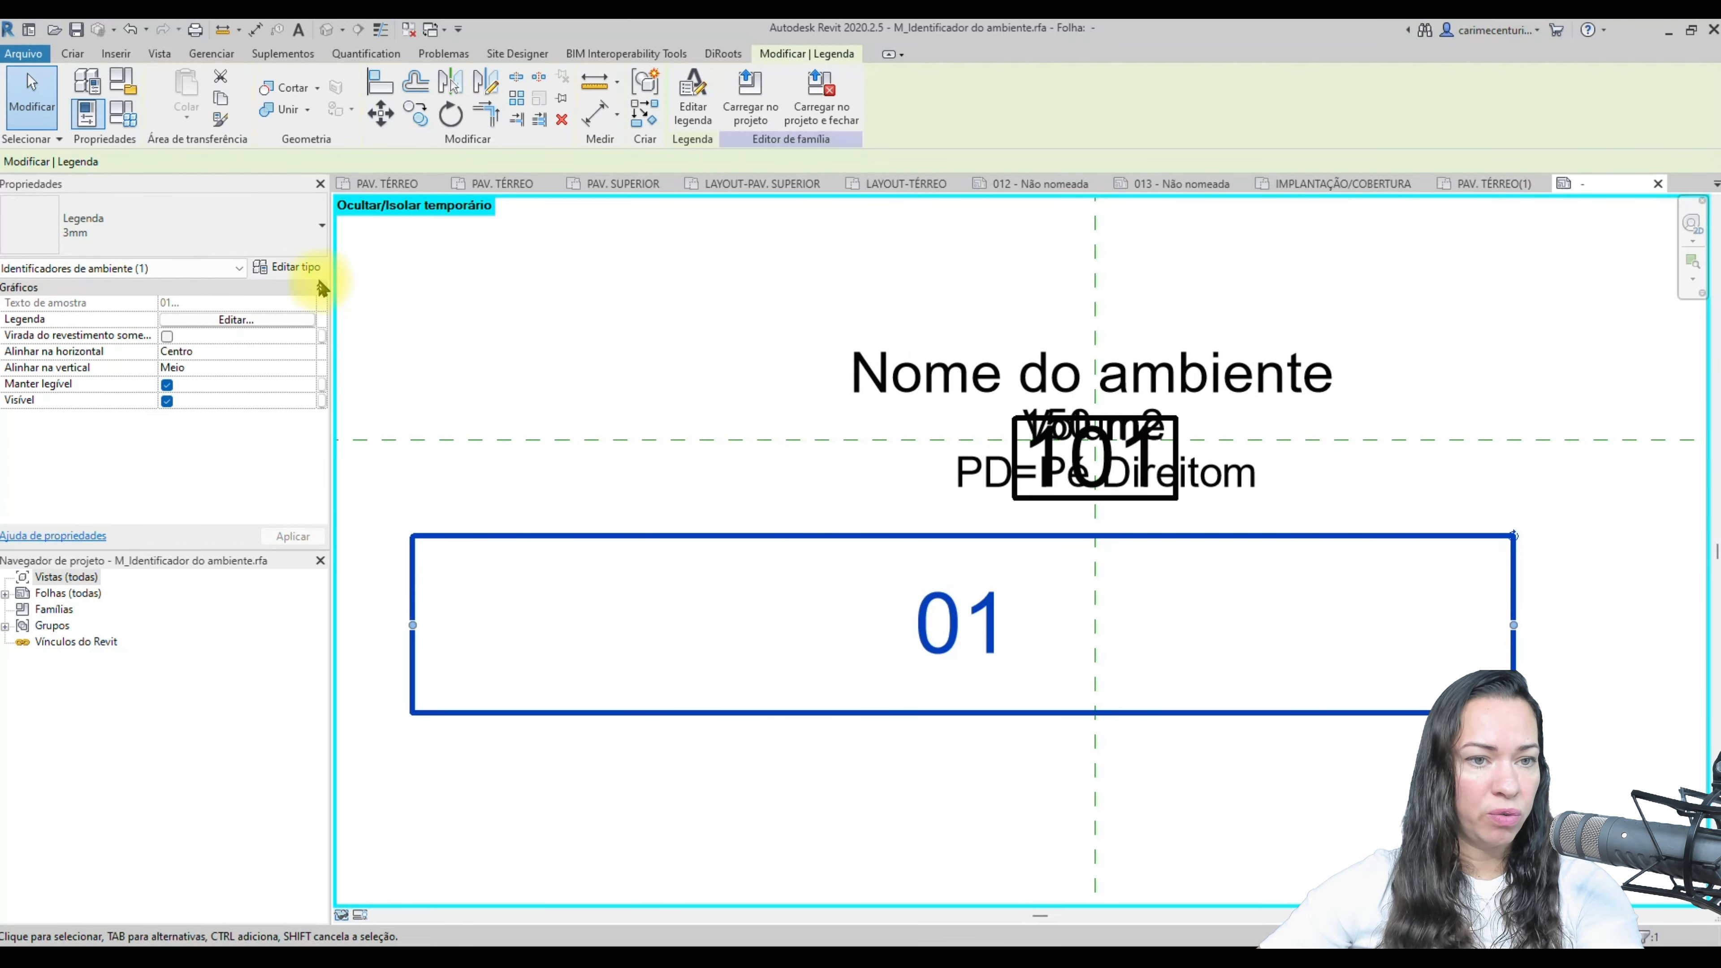
left_click(171, 245)
left_click(170, 244)
left_click(171, 250)
left_click(54, 338)
left_click(124, 248)
scroll(46, 318, "up", 1)
left_click(49, 322)
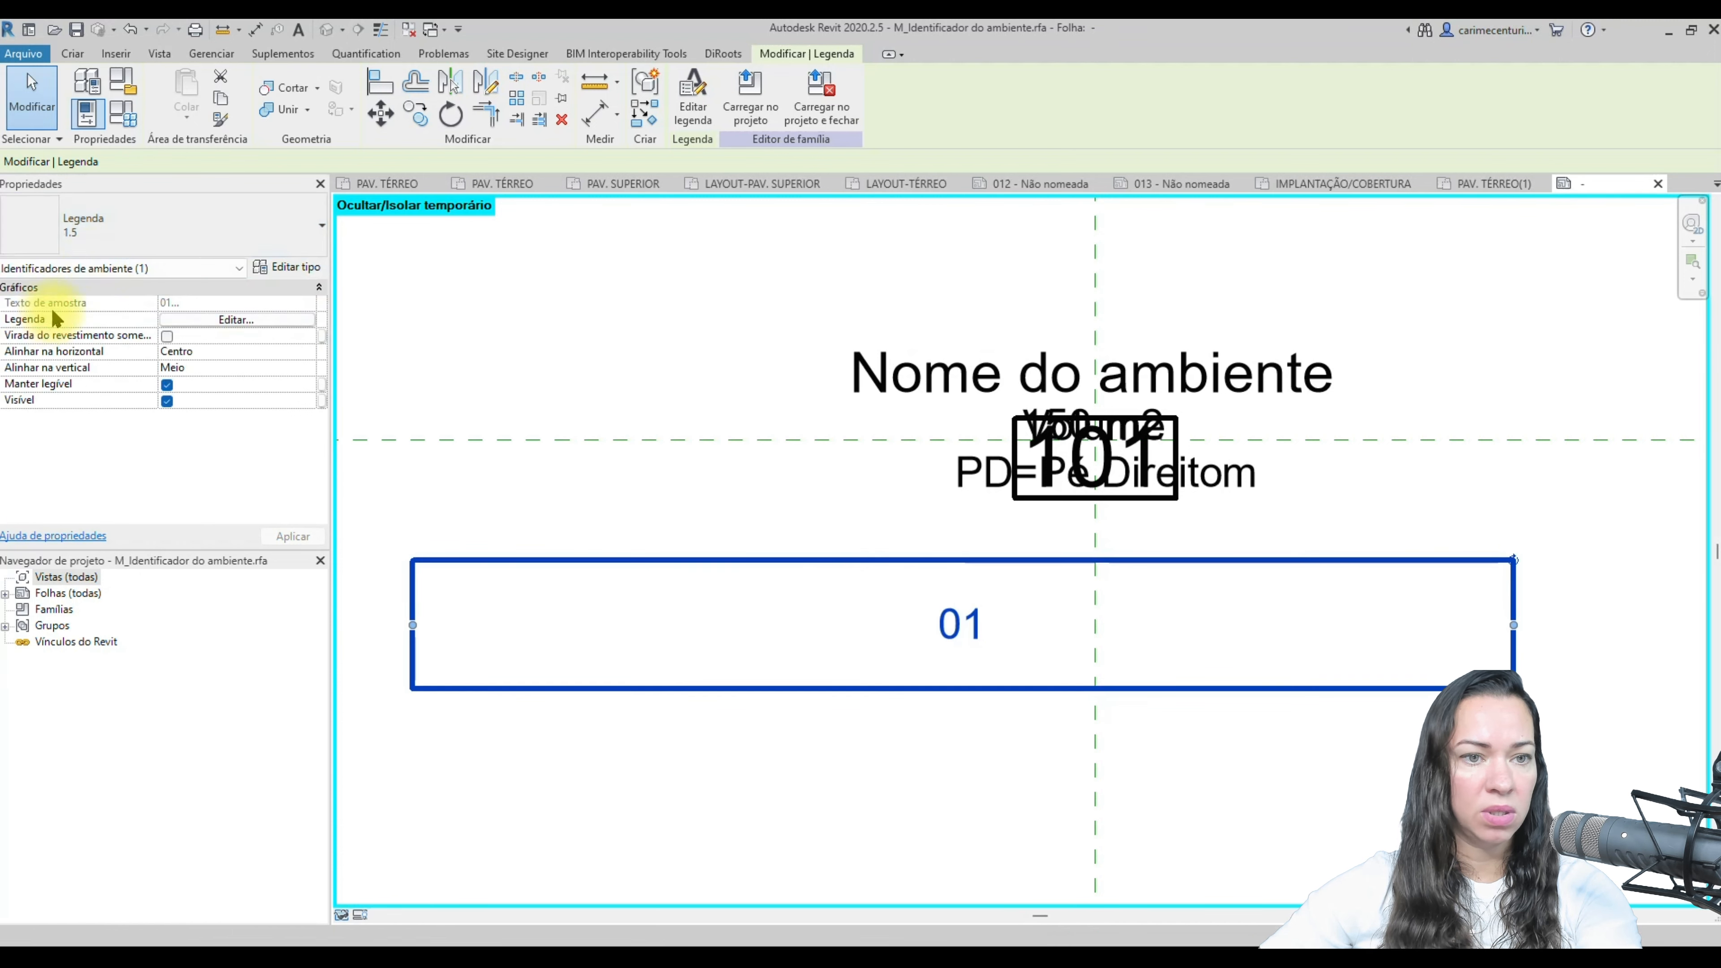
left_click(114, 251)
left_click(54, 352)
- Check the 3mm label type's properties without changes, and move the 01 label slightly down and to the left
left_click(292, 269)
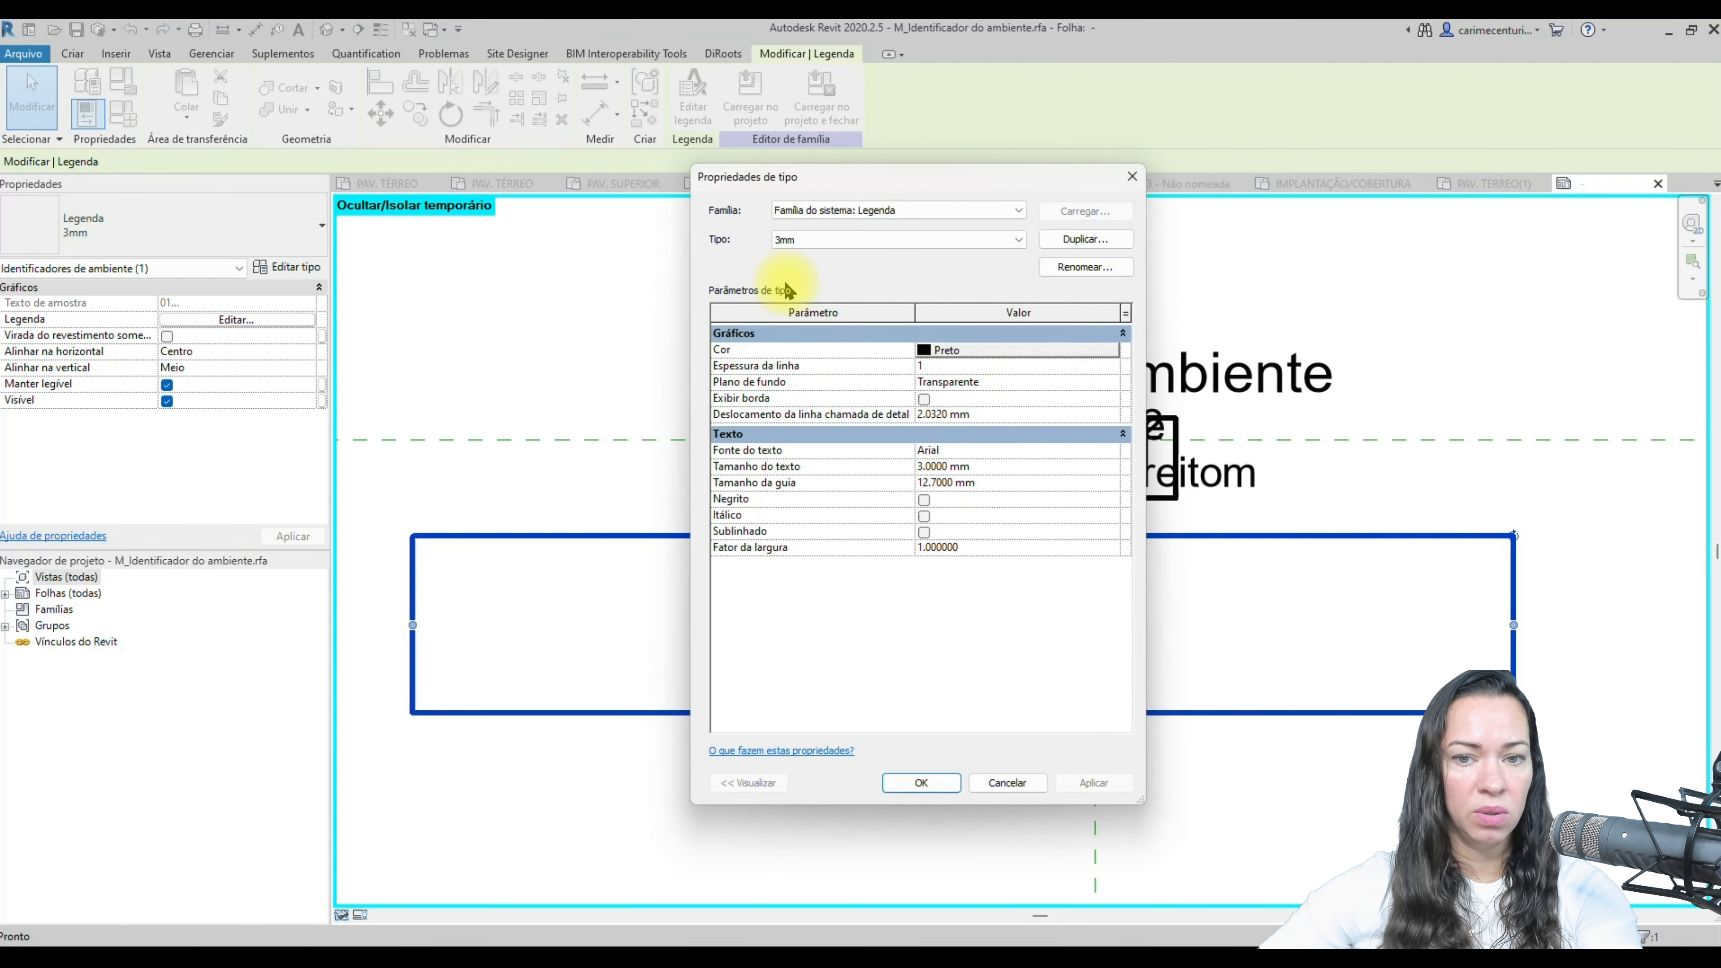
left_click(919, 781)
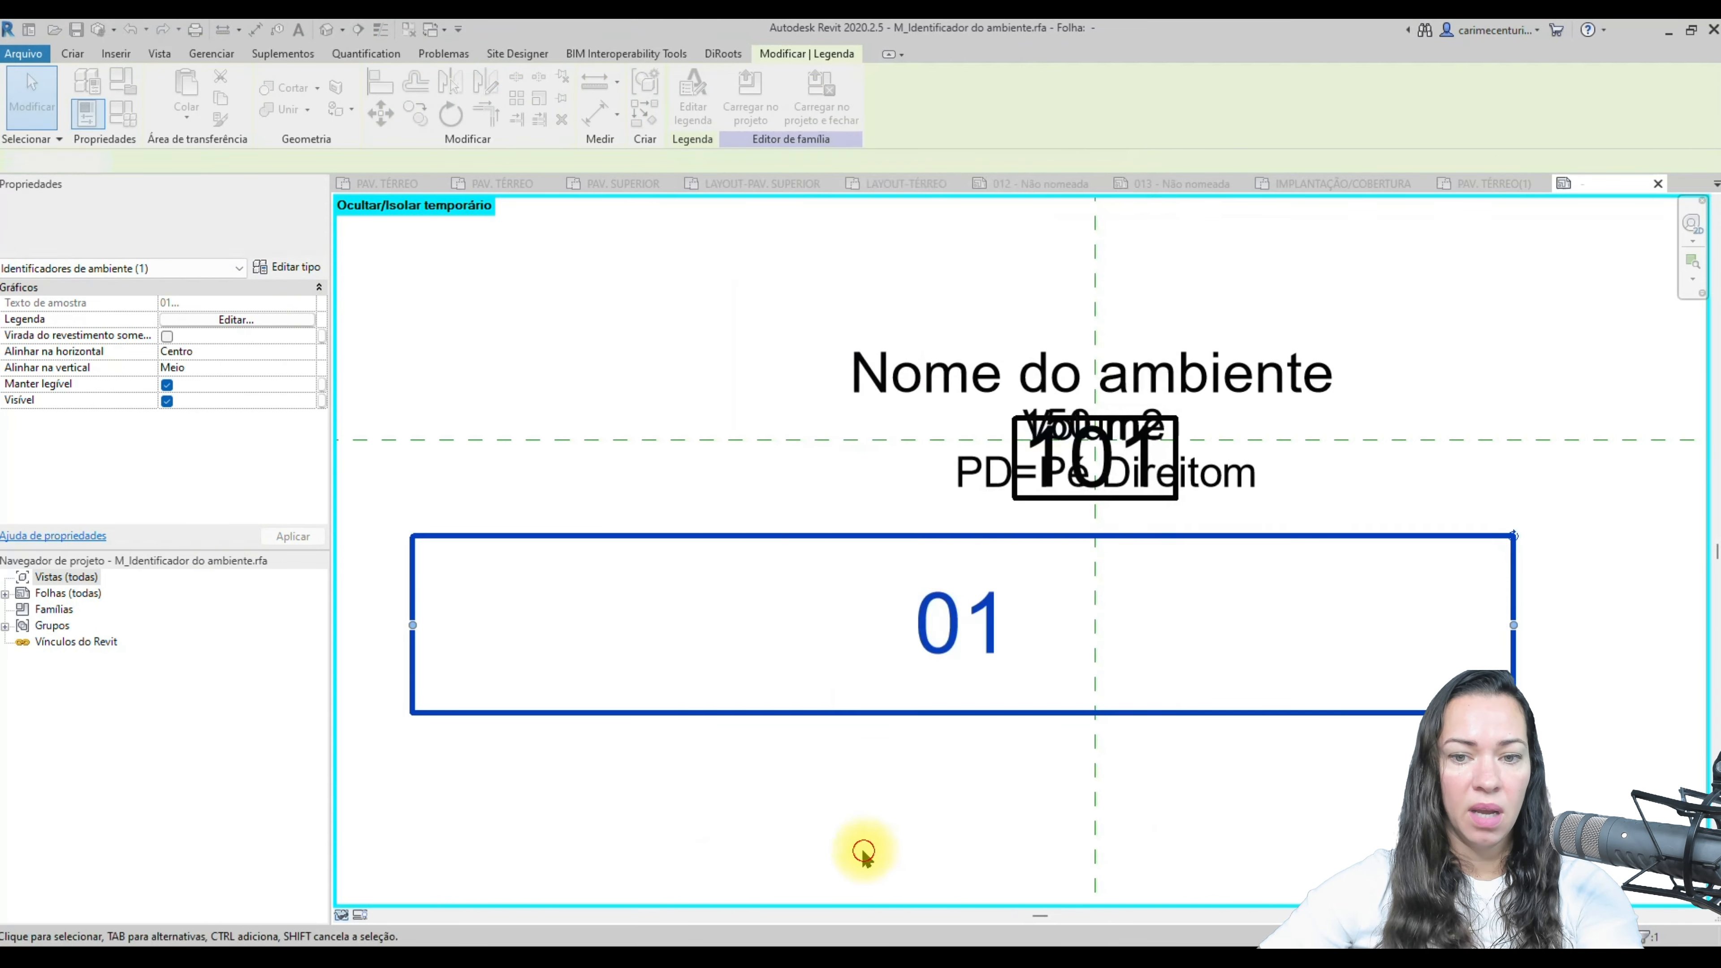
left_click(864, 853)
left_click_drag(993, 662, 896, 732)
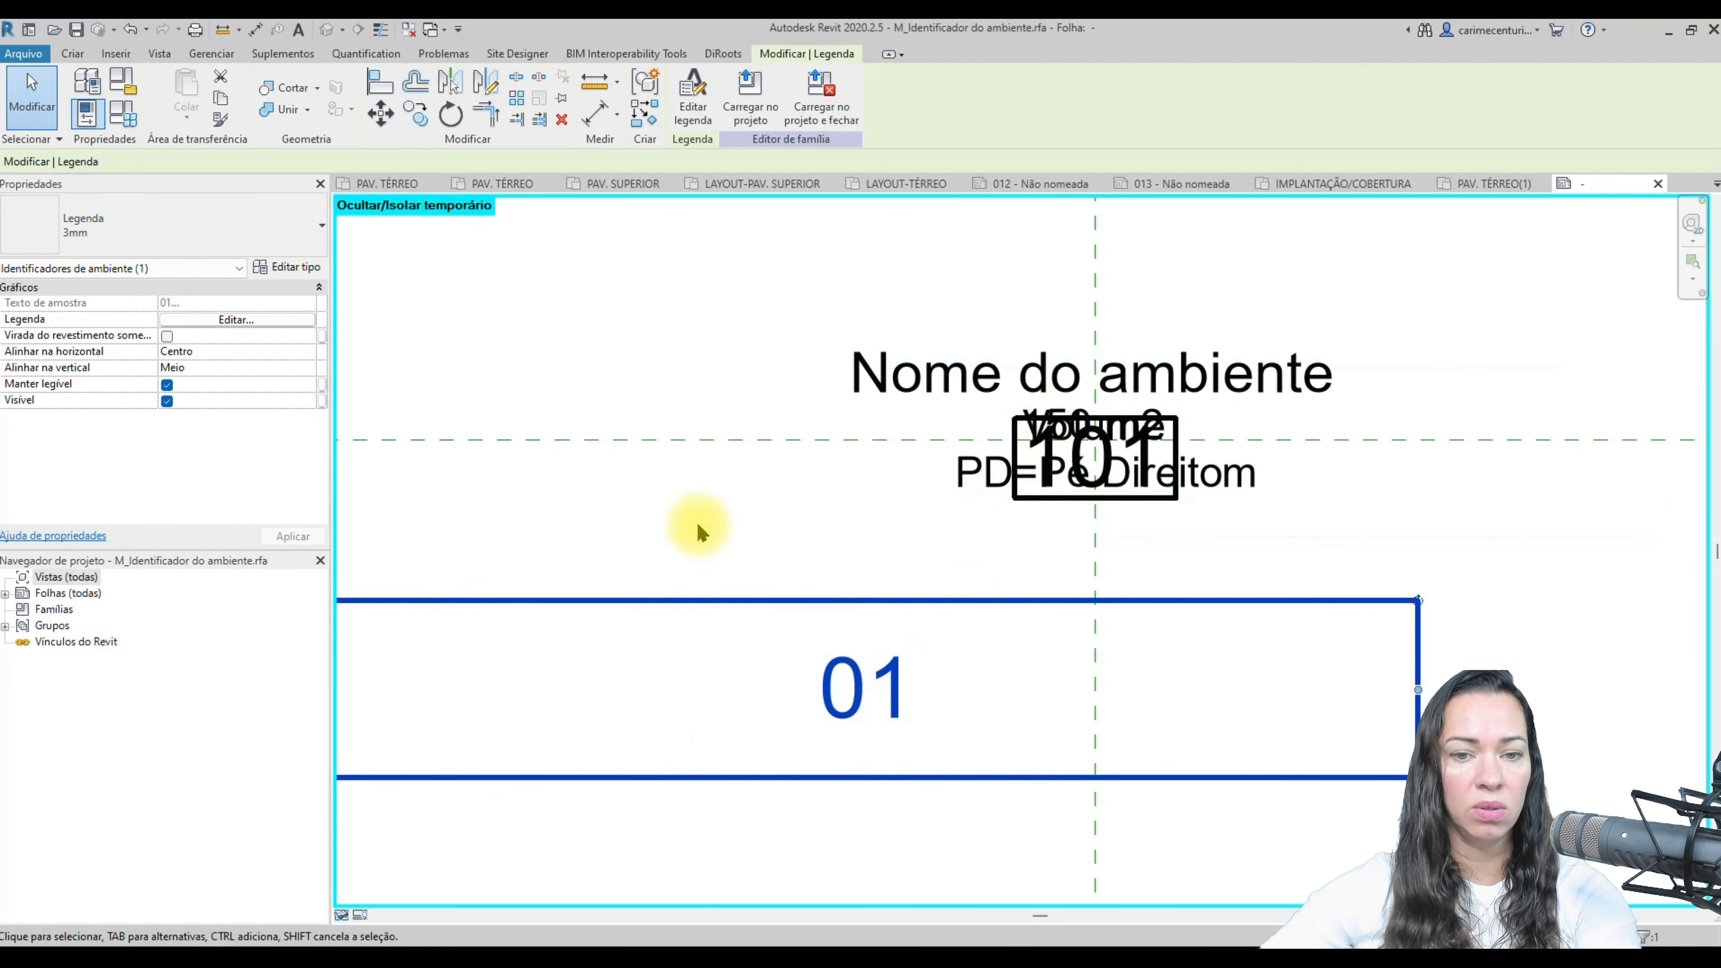
left_click(674, 281)
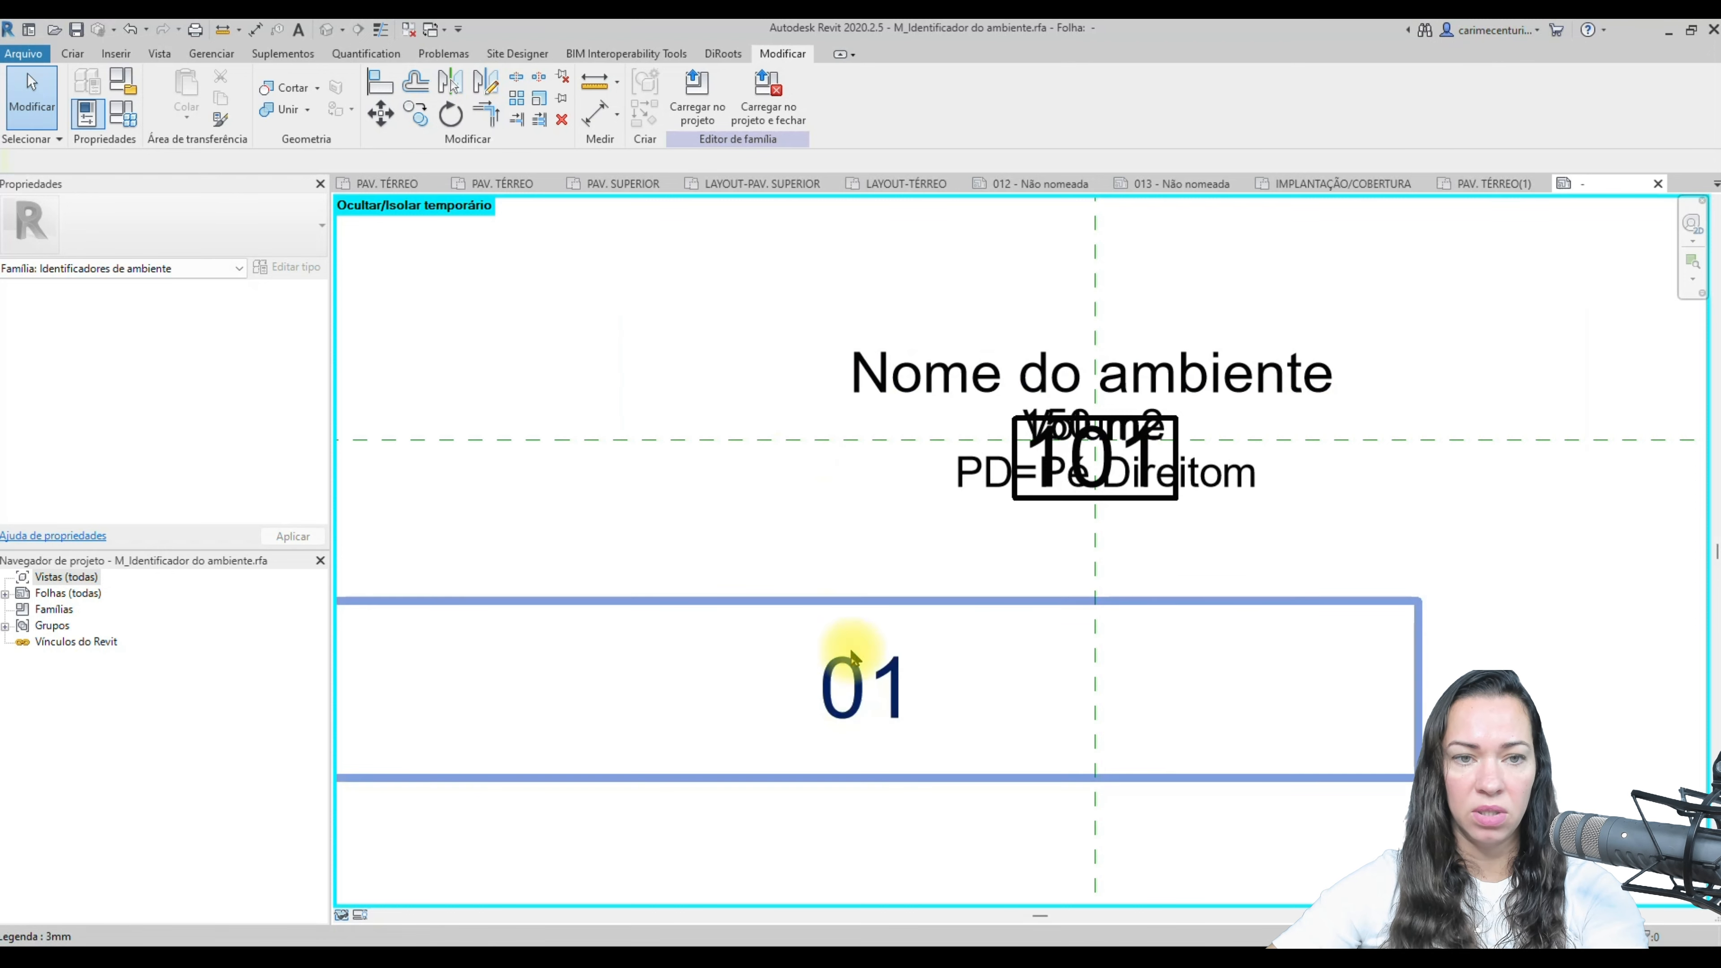
- Examine the tag family's list of types and the visibility options of Número do ambiente, and close it without changes
left_click(125, 121)
left_click_drag(655, 128, 657, 147)
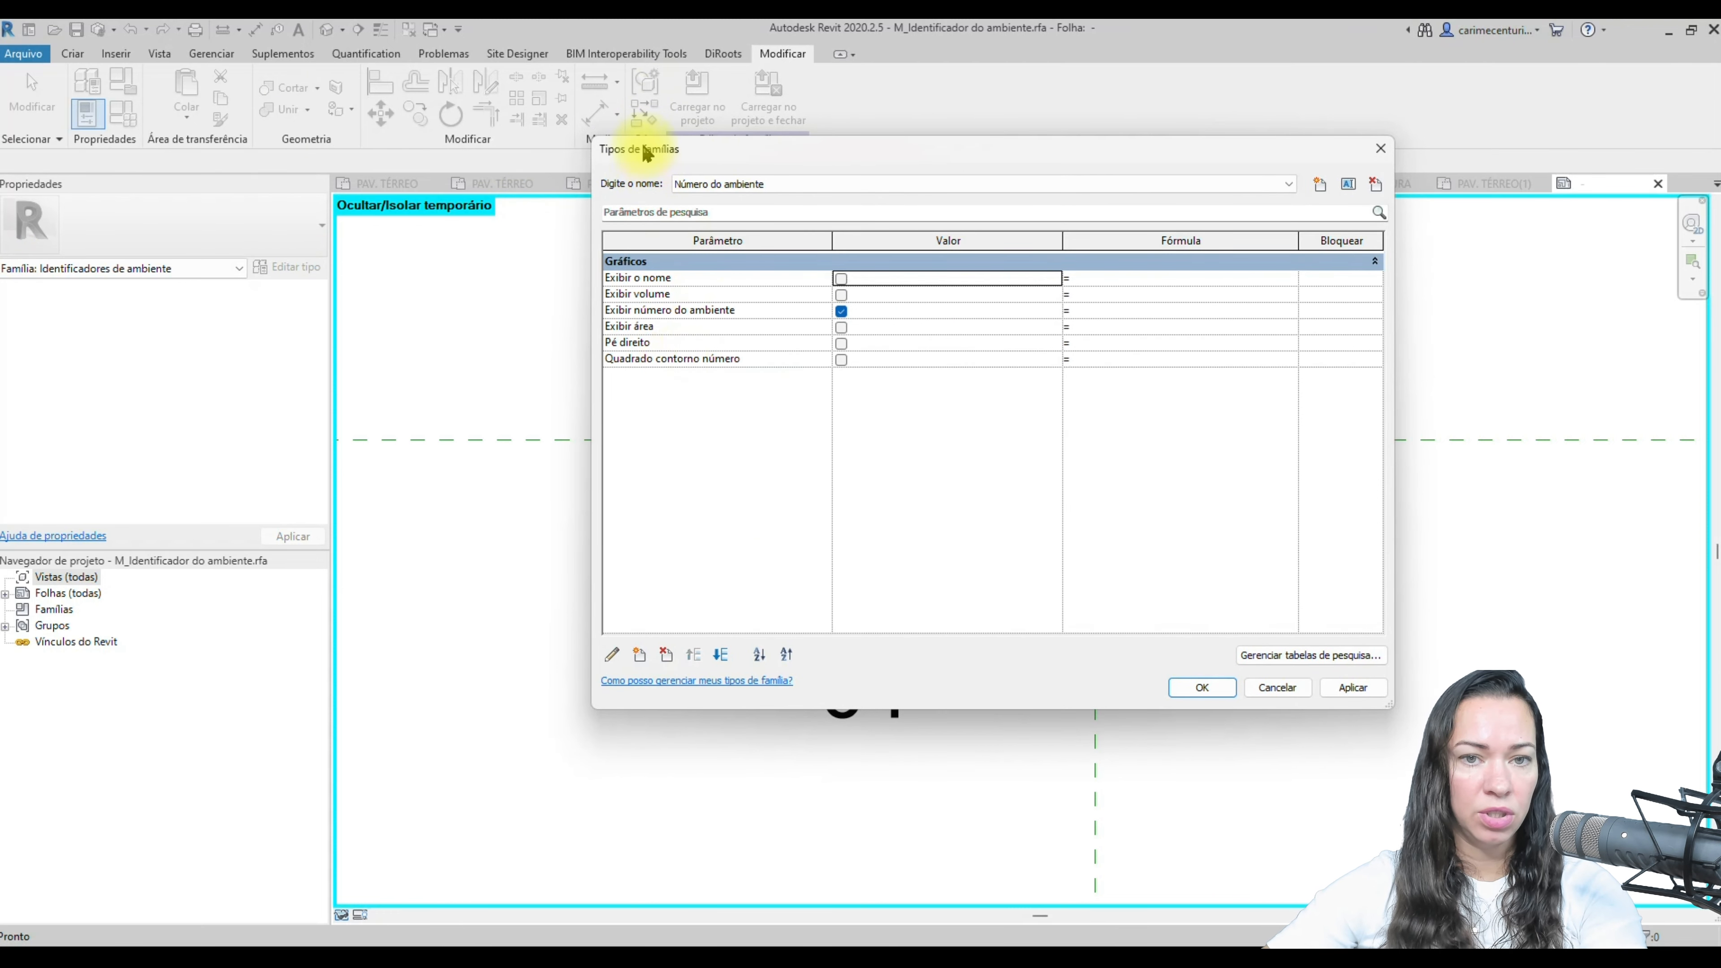
left_click(748, 184)
left_click(748, 184)
left_click(748, 183)
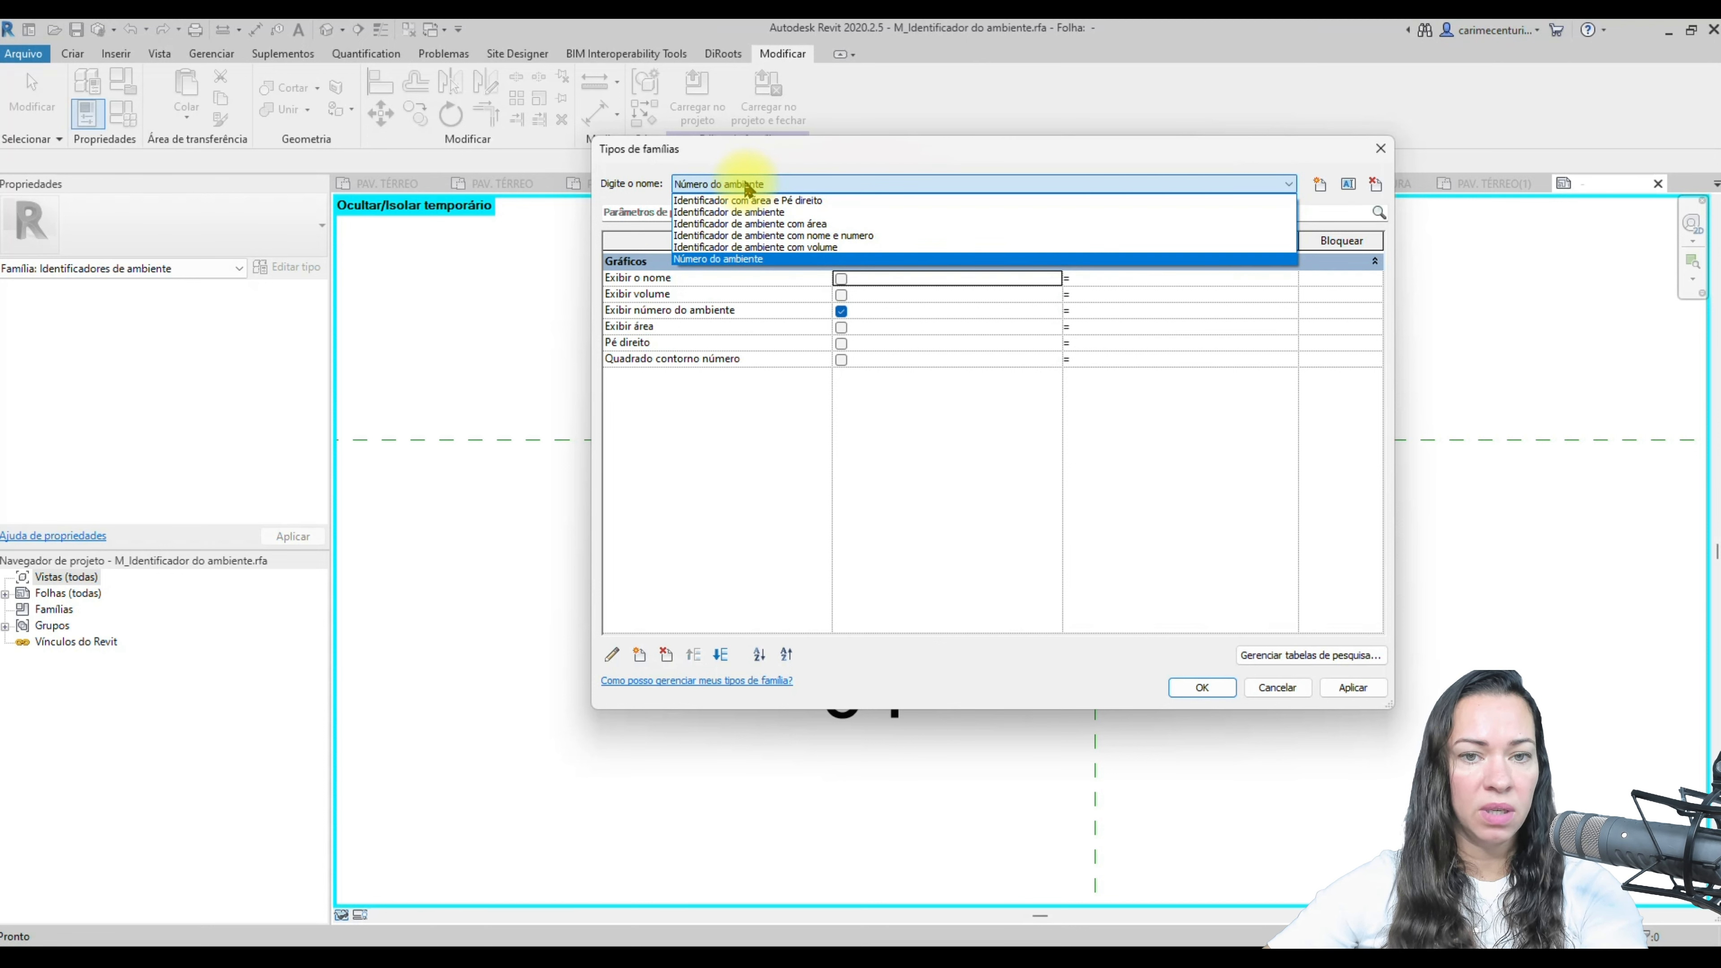
left_click(749, 184)
left_click(748, 184)
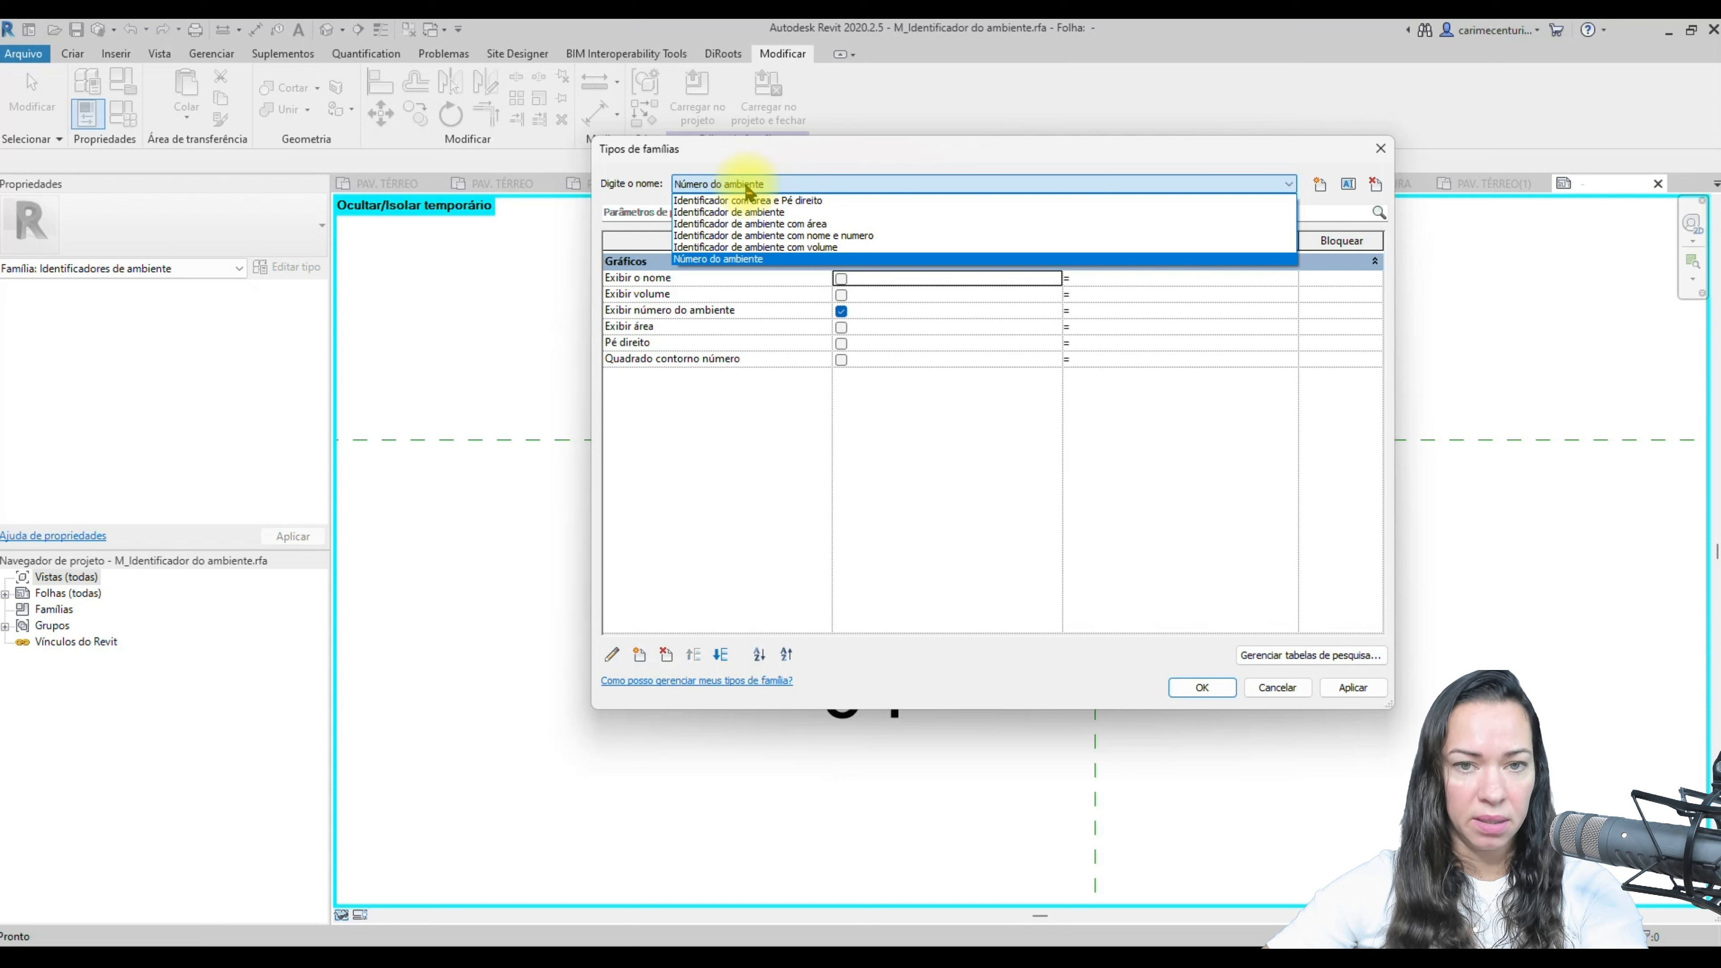
left_click(747, 184)
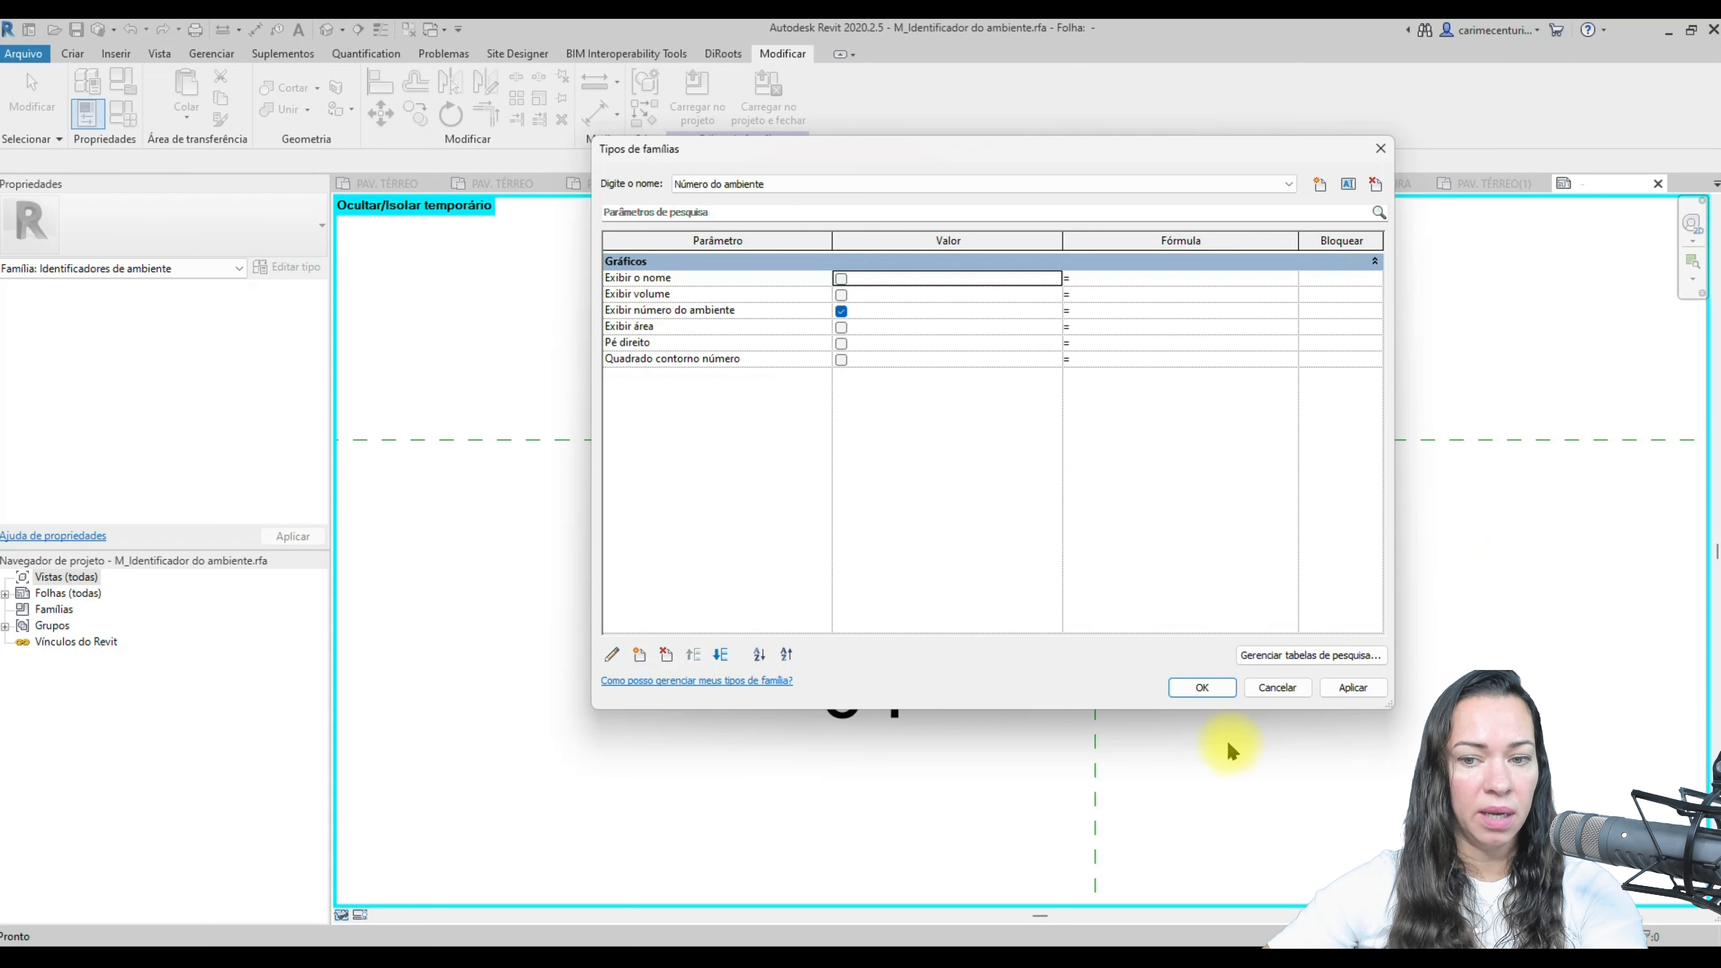
left_click(1199, 689)
- Associate the 01 label's visibility with a new type-based family parameter named NUMERO DO AMBIENTE, grouped under Visibilidade
left_click(780, 776)
middle_click_drag(784, 523, 947, 455)
left_click(982, 790)
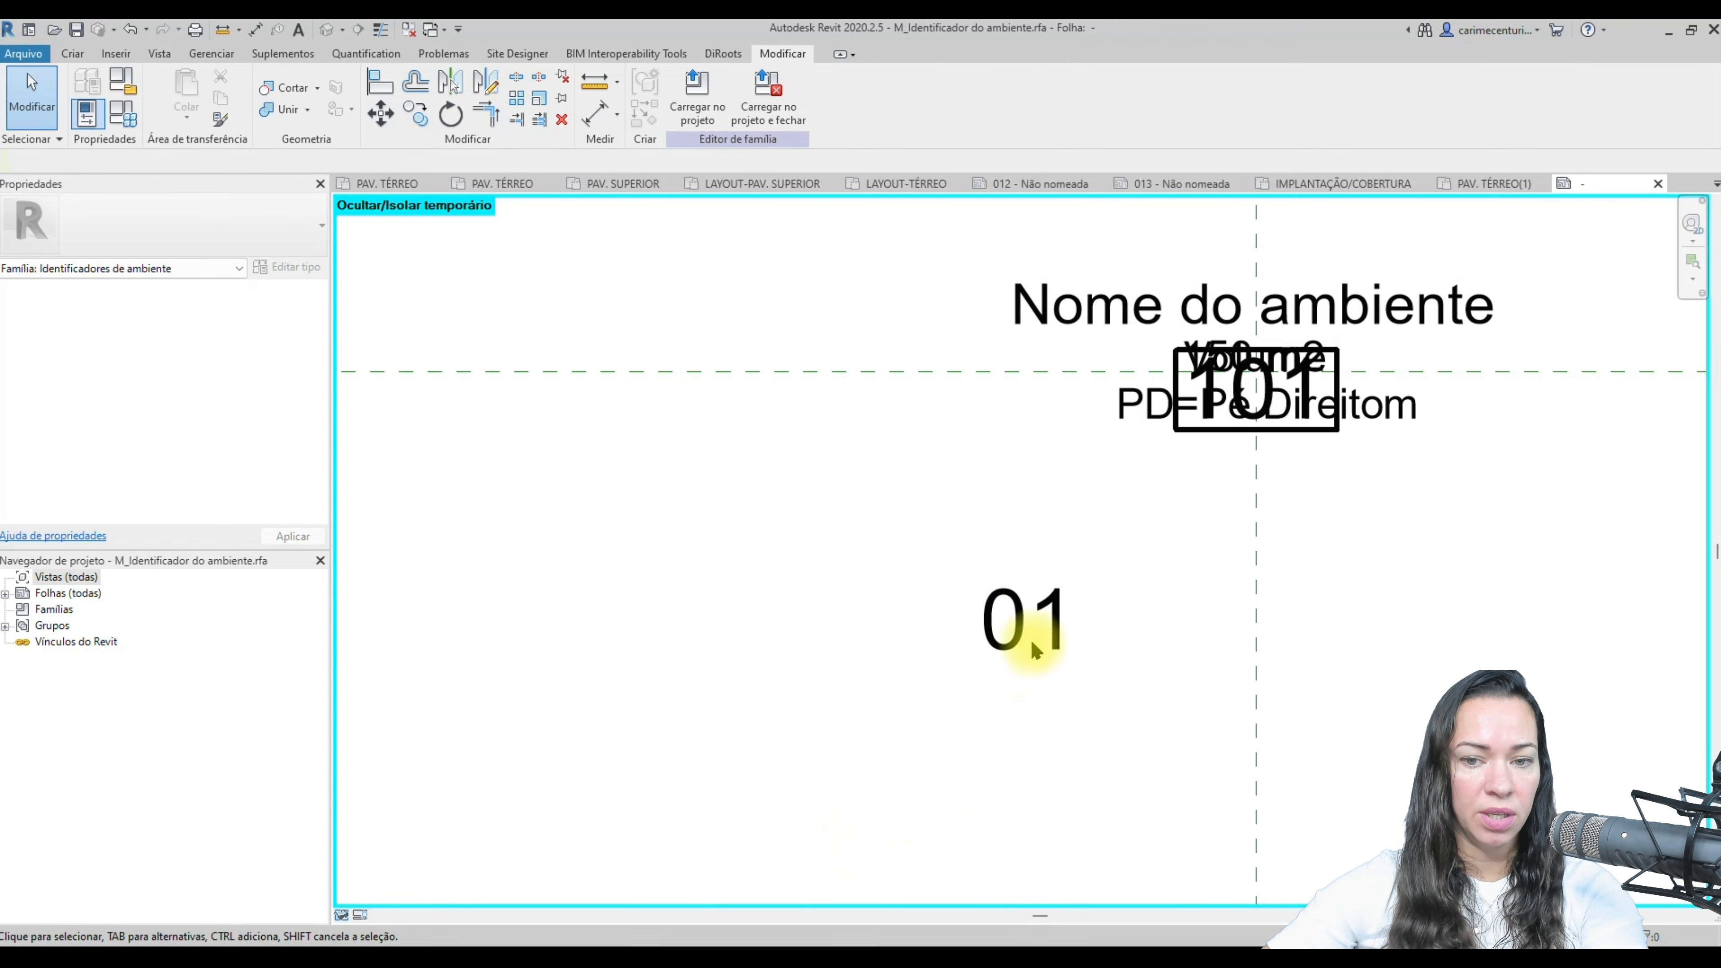
left_click(1029, 618)
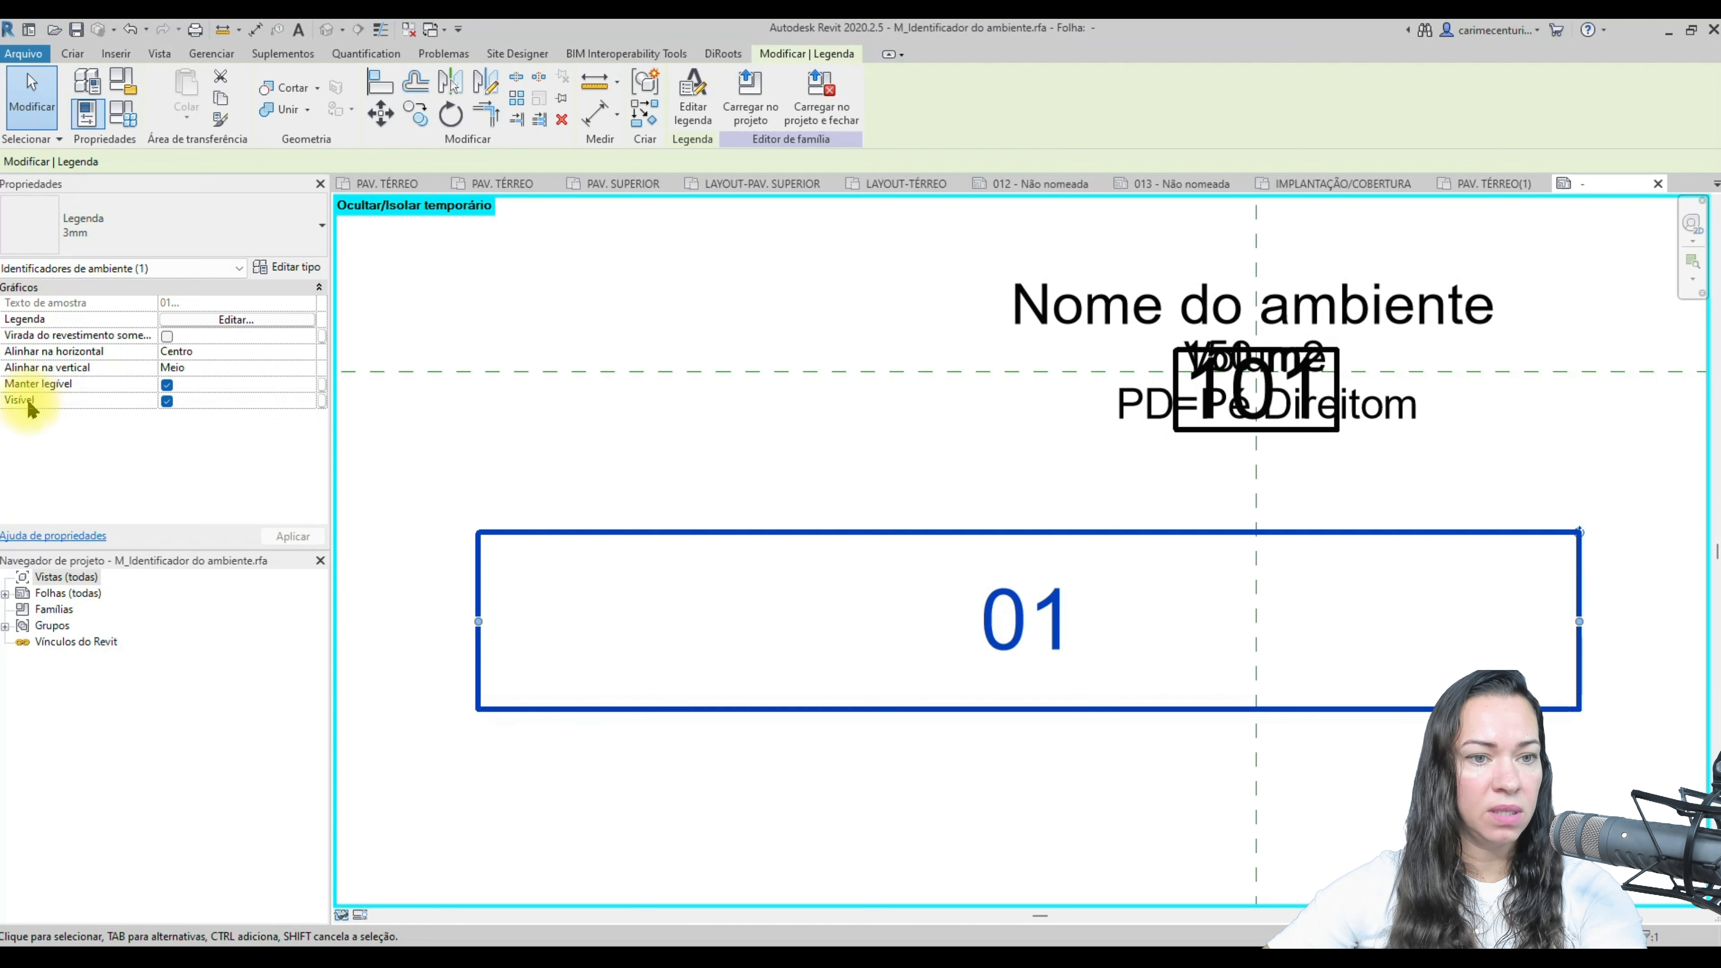
left_click(323, 403)
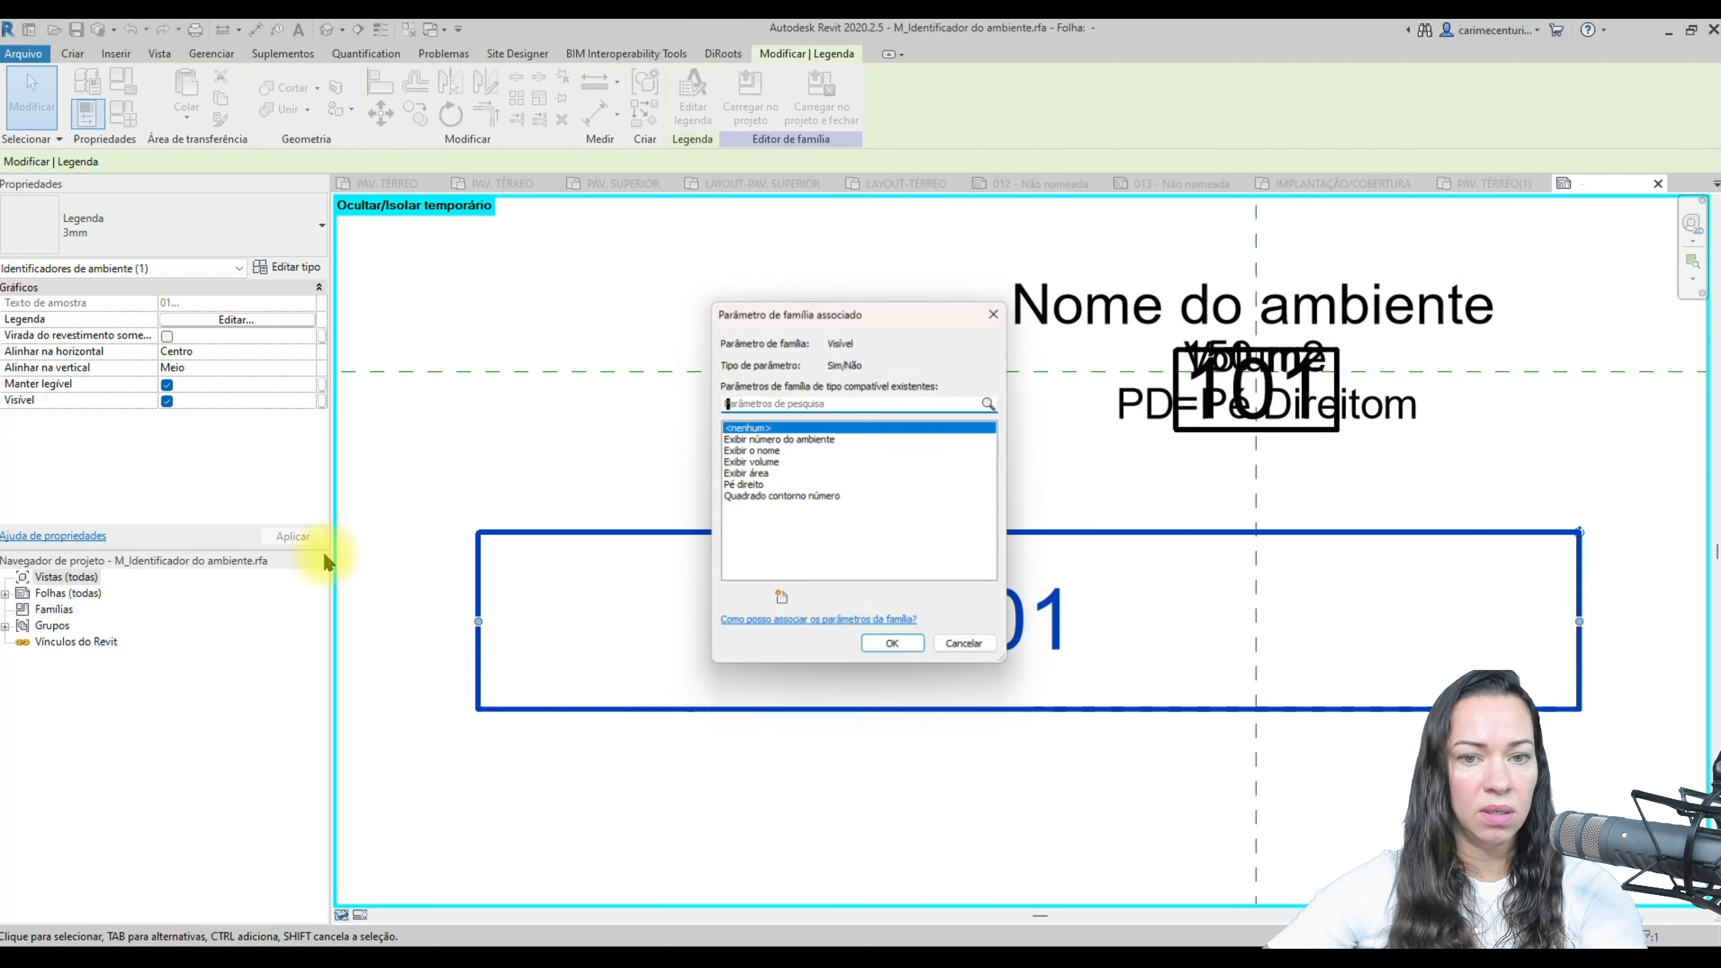
left_click(782, 601)
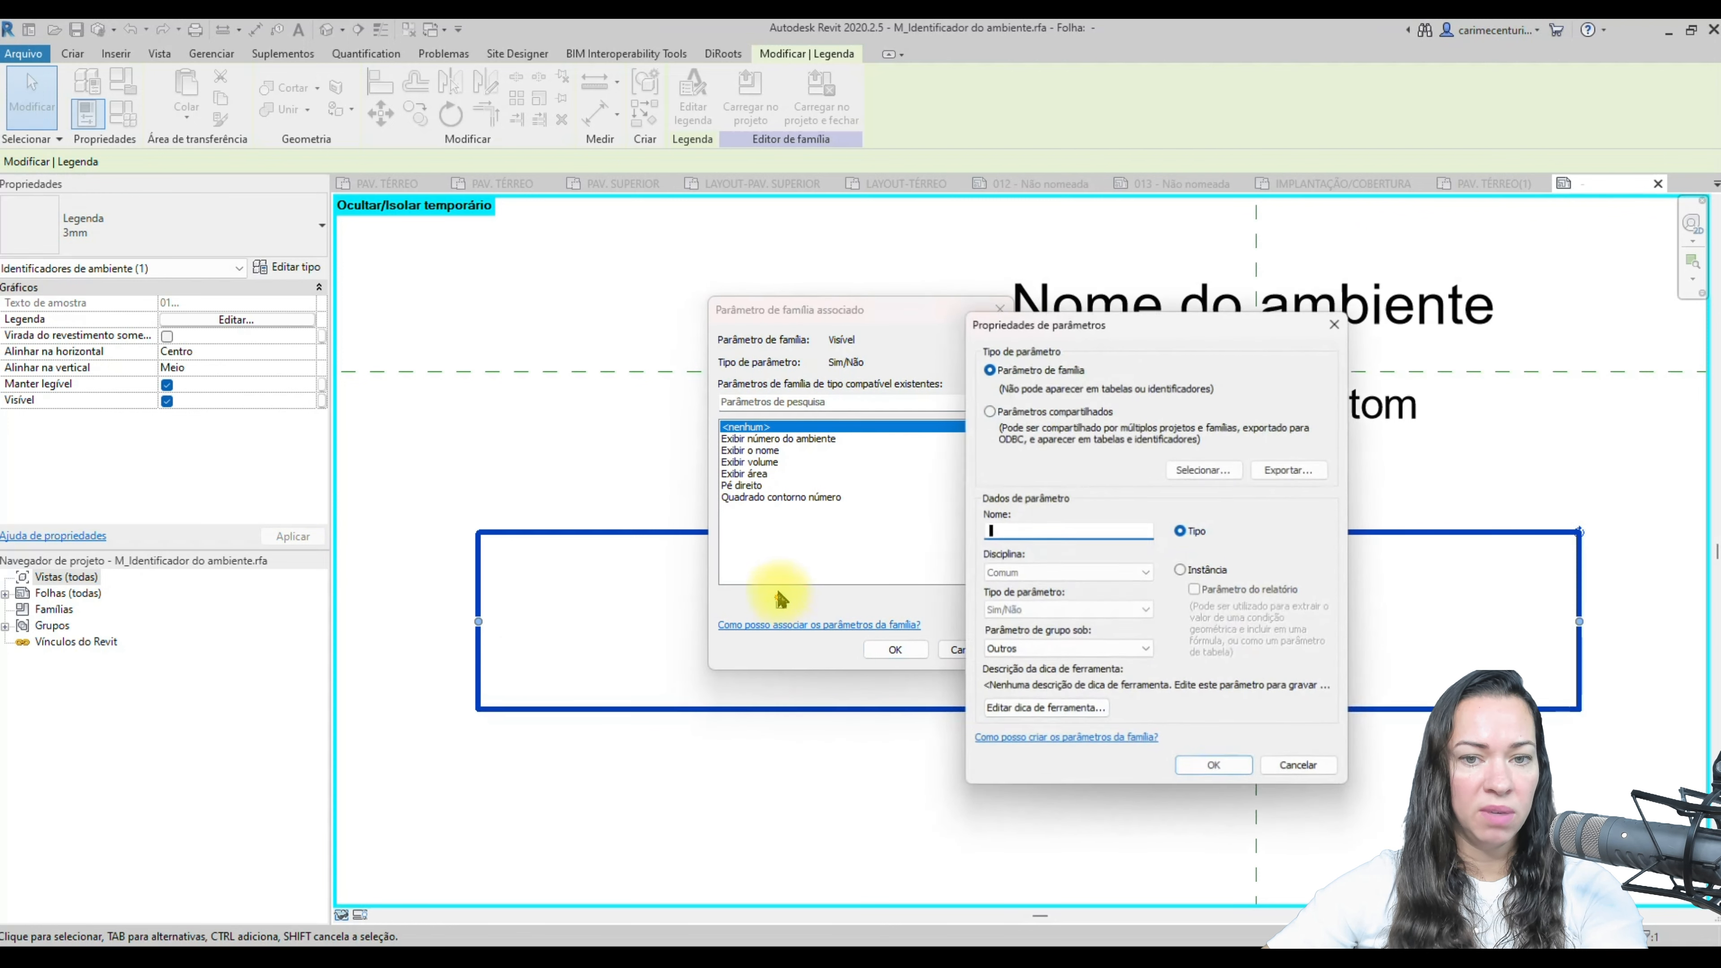
left_click_drag(1051, 317, 905, 203)
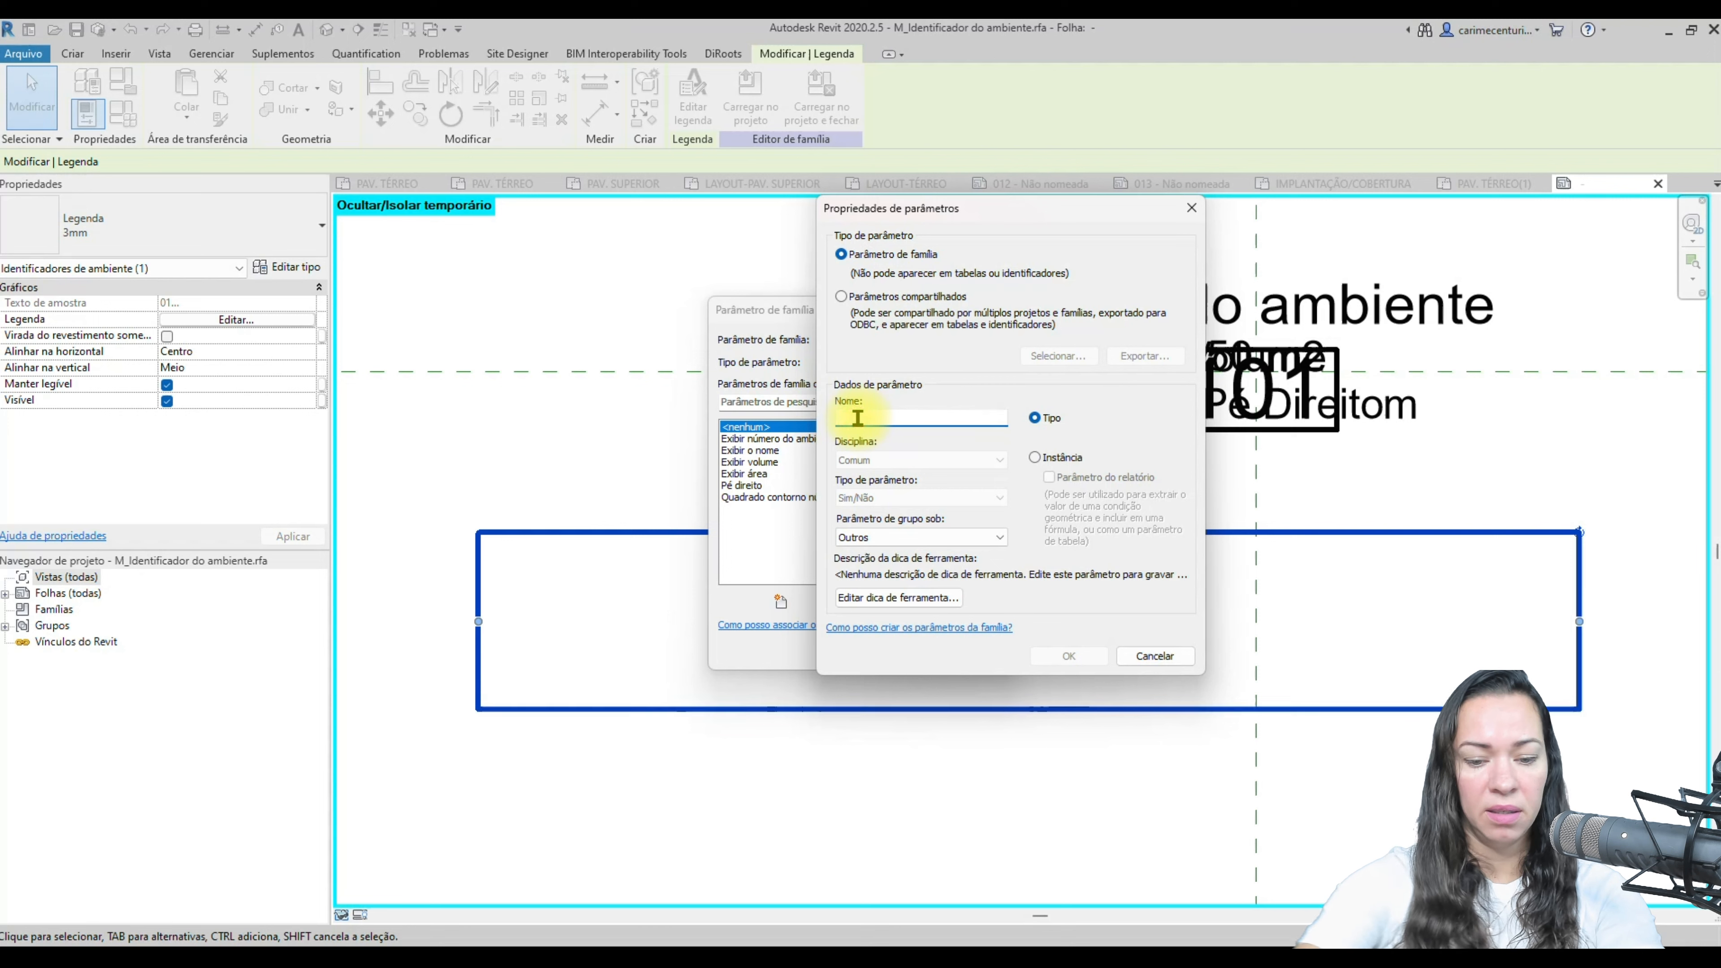
type("NUMERO DO")
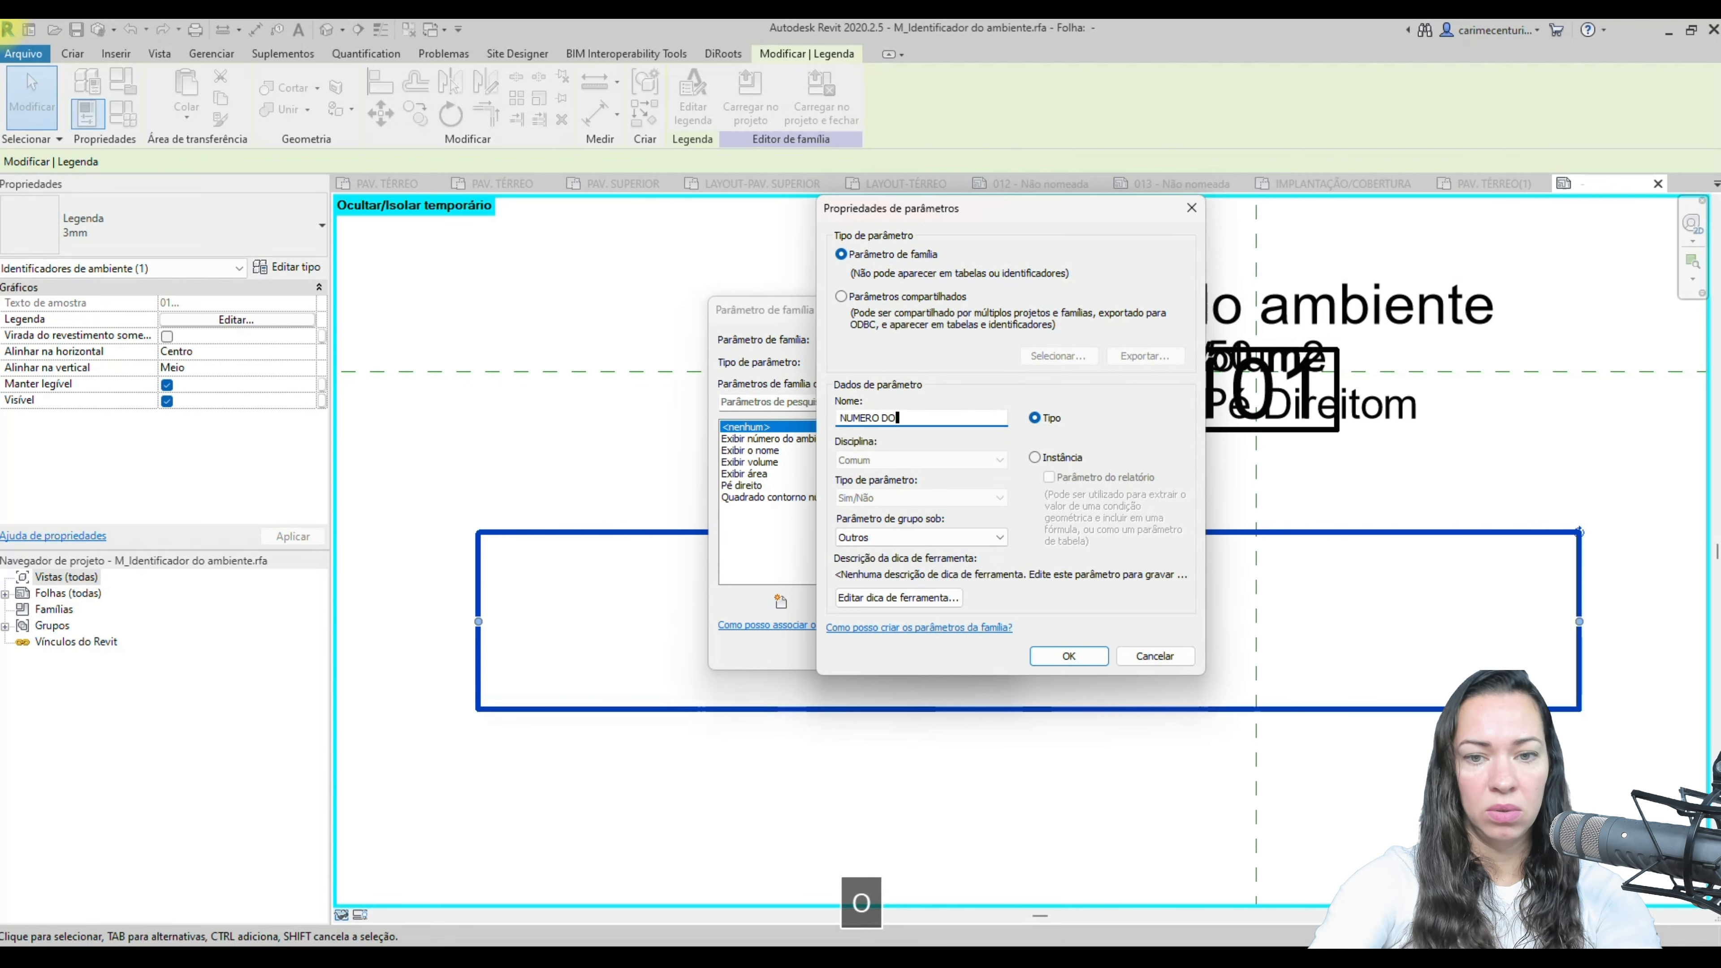
type(" AMBIENTE")
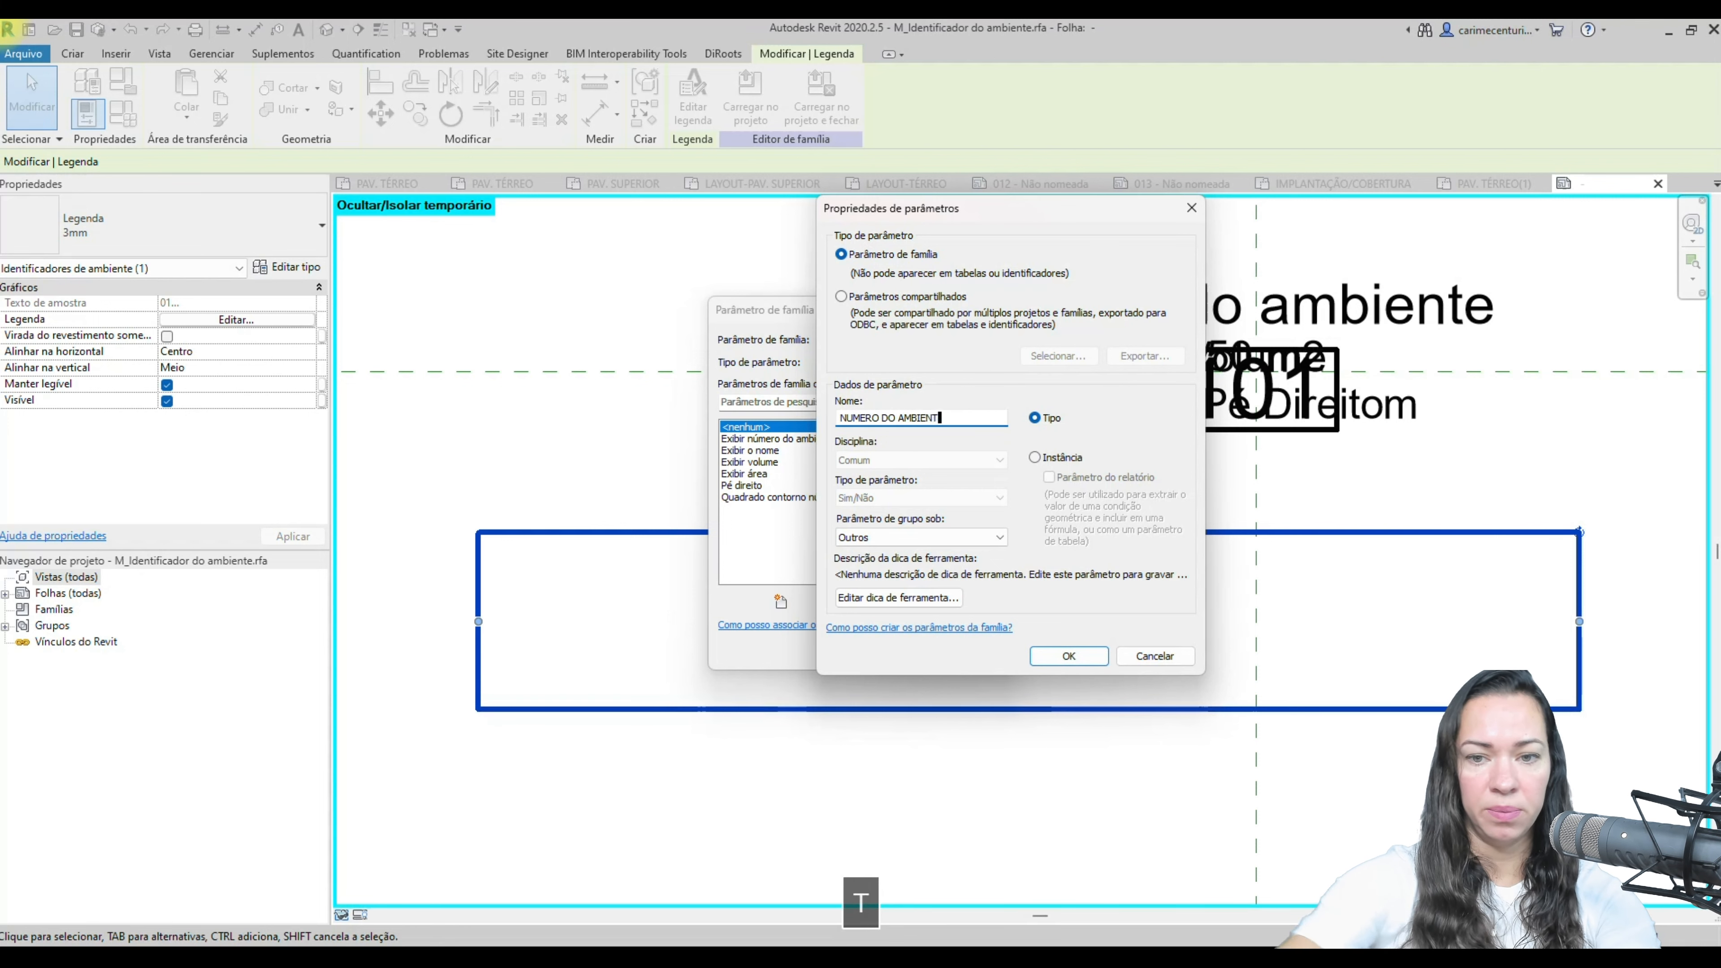
left_click(920, 537)
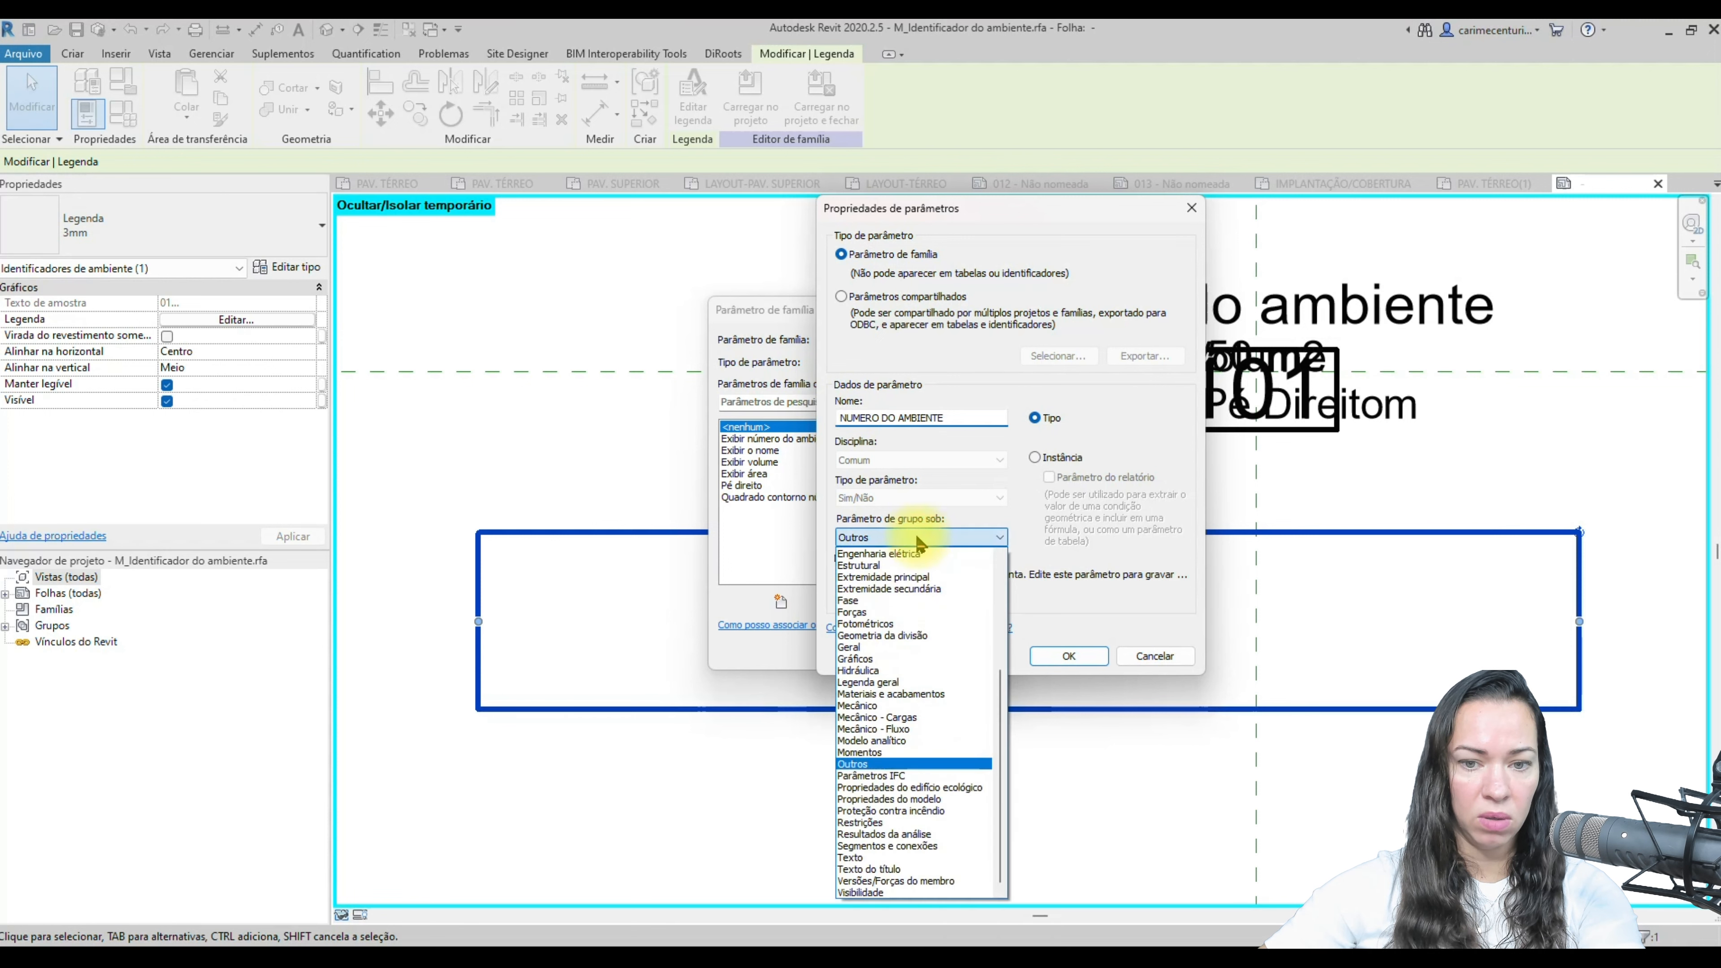
left_click(892, 894)
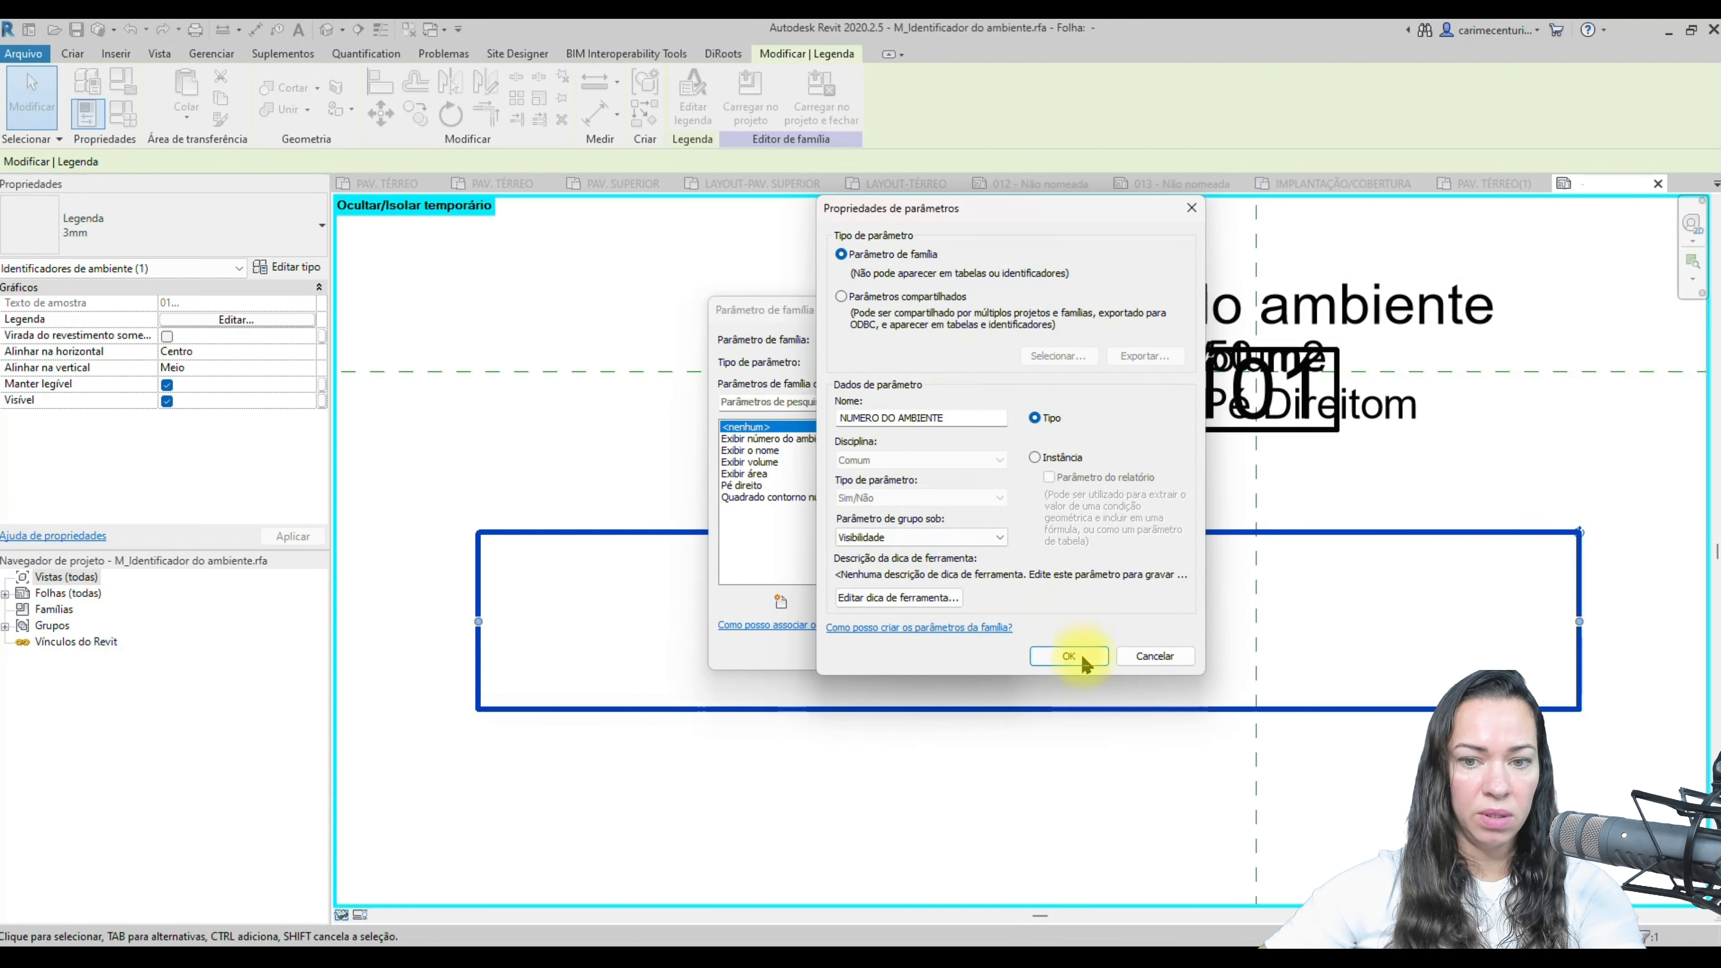
left_click(1069, 656)
left_click(880, 652)
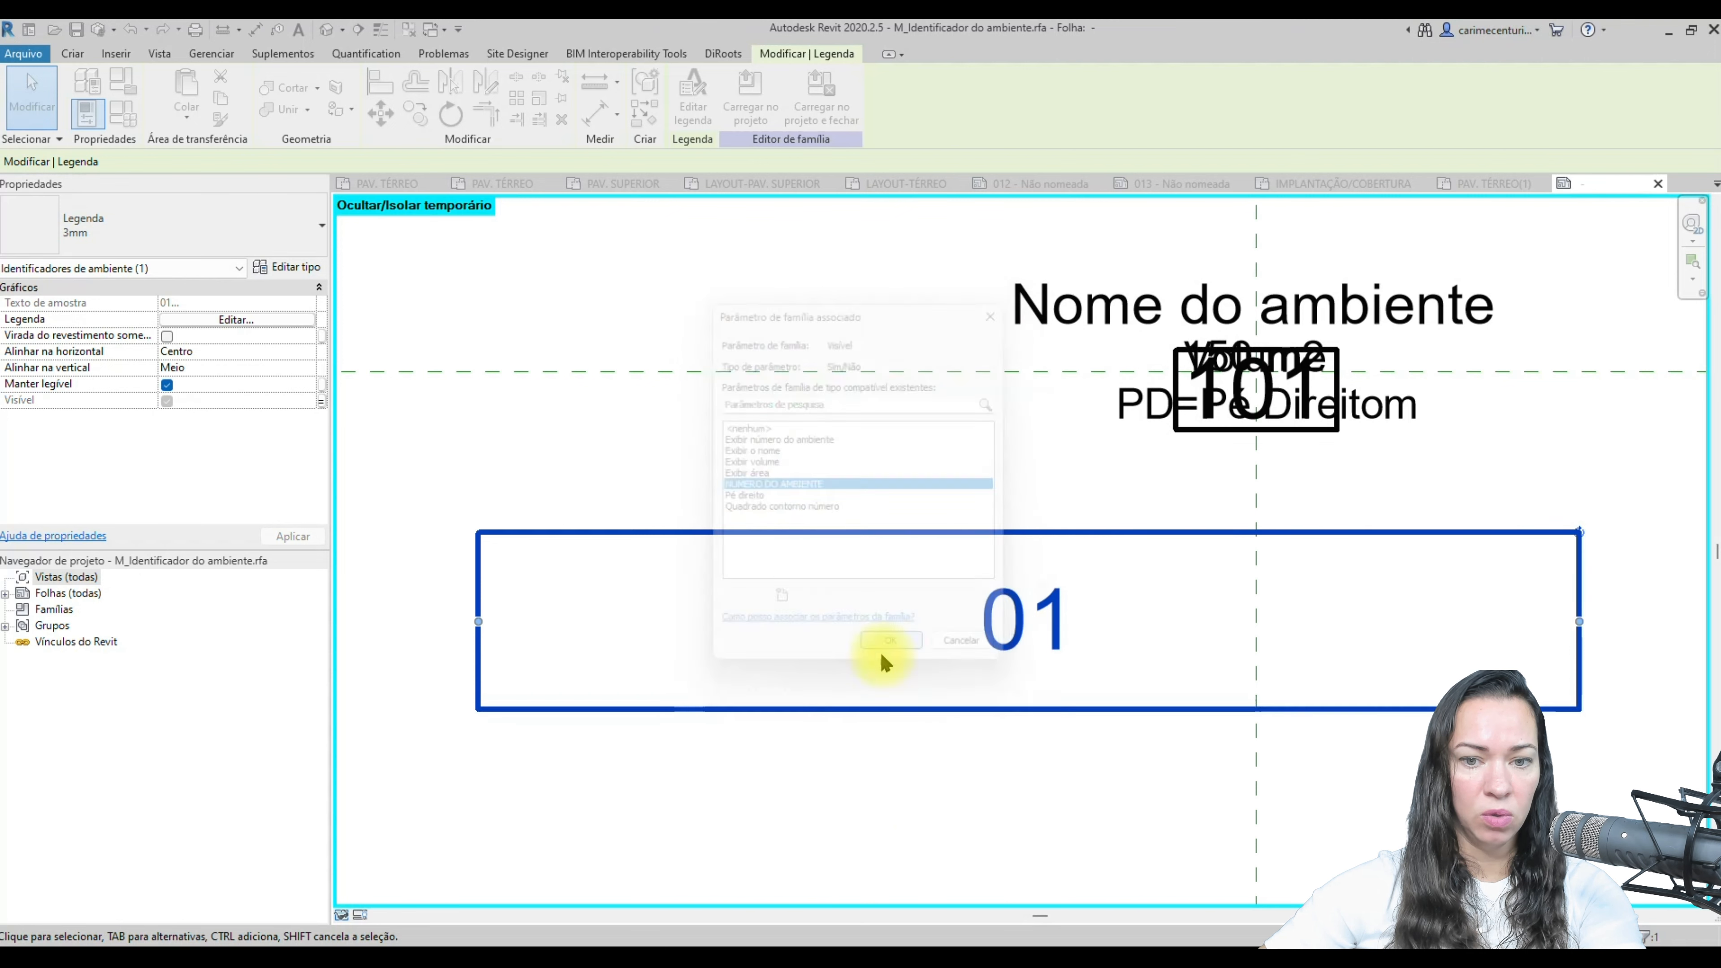
left_click(794, 779)
- Try a new family type named NUMERO DO AMBIENTE with Exibir número do ambiente turned off, and cancel the family type changes
left_click(112, 110)
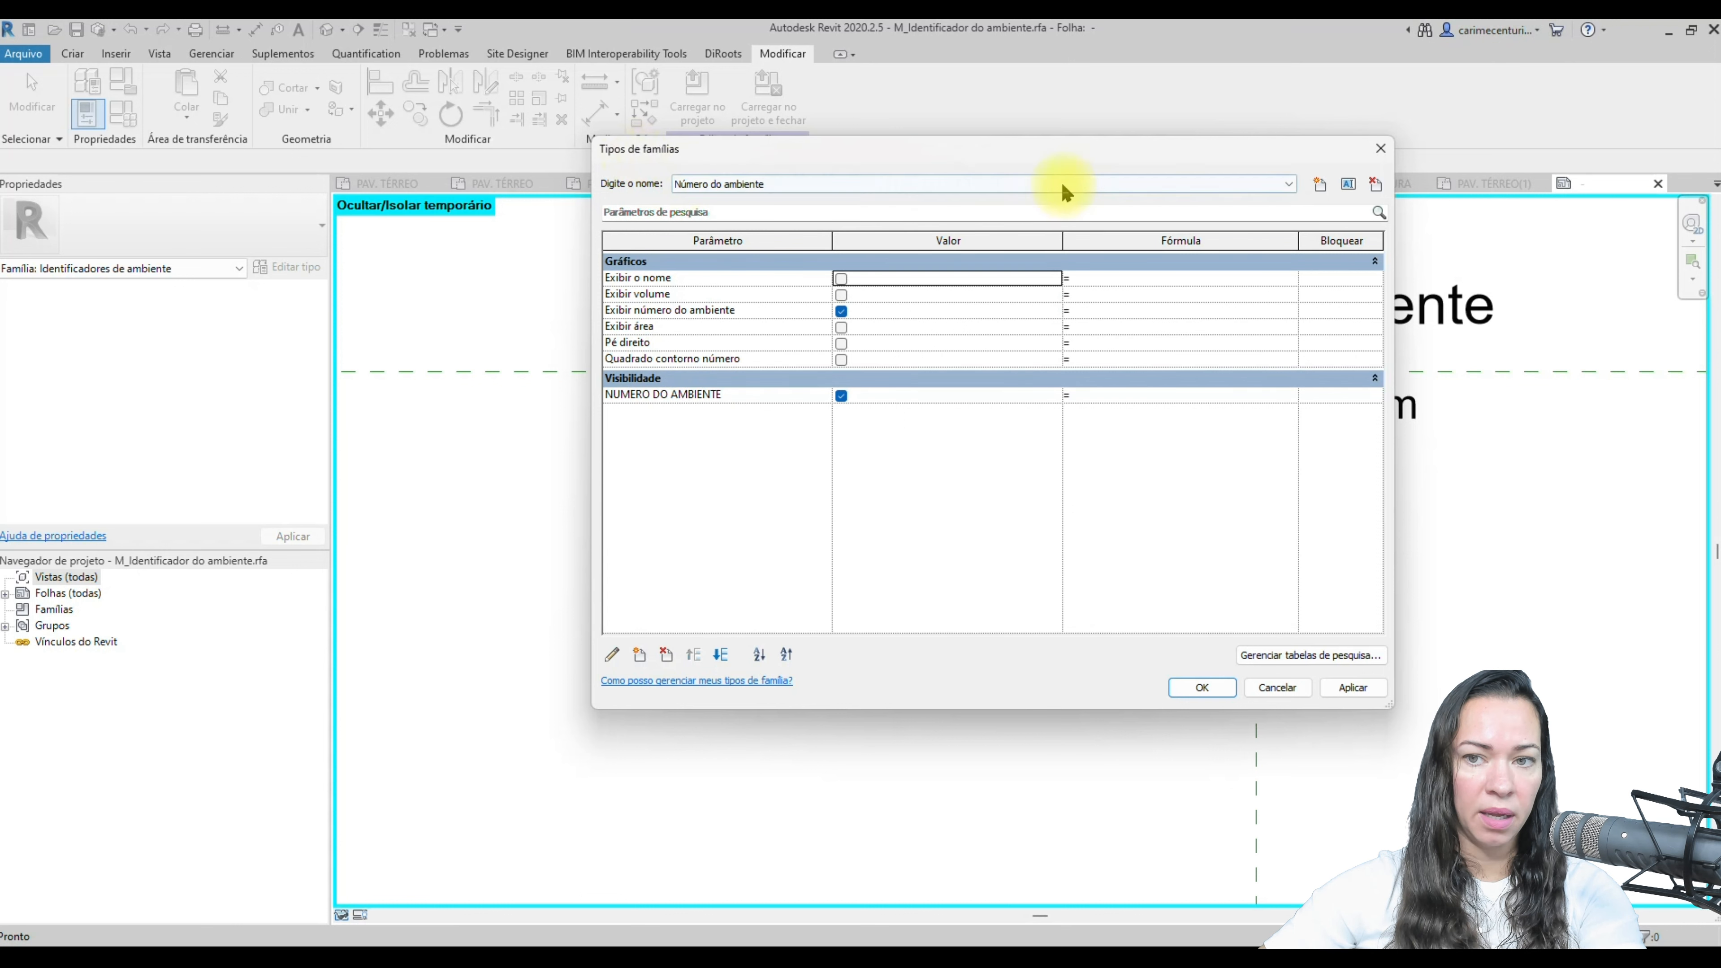
left_click(1319, 184)
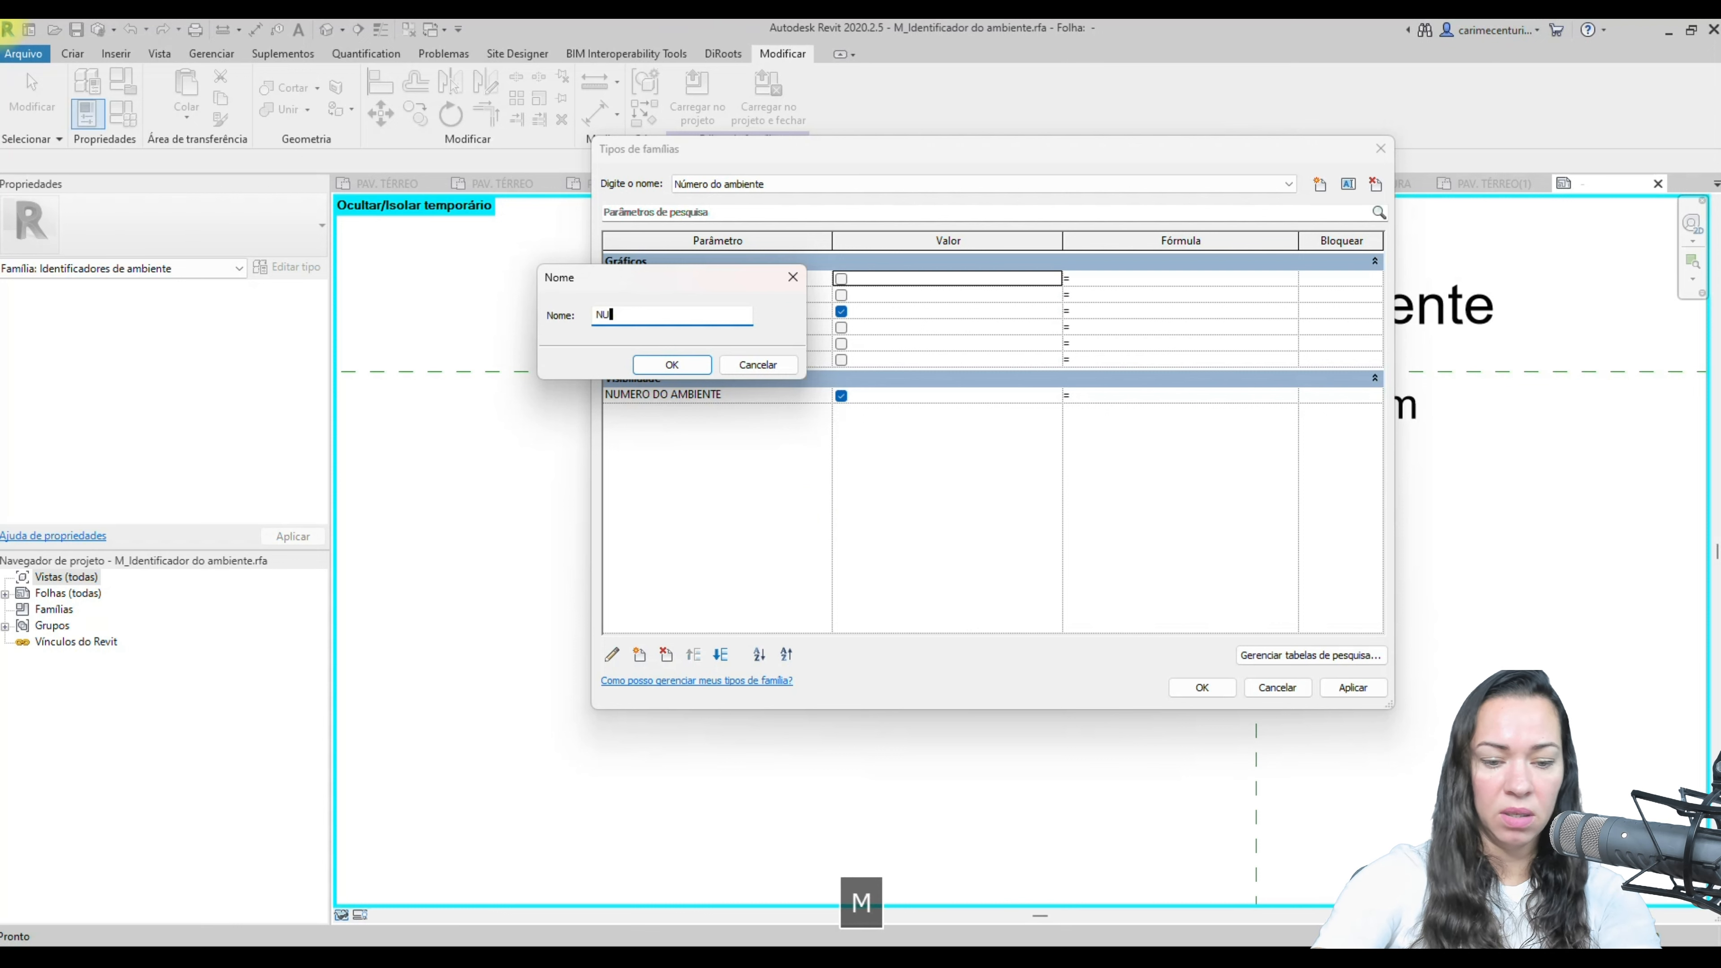
type("NUMERO DO AMBIENTE")
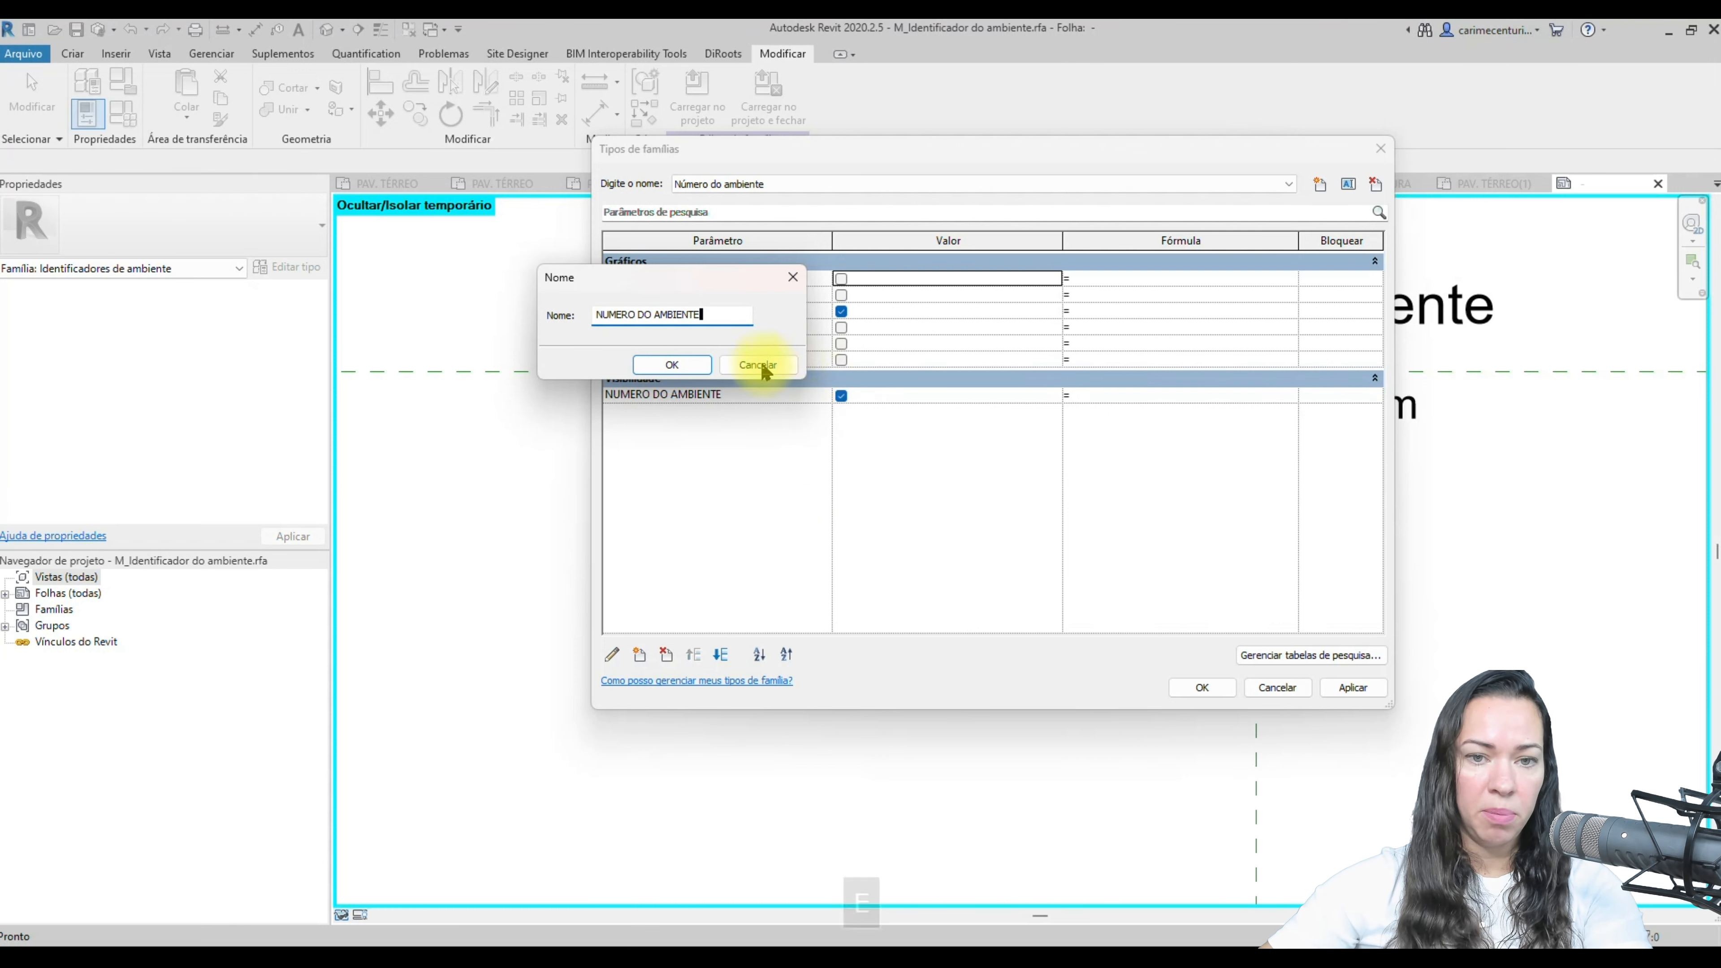
left_click(672, 366)
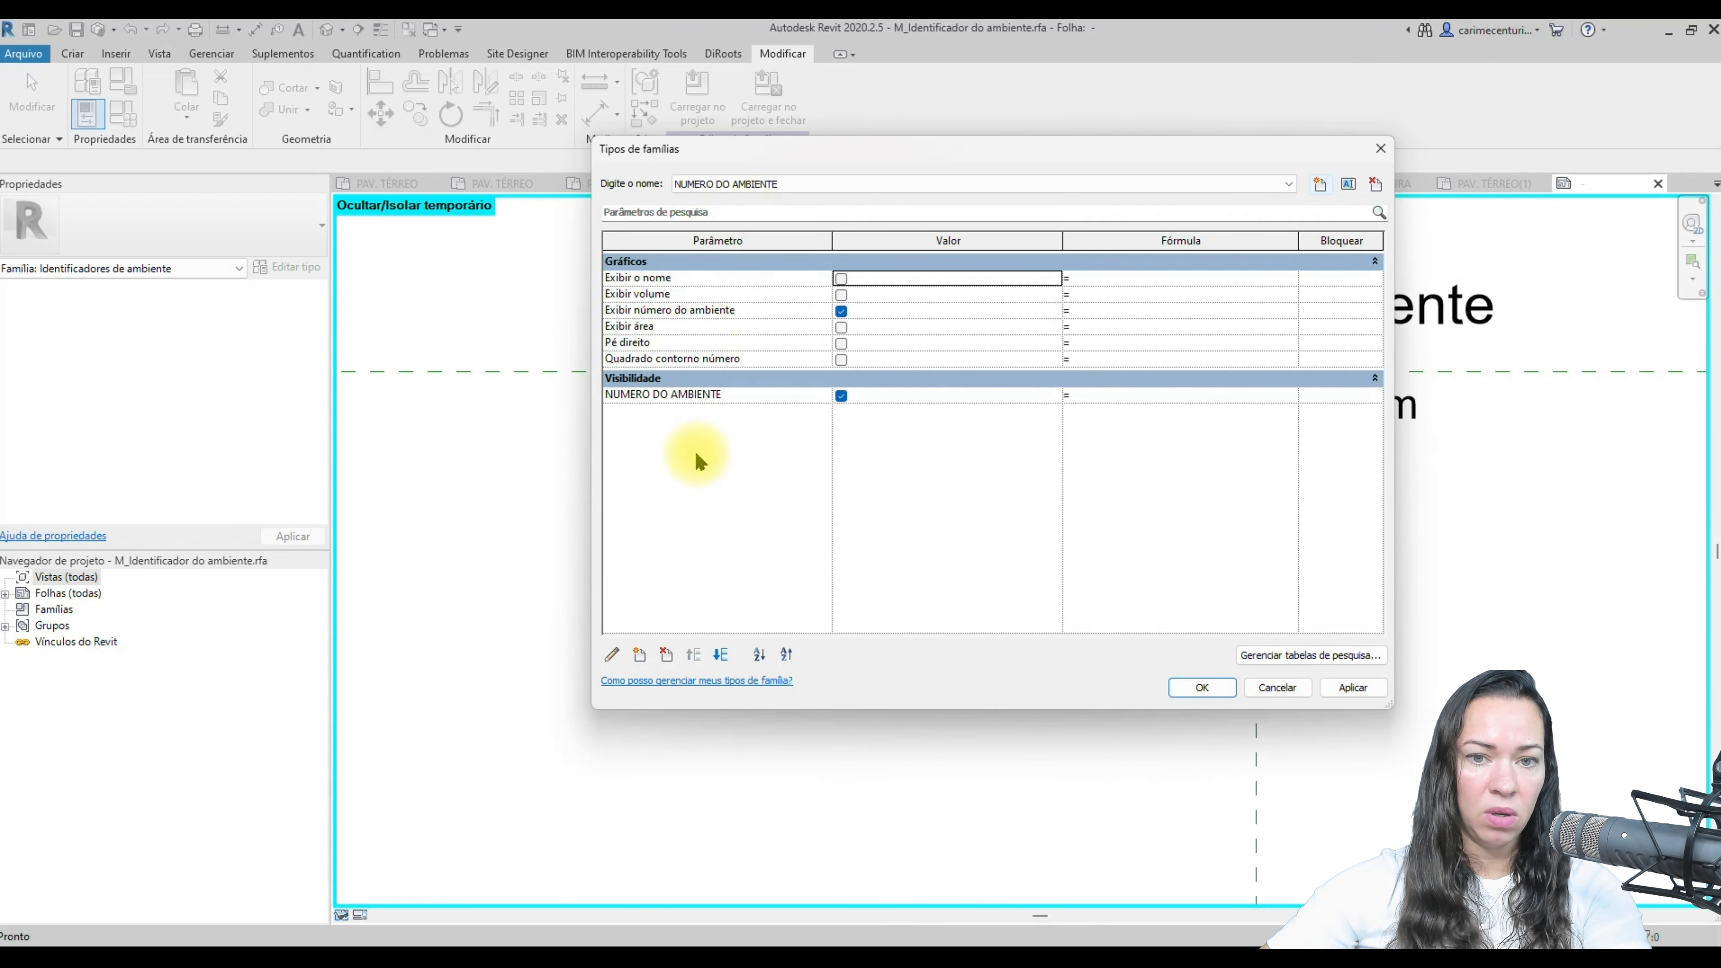
left_click(841, 311)
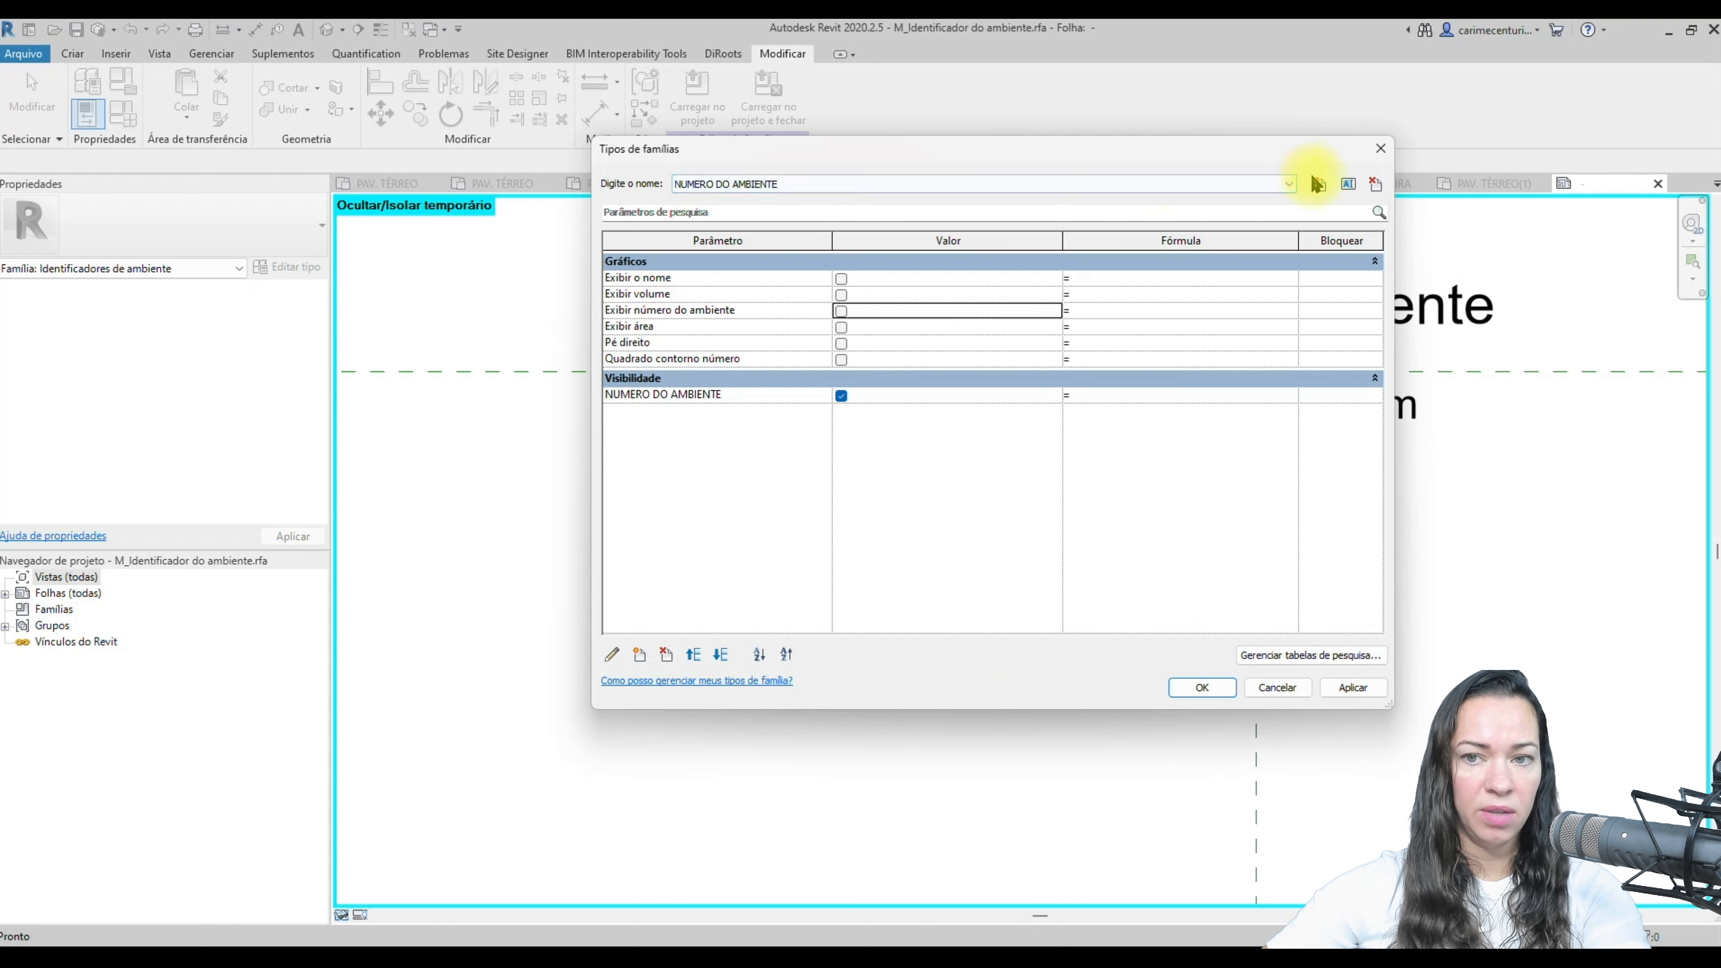
left_click(1300, 689)
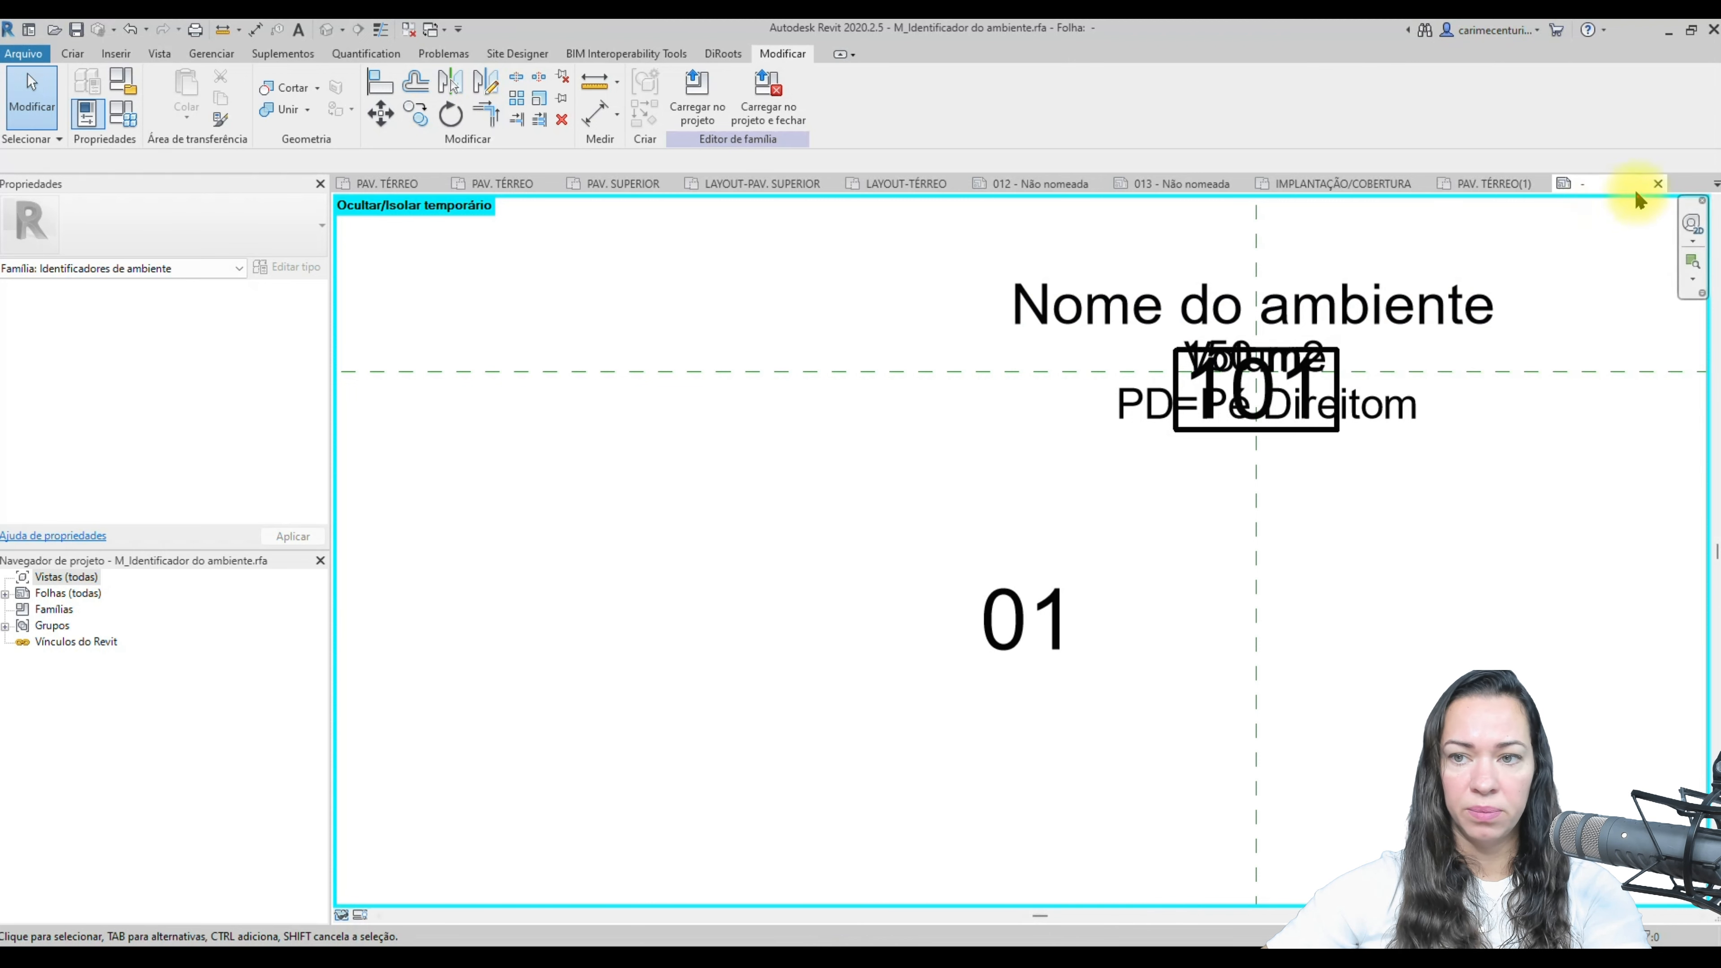
- Close the tag family without saving, and switch all room tags of the same type in PAV. TÉRREO(1) to Número do ambiente
left_click(1658, 184)
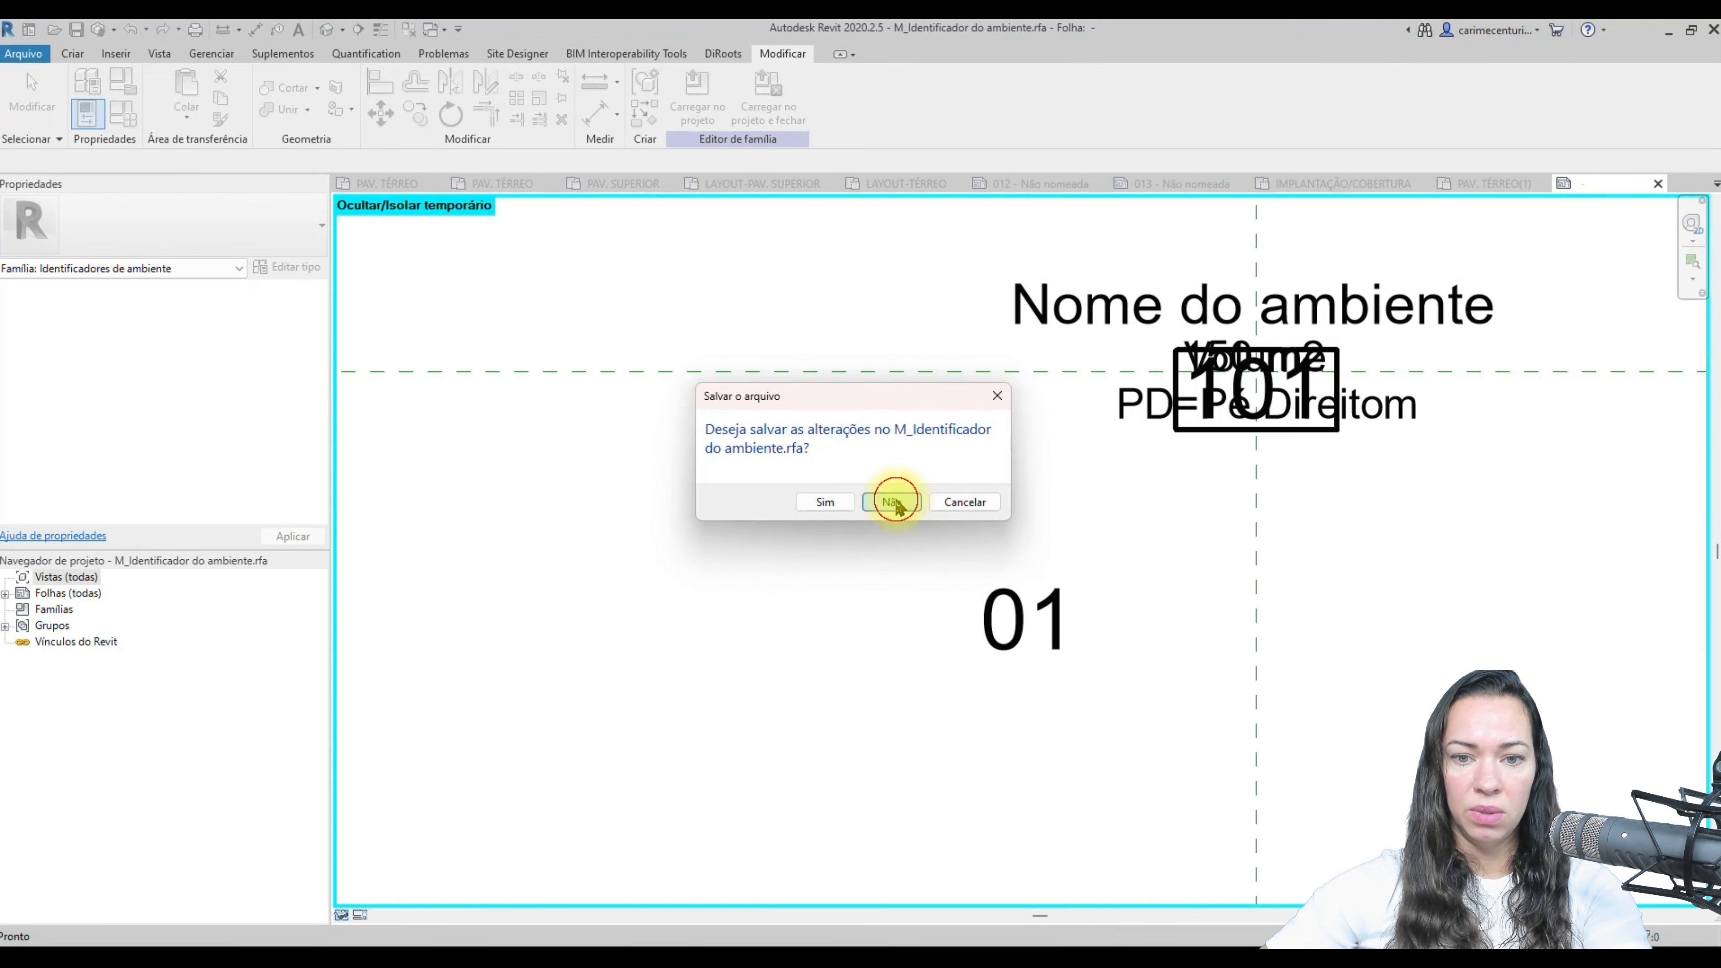
left_click(892, 501)
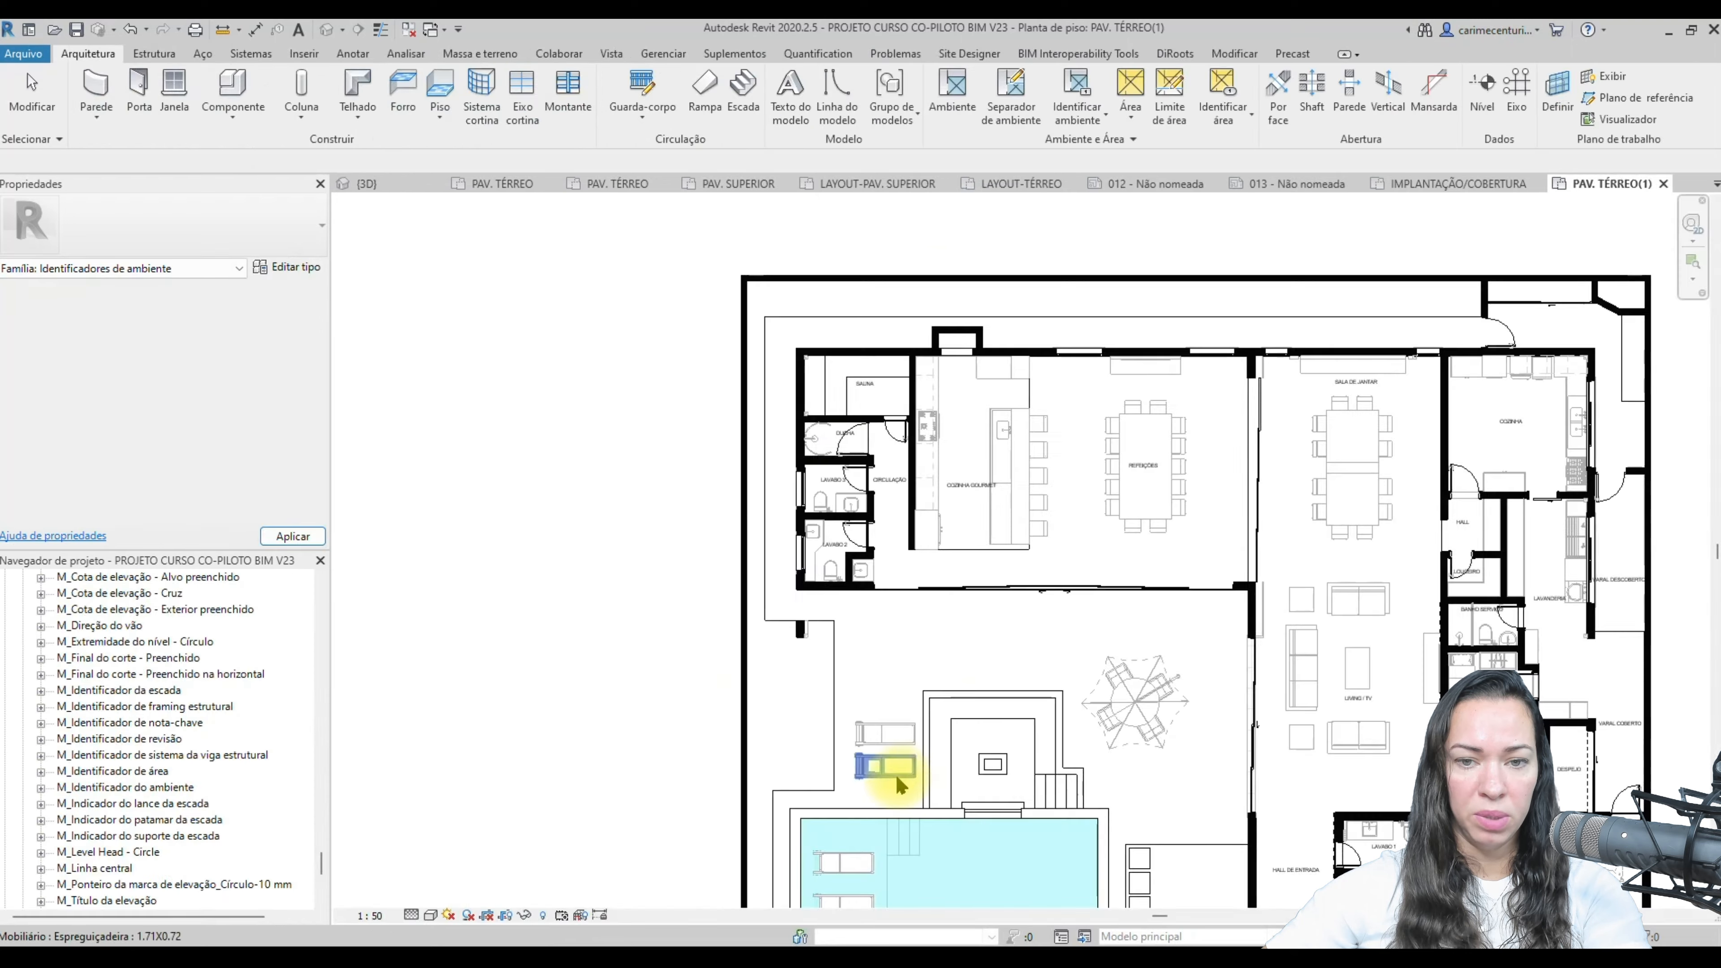
left_click(1145, 469)
right_click(1150, 478)
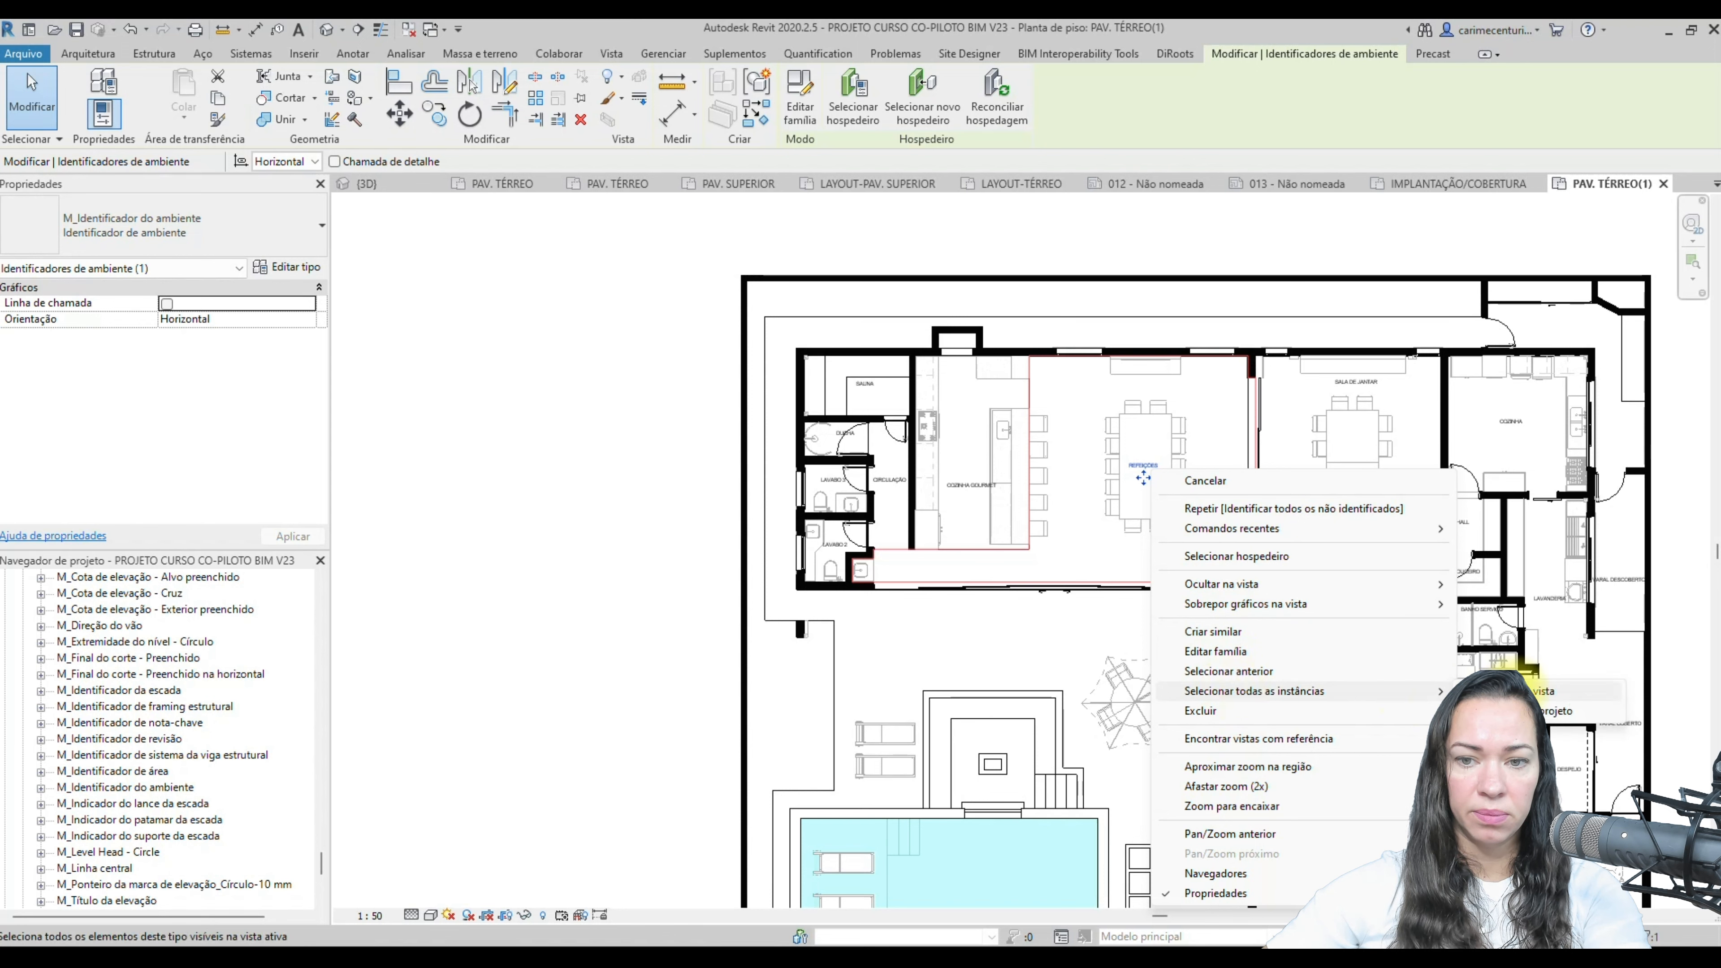
left_click(1533, 691)
left_click(159, 214)
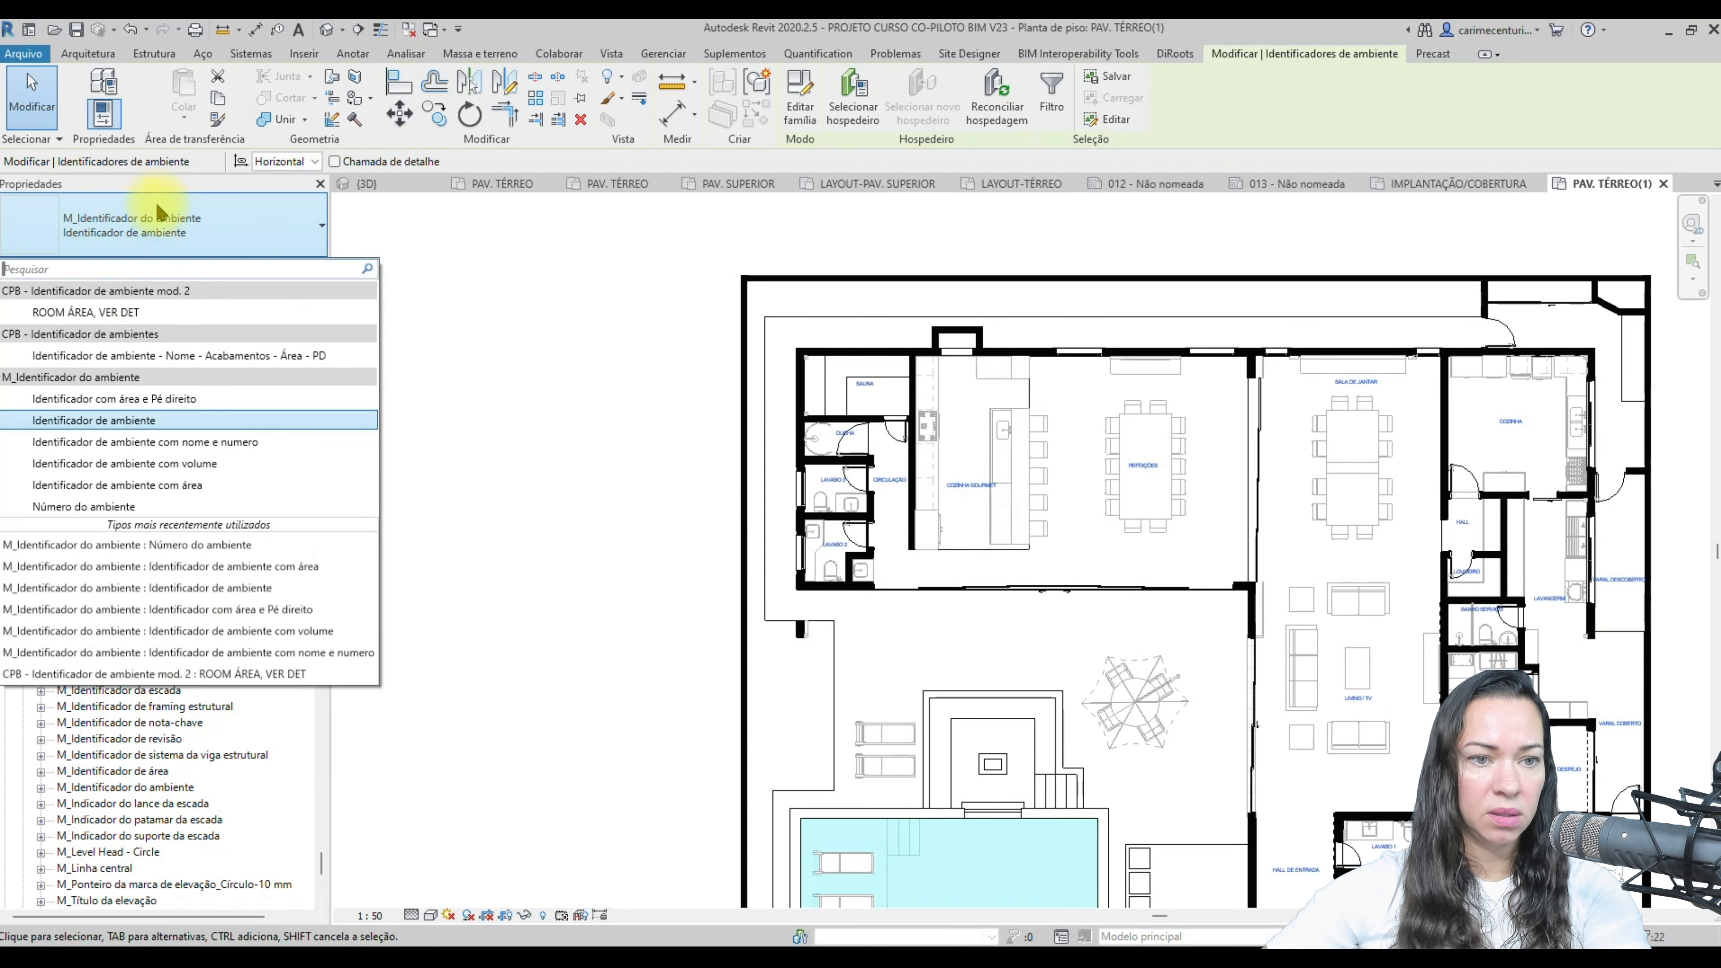
left_click(109, 506)
middle_click_drag(426, 705, 331, 484)
key("Escape")
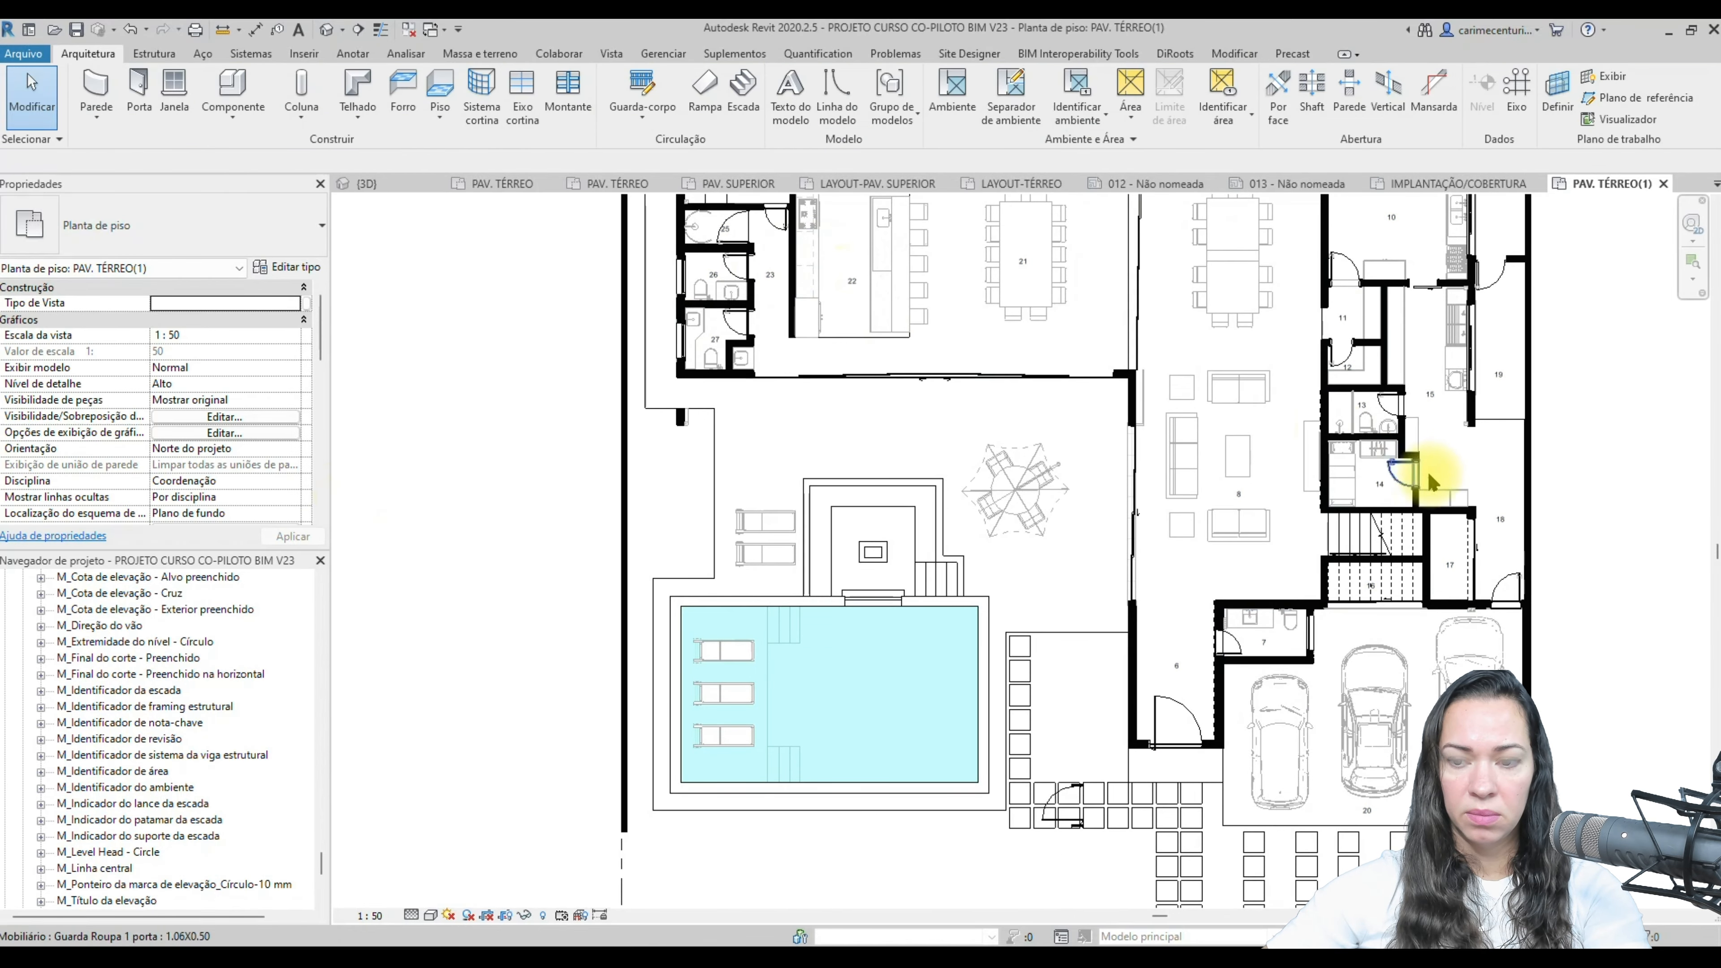
- Examine the room numbers and their sequence across the ground-floor plan, including the entrance hall tag
middle_click_drag(1574, 469, 1345, 550)
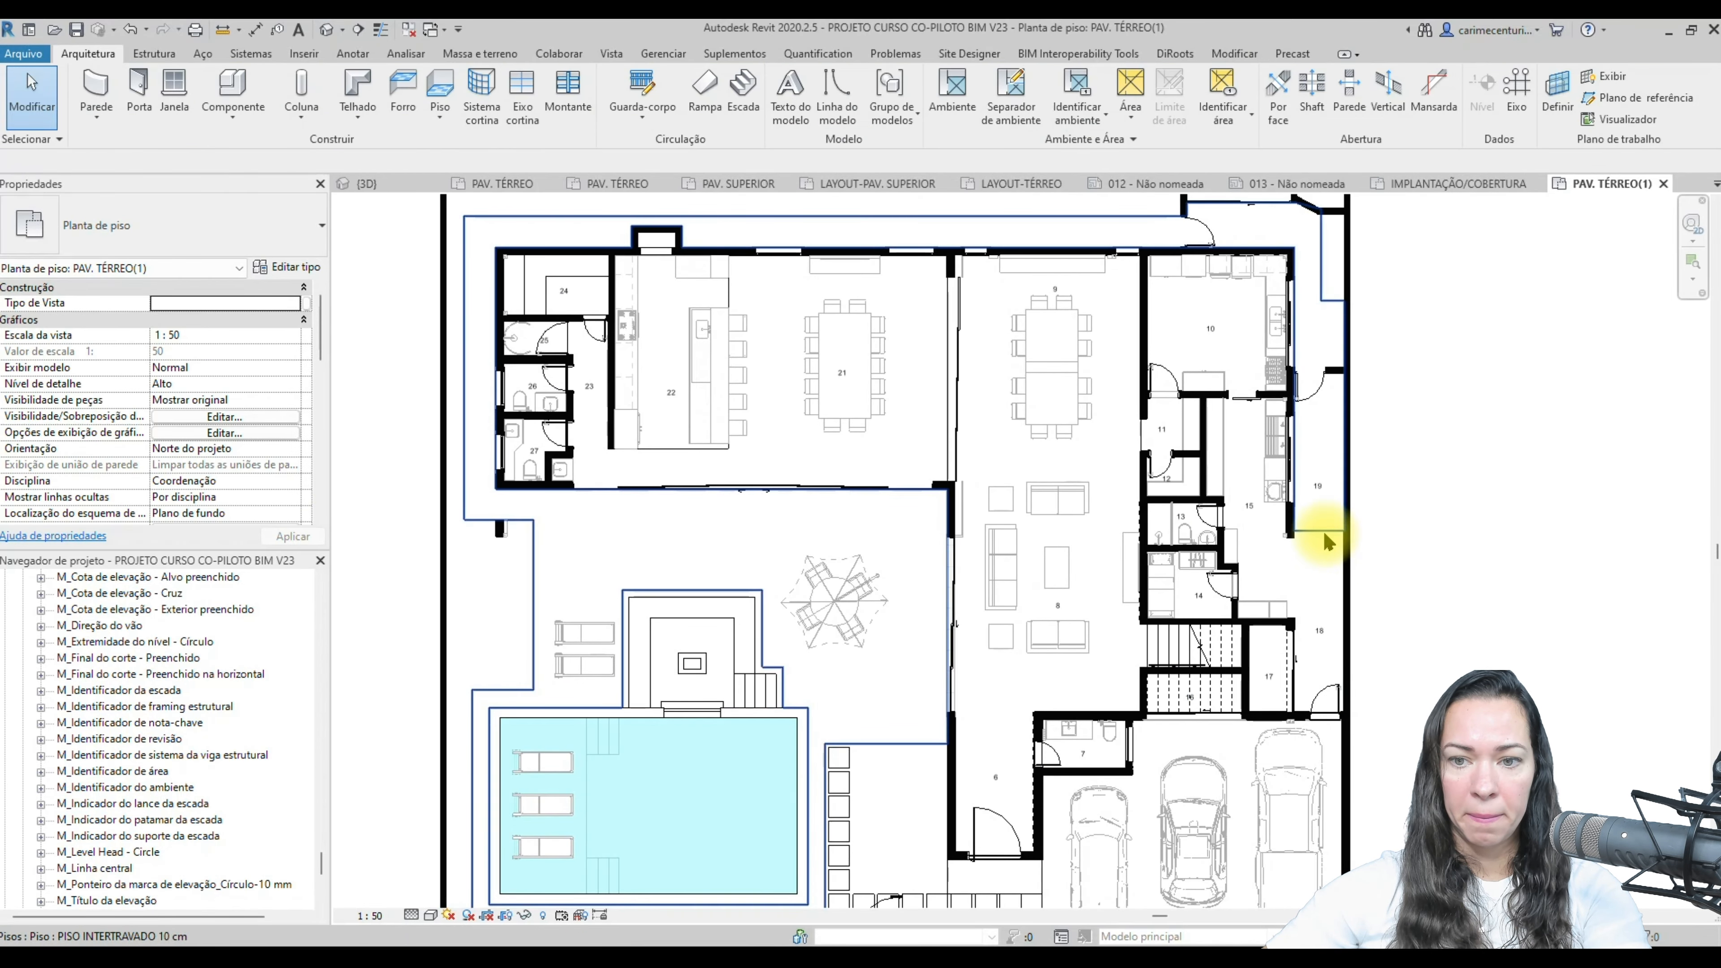
scroll(677, 327, "up", 3)
scroll(622, 331, "up", 1)
middle_click_drag(824, 405, 1108, 455)
middle_click_drag(699, 670, 638, 369)
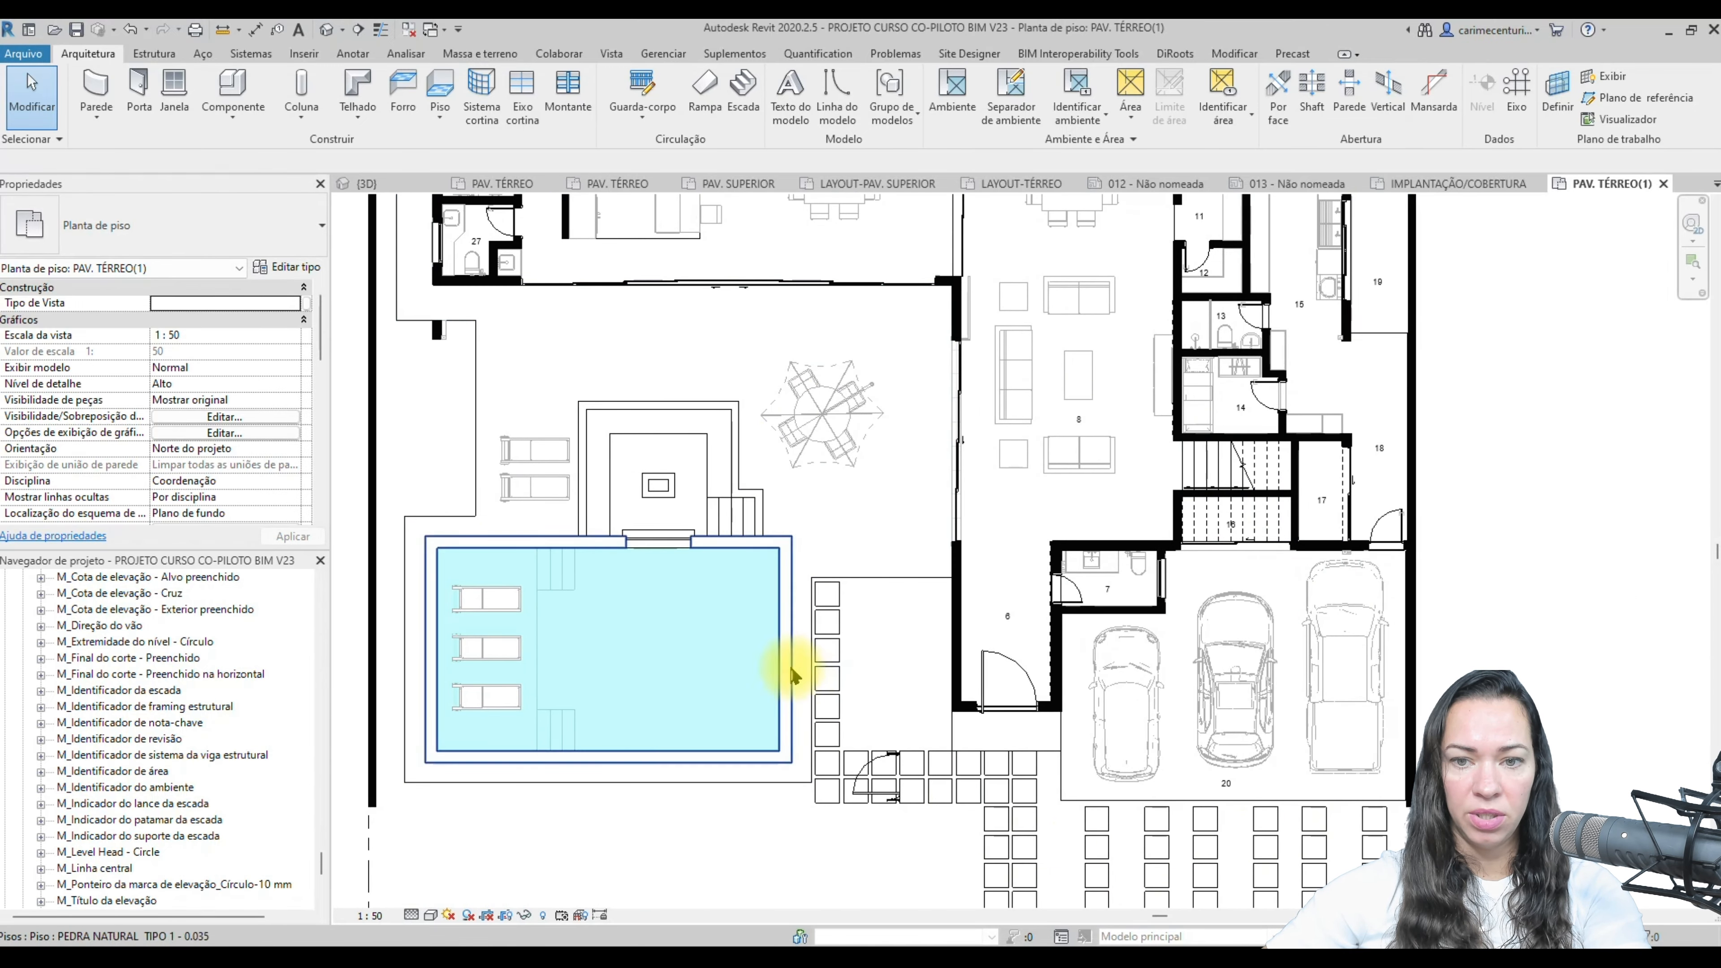
scroll(765, 423, "down", 2)
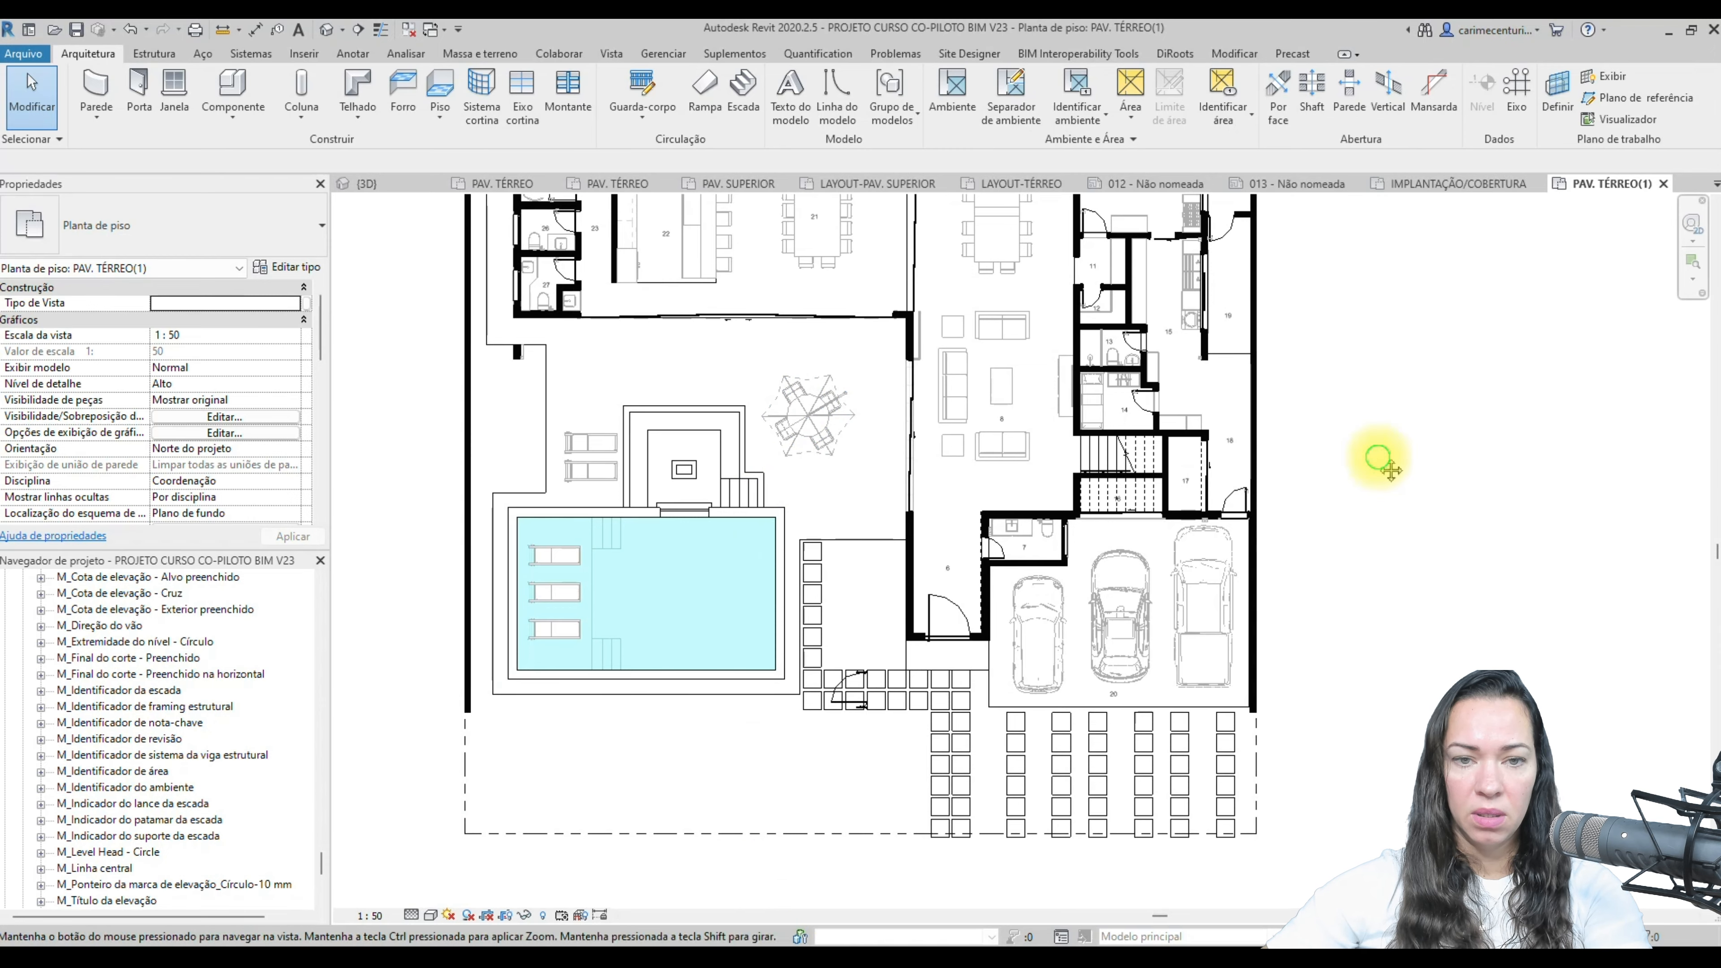
middle_click_drag(1376, 461, 1422, 596)
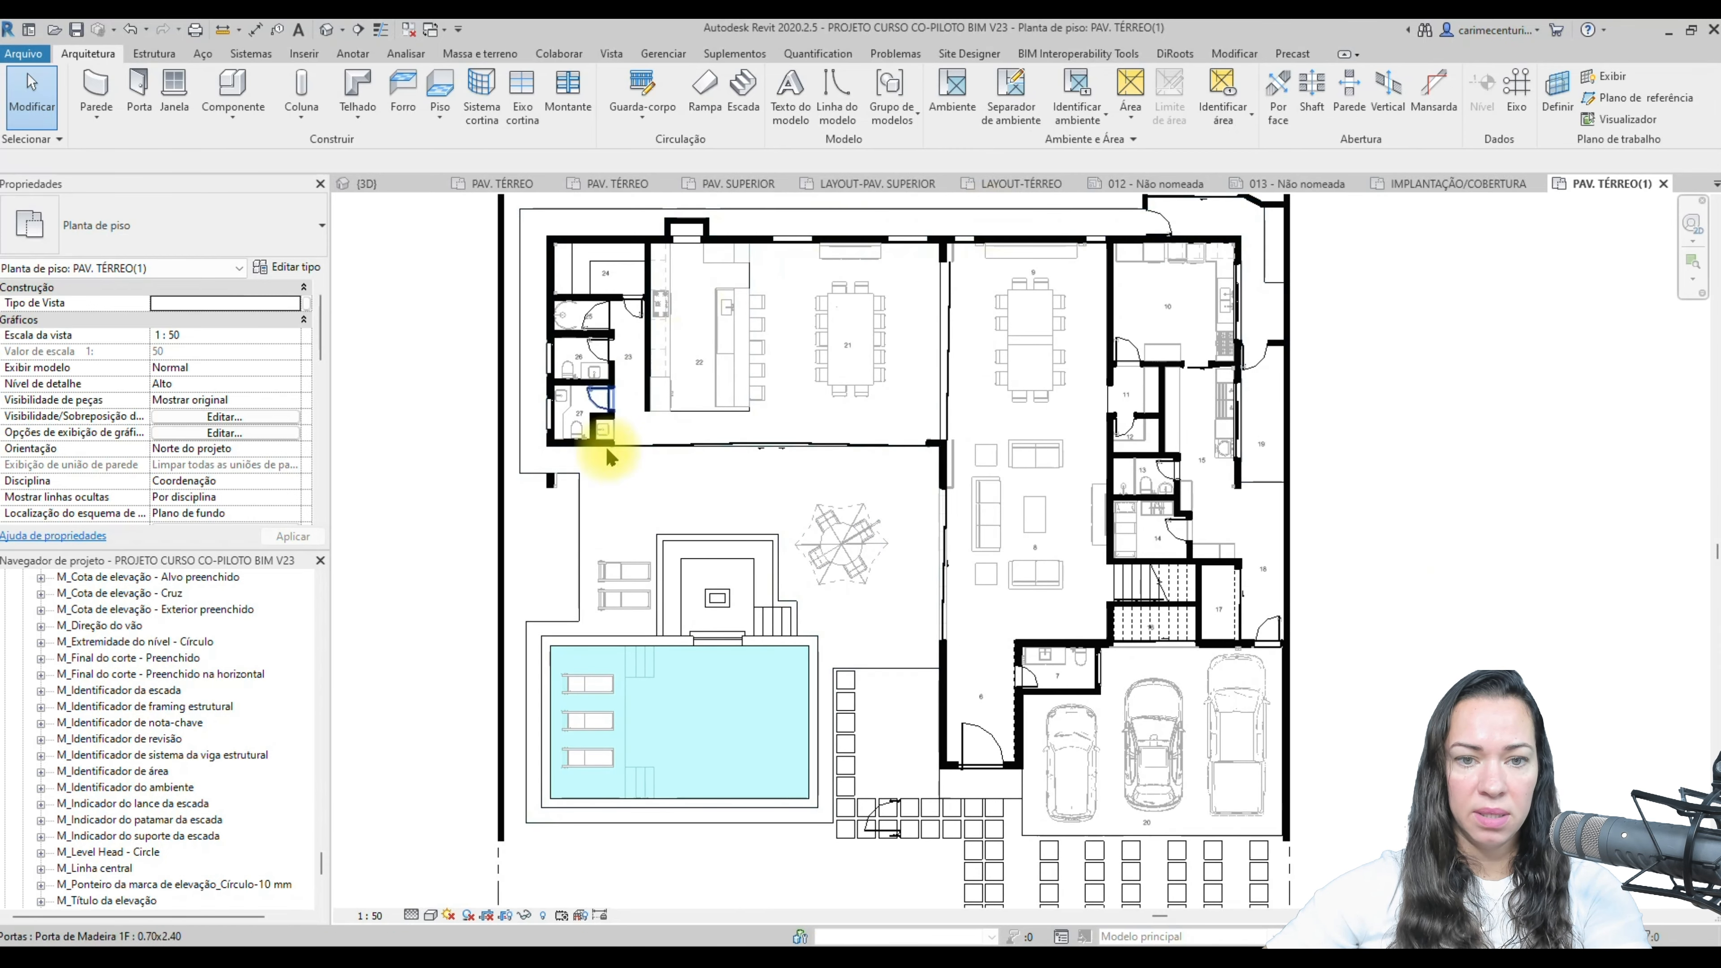
scroll(1103, 821, "up", 3)
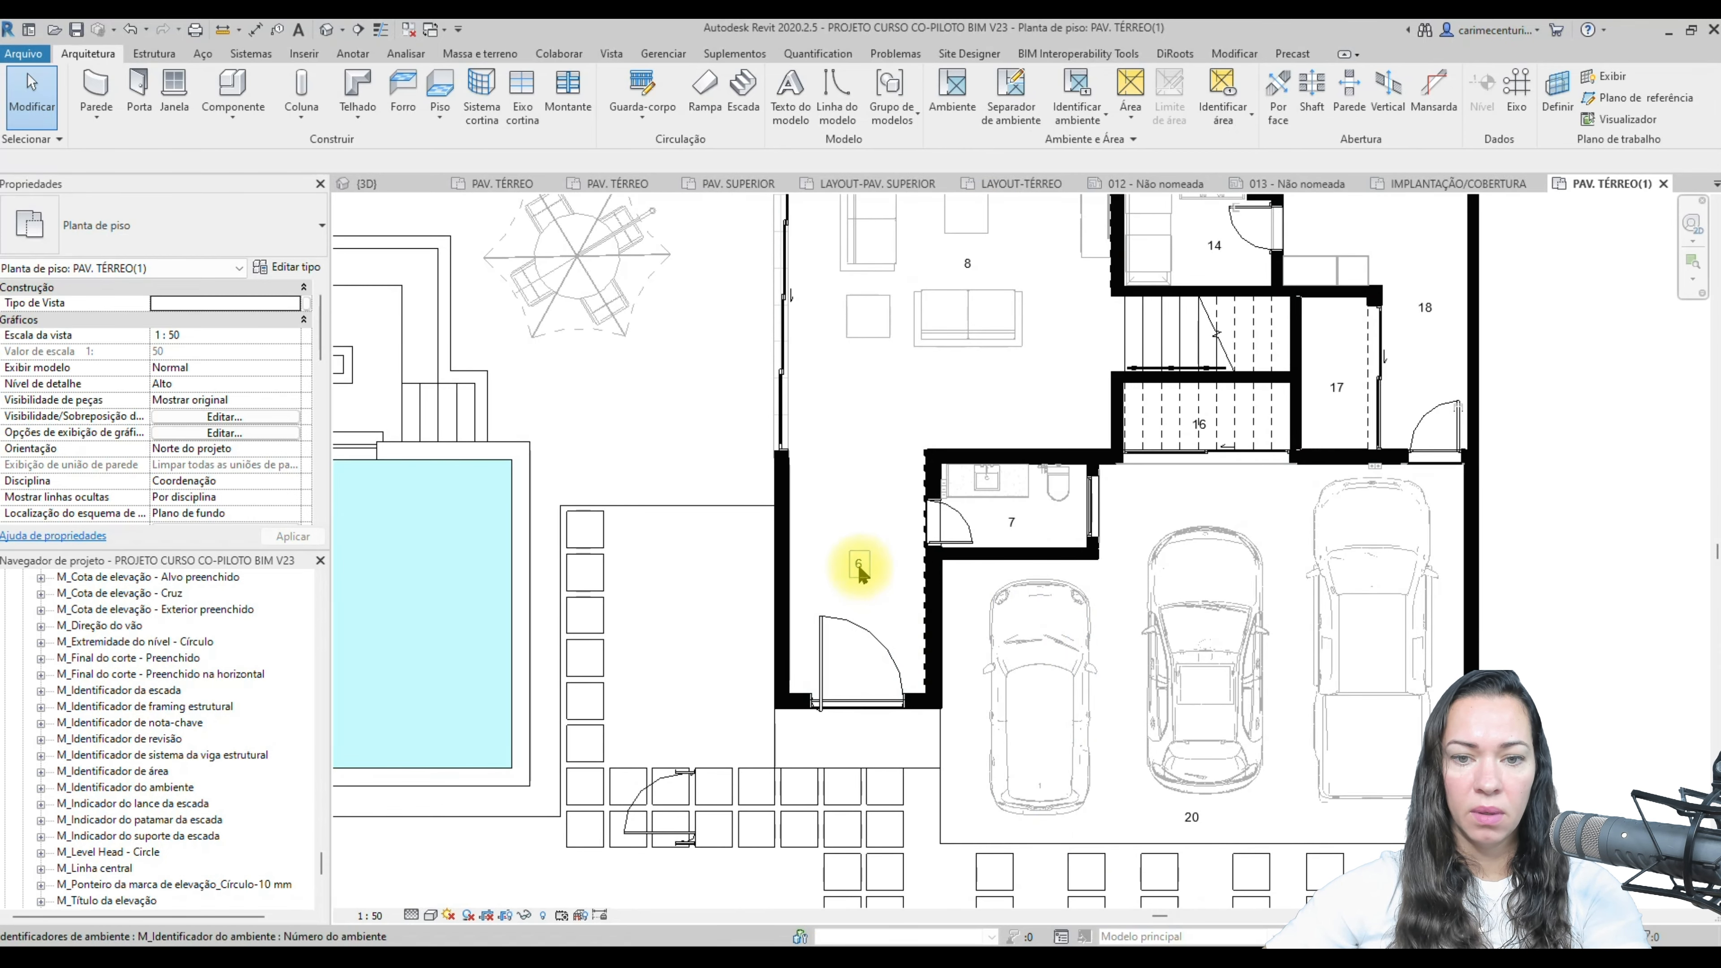
left_click(858, 566)
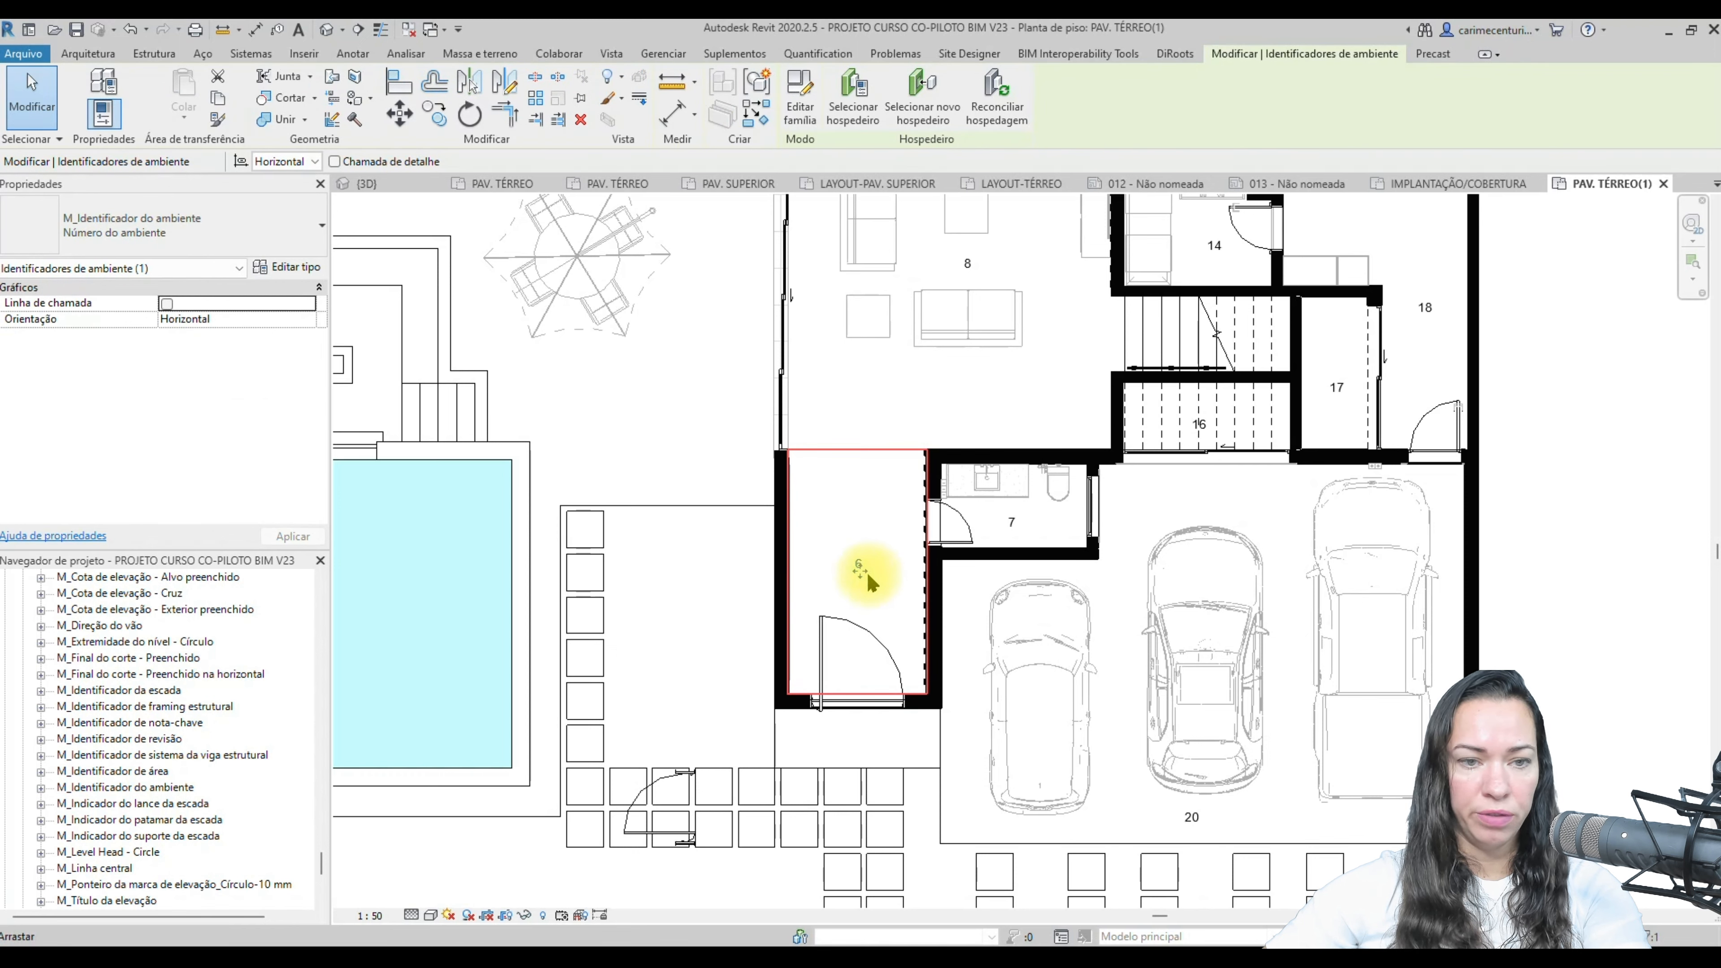
left_click_drag(319, 870, 330, 596)
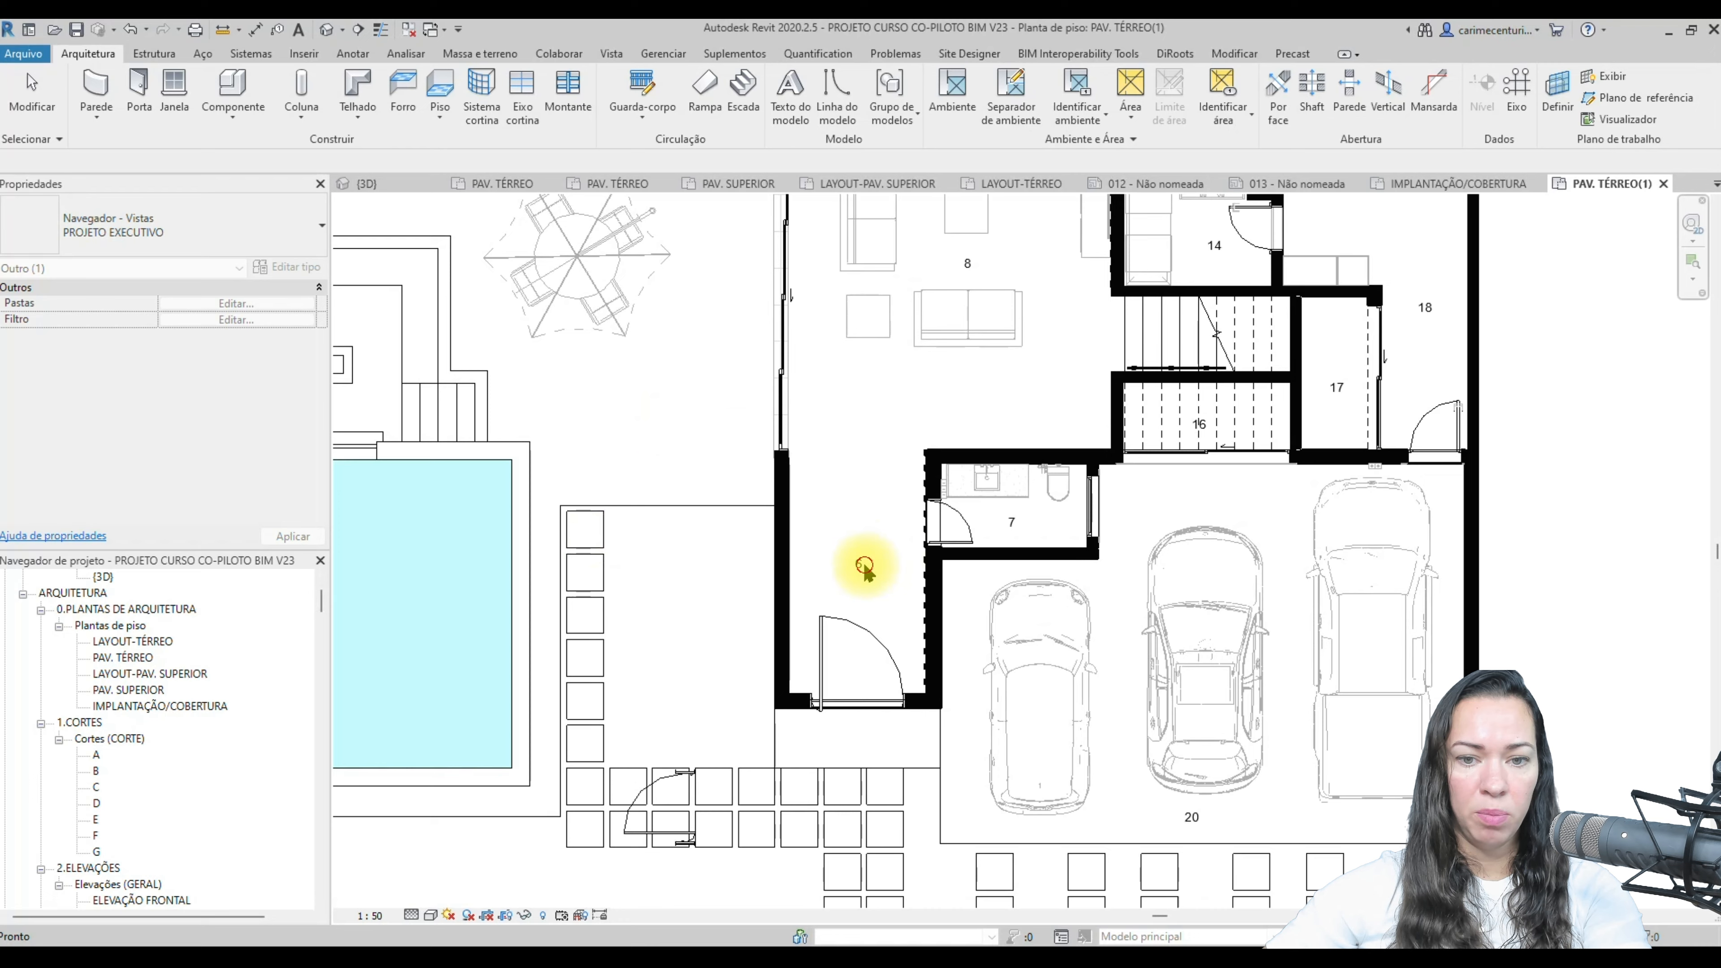
- Renumber the entrance hall as 1 and the washroom beside it as 2 through their room tags
left_click(860, 564)
scroll(860, 569, "up", 3)
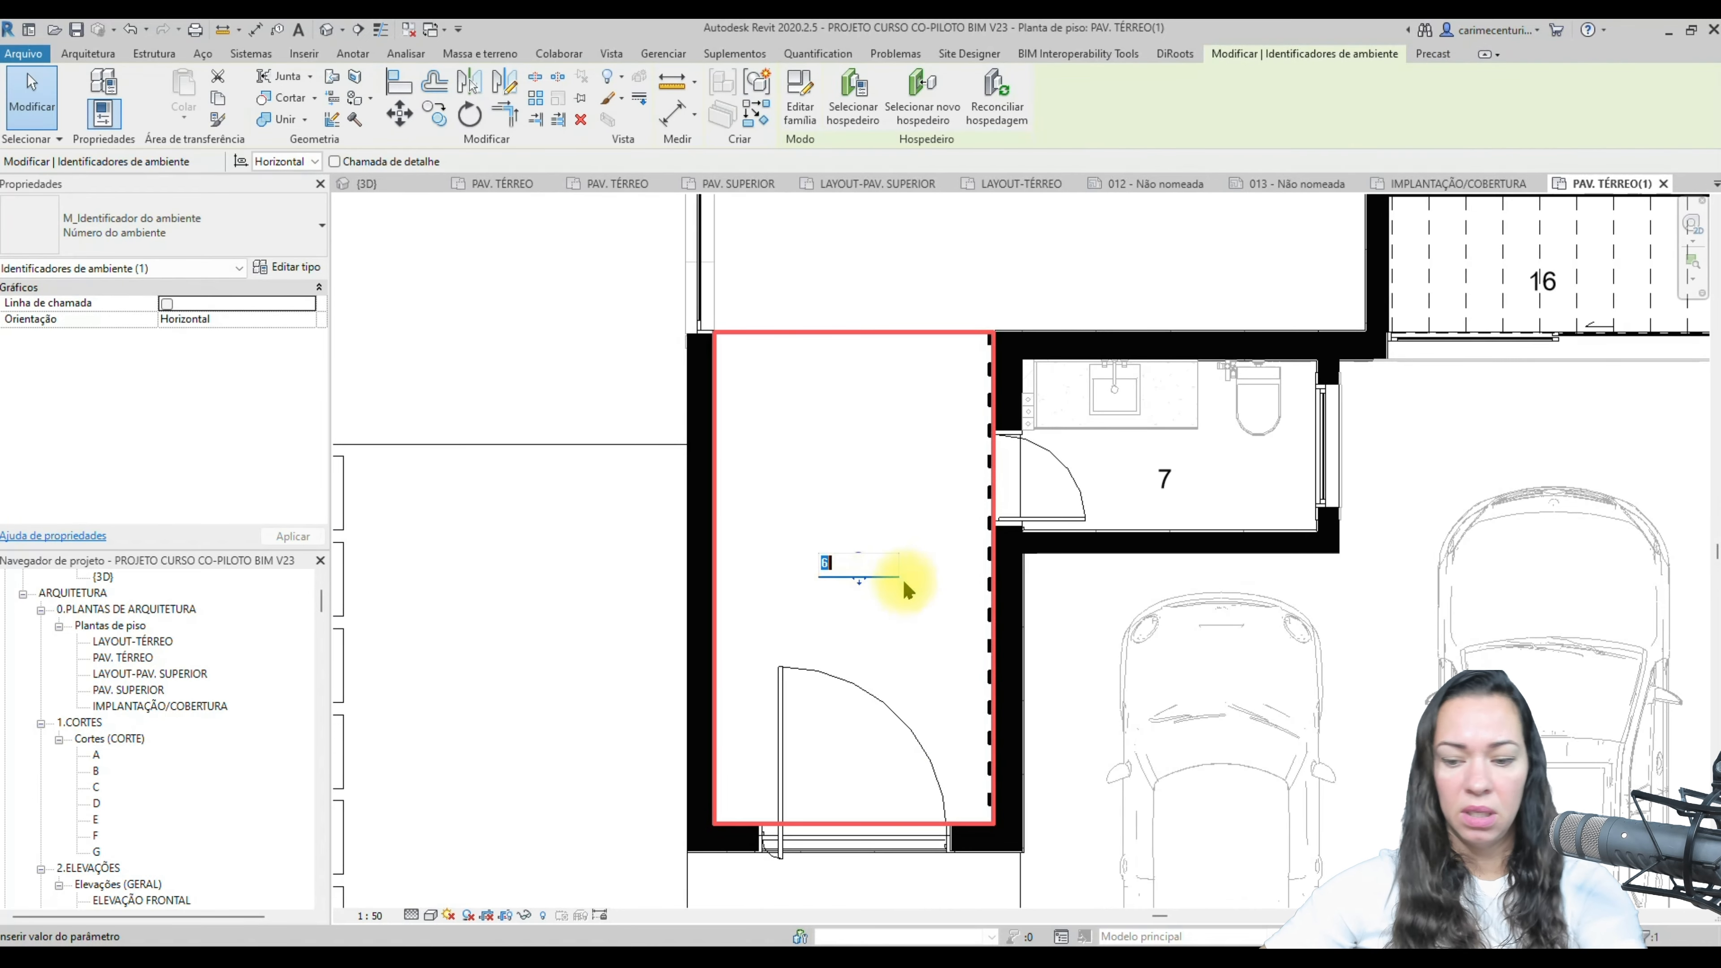
type("1")
left_click(806, 466)
left_click(1166, 477)
left_click(1165, 479)
type("2")
left_click(738, 415)
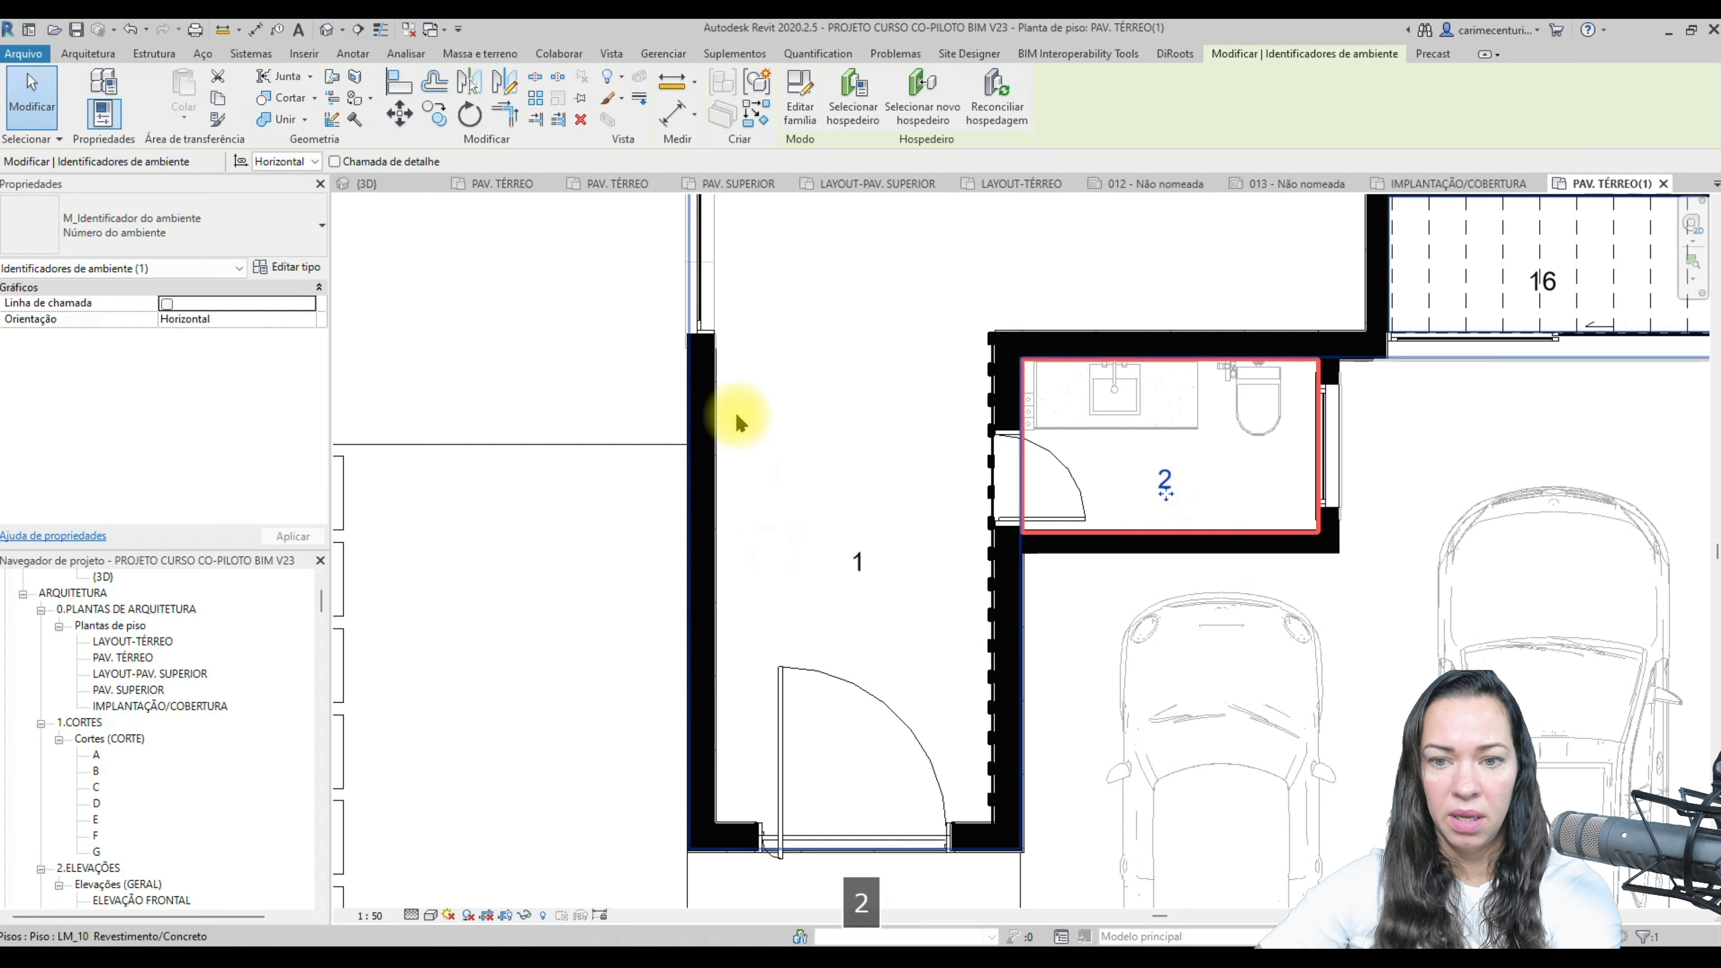
- Renumber the garage as 3 through its room tag
scroll(737, 415, "down", 3)
left_click(1078, 698)
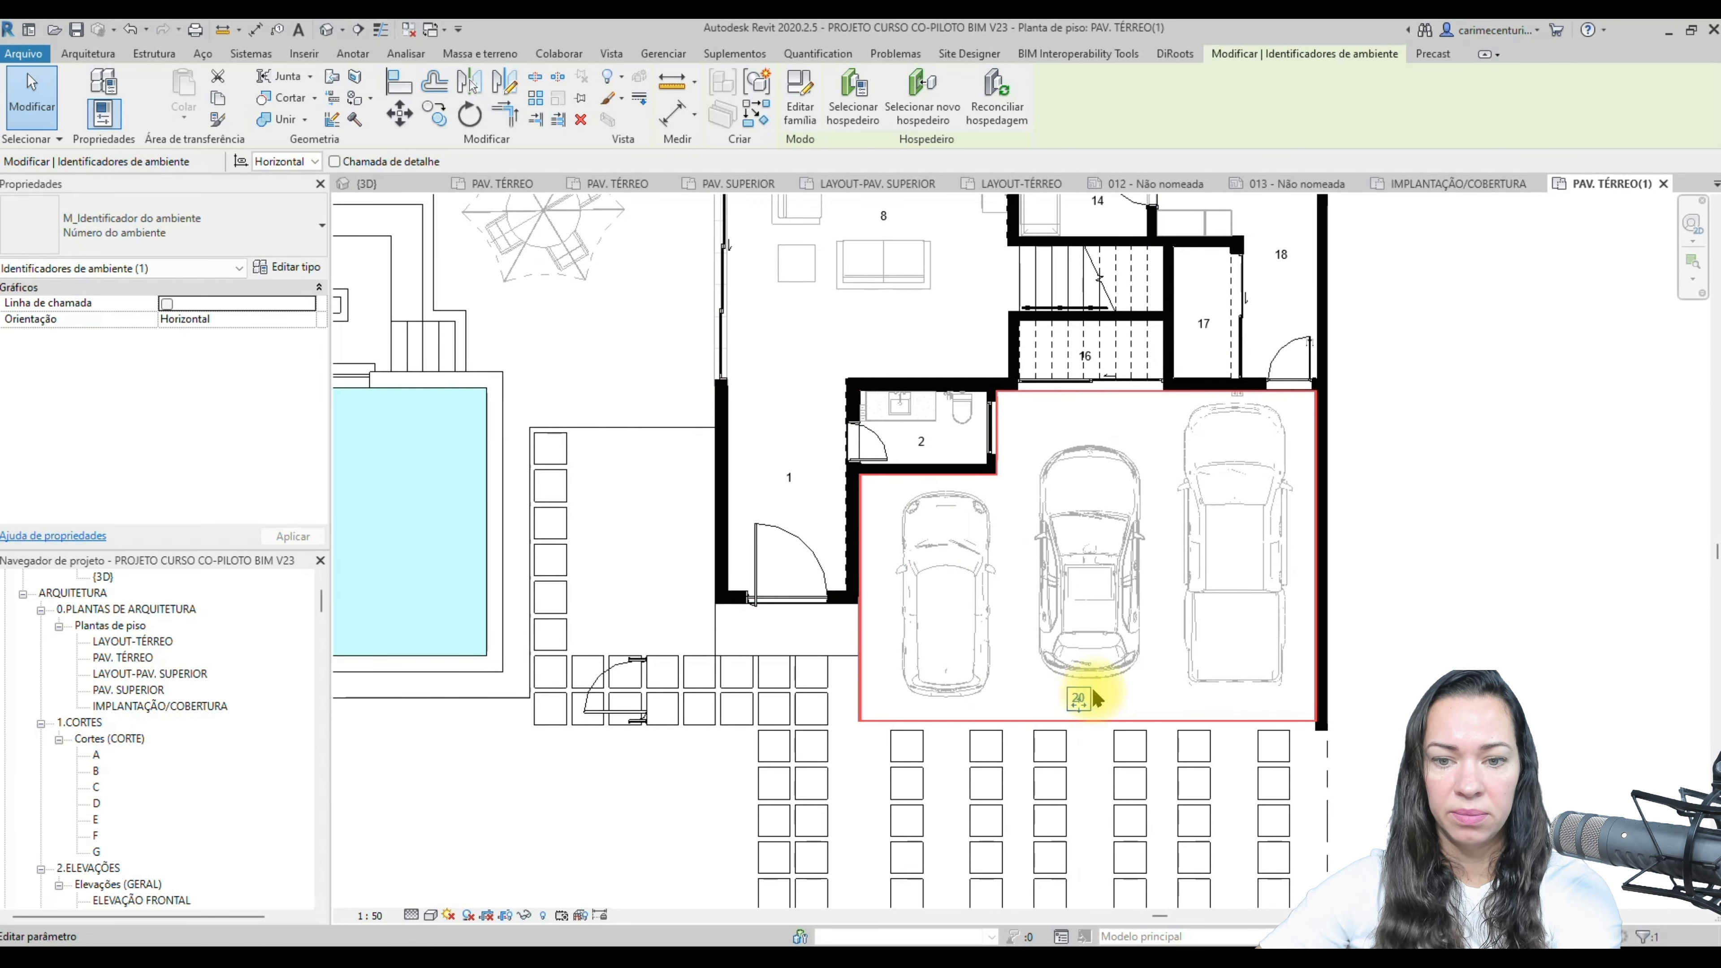
scroll(1078, 699, "up", 4)
type("3")
left_click(938, 695)
- Renumber the storage room under the stairs, behind the garage, as 4
scroll(937, 753, "down", 3)
scroll(1048, 269, "up", 2)
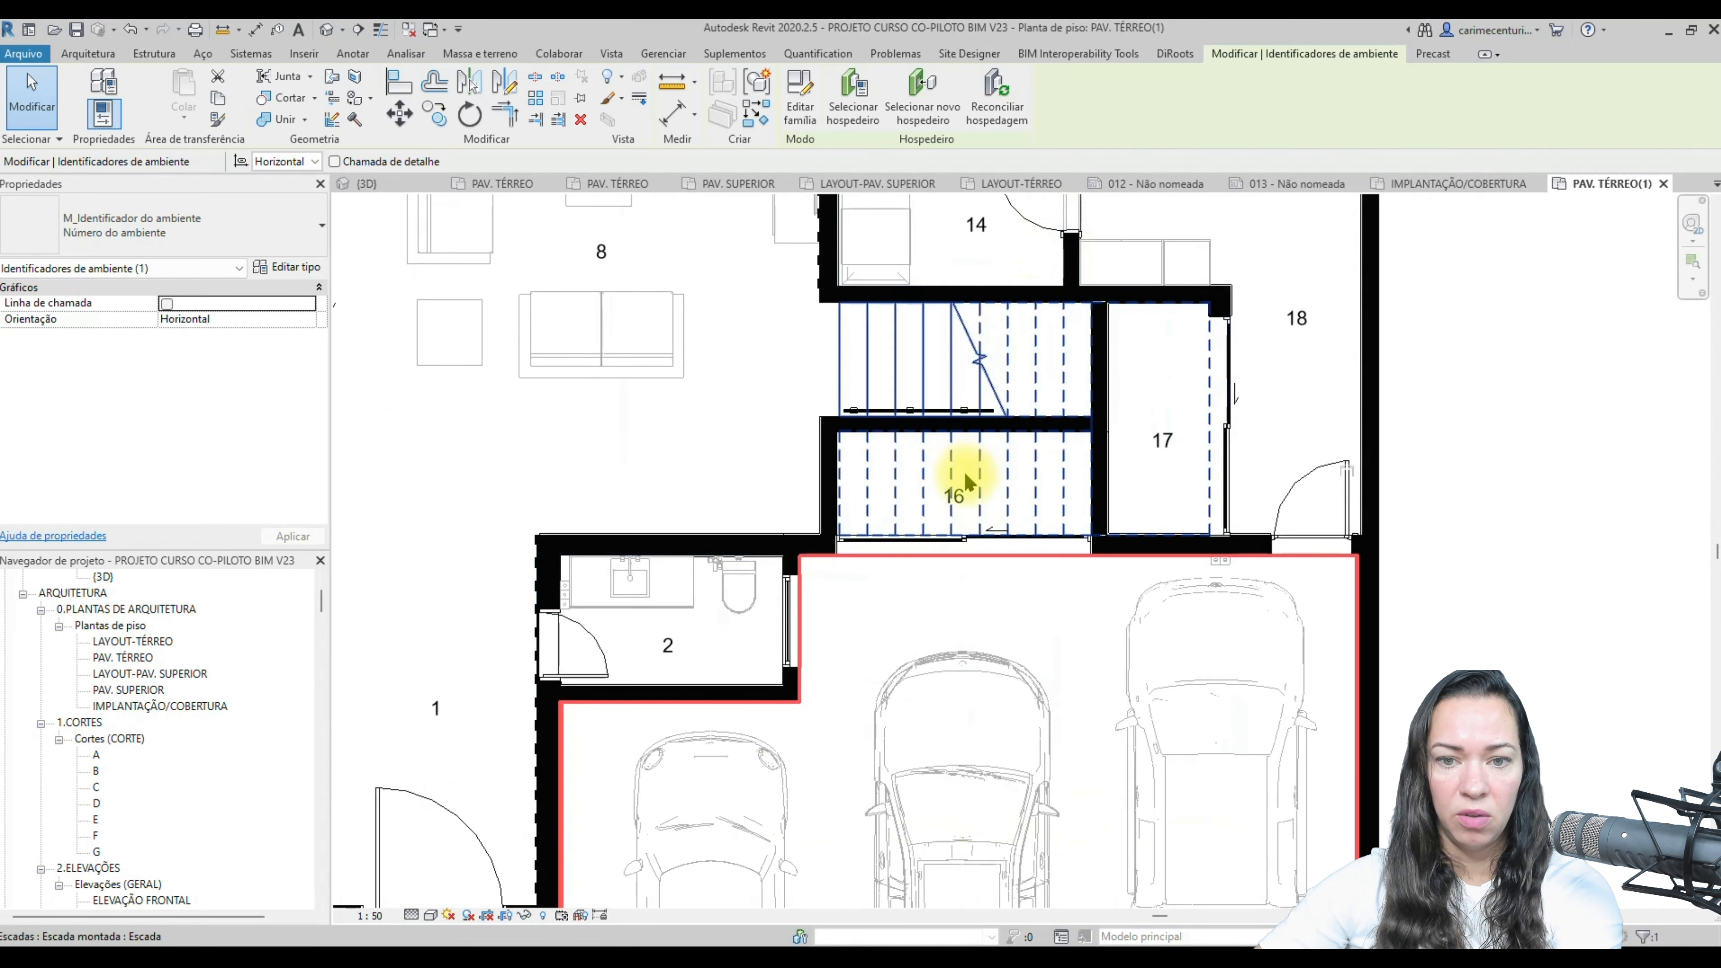
scroll(1004, 518, "up", 2)
key("Escape")
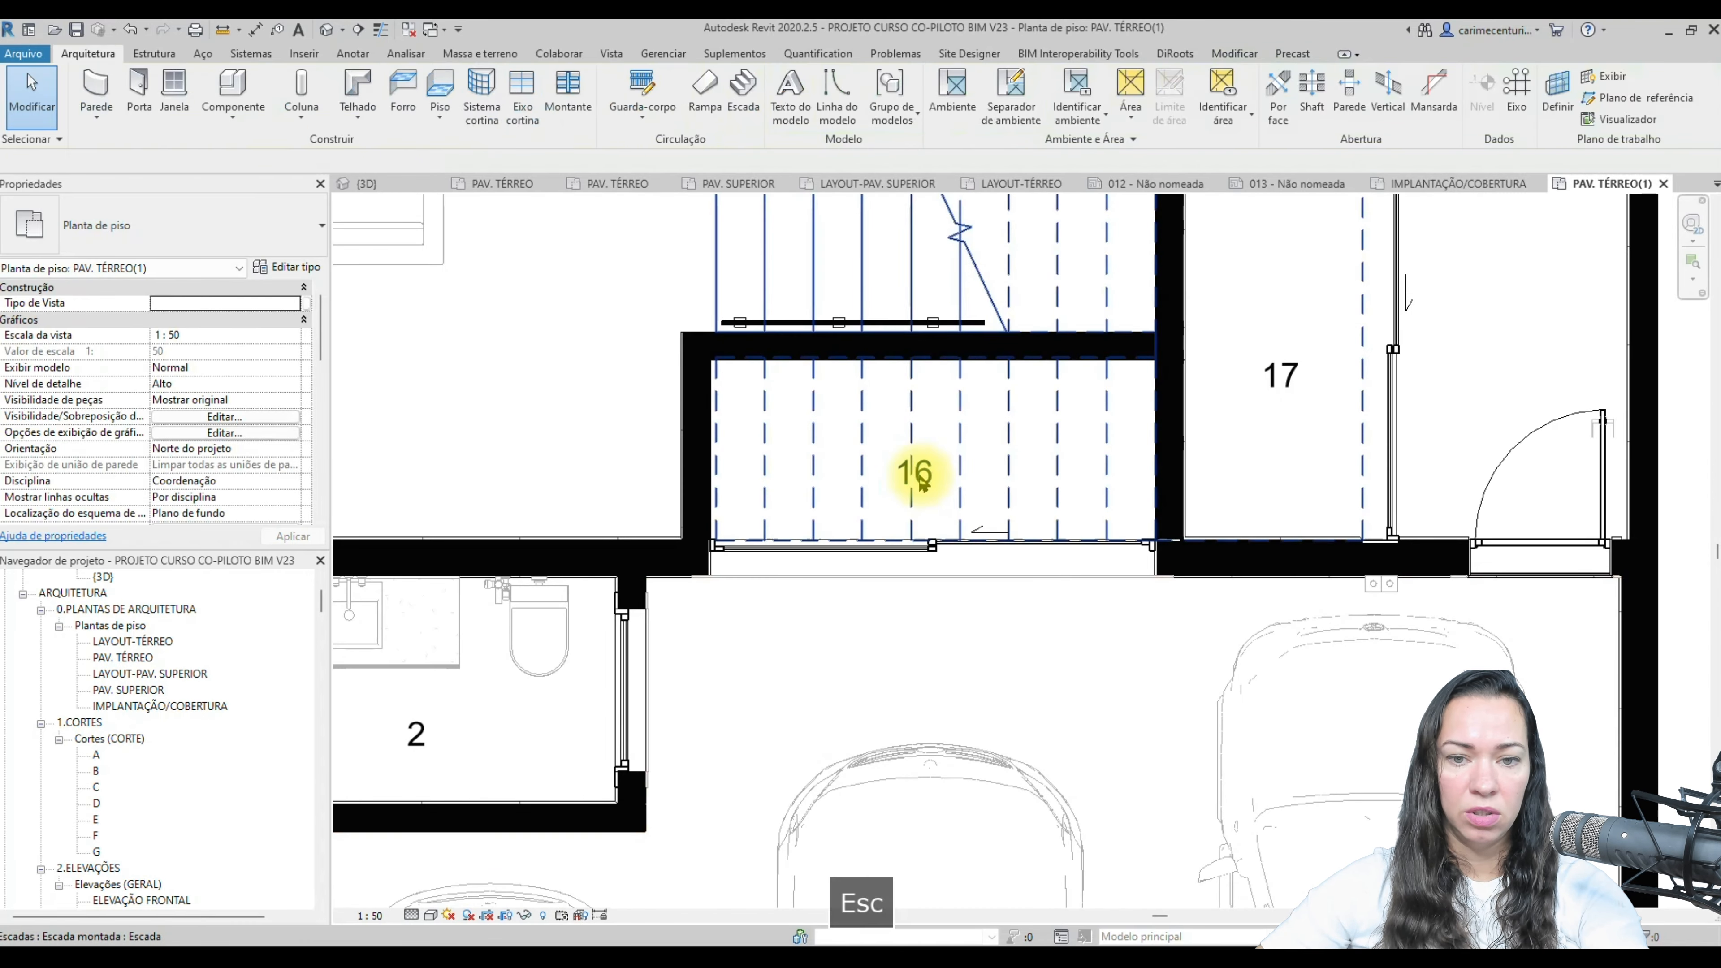
double_click(929, 476)
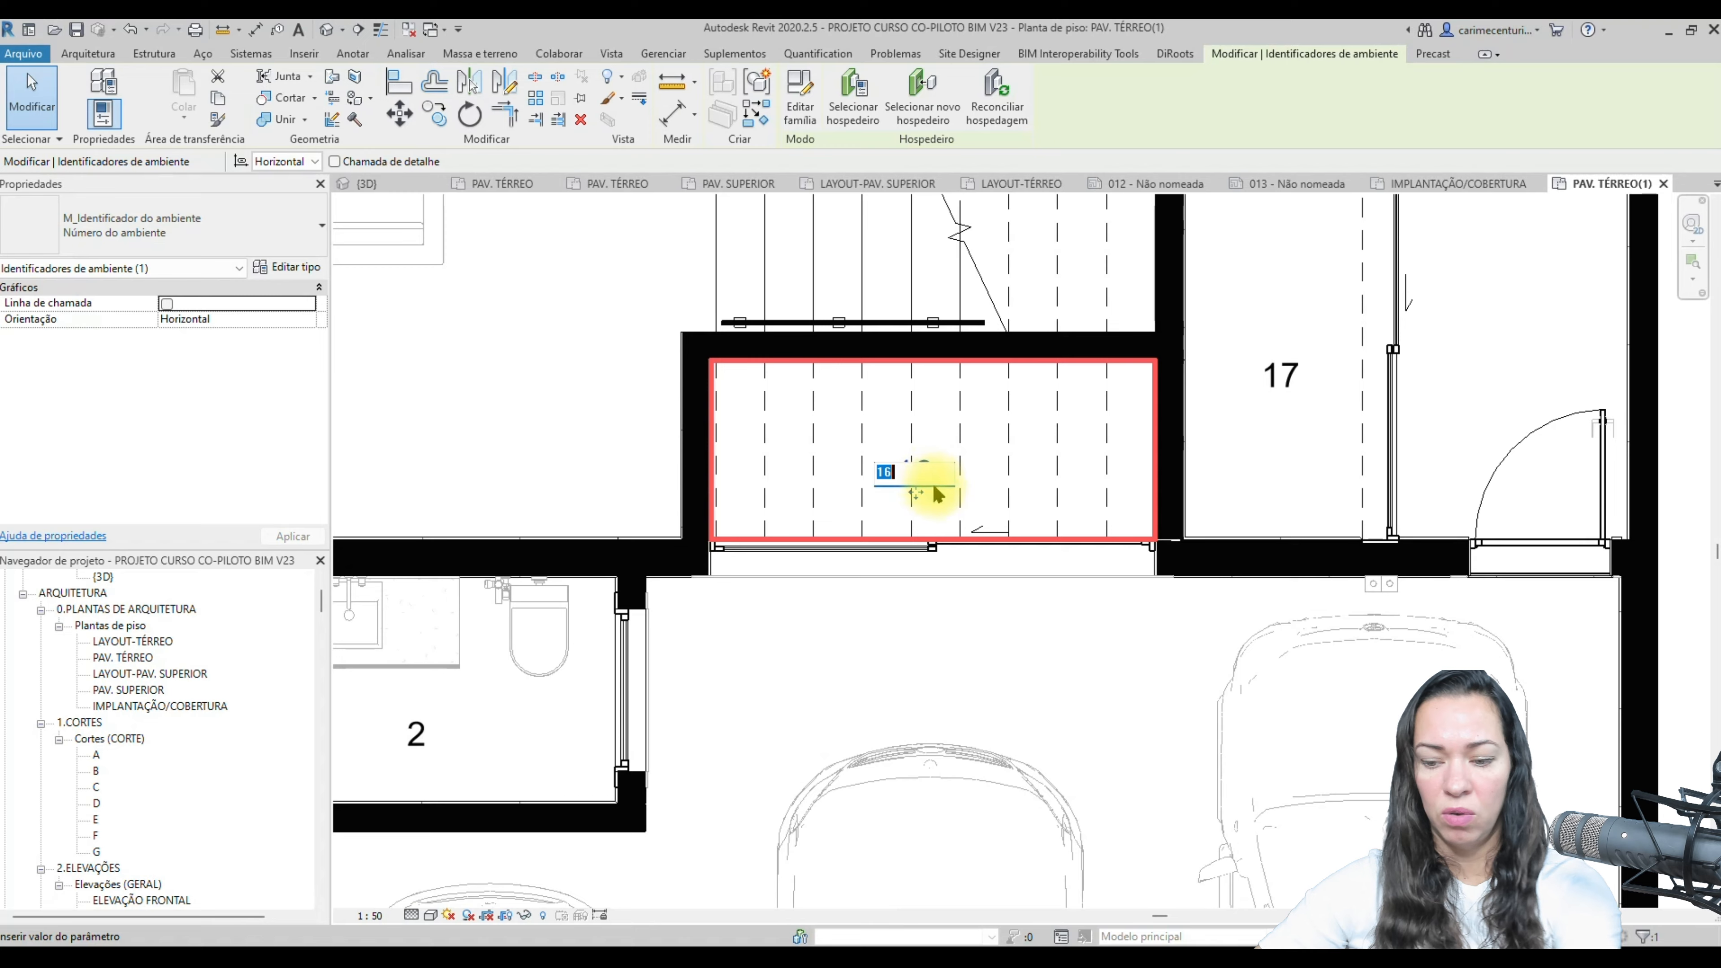
scroll(925, 472, "down", 3)
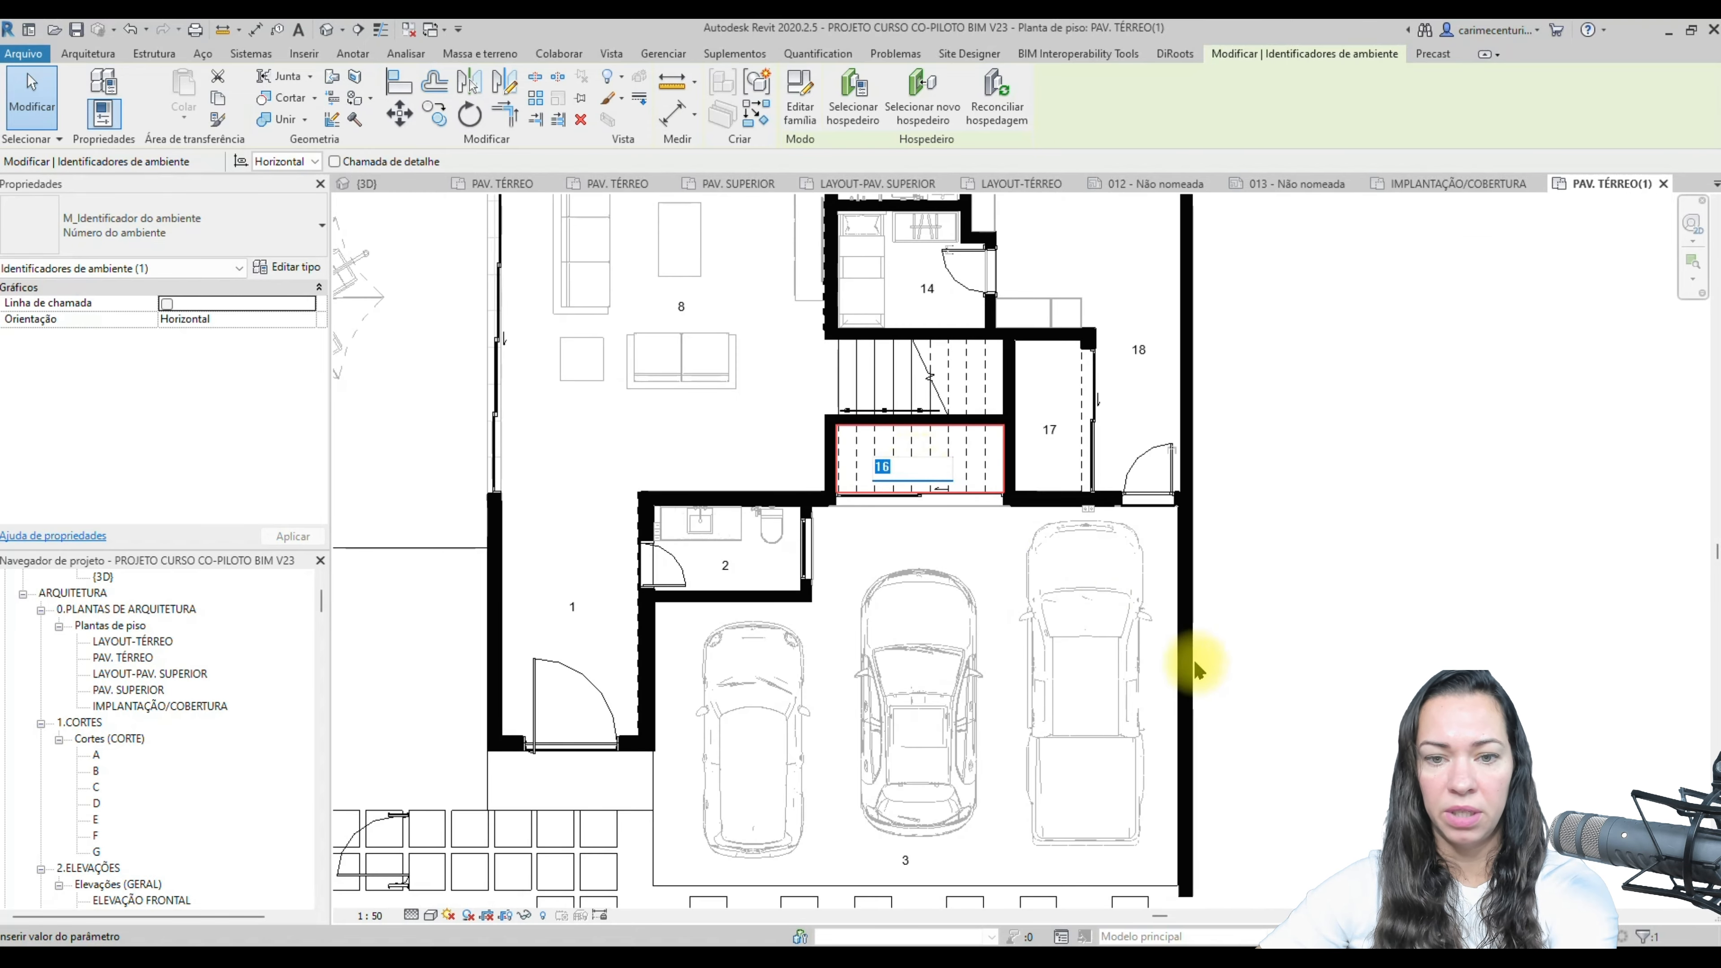
key("Escape")
scroll(985, 621, "down", 1)
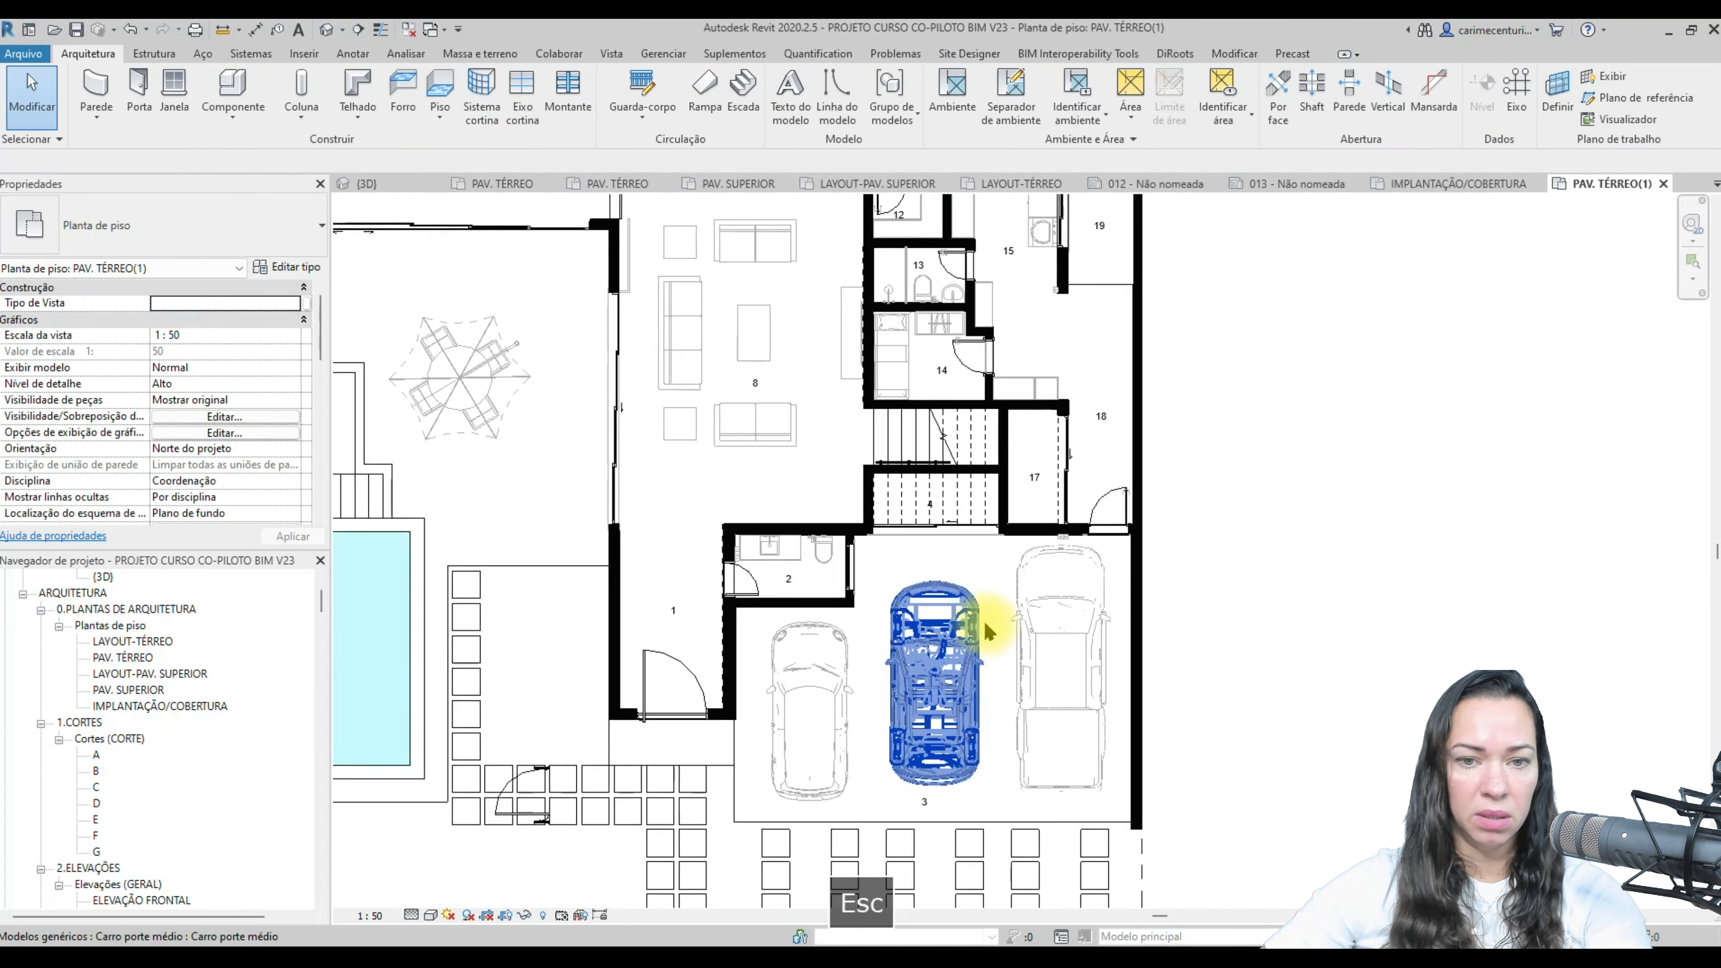
scroll(985, 620, "down", 3)
scroll(840, 502, "down", 1)
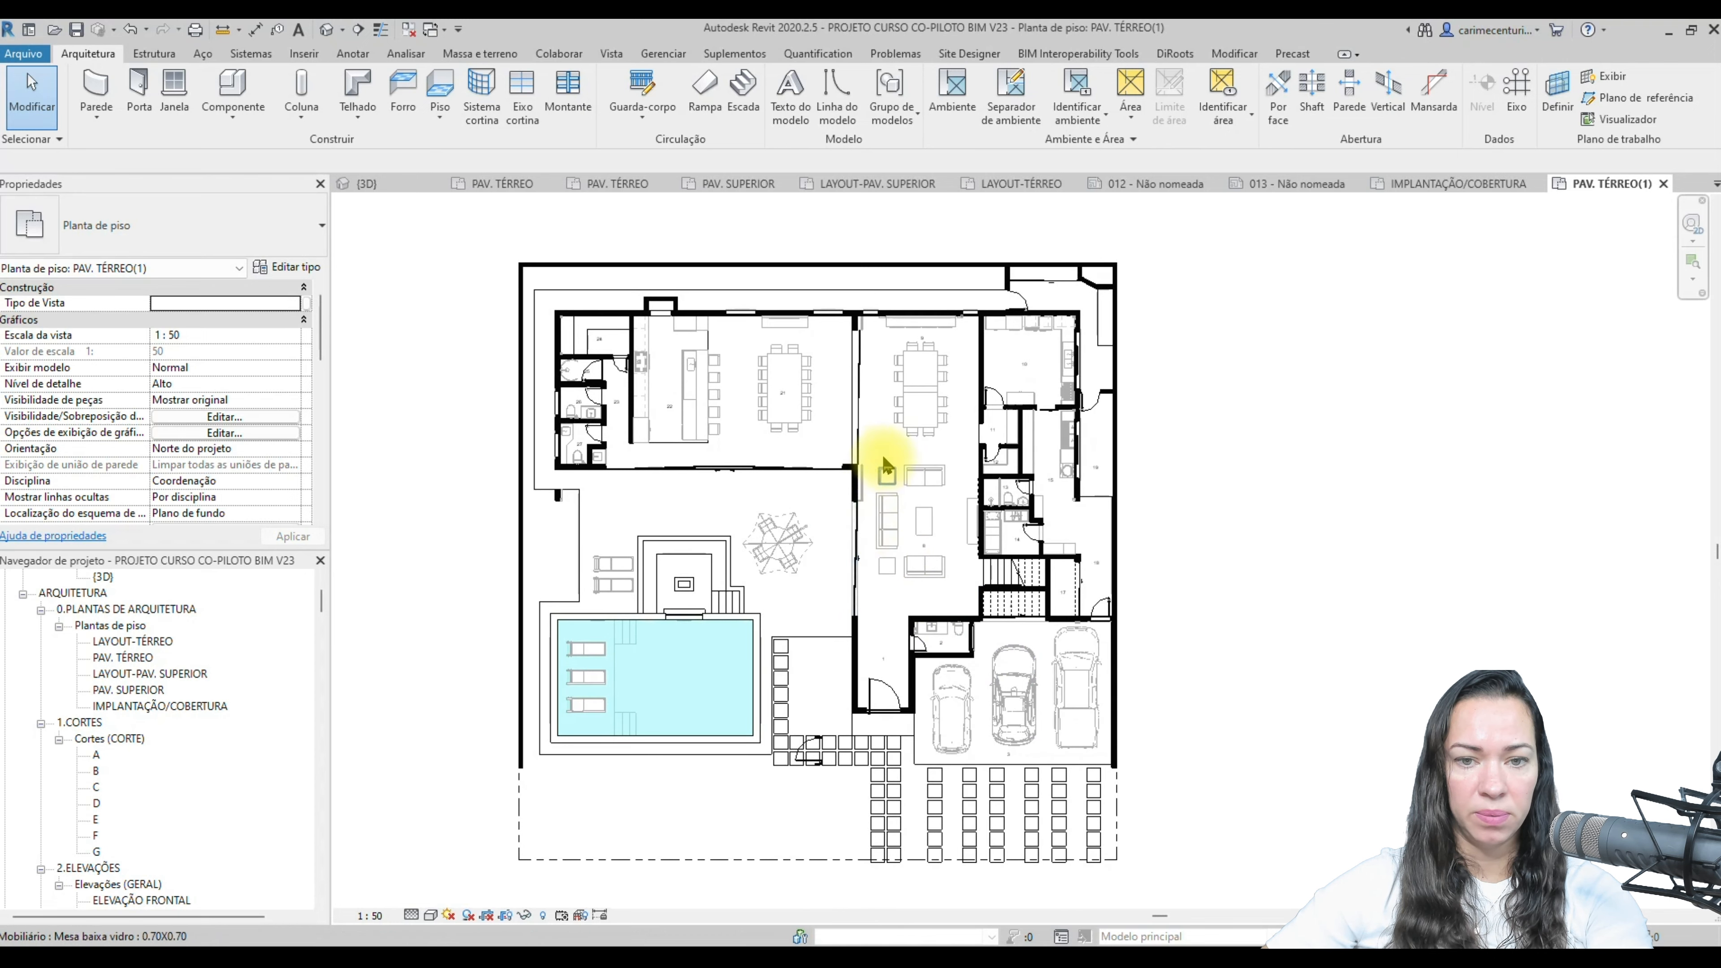
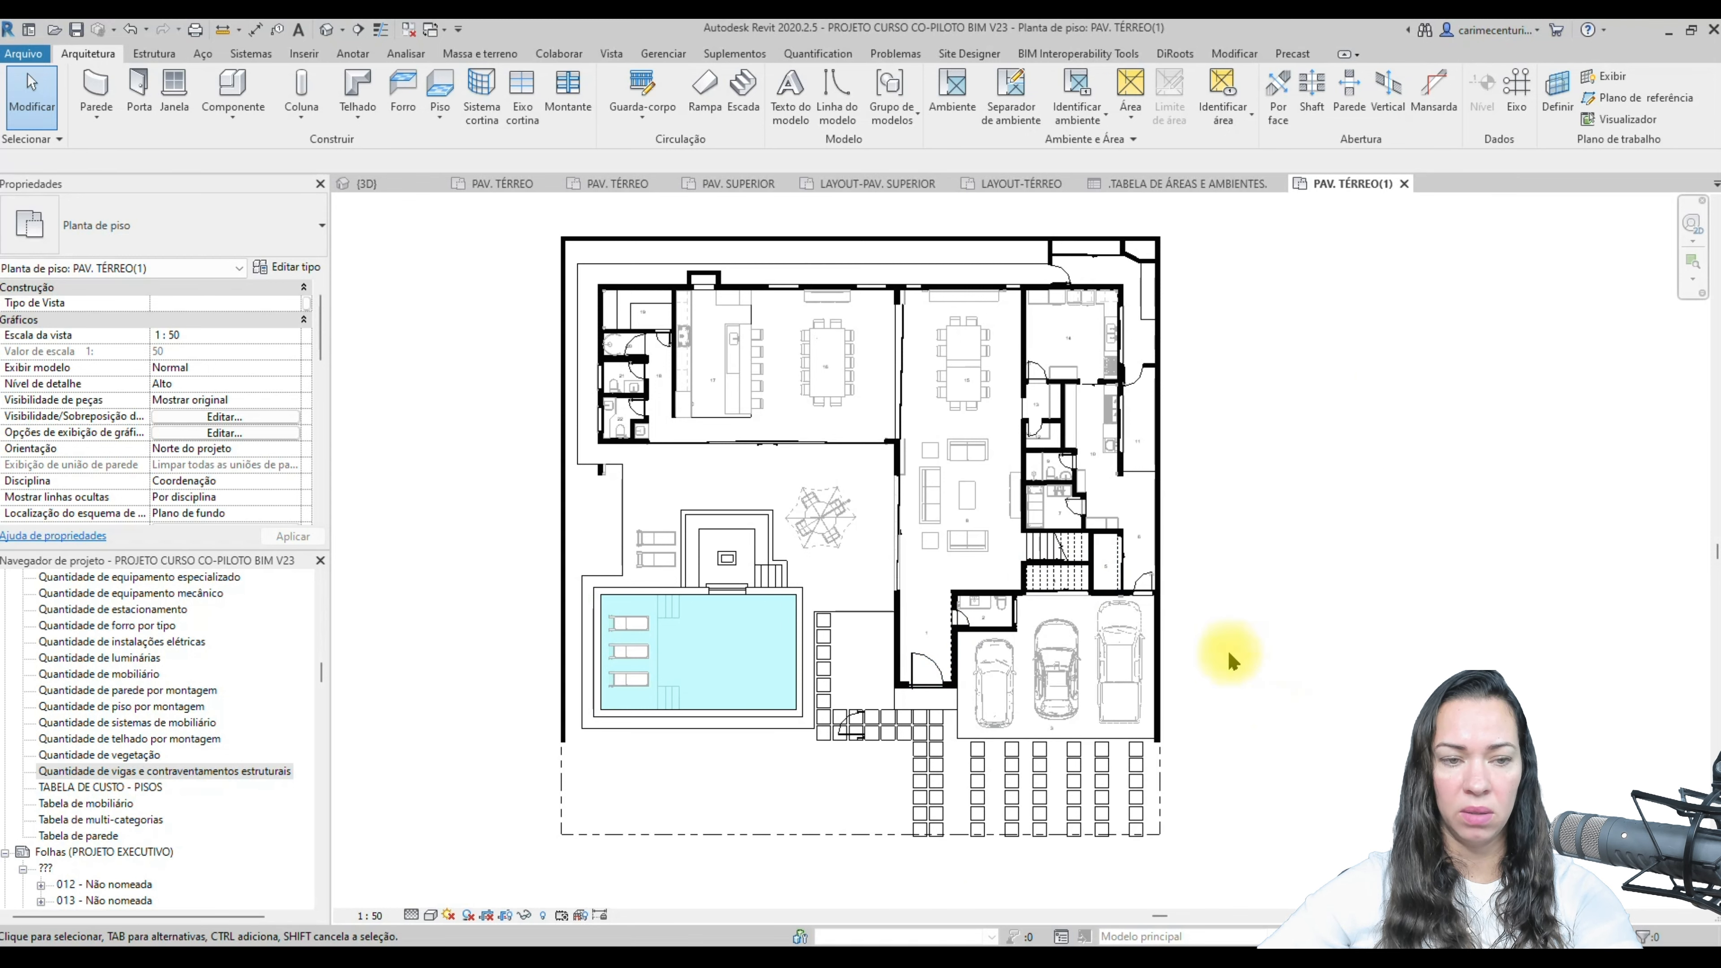
- Start a new building component schedule for the Ambientes category with the Nova Construção phase
left_click_drag(320, 678, 323, 634)
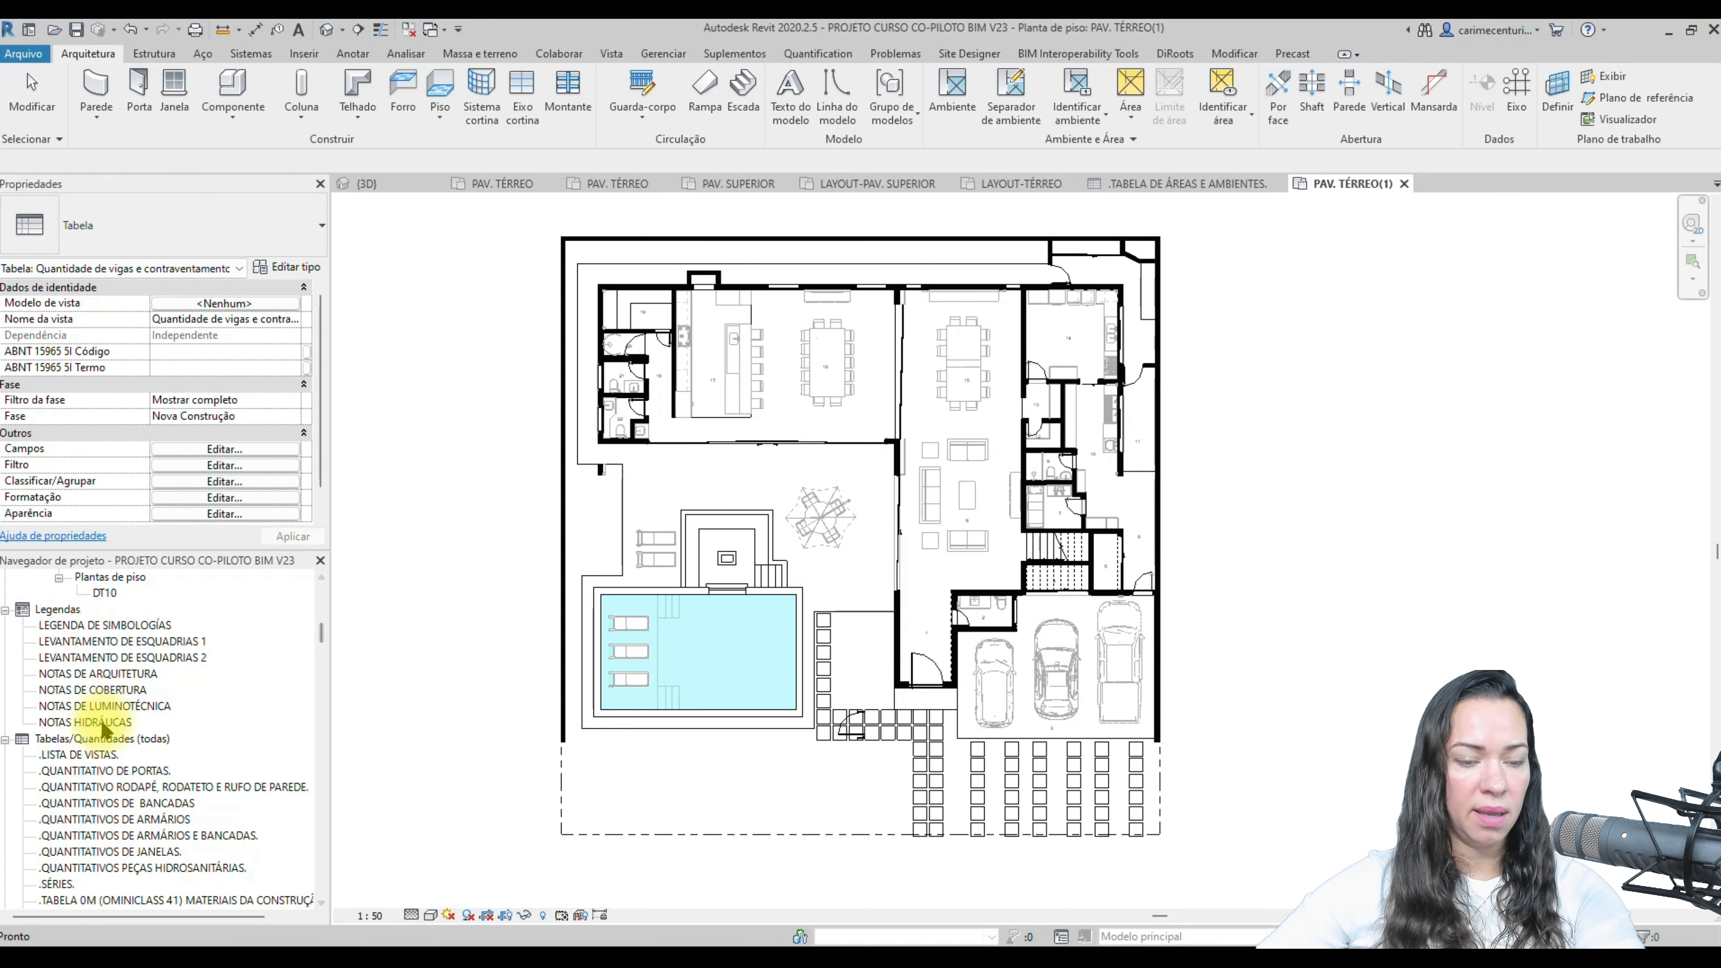
left_click(126, 740)
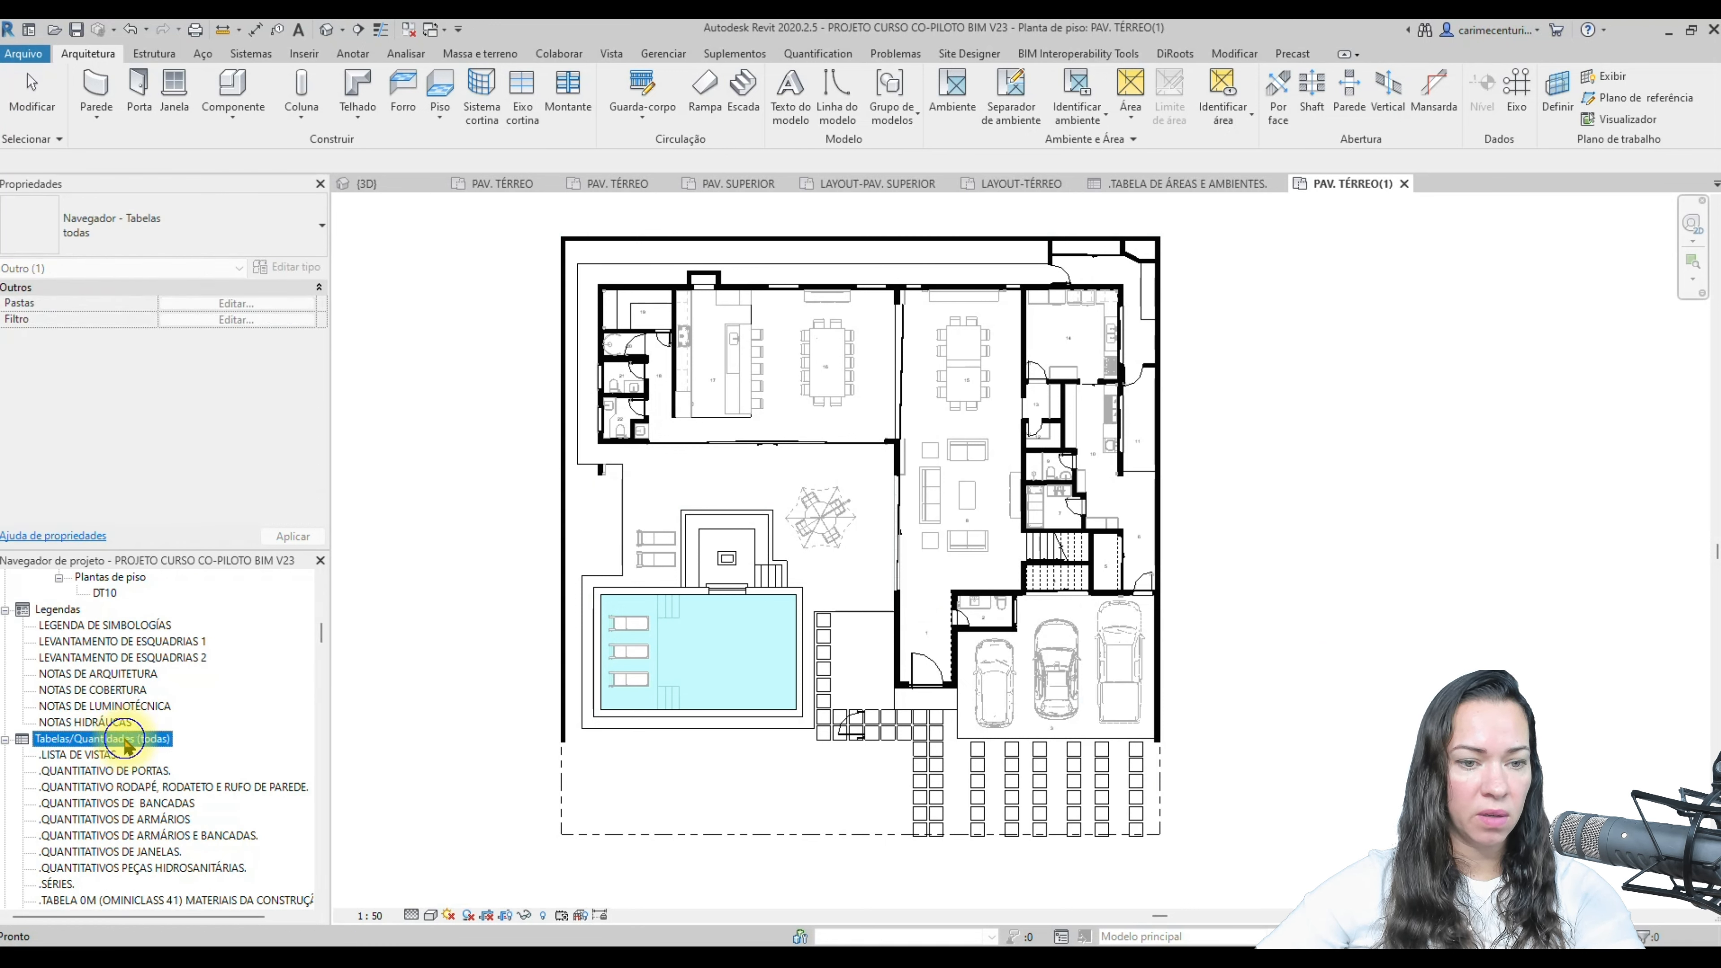
right_click(126, 741)
left_click(201, 512)
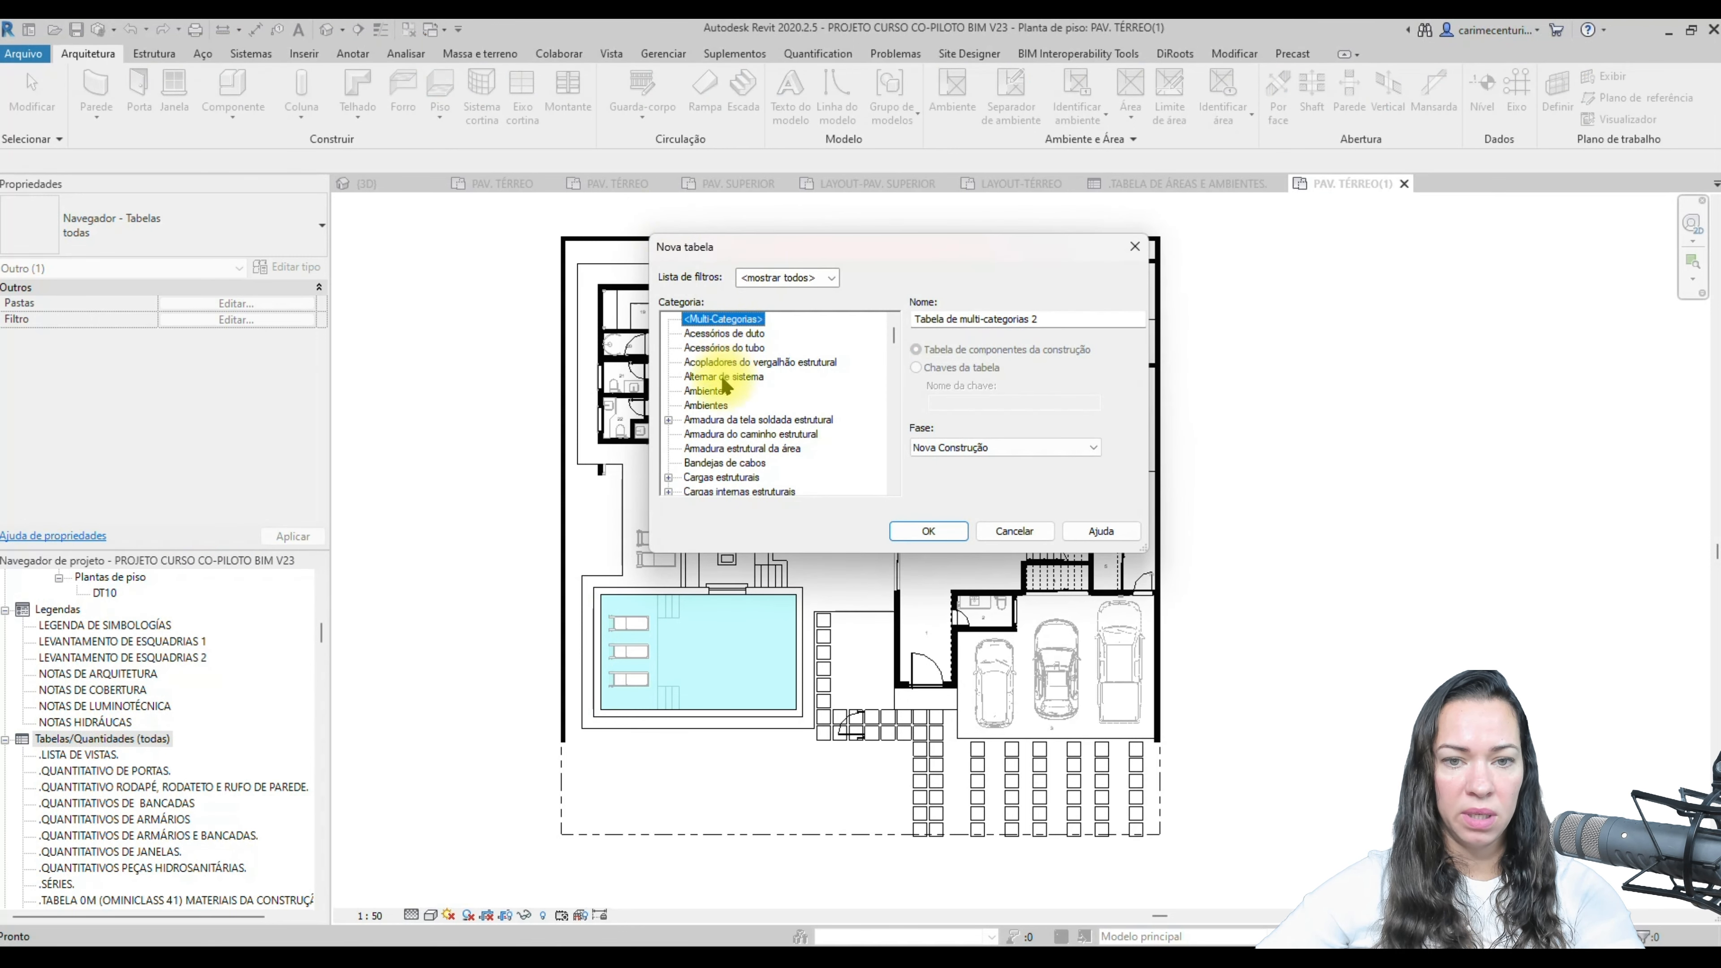
left_click(705, 406)
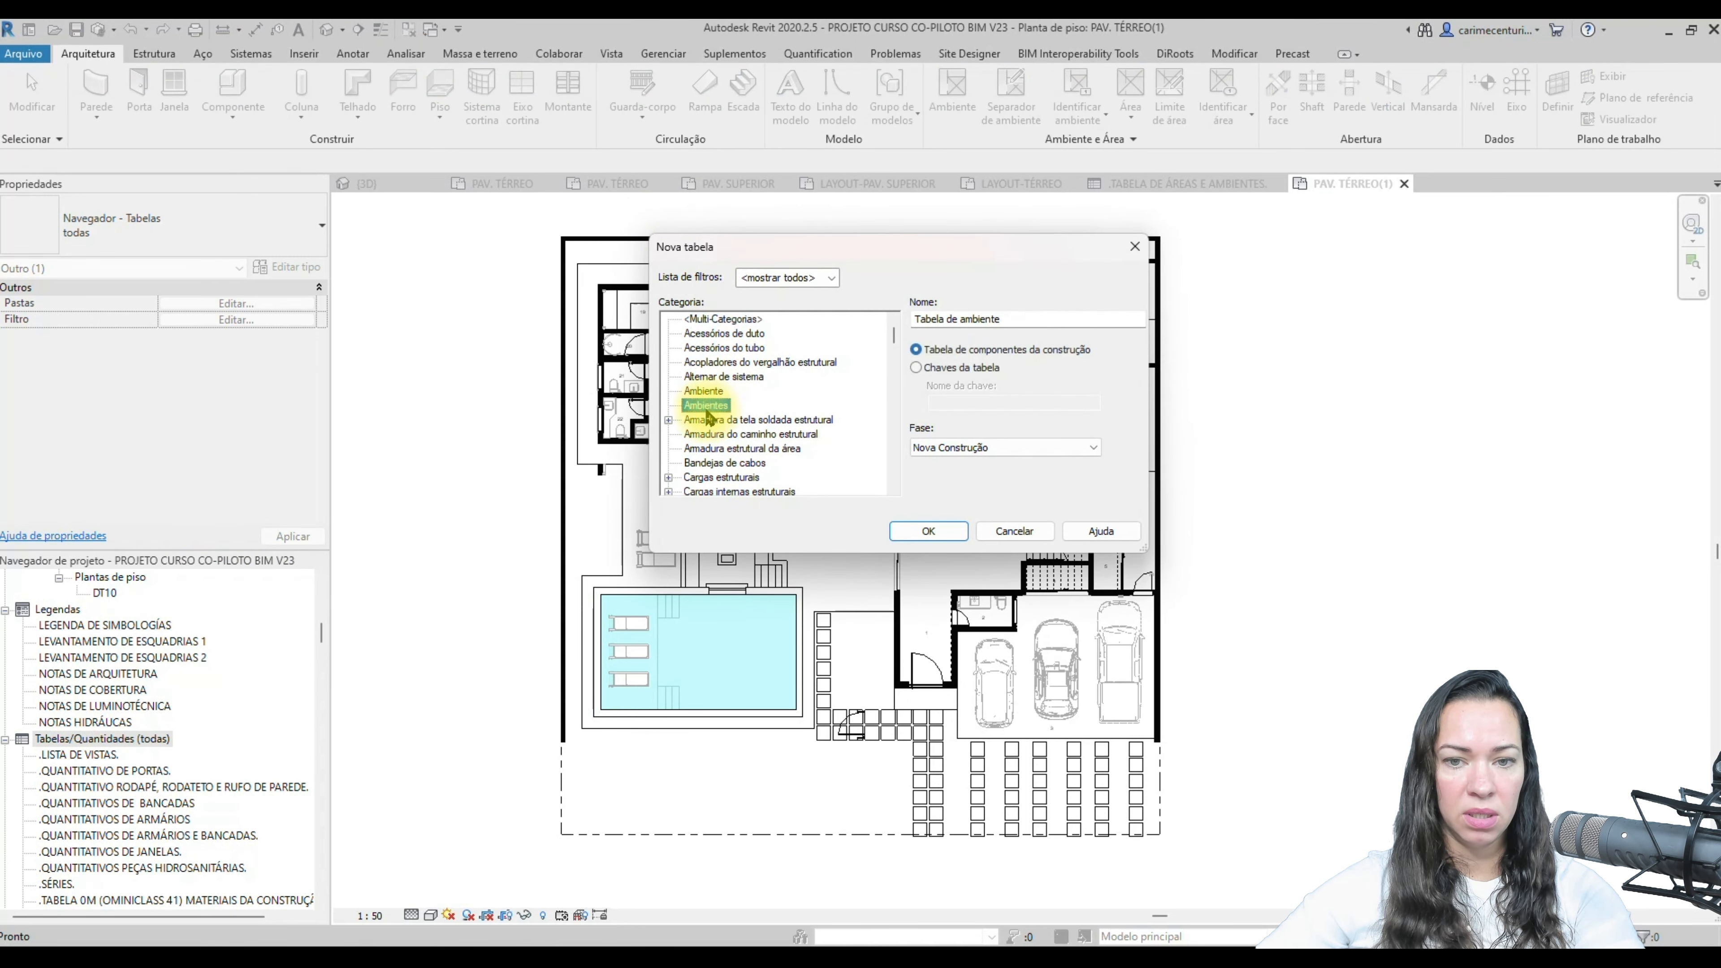
left_click(927, 533)
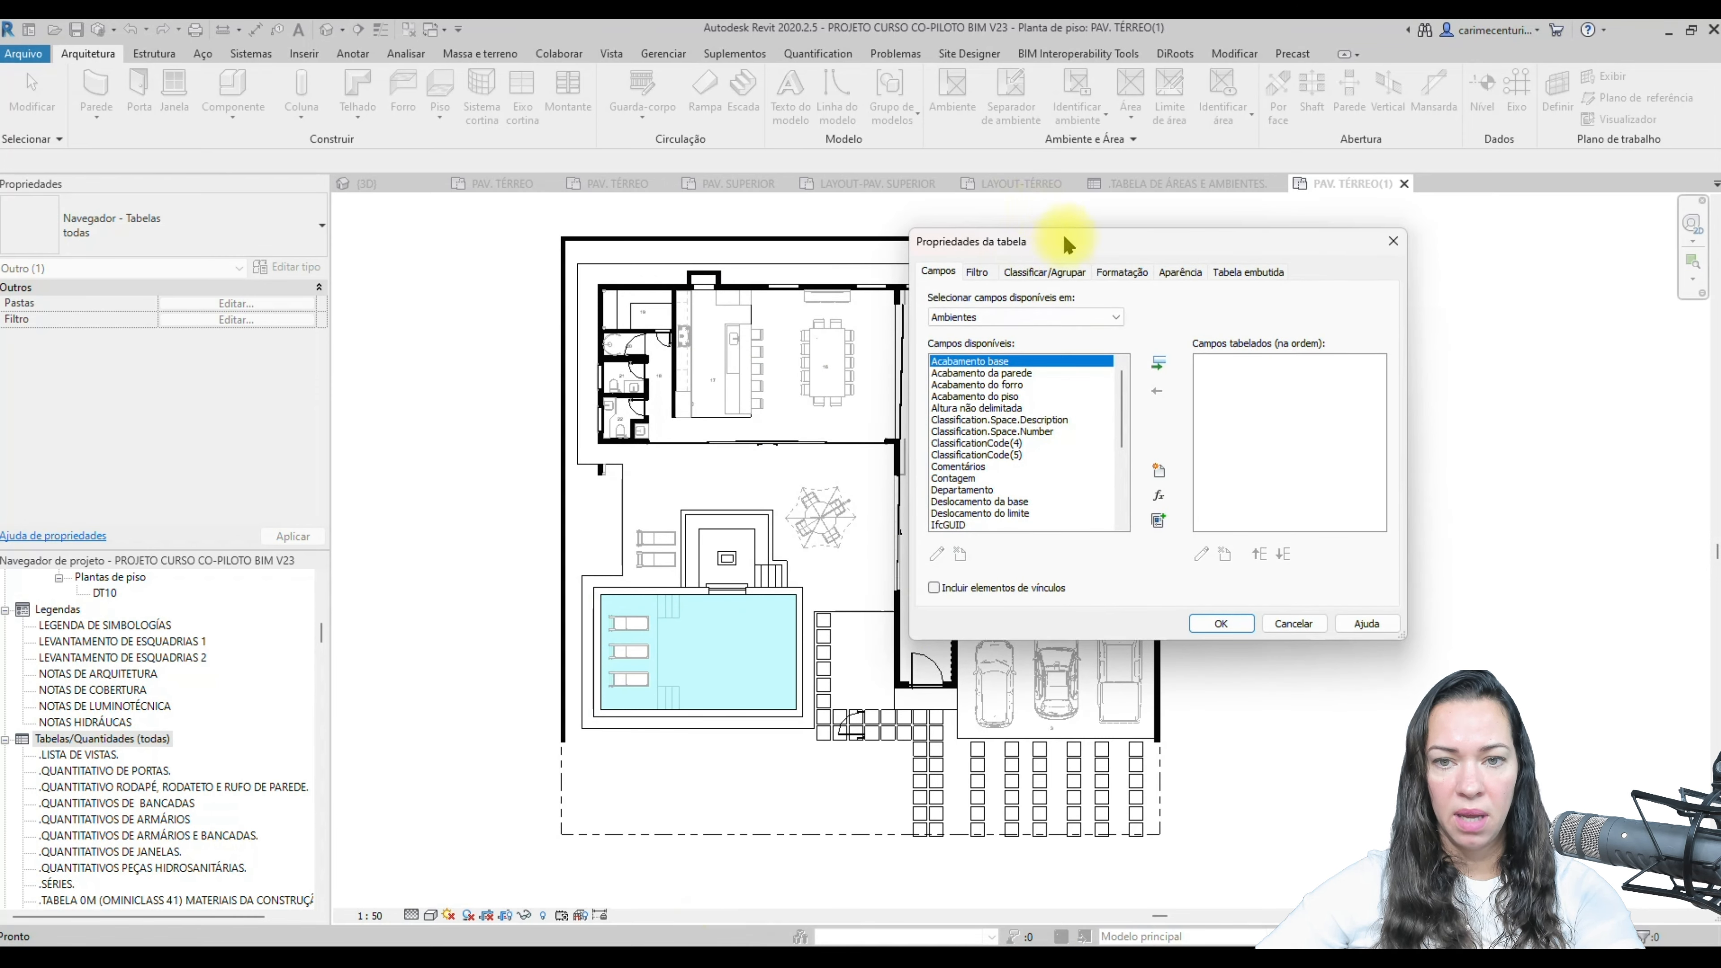
- Build the room schedule with the fields Número, Nome and Nível, and widen its columns to fit the full room names
left_click_drag(1070, 244, 893, 255)
left_click(779, 466)
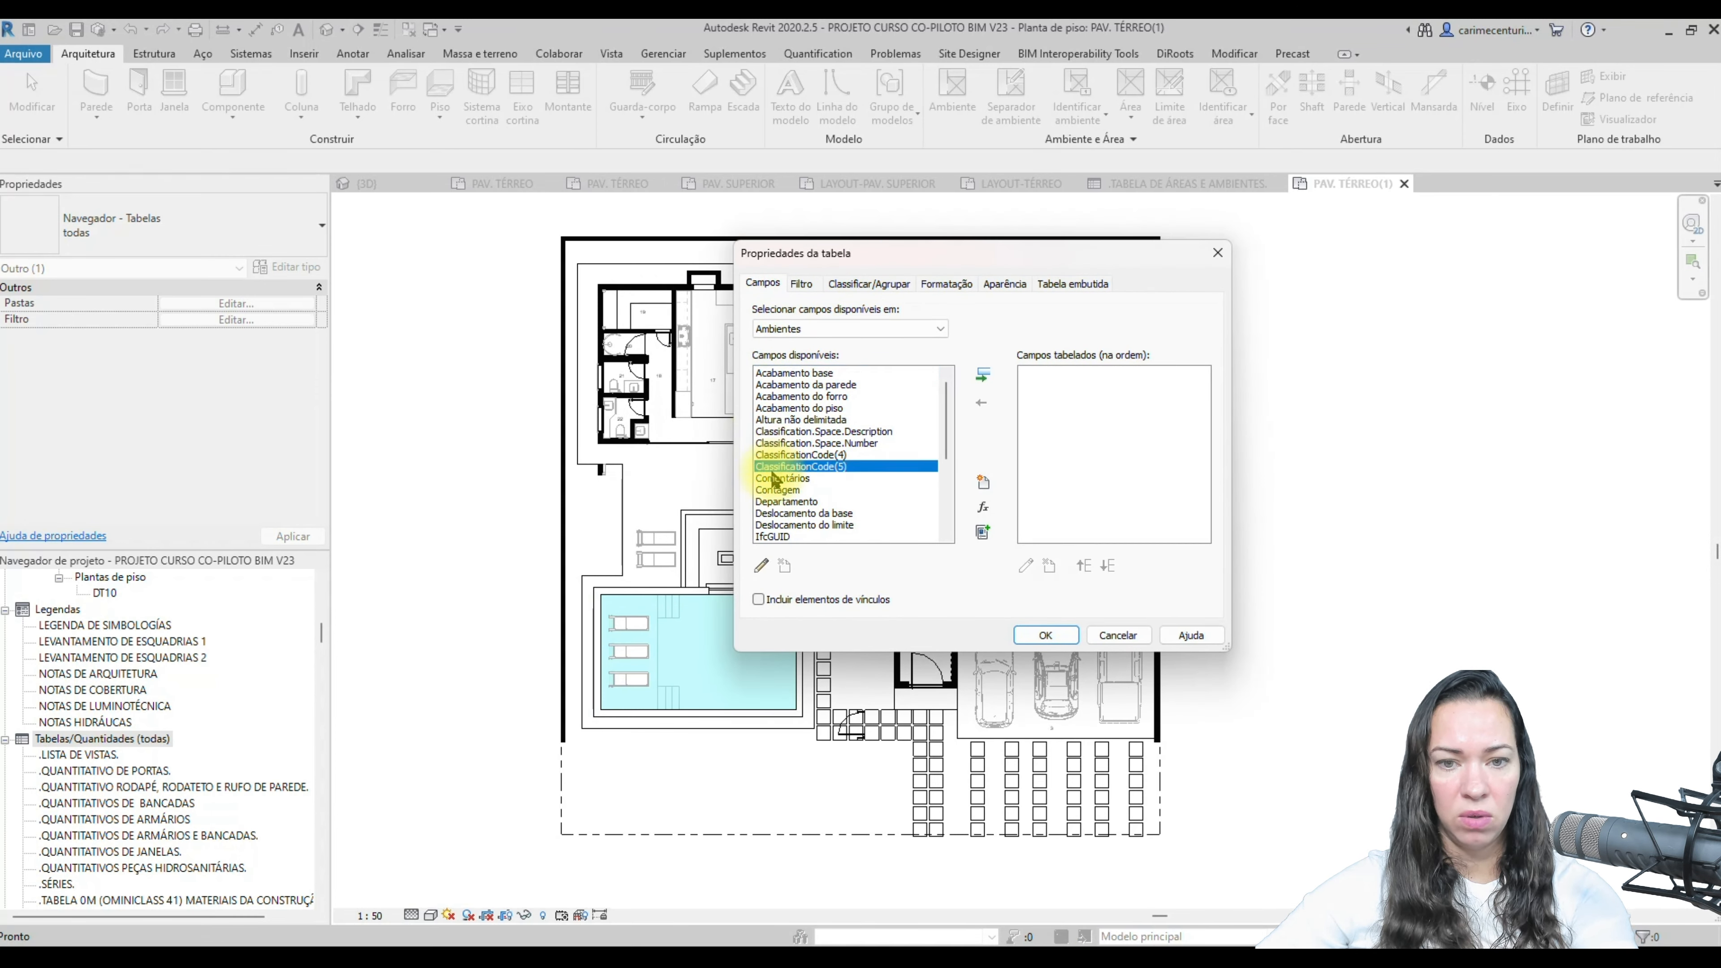
key("n")
scroll(774, 480, "down", 4)
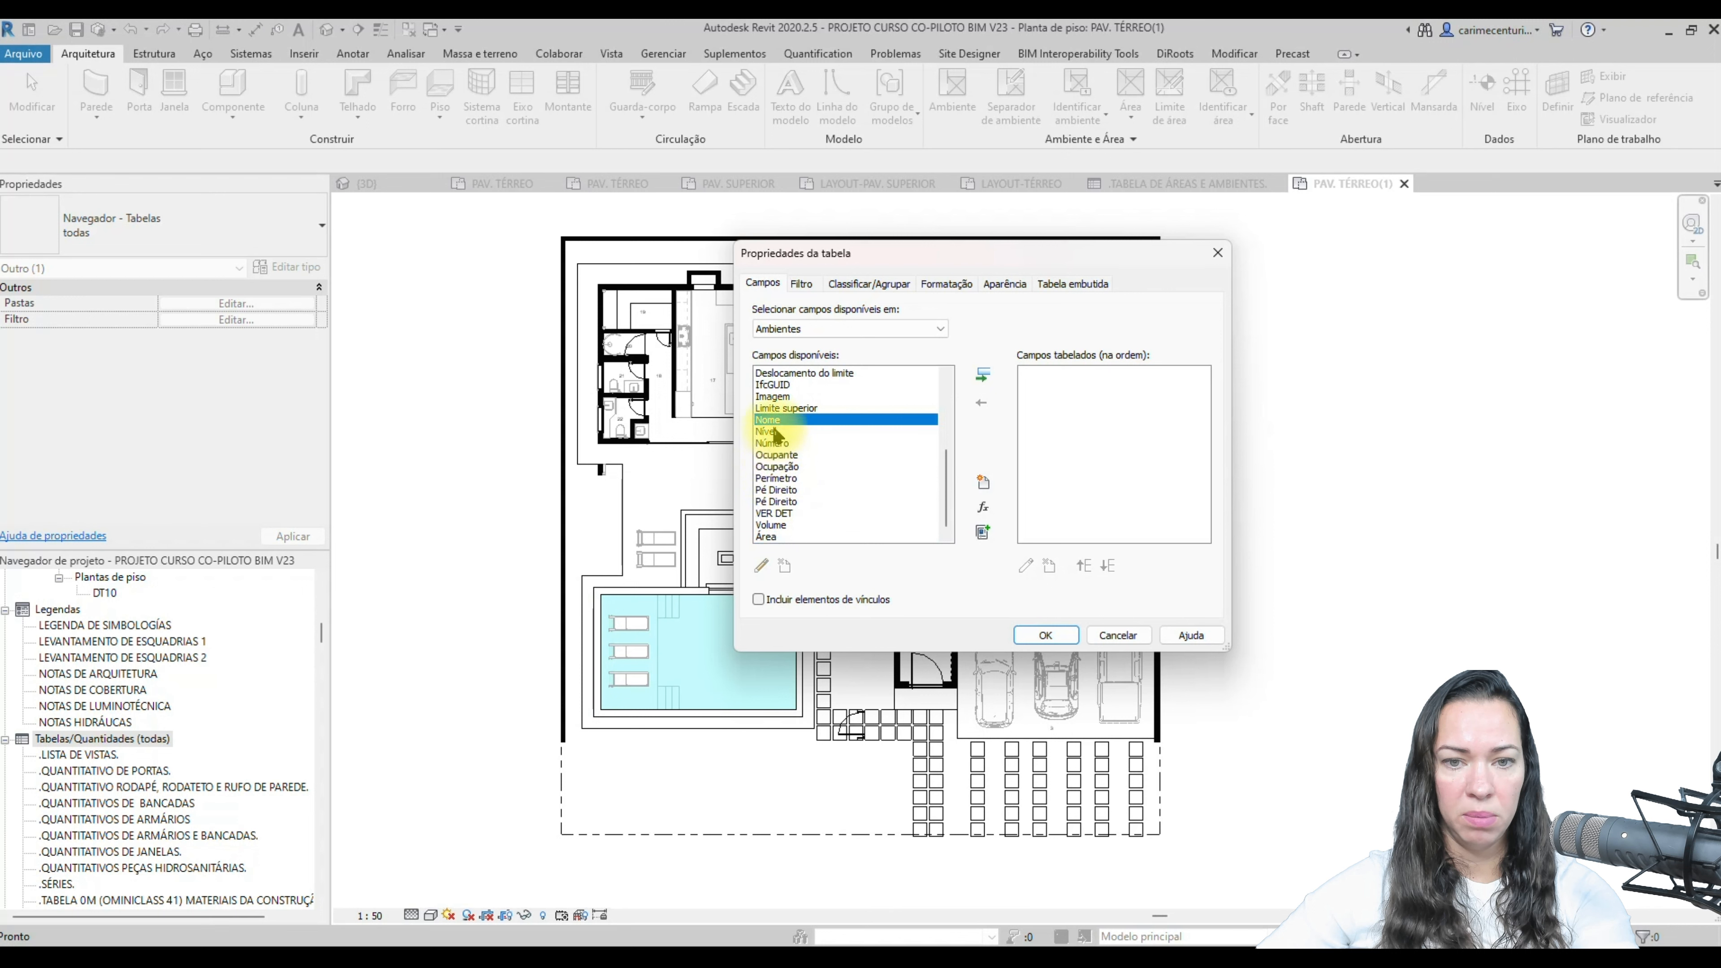
left_click(786, 443)
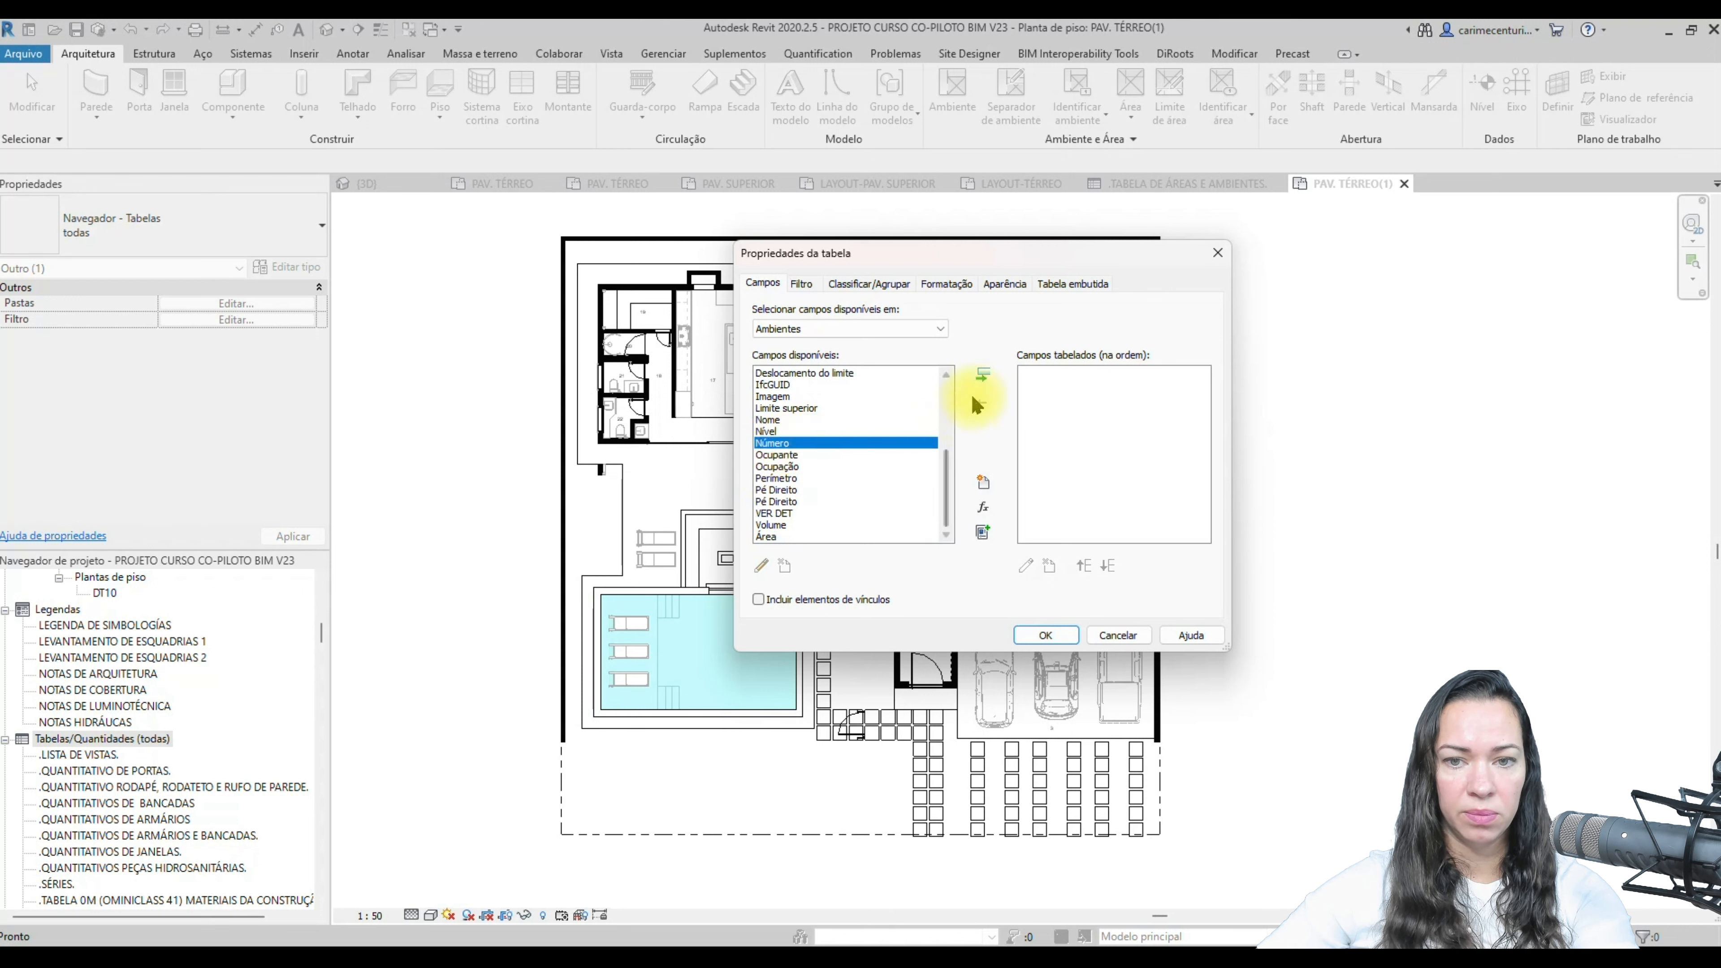
left_click(983, 376)
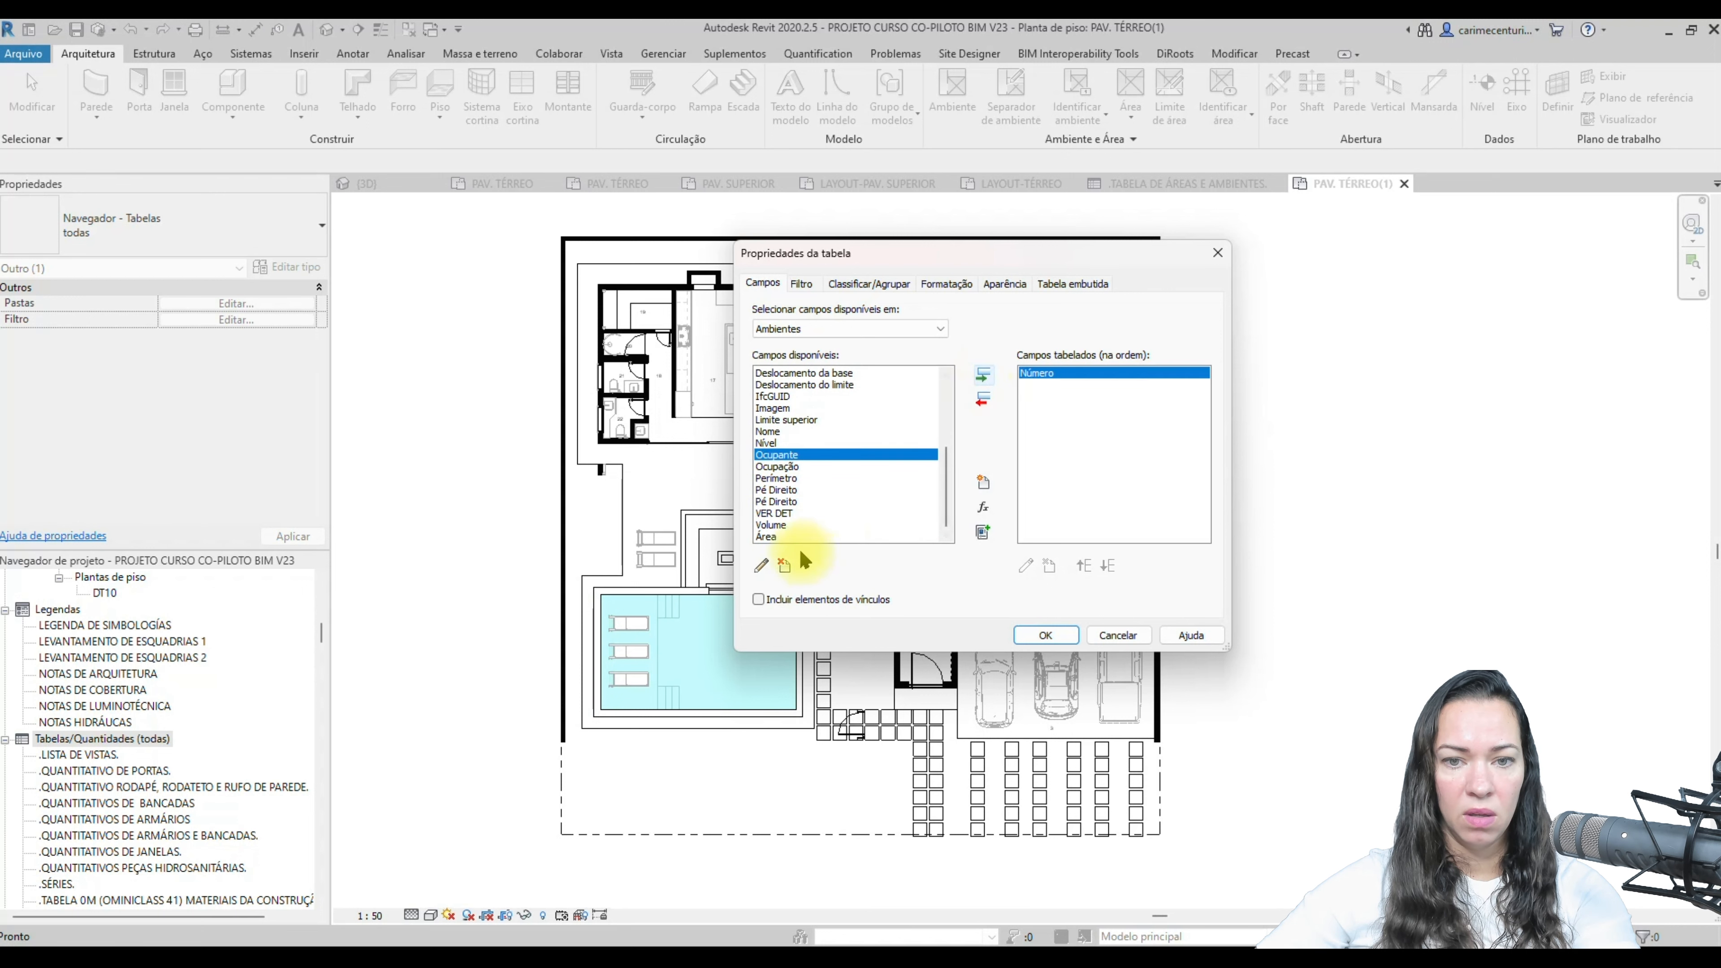
left_click(771, 432)
left_click(983, 379)
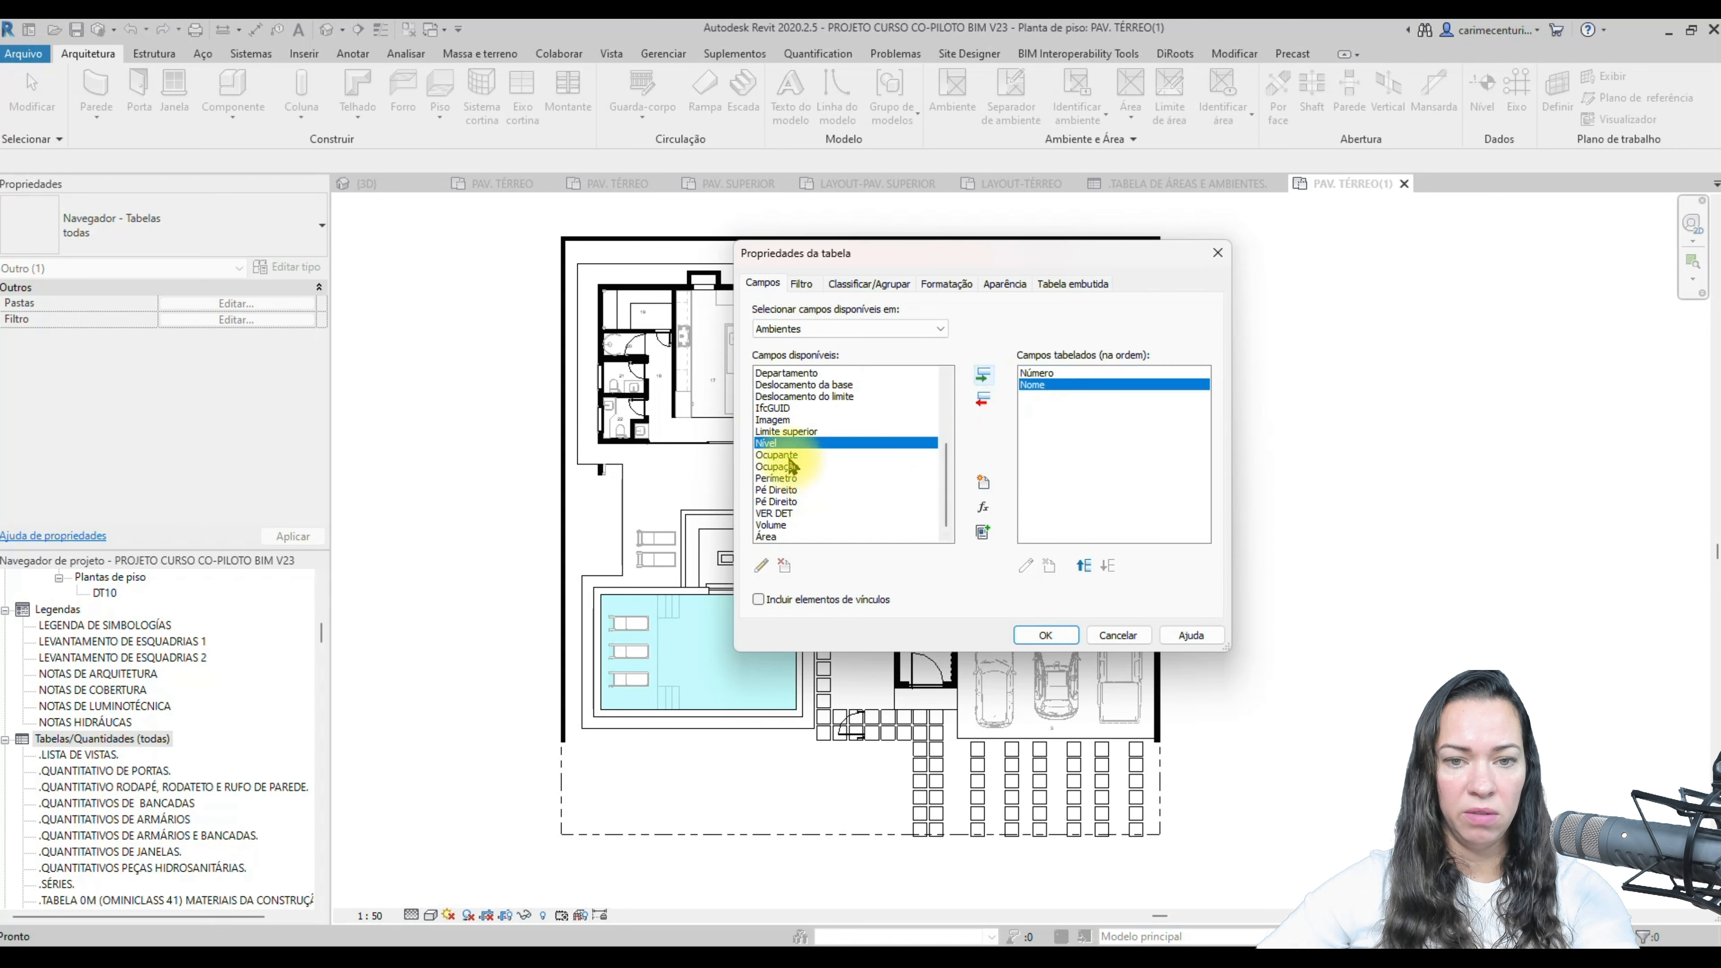
left_click(986, 377)
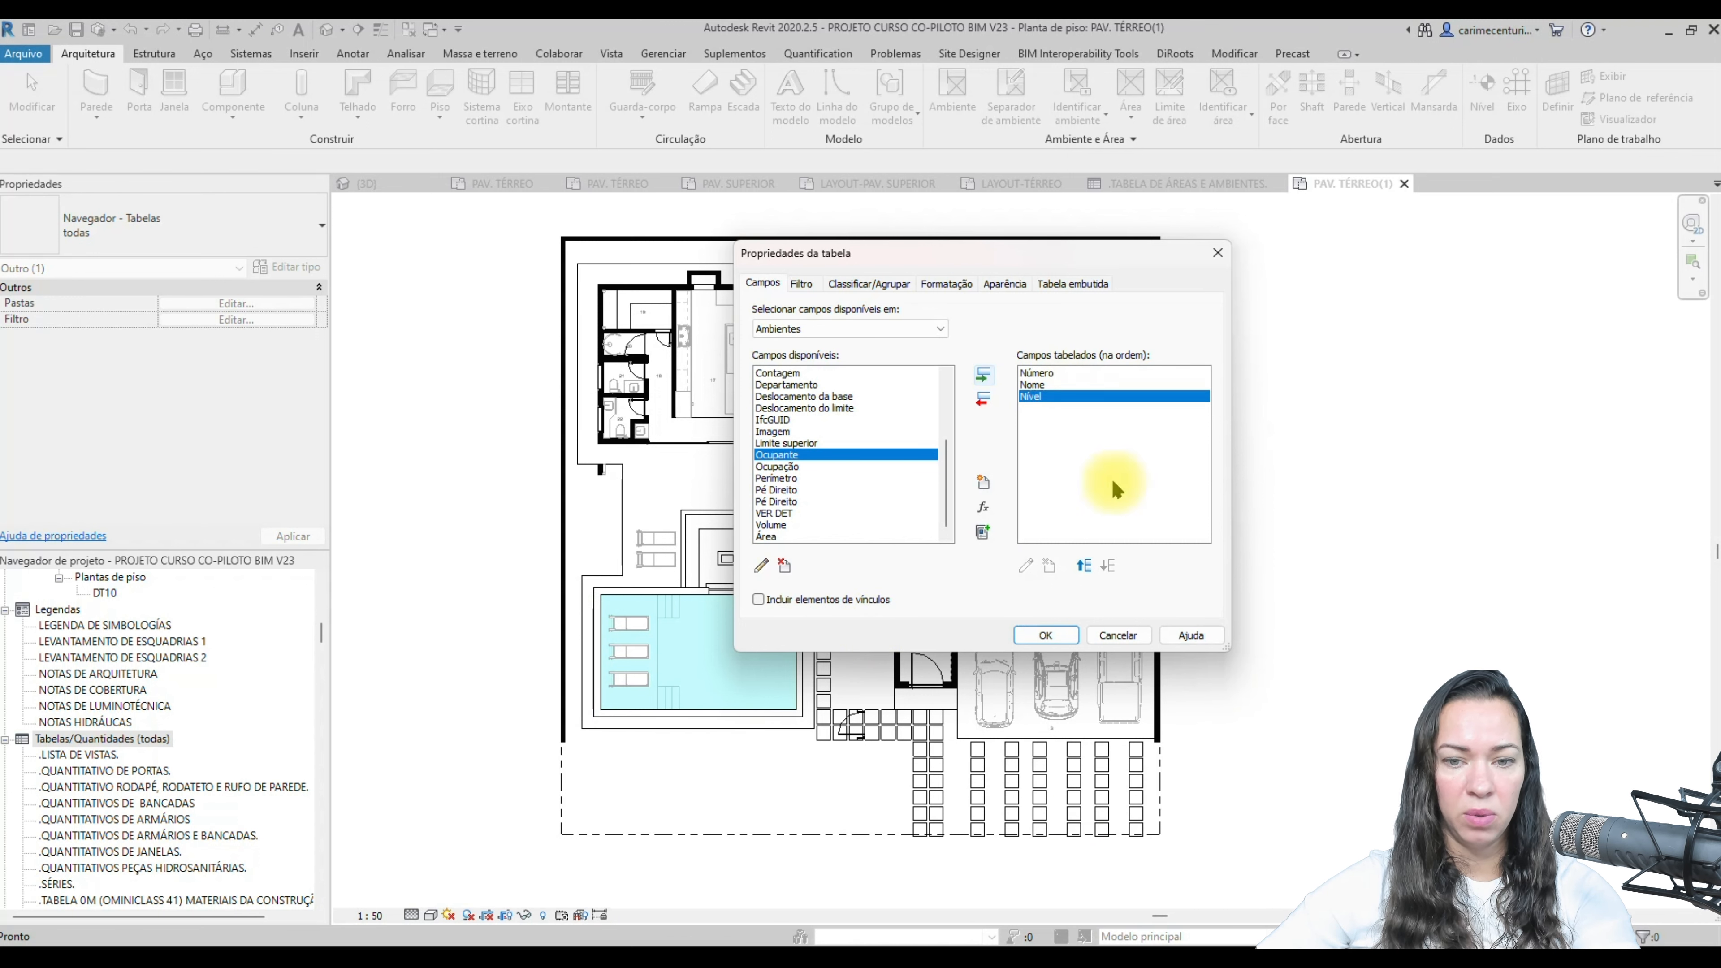
left_click(1050, 645)
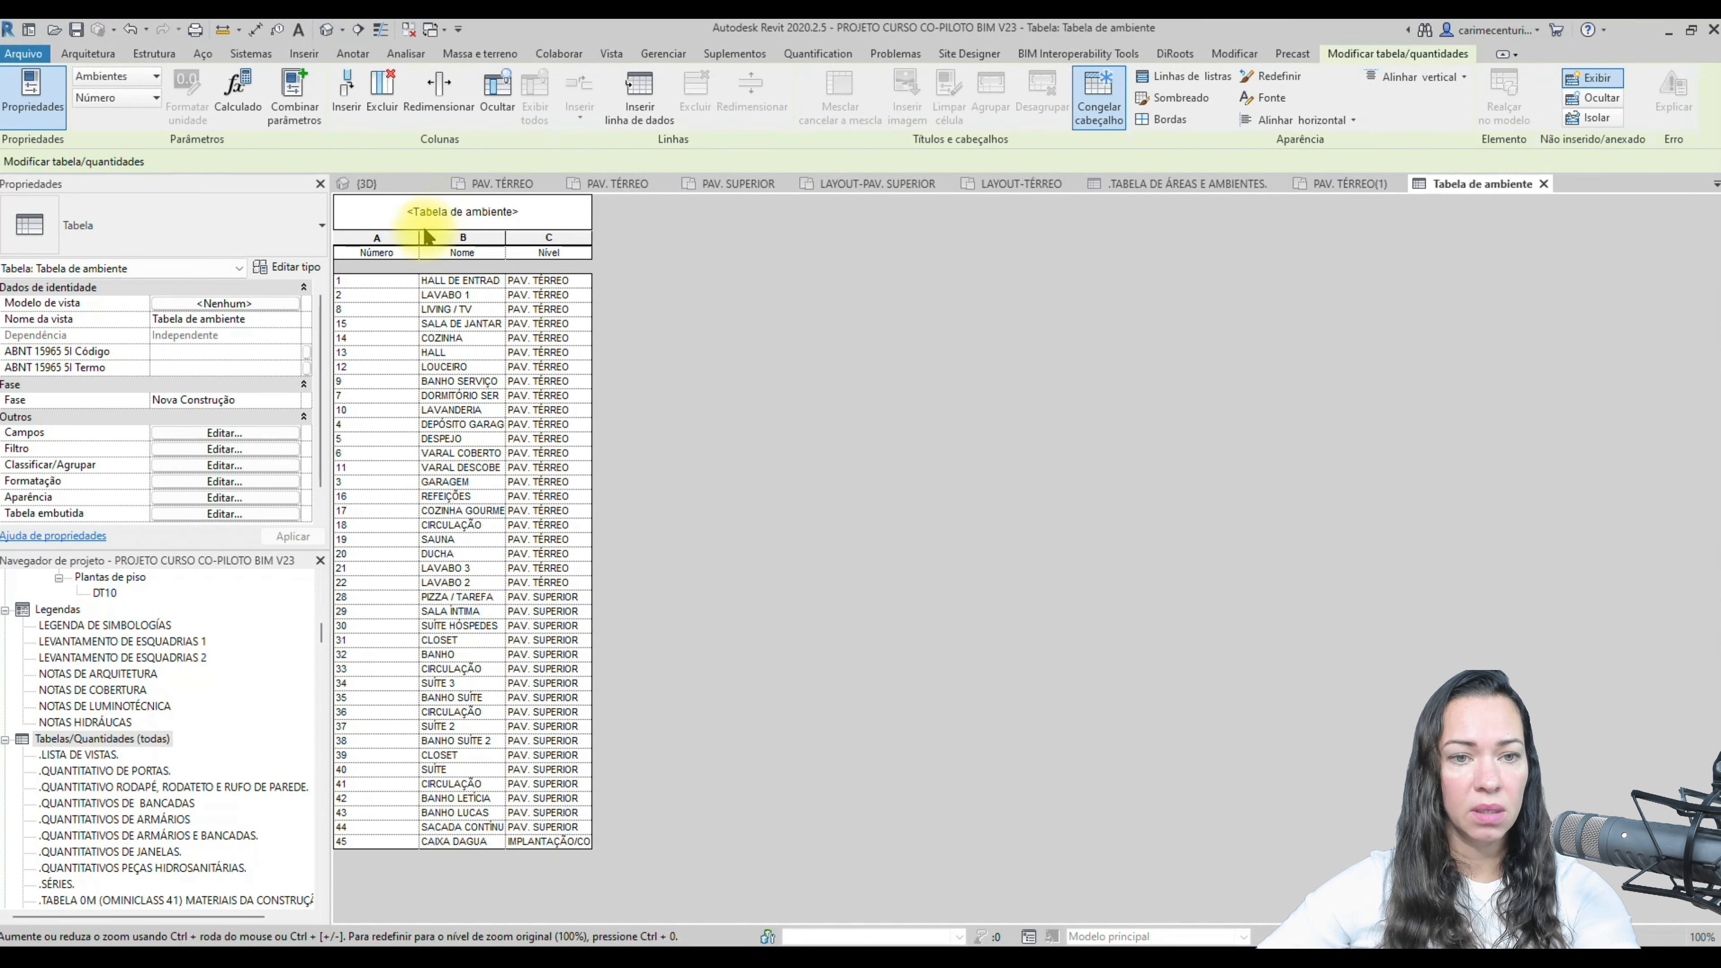
left_click_drag(422, 237, 683, 248)
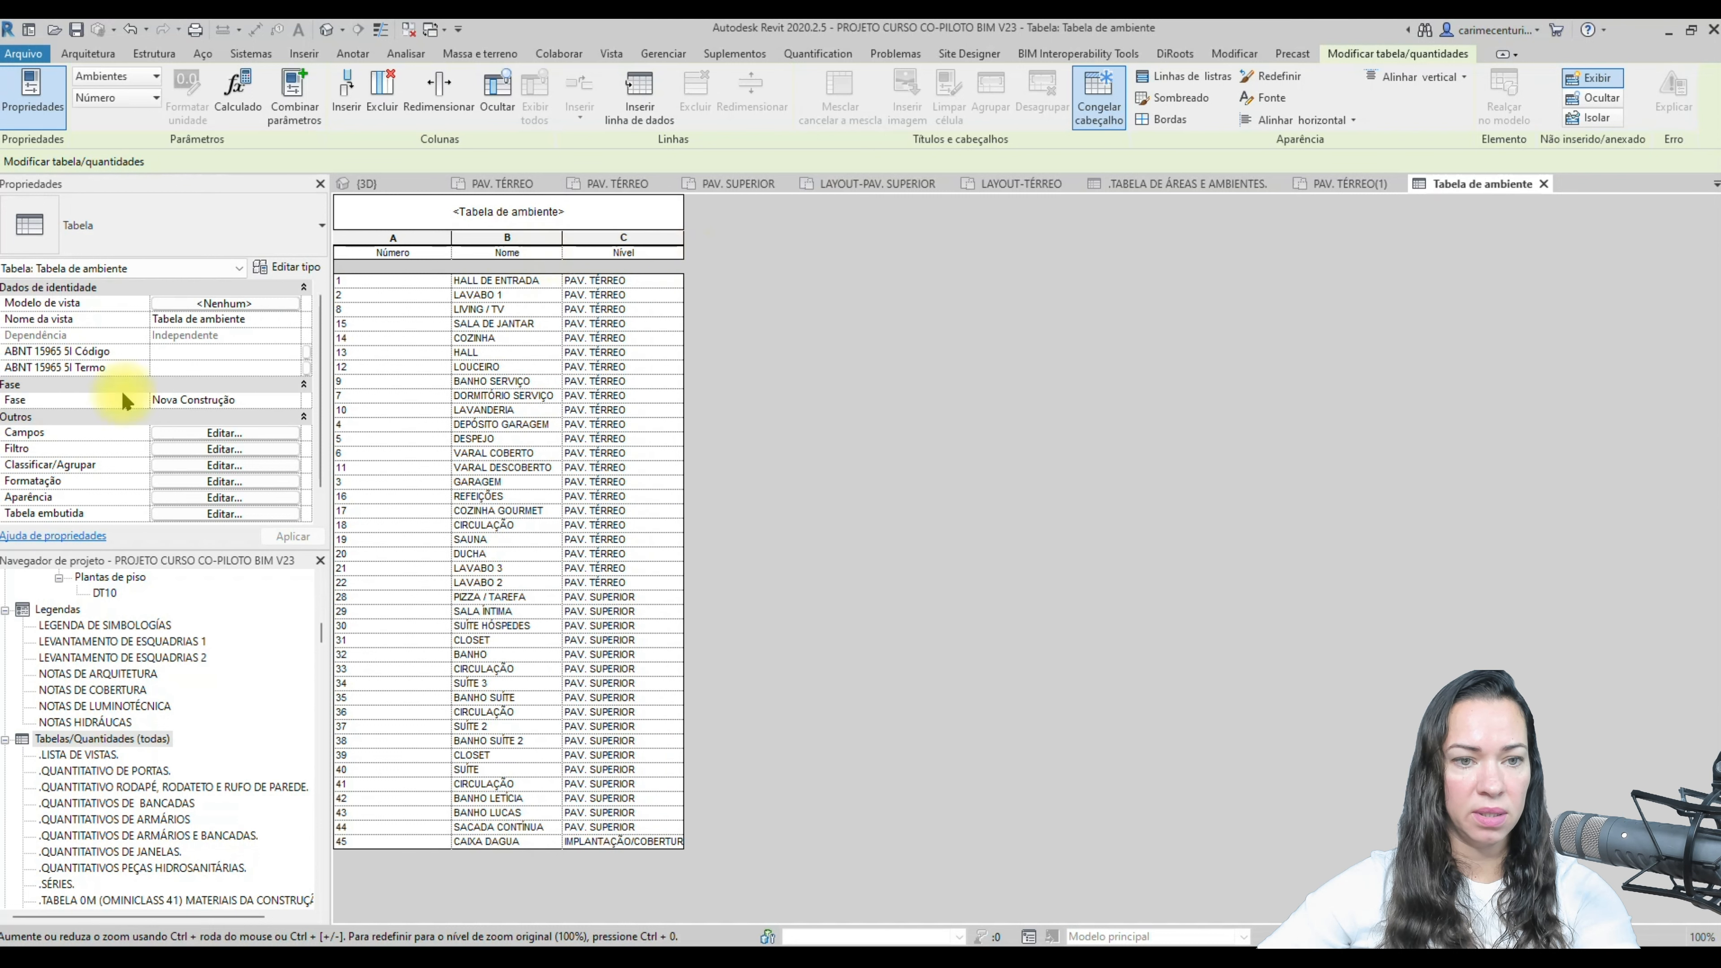
- Filter the room schedule to rooms whose Nível is equal to PAV. TÉRREO
left_click(214, 434)
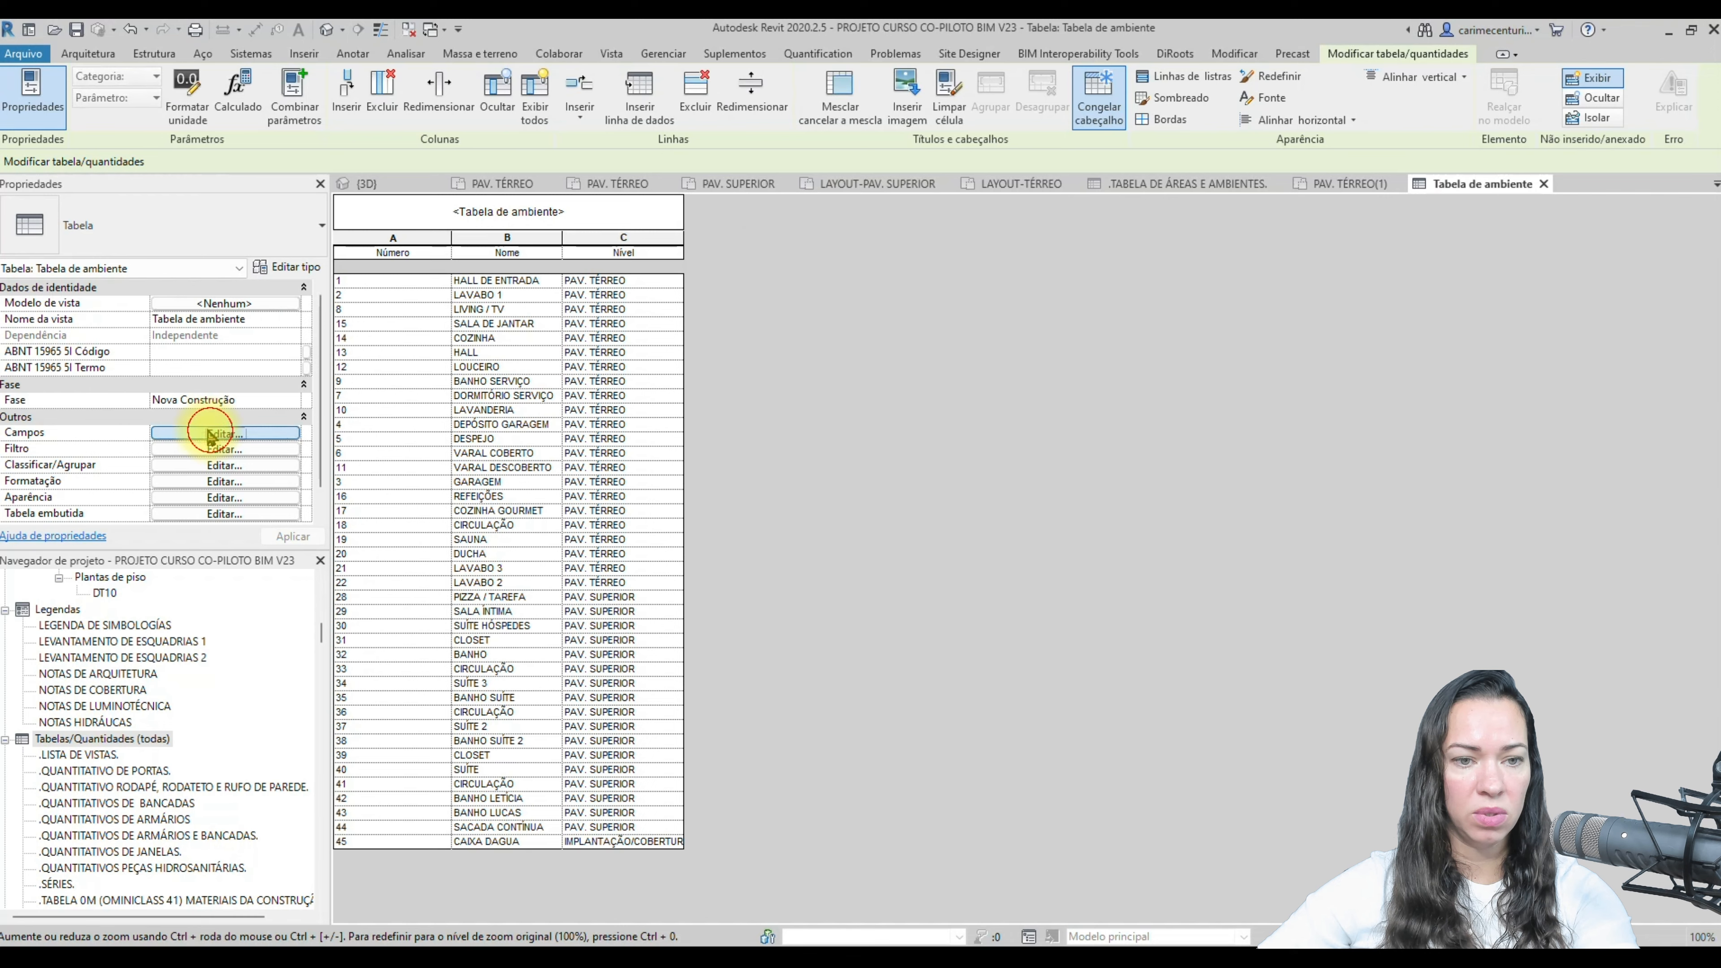
left_click_drag(860, 250, 935, 243)
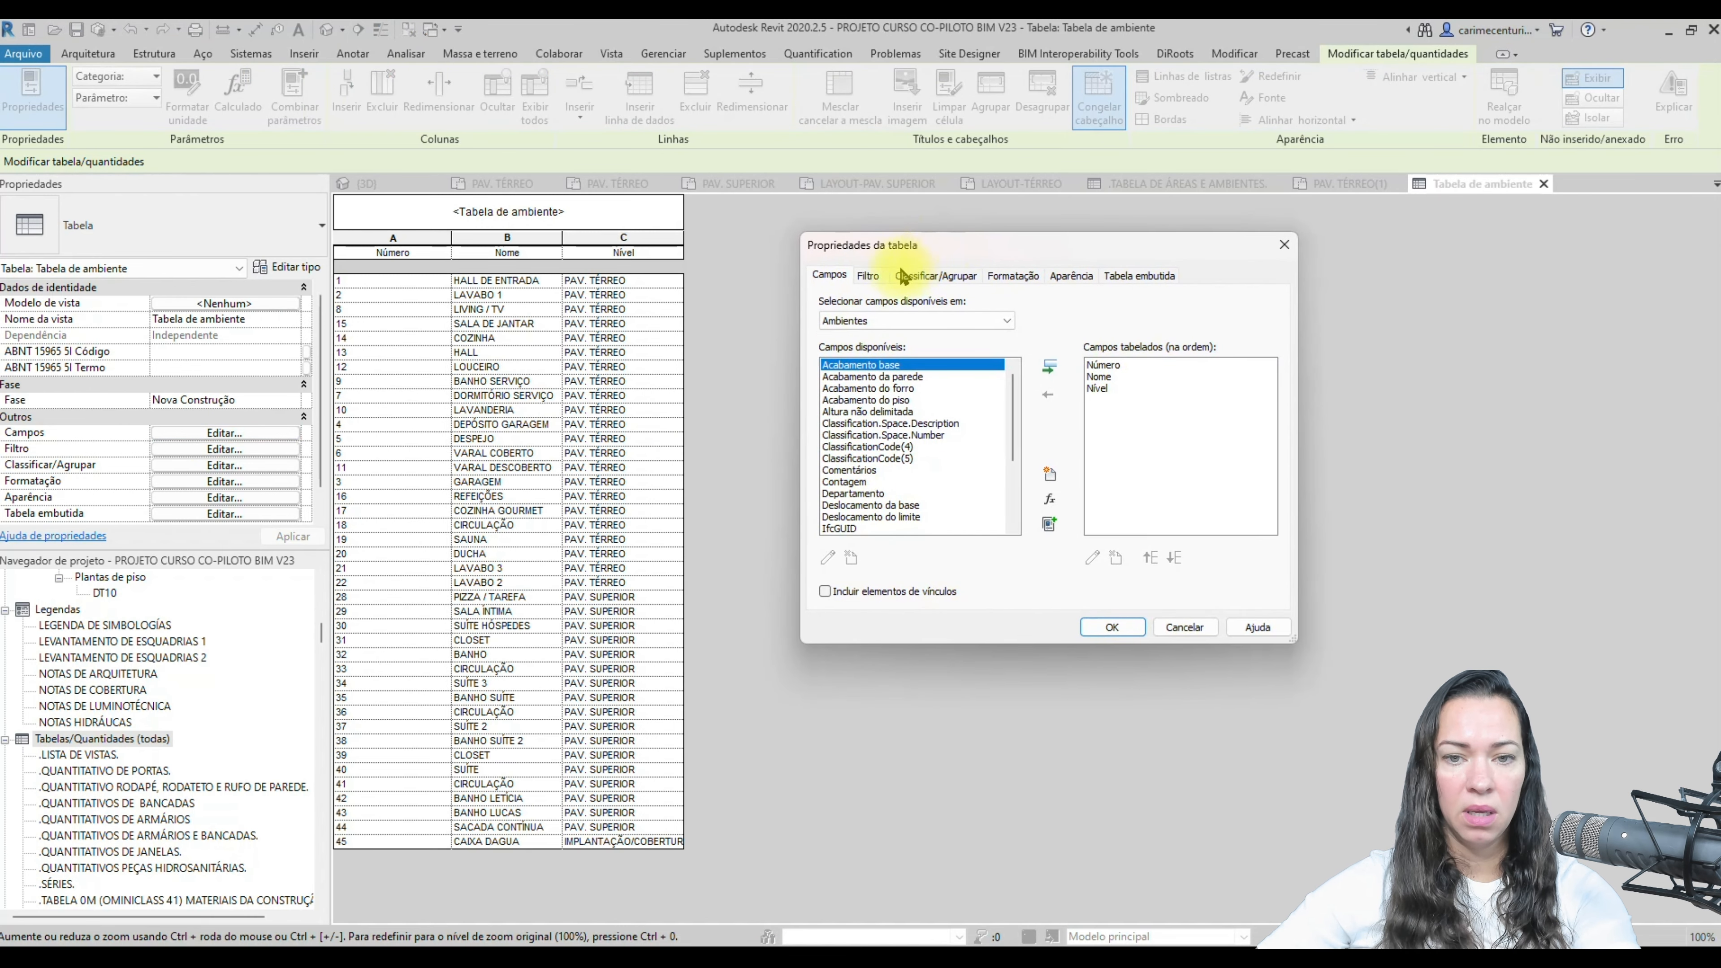
left_click(871, 278)
left_click(912, 307)
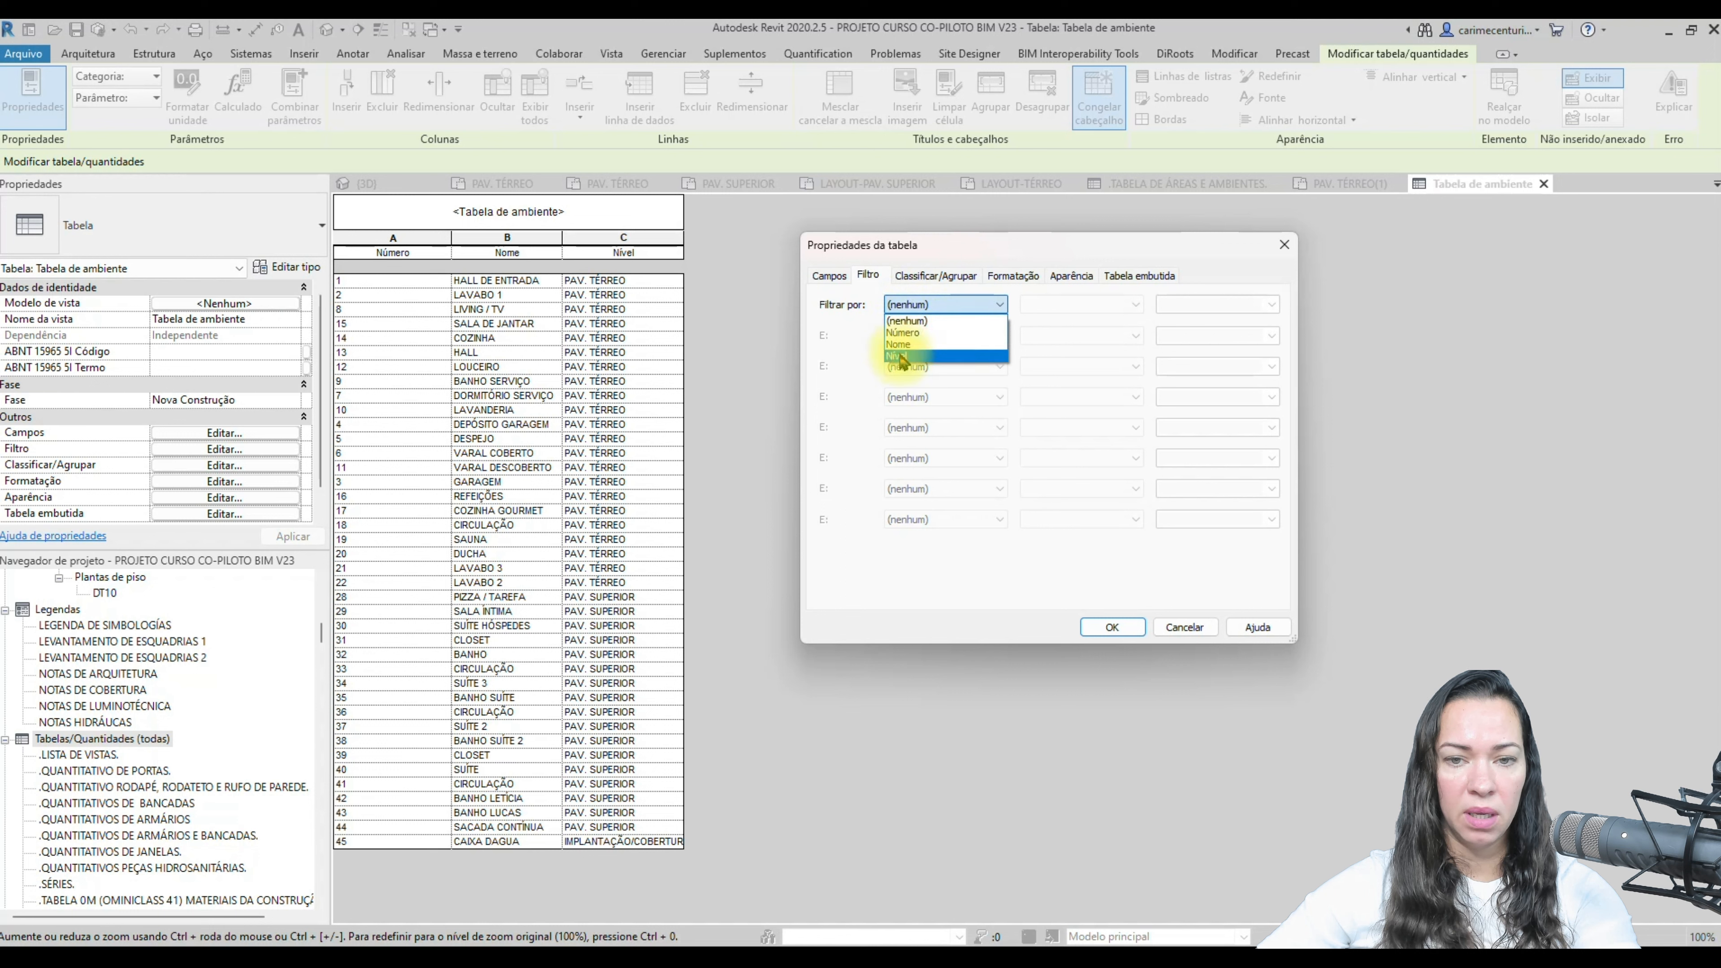
left_click(898, 355)
left_click(1205, 304)
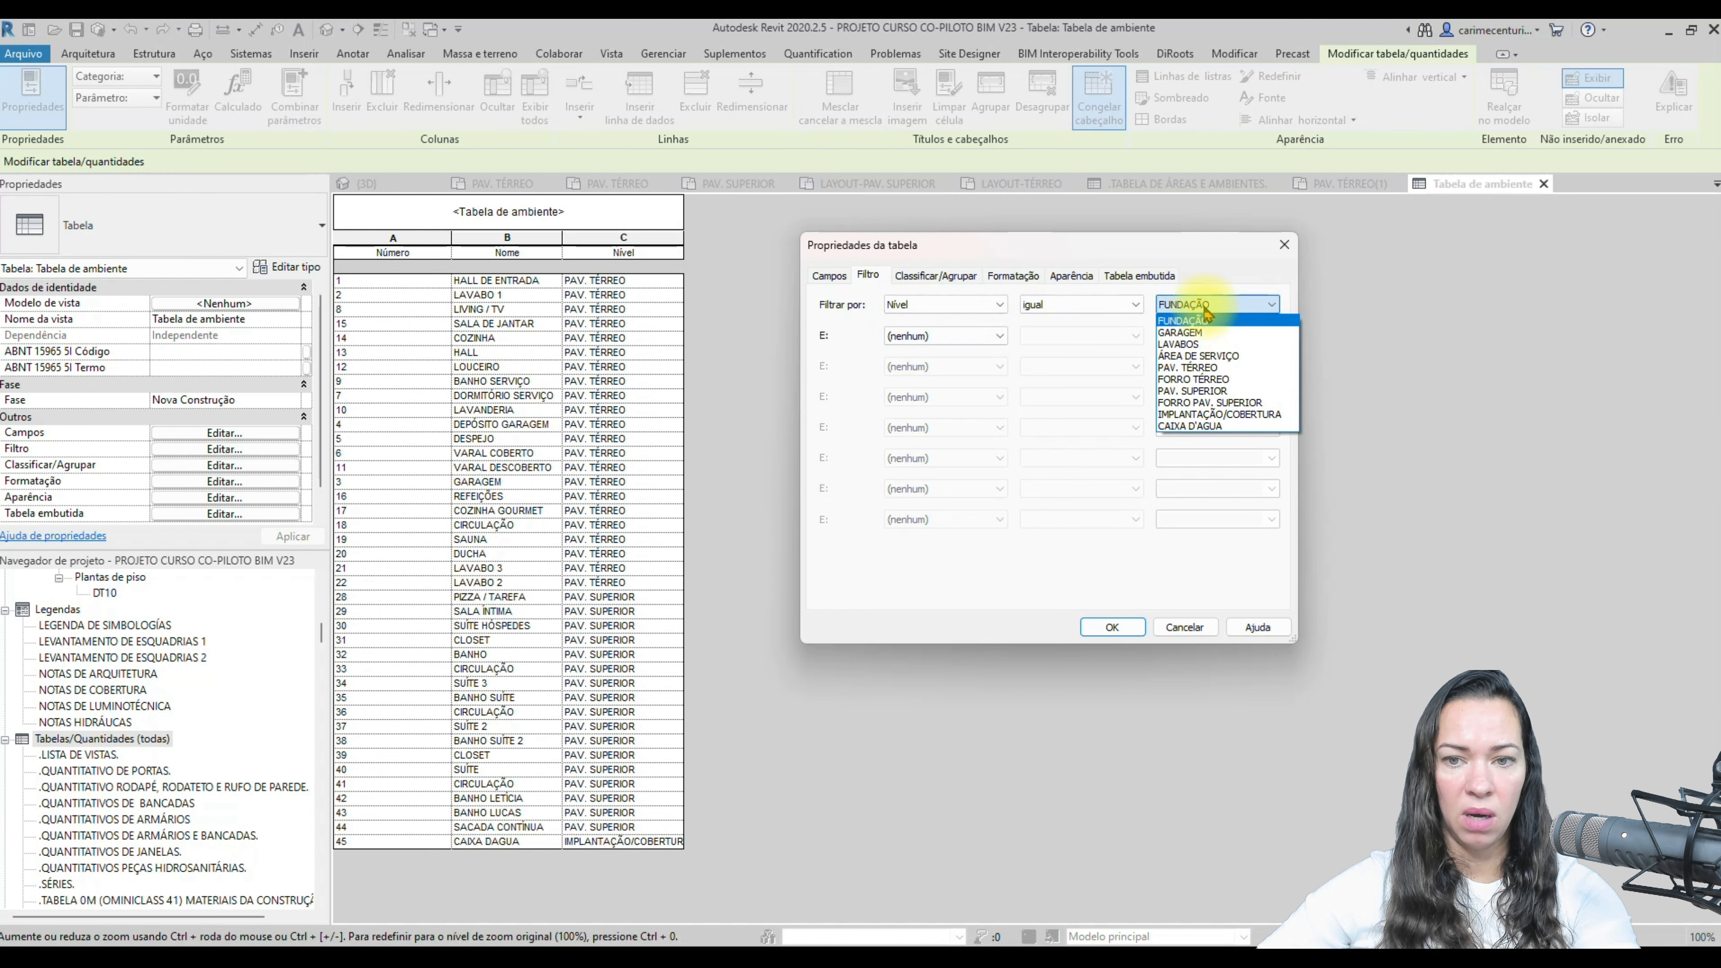
left_click(1192, 366)
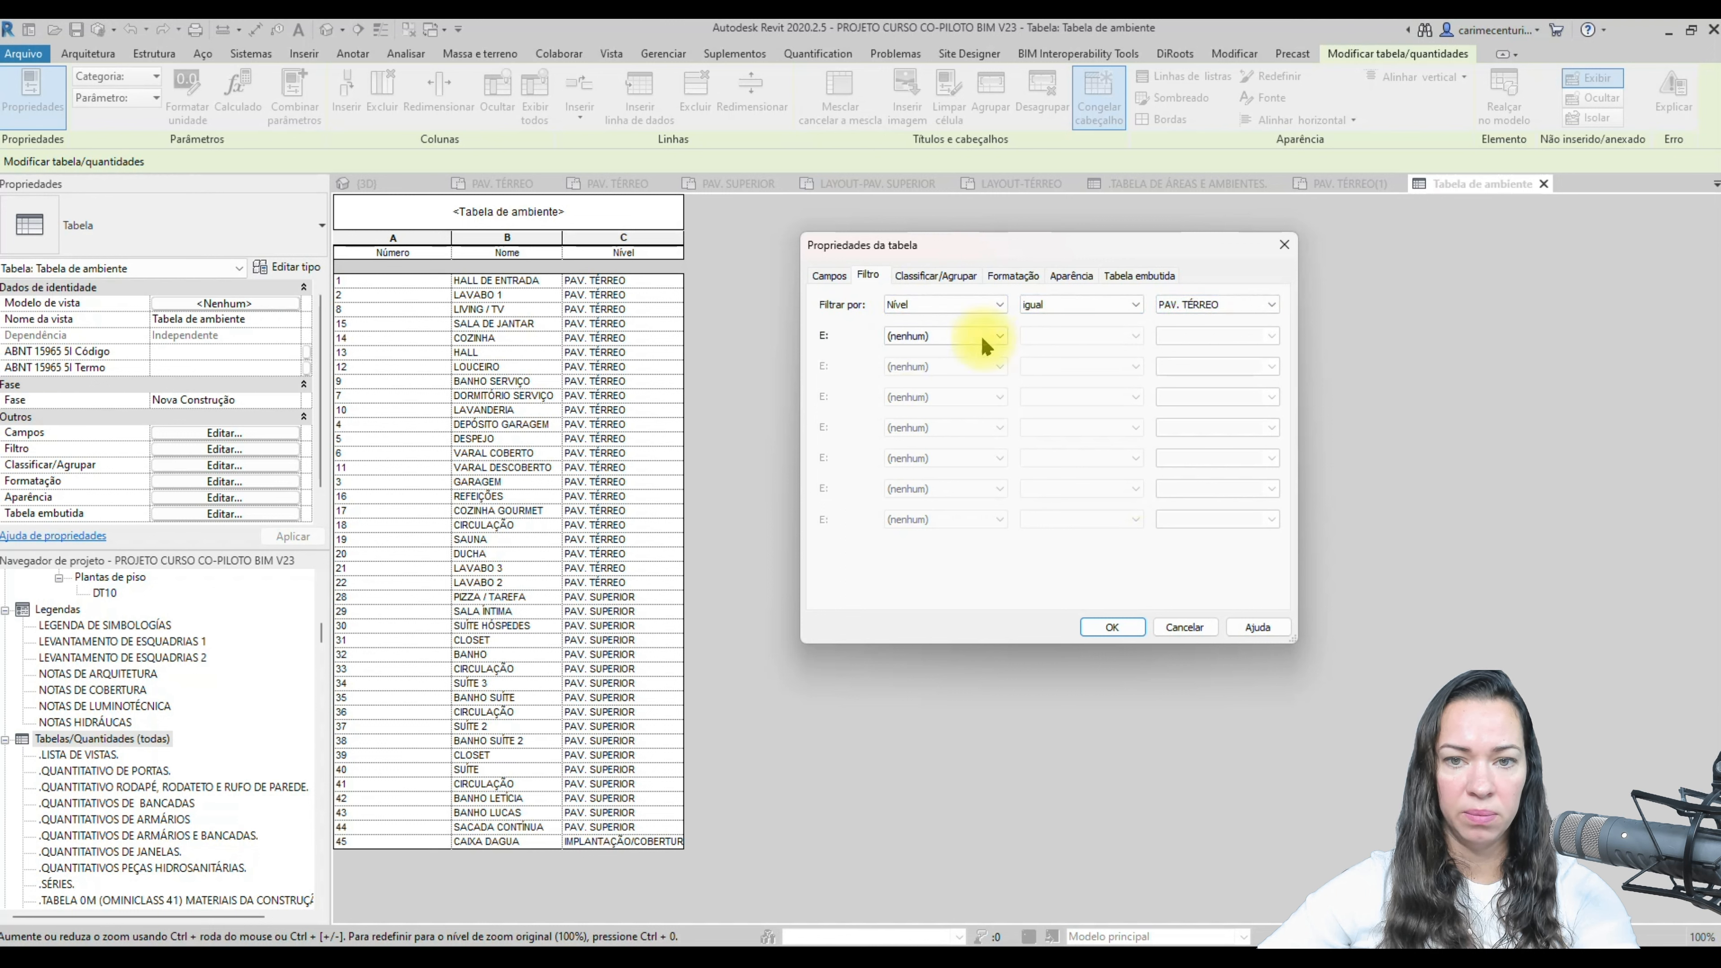
- Sort the room schedule by Número in ascending order and turn off itemizing every instance
left_click(937, 275)
left_click(958, 307)
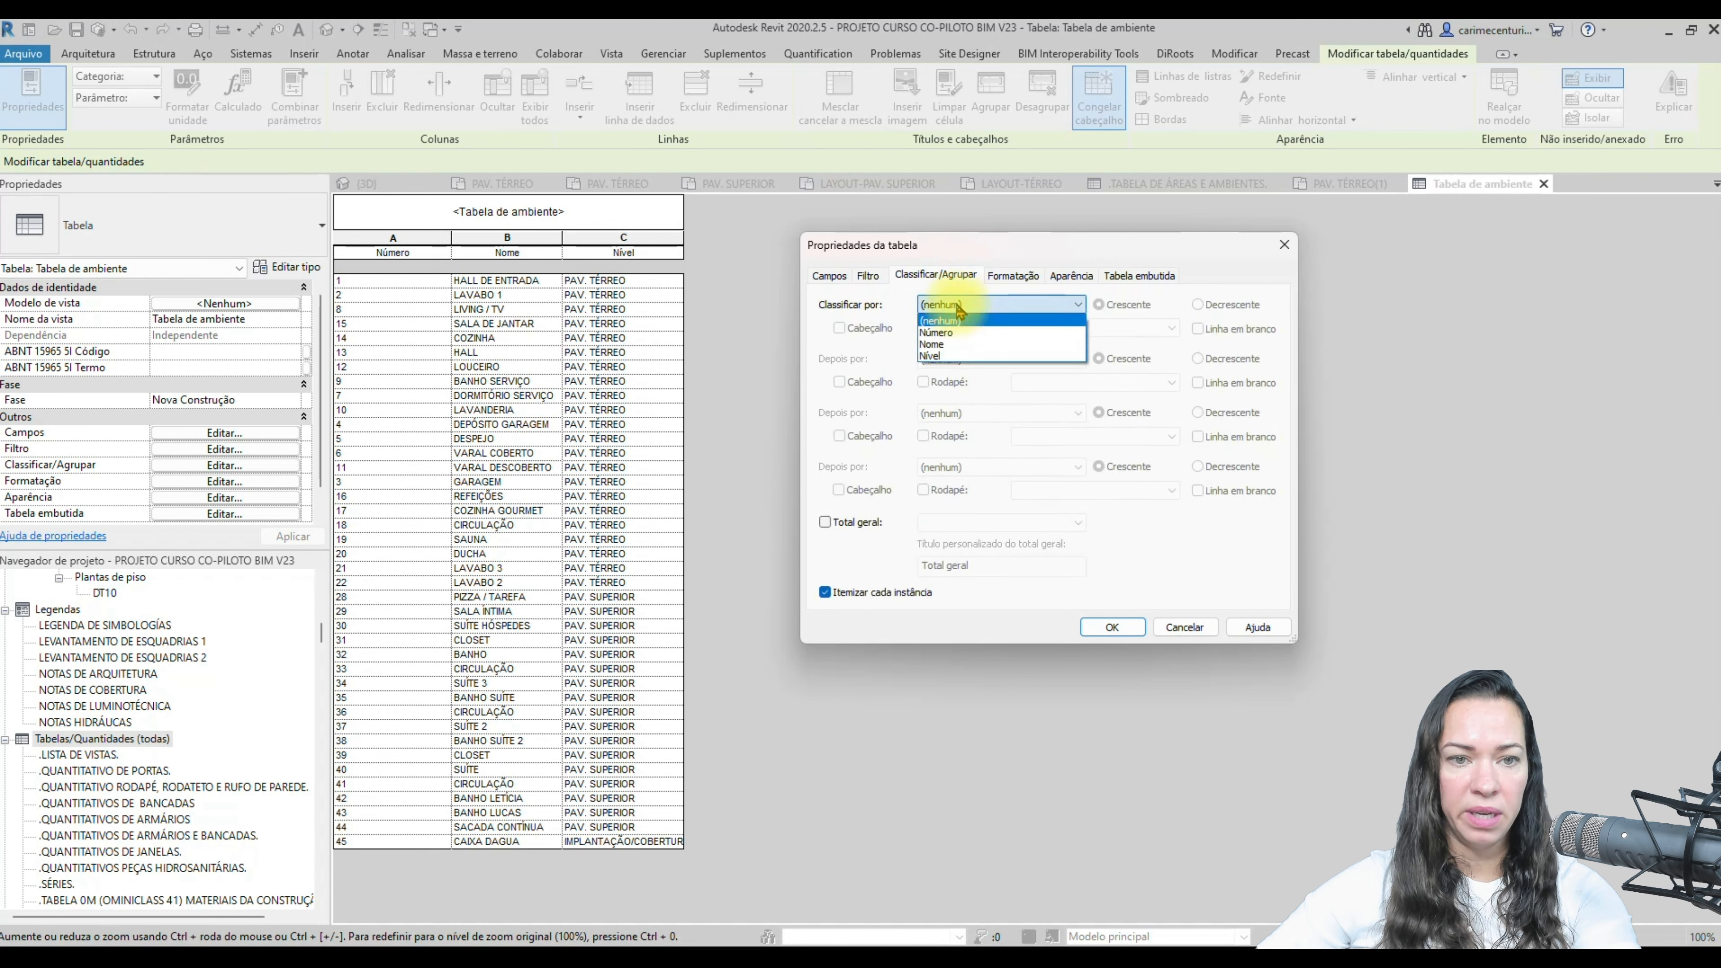
left_click(940, 332)
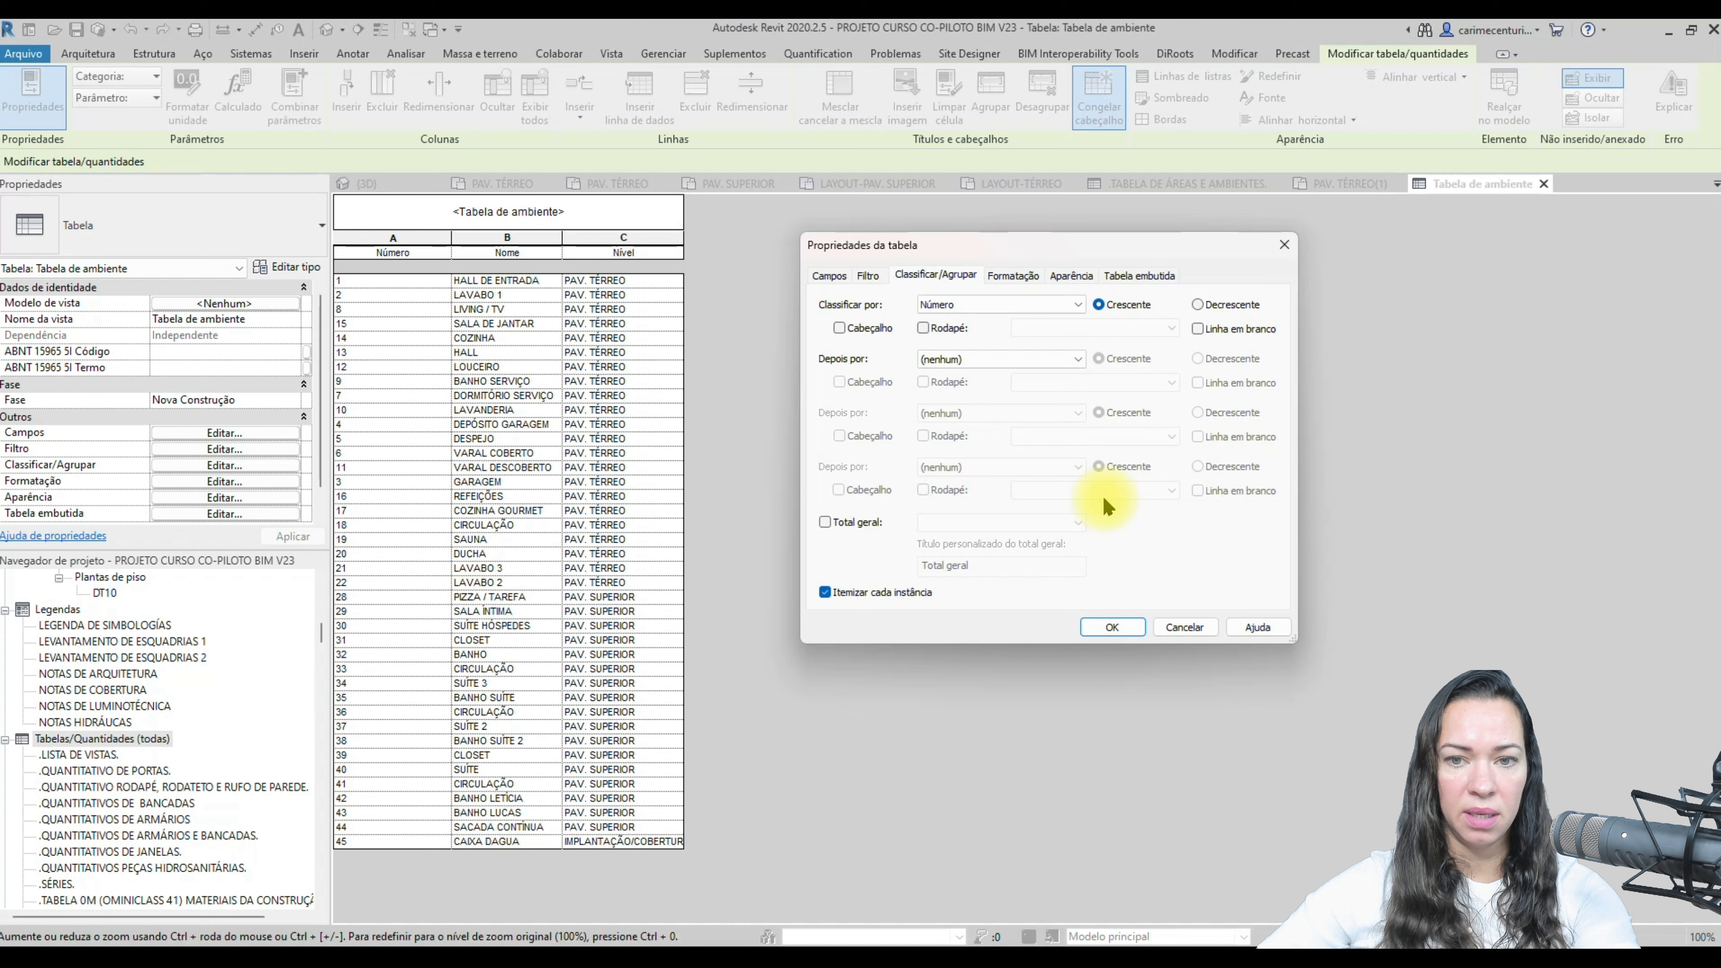
left_click(826, 594)
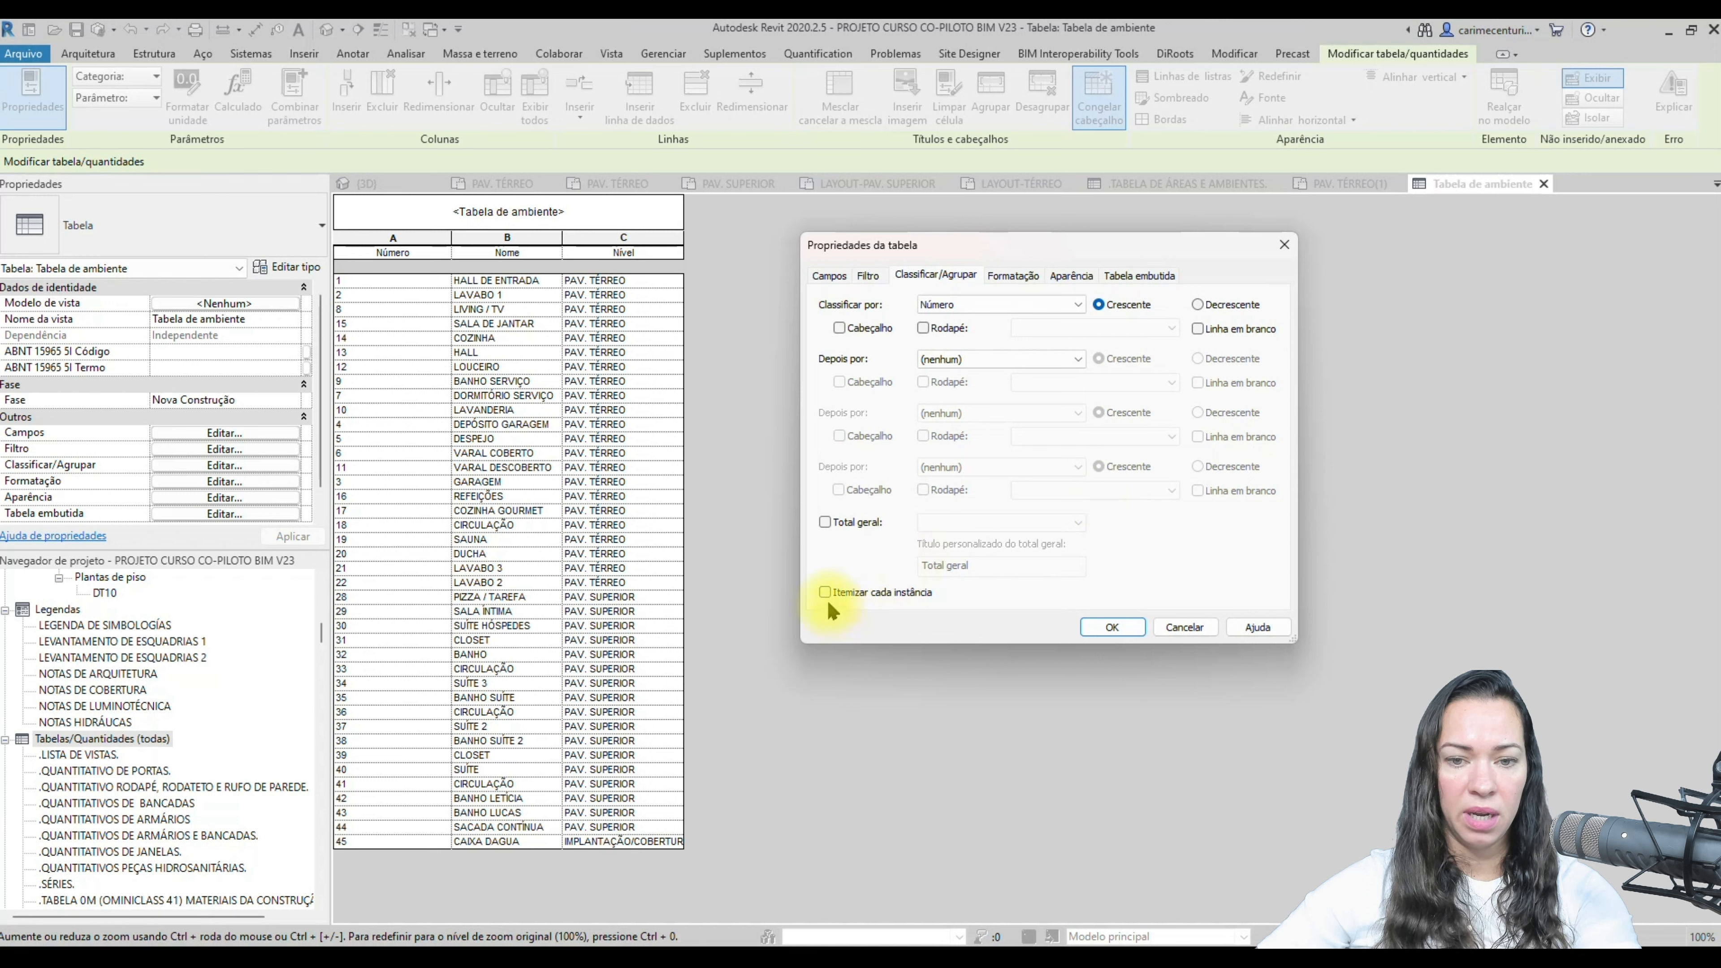
- Center-align the Número and Nome fields in the schedule's formatting and make Nível a hidden field
left_click(1010, 278)
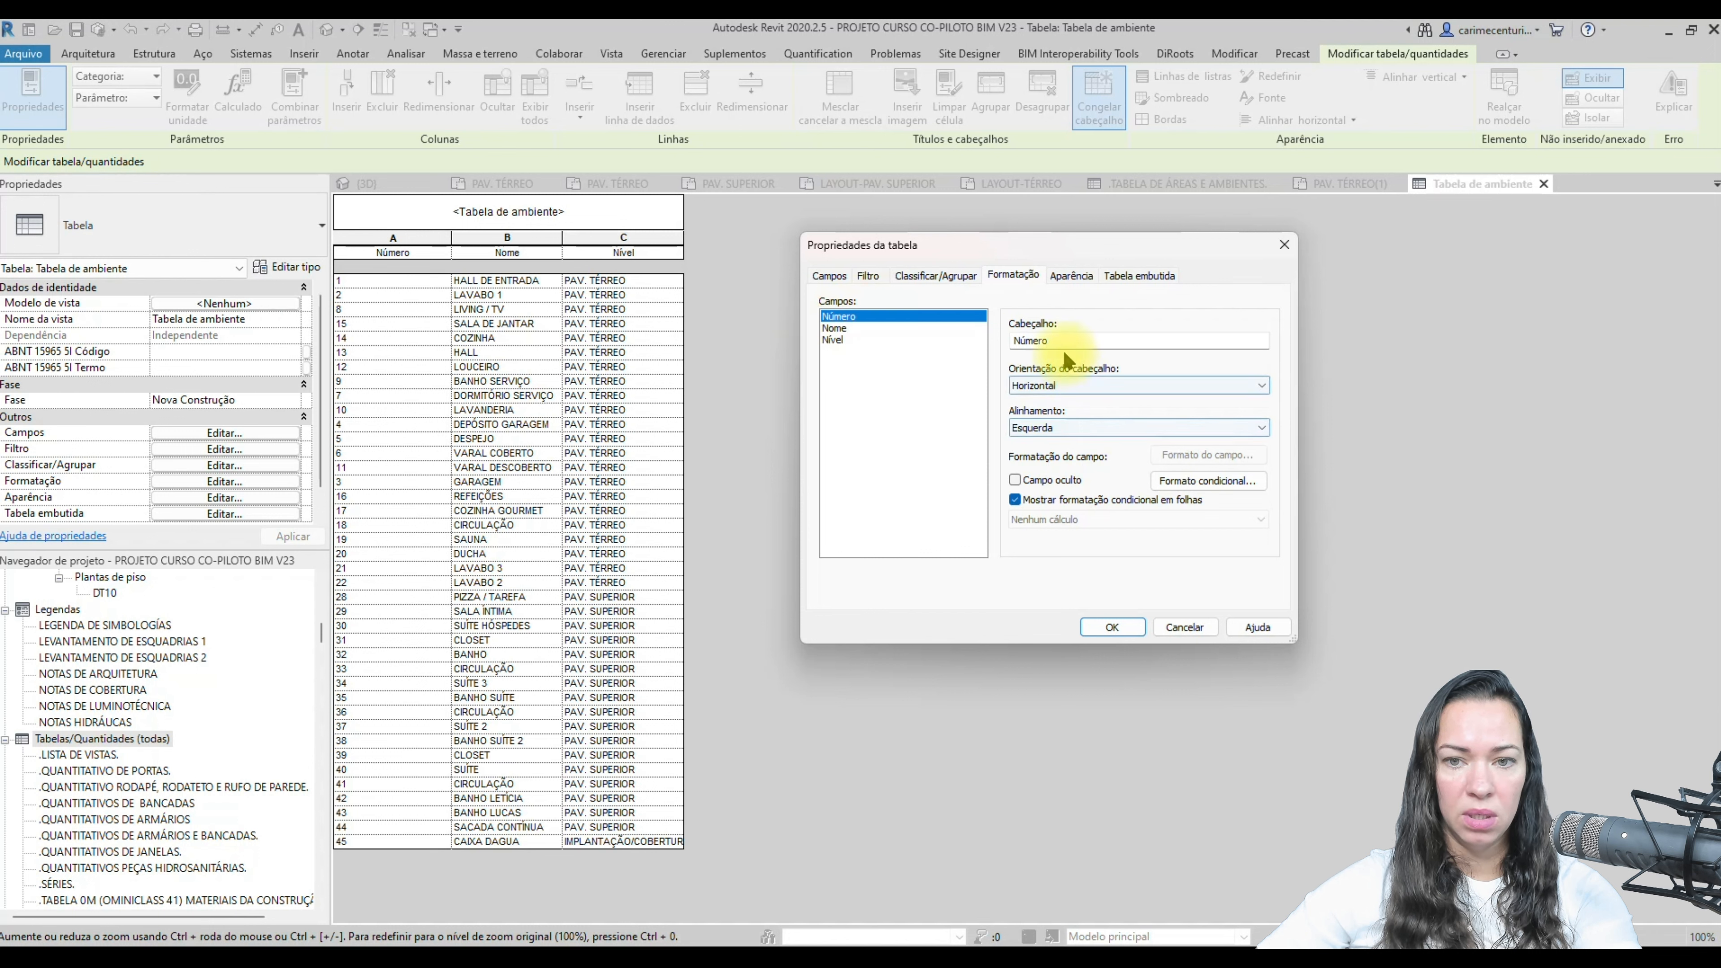
left_click(1078, 385)
left_click(1077, 397)
left_click(1053, 425)
left_click(1037, 449)
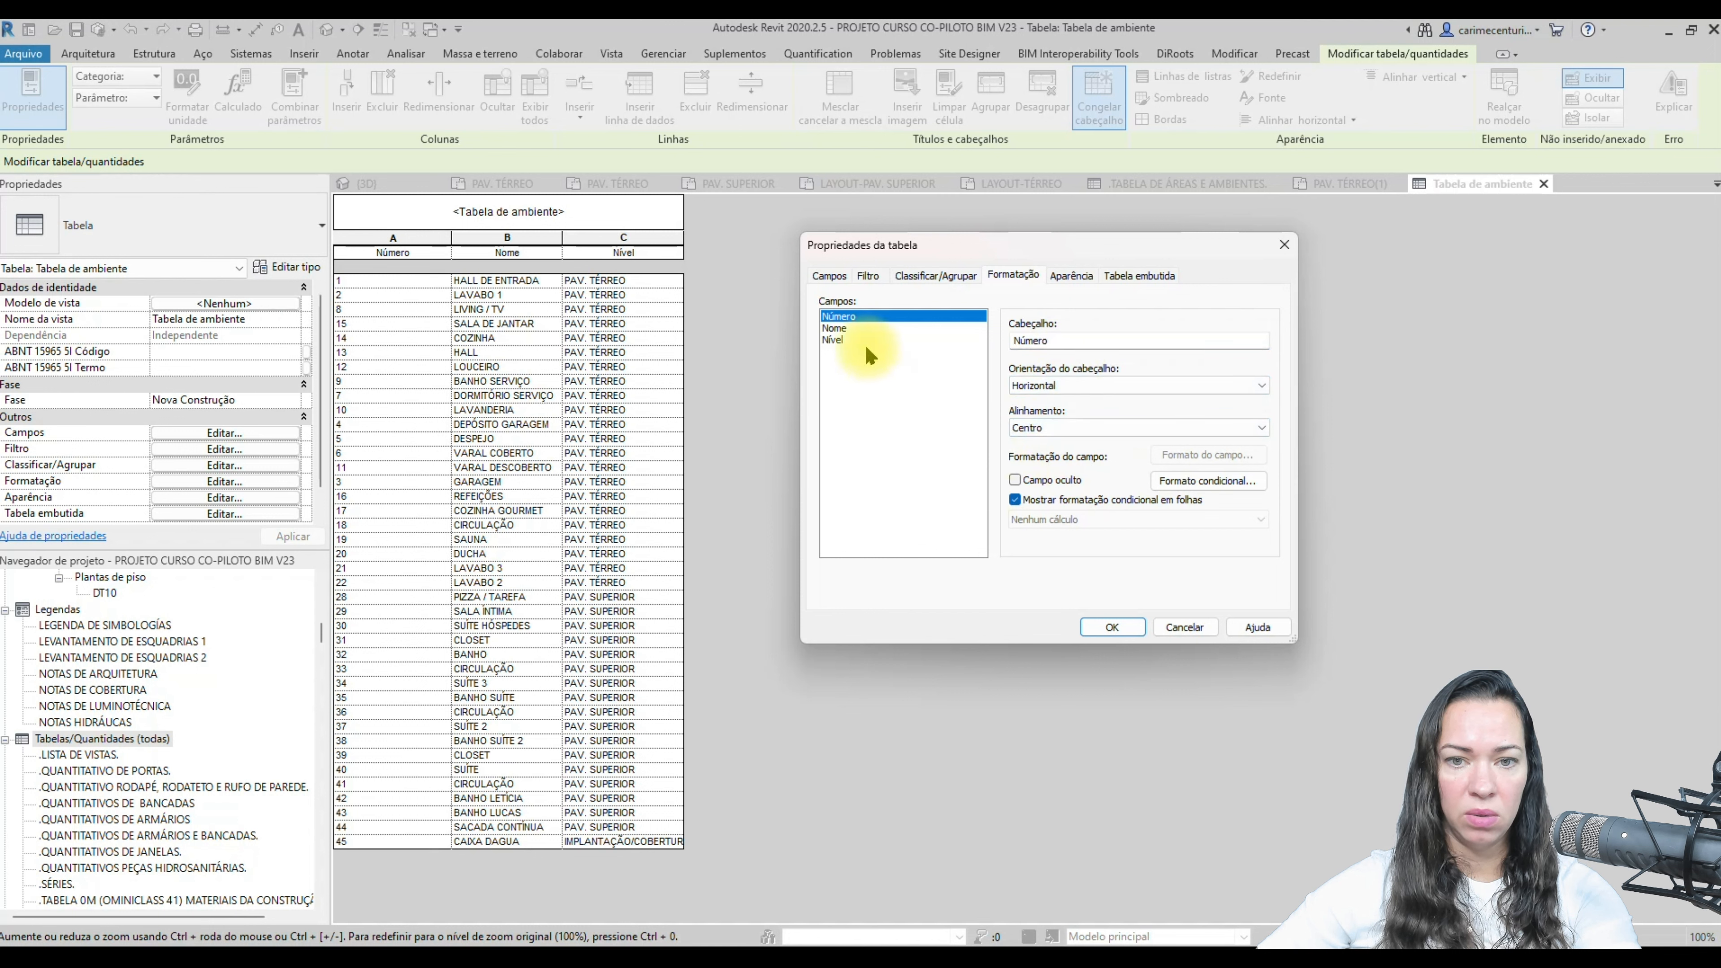
left_click(847, 329)
left_click(1076, 434)
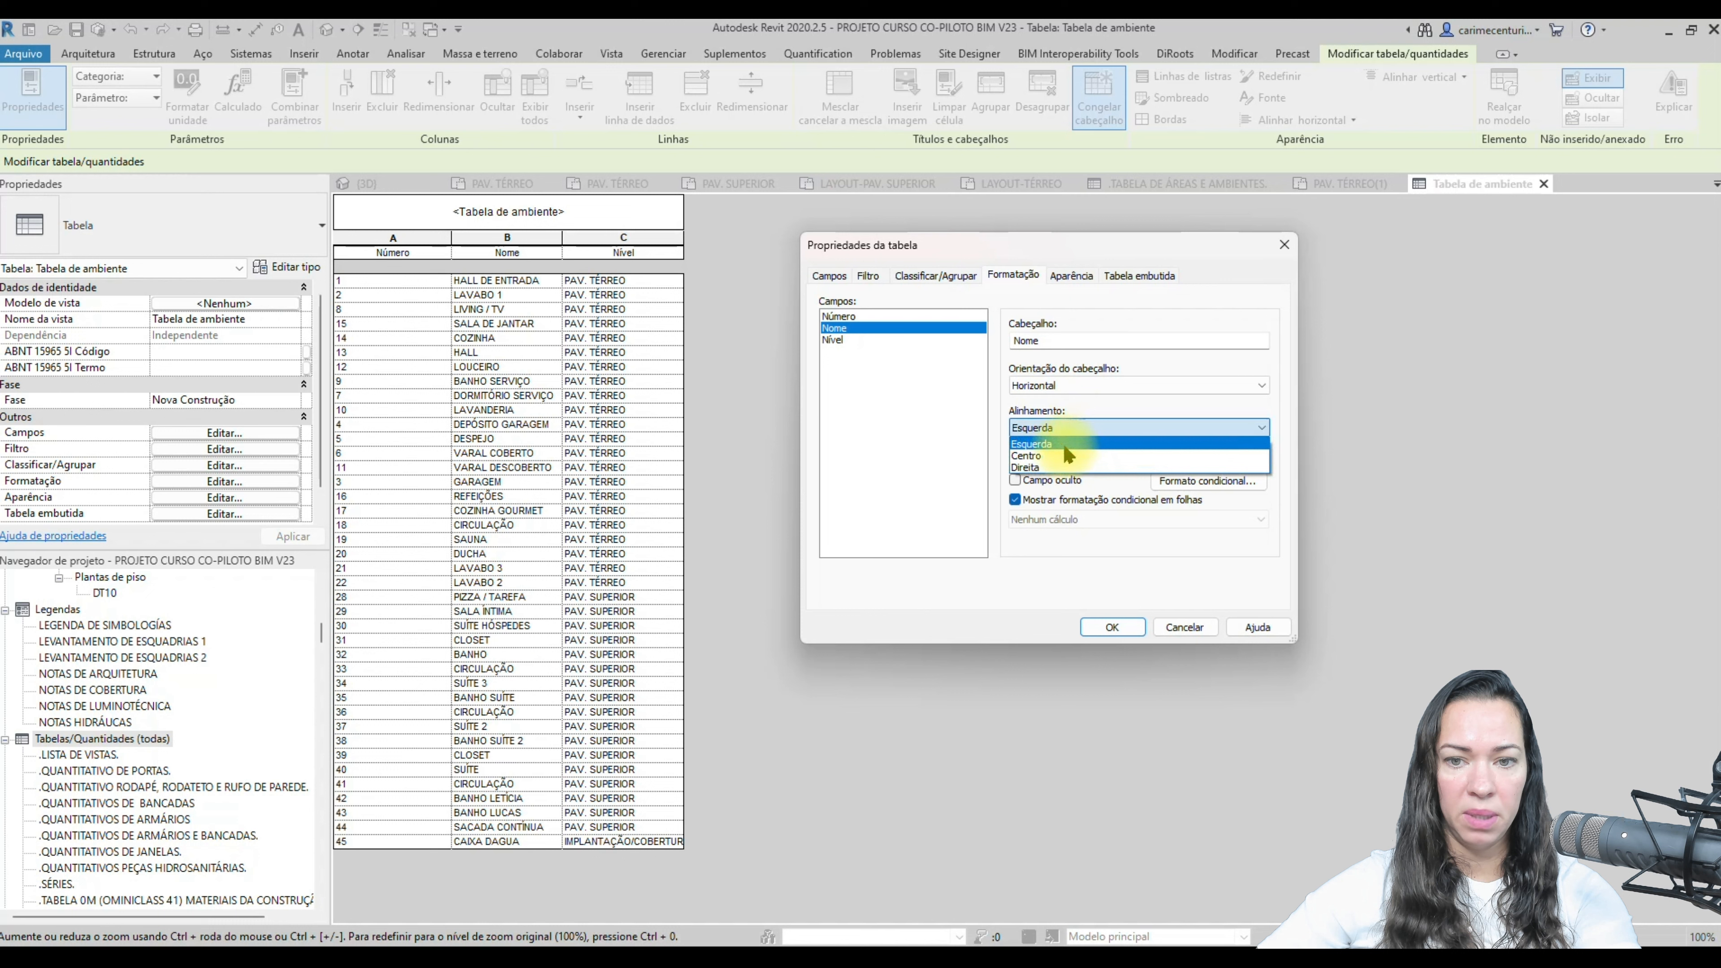
left_click(1037, 448)
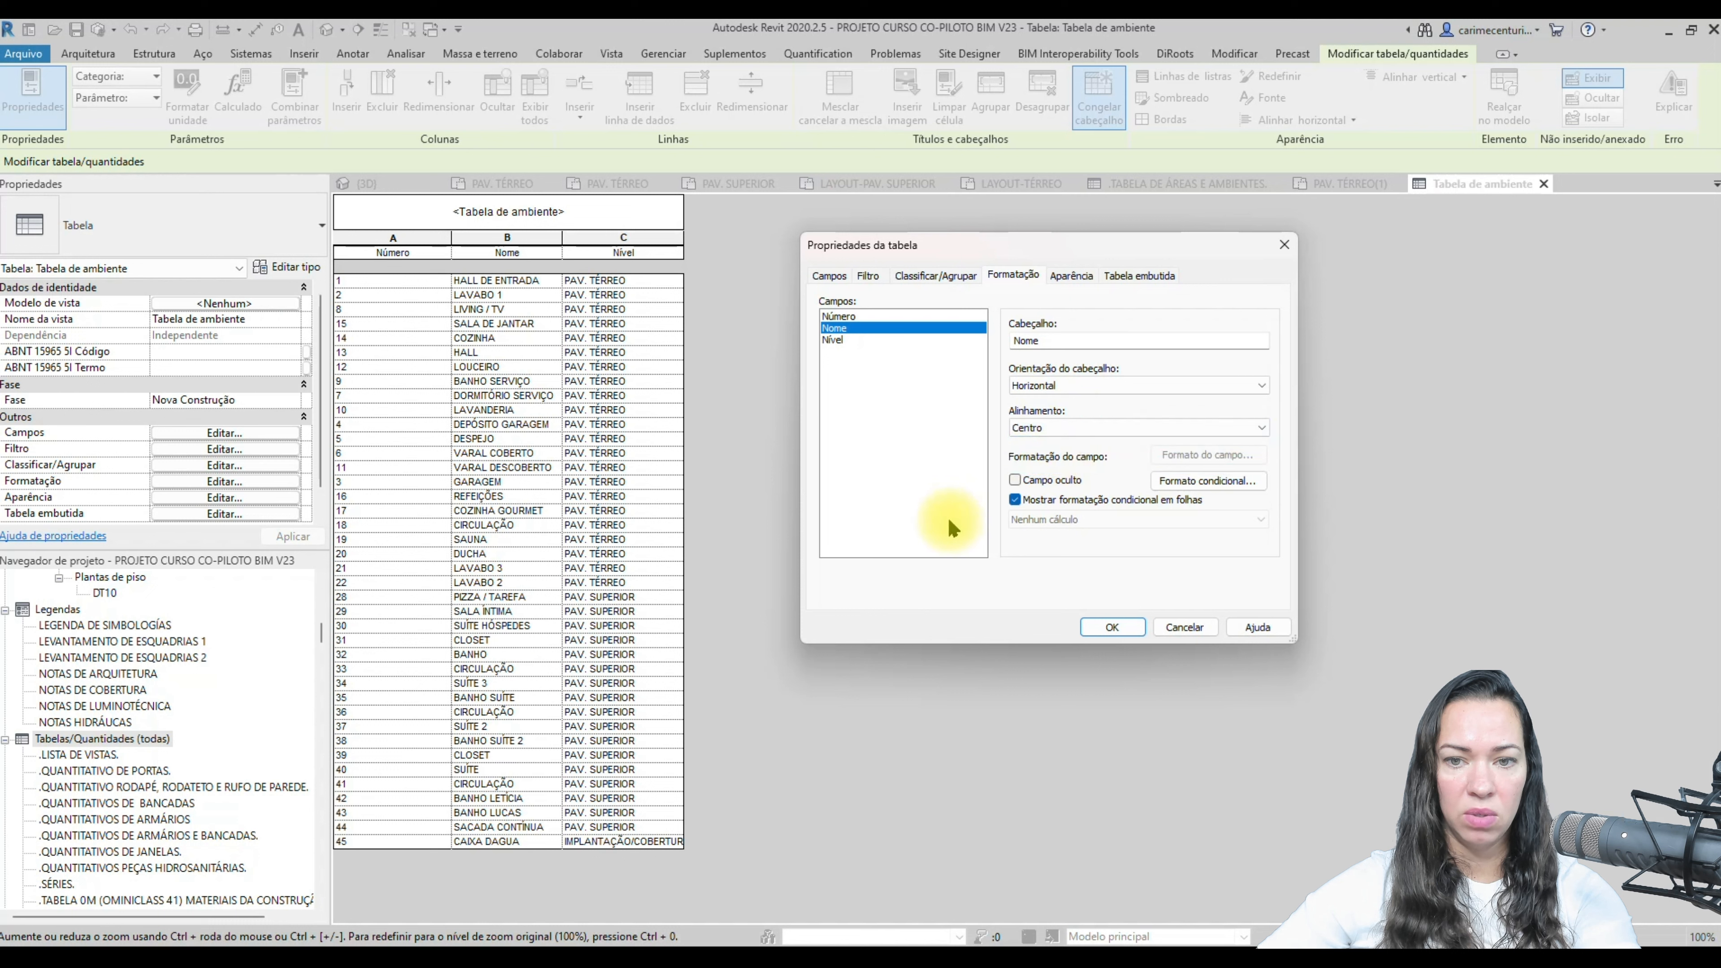
left_click(840, 341)
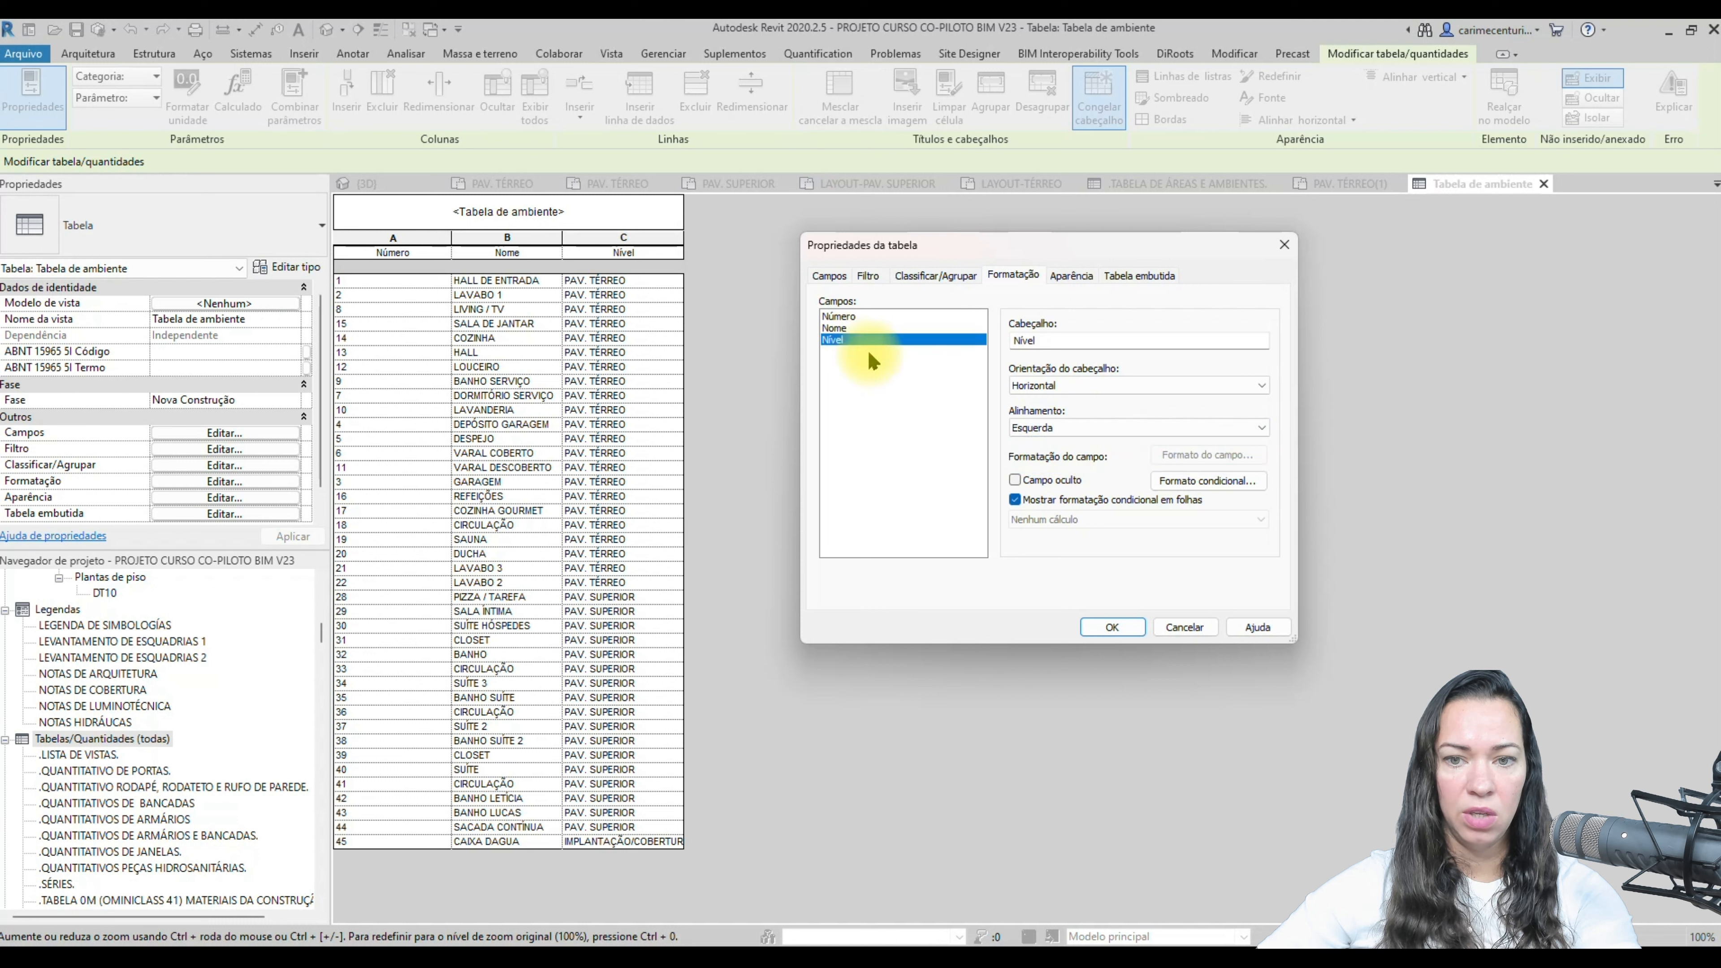
left_click(1014, 480)
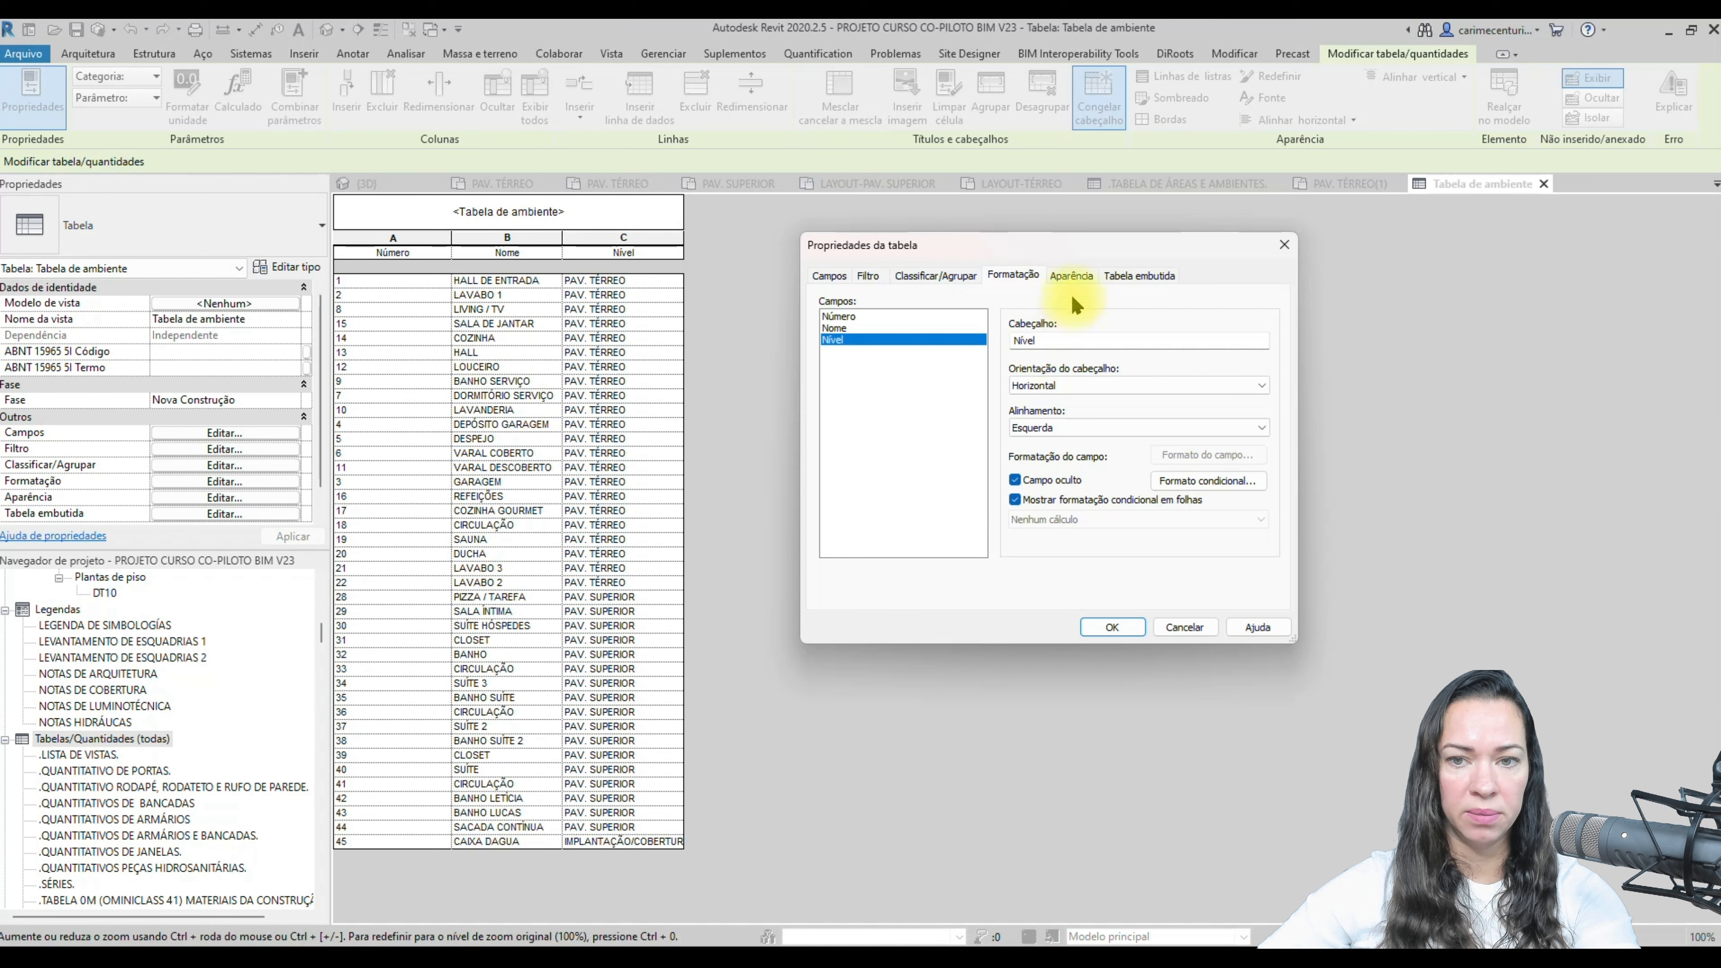
- Turn off the schedule's grid lines and title display in its appearance settings and apply the changes
left_click(1071, 276)
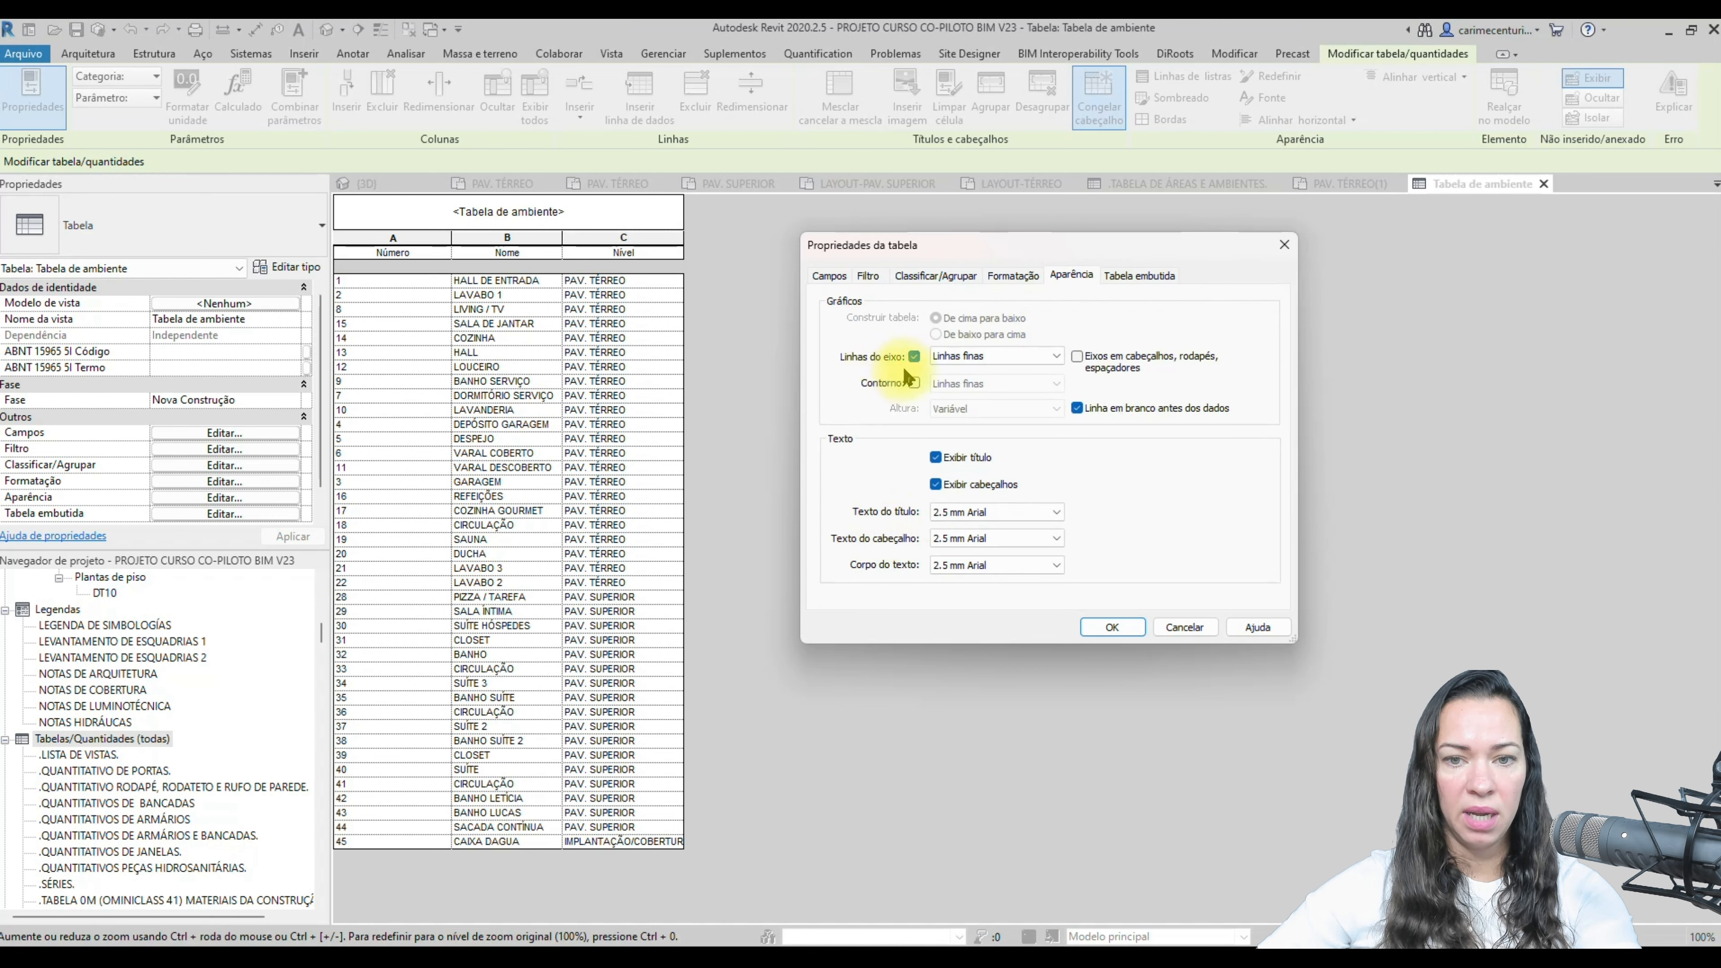
left_click(914, 357)
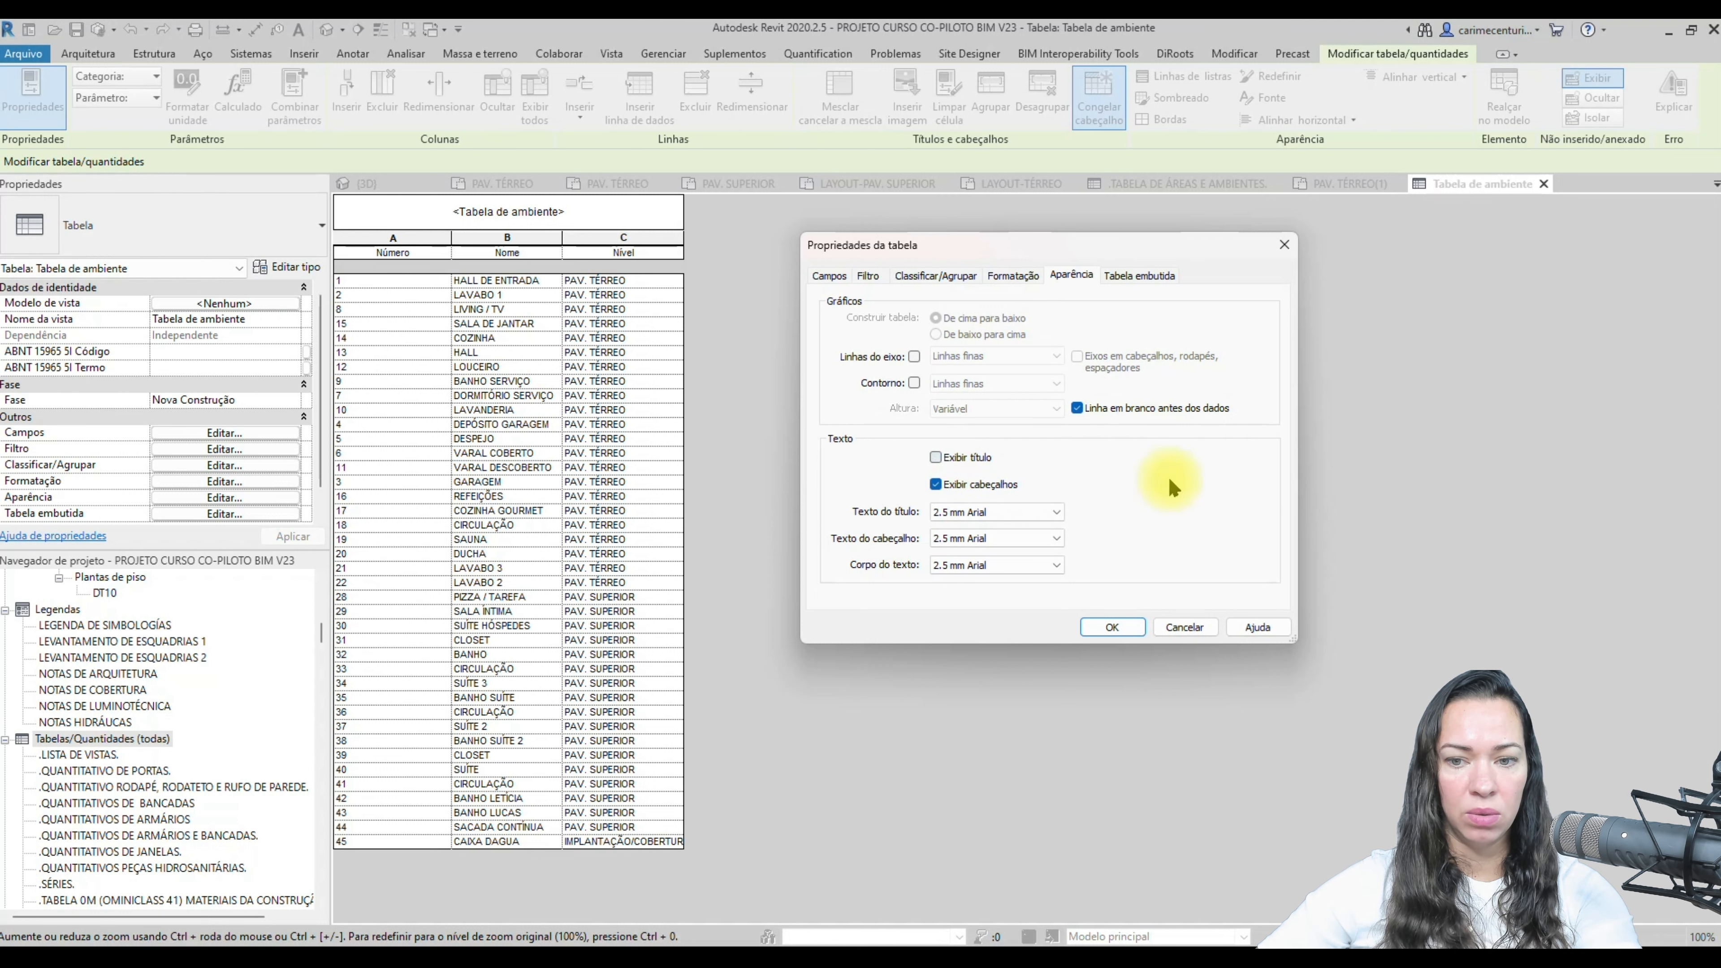
left_click(1112, 627)
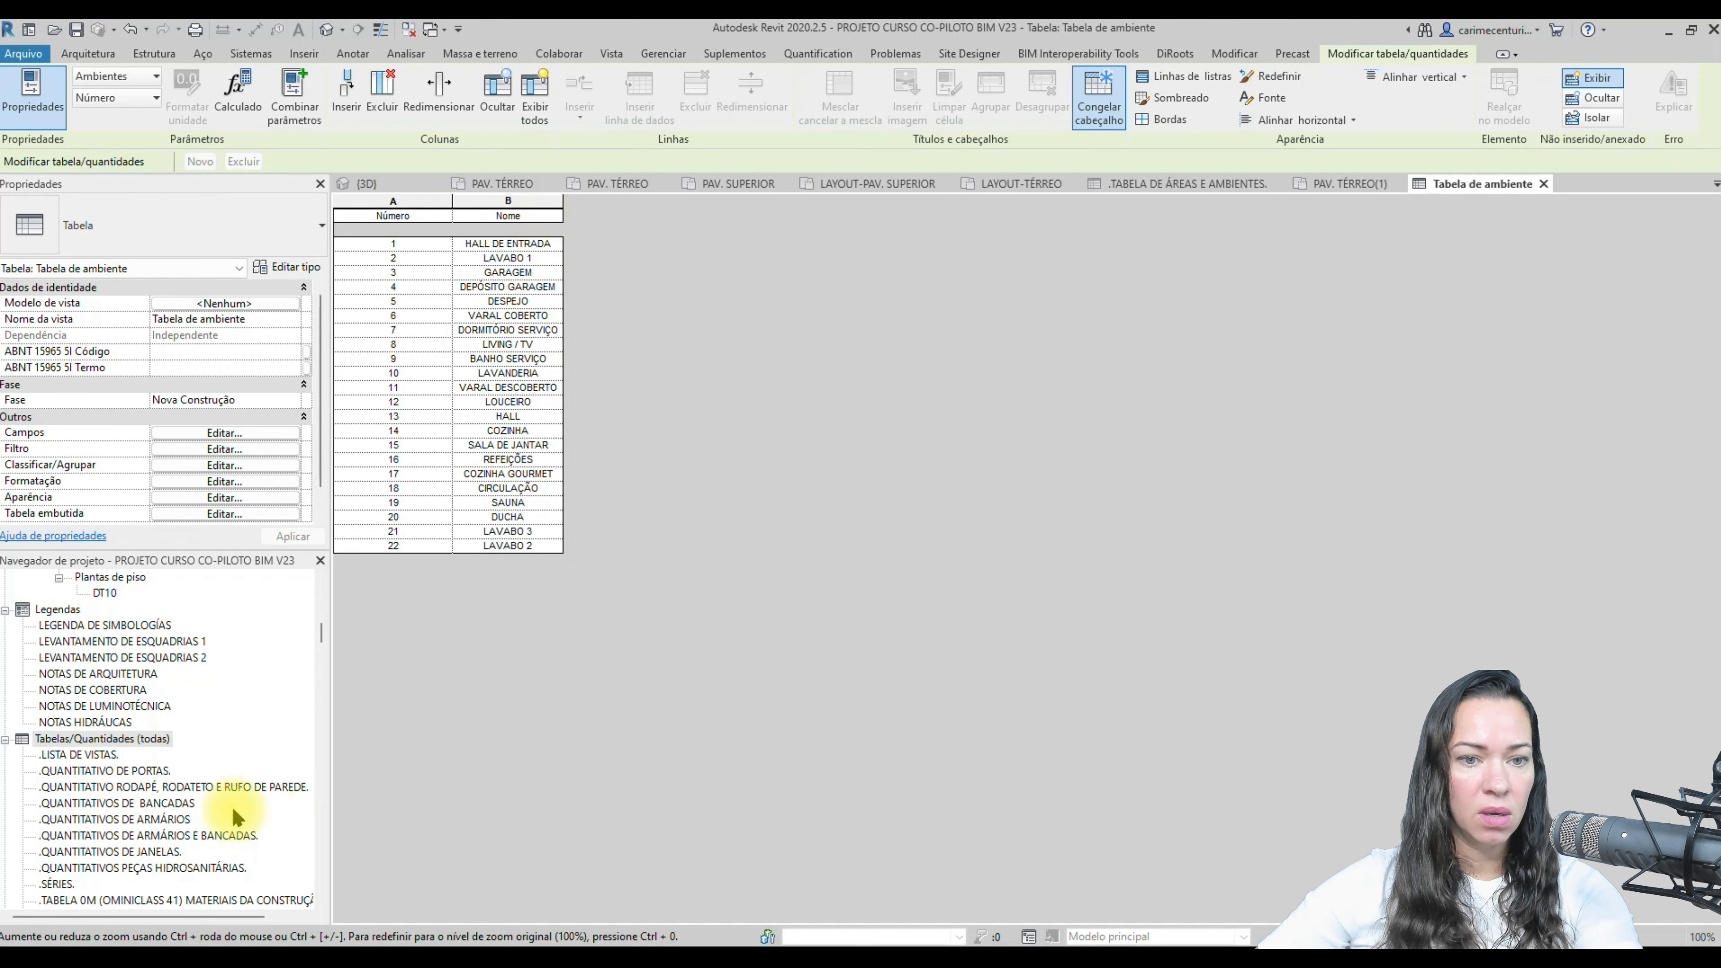
- Try turning off the column headers in the room schedule's appearance settings
left_click(225, 434)
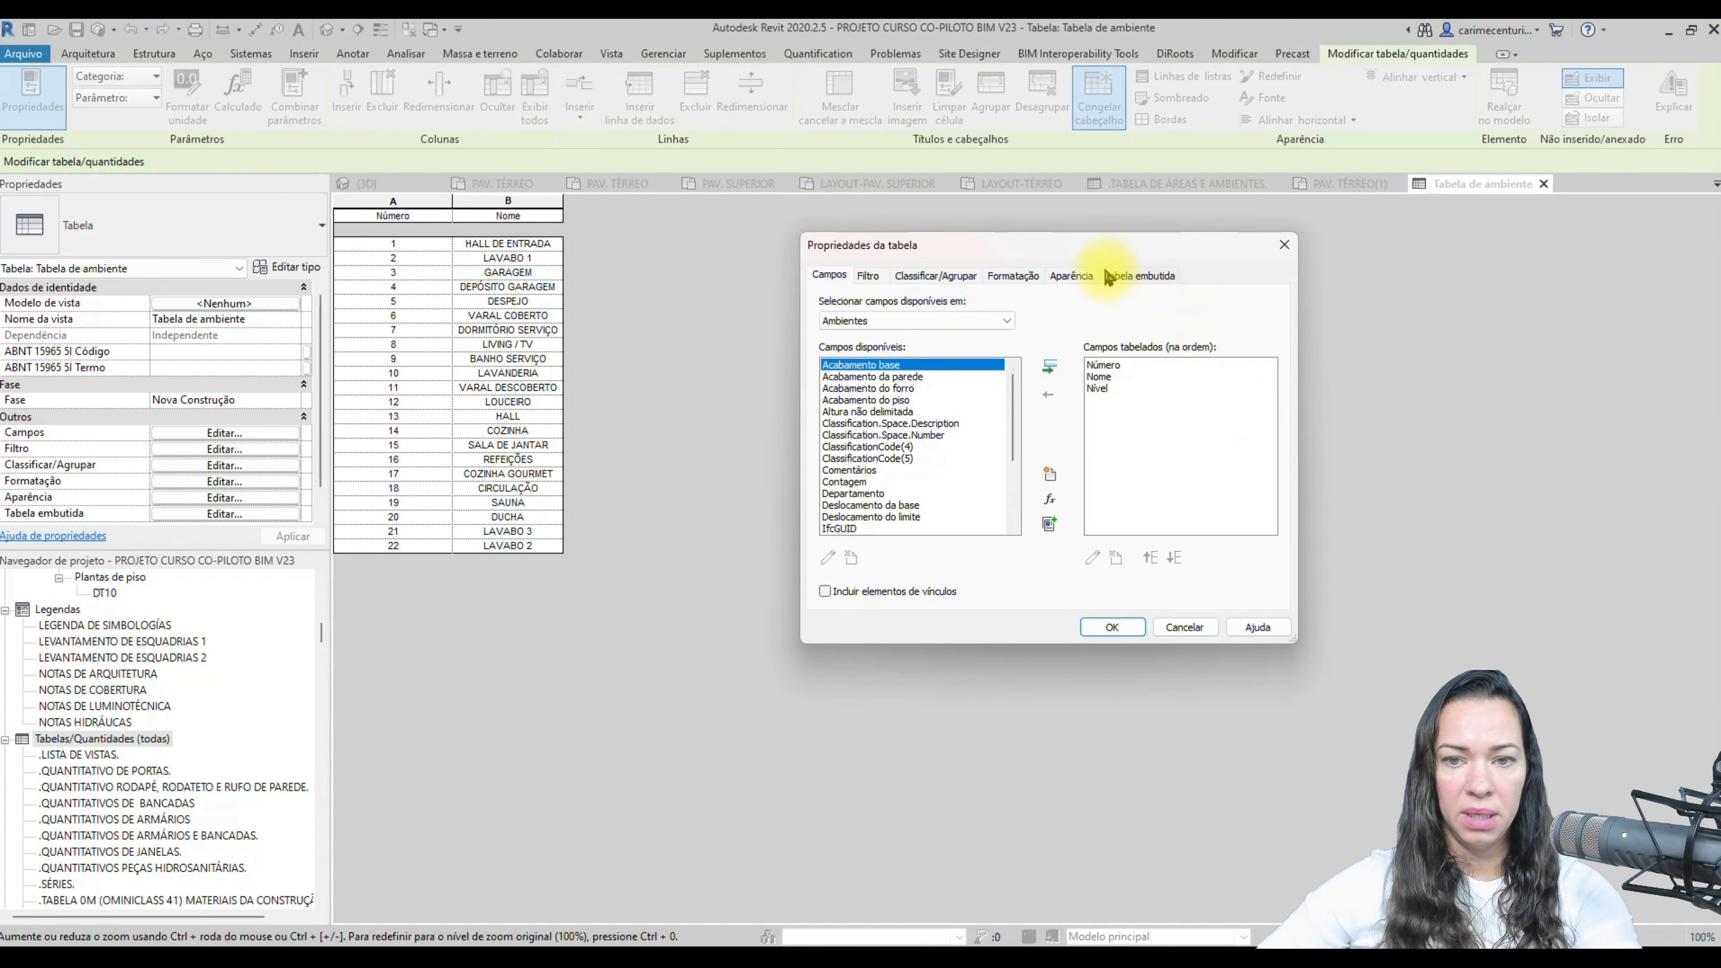
left_click(1125, 275)
left_click(1083, 282)
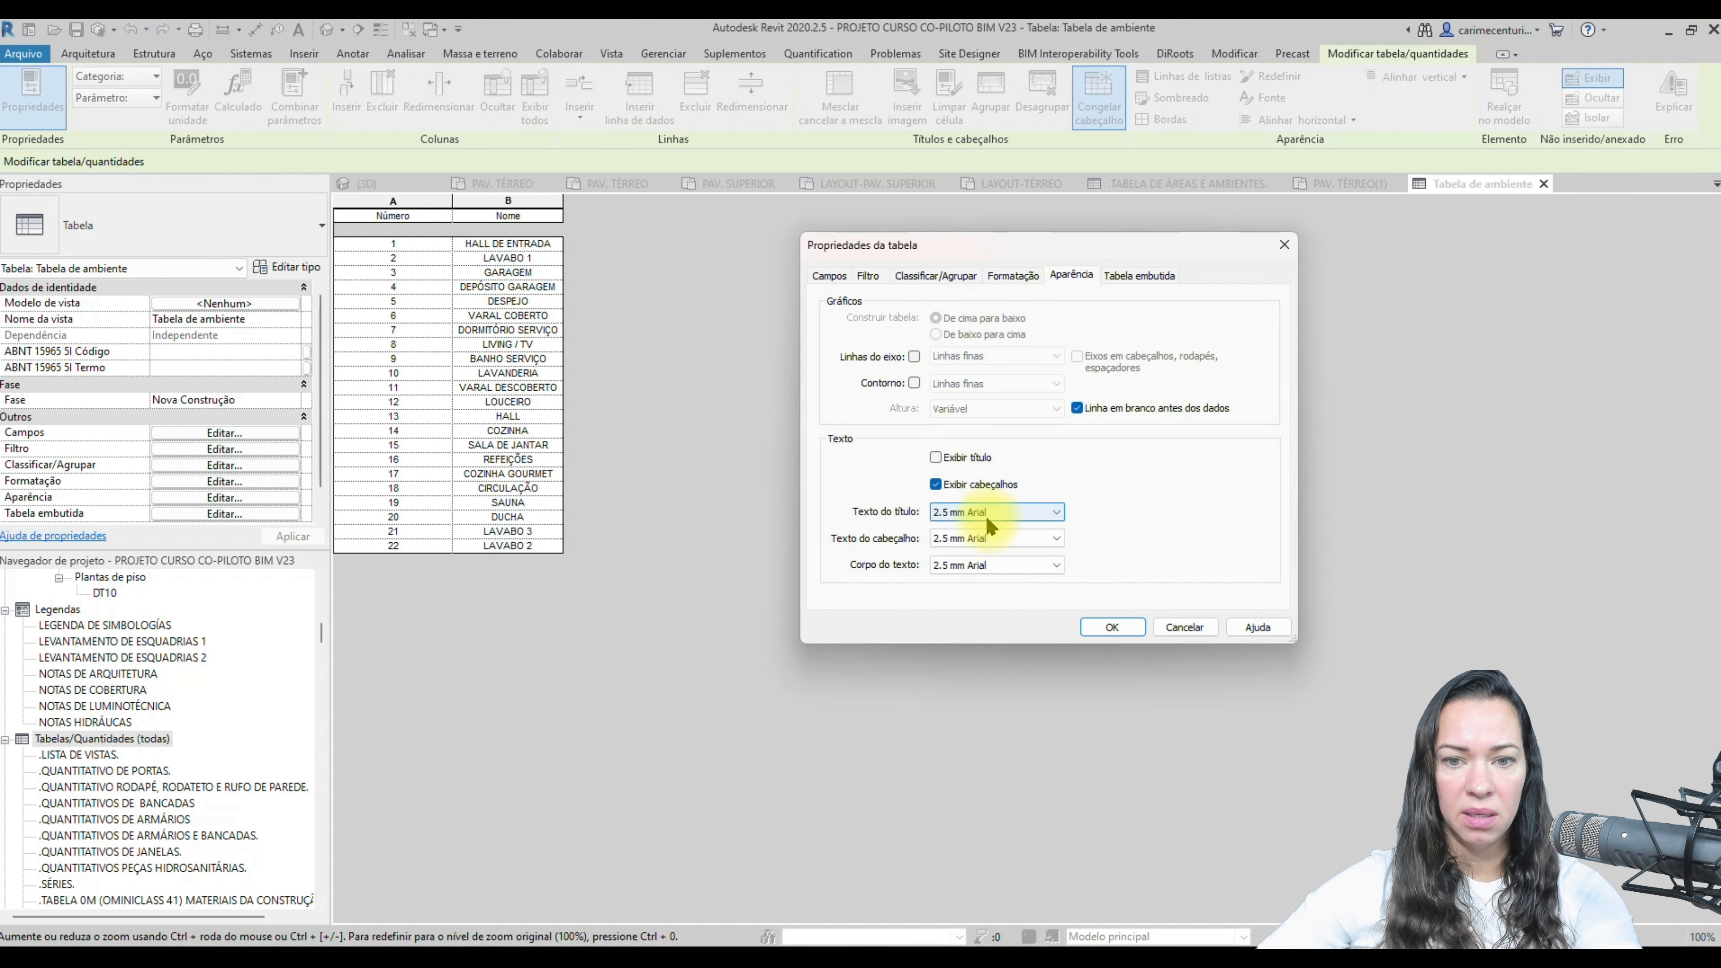
left_click(937, 485)
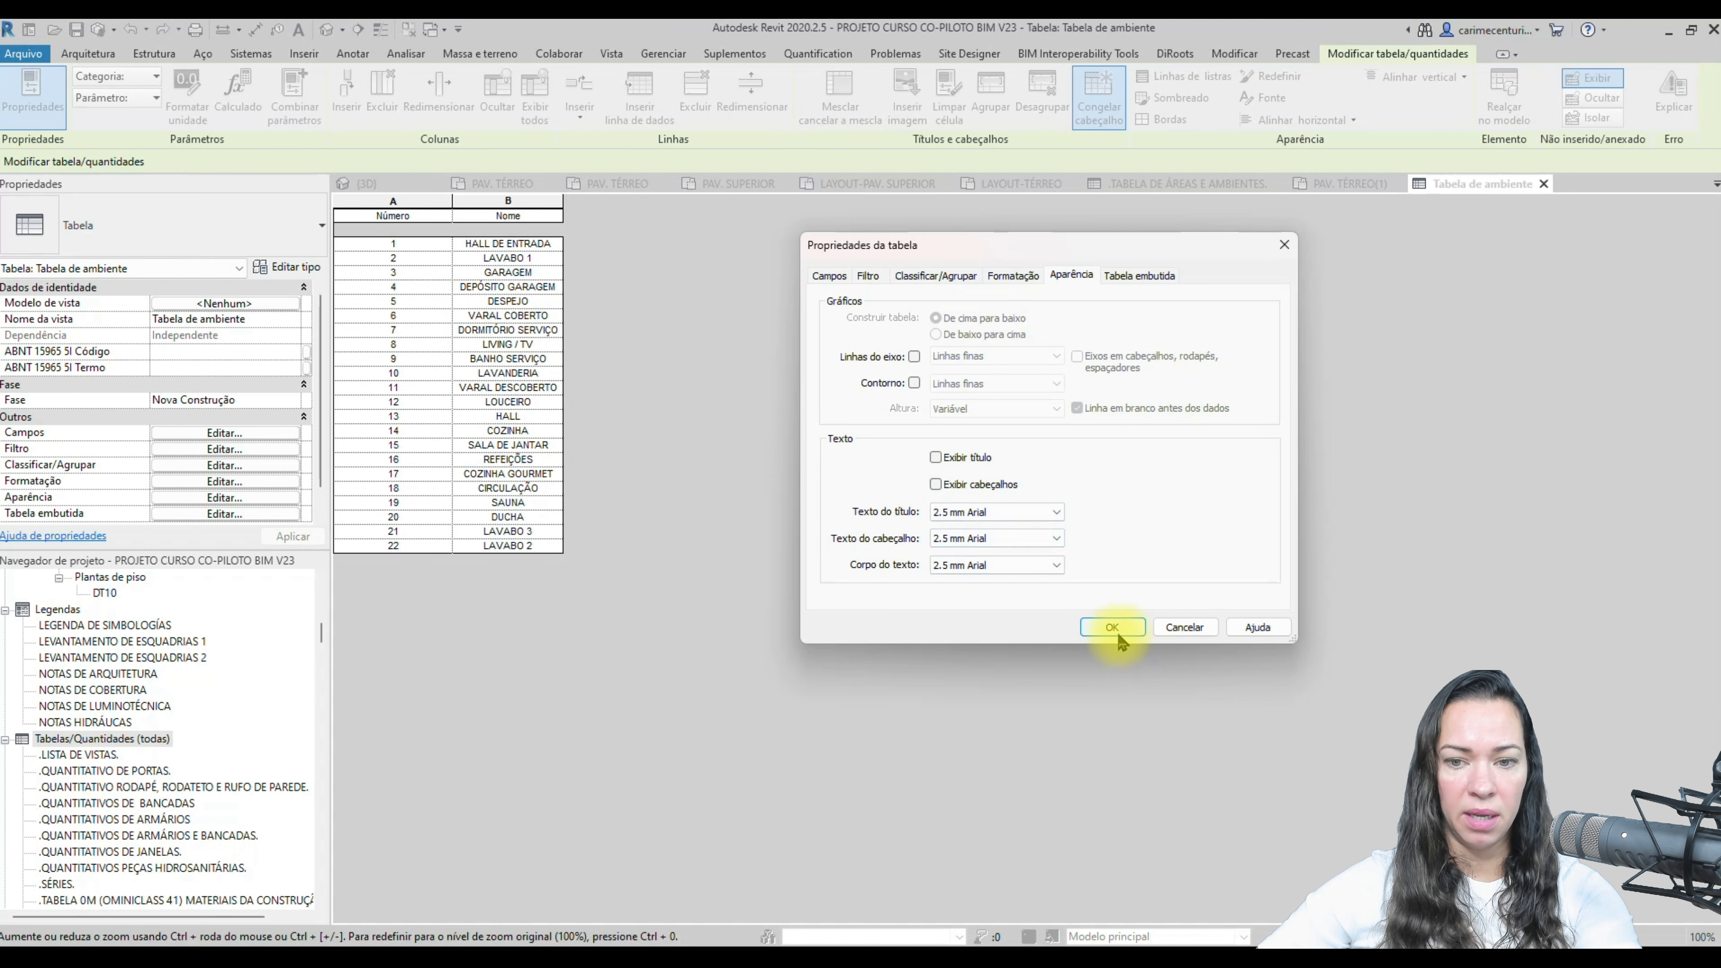
left_click(1112, 627)
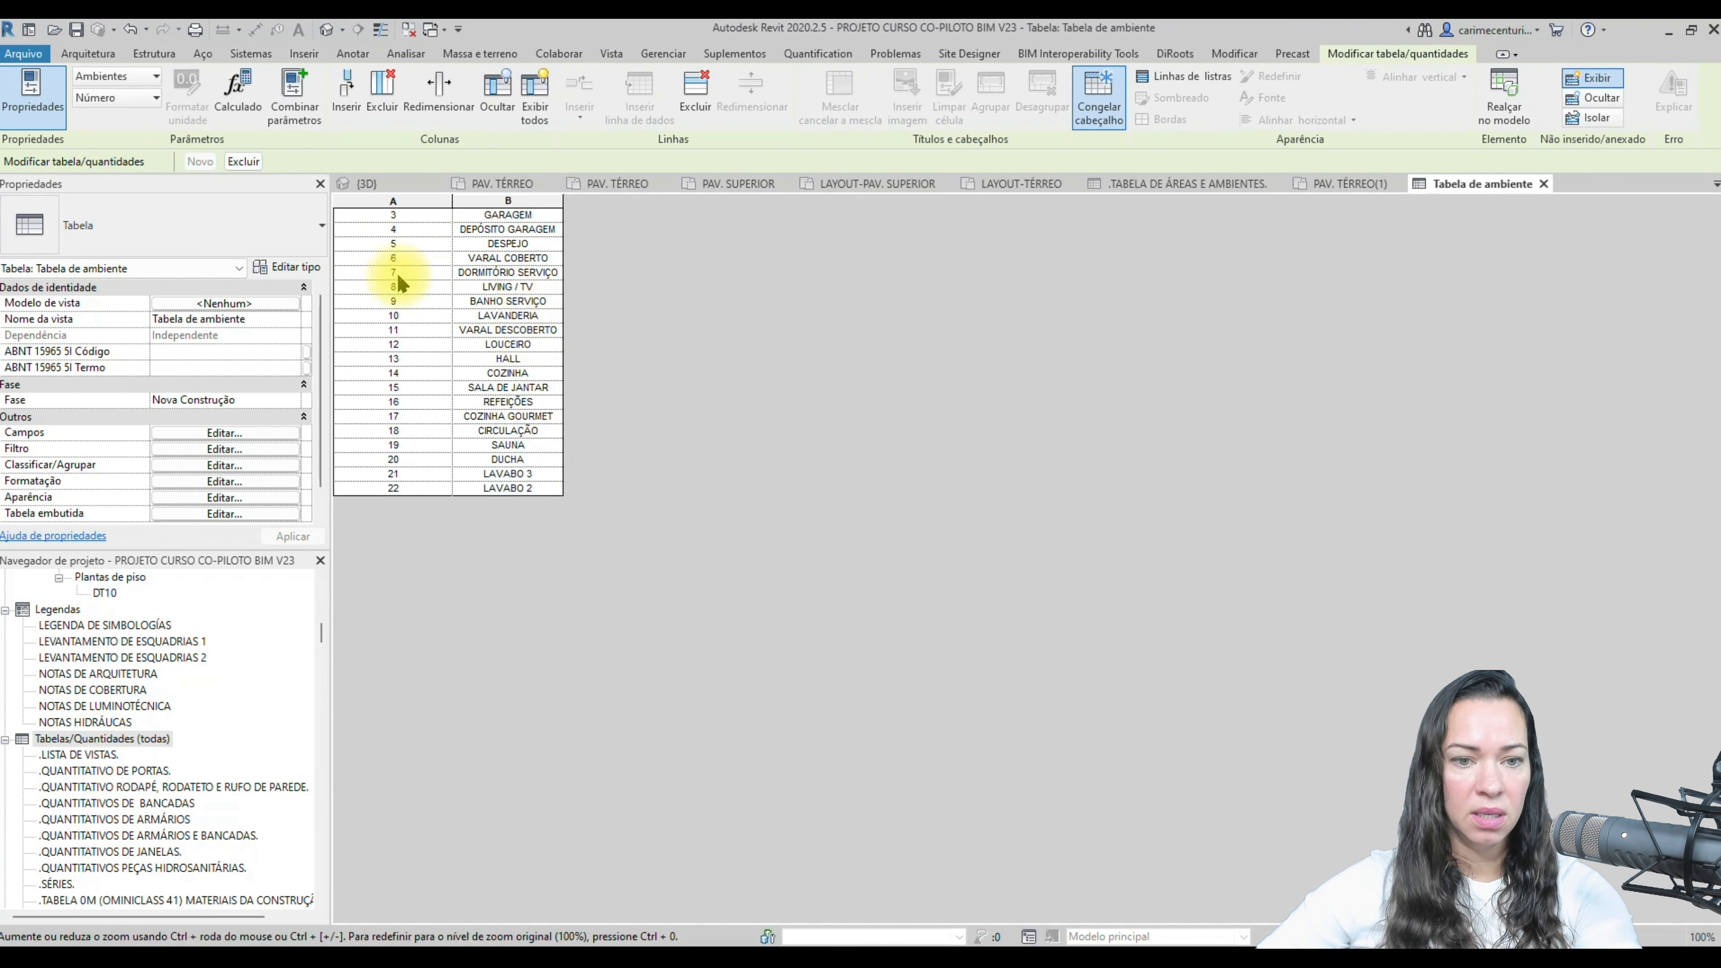
- Turn the room schedule's column headers back on
left_click(229, 434)
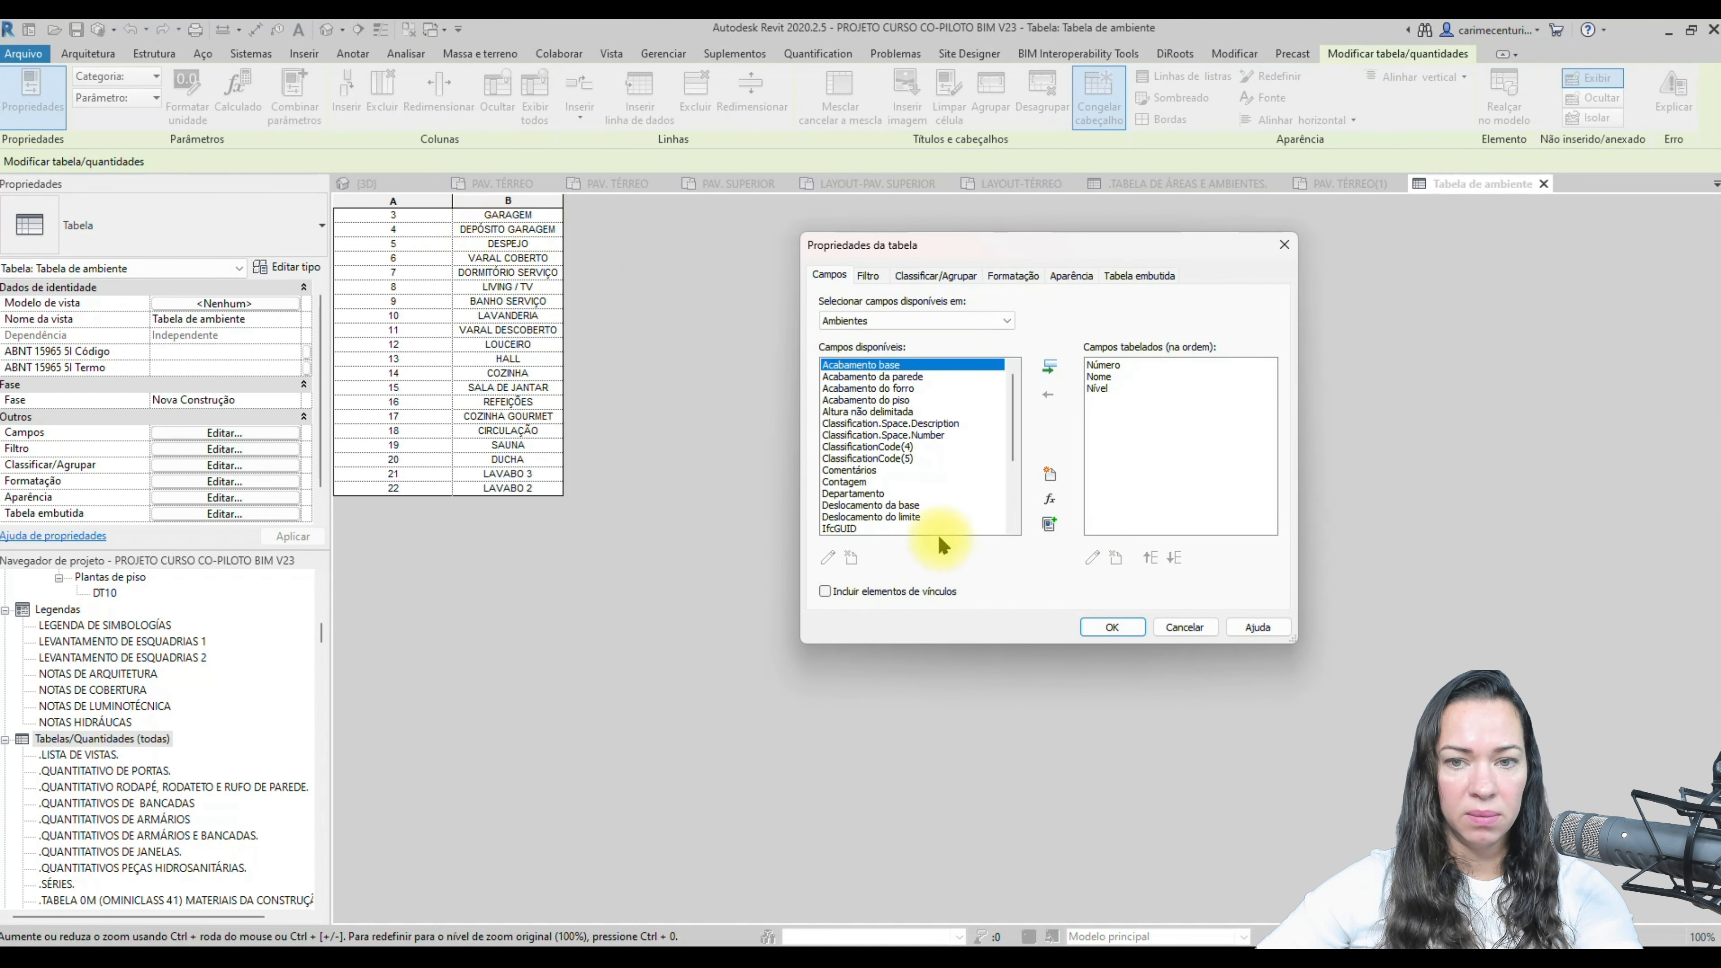
left_click(1142, 275)
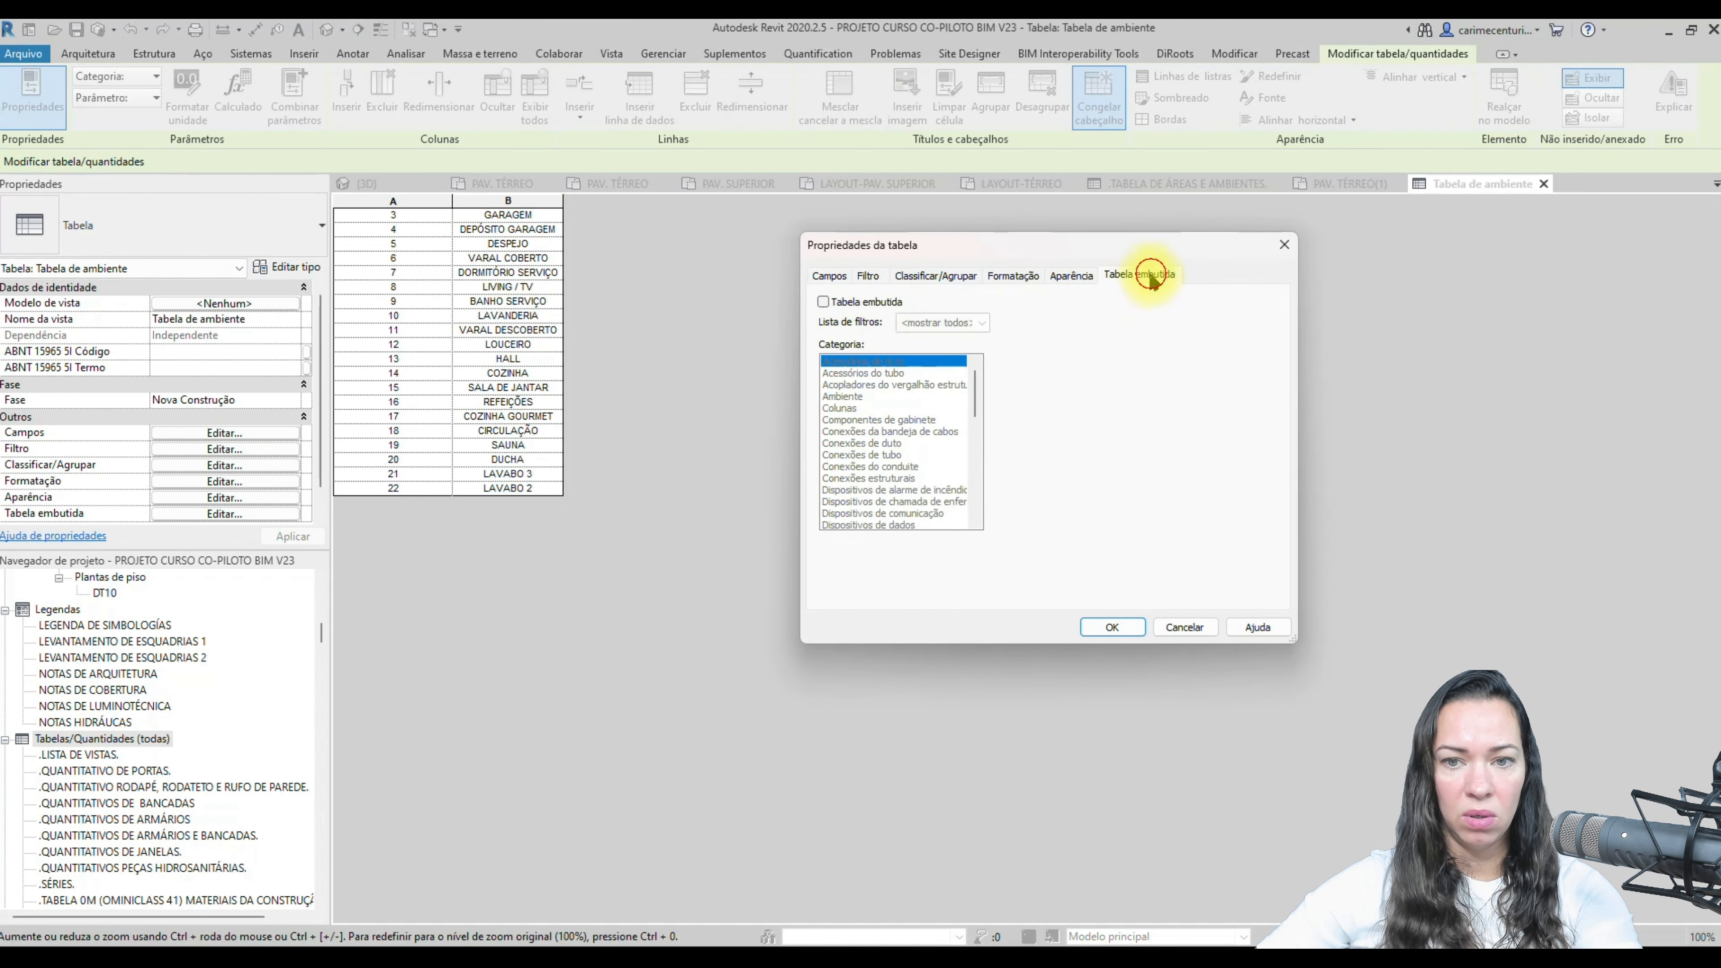
left_click(1080, 294)
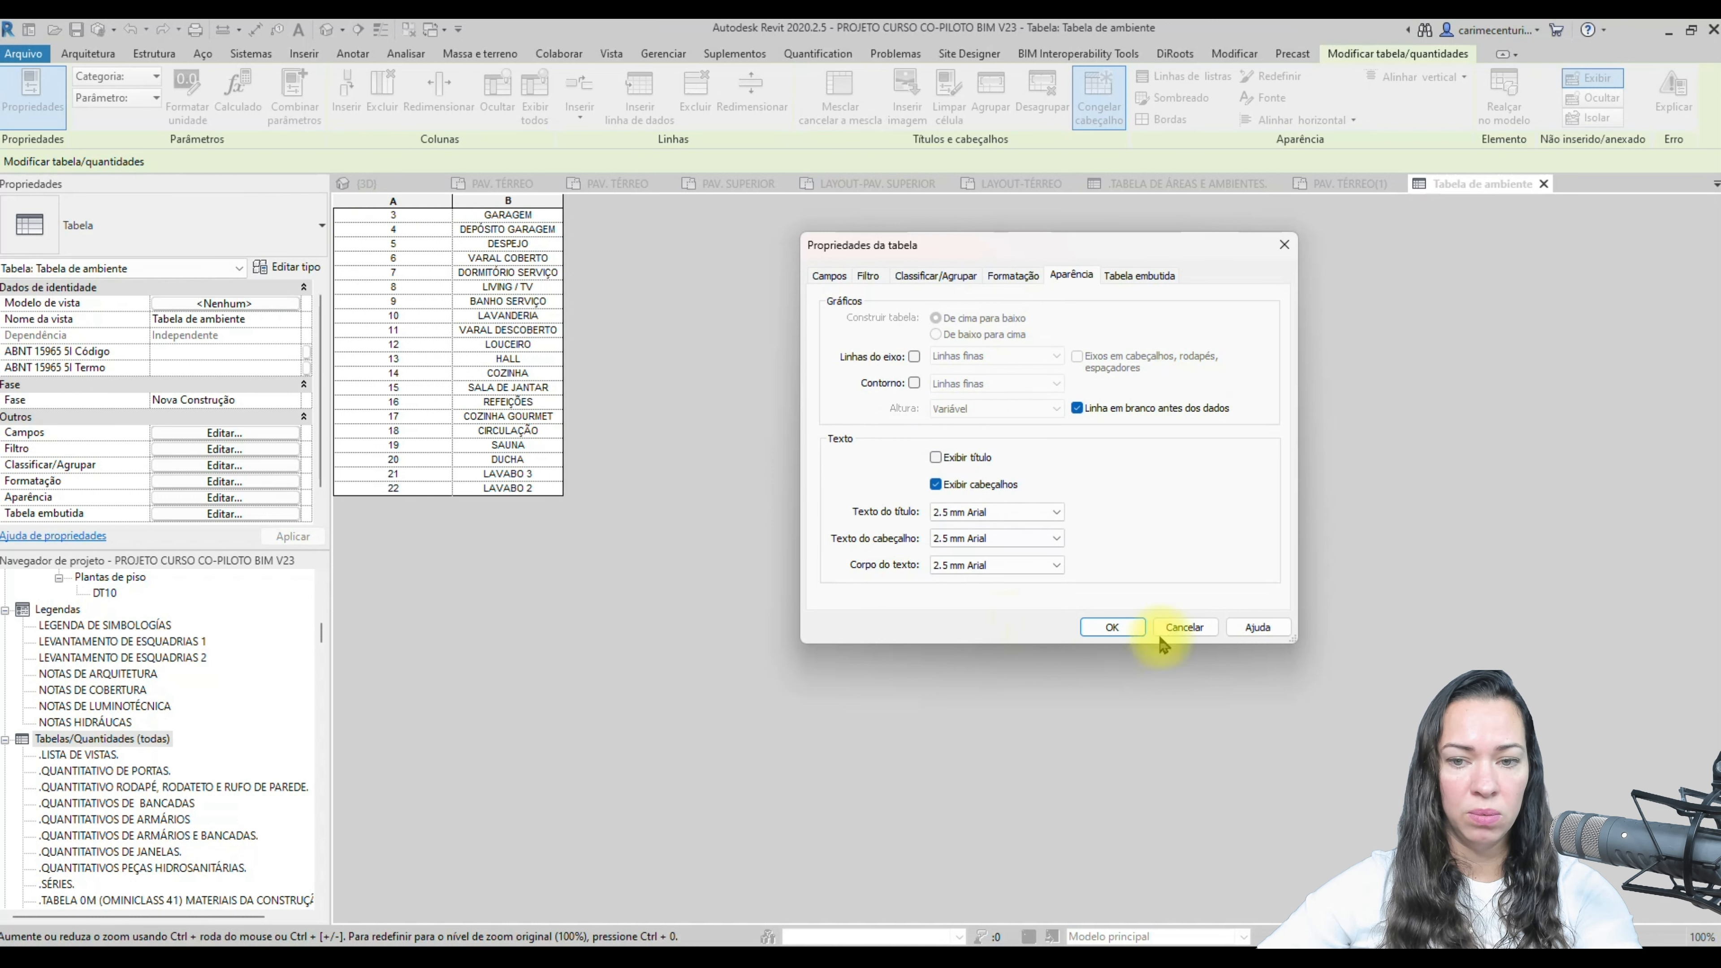
left_click(1112, 627)
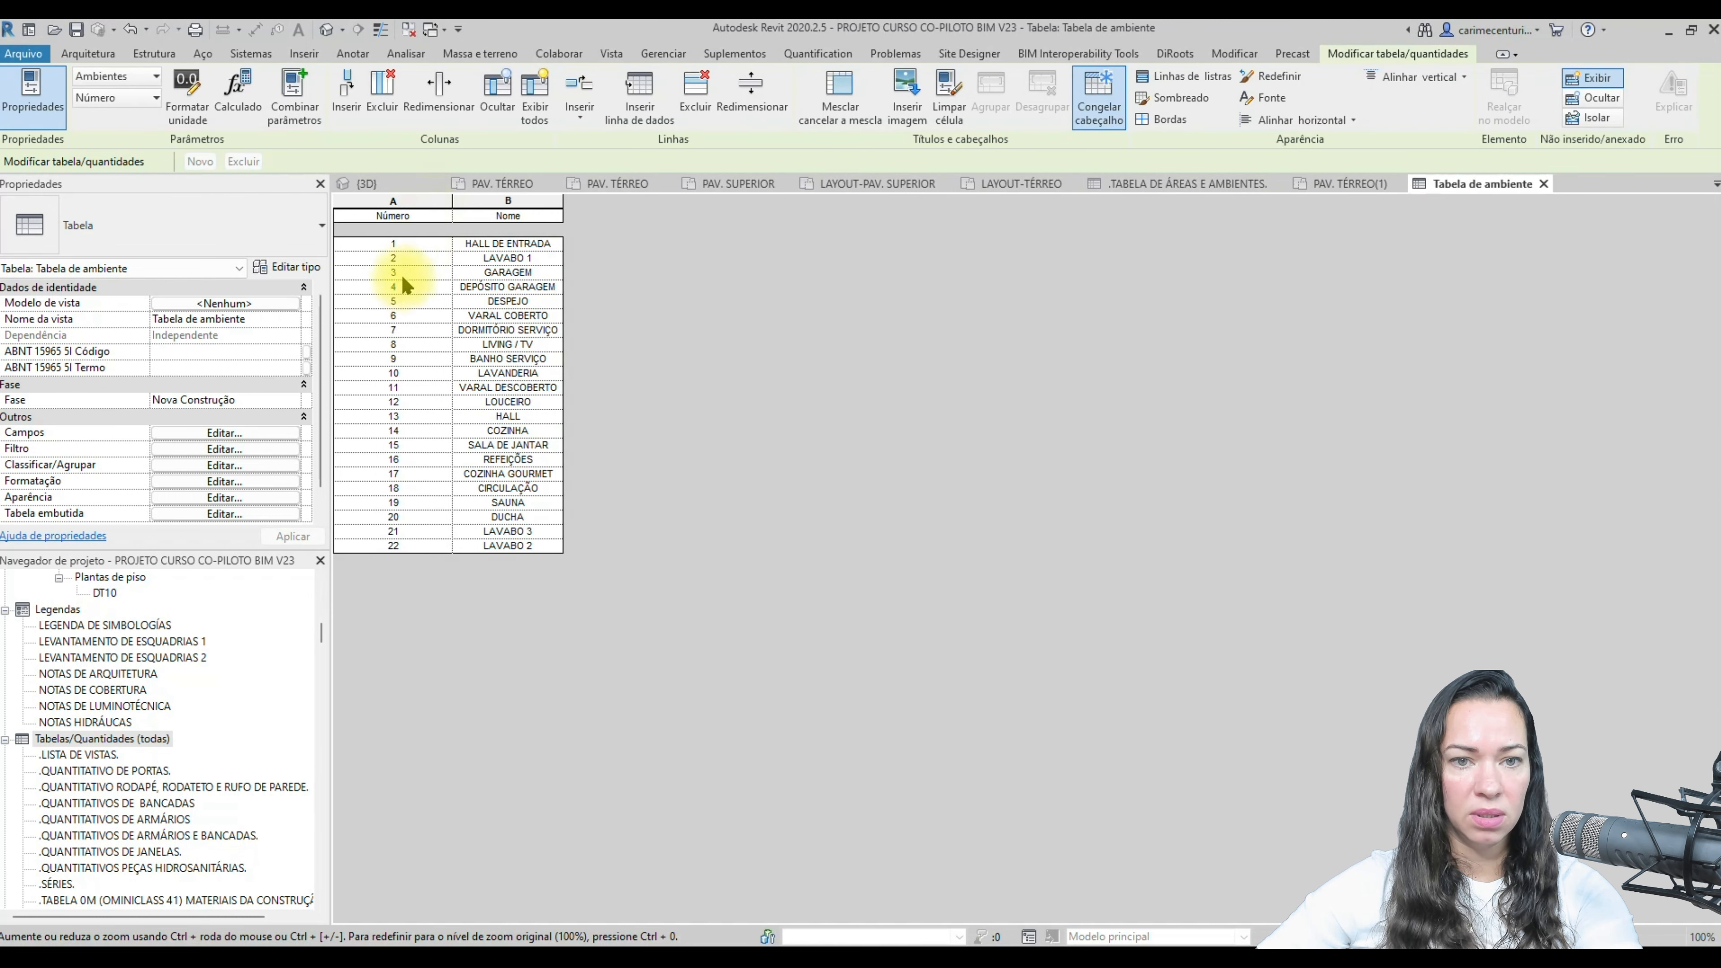
- Create a new sheet with the FOLHA A1 title block and delete the title block from it
scroll(182, 731, "down", 2)
scroll(182, 731, "down", 10)
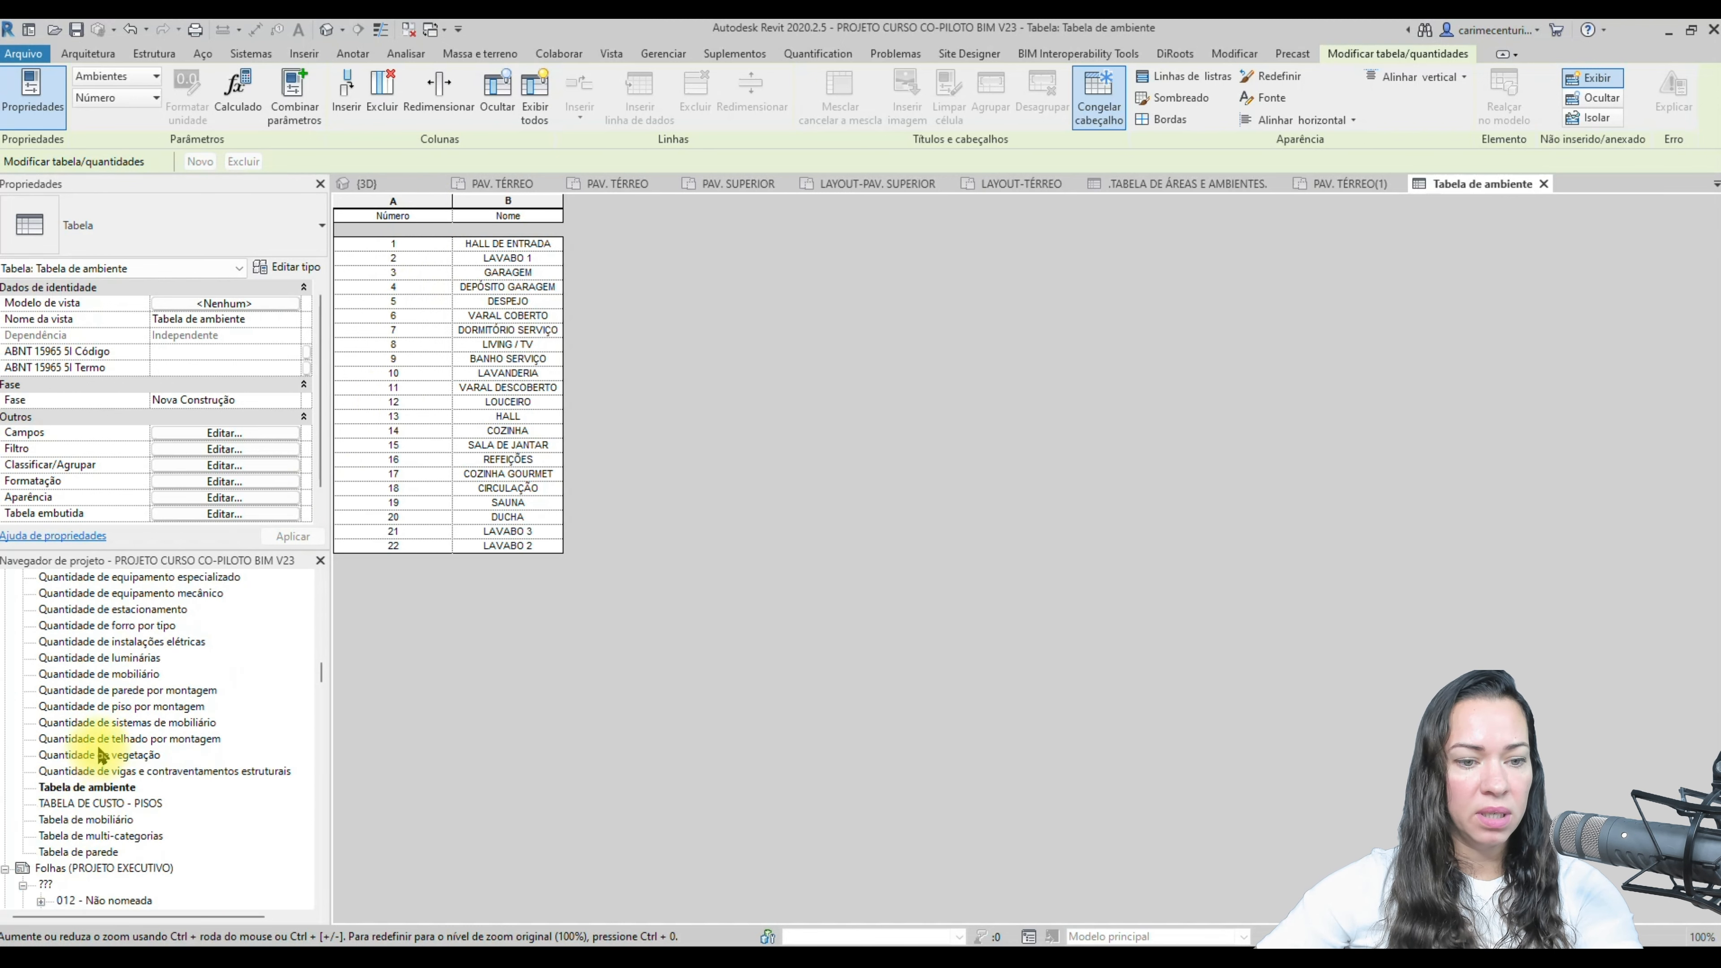
scroll(108, 749, "down", 4)
right_click(128, 696)
left_click(164, 712)
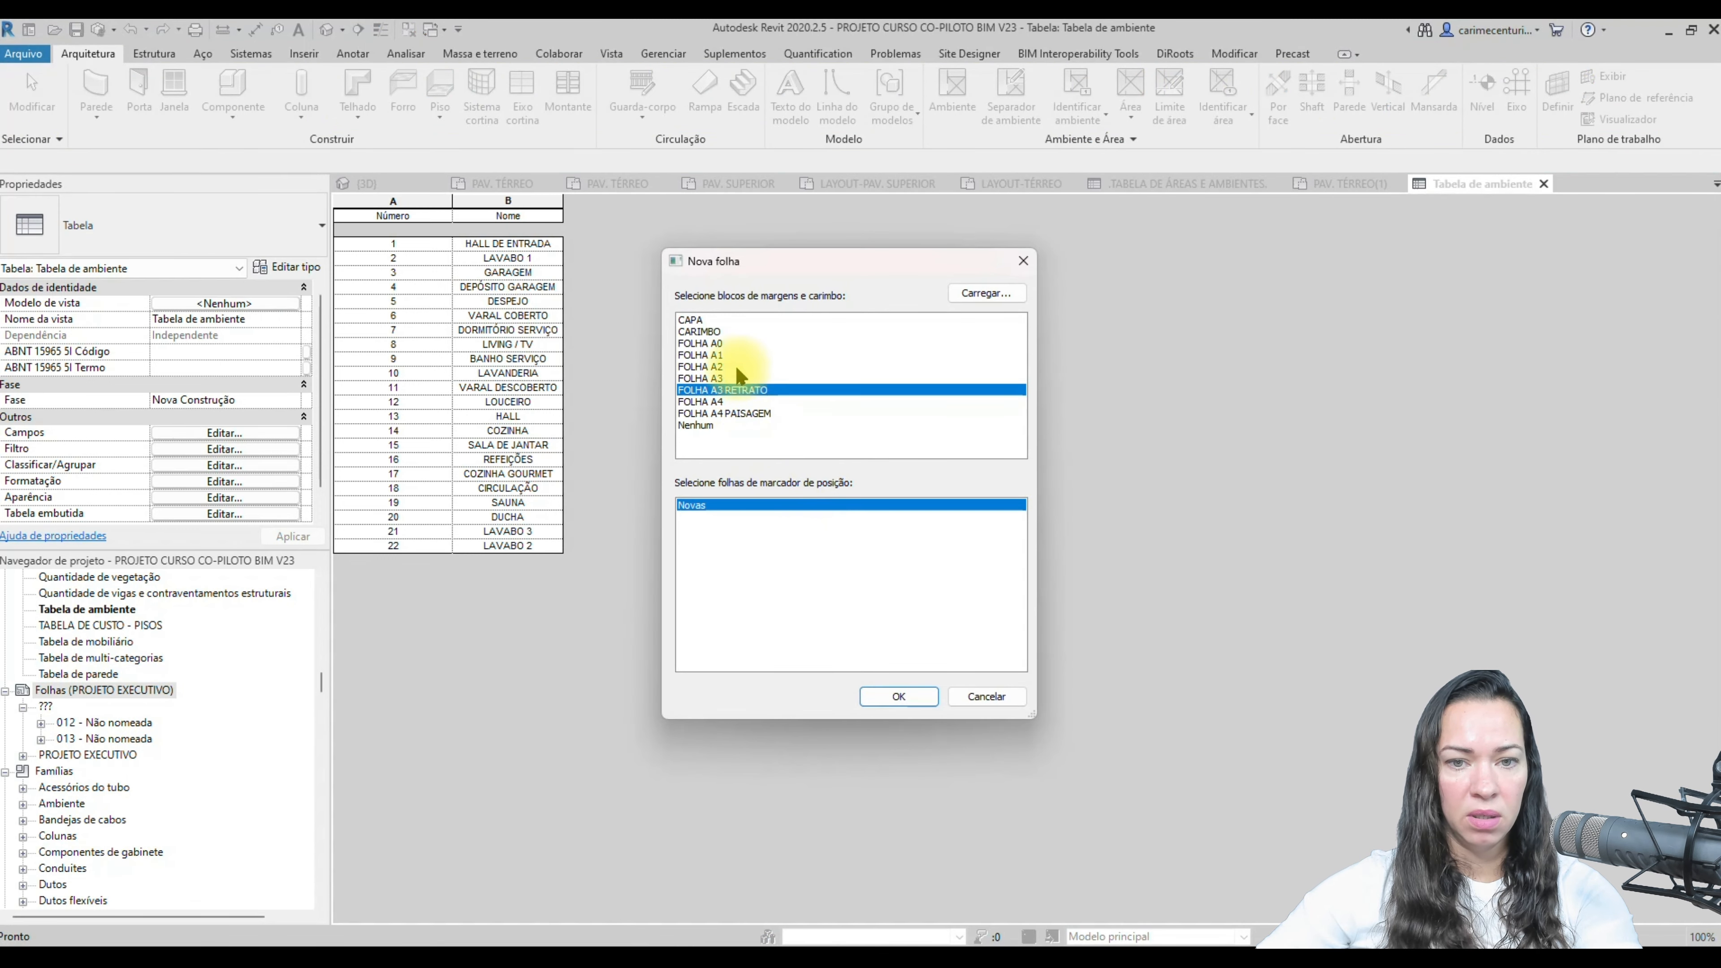
left_click(720, 355)
left_click(887, 697)
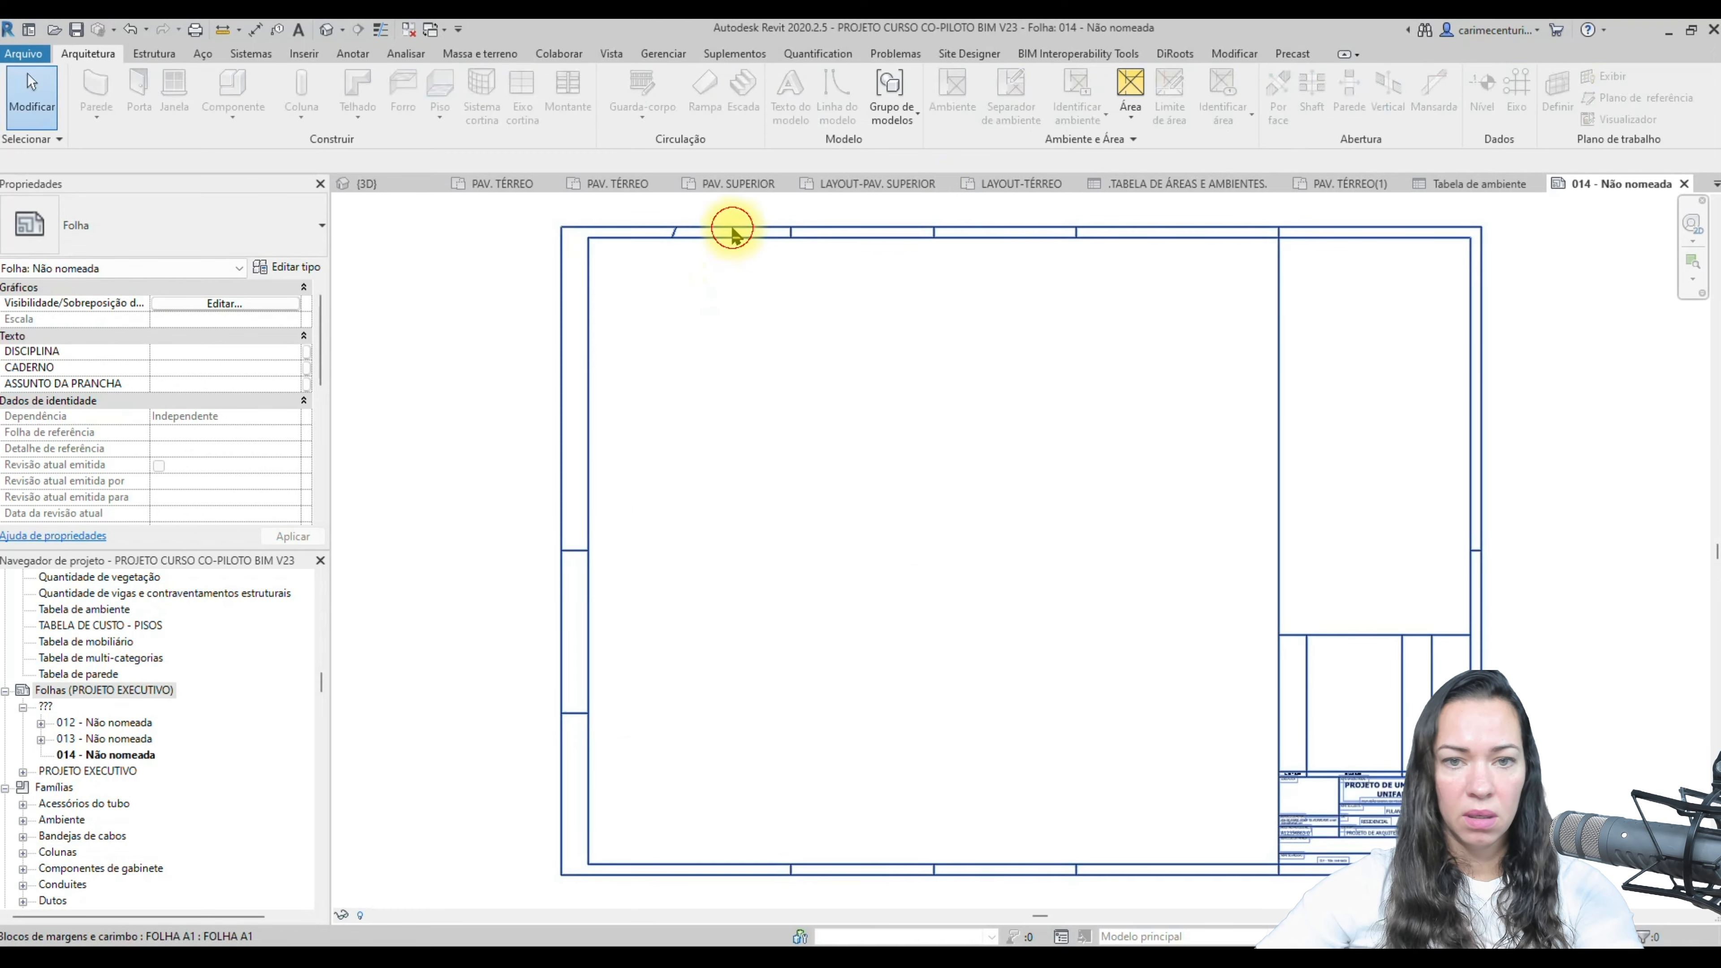
left_click(733, 230)
key("Delete")
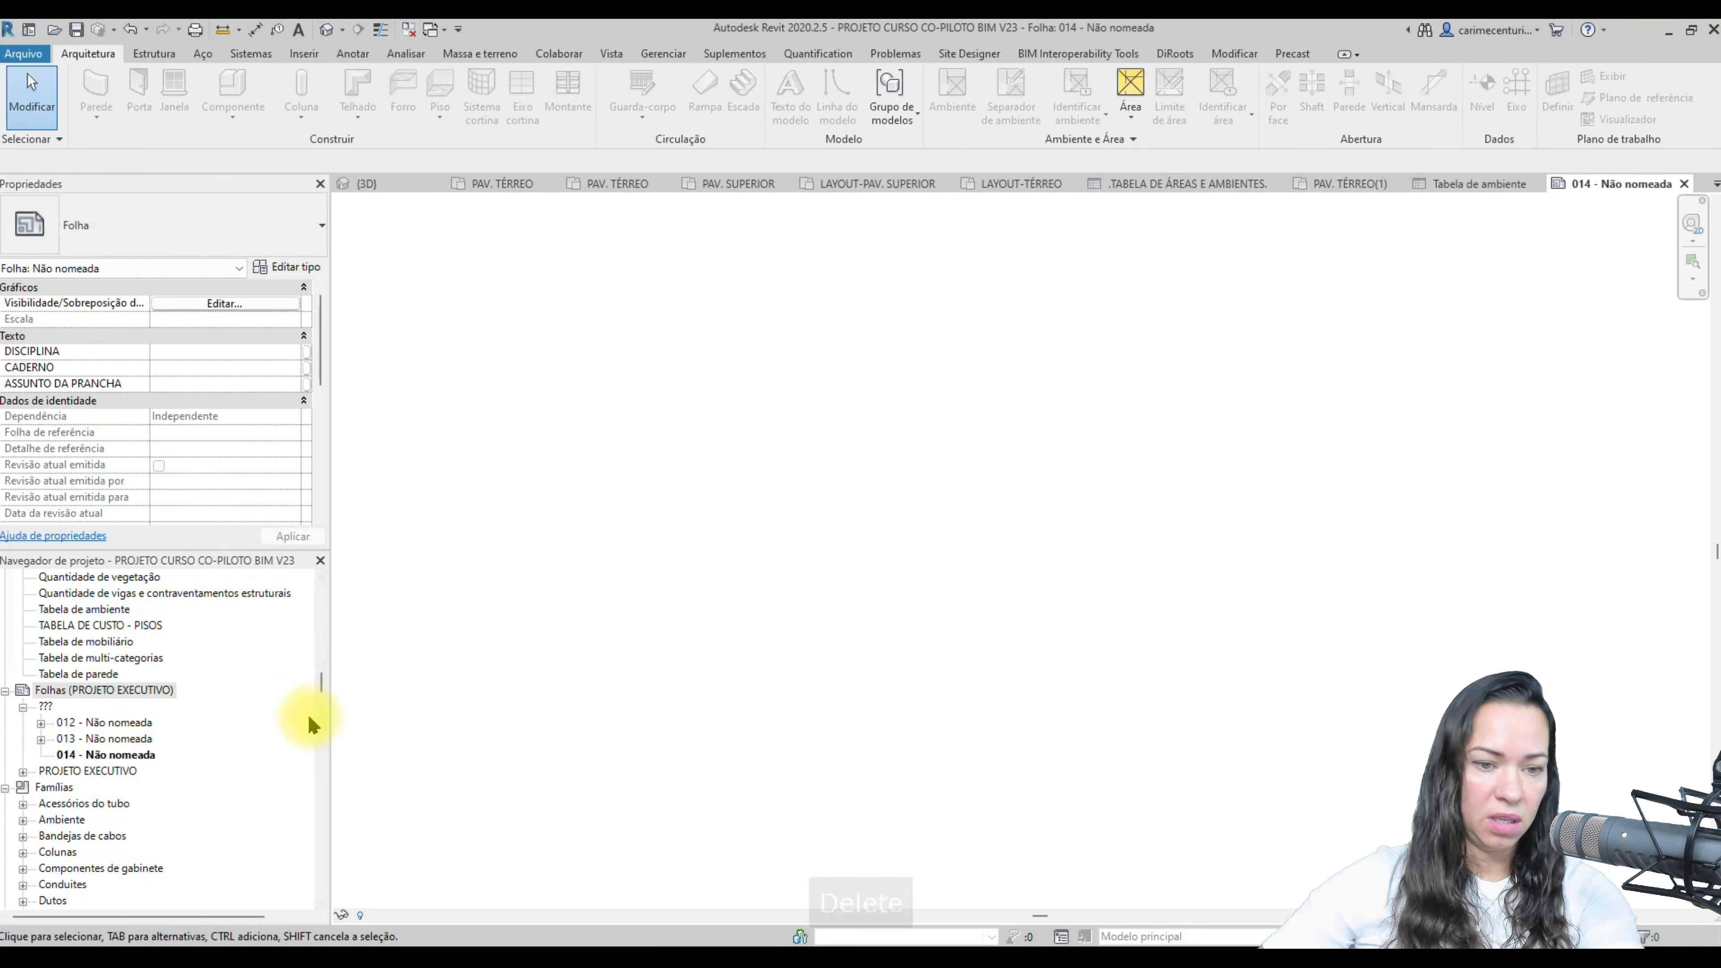
- Place the PAV. TÉRREO(1) floor plan in the middle of the empty sheet and set its viewport type to Nenhum
left_click_drag(324, 687, 331, 569)
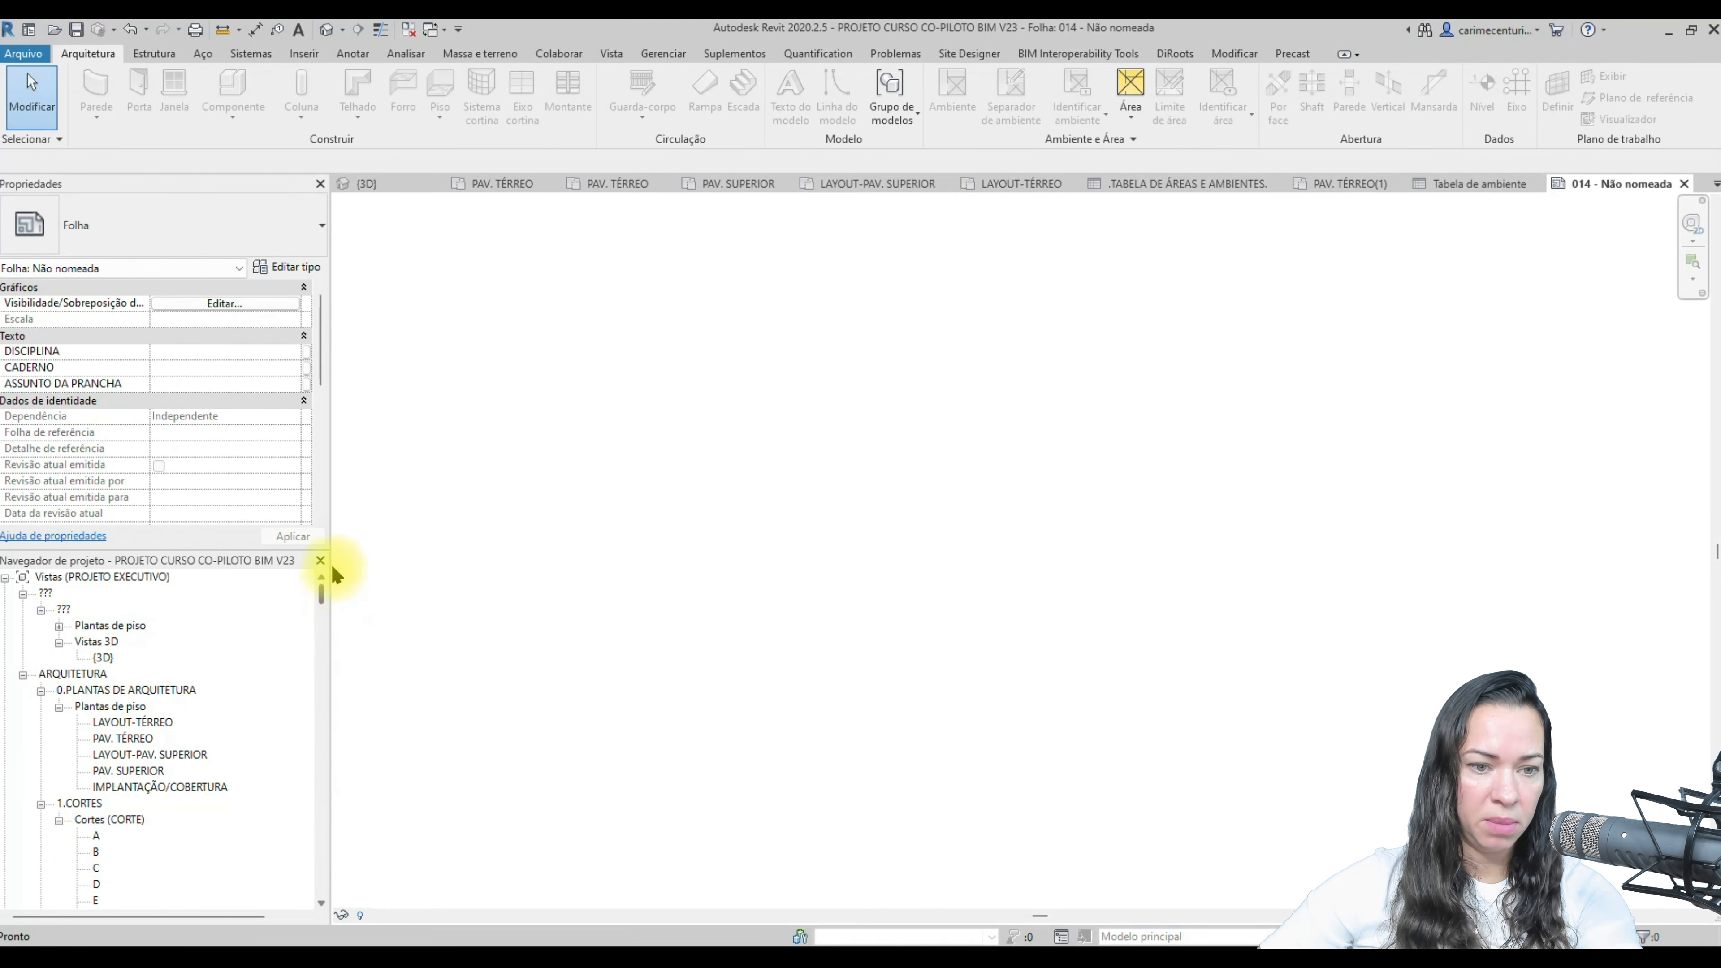
scroll(237, 638, "down", 1)
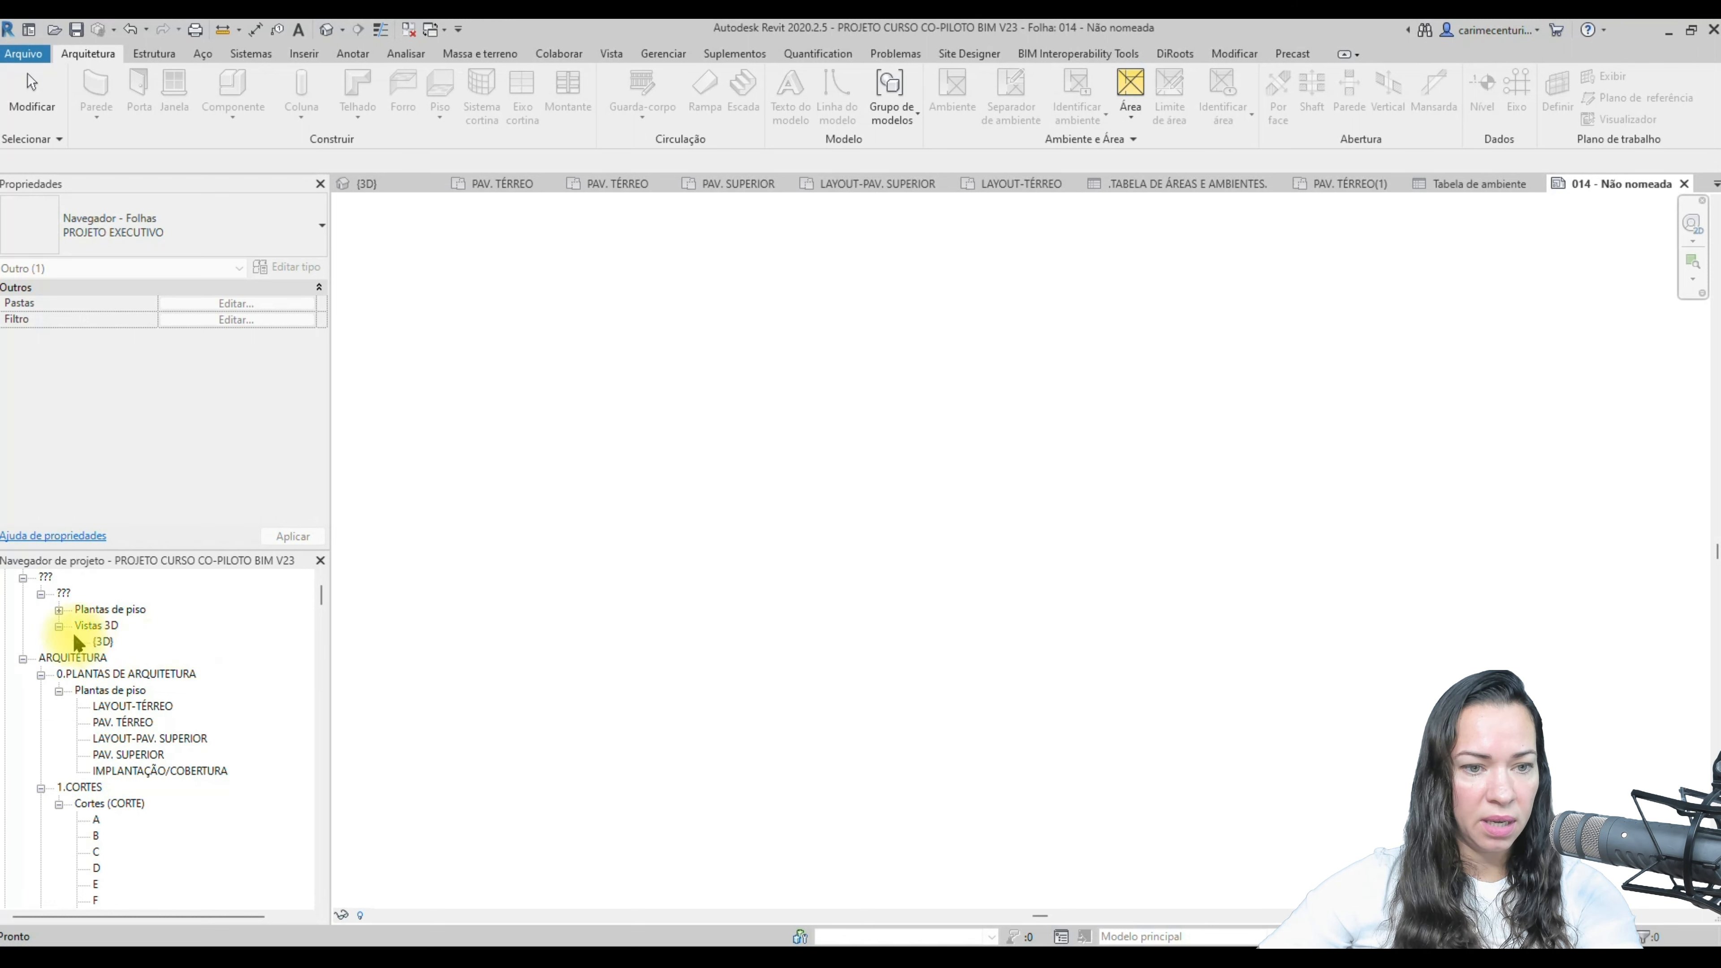
left_click(60, 610)
left_click(121, 627)
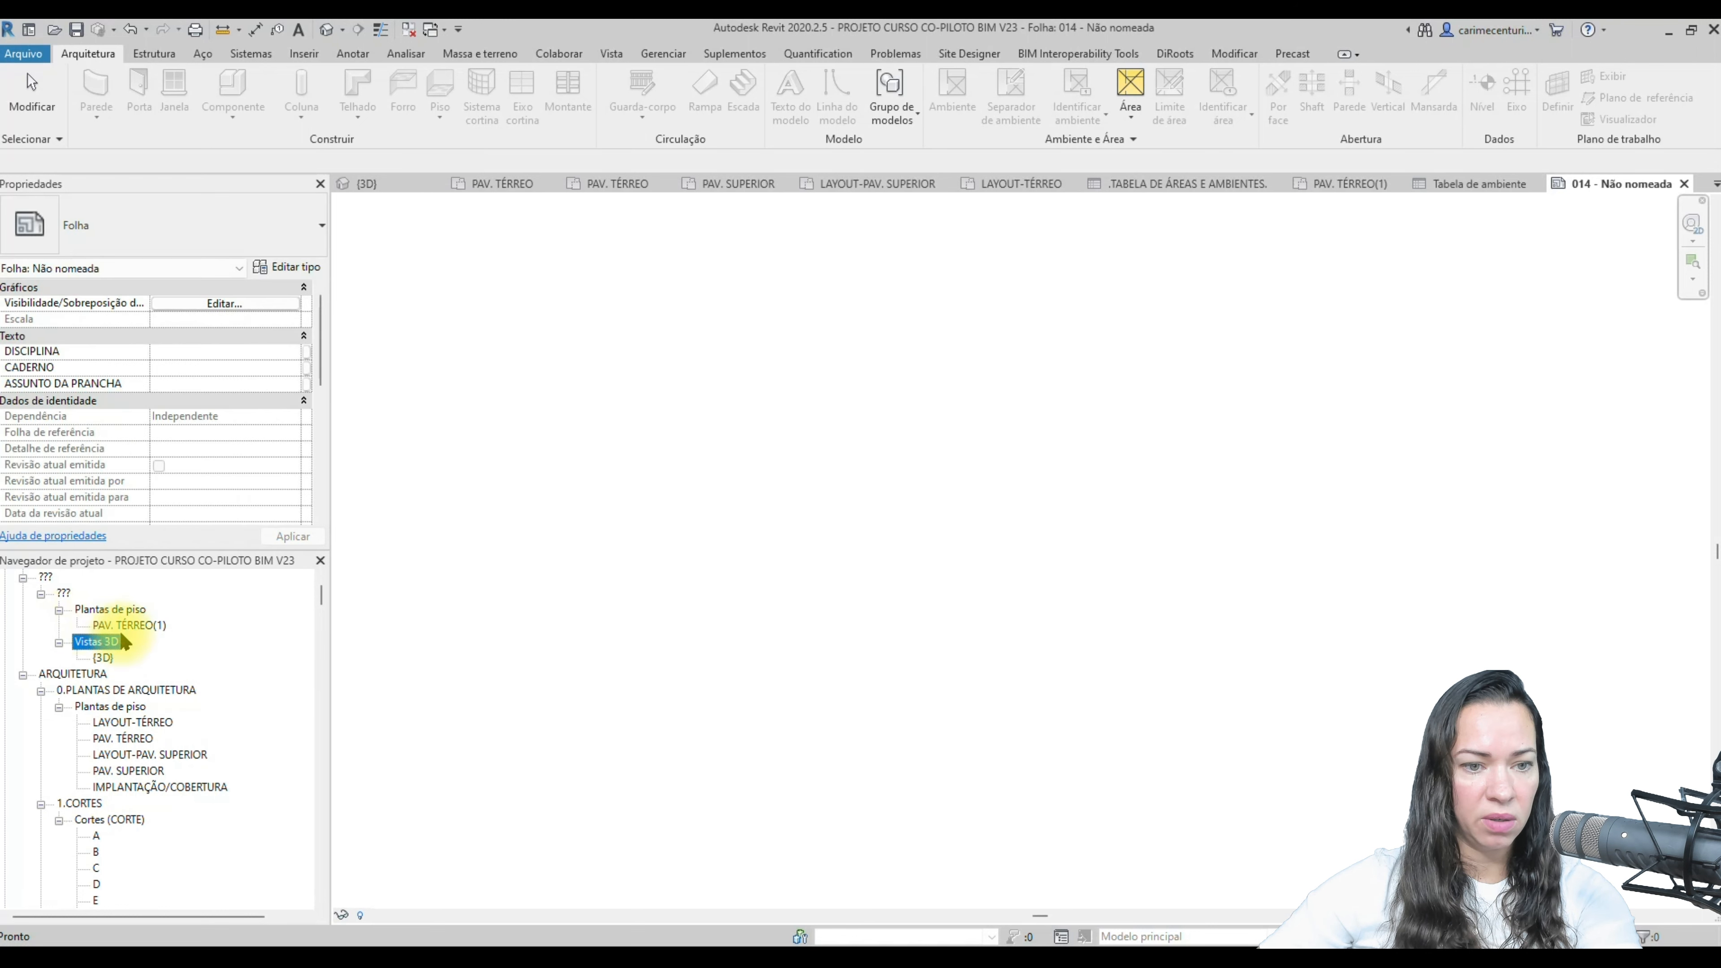
left_click_drag(126, 630, 844, 630)
left_click_drag(886, 571, 914, 566)
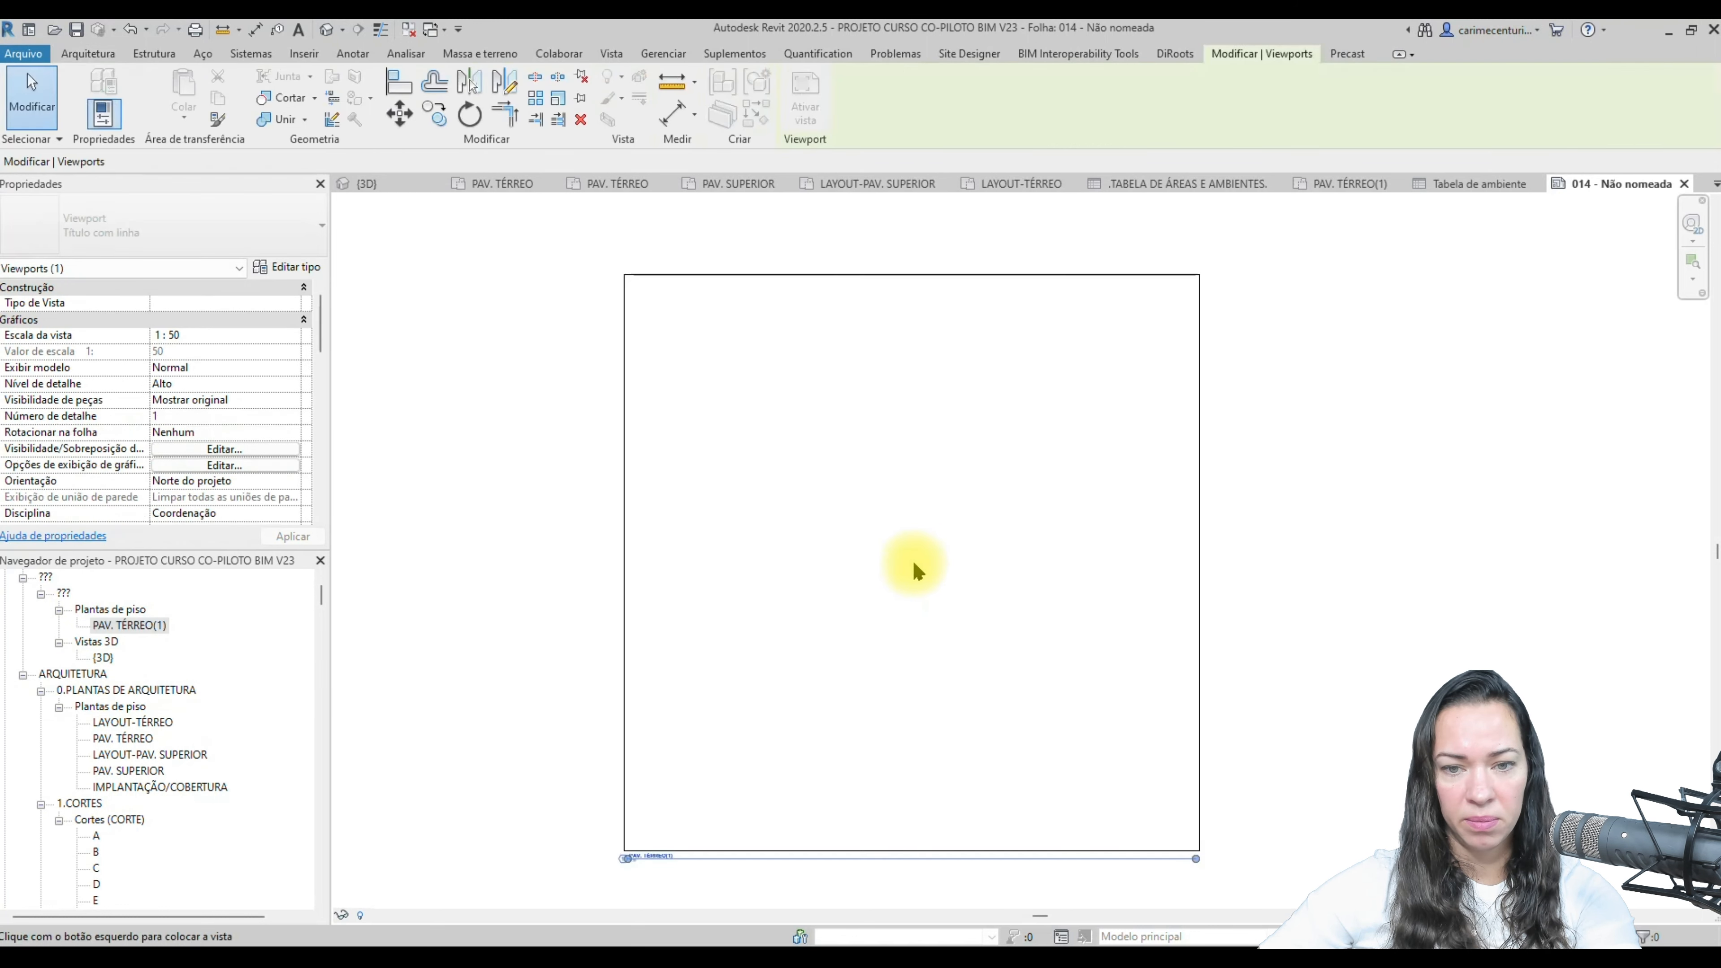
left_click(917, 568)
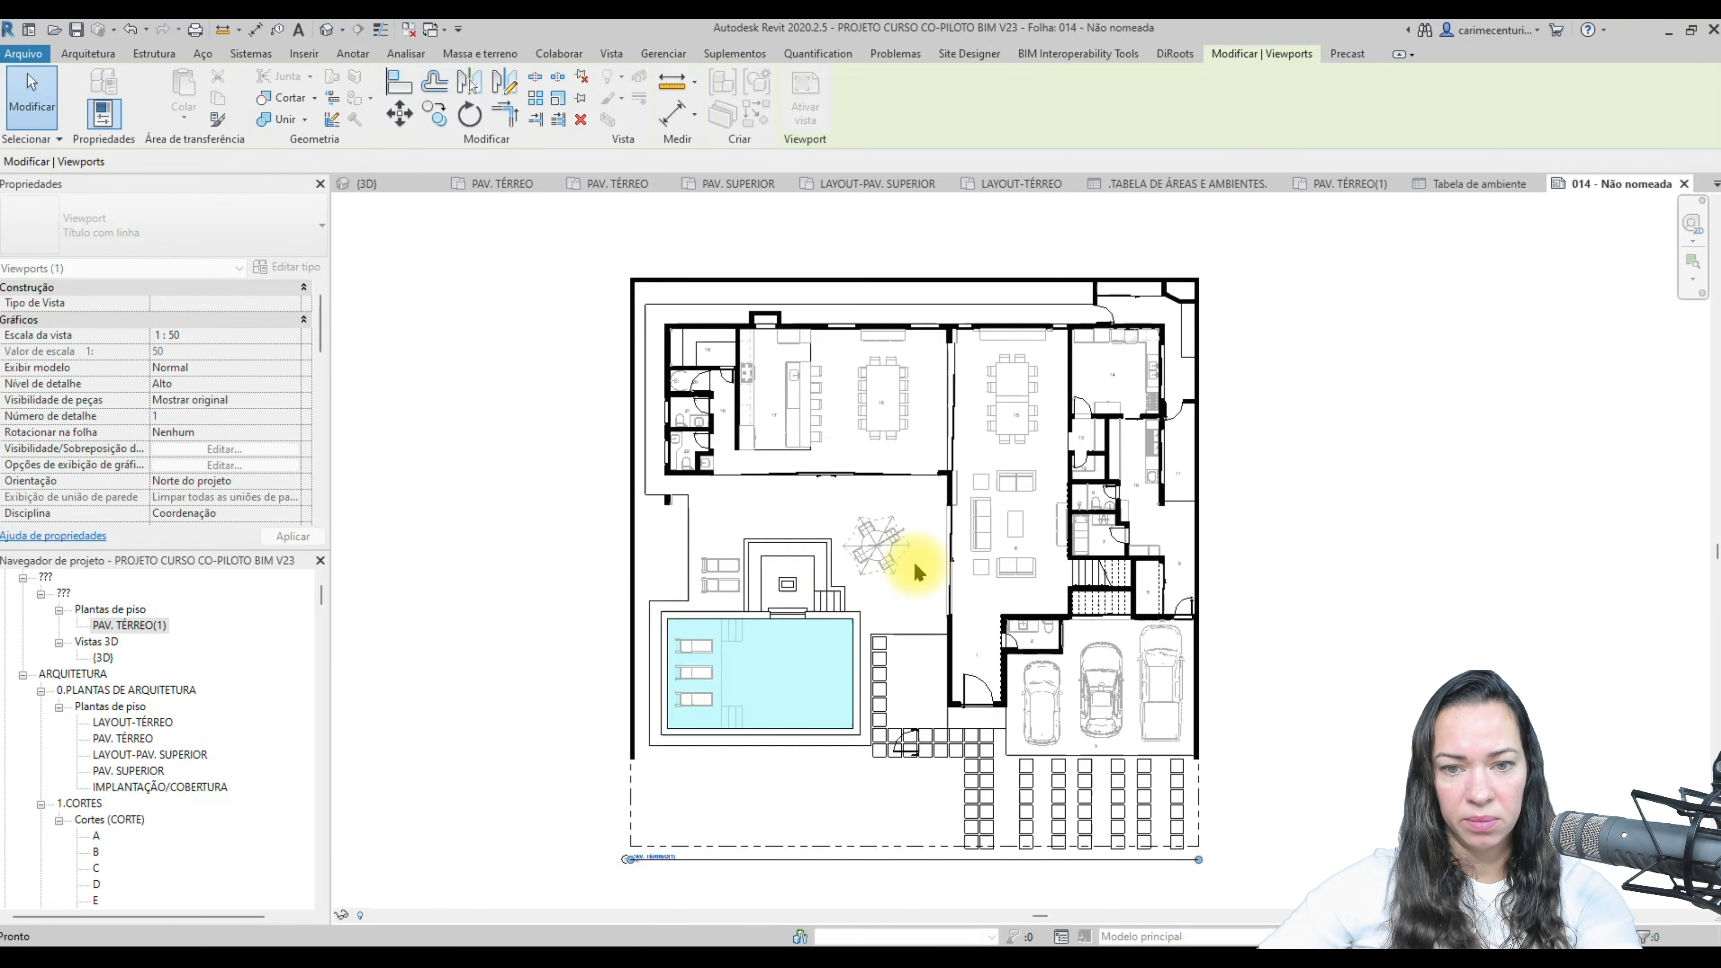
left_click(139, 236)
left_click(97, 315)
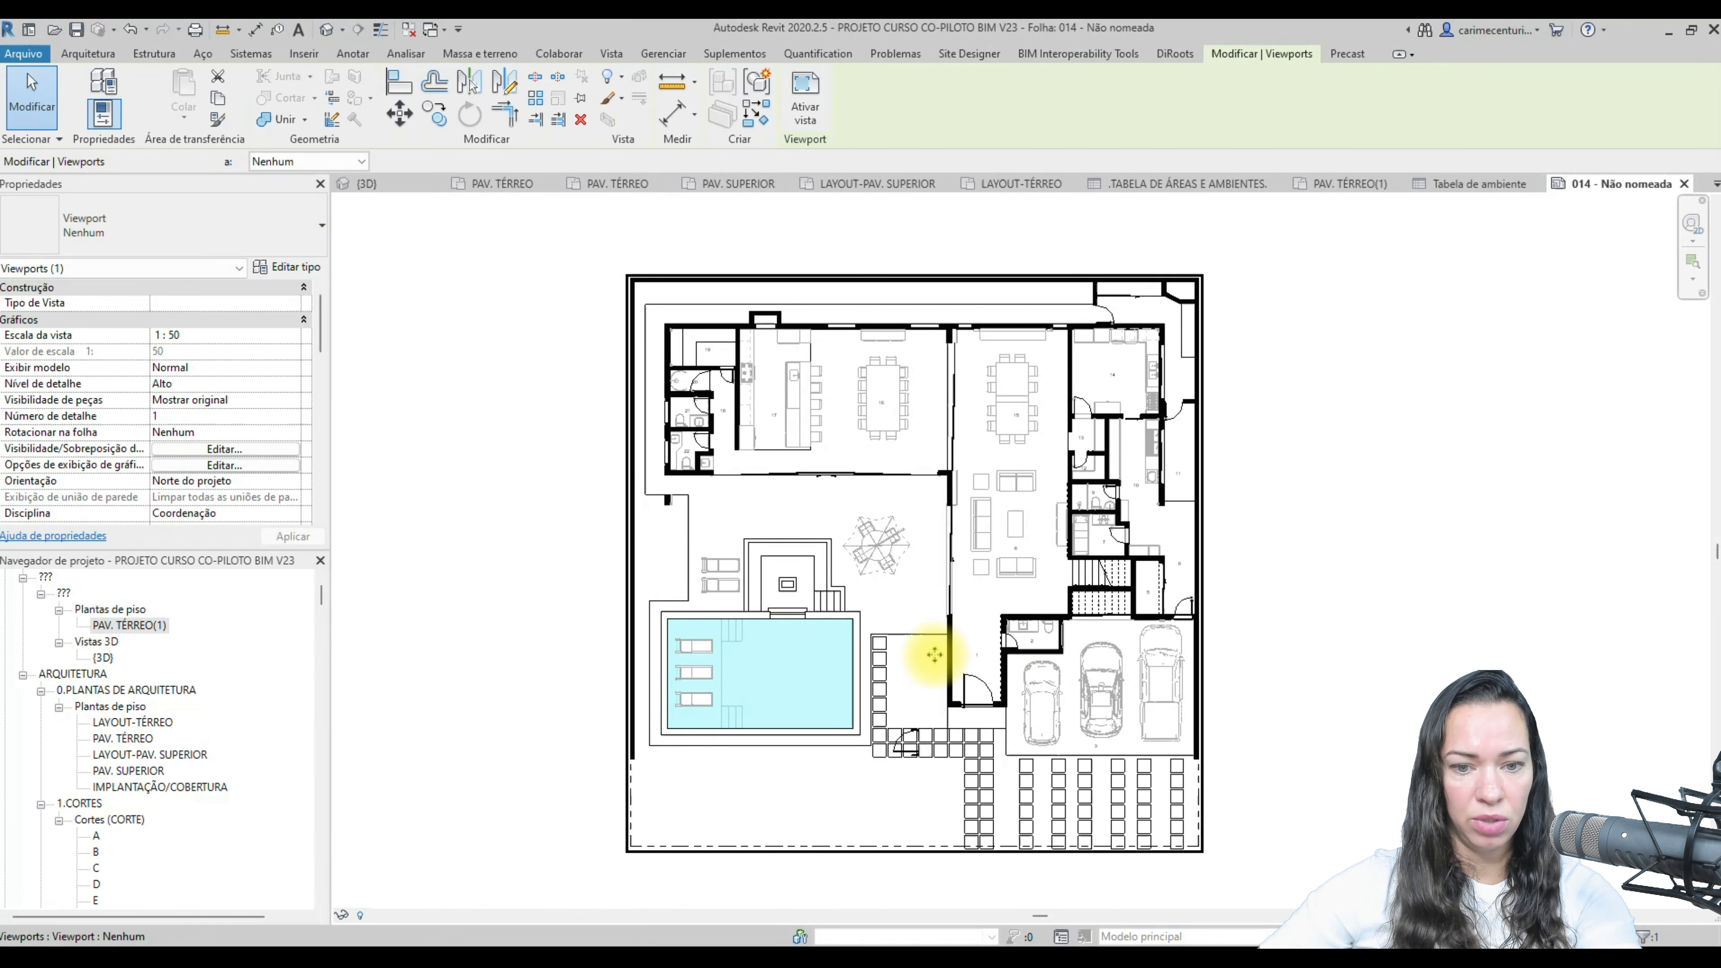
- Place the Tabela de ambiente schedule on the sheet beside the lower-right corner of the floor plan
left_click(1402, 653)
scroll(70, 682, "down", 15)
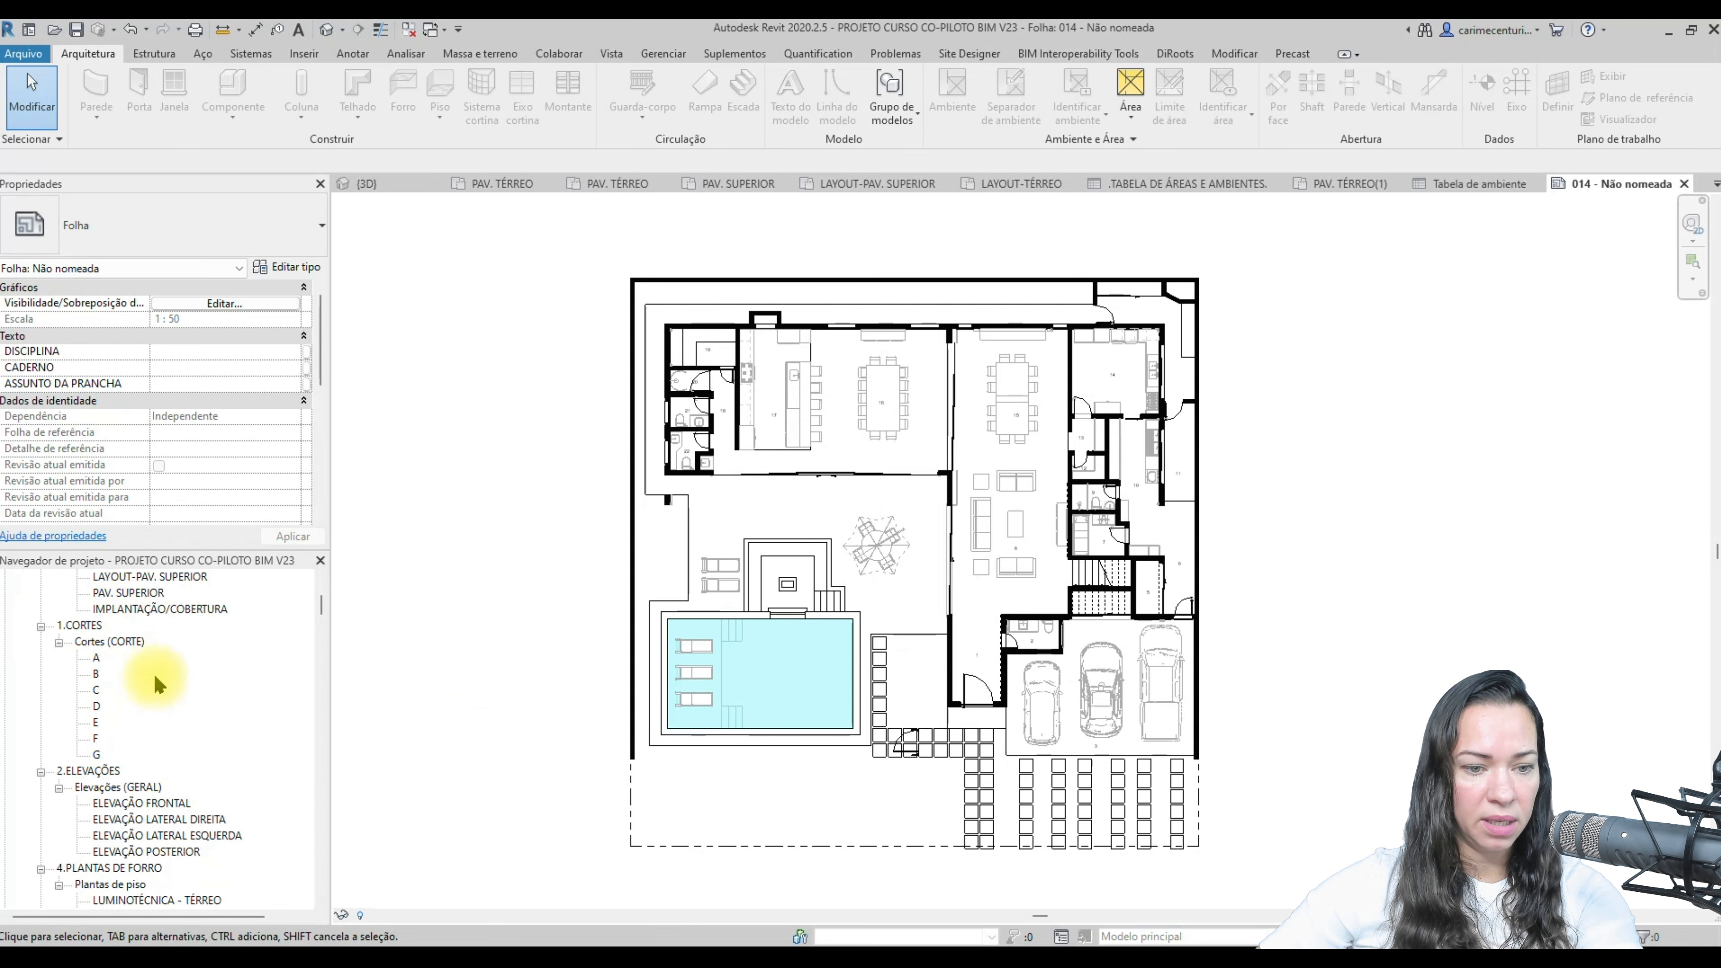
scroll(95, 753, "down", 20)
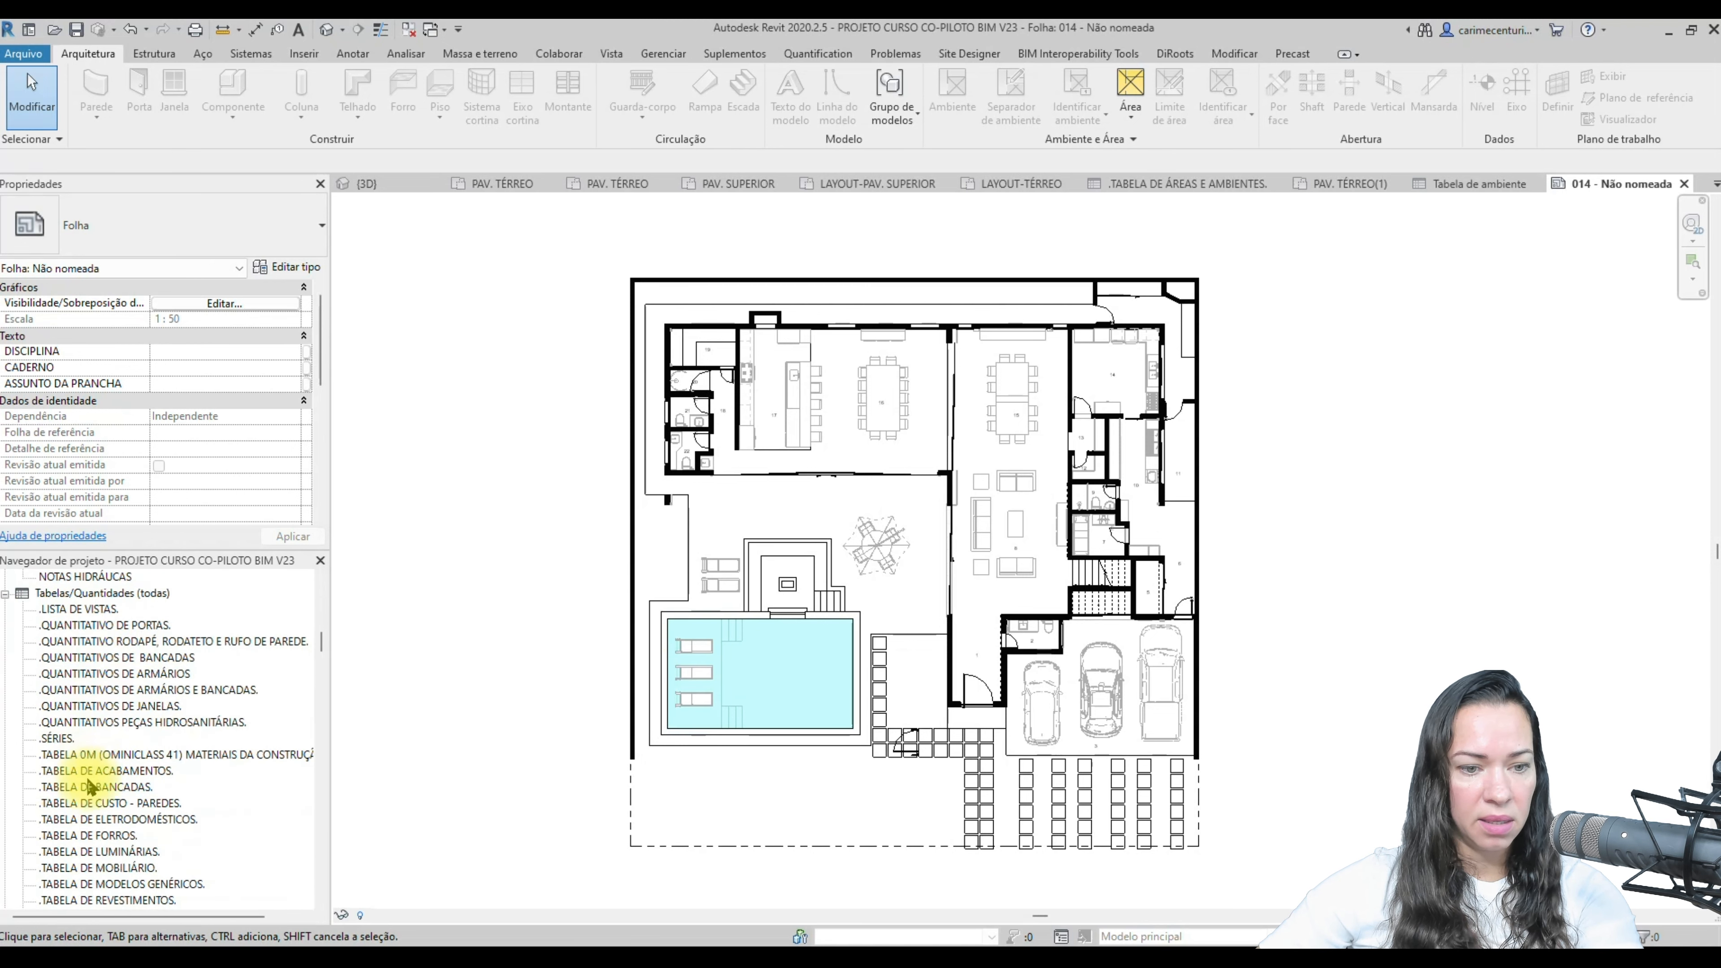
scroll(139, 810, "down", 4)
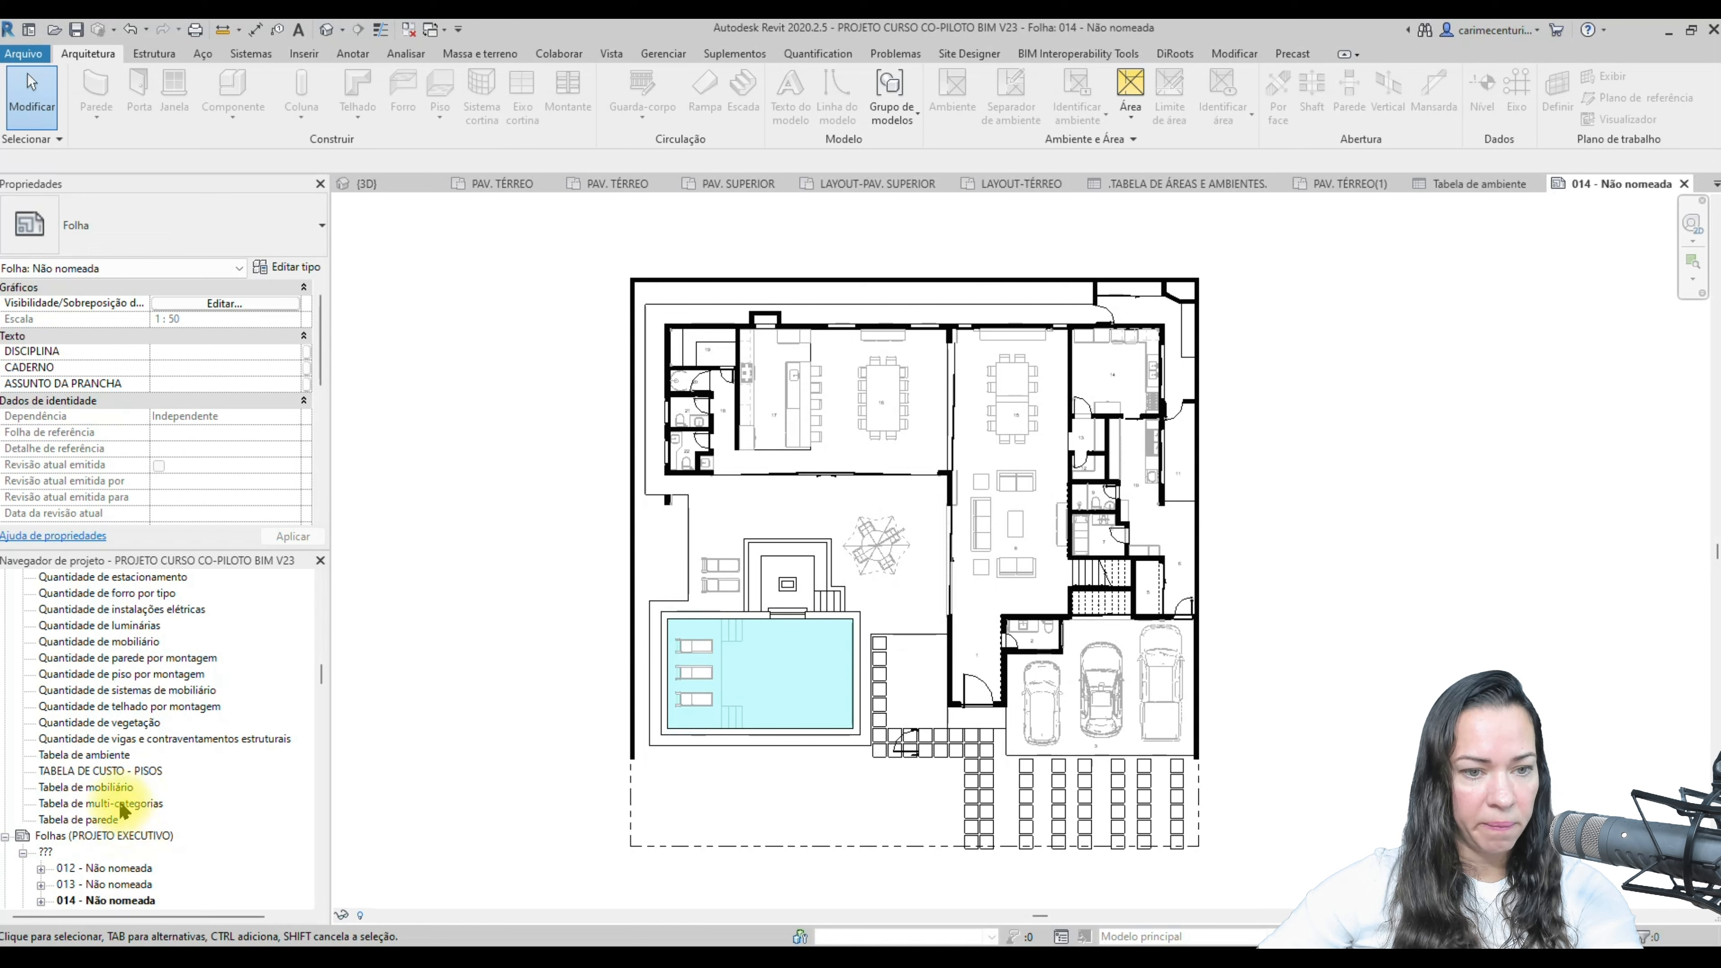
scroll(121, 802, "up", 1)
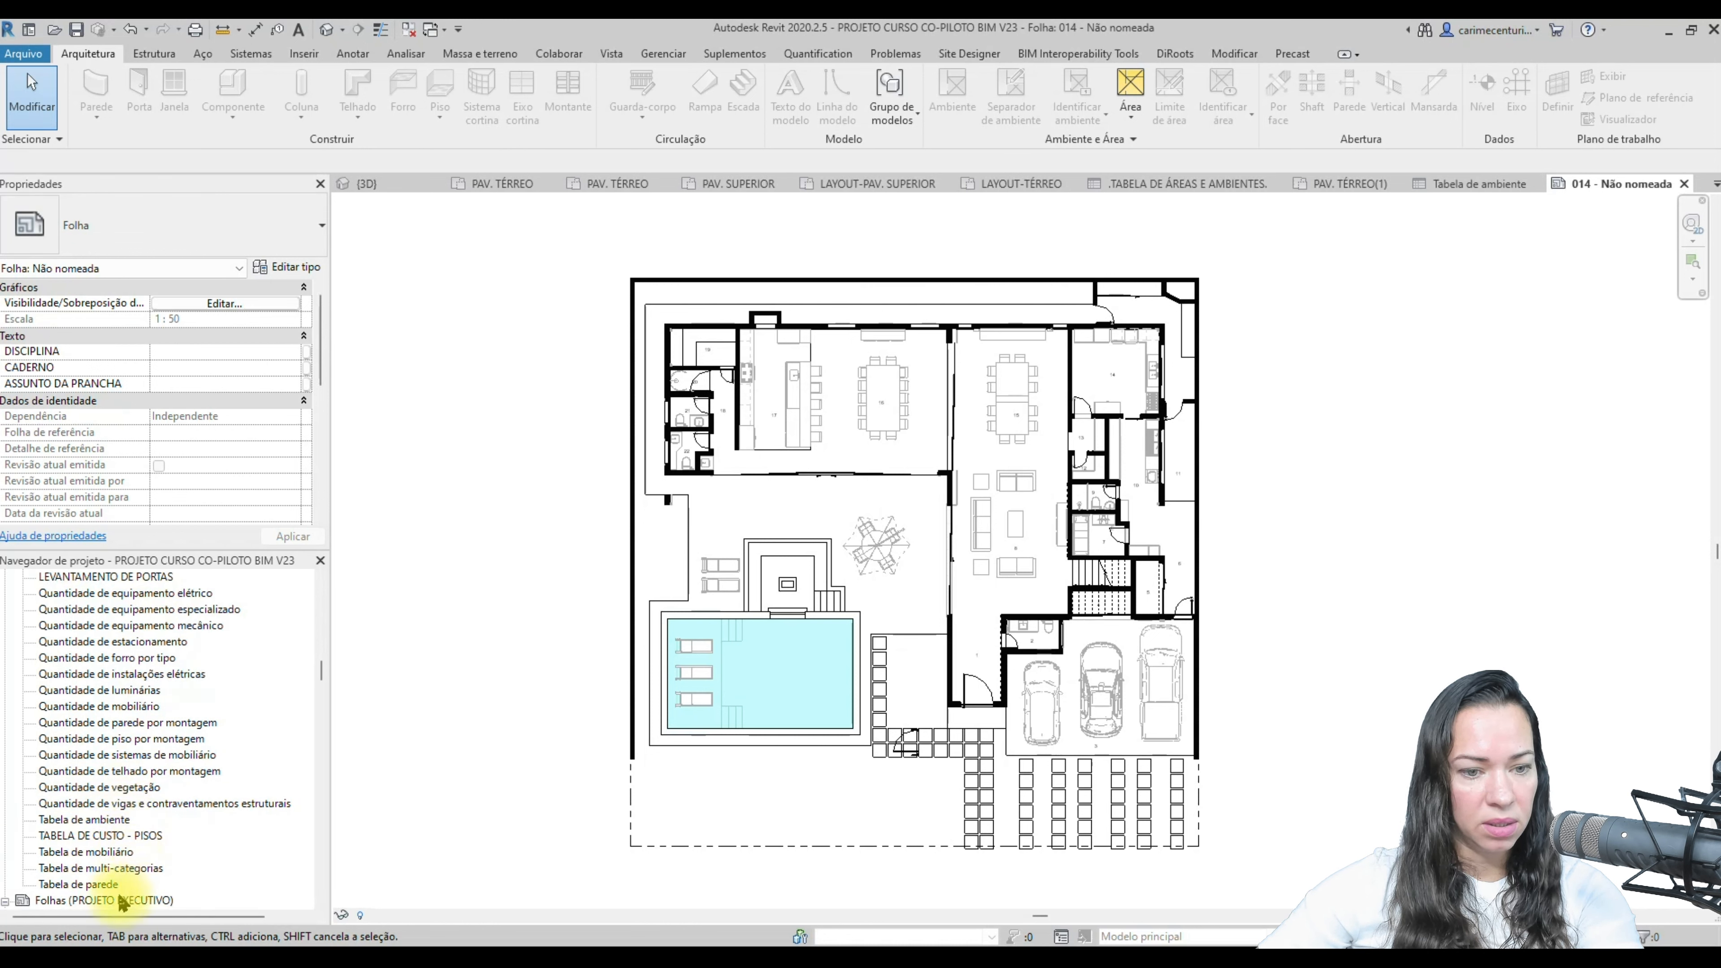
scroll(108, 835, "up", 3)
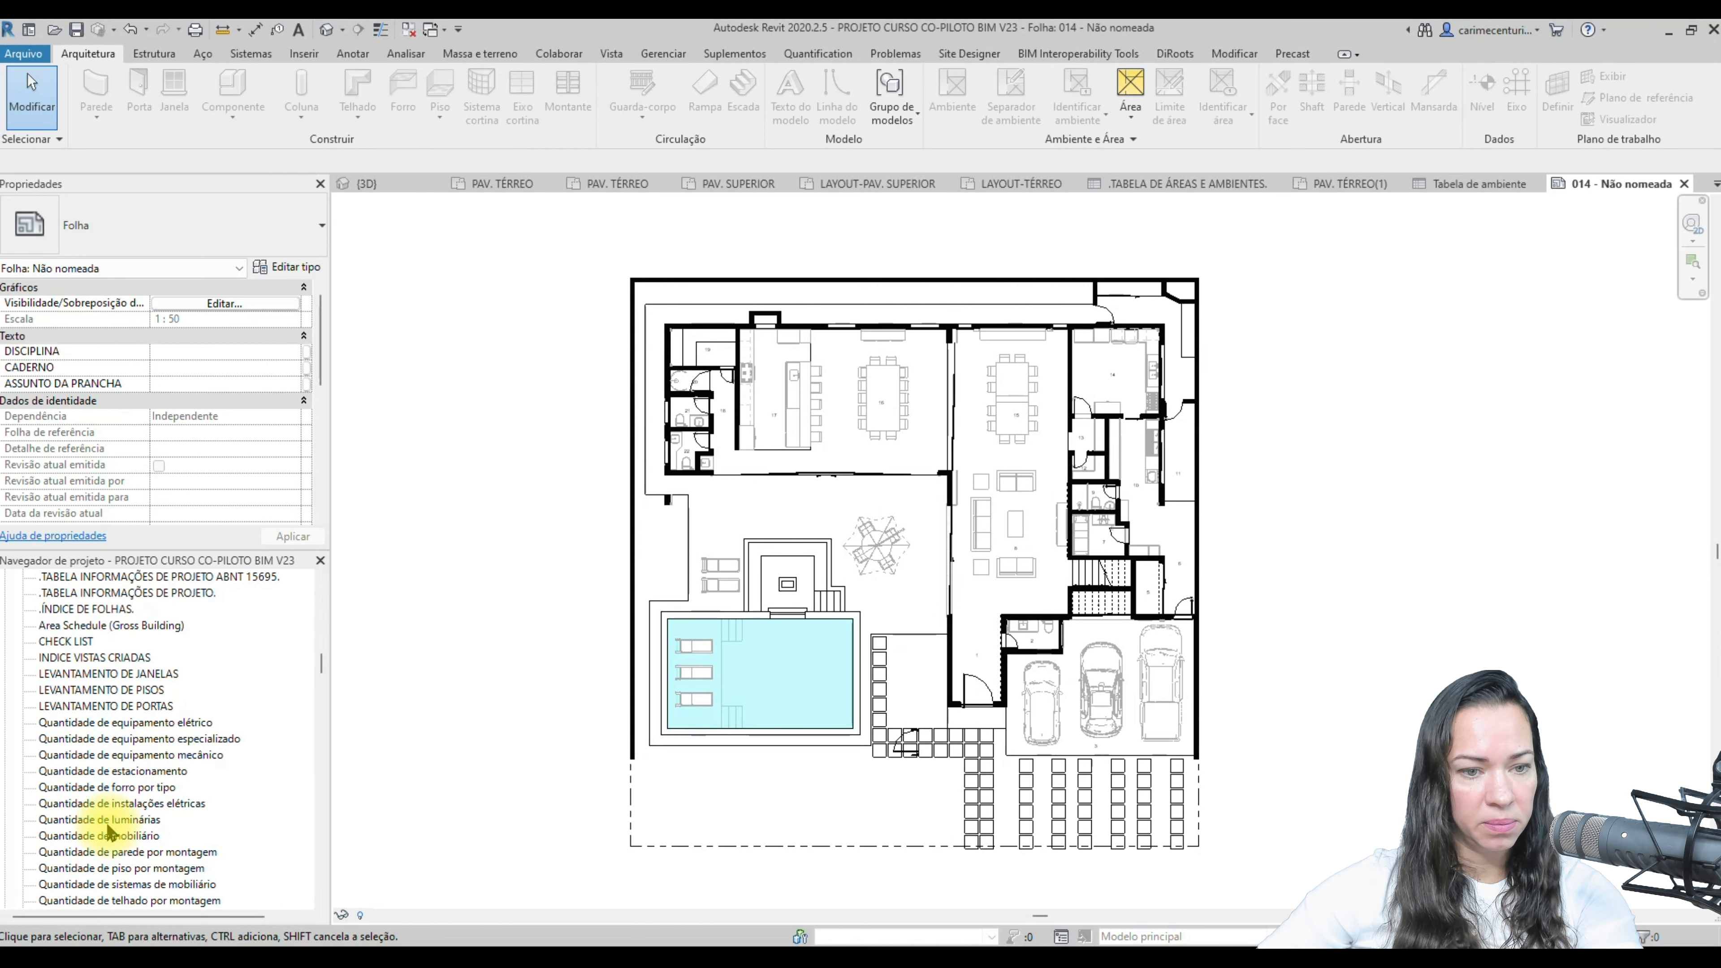
scroll(108, 830, "down", 3)
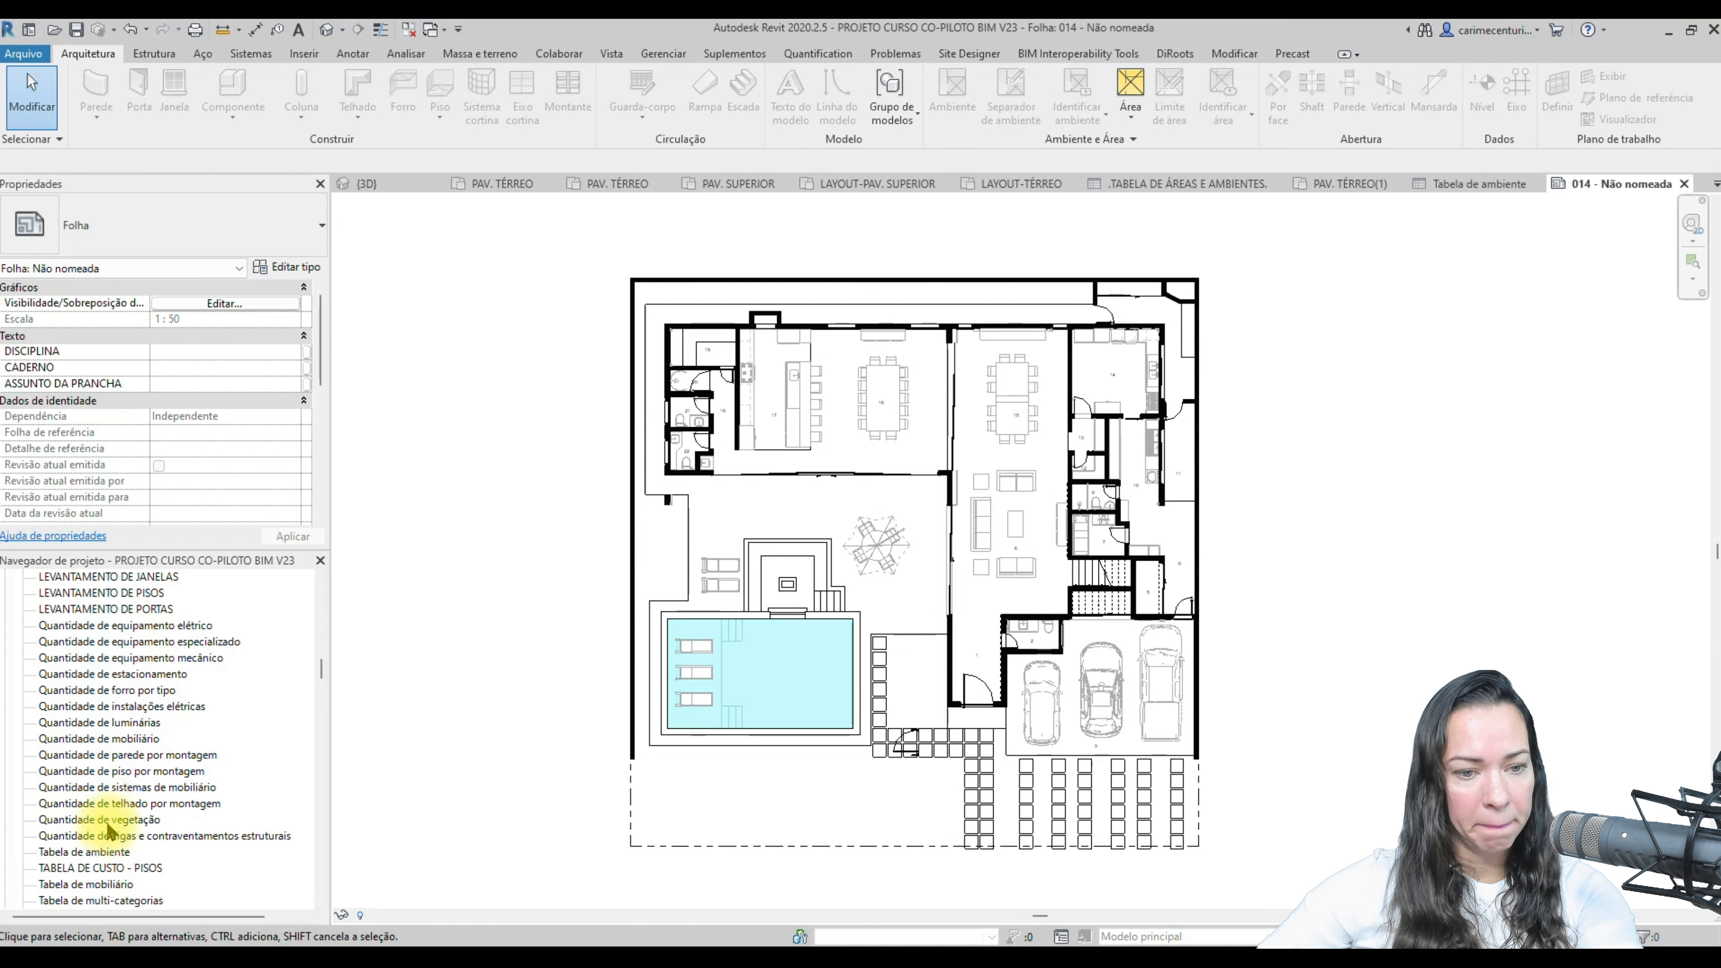
scroll(108, 832, "down", 2)
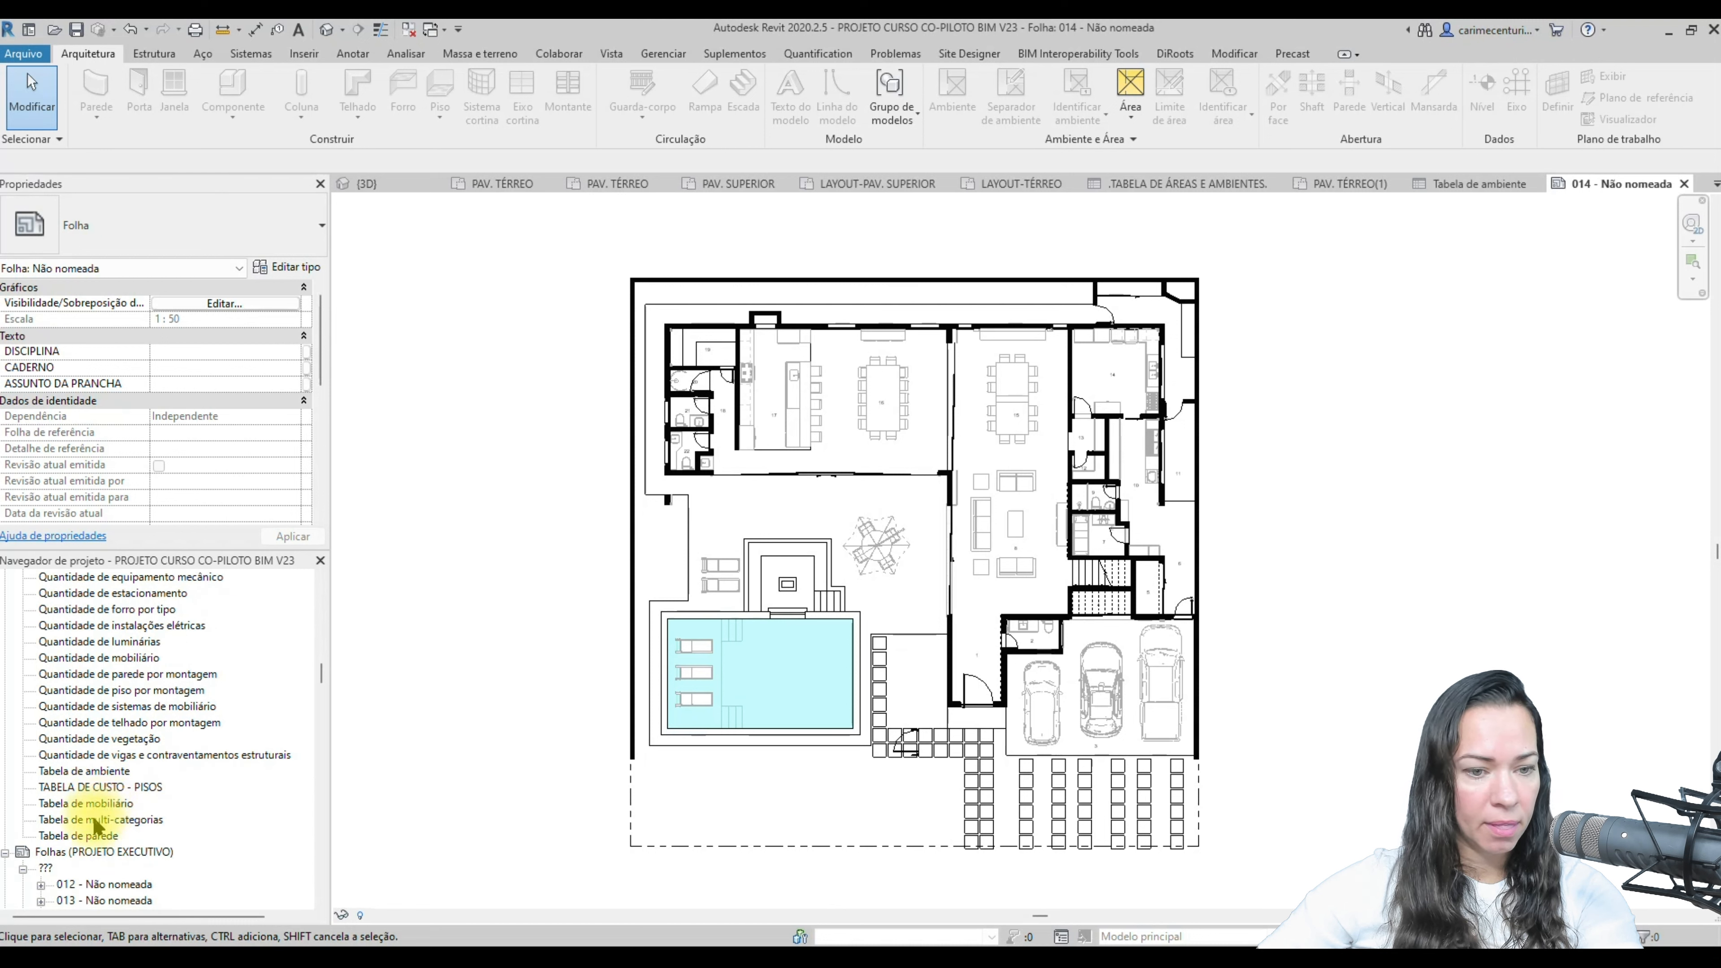
left_click_drag(79, 773, 1286, 750)
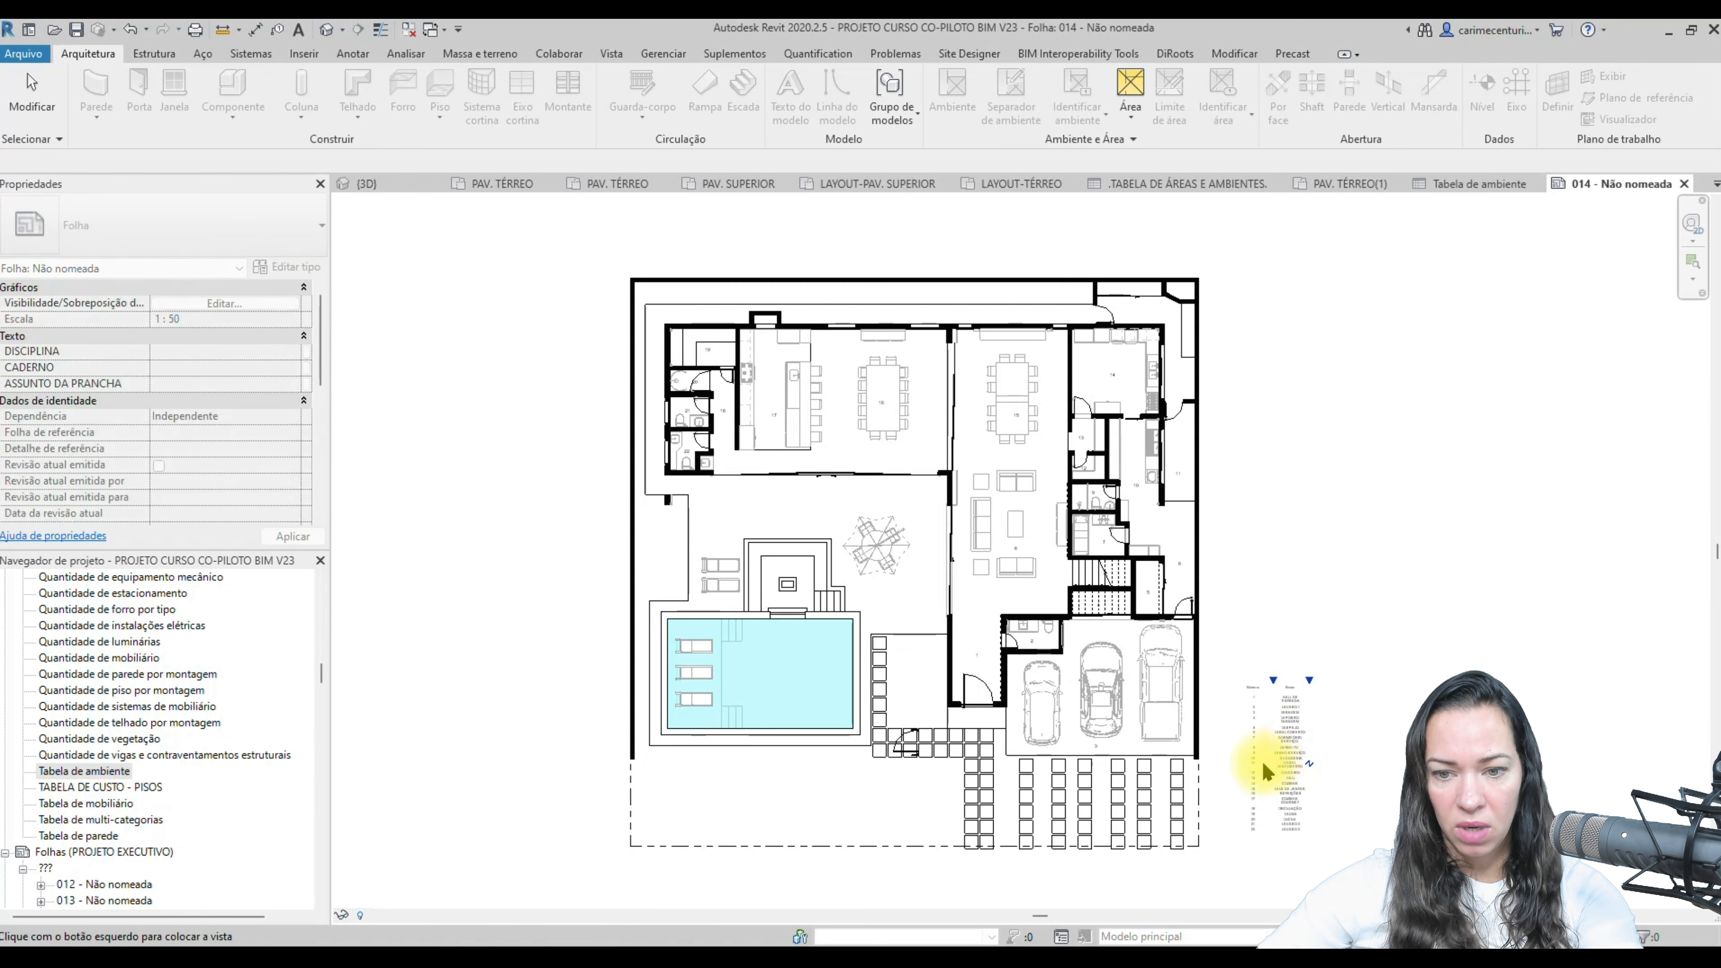
left_click(1241, 777)
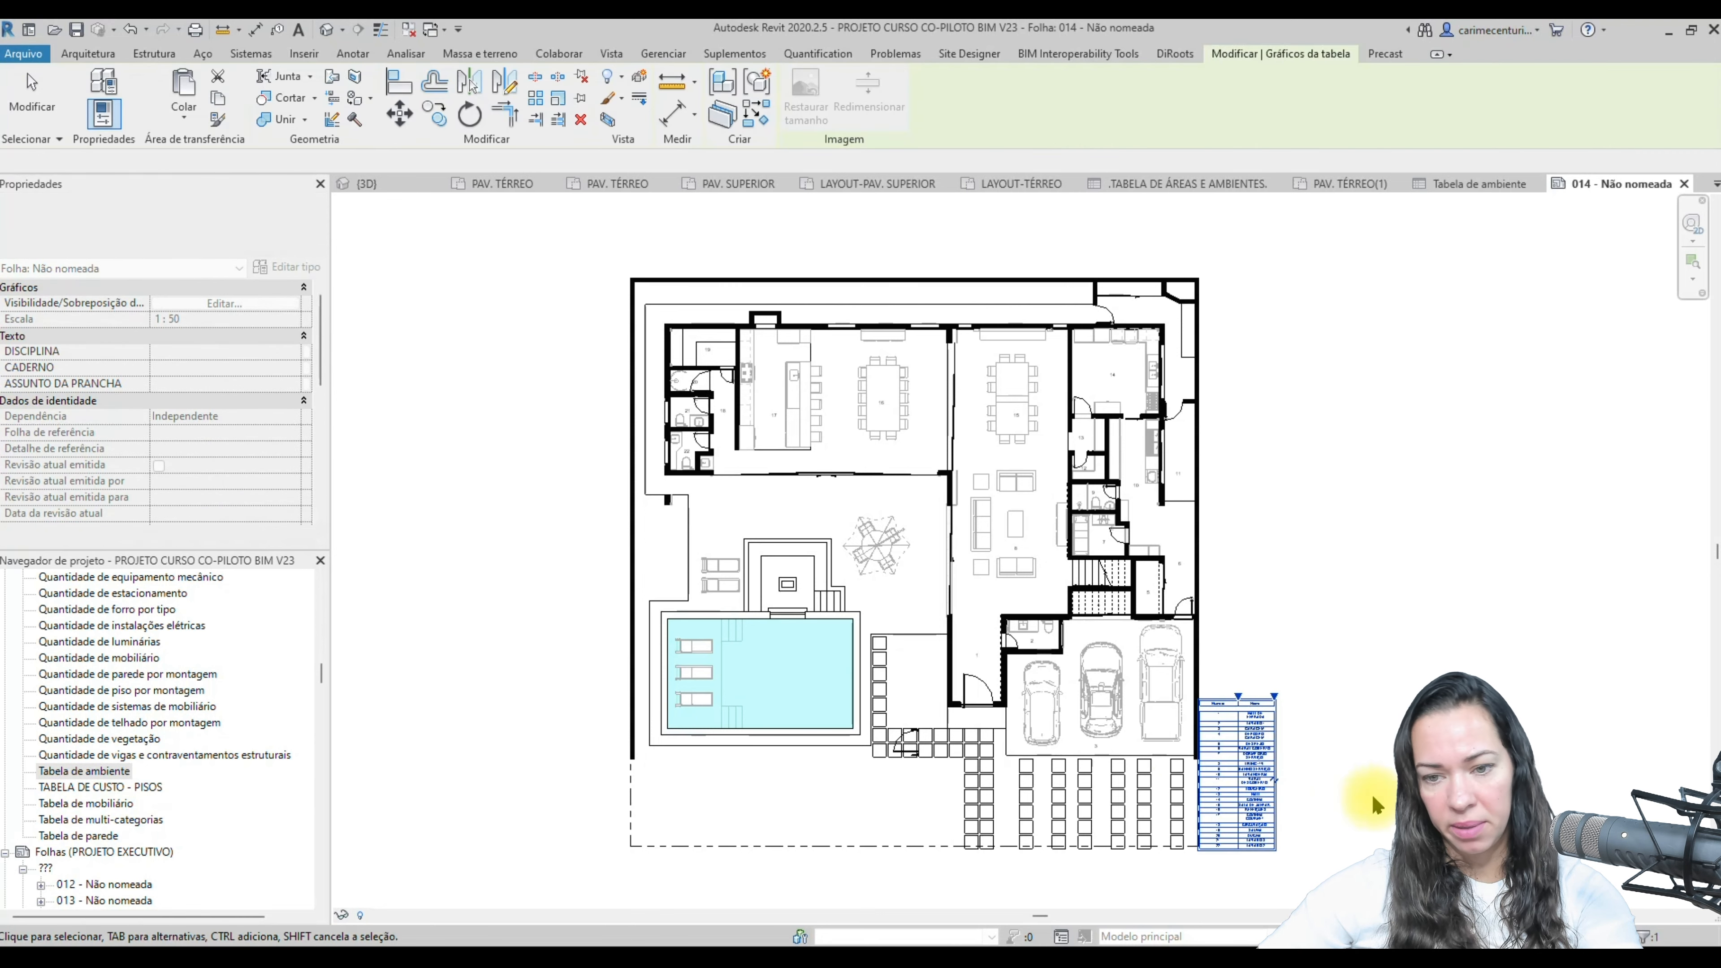
- Narrow the Número column of the placed room schedule and move the schedule slightly away from the plan
scroll(1307, 823, "up", 5)
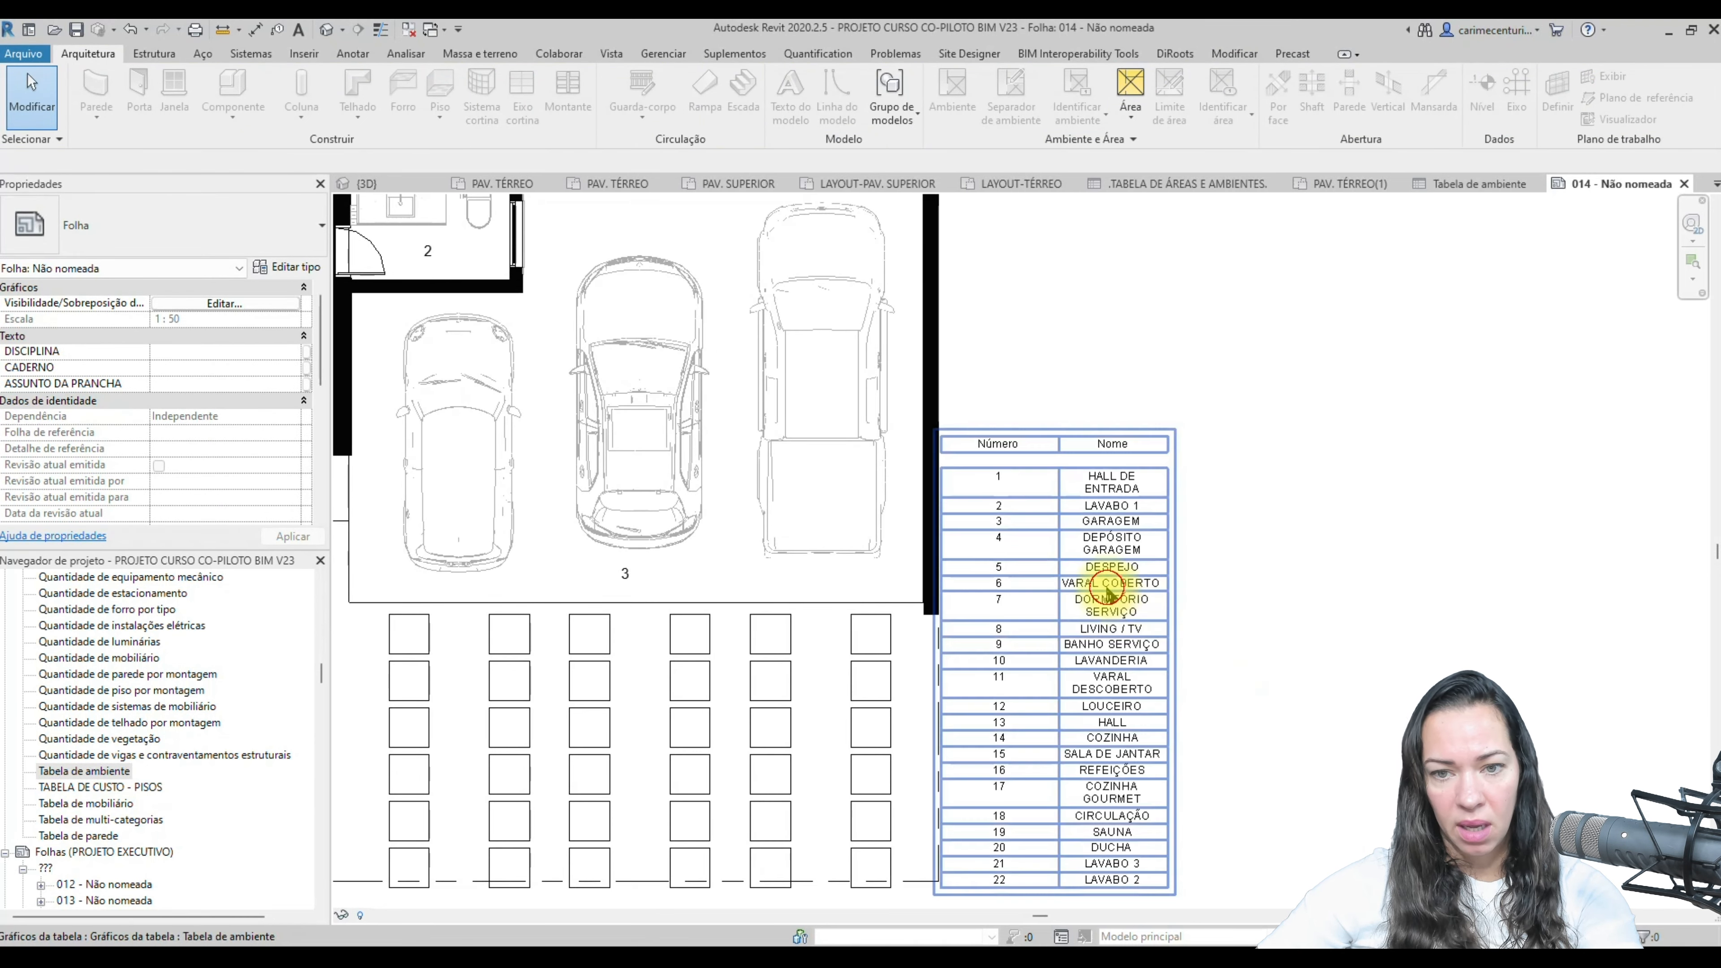
left_click(1068, 442)
left_click_drag(1051, 436, 1017, 442)
left_click(1221, 481)
left_click_drag(1088, 670, 1142, 638)
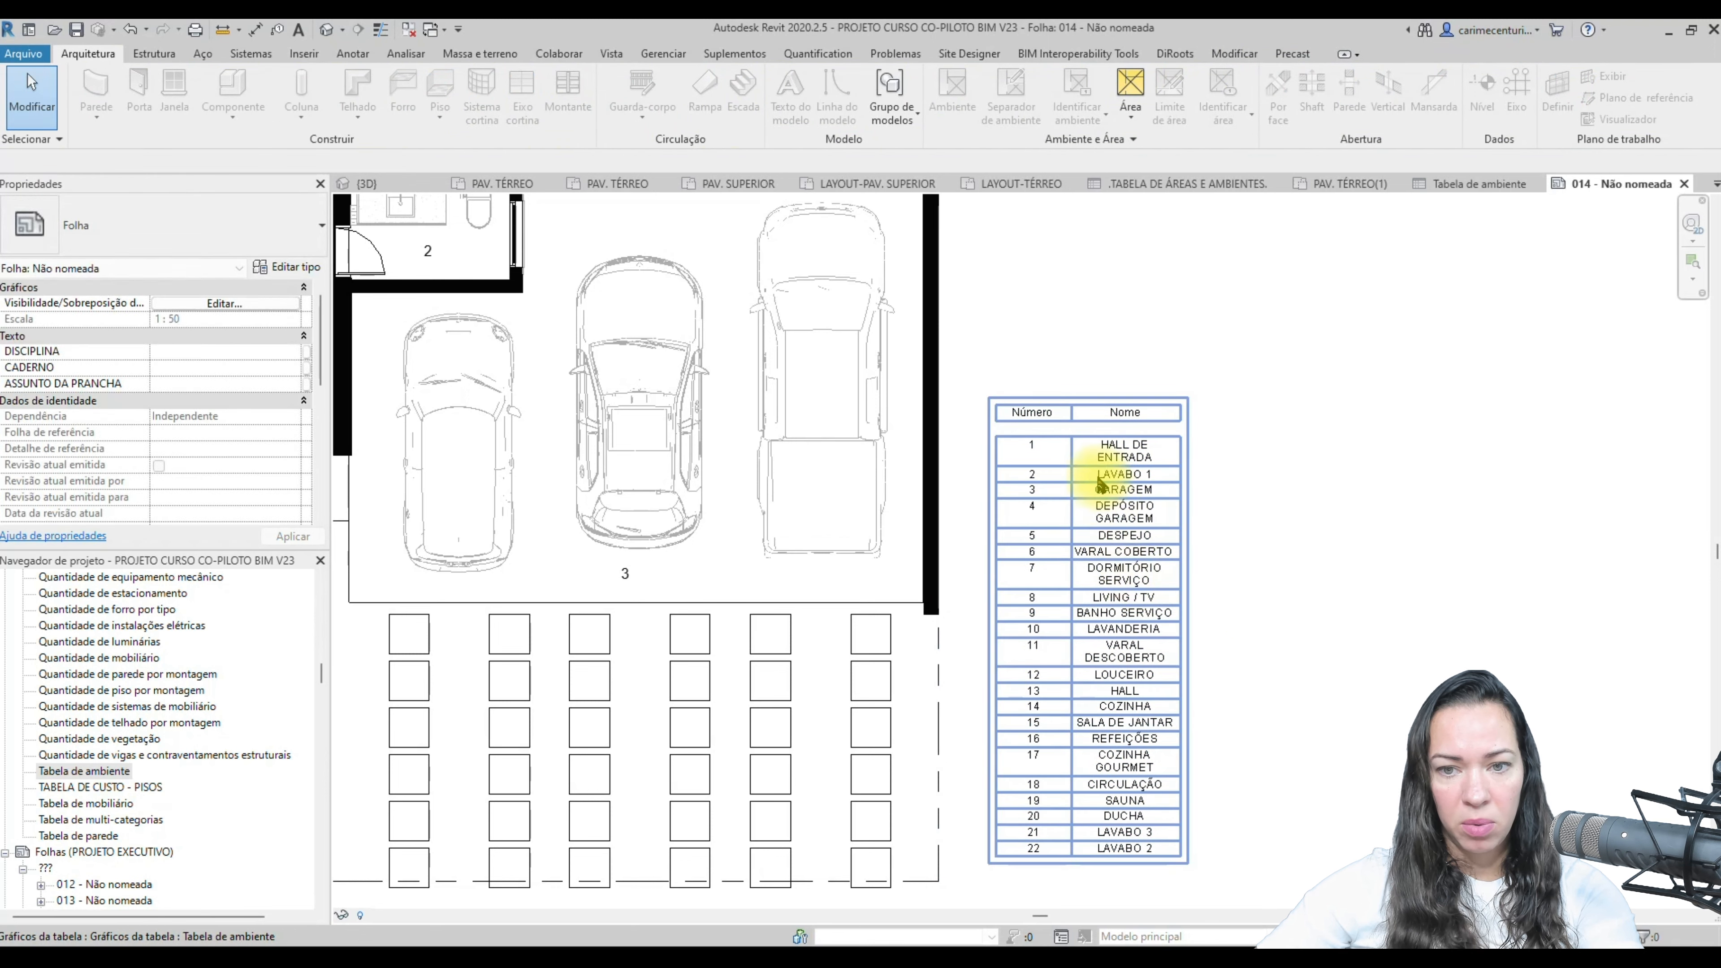
- Open the room schedule, make the text of its Número column bold, and return to sheet 014
double_click(1104, 480)
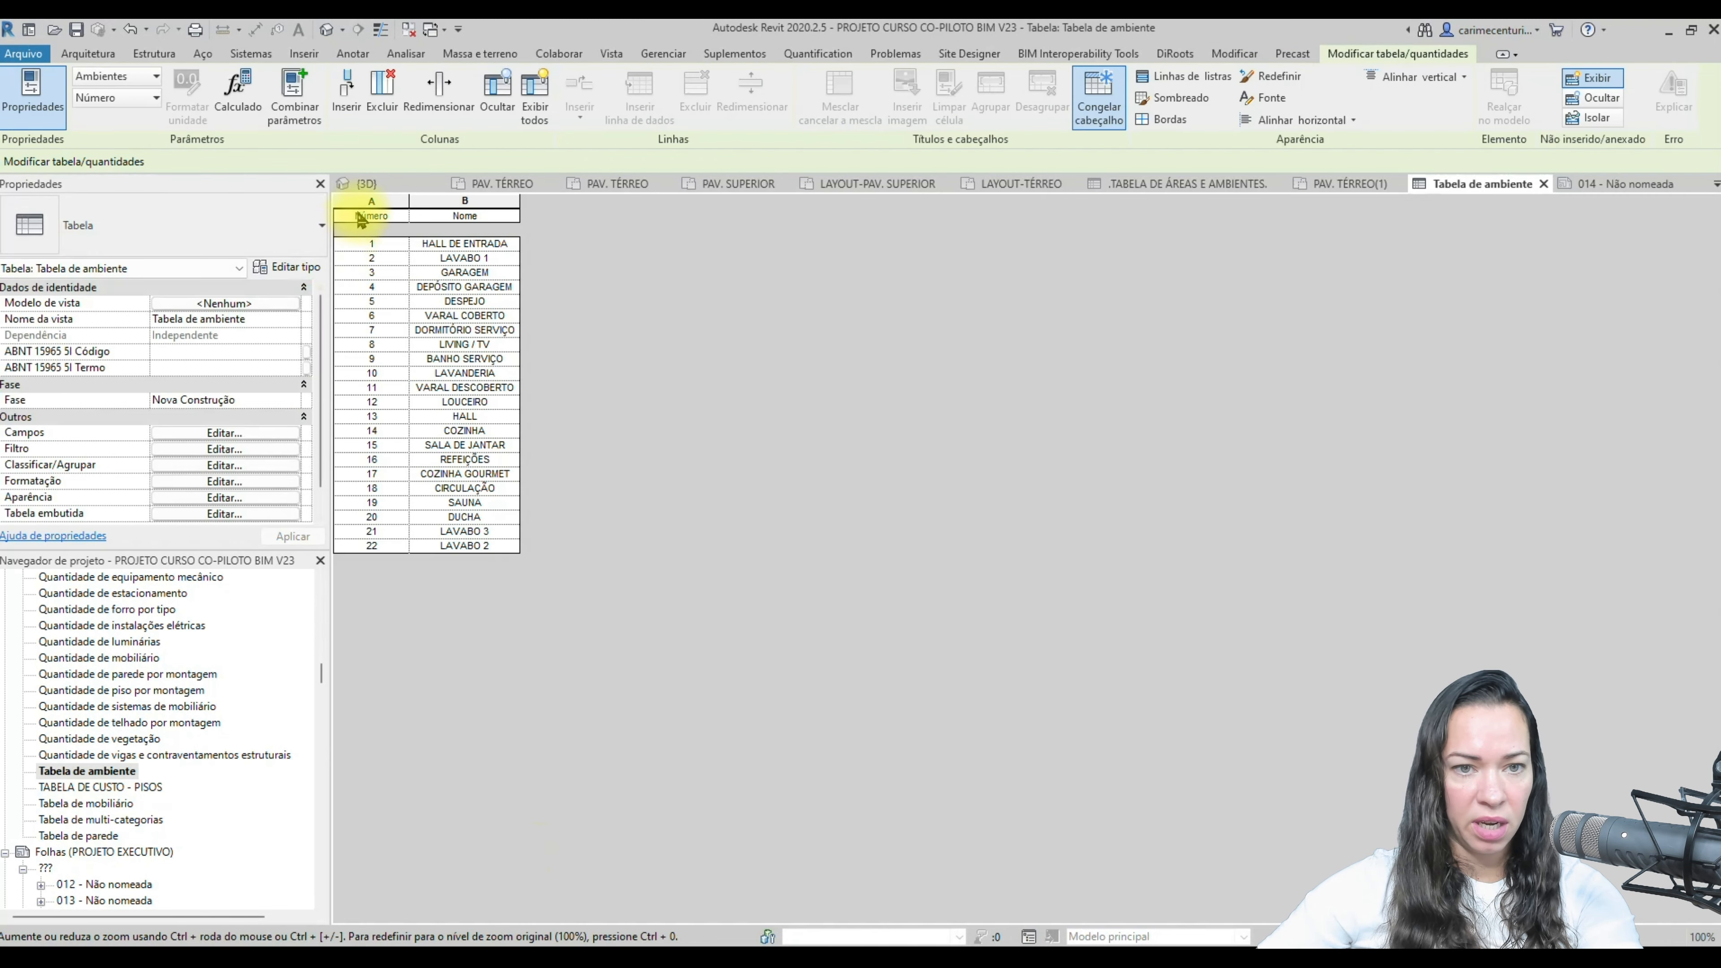
left_click(364, 207)
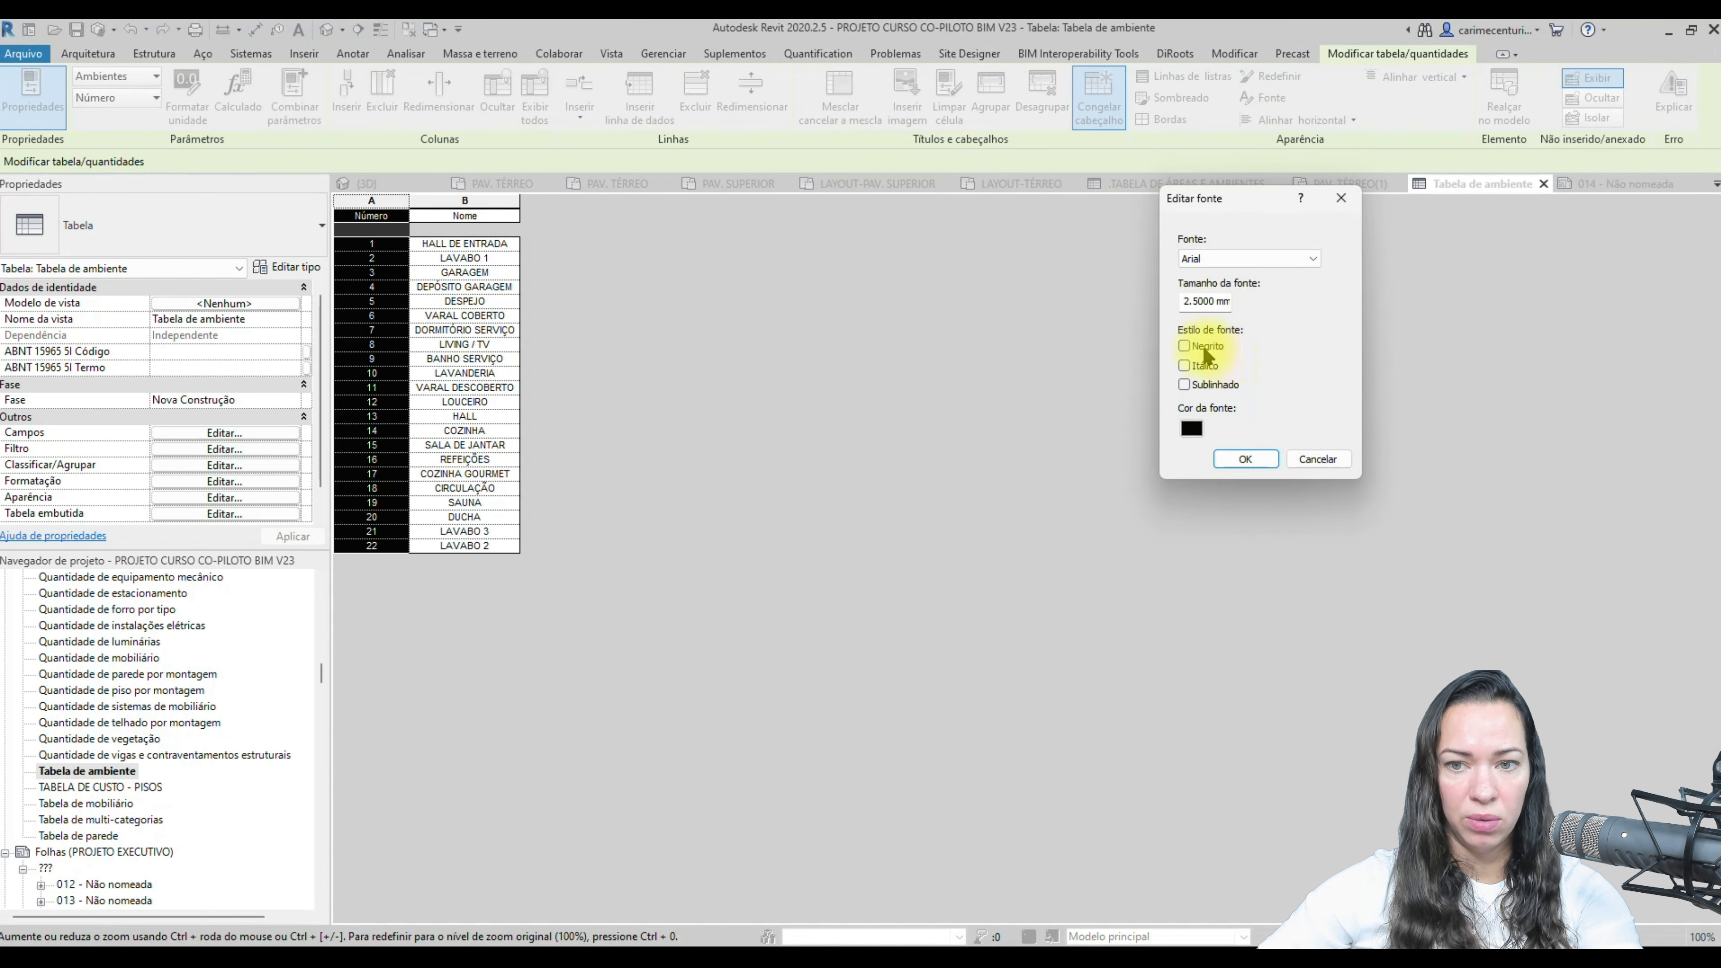
left_click(1238, 463)
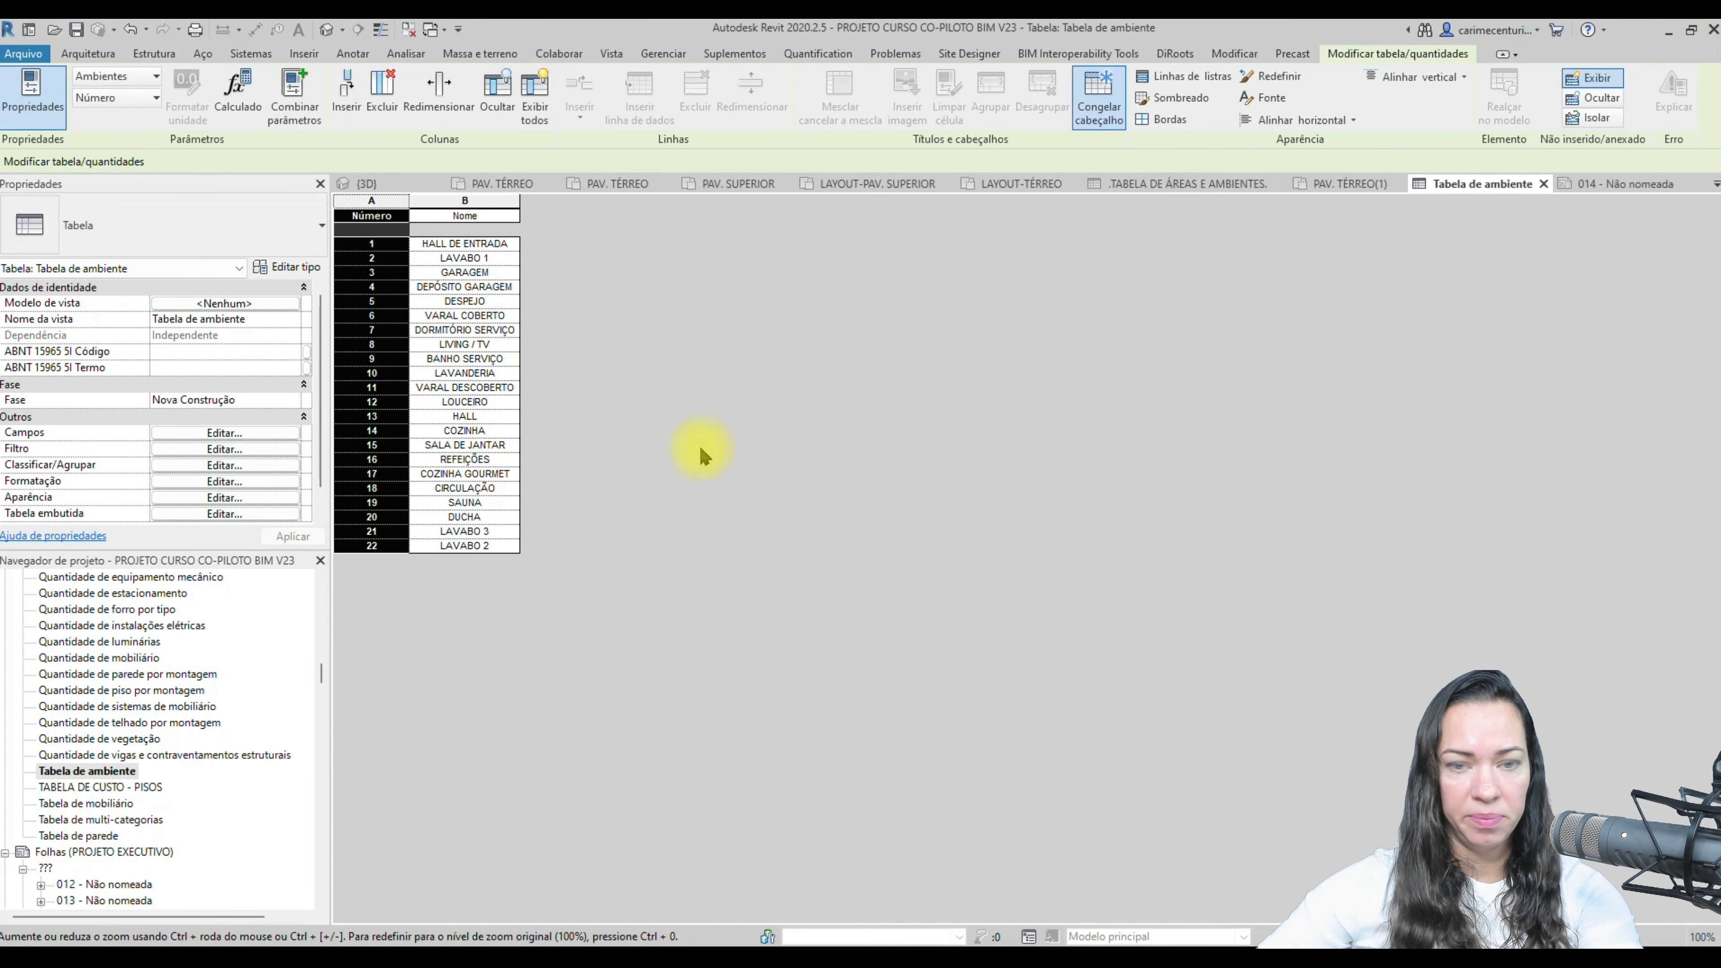
left_click(1619, 183)
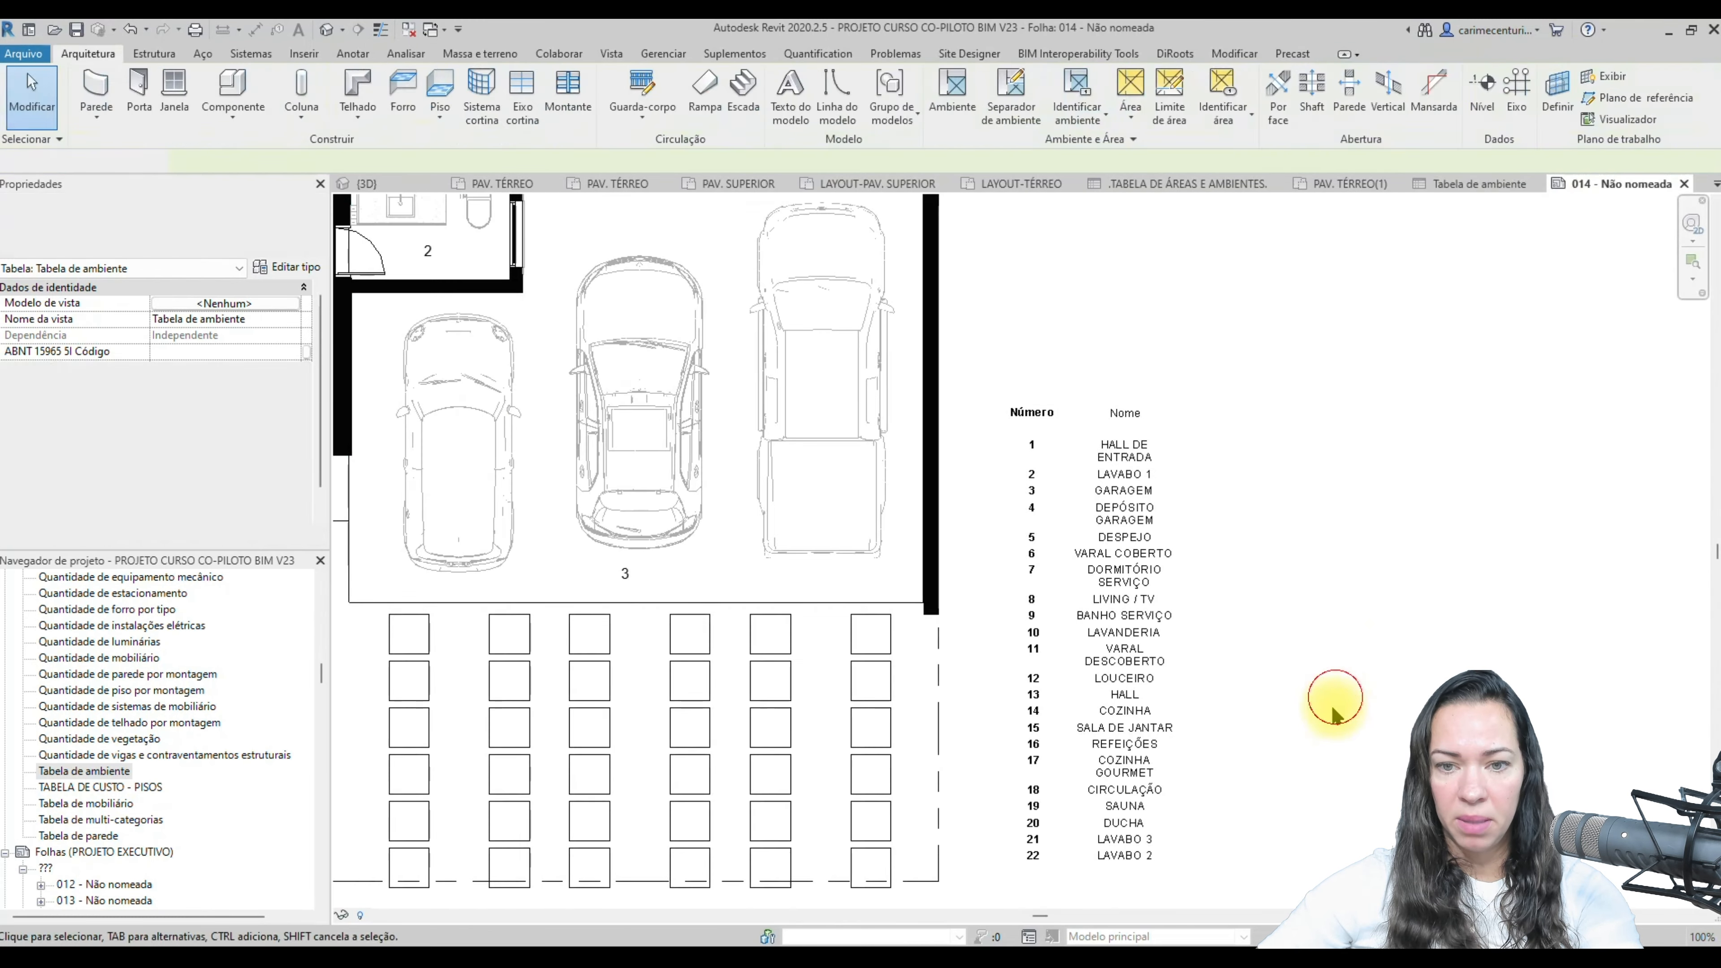
- Turn off the room schedule's column headers in its appearance settings and return to sheet 014
left_click(1112, 424)
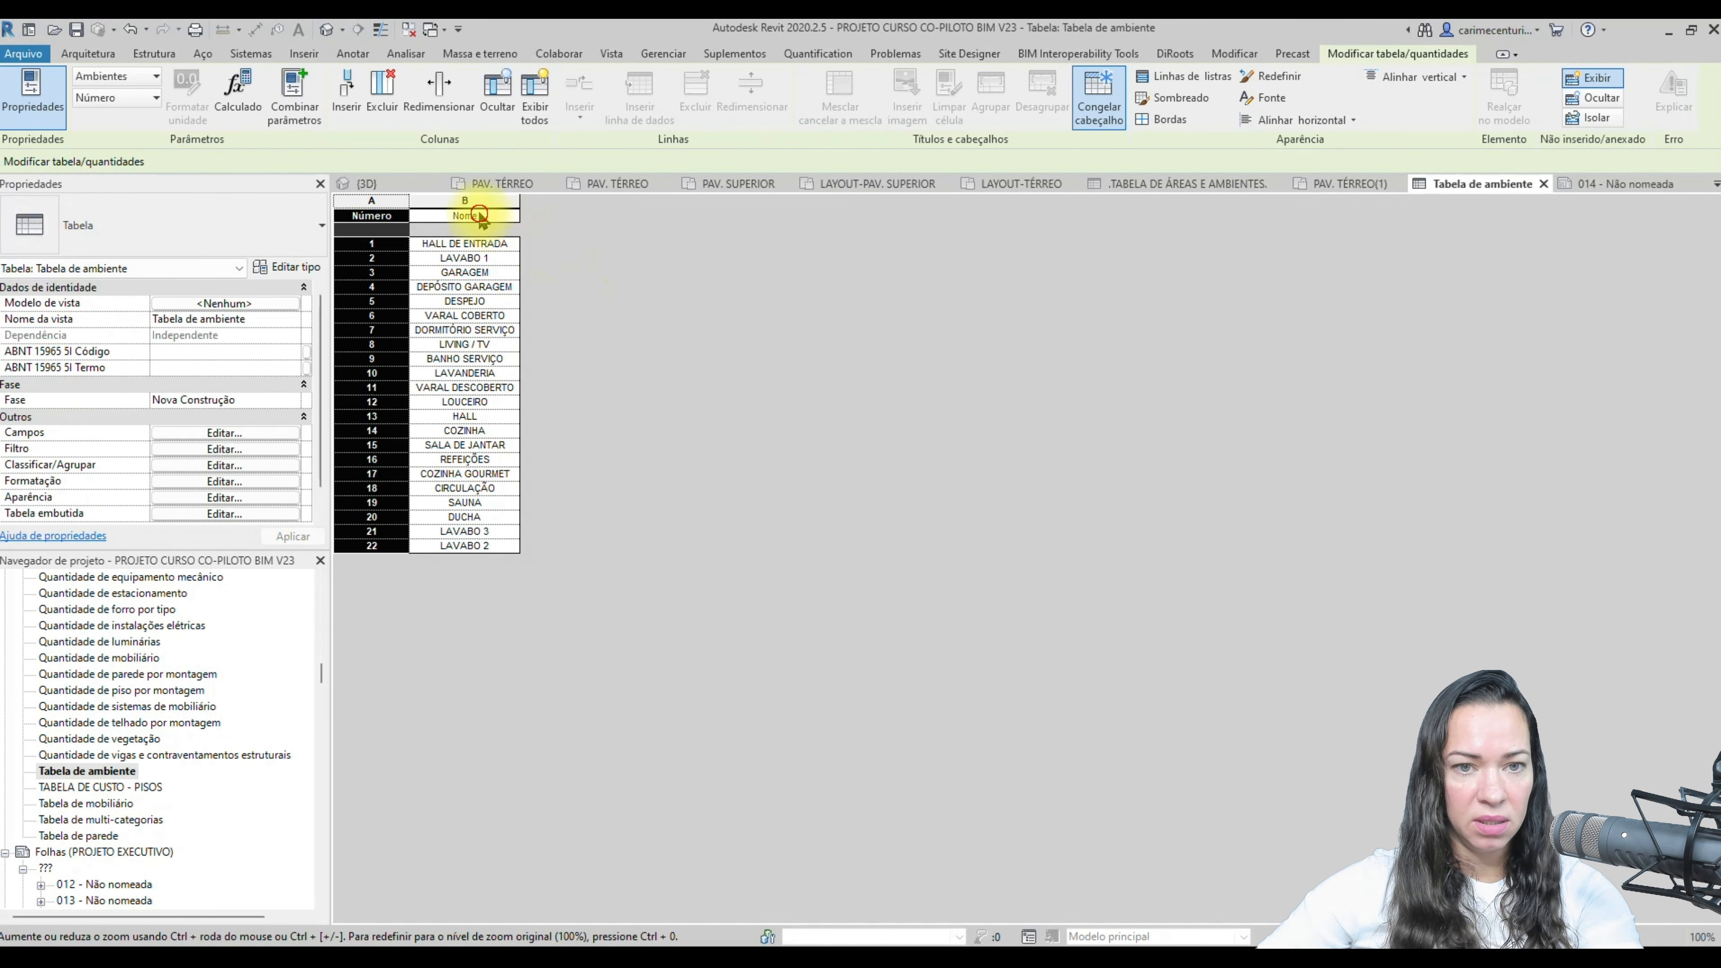
left_click(480, 214)
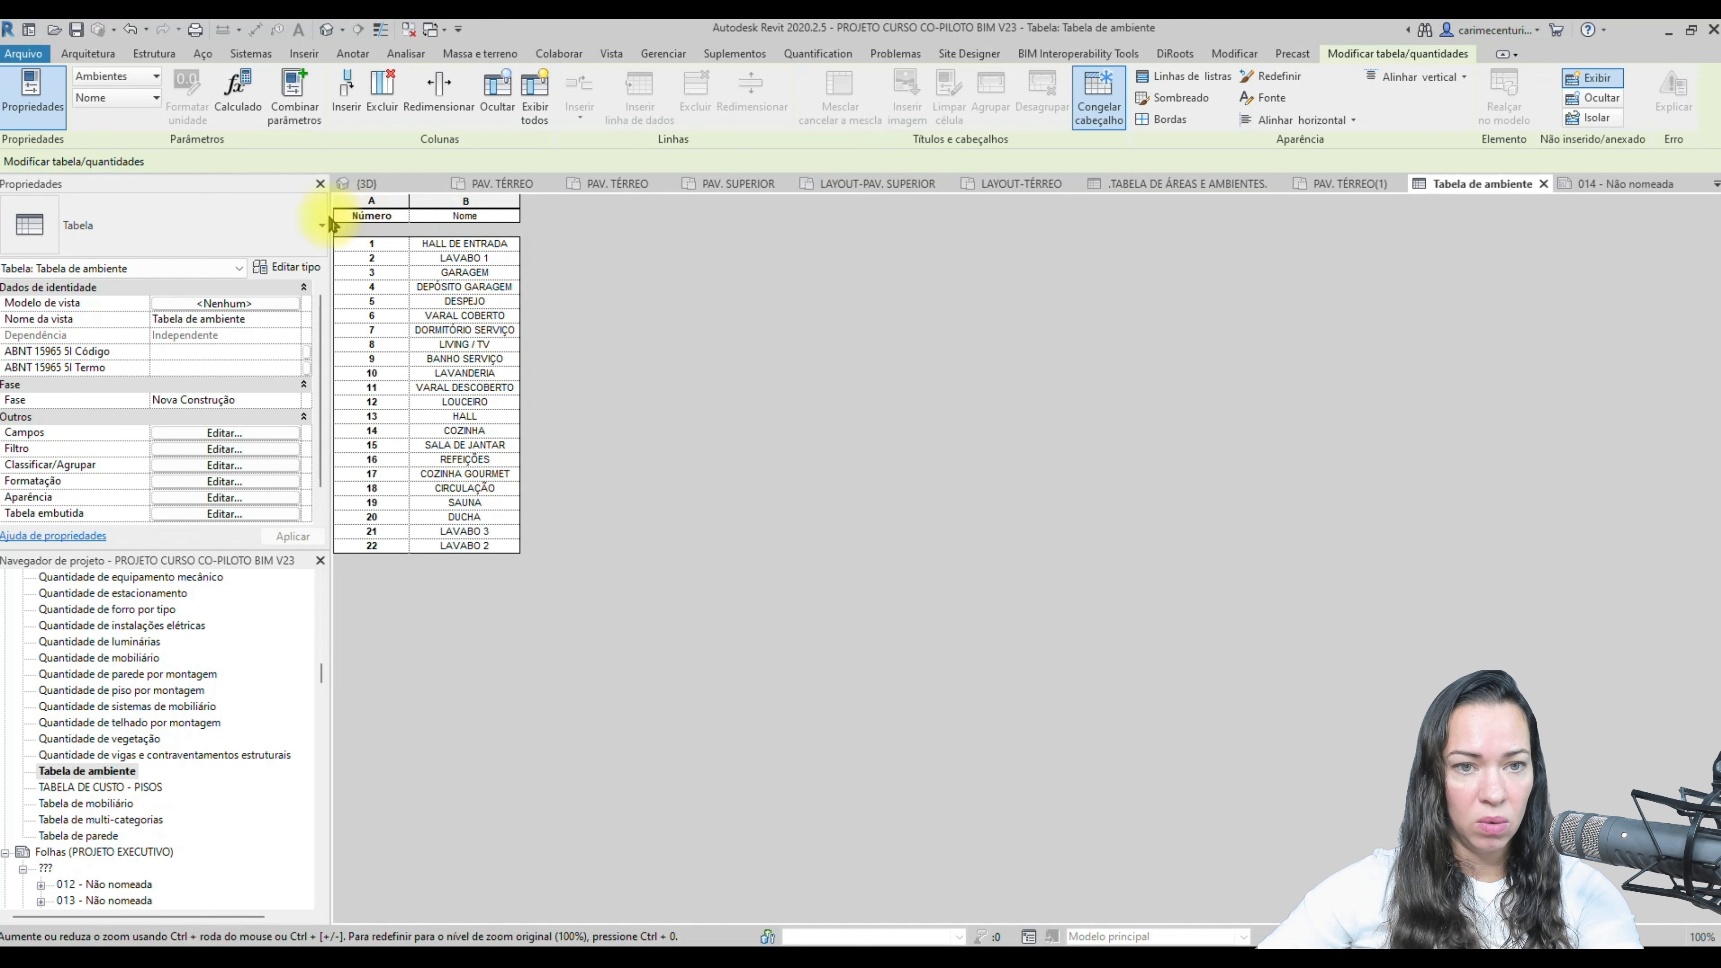
left_click_drag(343, 218, 501, 227)
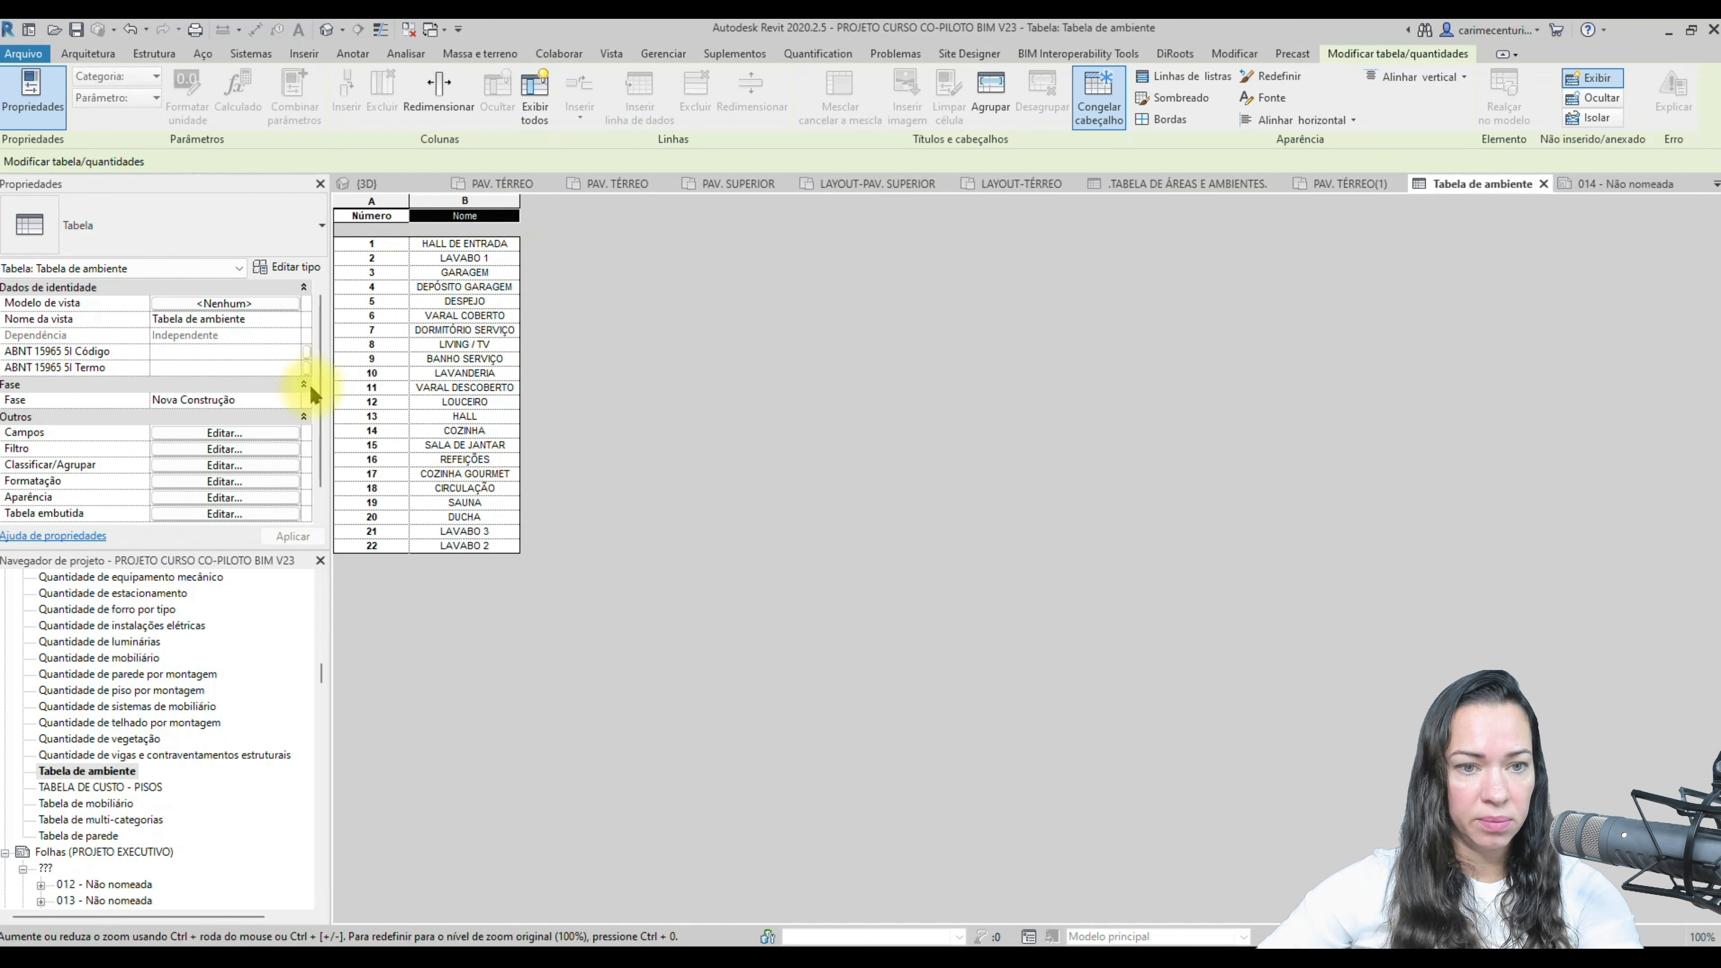
left_click(237, 434)
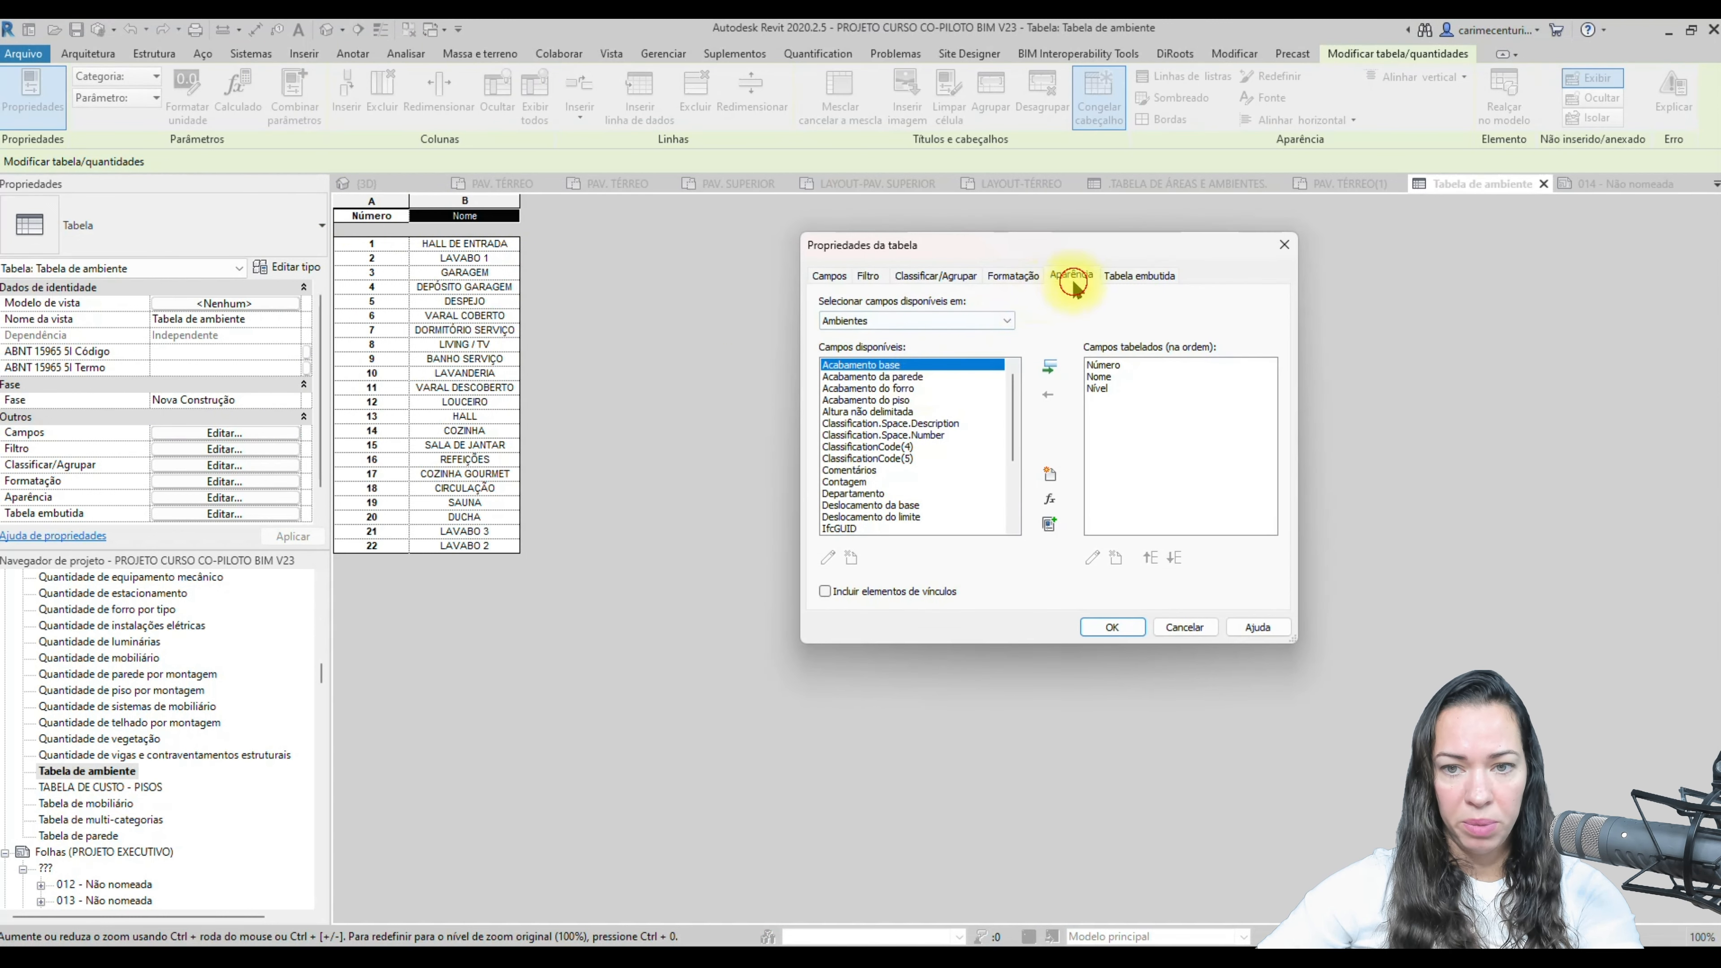
left_click(1154, 283)
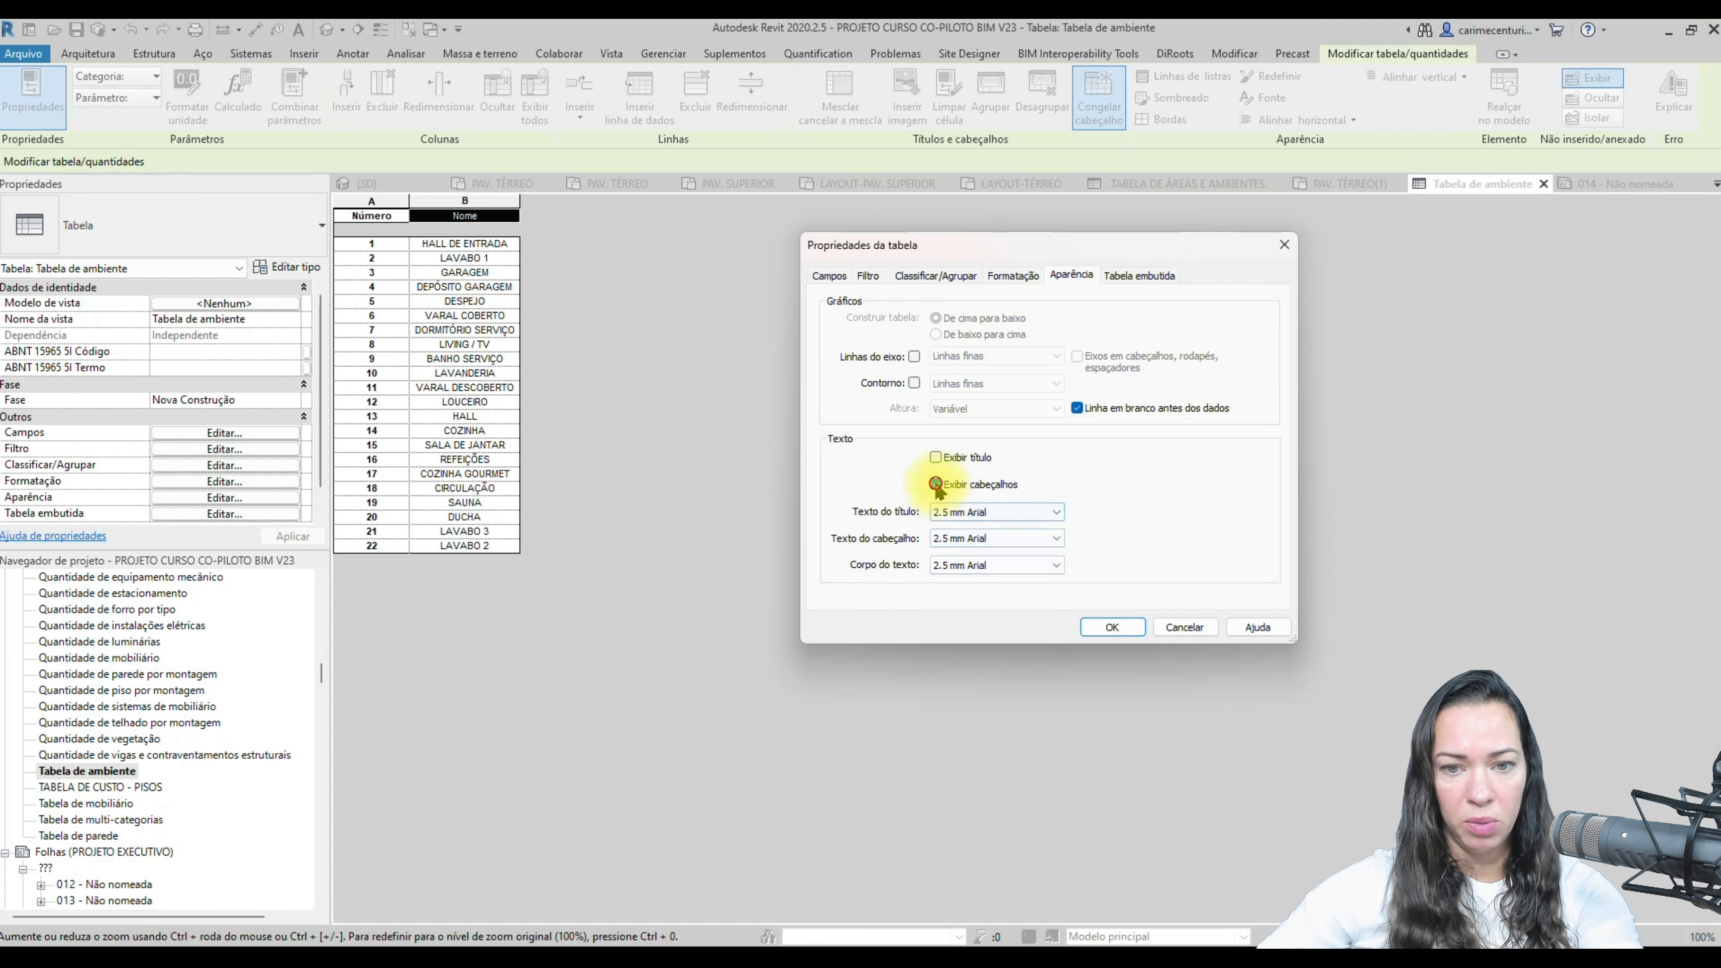
left_click(1113, 627)
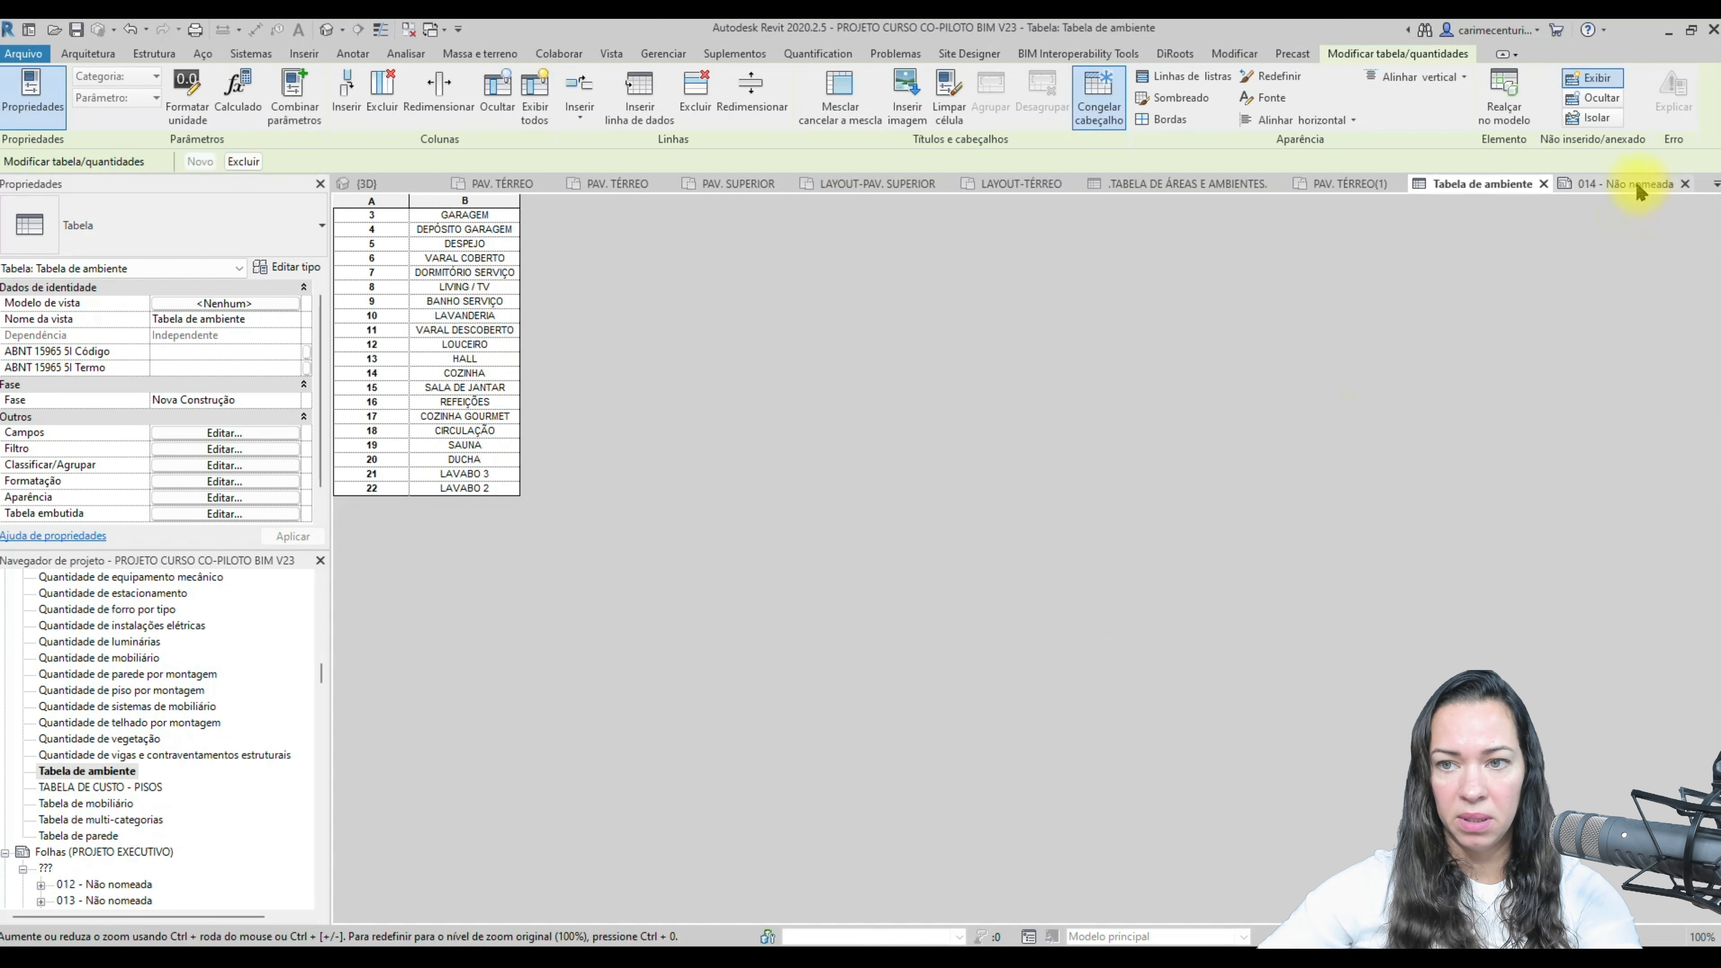
left_click(1626, 184)
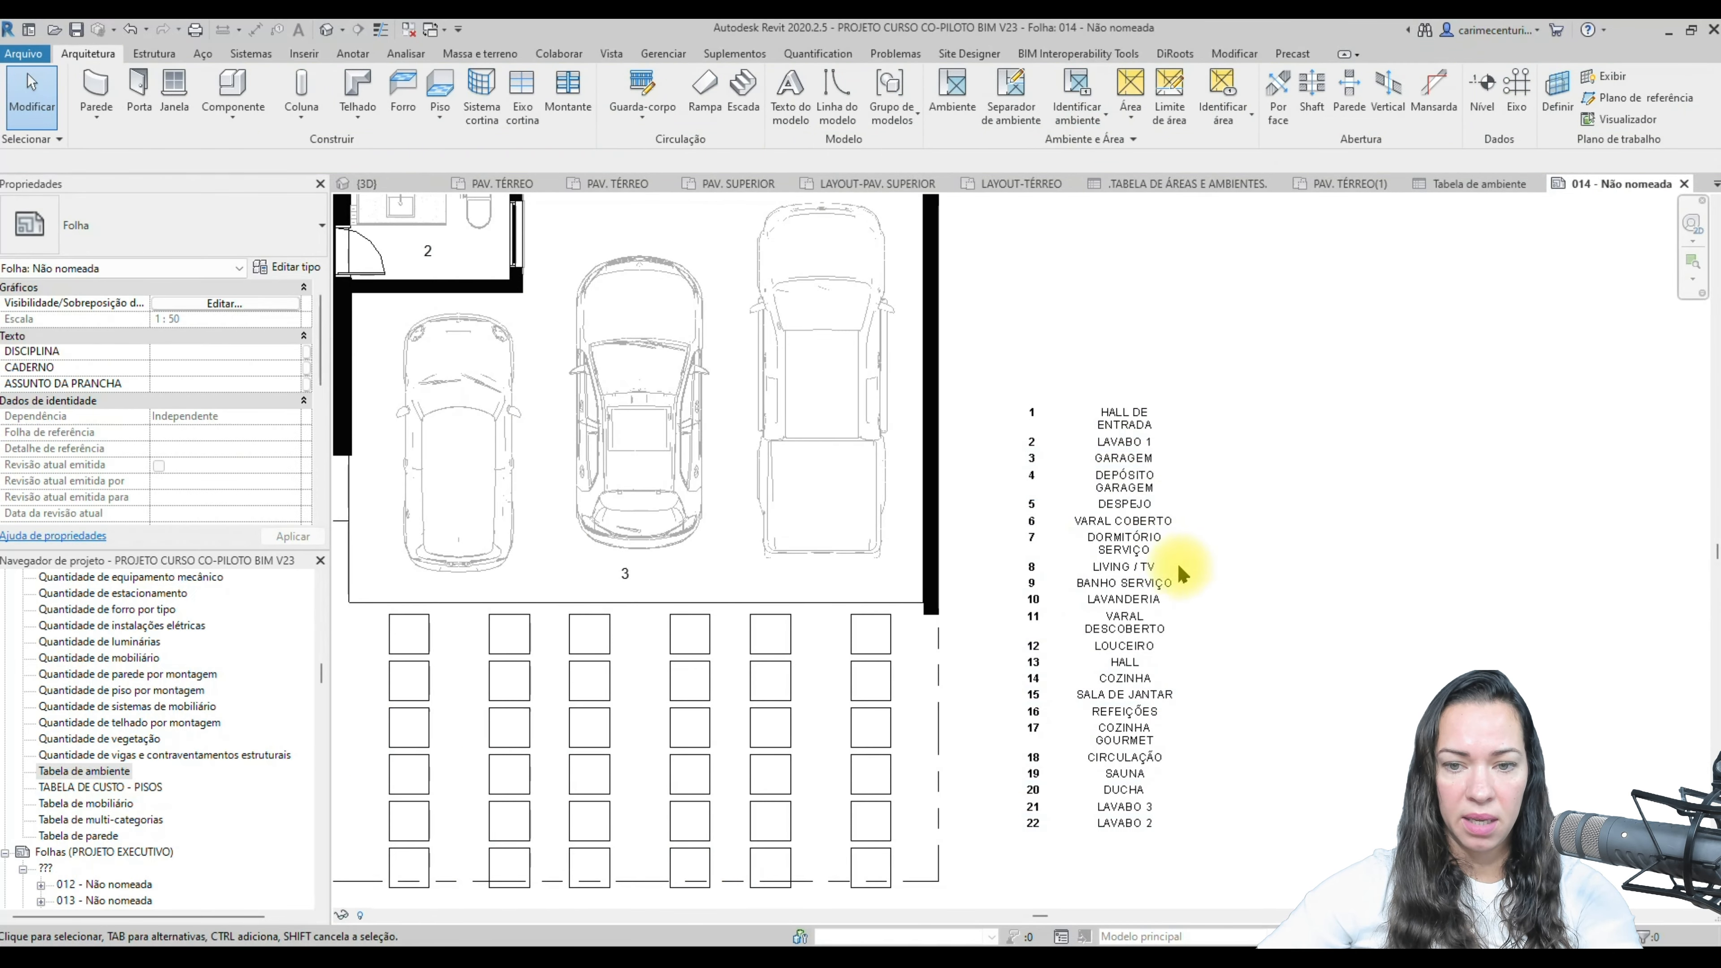
- Widen the Nome column so each room name fits on one line and lower the schedule beside the plan's bottom-right corner
left_click(1182, 575)
left_click_drag(1193, 401, 1222, 395)
left_click(1392, 500)
scroll(1238, 494, "down", 3)
left_click_drag(1218, 532, 1221, 595)
left_click(1330, 508)
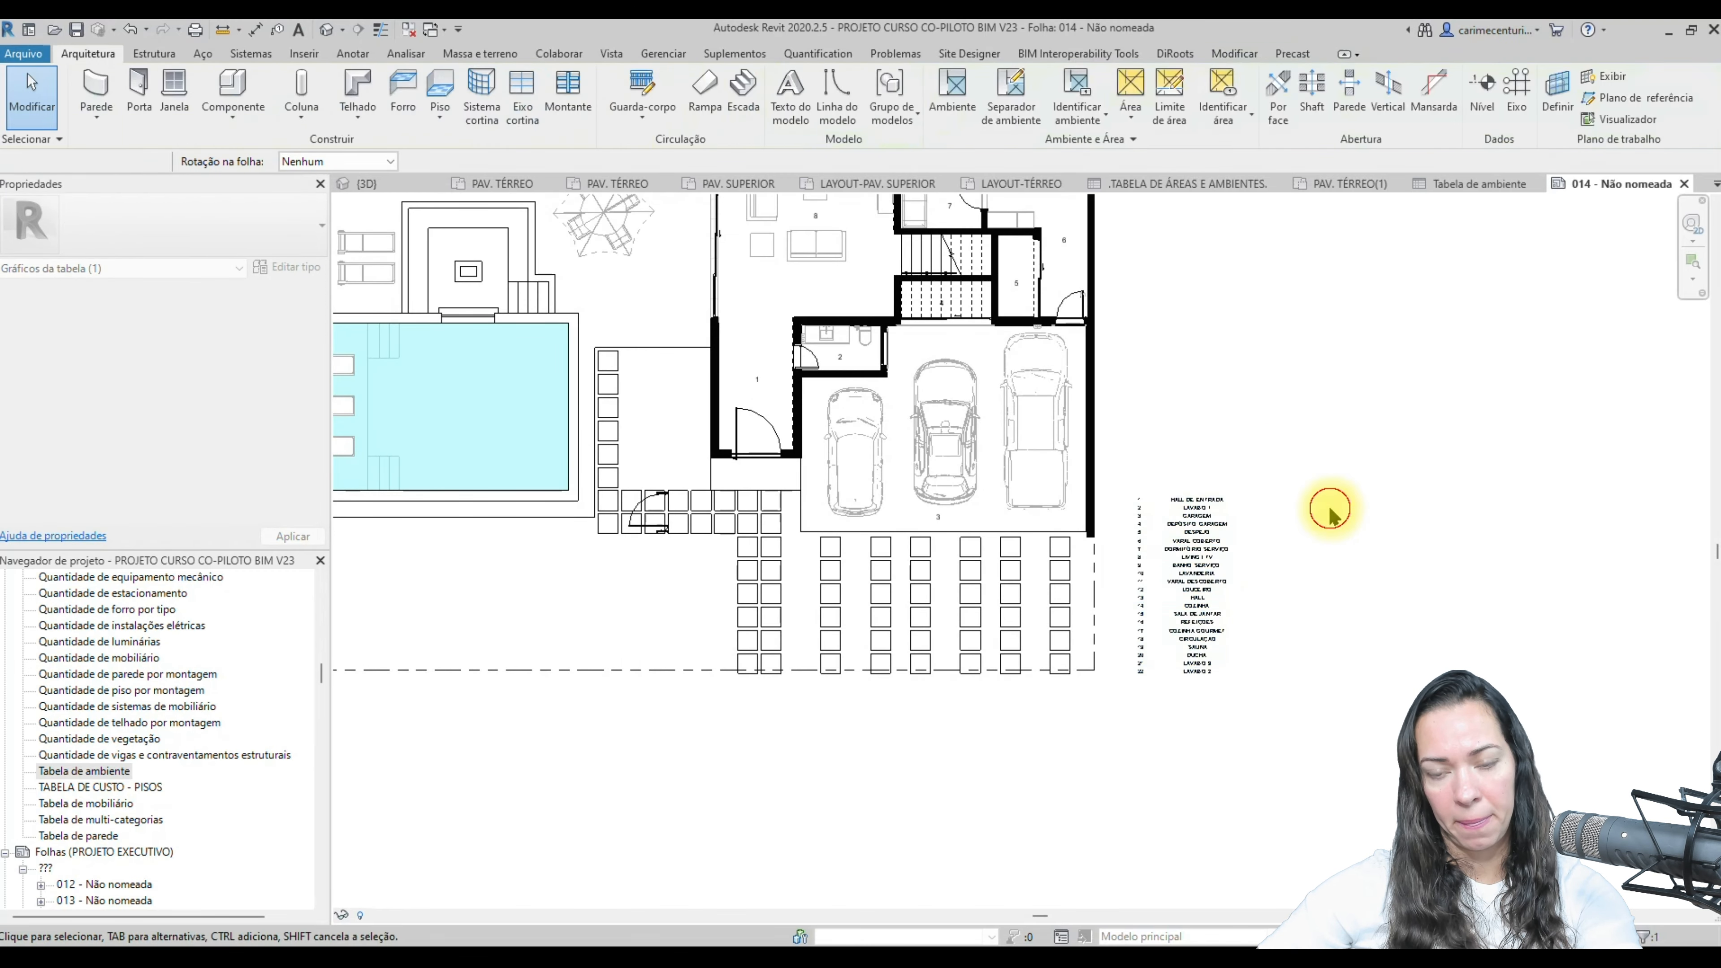
- Examine the finished sheet, comparing the room numbers on the floor plan with the entries in the room schedule
scroll(1145, 566, "up", 5)
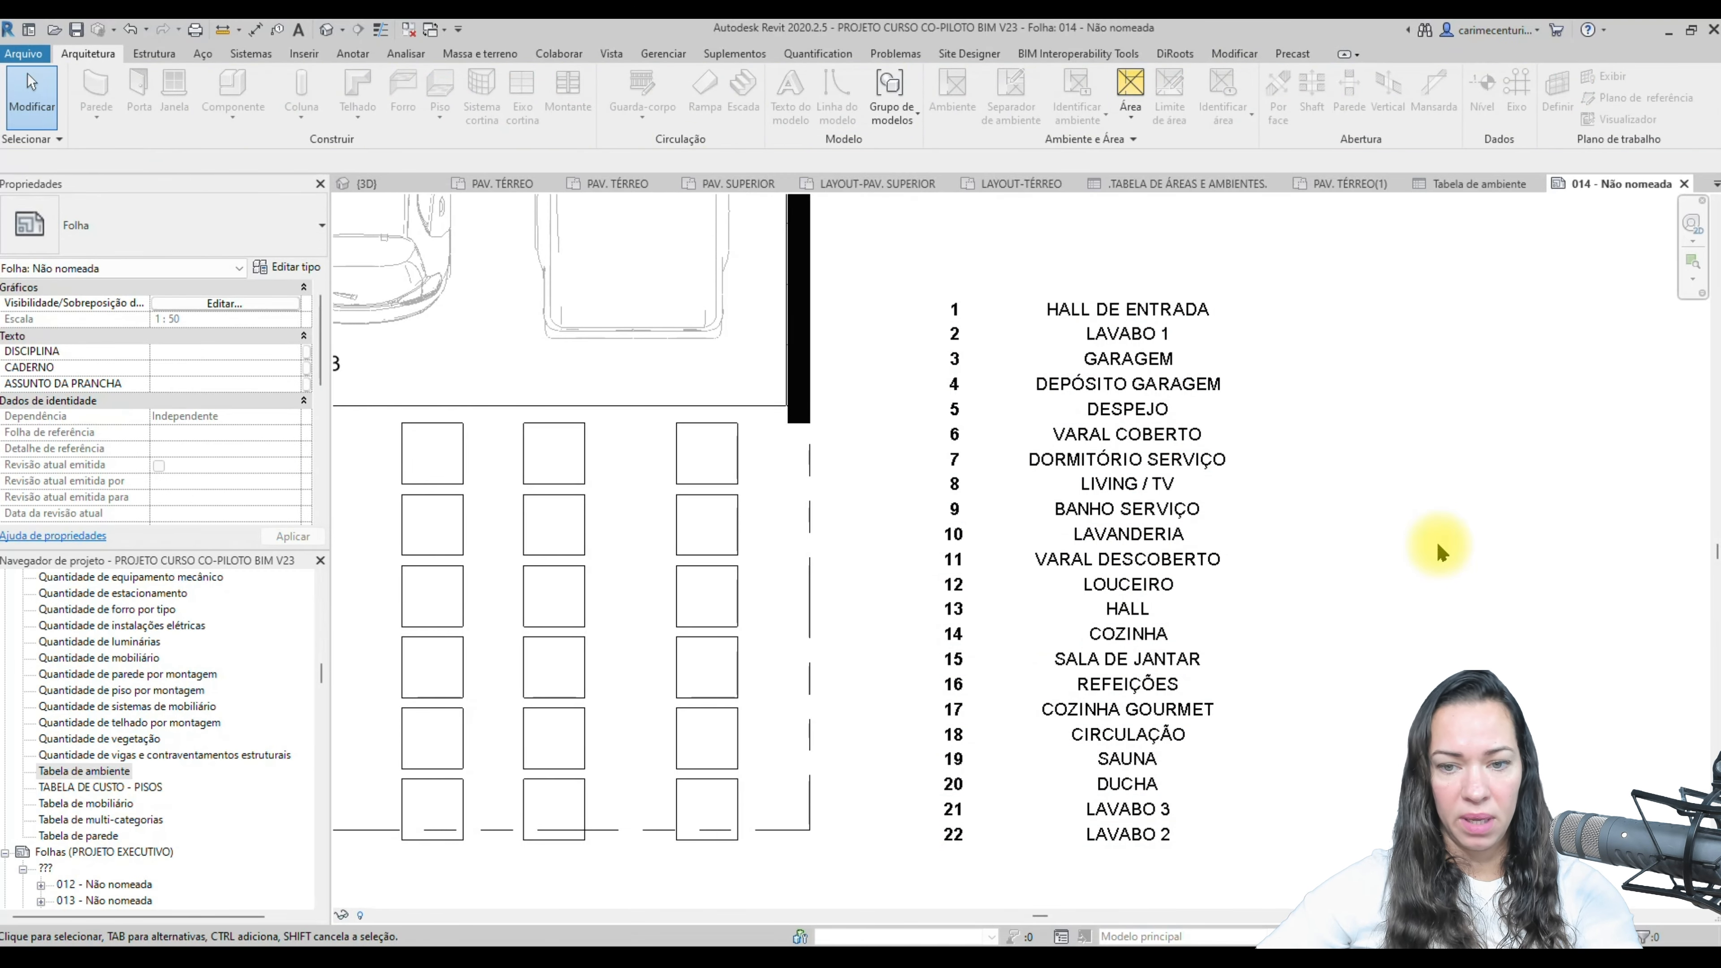
scroll(1428, 416, "down", 6)
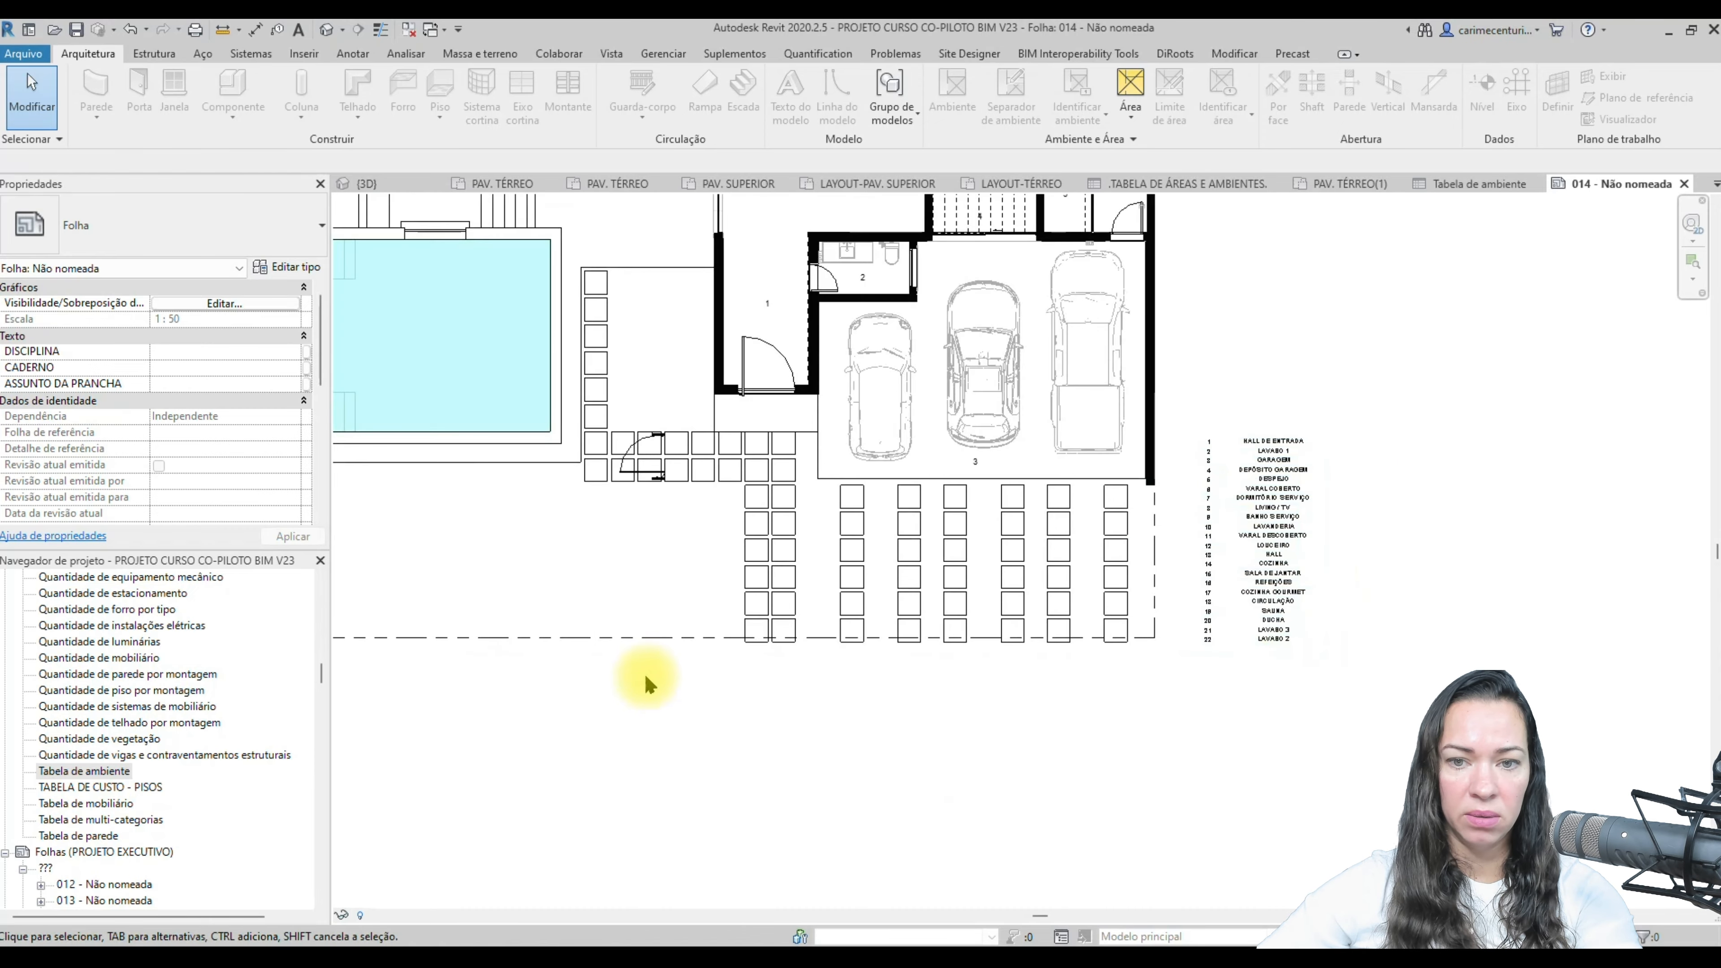
middle_click_drag(484, 435, 692, 634)
scroll(688, 625, "down", 1)
middle_click_drag(727, 299, 659, 486)
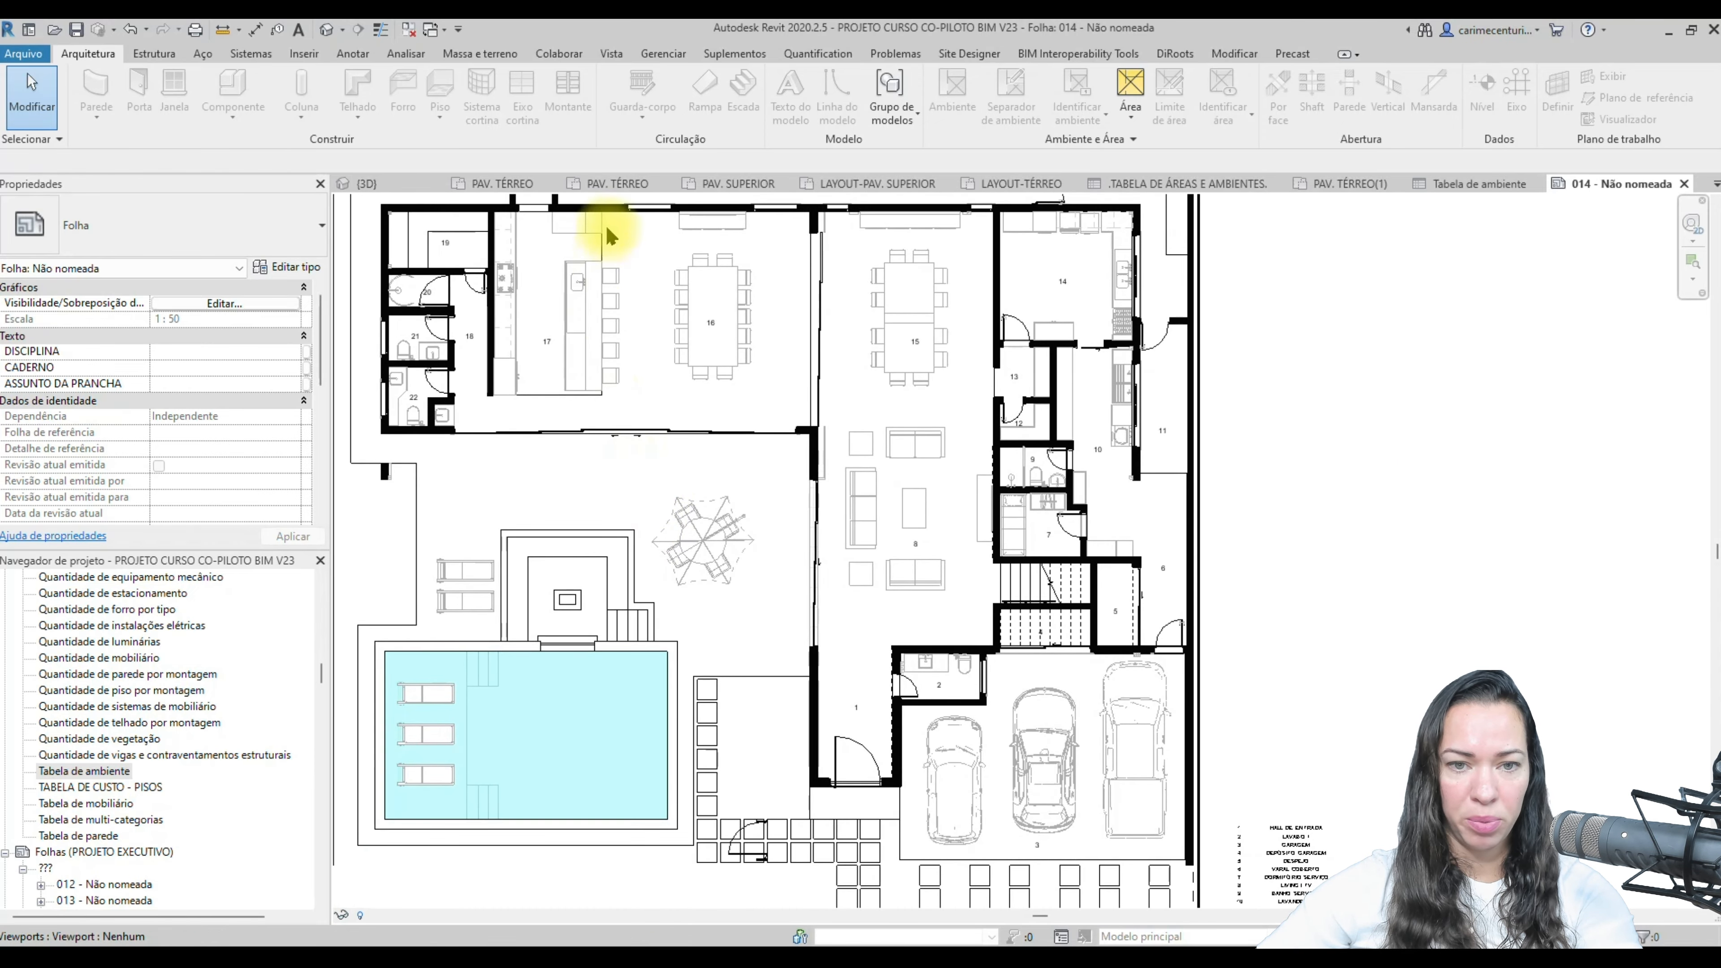
scroll(605, 226, "up", 2)
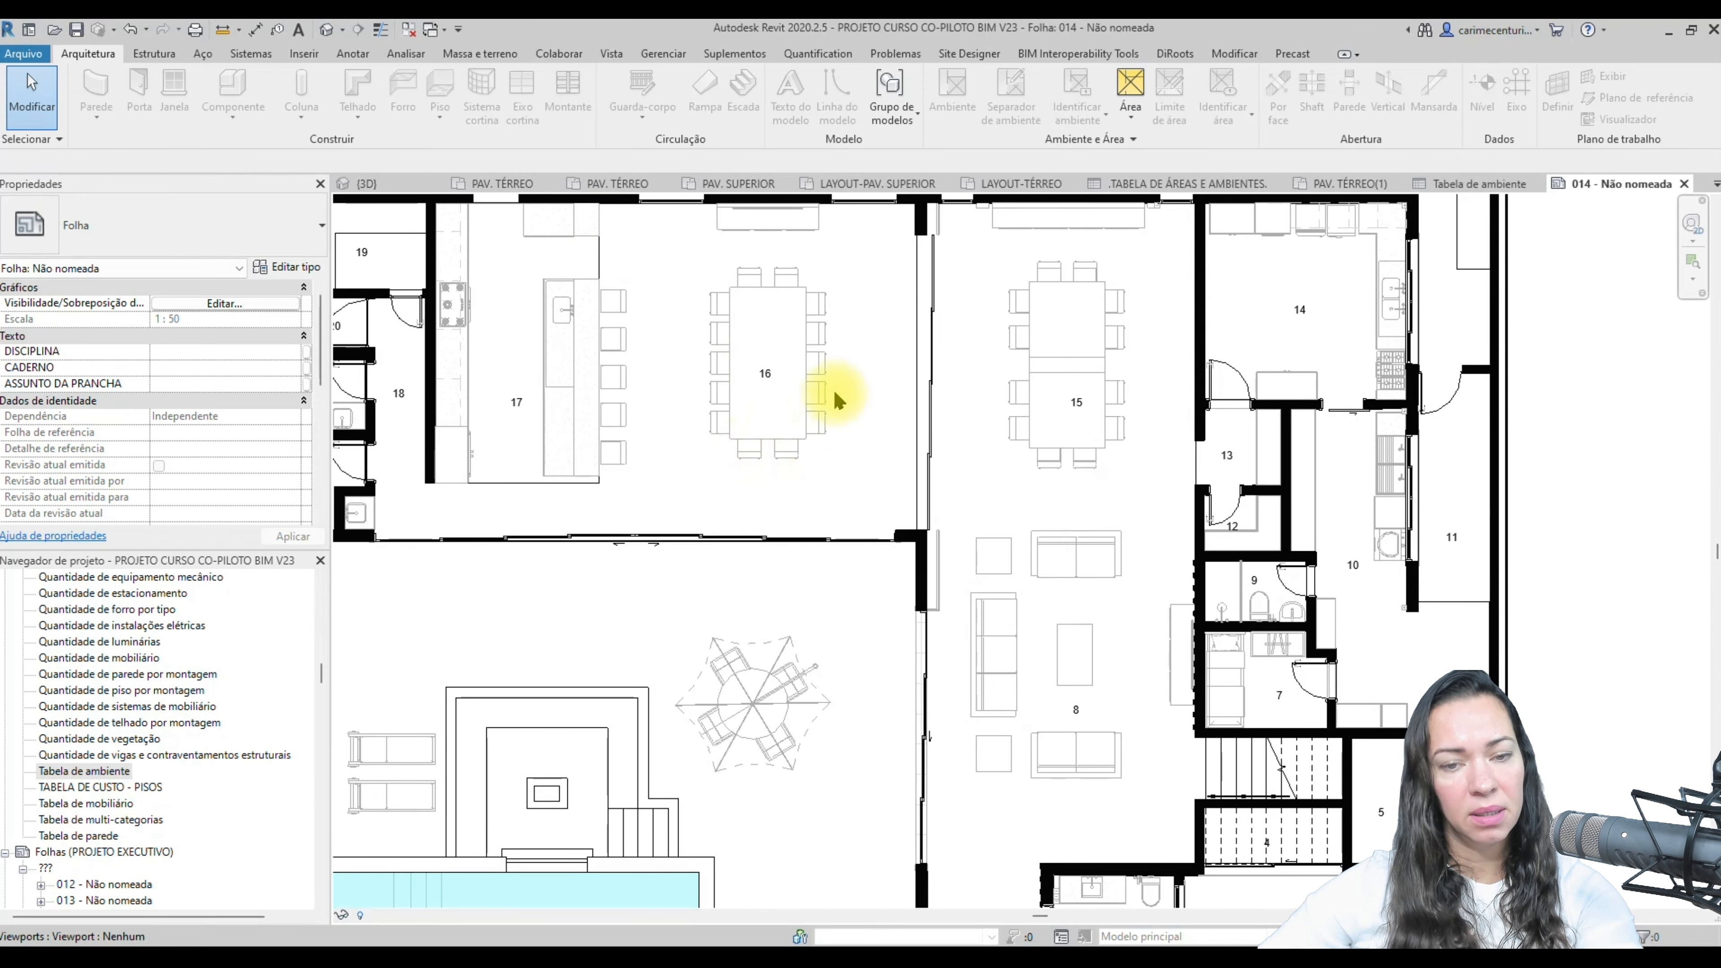
scroll(890, 325, "down", 1)
middle_click_drag(1038, 788, 1010, 757)
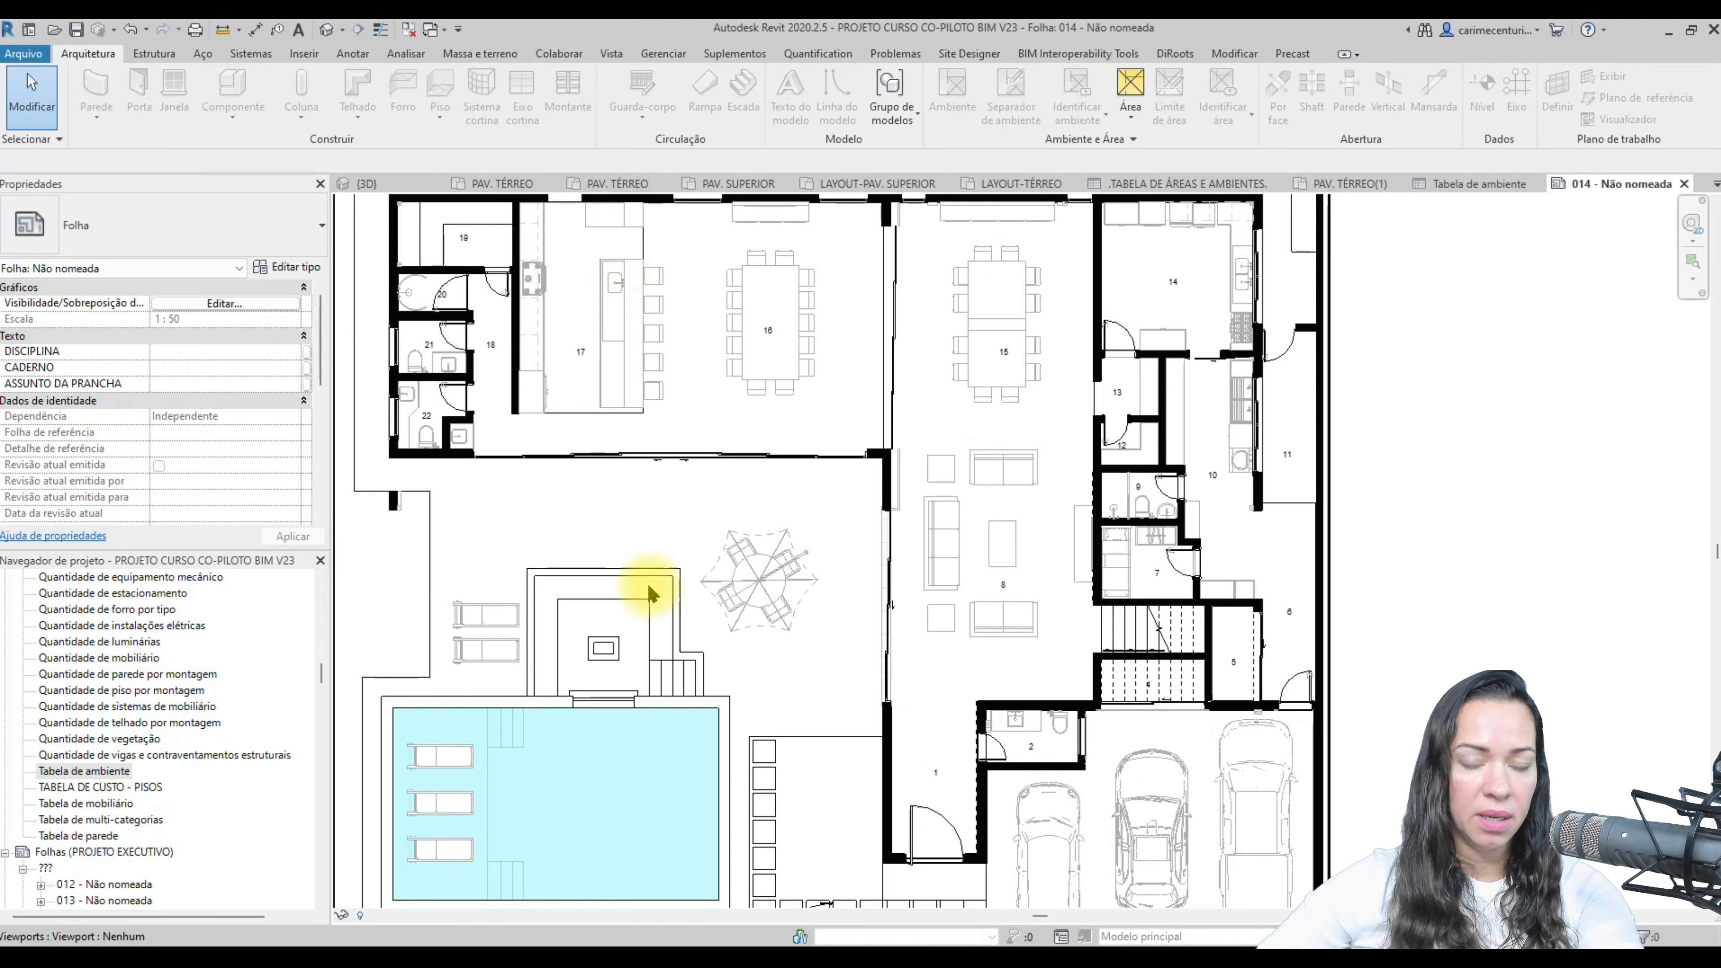
left_click(1390, 493)
middle_click_drag(1440, 456, 1419, 487)
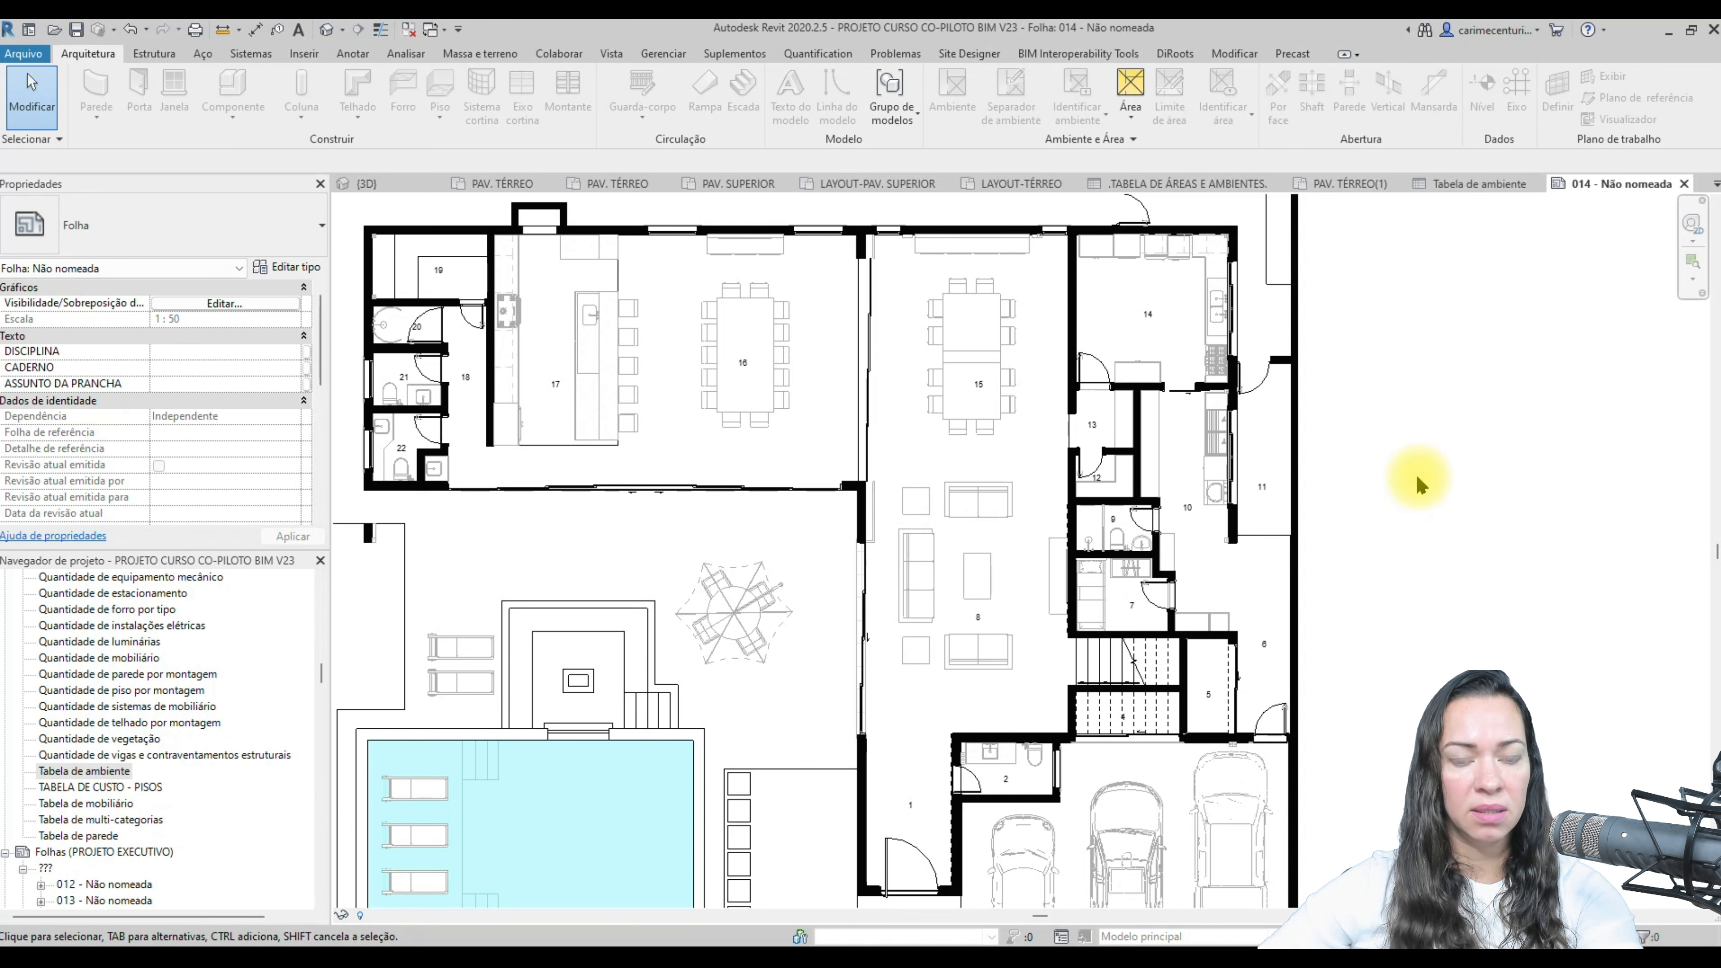
middle_click_drag(1497, 508, 1471, 481)
scroll(1495, 463, "down", 1)
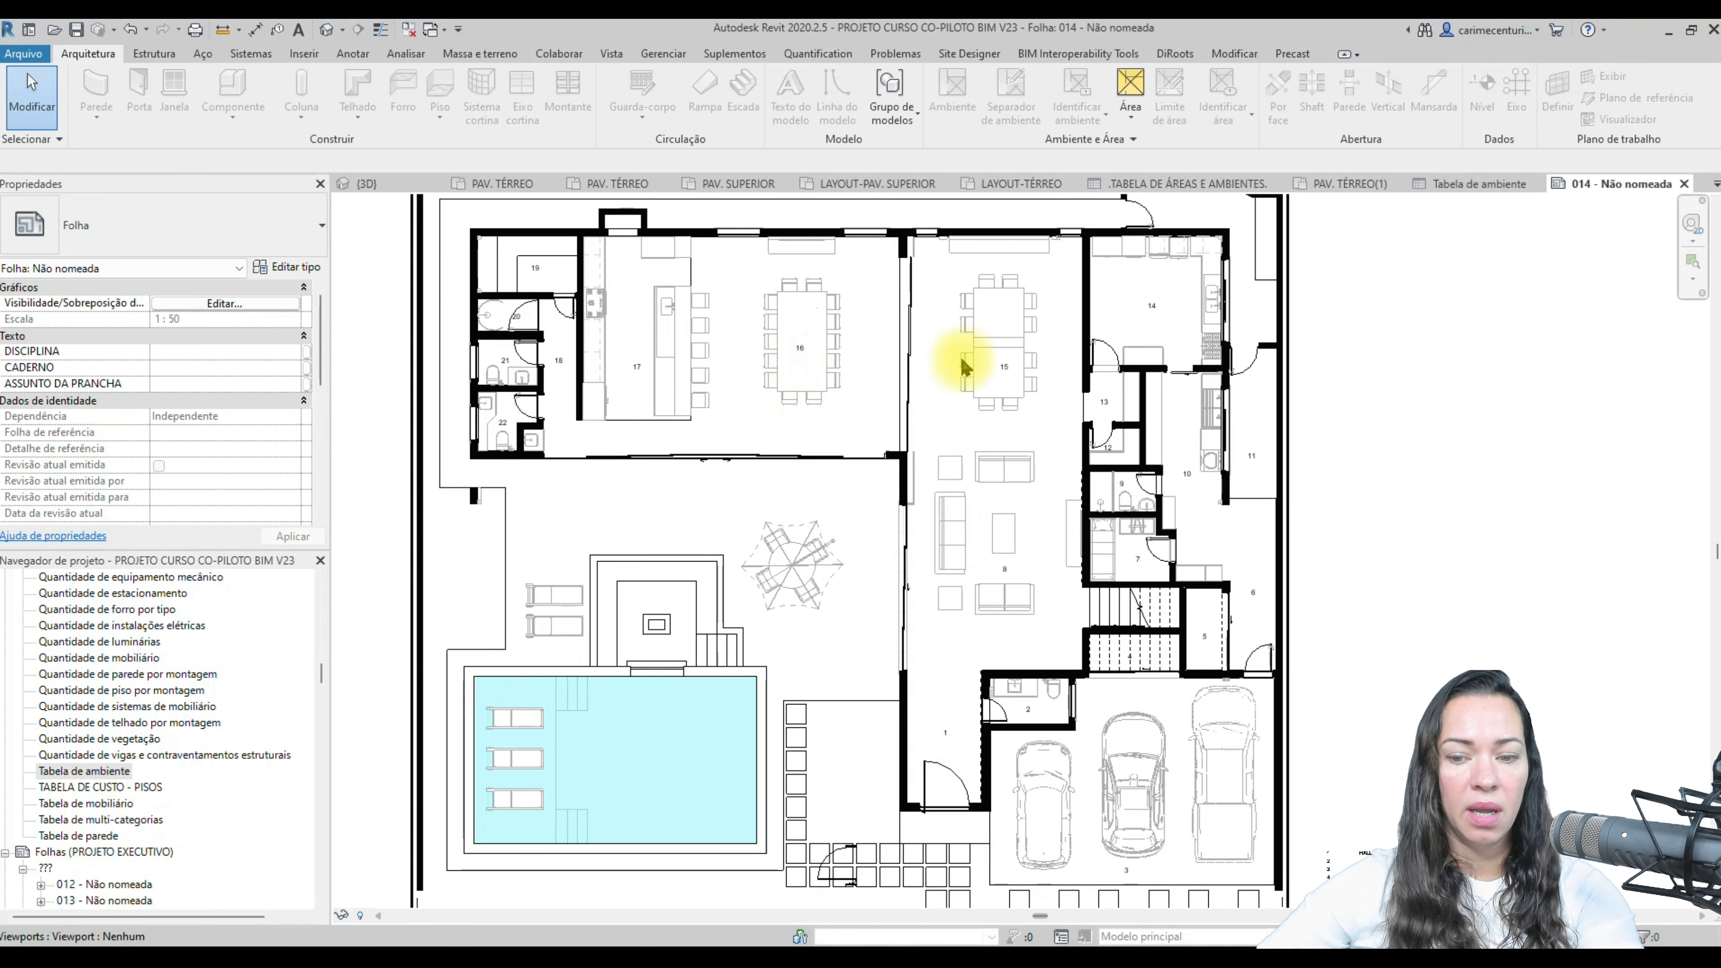
middle_click_drag(1414, 584, 1369, 573)
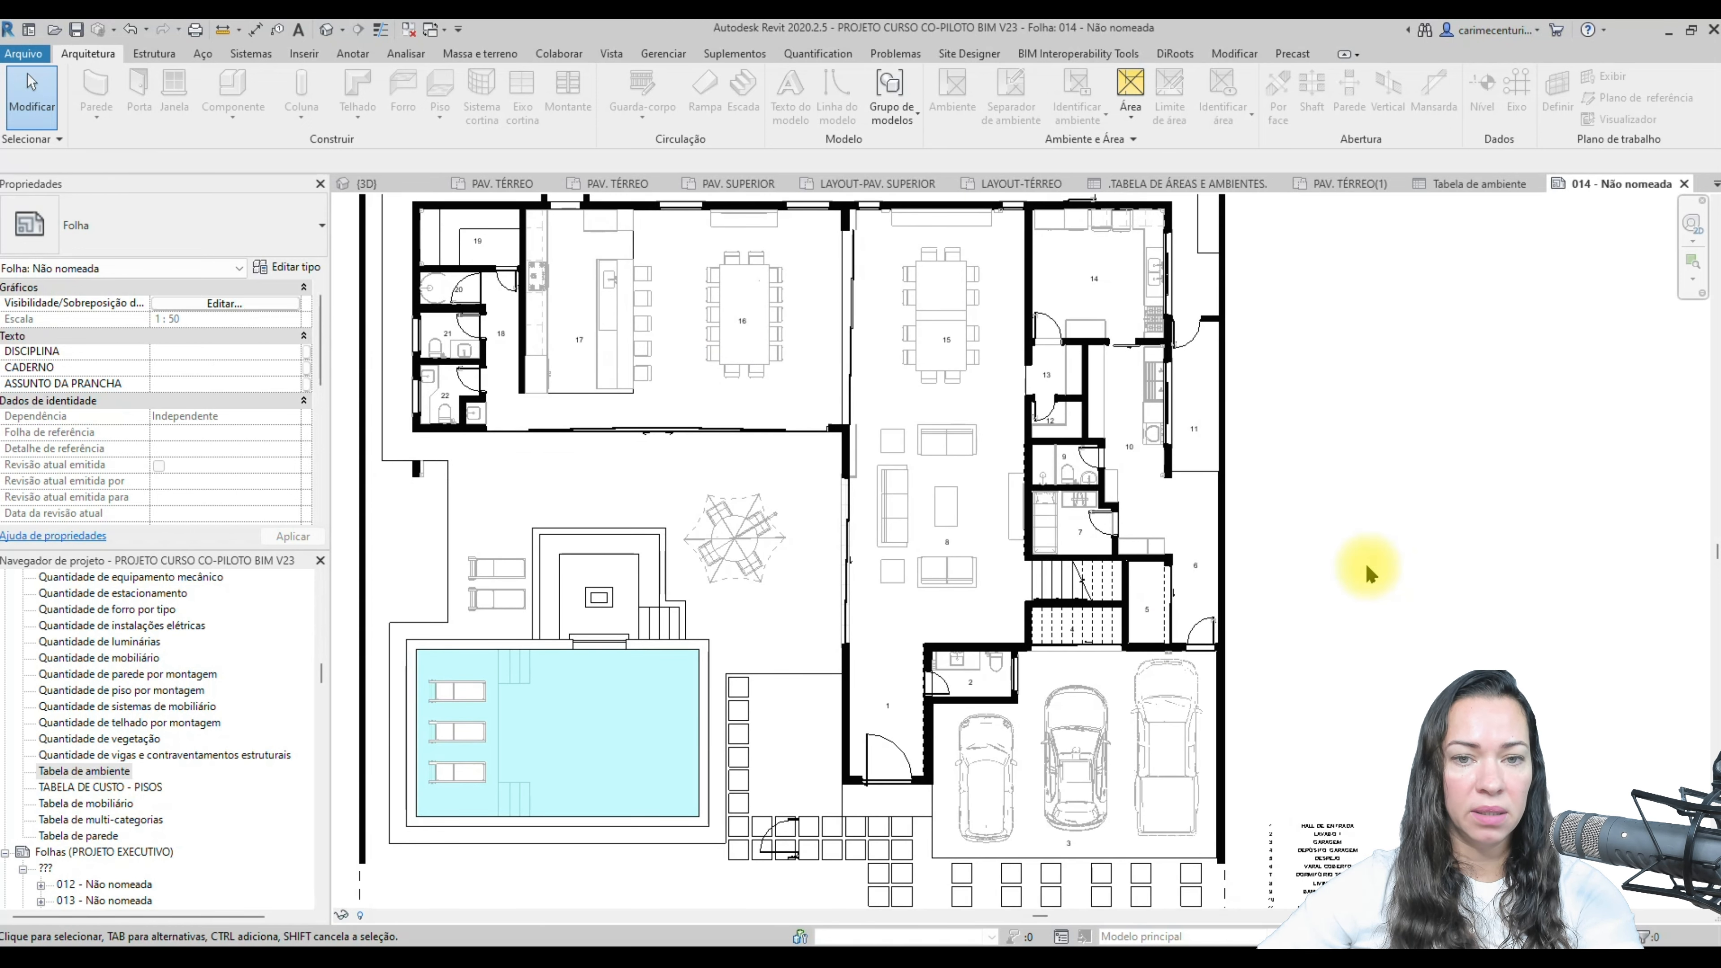
scroll(1365, 566, "down", 2)
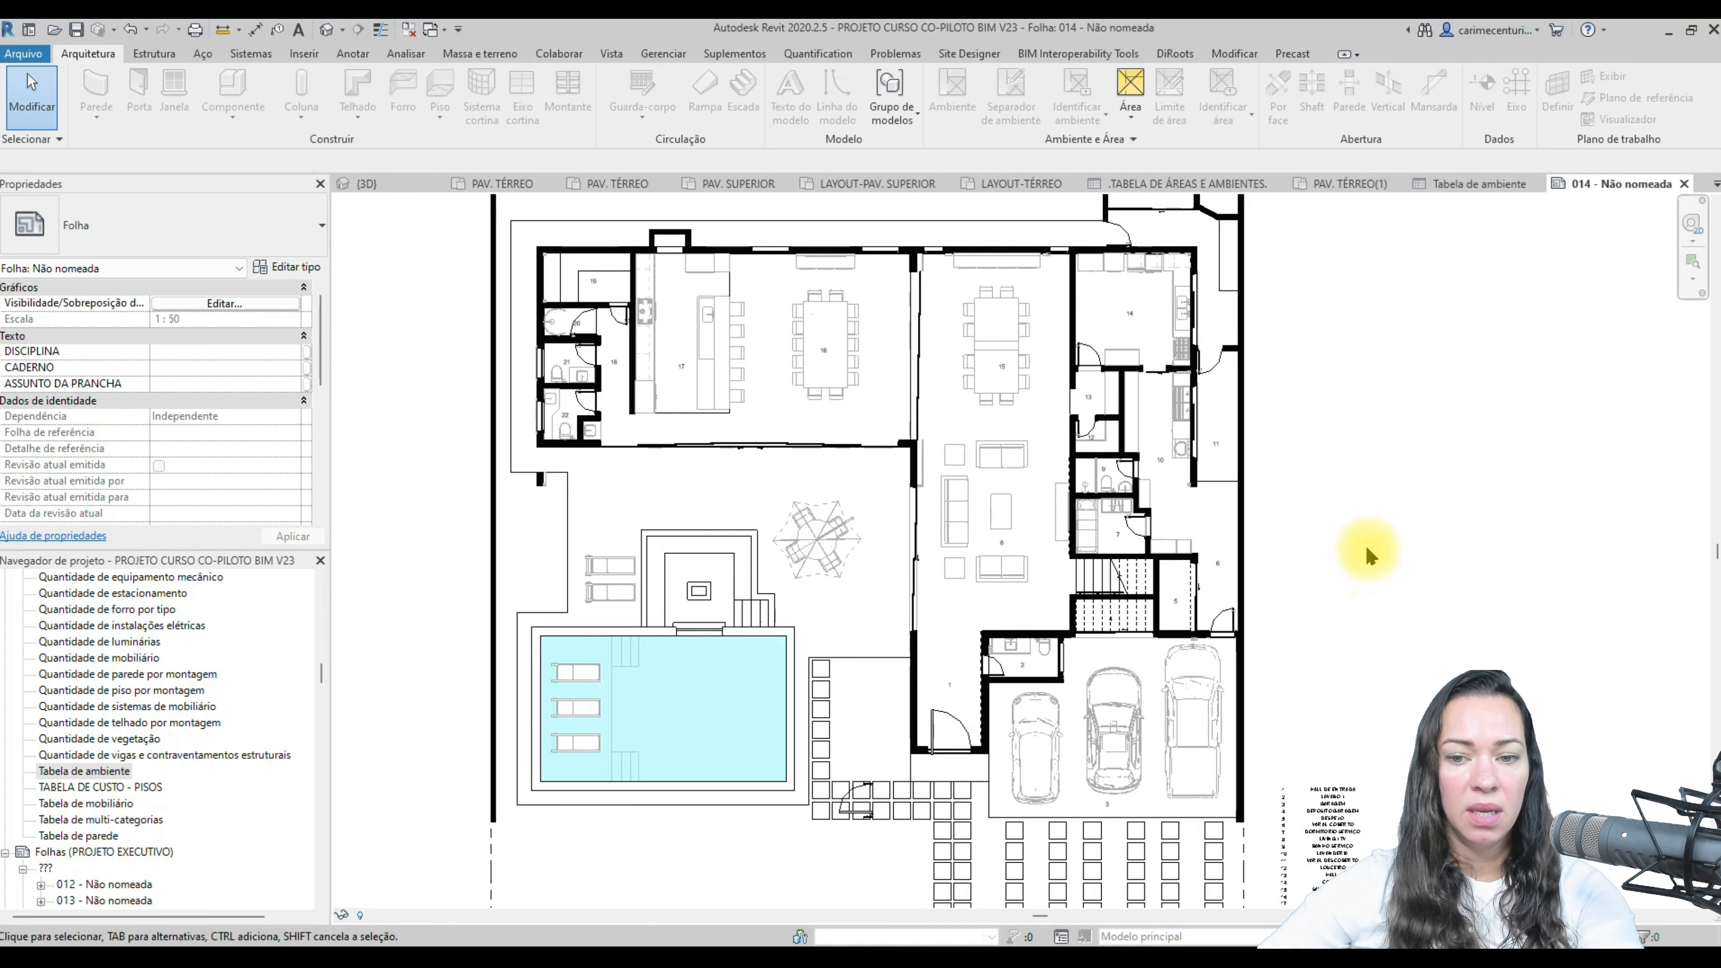
middle_click_drag(1363, 568, 1333, 575)
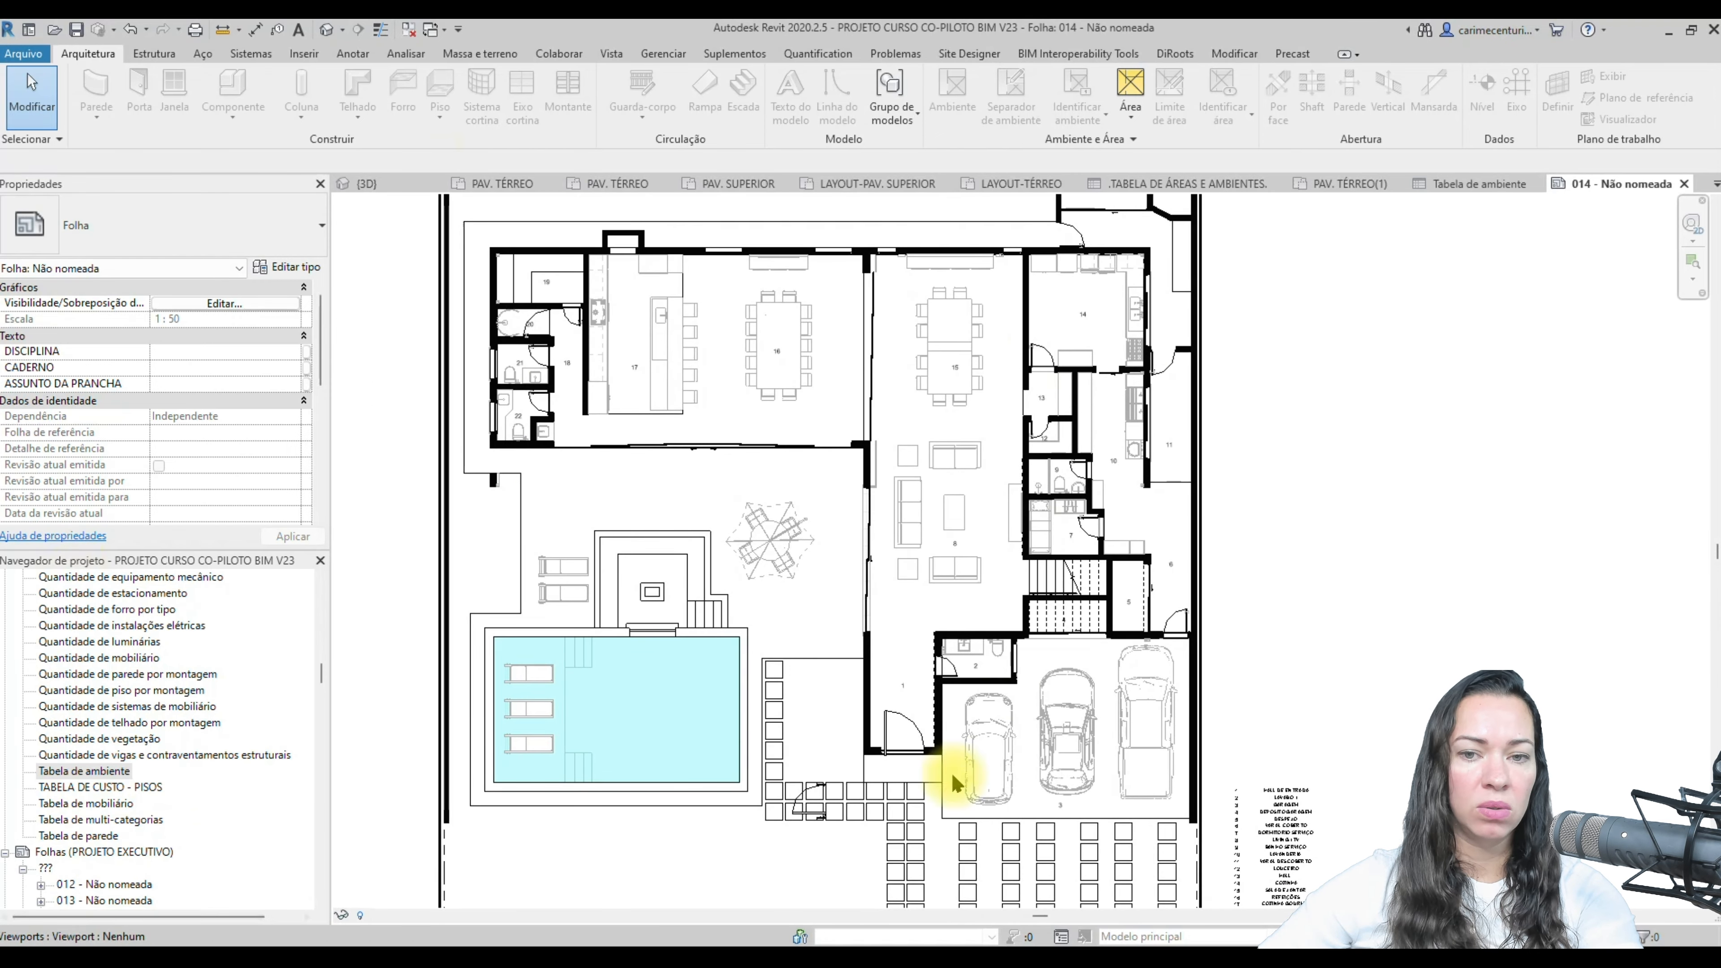
middle_click_drag(1490, 570, 1462, 579)
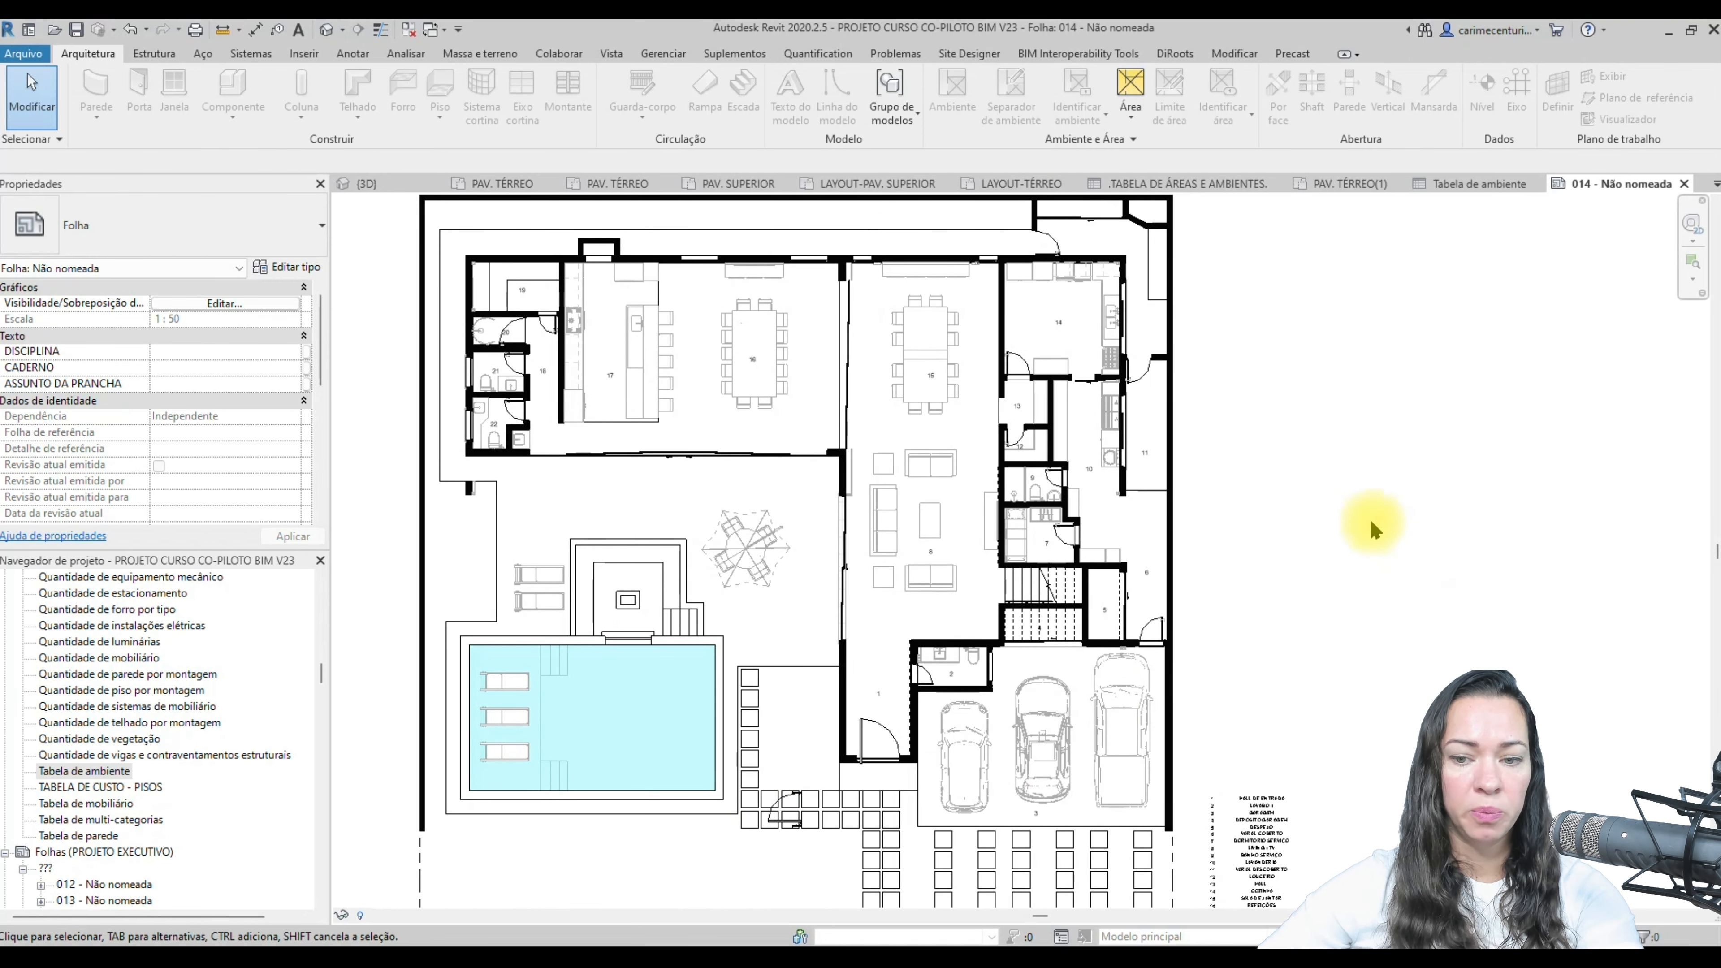
scroll(1406, 539, "down", 1)
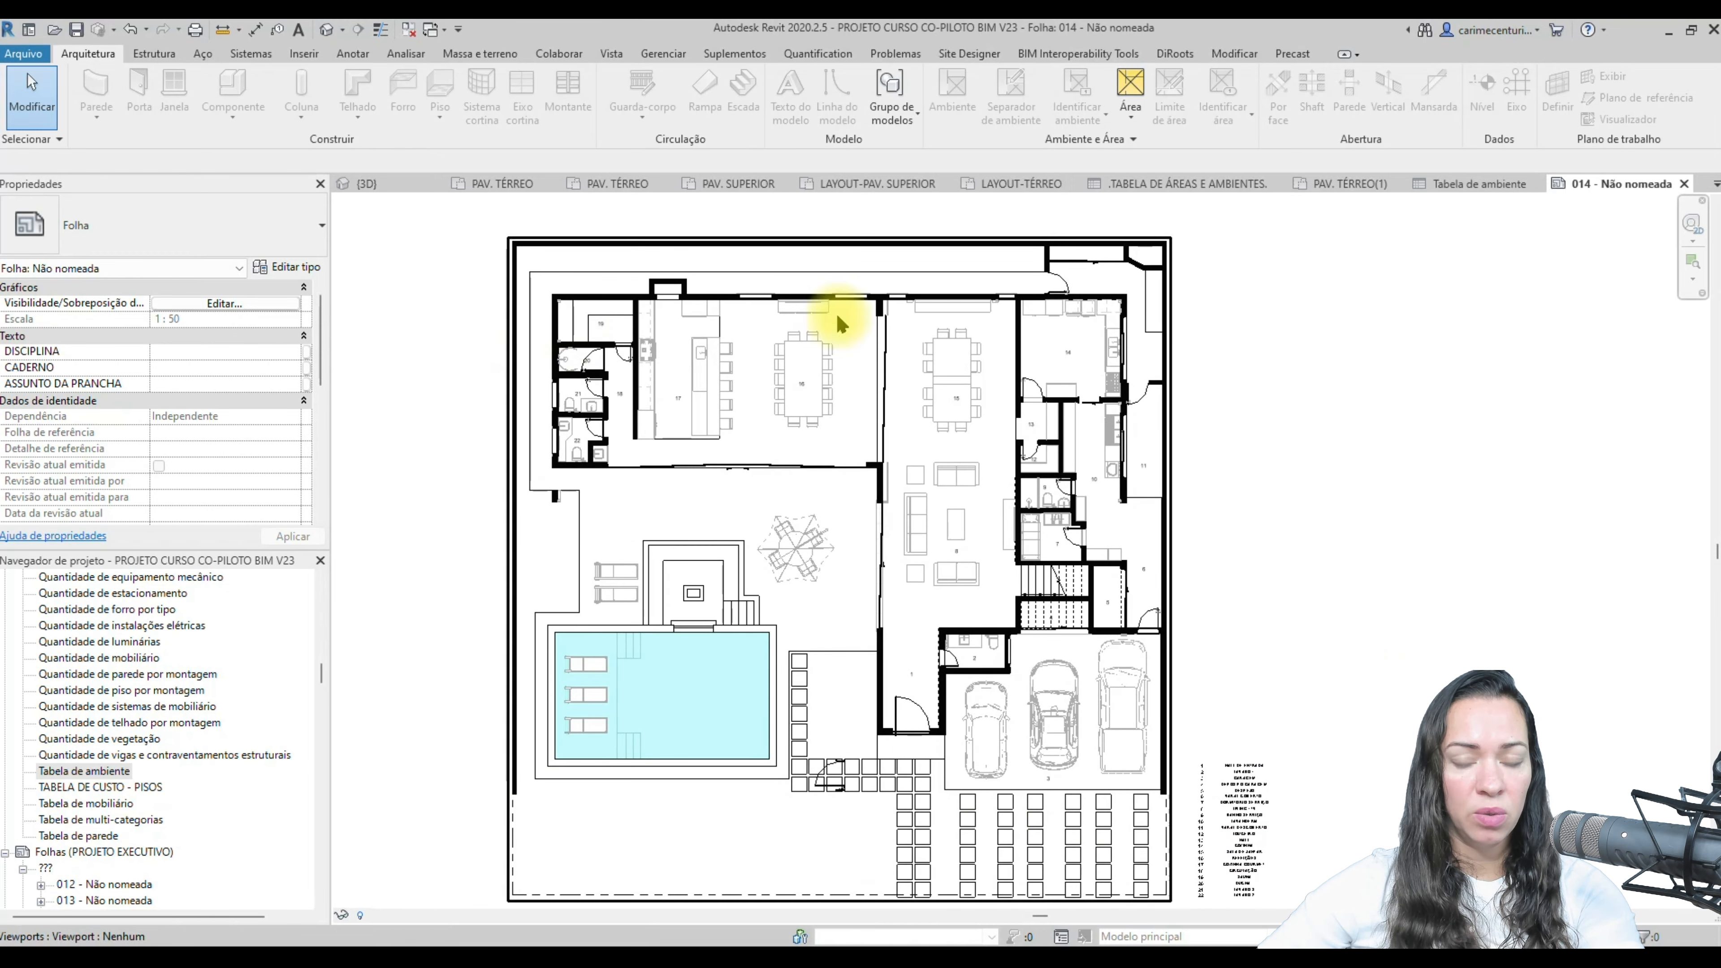
middle_click_drag(1379, 743, 1346, 699)
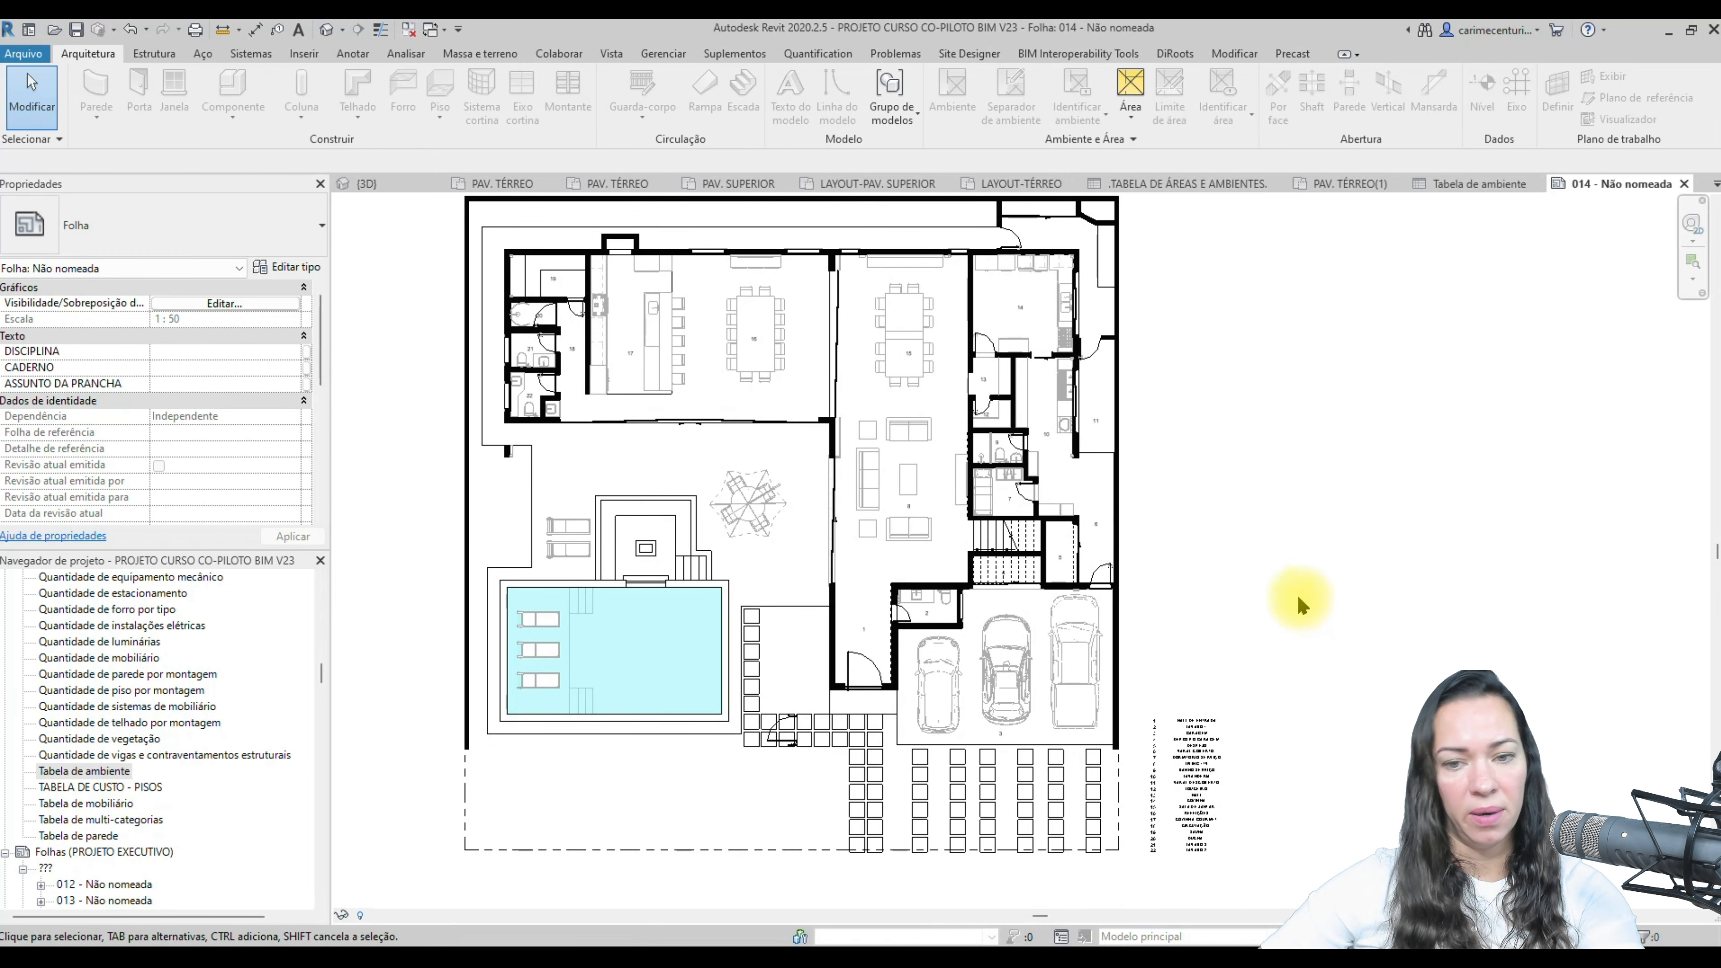
middle_click_drag(1312, 615, 1326, 629)
middle_click_drag(1394, 550, 1468, 569)
scroll(666, 544, "up", 1)
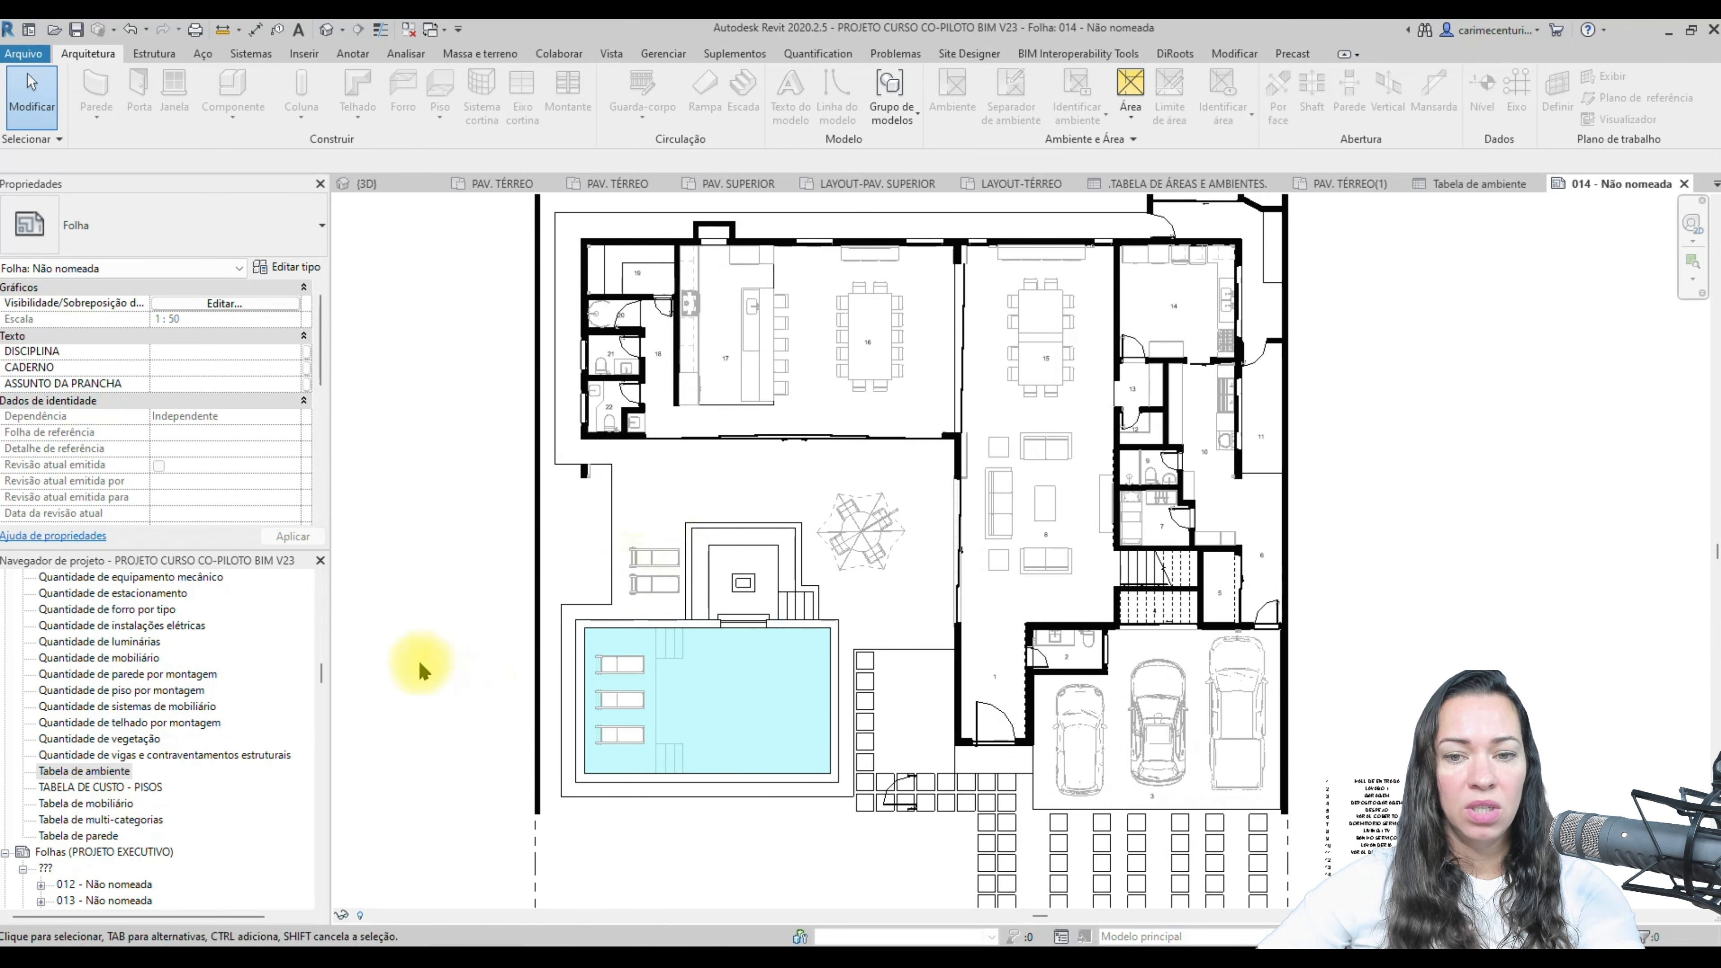
middle_click_drag(1567, 655, 1554, 652)
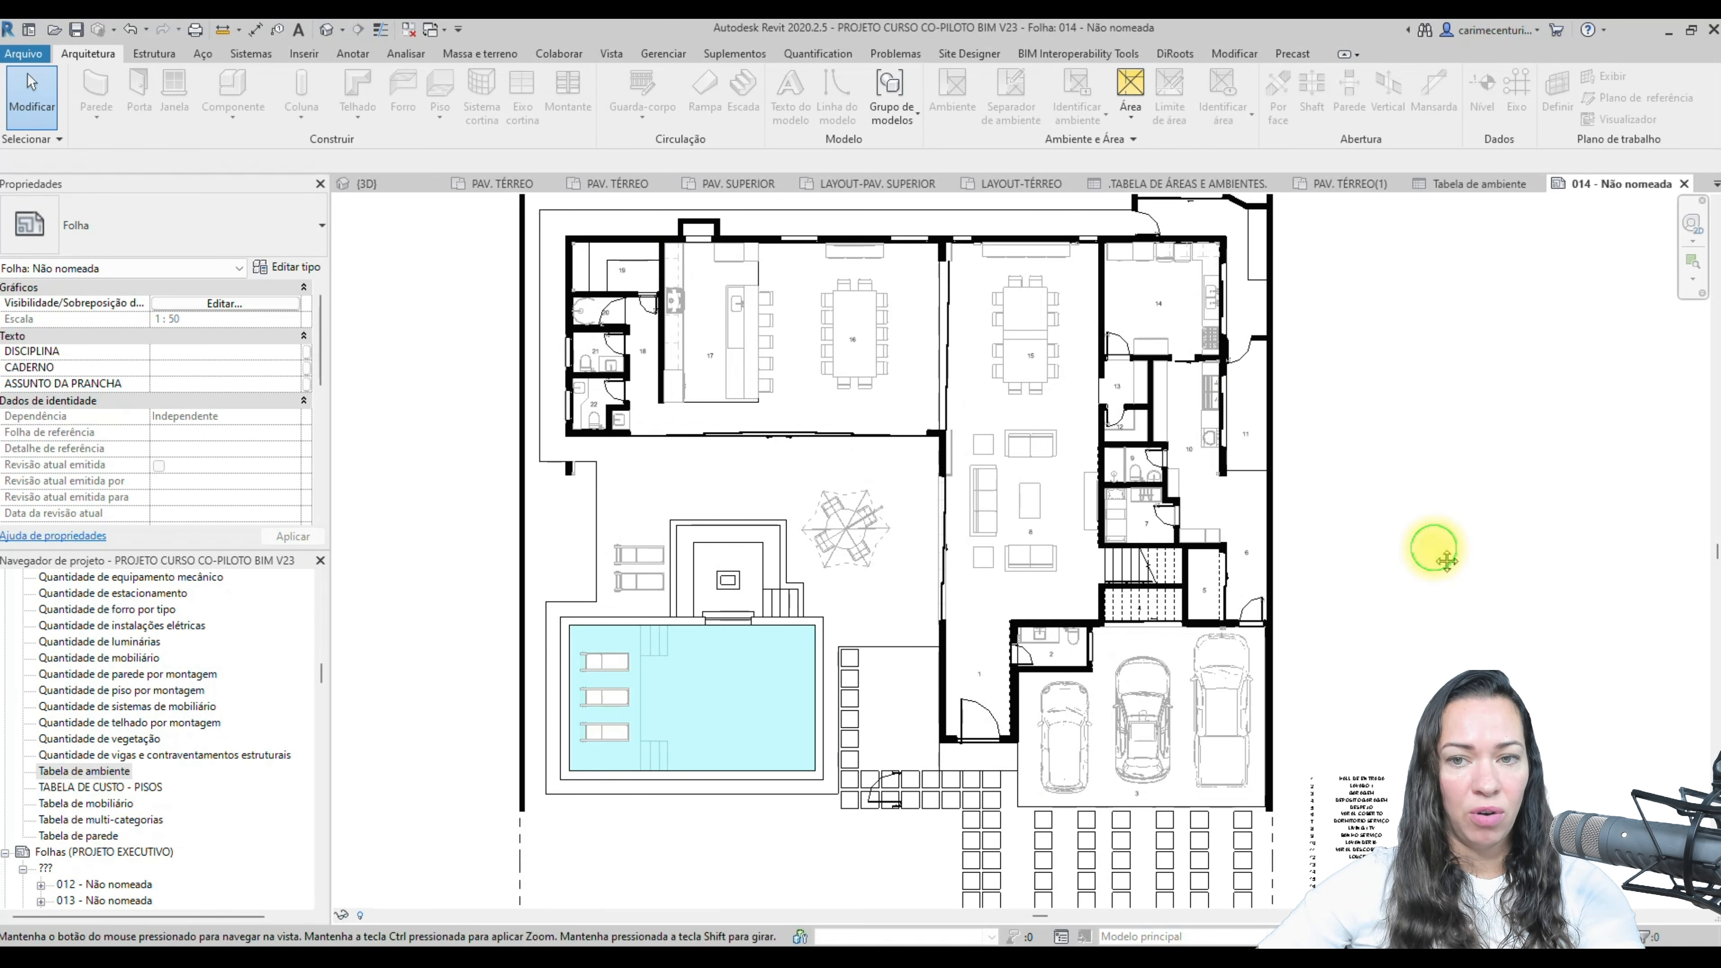
middle_click_drag(1326, 553, 1326, 565)
middle_click_drag(1436, 454, 1433, 486)
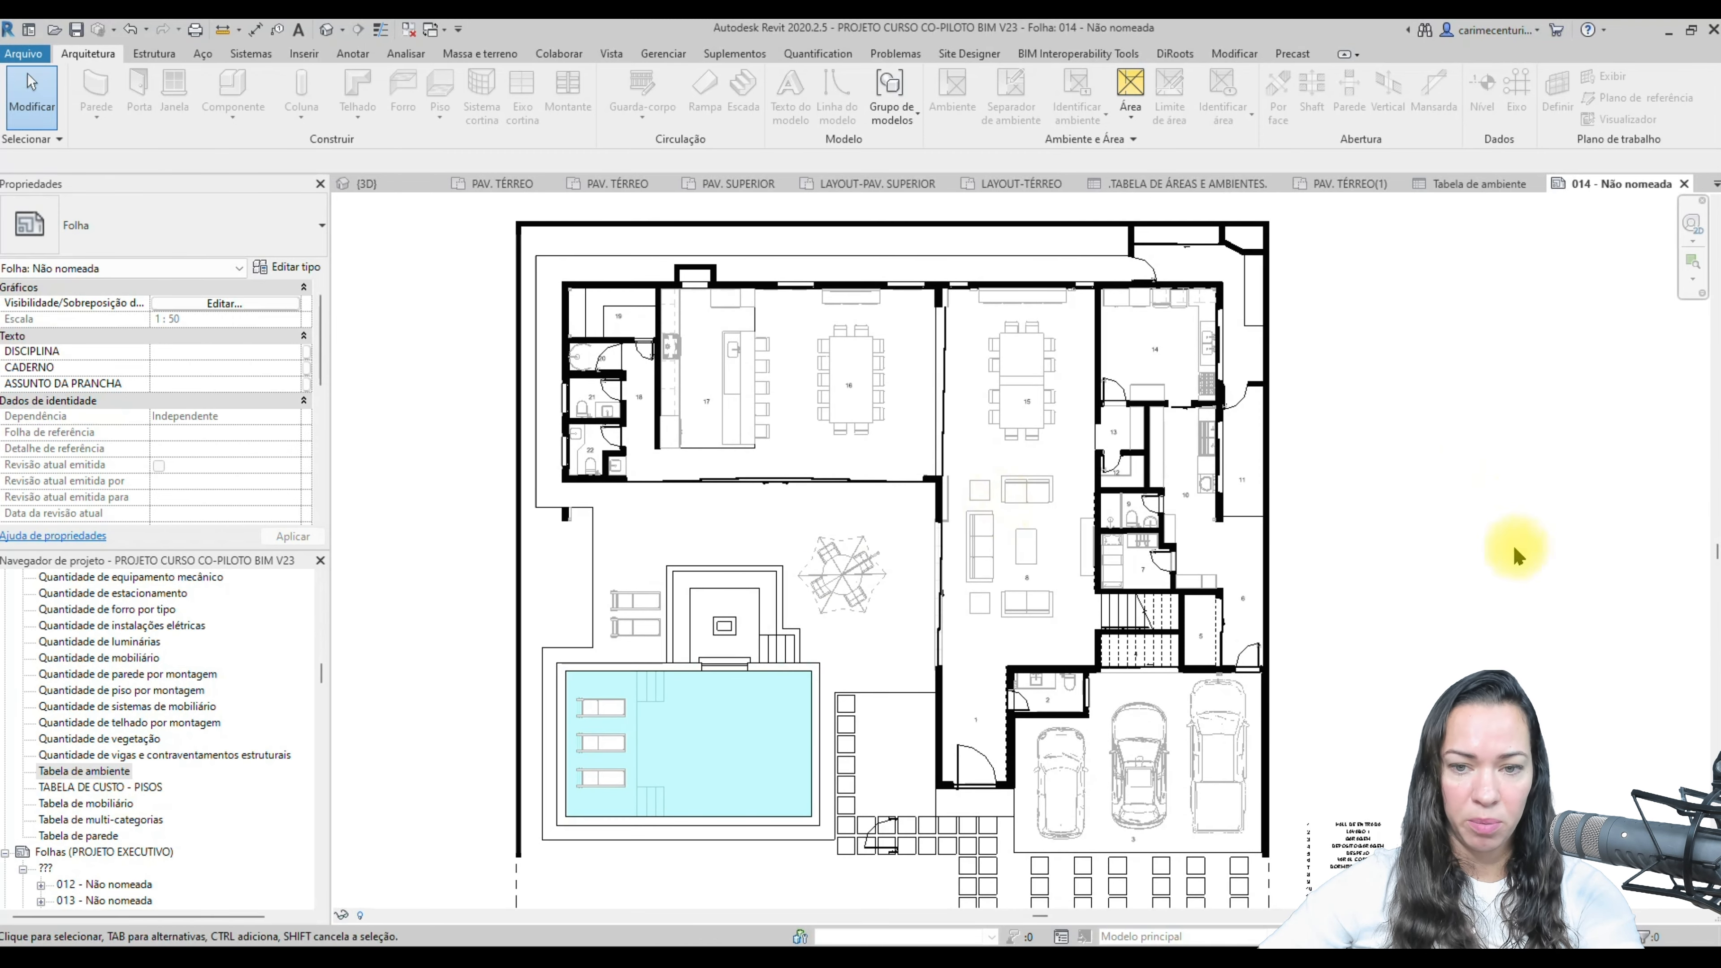
middle_click_drag(1512, 567, 1481, 521)
scroll(1480, 527, "down", 2)
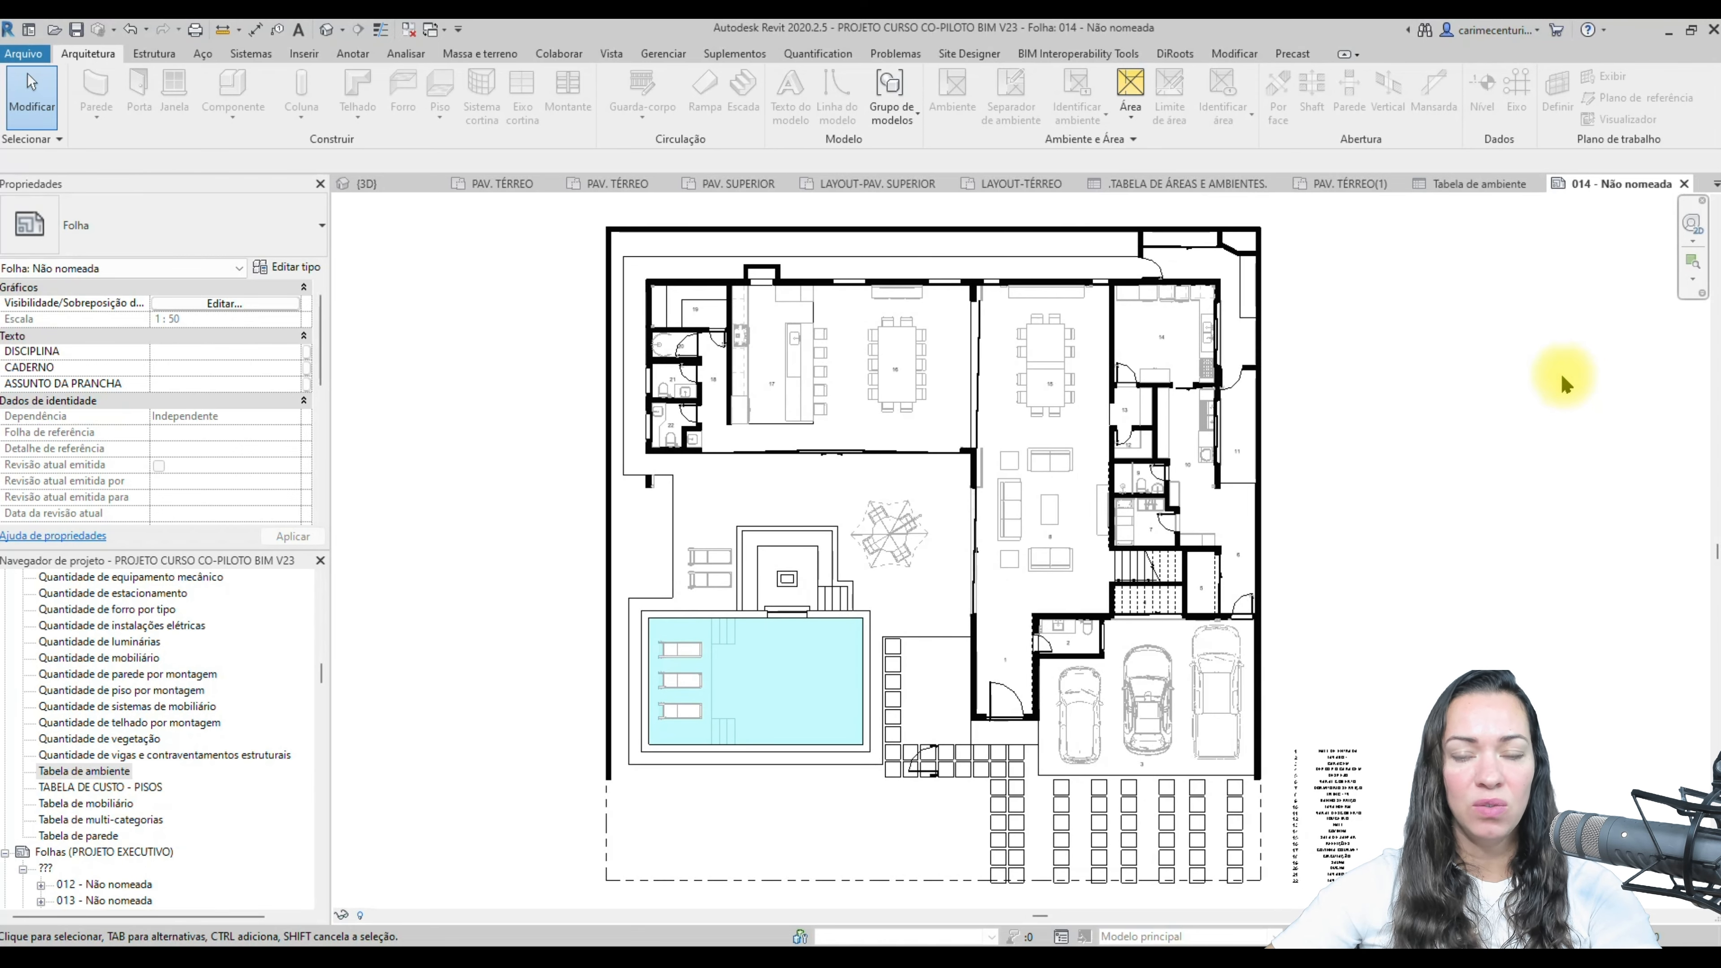
middle_click_drag(1562, 384, 1553, 384)
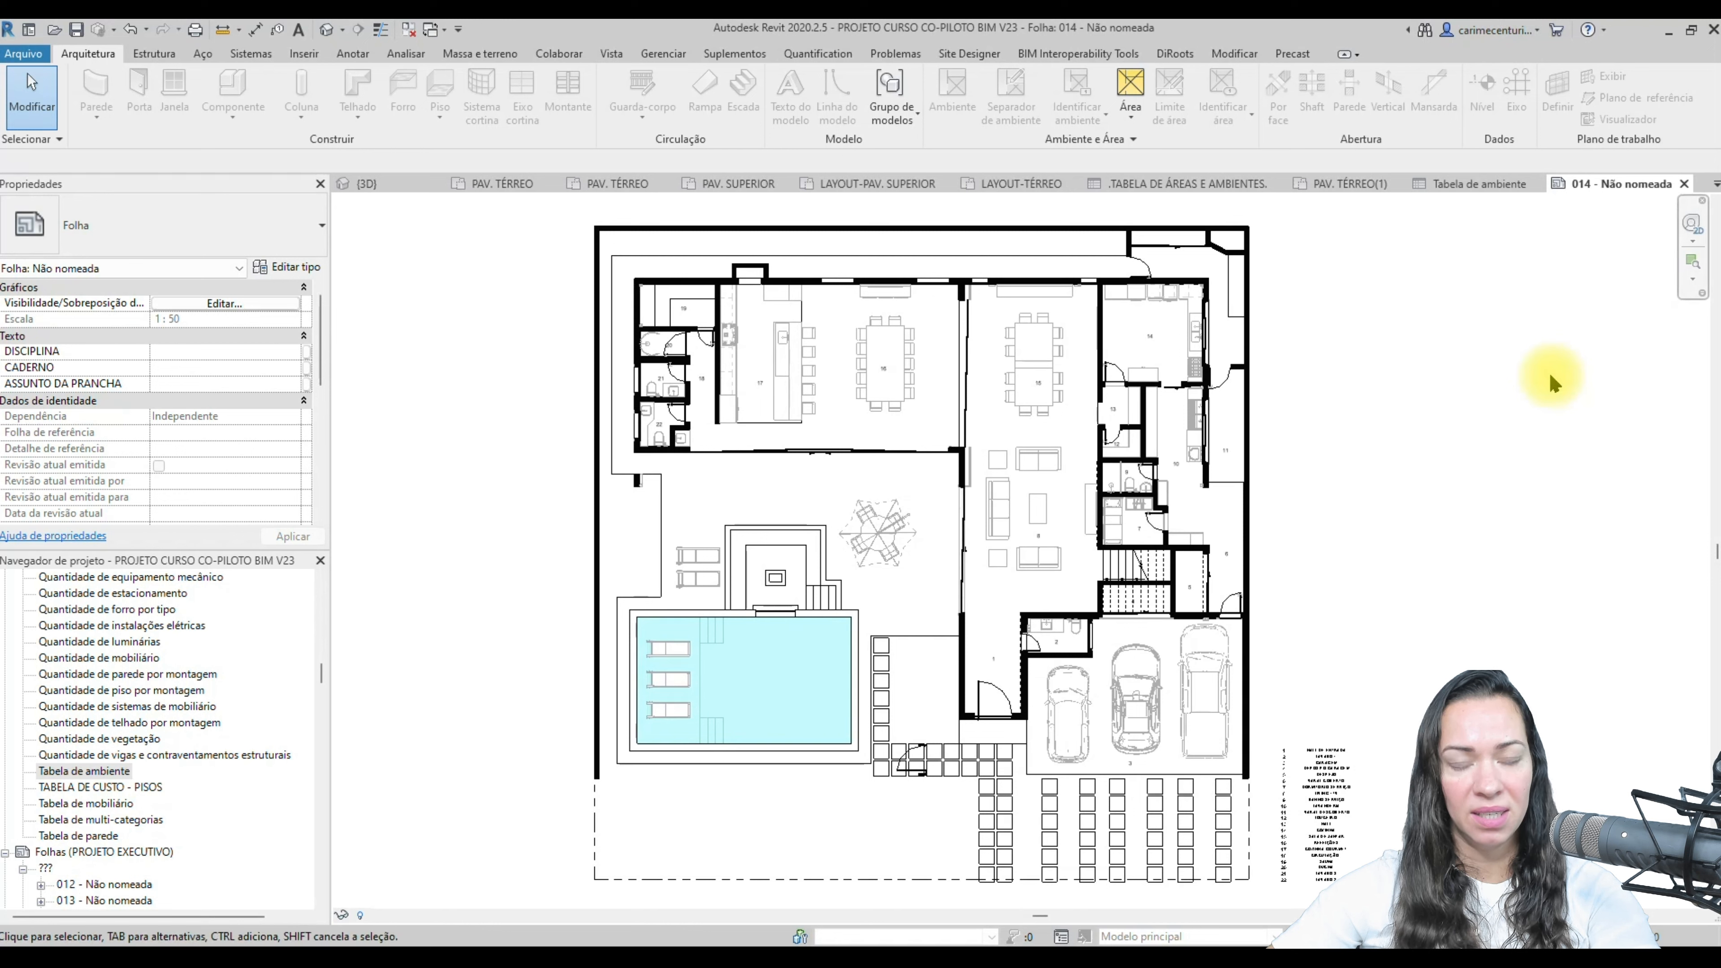